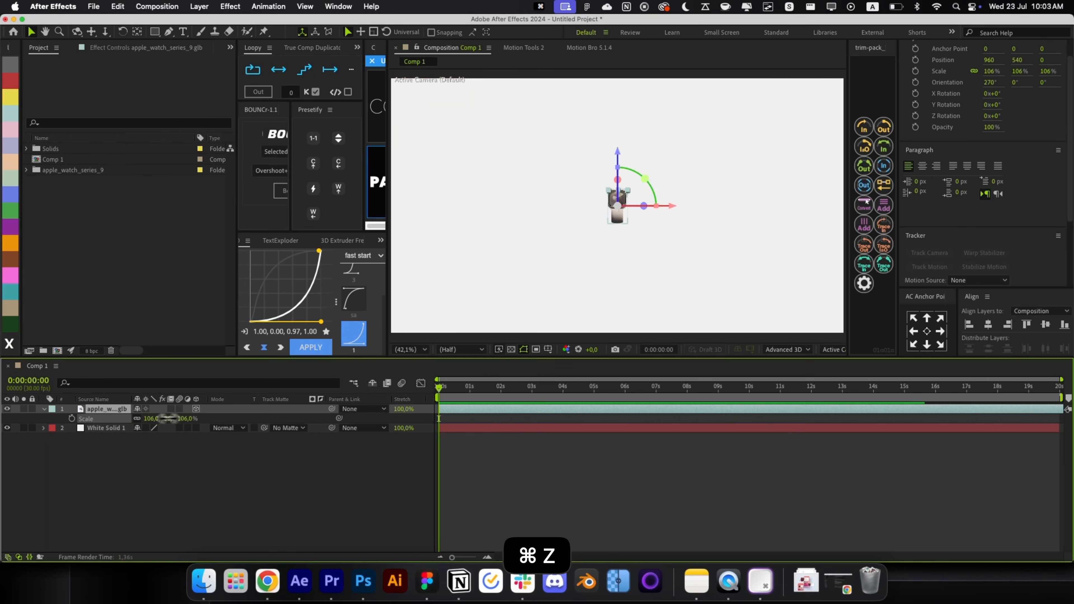
Step: Scale the Apple Watch model up to 440%, set its X orientation to 296.1° and raise it in the composition
drag(646, 205, 617, 206)
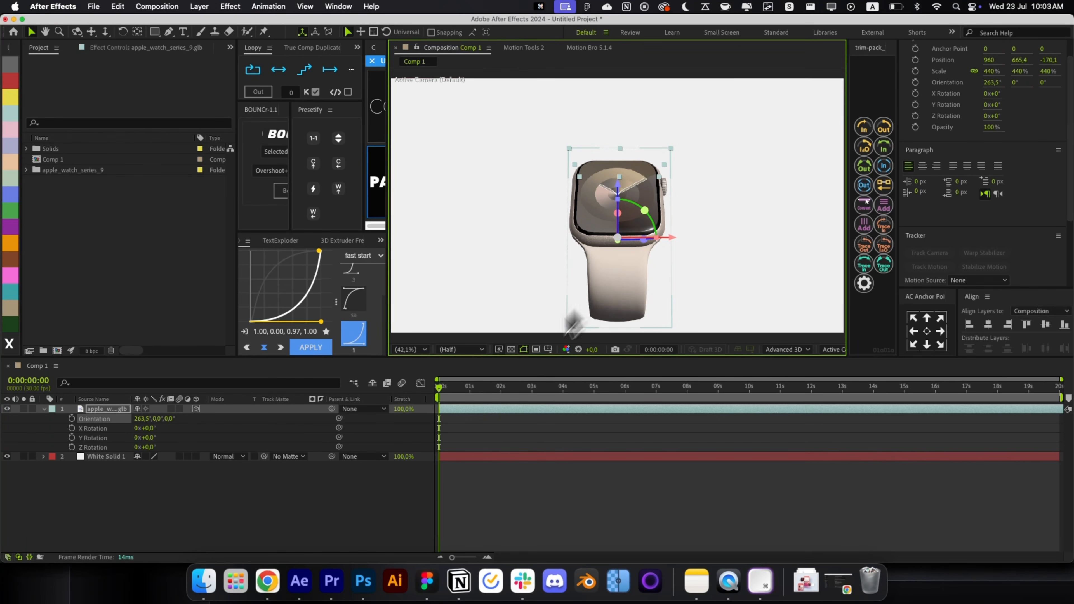
drag(618, 213, 623, 226)
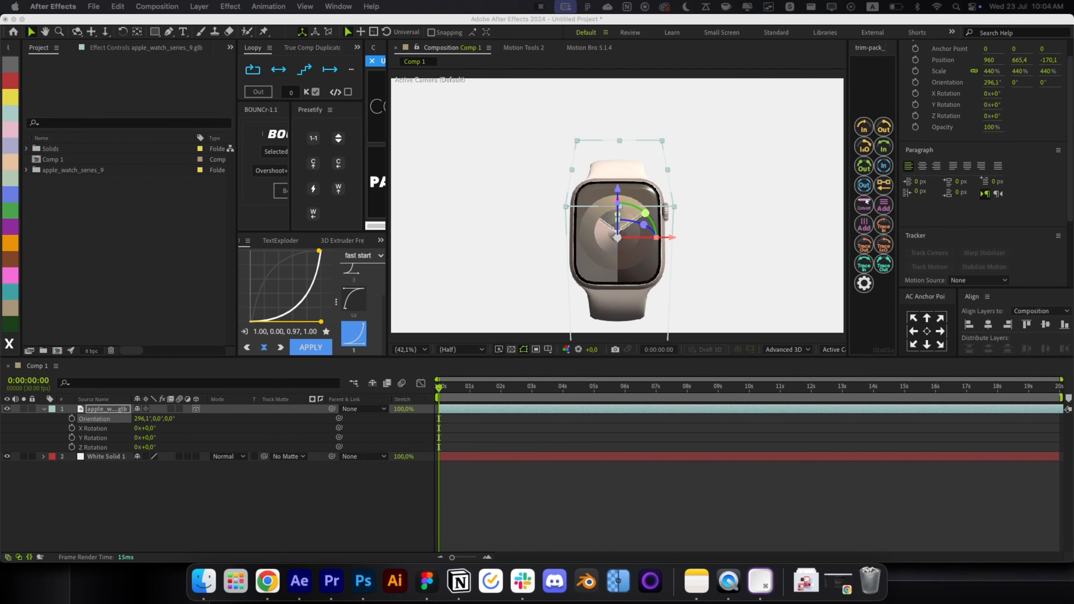
drag(618, 190, 624, 163)
Step: Set the watch model's scale to 354% and center it in the composition
key(s)
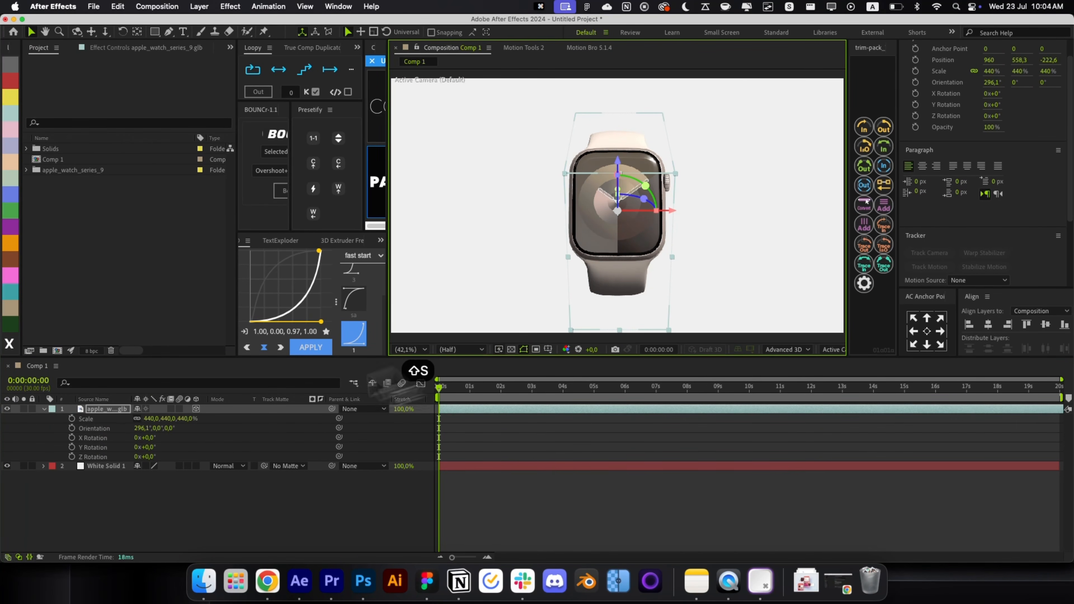
drag(159, 419, 120, 418)
key(super+Home)
click(624, 470)
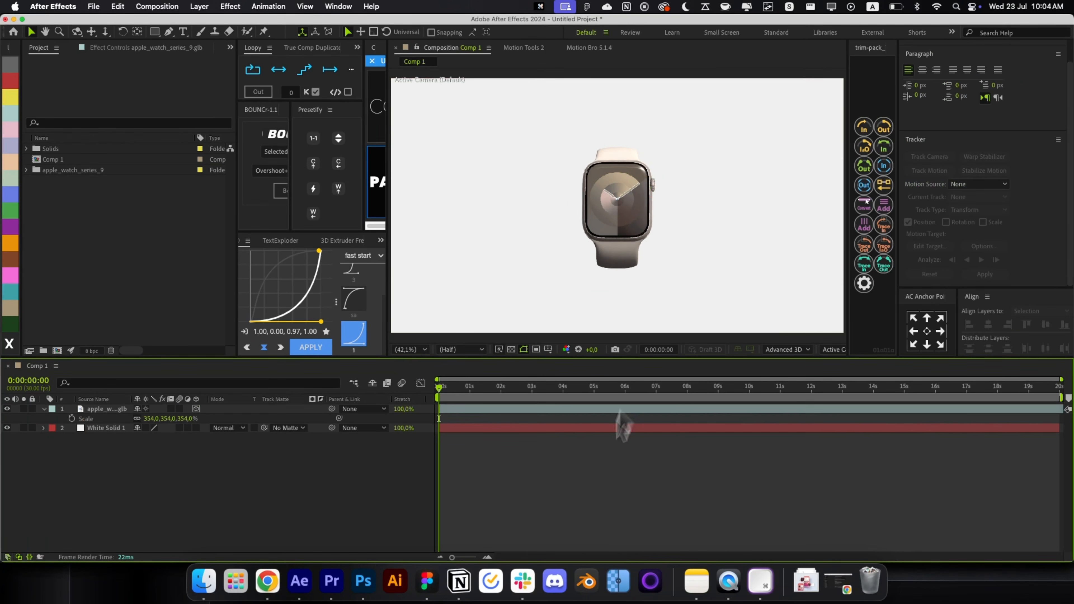
Step: Draw a white rectangle shape about 265 × 306 px over the watch screen
click(615, 256)
scroll(631, 223, up, 2)
click(525, 459)
click(493, 410)
key(r)
key(r)
click(508, 459)
key(space)
drag(631, 253, 622, 282)
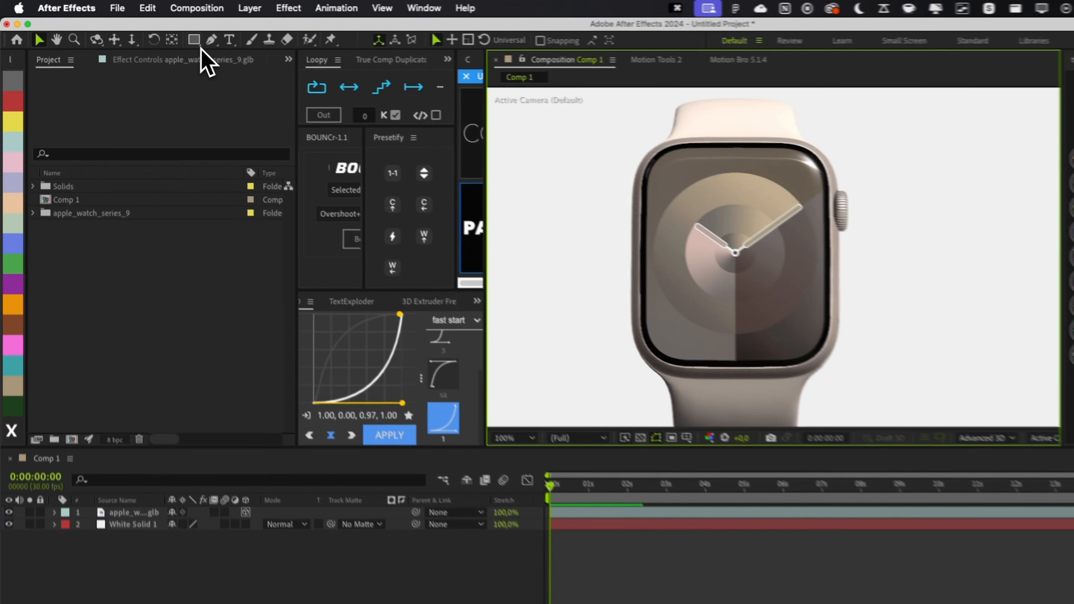
double_click(155, 31)
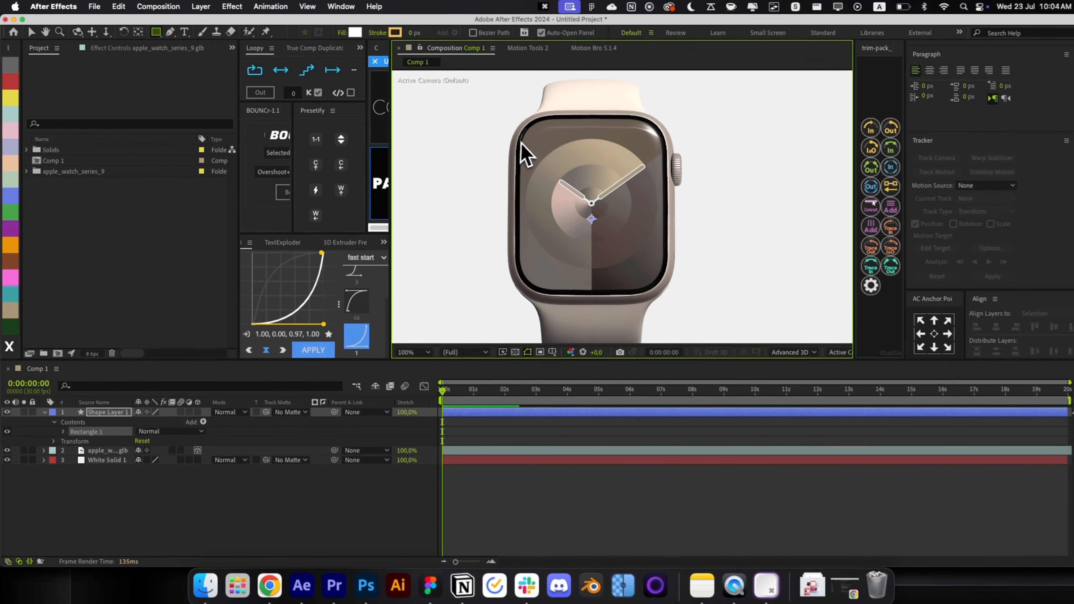
drag(523, 128, 652, 279)
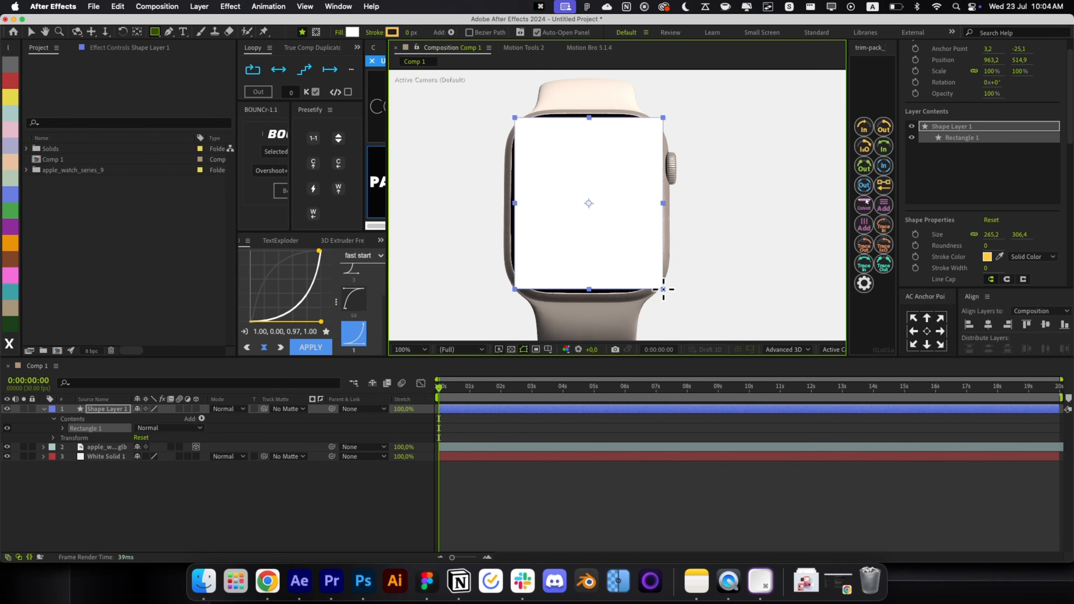
Step: Set the rectangle's corner roundness to 56 to follow the watch screen's corners
key(v)
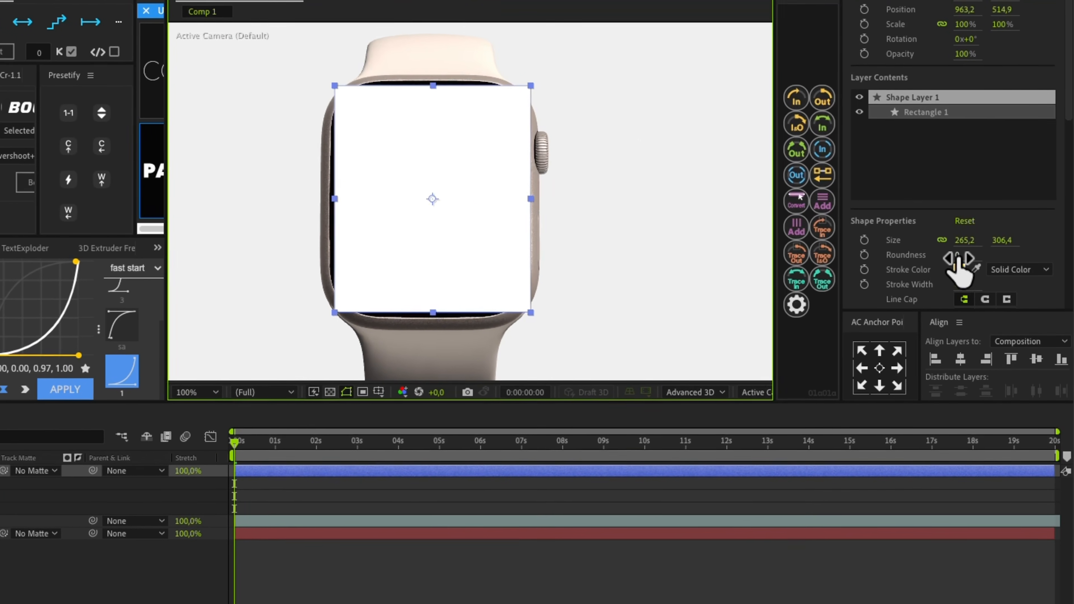
drag(986, 246, 965, 262)
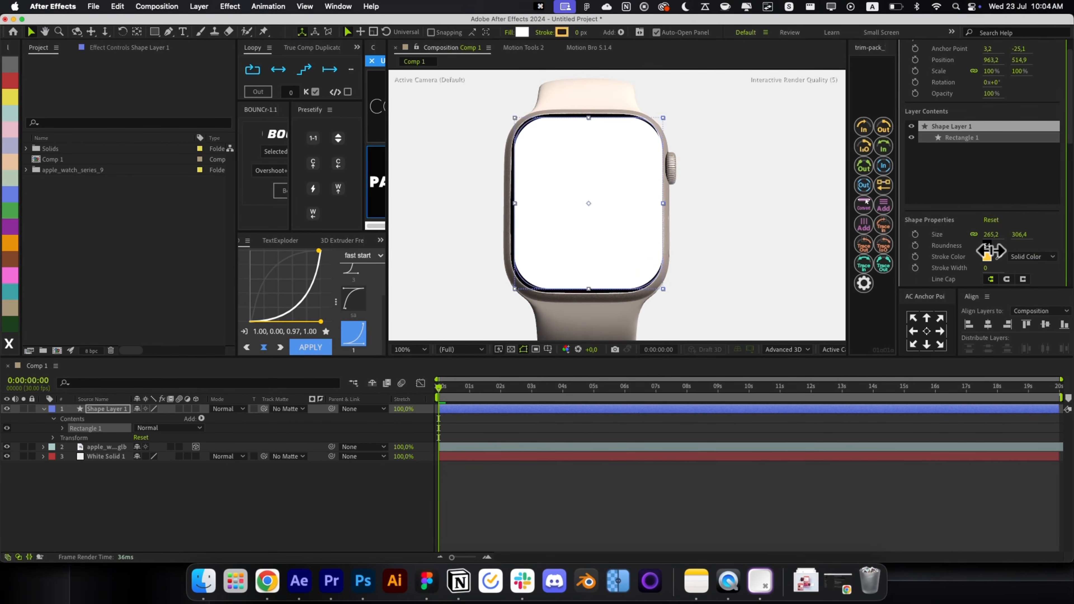
click(713, 497)
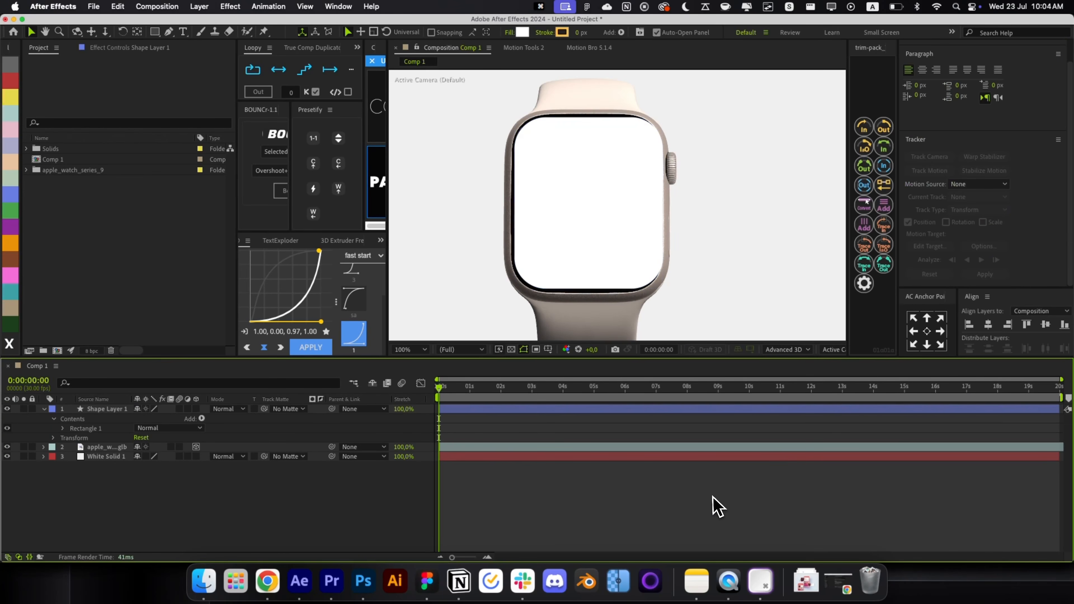
Step: Make the rectangle a 3D layer, move it to Z -231 in front of the watch and scale it to 89.9%
click(635, 284)
key(p)
drag(178, 418, 233, 420)
mouse_move(588, 152)
mouse_down()
mouse_move(585, 170)
mouse_move(585, 160)
mouse_up()
drag(671, 301, 652, 281)
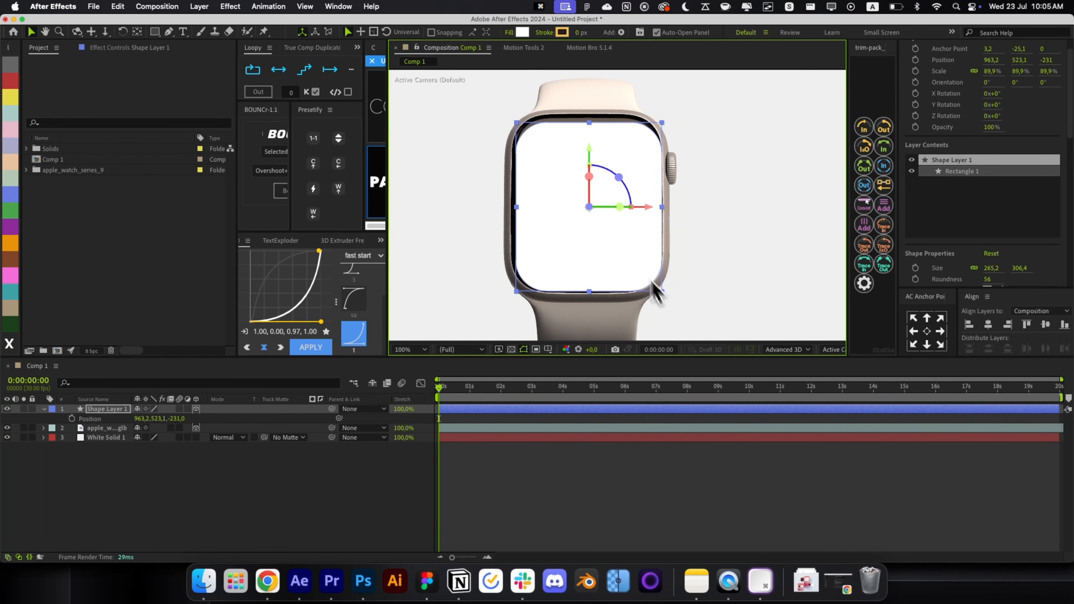
Step: Adjust the rectangle's corner roundness and nudge it to X 961.4, Y 517.6 over the watch screen
drag(988, 280, 997, 281)
click(664, 429)
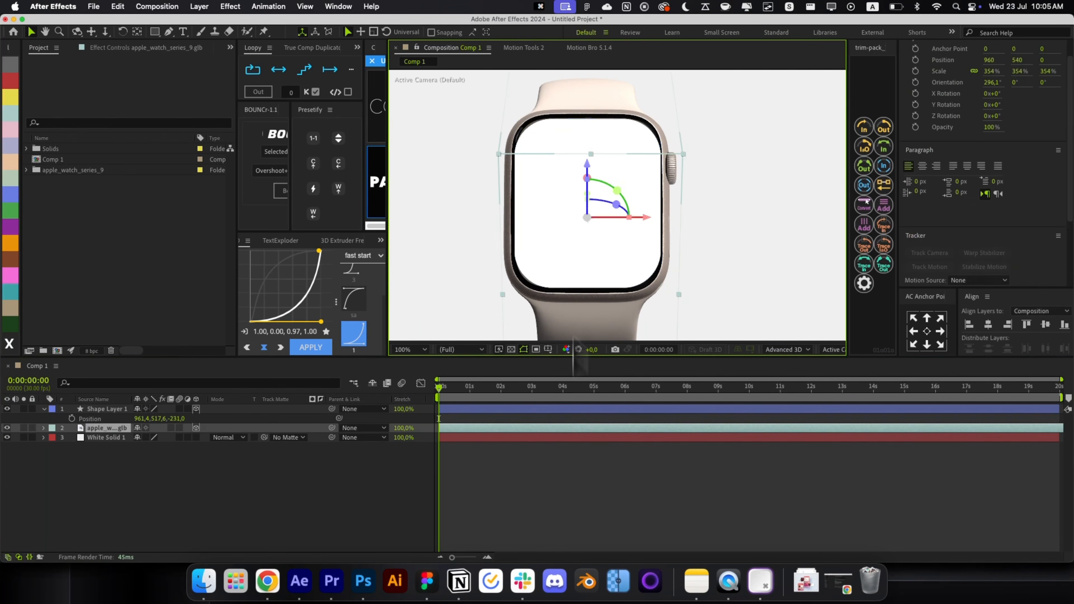
click(635, 474)
Step: Narrow the rectangle to 87.5% horizontal scale, shift it to X 959.6 and set its roundness to 59
click(607, 250)
scroll(647, 208, up, 1)
drag(674, 201, 666, 205)
drag(630, 209, 652, 211)
drag(674, 206, 691, 207)
key(super+z)
drag(709, 246, 717, 199)
drag(987, 279, 976, 278)
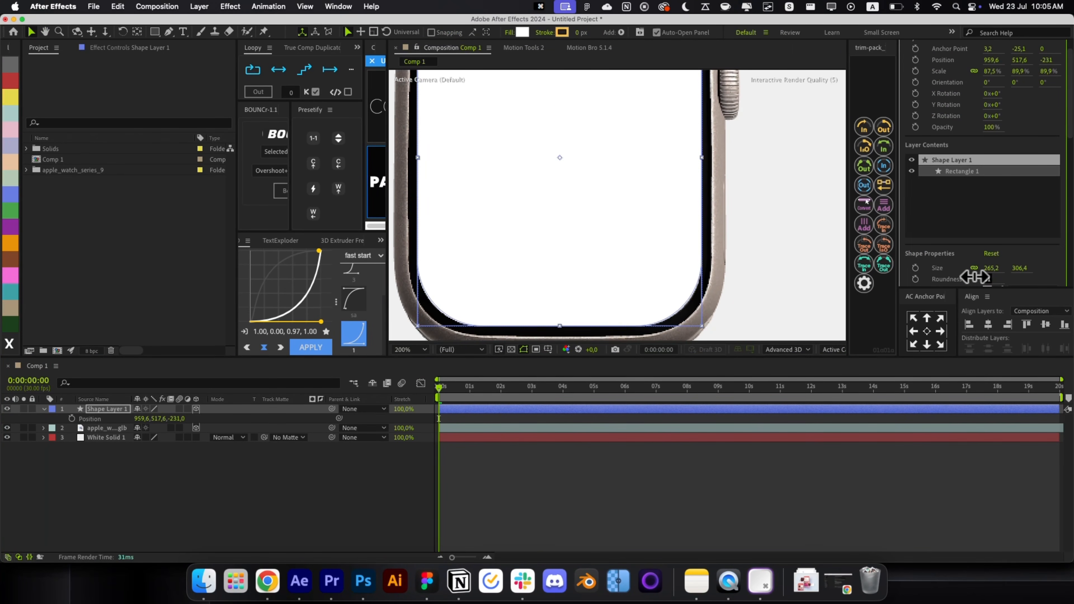
Step: Stretch the rectangle vertically to 90% from its bottom edge, then return its anchor point to the center
click(736, 428)
drag(622, 174, 643, 271)
click(572, 409)
click(927, 344)
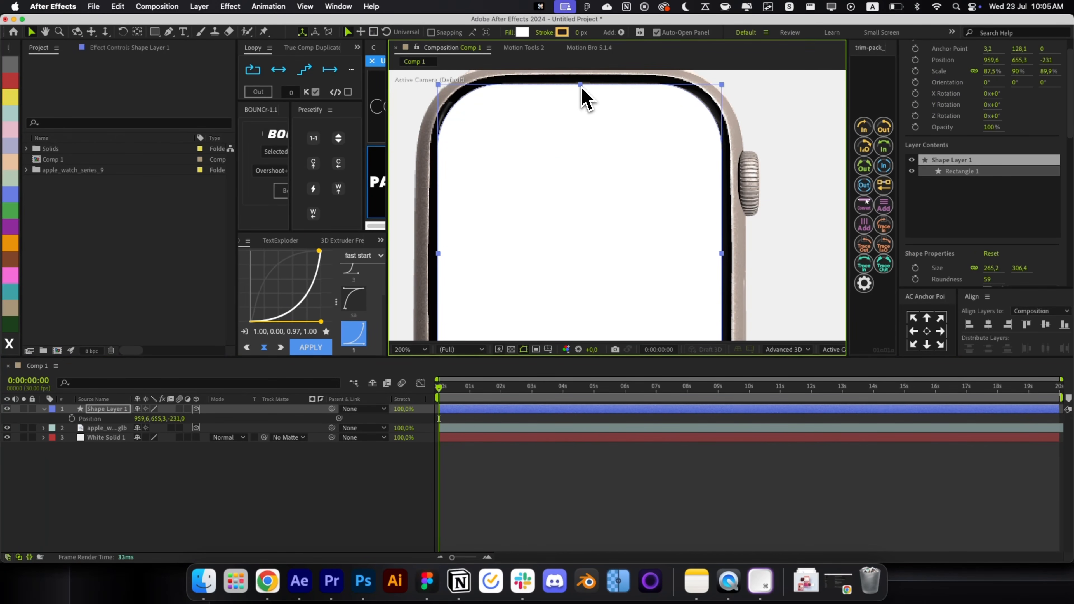
click(927, 331)
scroll(626, 178, down, 2)
Step: Set the rectangle's fill color to near-black 0F0F0F
click(534, 462)
key(u)
click(537, 409)
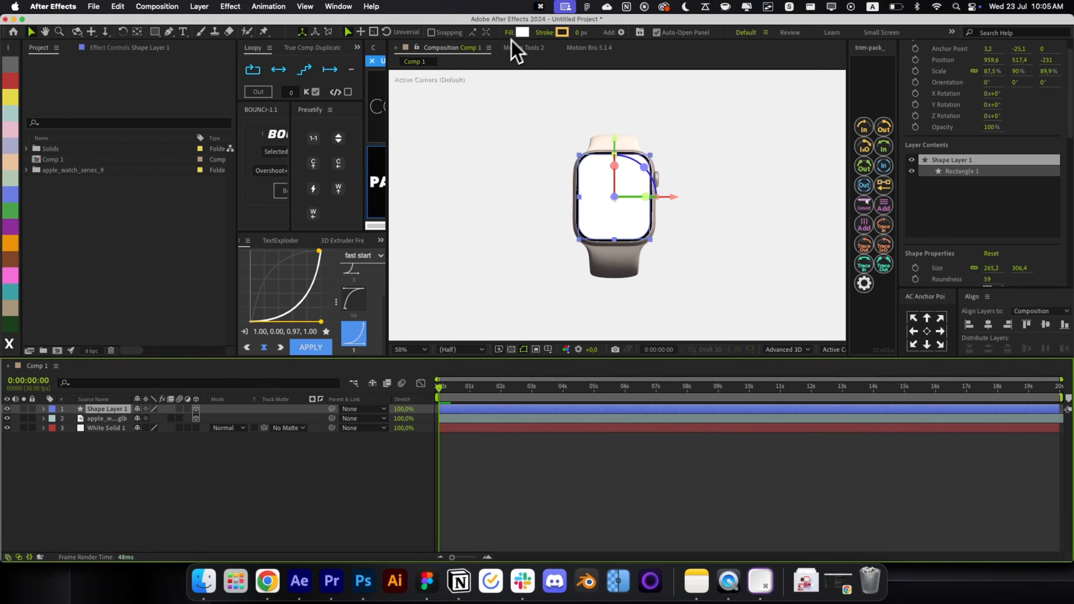
click(522, 32)
drag(51, 381, 12, 381)
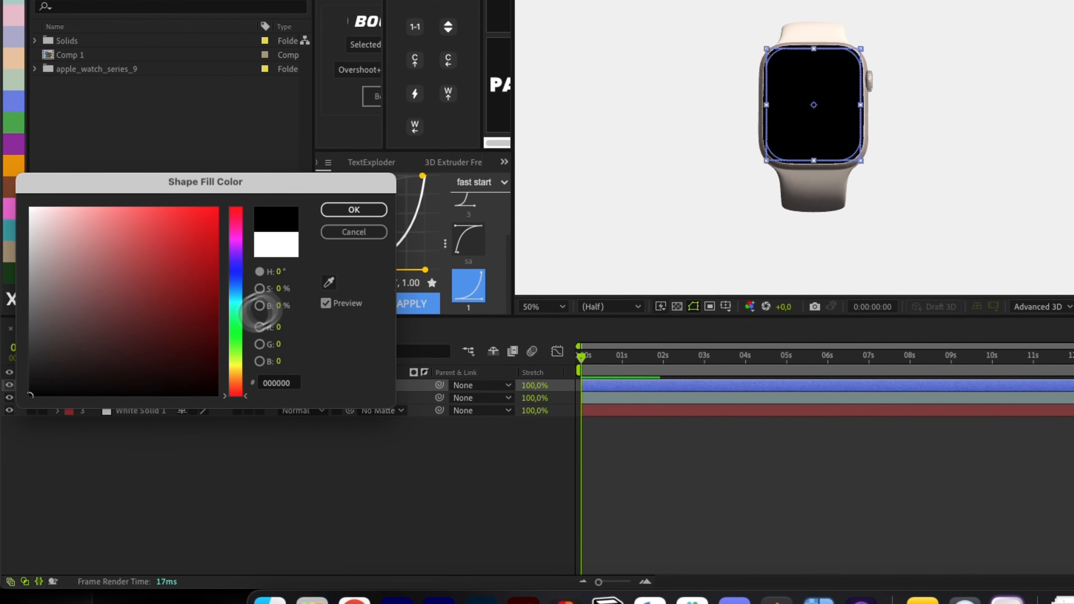
click(353, 210)
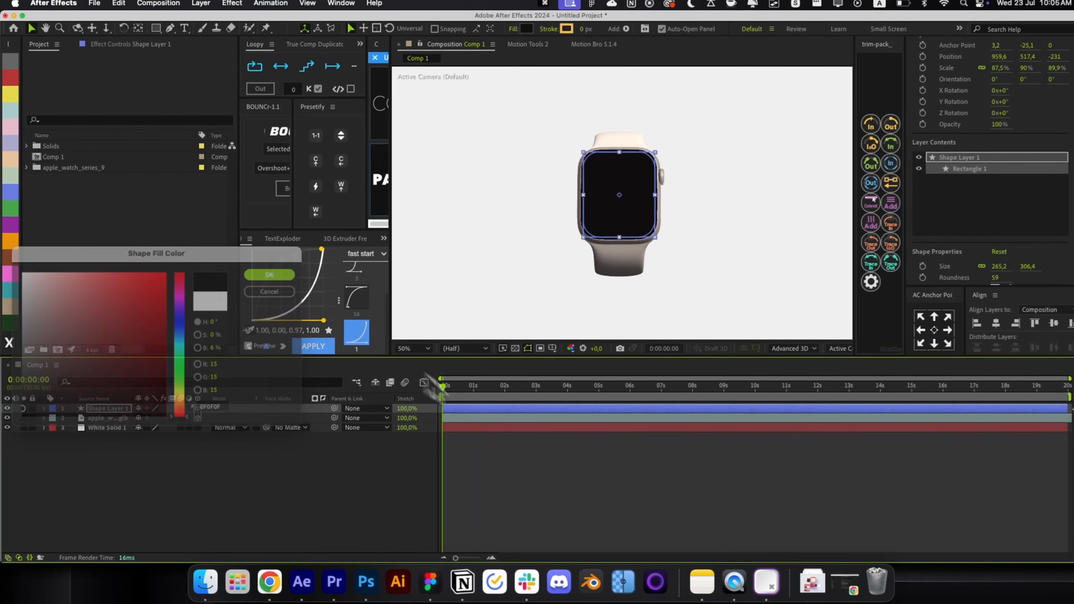
Step: Examine up close how the dark rectangle fits inside the watch bezel
click(507, 429)
scroll(719, 161, up, 1)
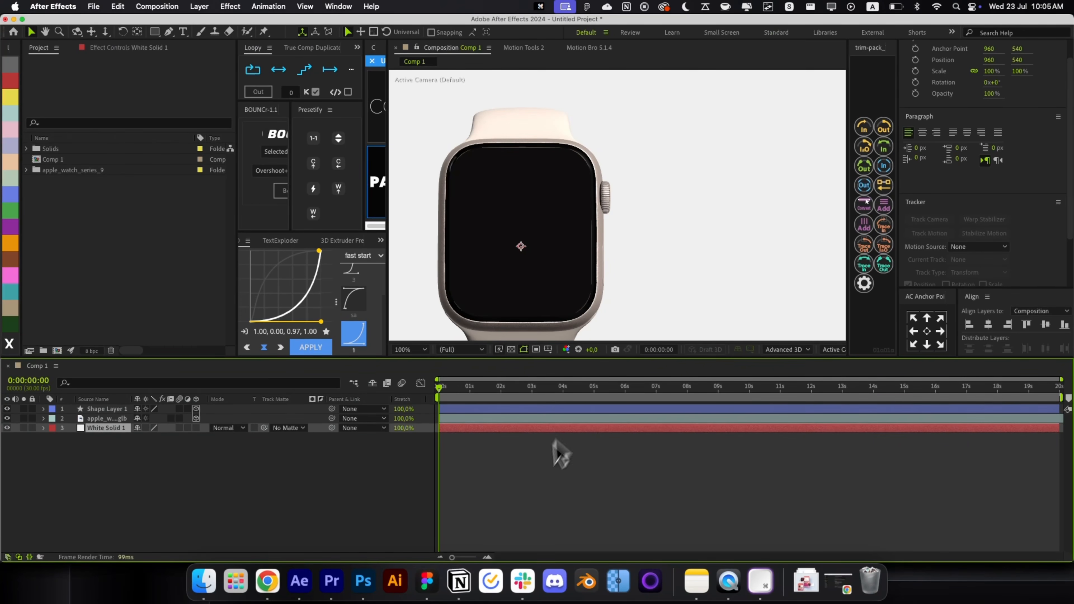
click(526, 447)
scroll(536, 197, up, 1)
drag(536, 197, 797, 316)
scroll(667, 211, up, 1)
click(797, 316)
key(alt+slash)
click(463, 522)
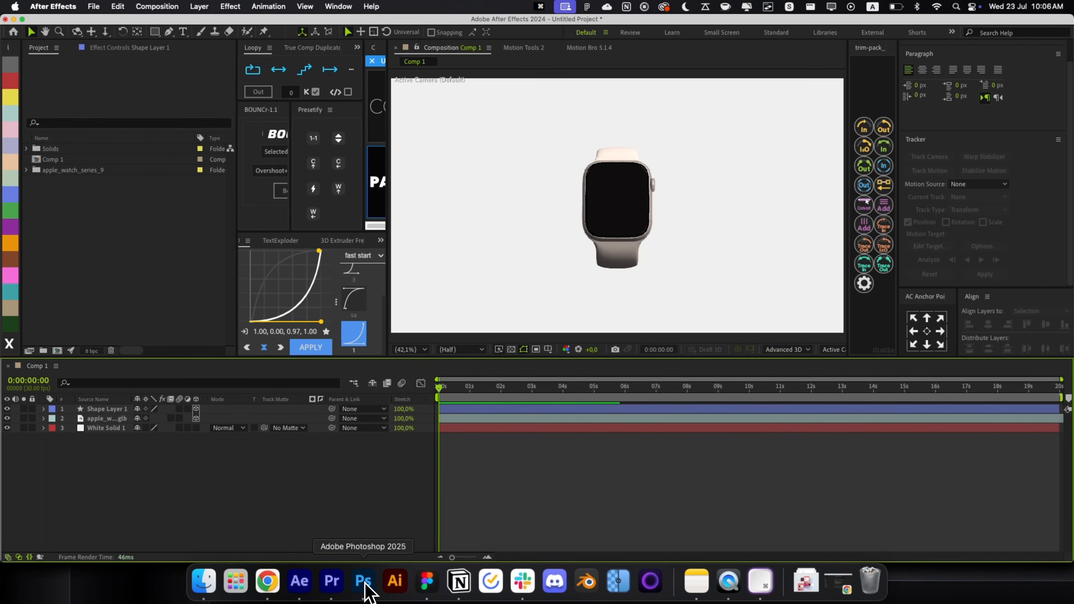
Step: Switch to Photoshop and open the heart-rate watch PNG from the Downloads folder
click(363, 582)
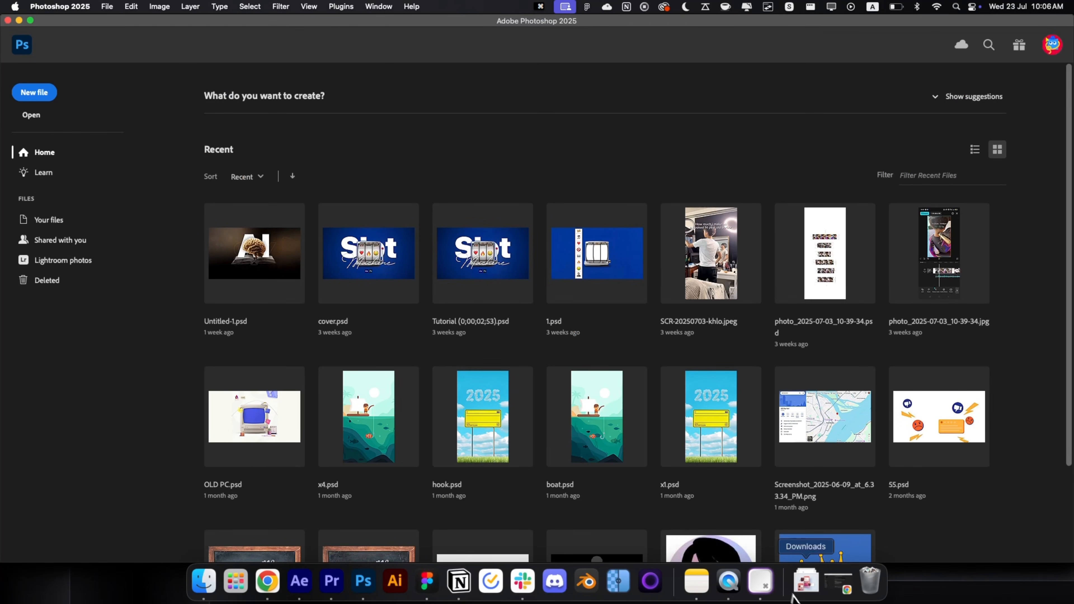
click(806, 580)
drag(831, 287, 511, 173)
click(660, 302)
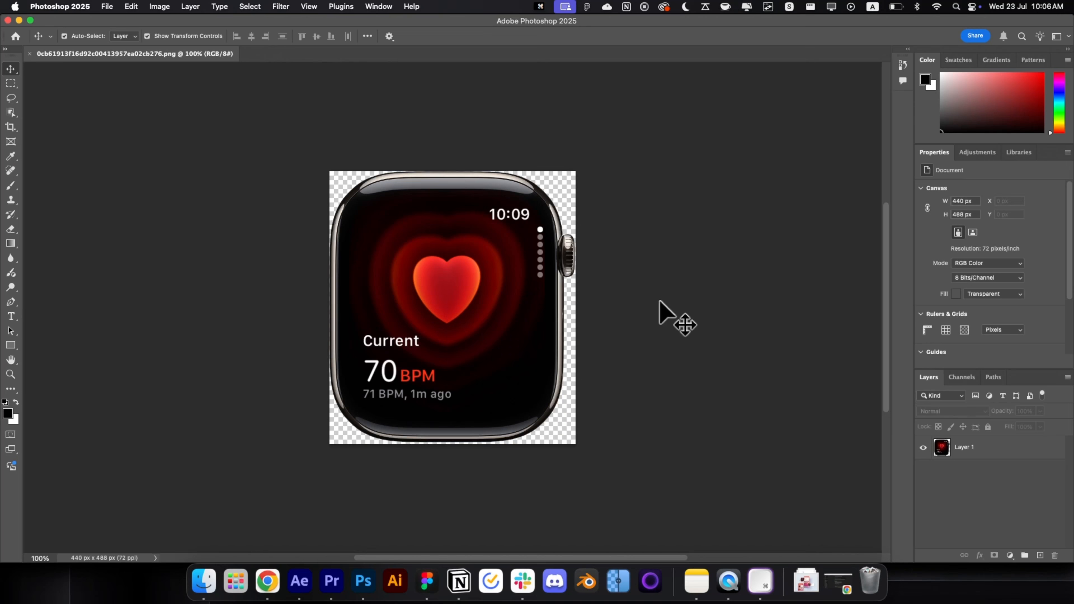
Step: Mask Layer 1 to a rectangular selection about 341 × 356 px around the heart-rate screen content
click(957, 458)
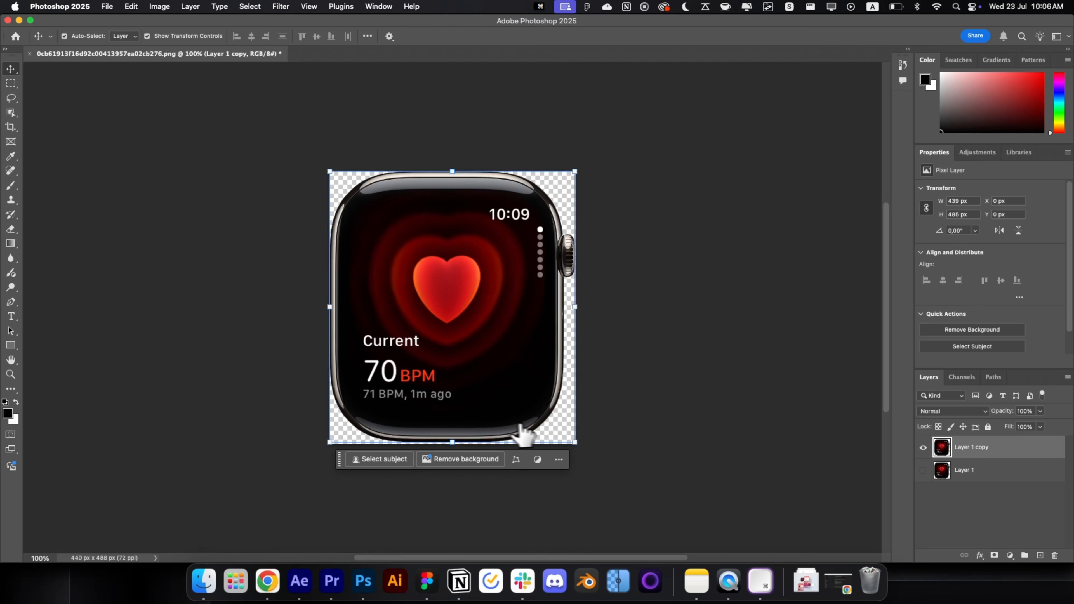
key(m)
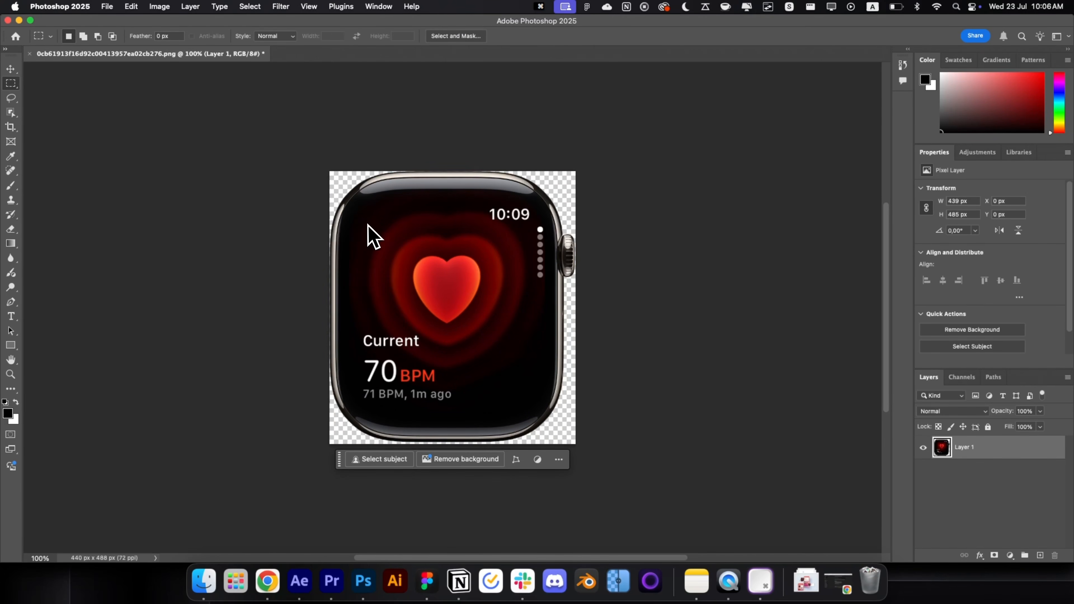
drag(362, 209, 449, 325)
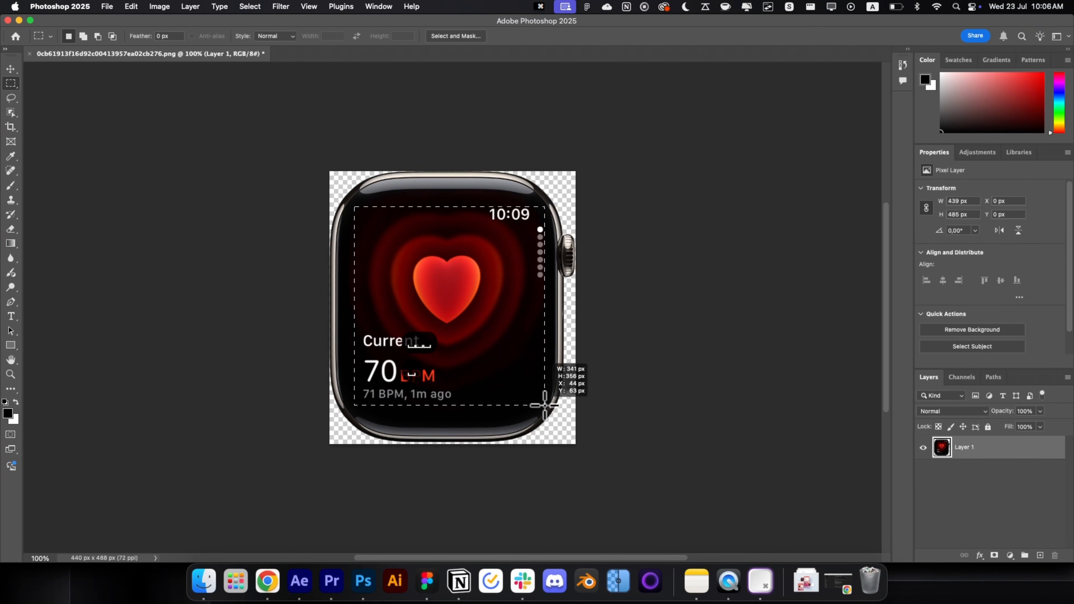
drag(545, 406, 545, 406)
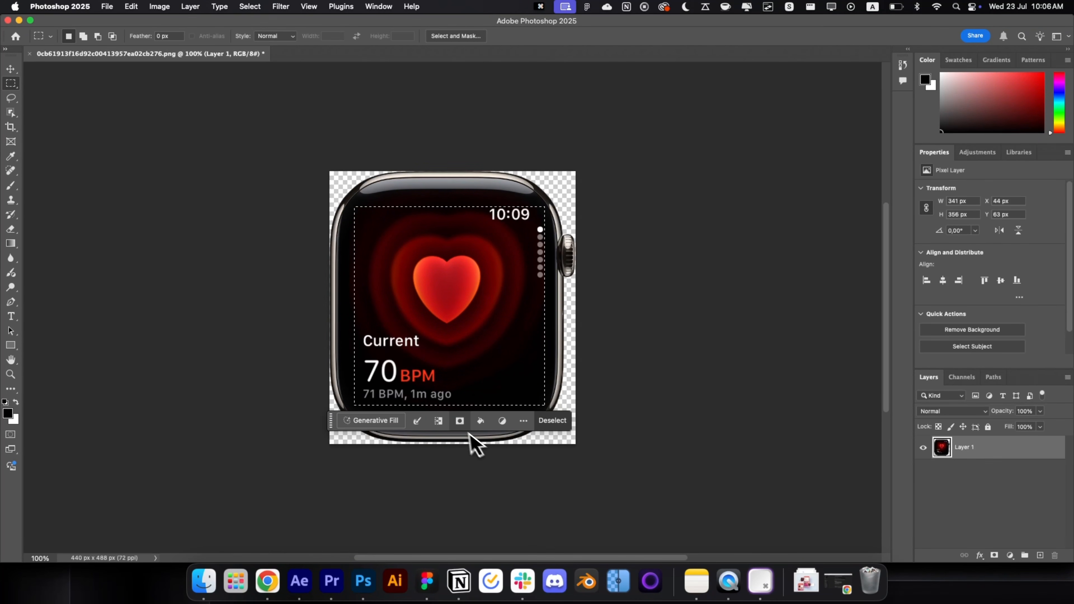
click(460, 421)
click(972, 501)
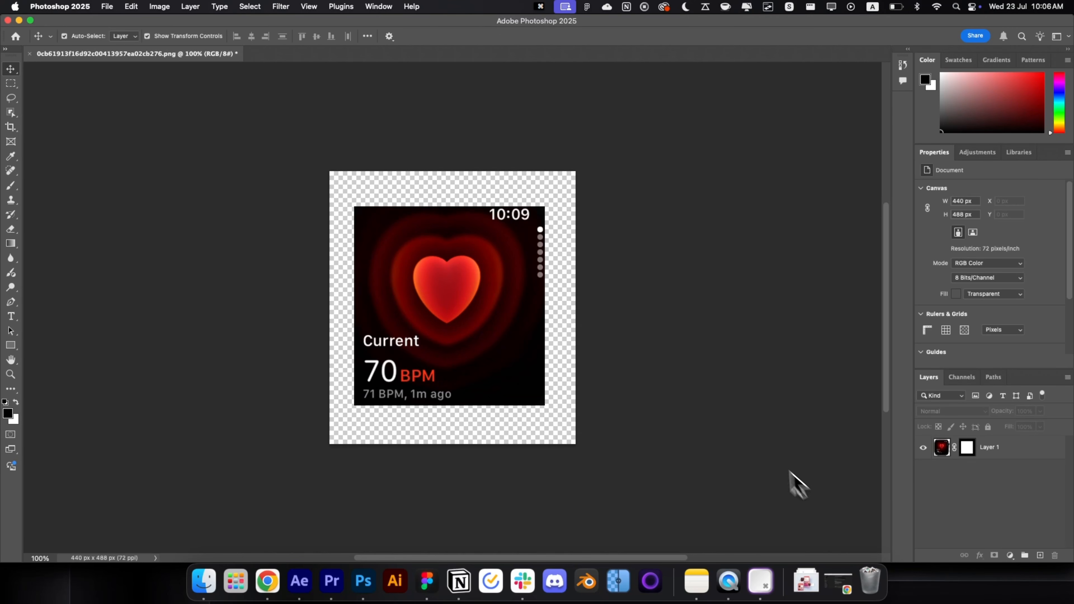
Step: Convert the masked Layer 1 to a smart object, duplicate it and hide the original
click(1012, 455)
right_click(1014, 455)
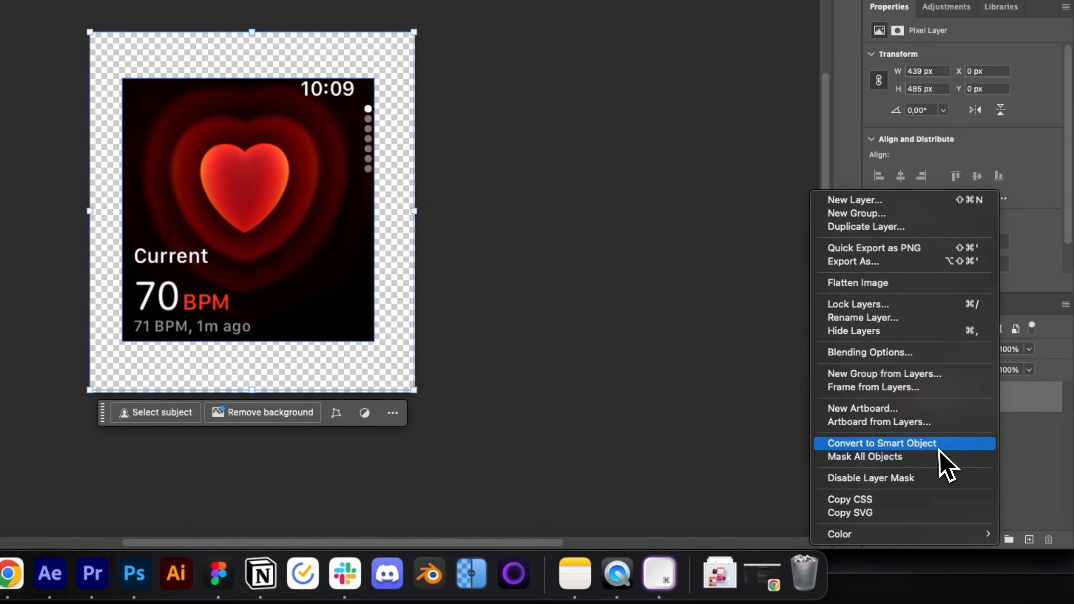
click(940, 444)
click(874, 427)
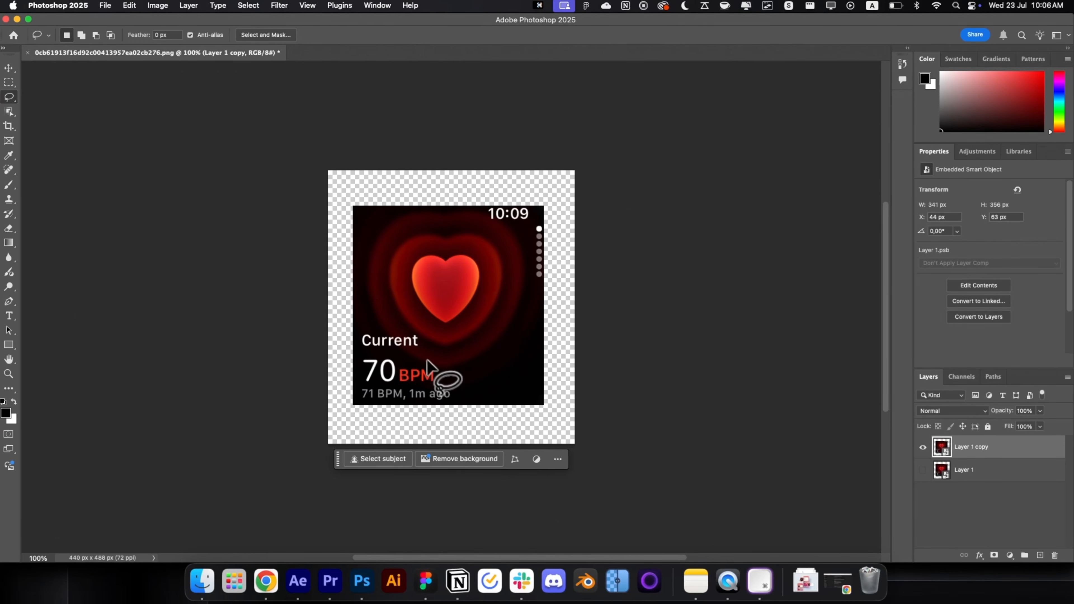
Step: Lasso the BPM text, the clock and the page dots on Layer 1 copy and remove them with a promptless Generative Fill
mouse_move(428, 360)
mouse_down()
mouse_move(340, 372)
mouse_move(426, 351)
mouse_up()
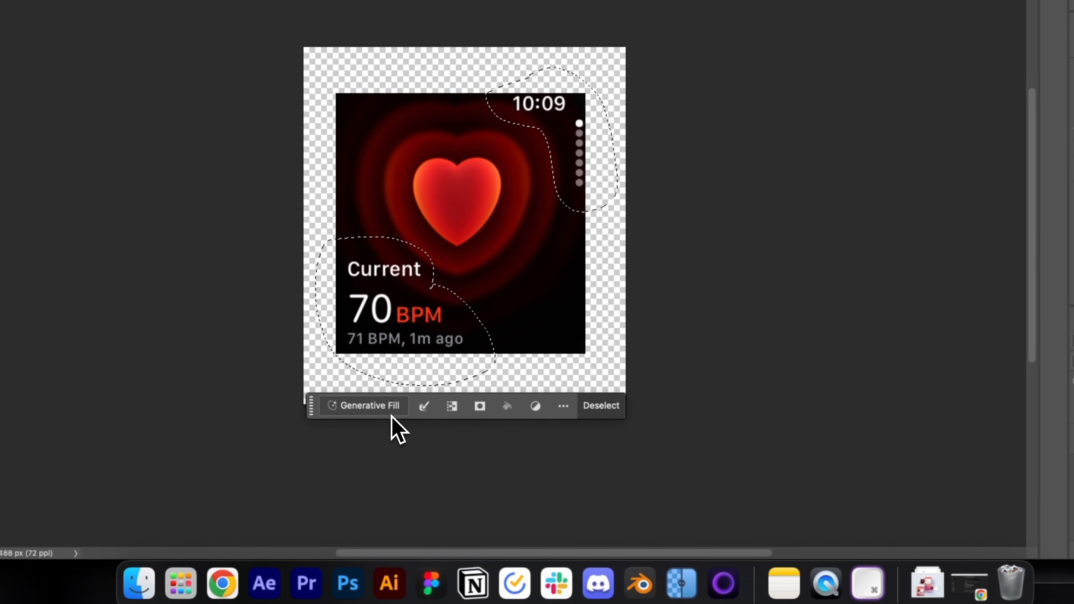
click(377, 445)
click(567, 445)
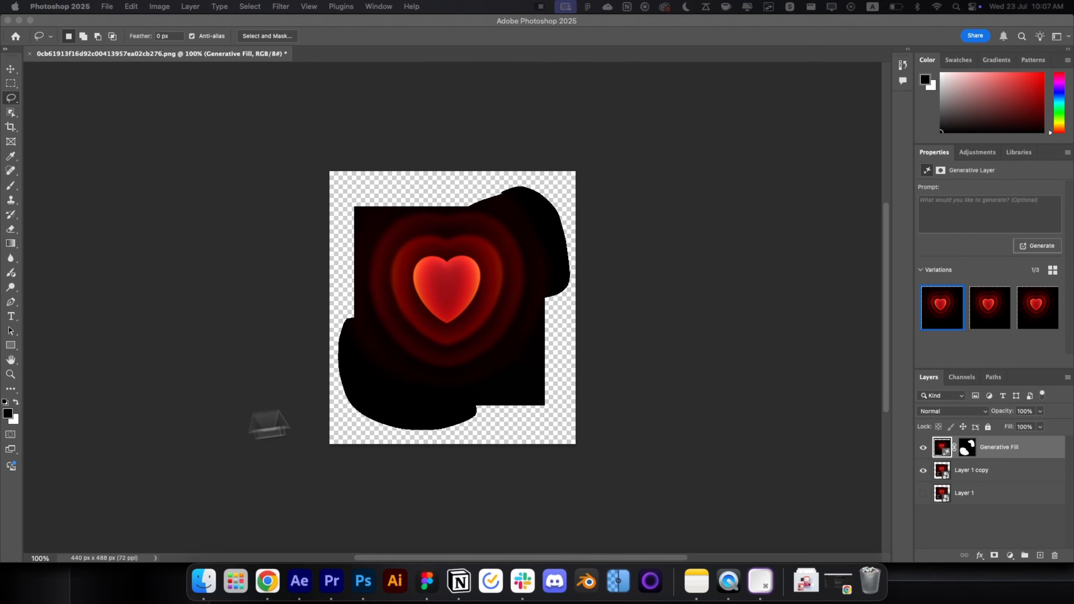
Step: Compare the three Generative Fill variations and keep the first one
click(987, 321)
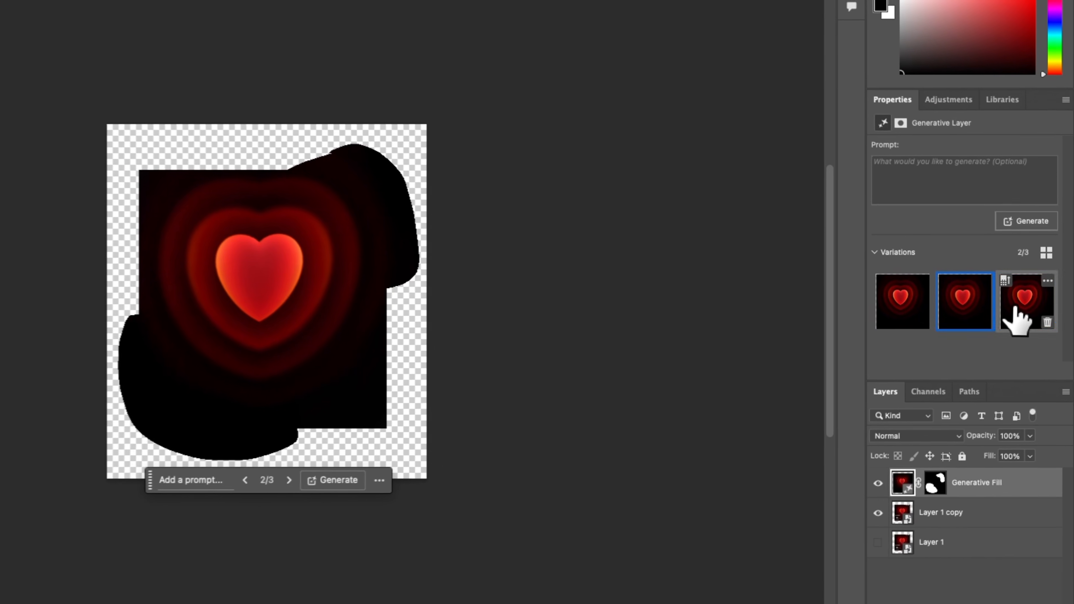
click(1029, 311)
click(961, 305)
click(904, 309)
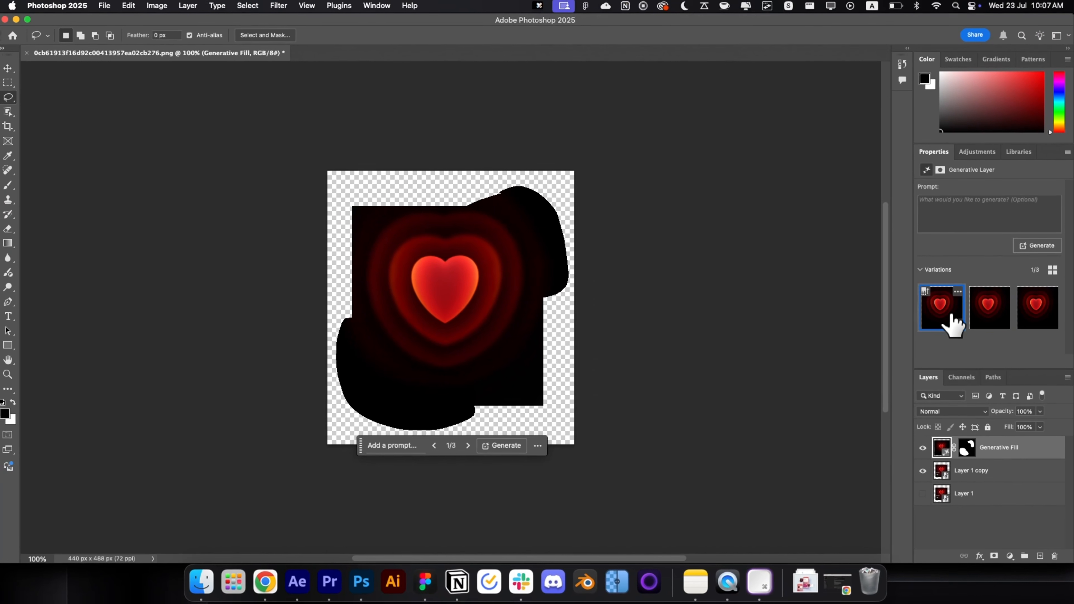
click(988, 584)
Step: Convert the Generative Fill and Layer 1 copy layers into one smart object, and show Layer 1 above it
click(1009, 448)
right_click(1010, 448)
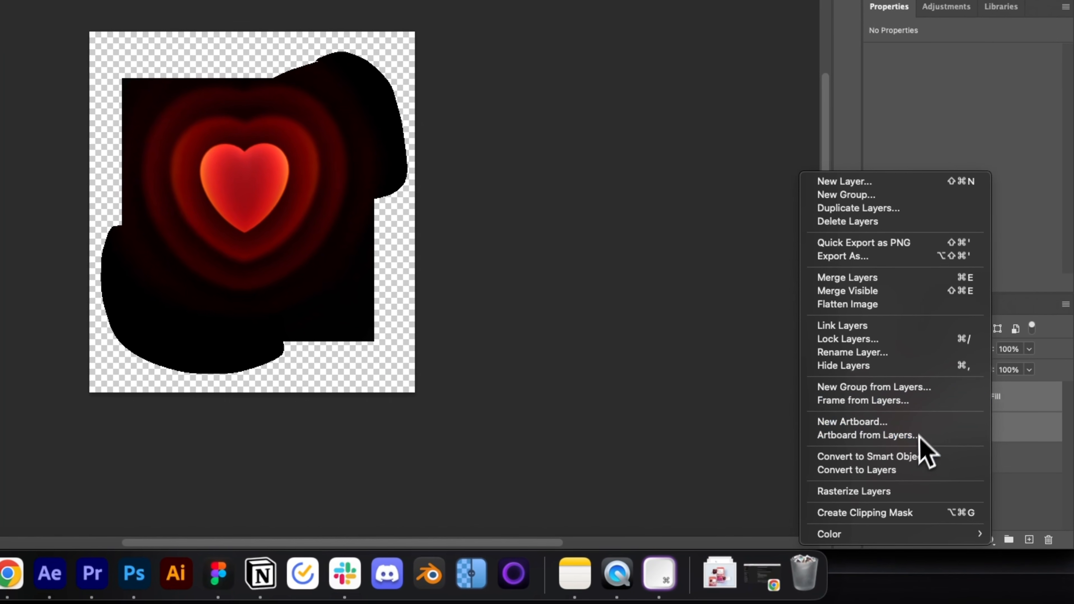
click(915, 456)
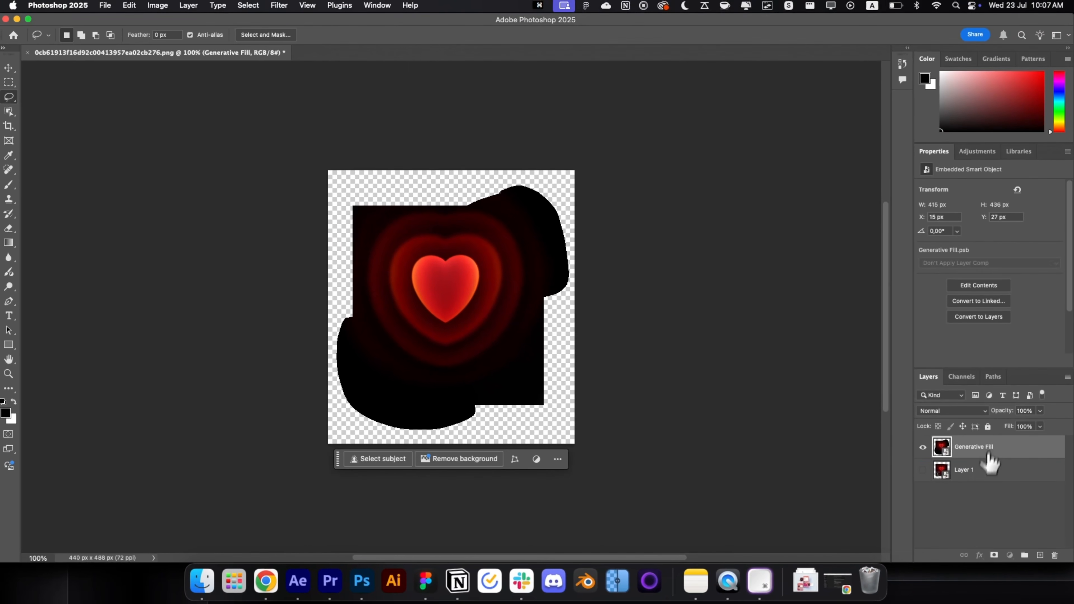
click(924, 447)
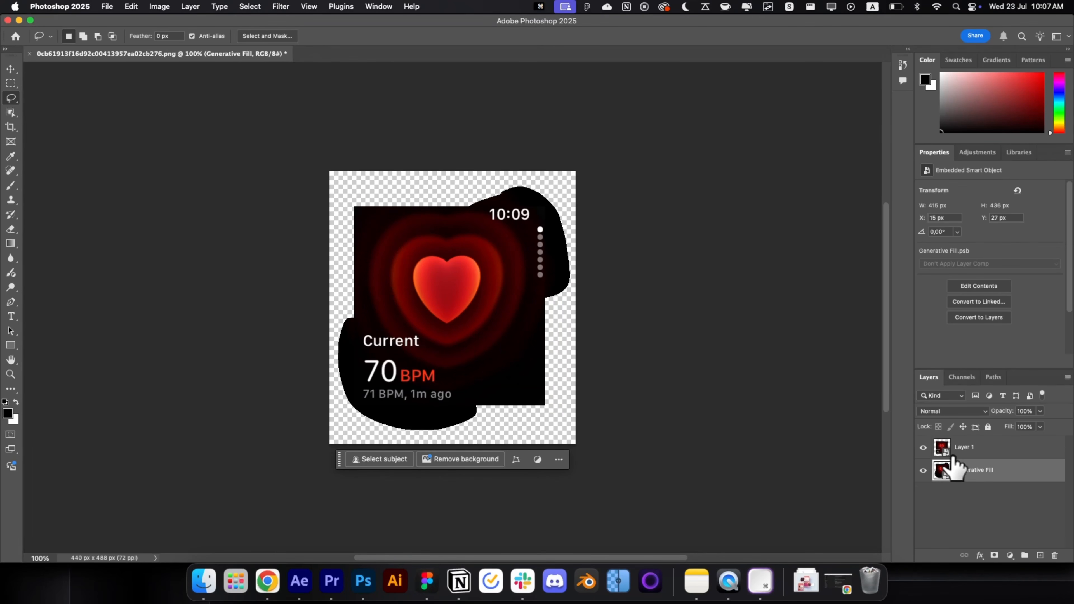
Step: Add a white text layer reading Current over the original Current label
click(973, 514)
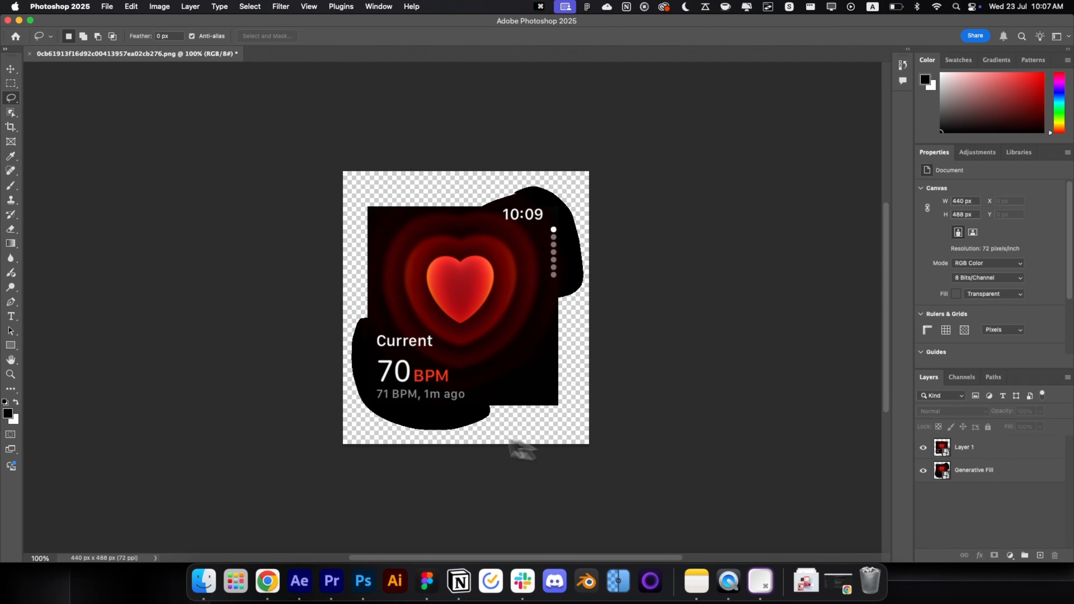
scroll(382, 406, up, 5)
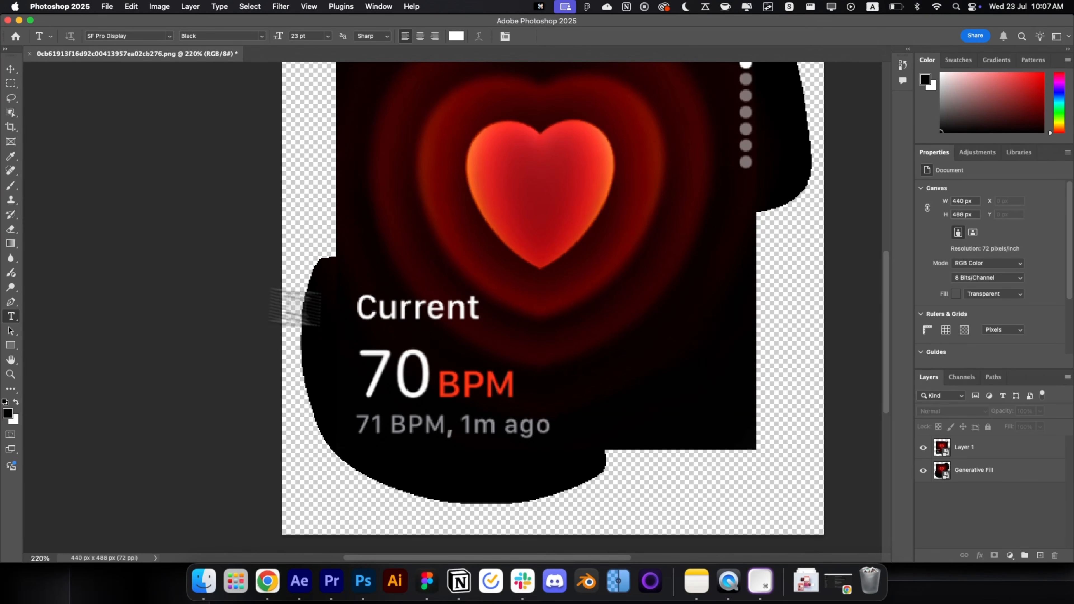
click(382, 336)
text(Current)
key(super+Return)
Step: Set the Current text's font to SF Pro Display Medium
key(v)
click(375, 382)
key(s)
key(f)
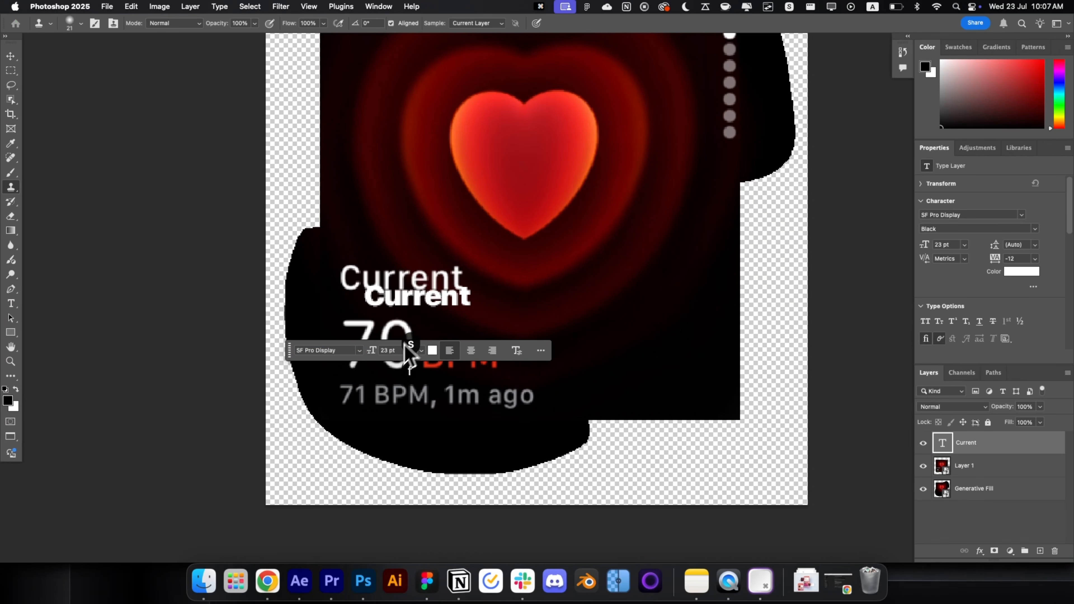
key(f)
key(f)
scroll(360, 381, down, 1)
key(v)
click(311, 418)
text(f)
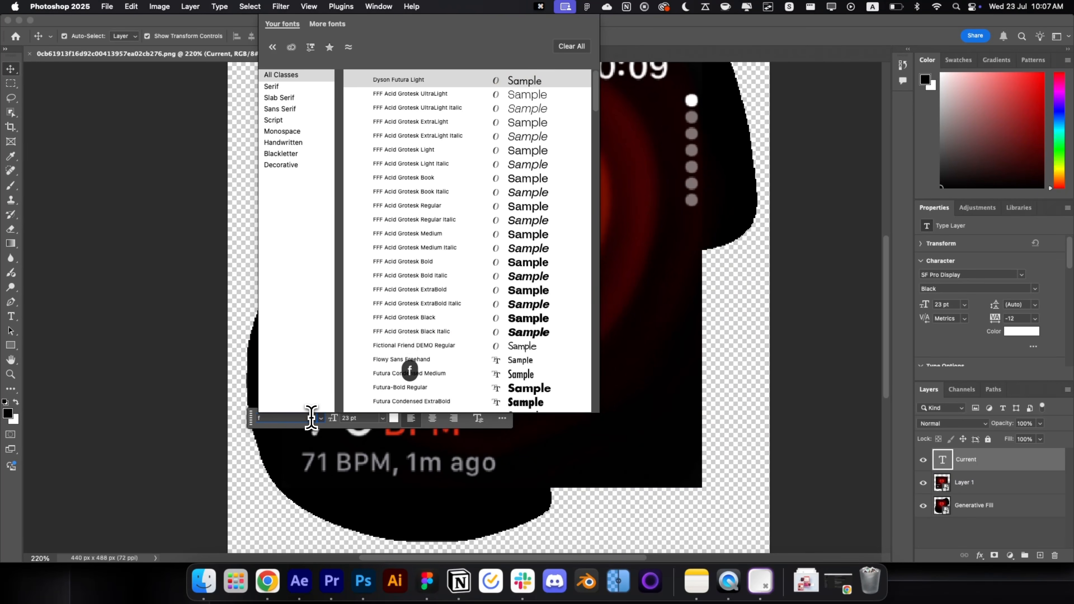
key(BackSpace)
text(sf pro)
click(432, 274)
Step: Scale the Current text to about 31 pt and align it over the original label
drag(386, 365, 438, 292)
key(super+t)
key(Return)
drag(392, 310, 382, 345)
key(space)
click(409, 360)
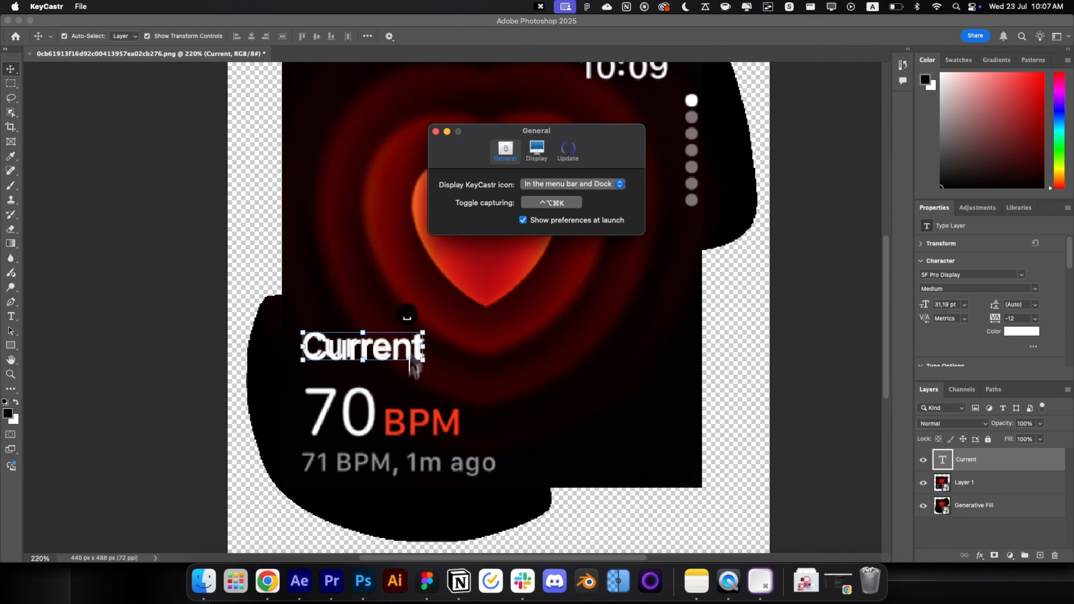
click(436, 132)
click(234, 351)
drag(234, 352, 261, 293)
drag(406, 319, 183, 326)
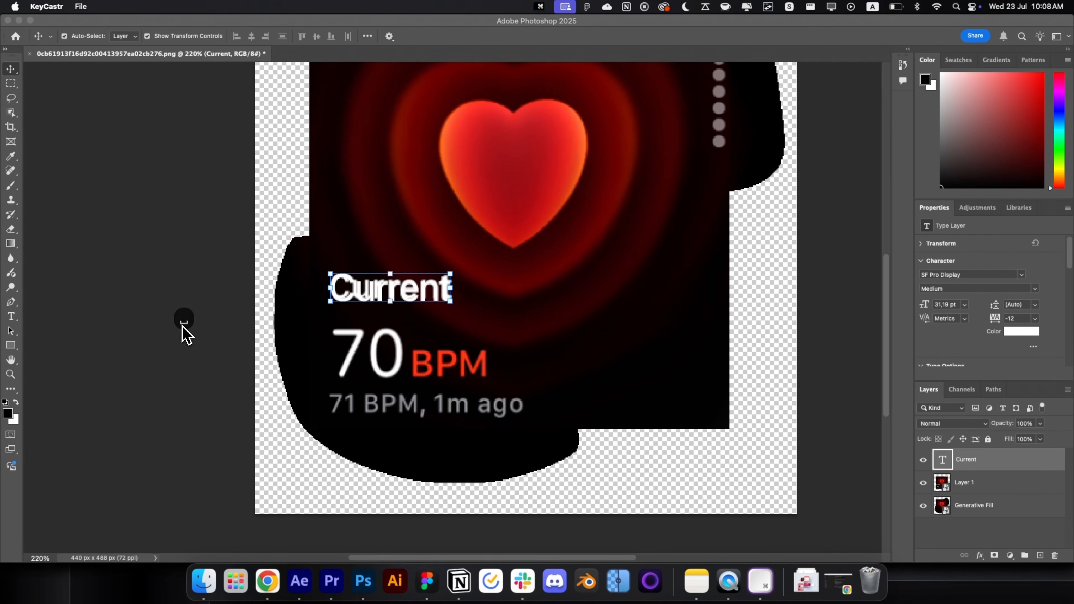
Step: Duplicate the Current text, change the copy to 70 and enlarge it to about 54 pt over the original number
click(311, 360)
key(super+j)
double_click(559, 343)
drag(398, 286, 587, 354)
text(70)
key(super+Return)
key(v)
drag(566, 351, 401, 360)
drag(422, 367, 651, 320)
Step: Duplicate the 70 text layer and change the copy's text to BPM
click(228, 404)
key(super+j)
double_click(533, 361)
text(BPM)
key(super+Return)
key(v)
Step: Recolor the BPM text with a red sampled from the artwork and fit it over the original BPM at about 28 pt
click(567, 439)
click(594, 212)
click(664, 395)
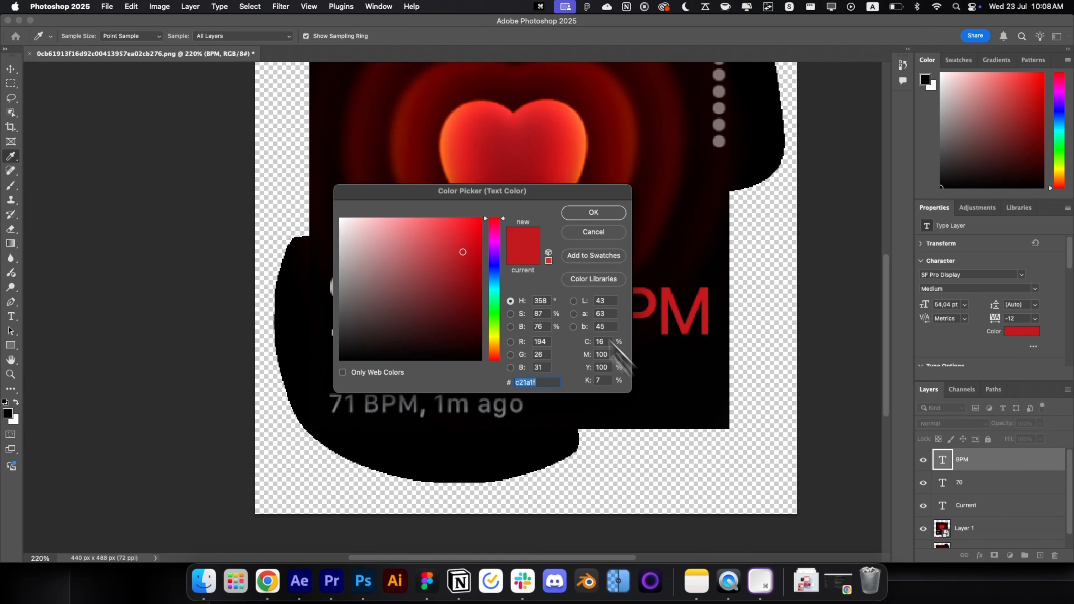
drag(509, 191, 328, 199)
click(484, 371)
click(491, 220)
click(436, 221)
drag(698, 297, 457, 362)
key(Return)
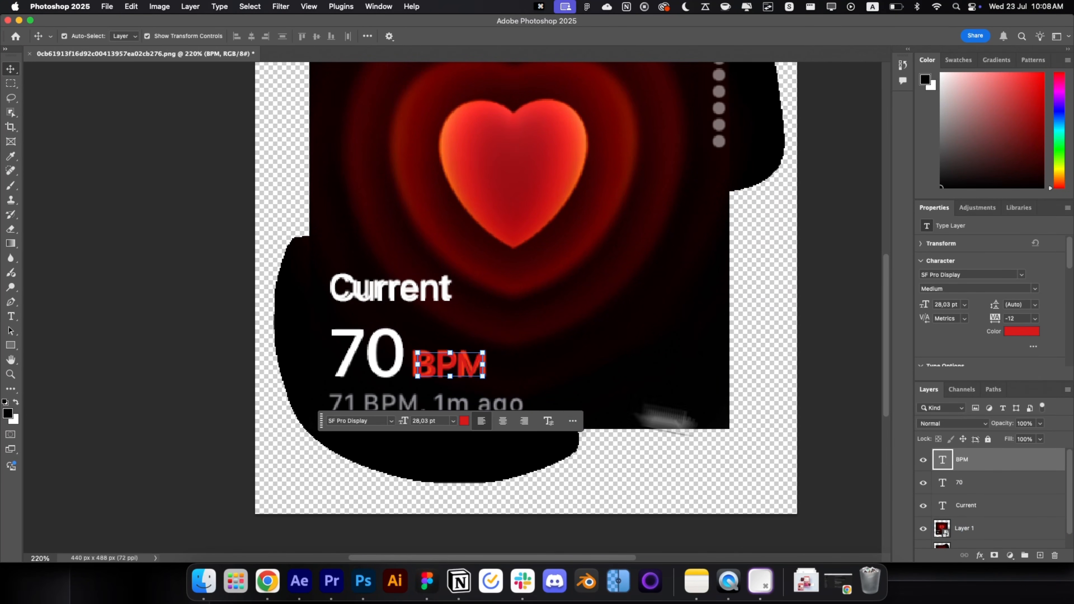
Step: Duplicate the 70 text layer to the top of the stack and change the copy to "71 BPM, am ago"
drag(1000, 483, 984, 450)
key(v)
drag(370, 358, 315, 354)
double_click(551, 381)
text(71BPM)
key(Left)
key(Left)
key(Left)
key(super+Right)
text(, am ago)
key(super+Return)
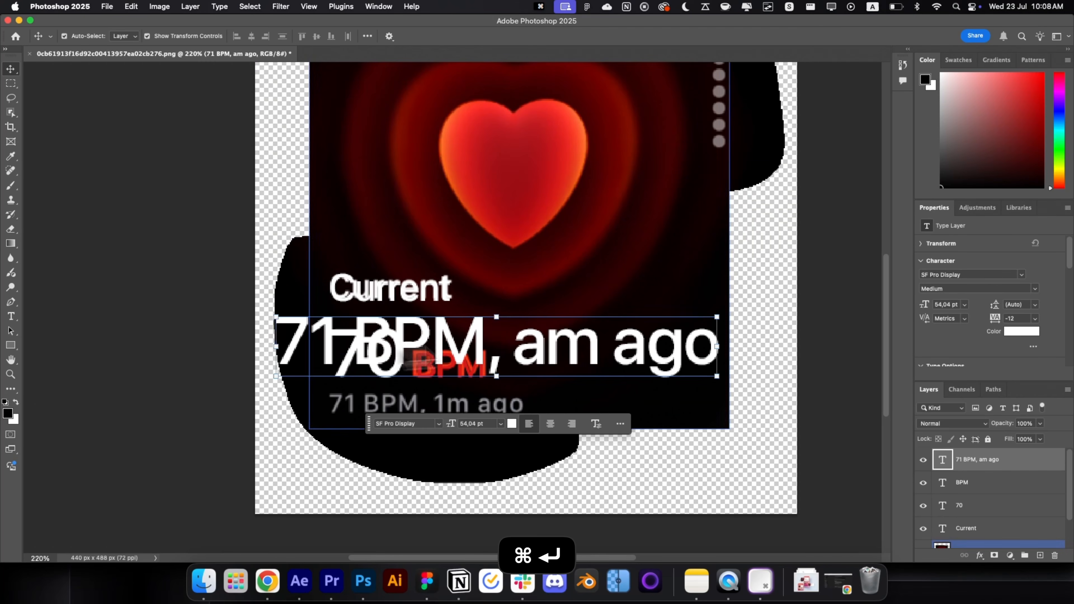
Step: Shrink the "71 BPM, am ago" text to about 20.5 pt and place it just below the original grey line
drag(719, 315, 171, 413)
drag(162, 429, 458, 439)
key(Return)
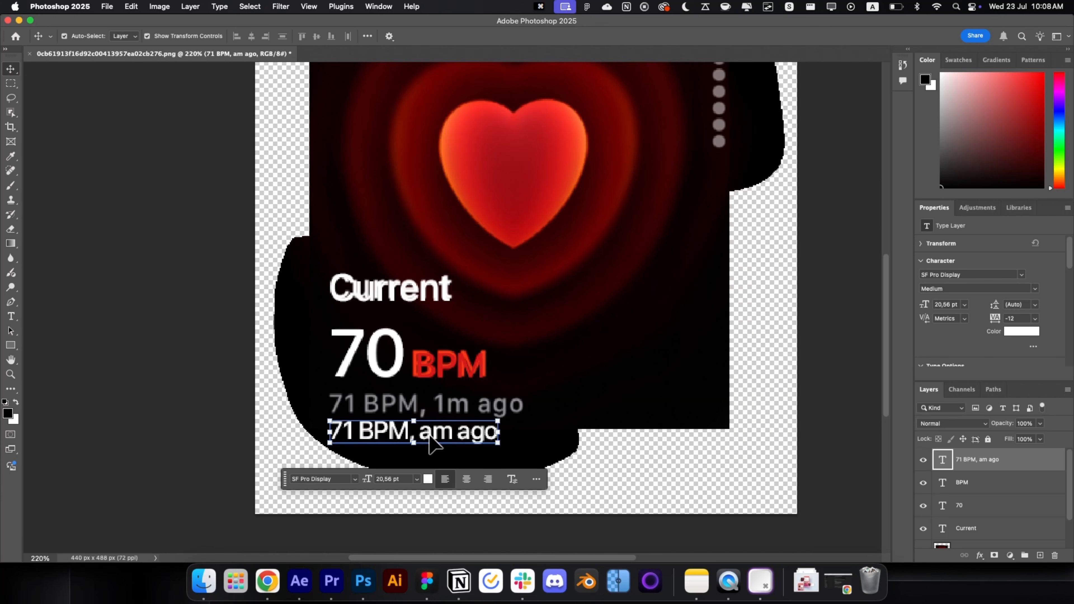
Step: Correct the text to "71 BPM, 1m ago" and recolor it with the grey sampled from the original line
double_click(429, 437)
key(BackSpace)
text(1)
key(super+Return)
click(430, 479)
click(330, 408)
key(Return)
key(v)
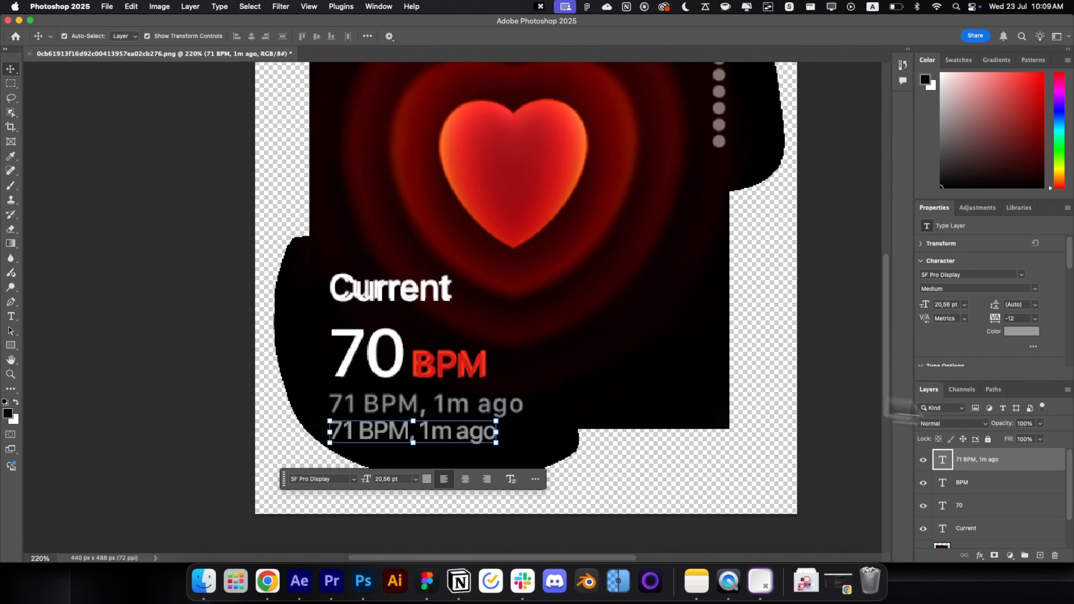
Step: Set the grey line's opacity to 85%, scale it to about 22.7 pt and align it over the original line
drag(401, 434, 408, 434)
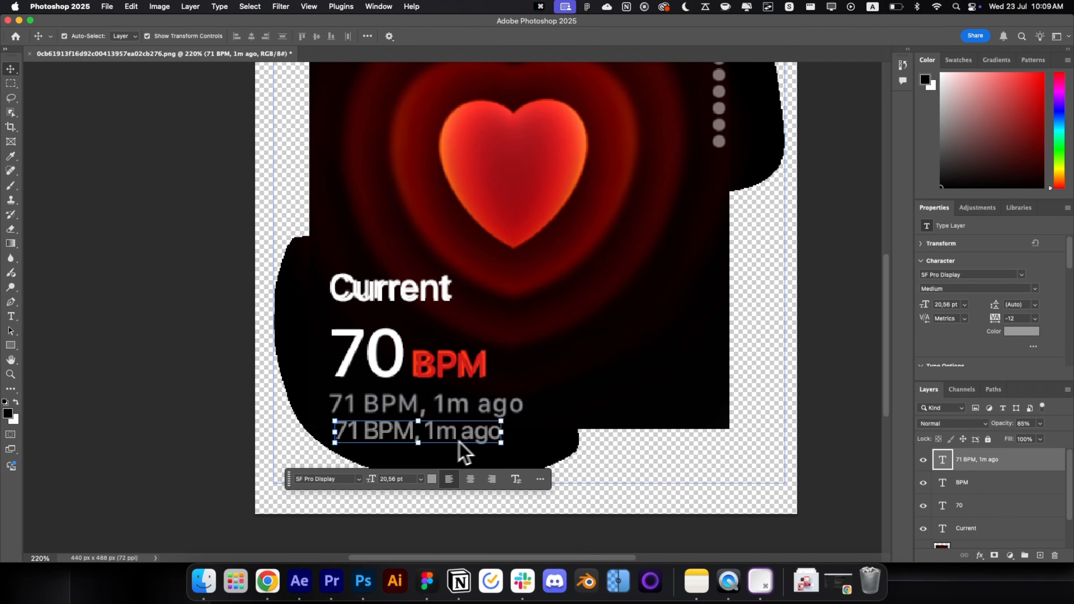
drag(501, 432, 519, 432)
key(Return)
drag(492, 436, 492, 410)
key(Return)
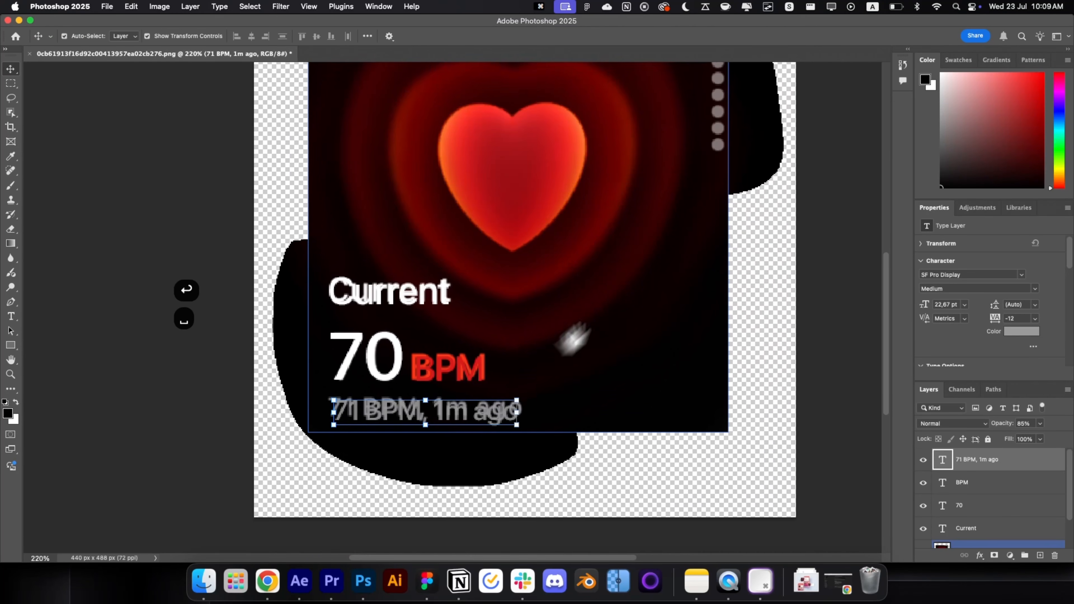
Step: Duplicate the 70 text layer to the top, change the copy to 10:09 and fit it over the original clock at about 29 pt
drag(580, 330, 457, 481)
click(985, 505)
key(super+j)
drag(986, 504, 984, 452)
drag(216, 517, 443, 221)
double_click(491, 217)
text(10:09)
key(super+Return)
drag(577, 213, 498, 215)
drag(476, 231, 544, 186)
key(Return)
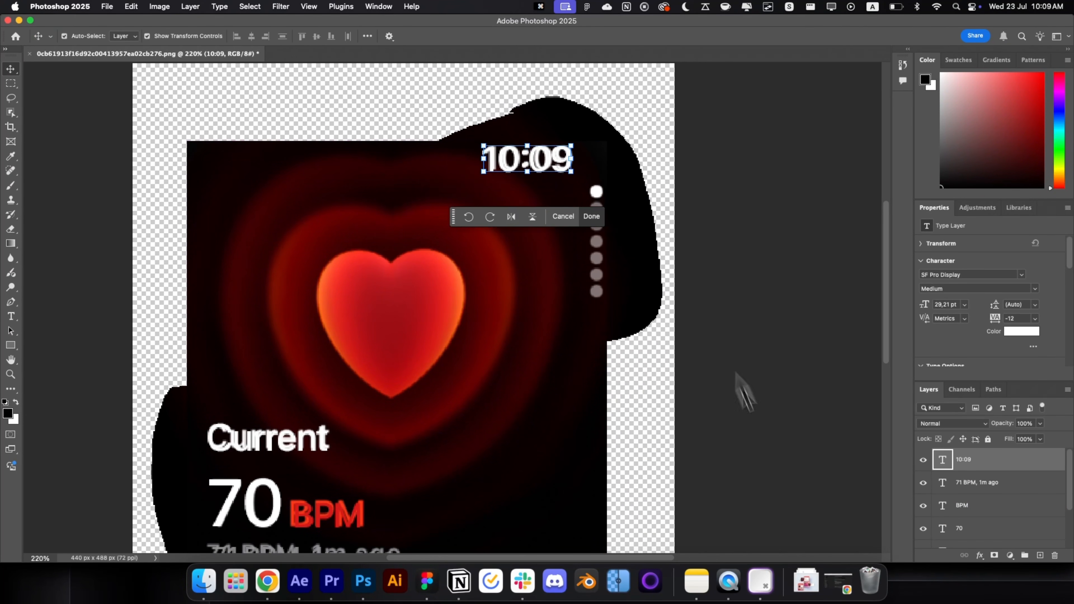
Step: Draw a 10 px white ellipse shape with a 0 px stroke over the topmost page dot
scroll(638, 210, up, 10)
key(space)
drag(654, 210, 594, 157)
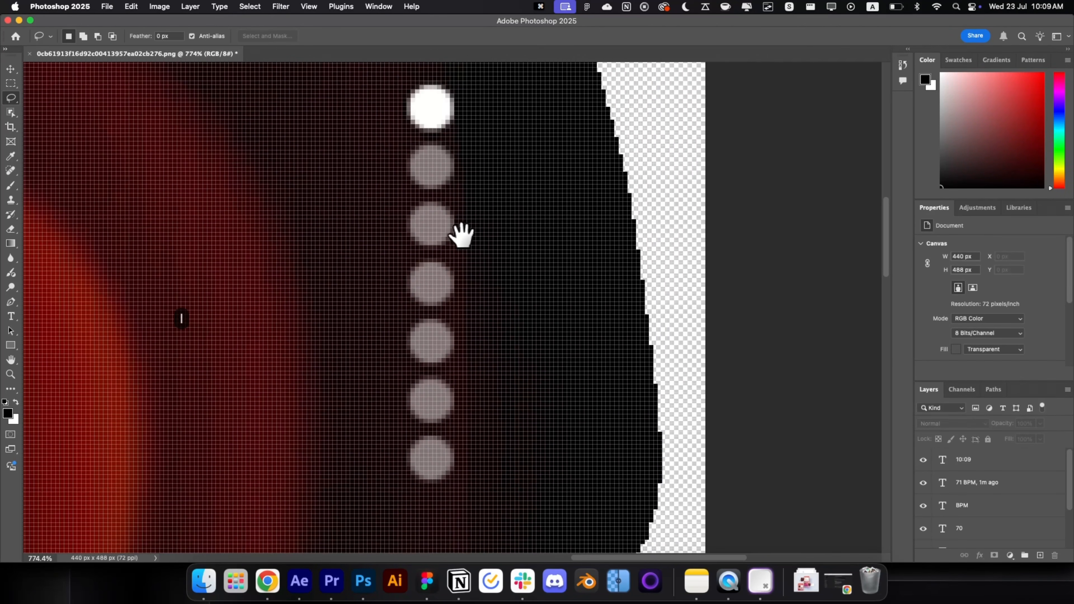
click(11, 345)
click(51, 356)
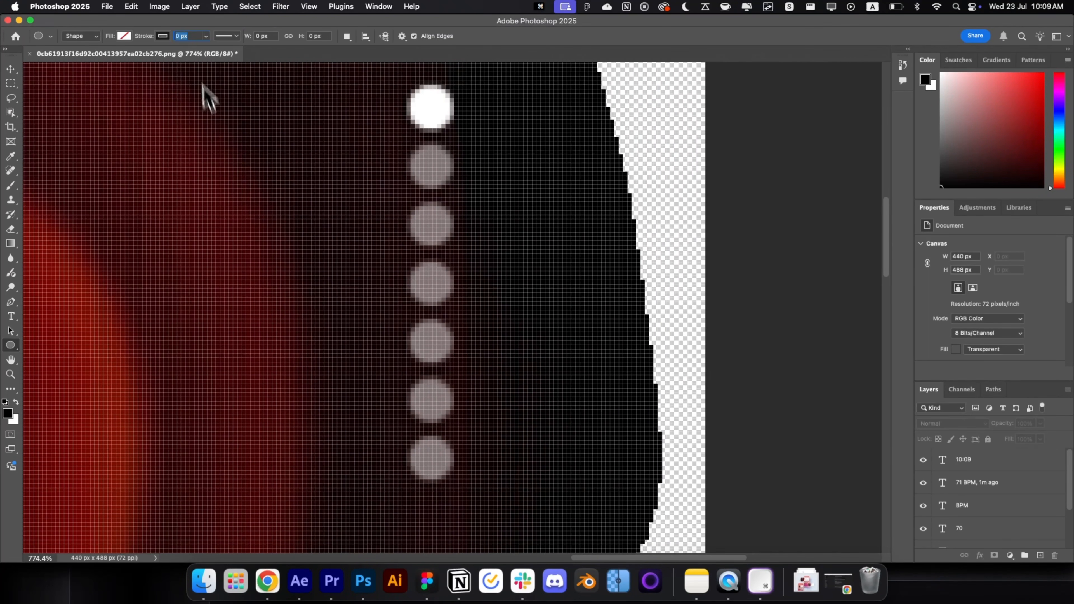
click(123, 37)
click(53, 96)
drag(415, 89, 456, 115)
key(v)
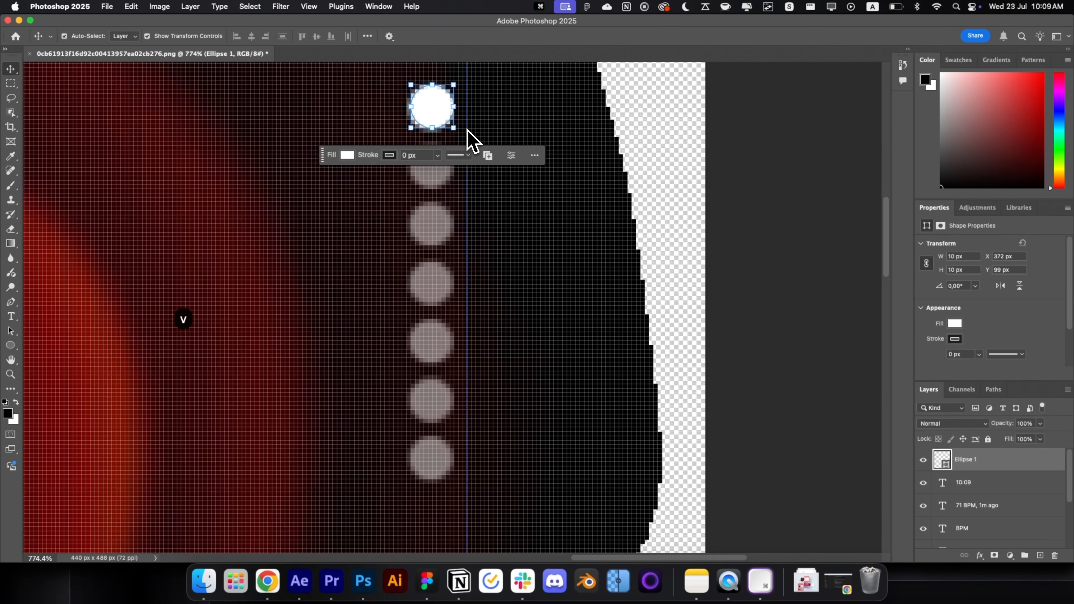
Step: Duplicate the white circle eight times and move the last copy straight down about 68 px
key(super+j)
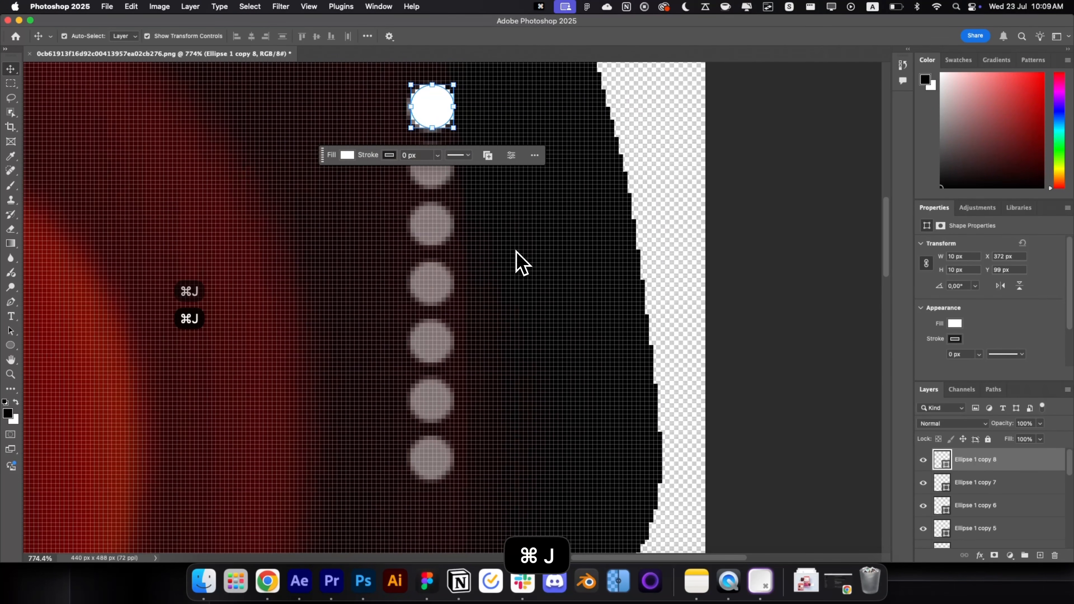
drag(438, 100, 438, 326)
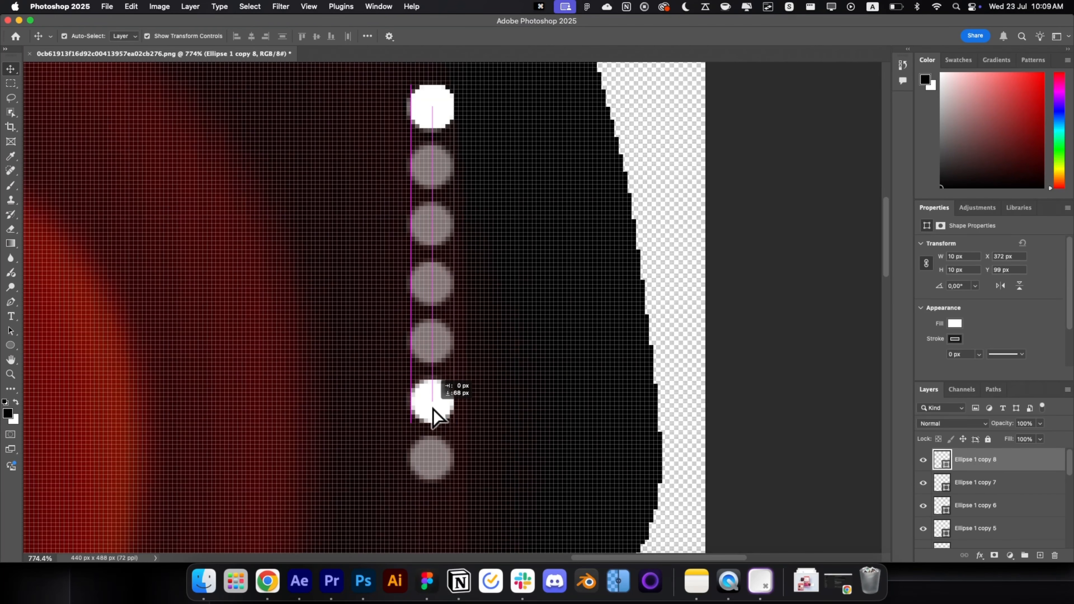
drag(432, 409, 432, 409)
Step: Select all the circle layers and distribute their vertical centers evenly
scroll(993, 468, down, 2)
scroll(987, 534, down, 2)
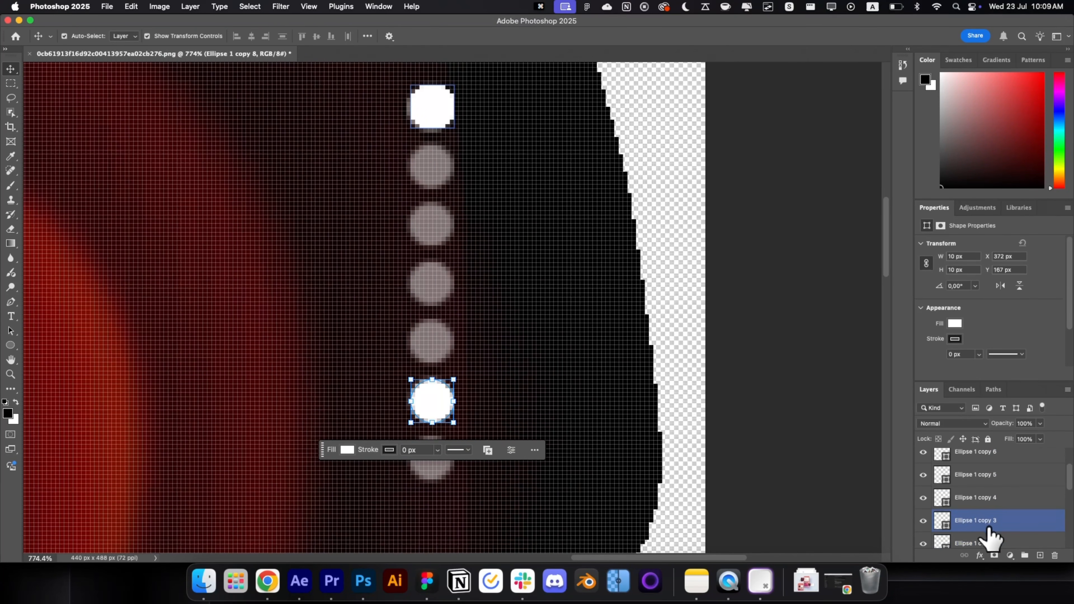
scroll(990, 540, down, 1)
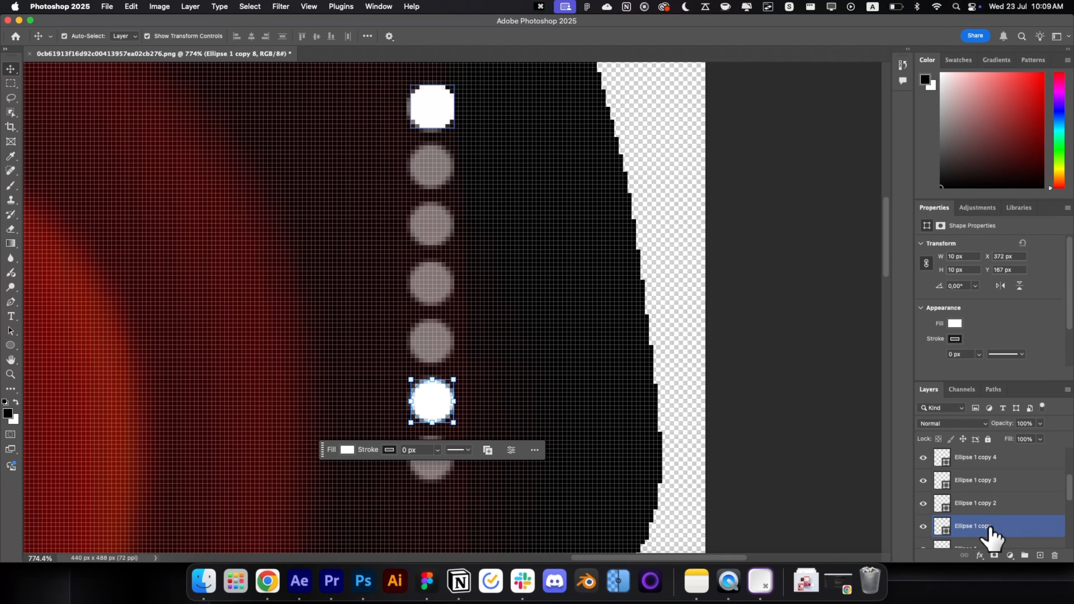
scroll(989, 529, down, 1)
shift+click(990, 524)
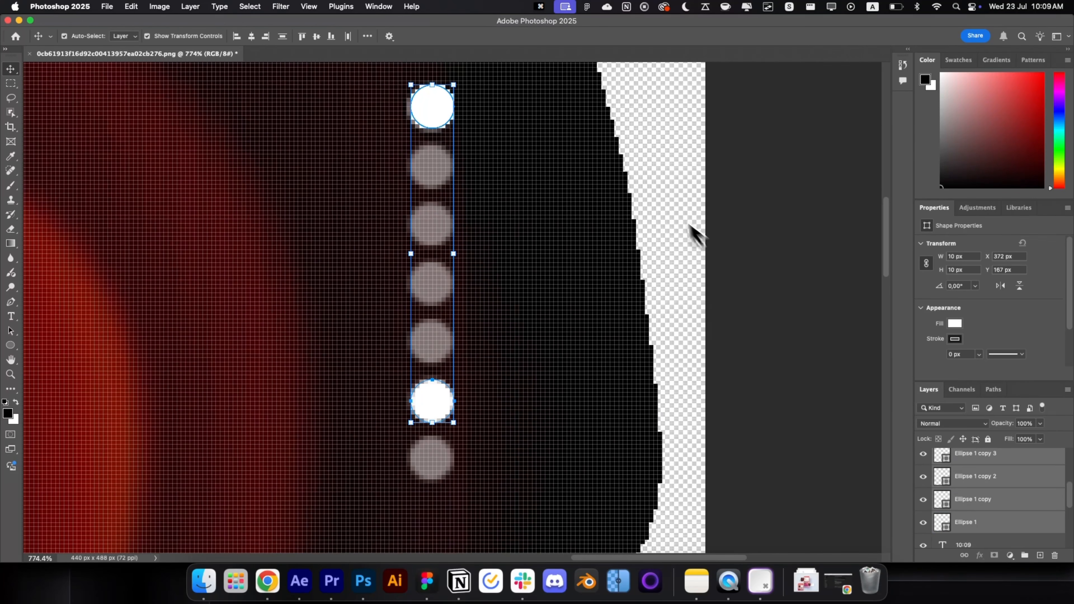
click(368, 36)
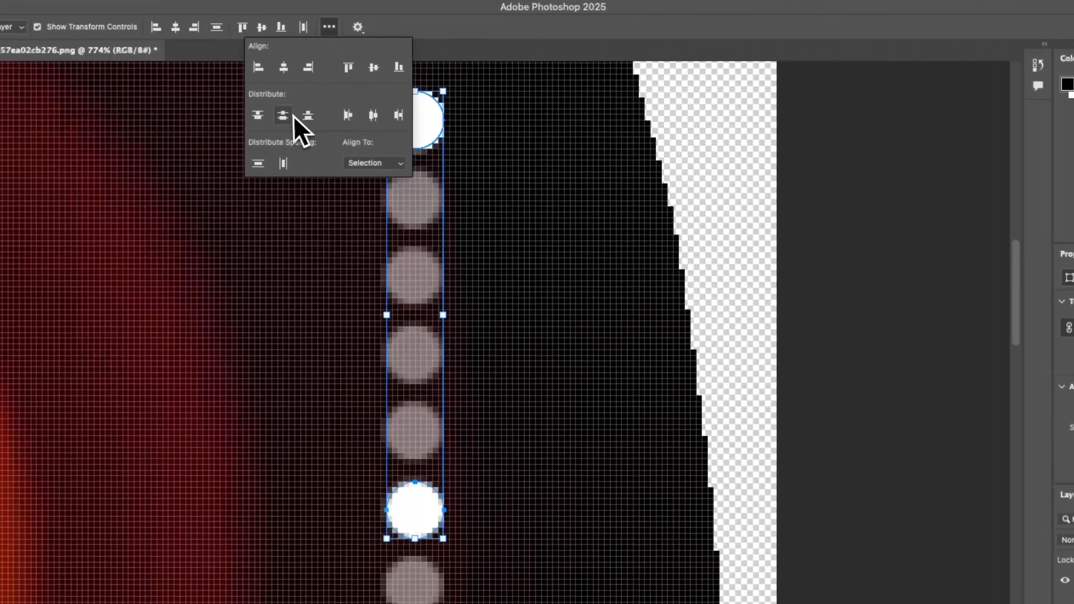
click(335, 104)
click(847, 497)
Step: Move the lowest circle onto the last page dot and redistribute all circles by vertical centers
drag(418, 518, 418, 581)
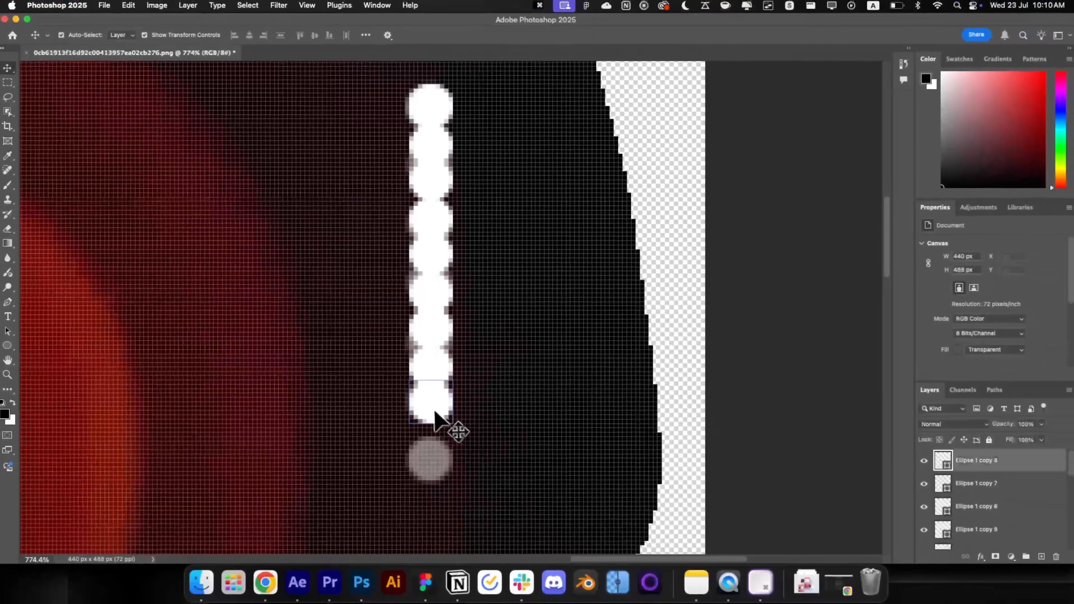
drag(435, 456, 435, 469)
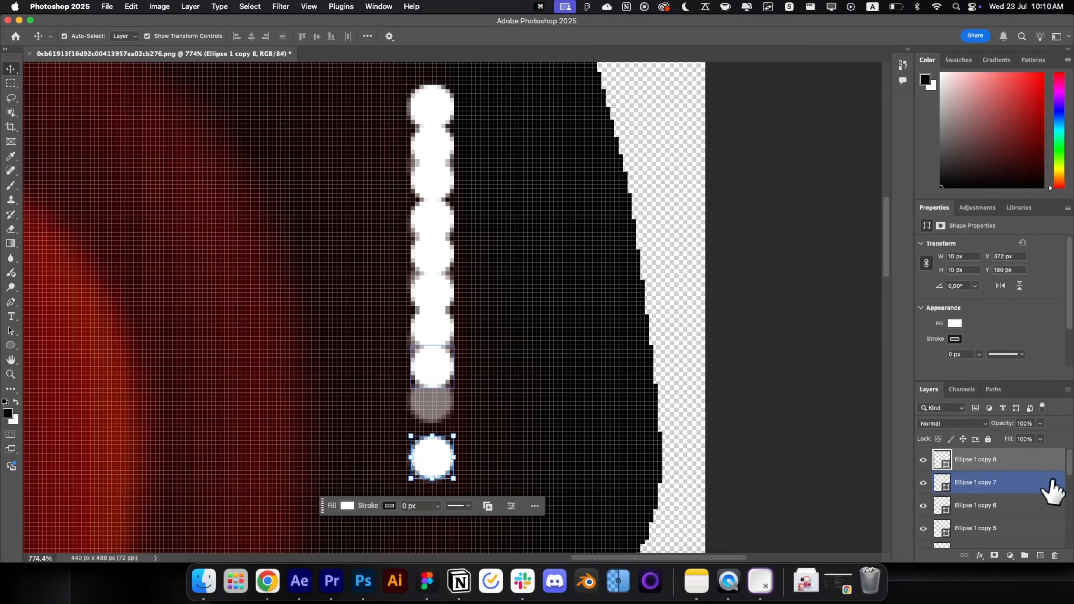
scroll(1052, 487, down, 10)
shift+click(1028, 506)
click(368, 36)
click(336, 104)
Step: Delete the lowest circle, move the next one onto the last page dot and distribute the remaining eight vertically
click(433, 458)
key(BackSpace)
drag(436, 417, 436, 460)
shift+click(1032, 500)
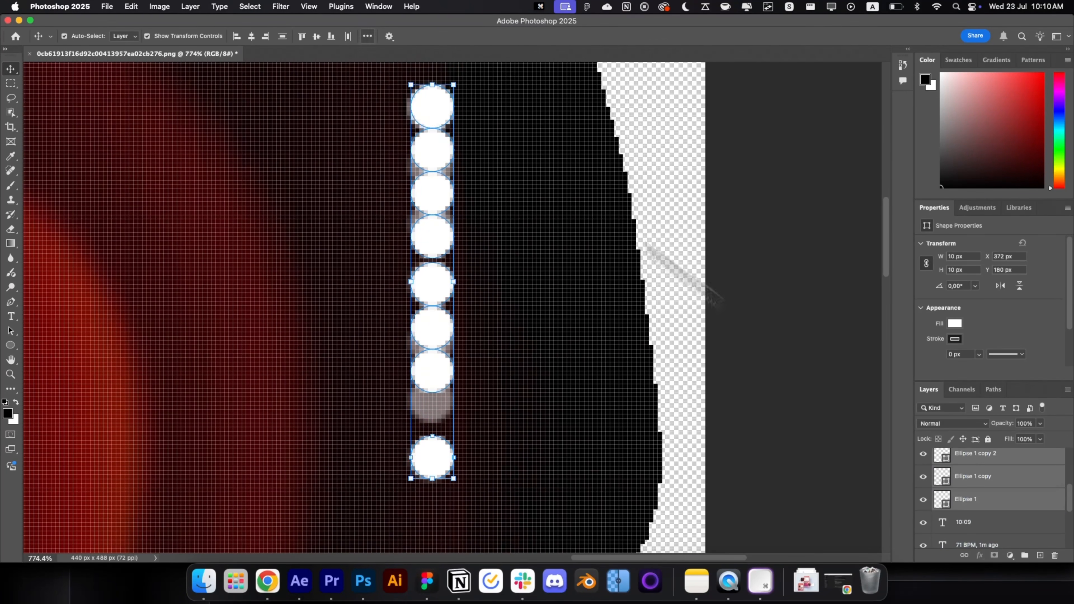
click(368, 37)
click(335, 104)
Step: Delete one more circle, move its neighbour onto the last page dot and distribute the remaining seven by vertical centers
click(434, 457)
key(BackSpace)
drag(435, 408, 436, 459)
scroll(985, 478, down, 8)
shift+click(980, 468)
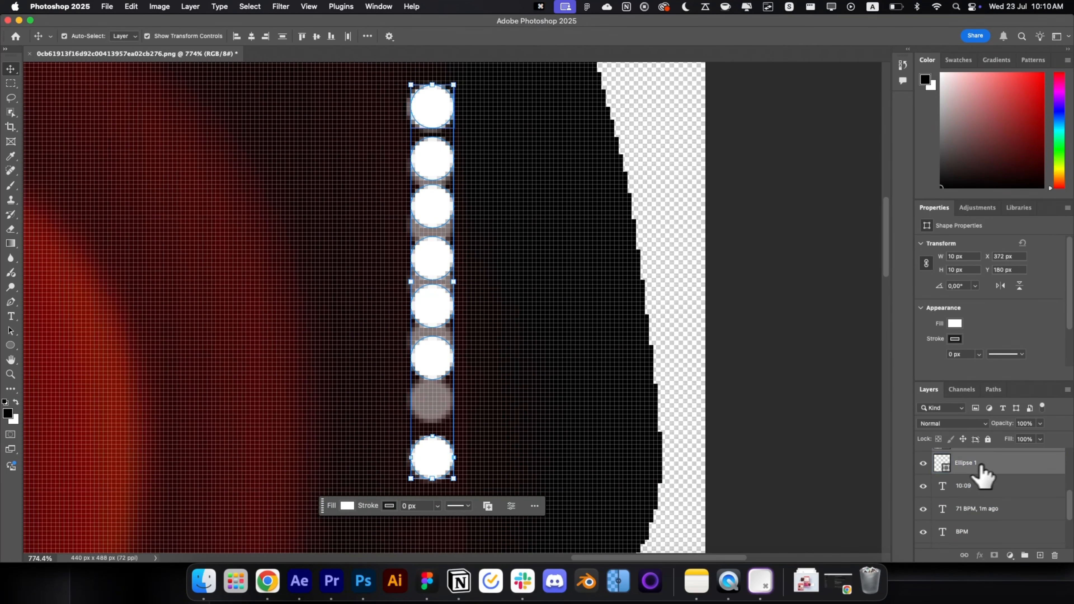
click(367, 37)
click(338, 106)
click(739, 273)
Step: Select the six circles below the top page dot and set their opacity to 24%
scroll(721, 293, down, 10)
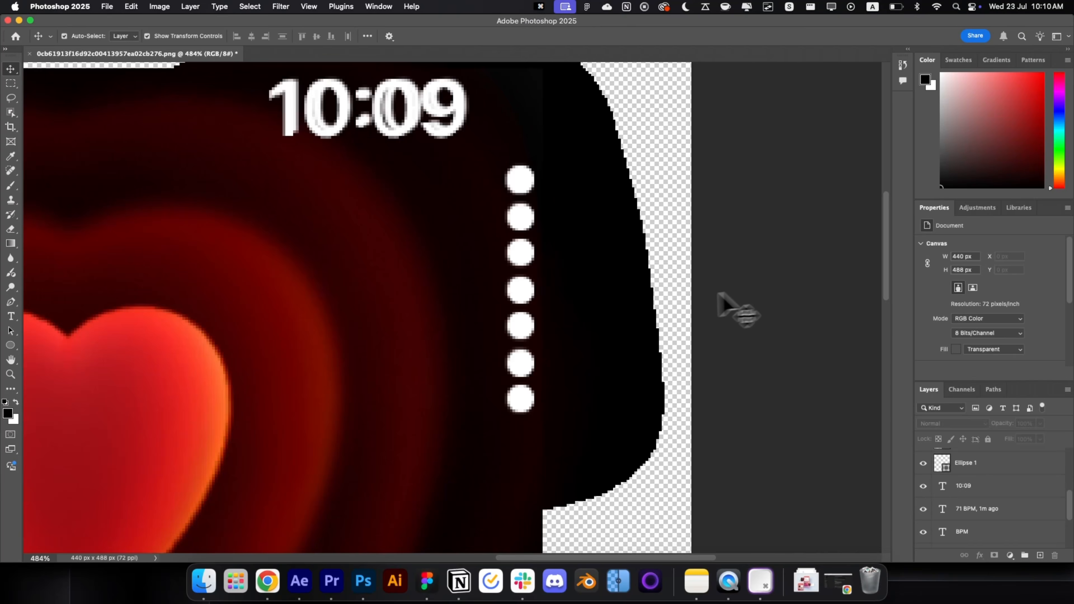
scroll(669, 302, up, 5)
scroll(669, 302, up, 5)
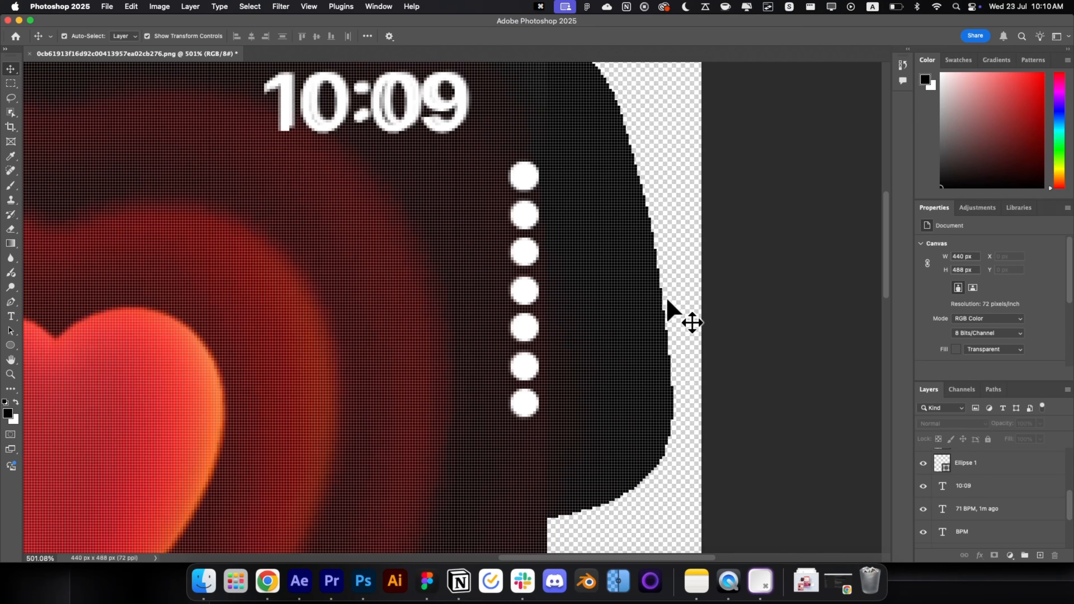
click(535, 216)
scroll(990, 488, up, 5)
shift+click(1004, 465)
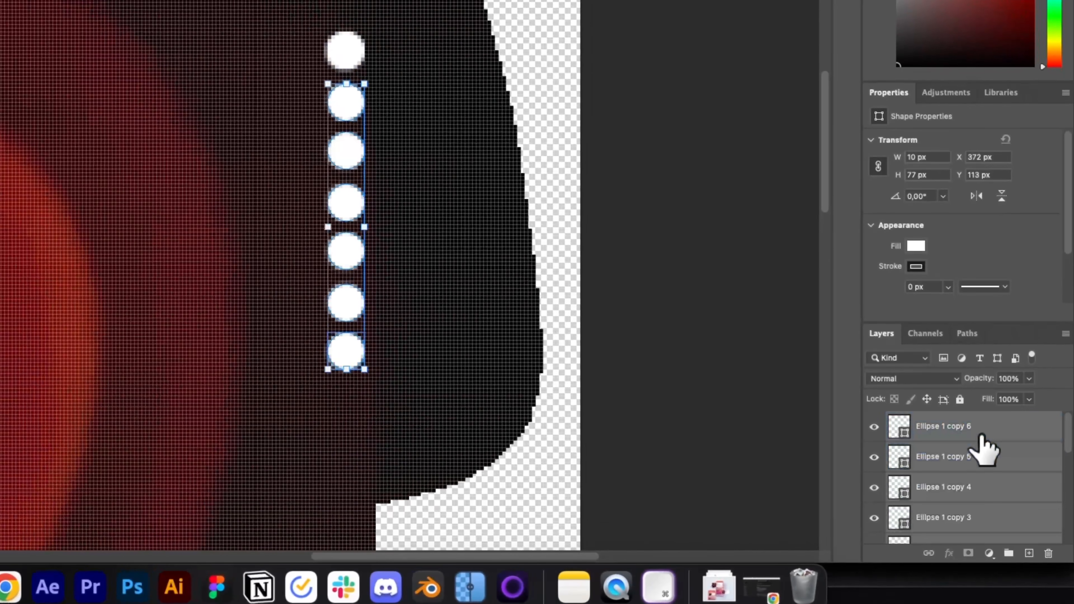
text(76)
key(Return)
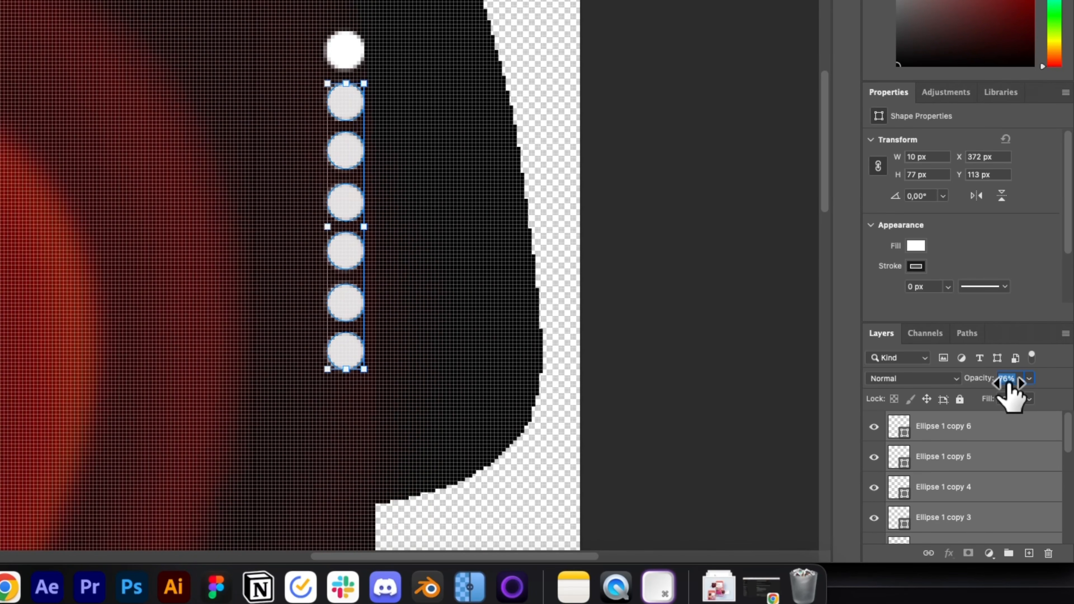
drag(975, 379, 999, 380)
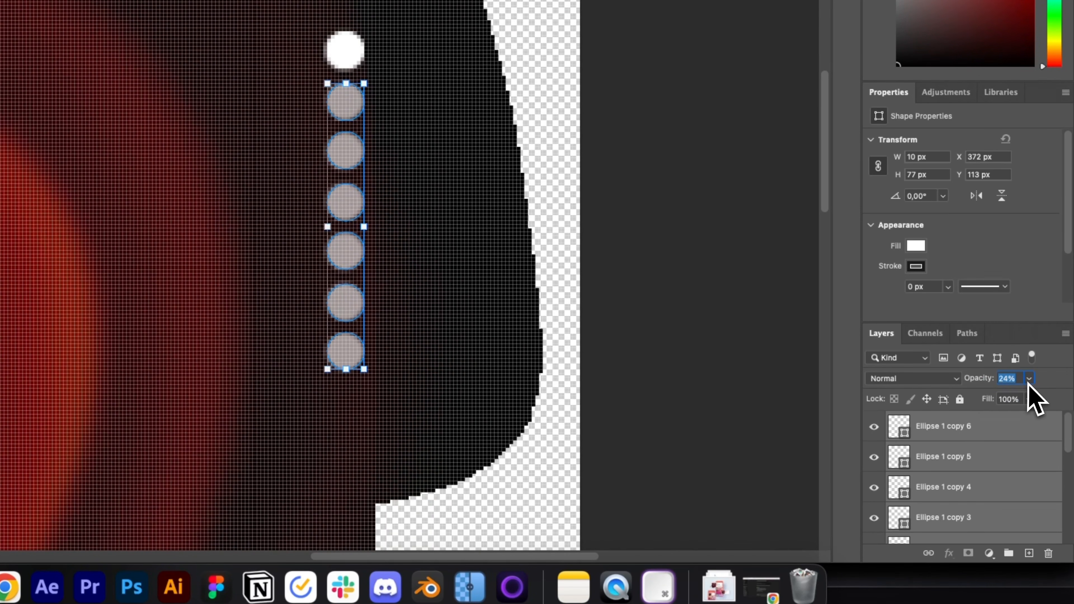
click(720, 323)
Step: Delete the original screen image Layer 1 that sits between the rebuilt text and the Generative Fill layer
scroll(678, 322, down, 5)
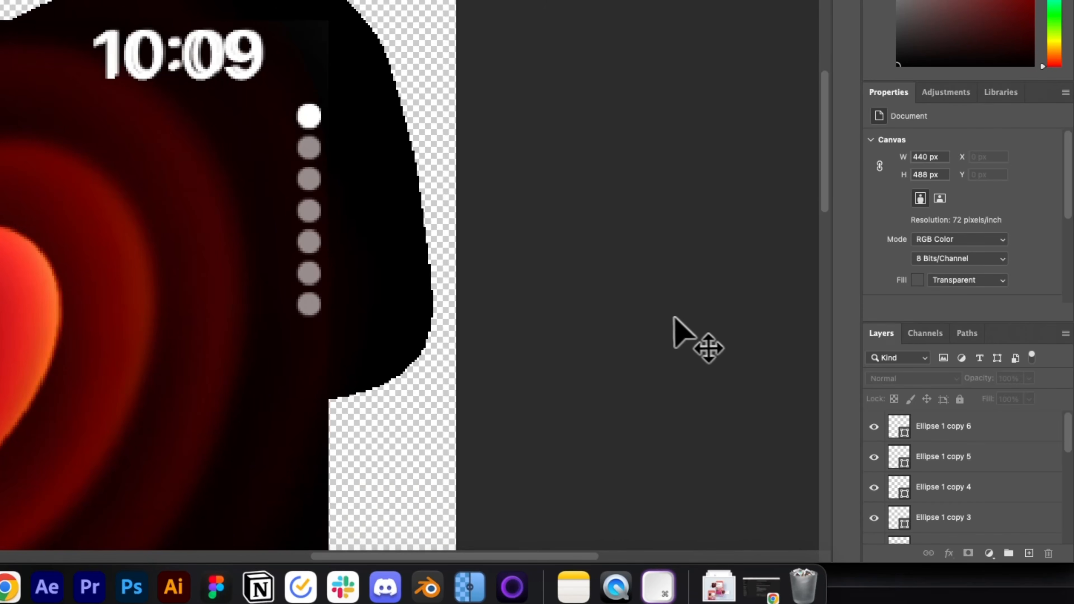
drag(661, 366, 691, 289)
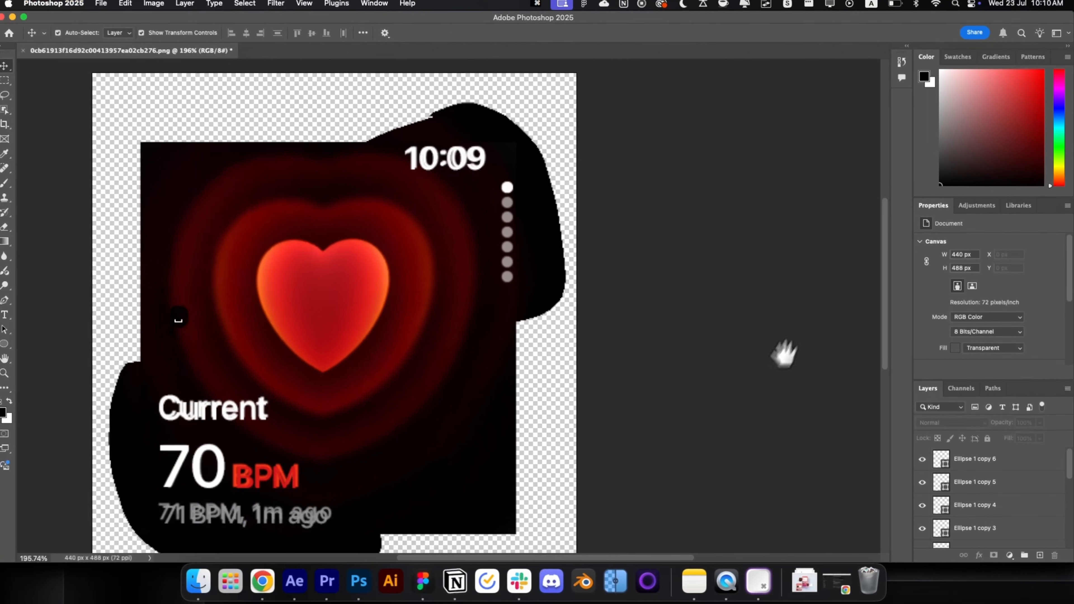
scroll(1027, 485, down, 5)
click(986, 514)
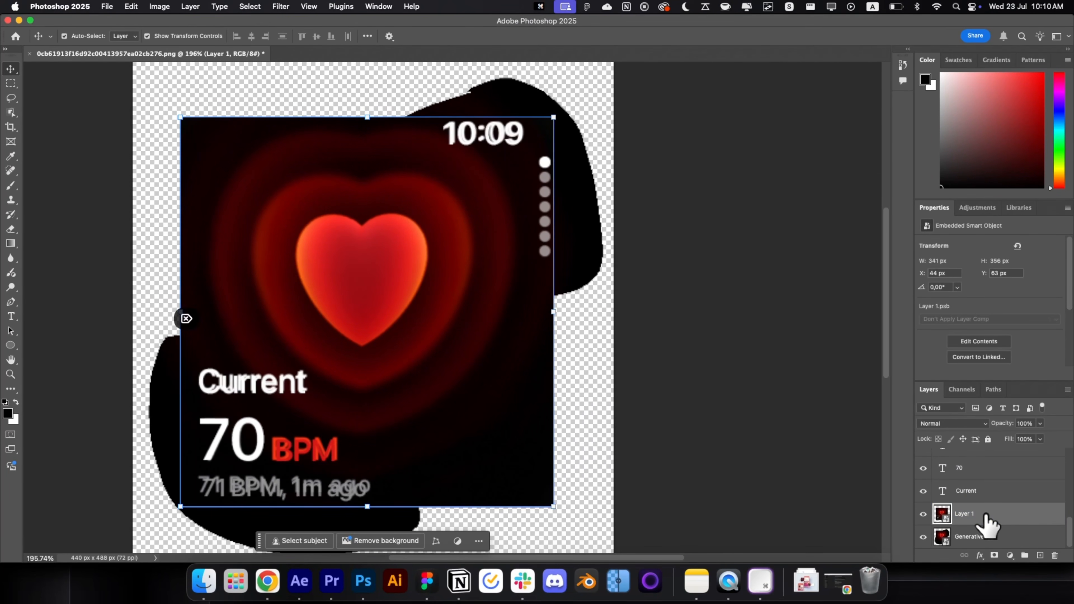
key(BackSpace)
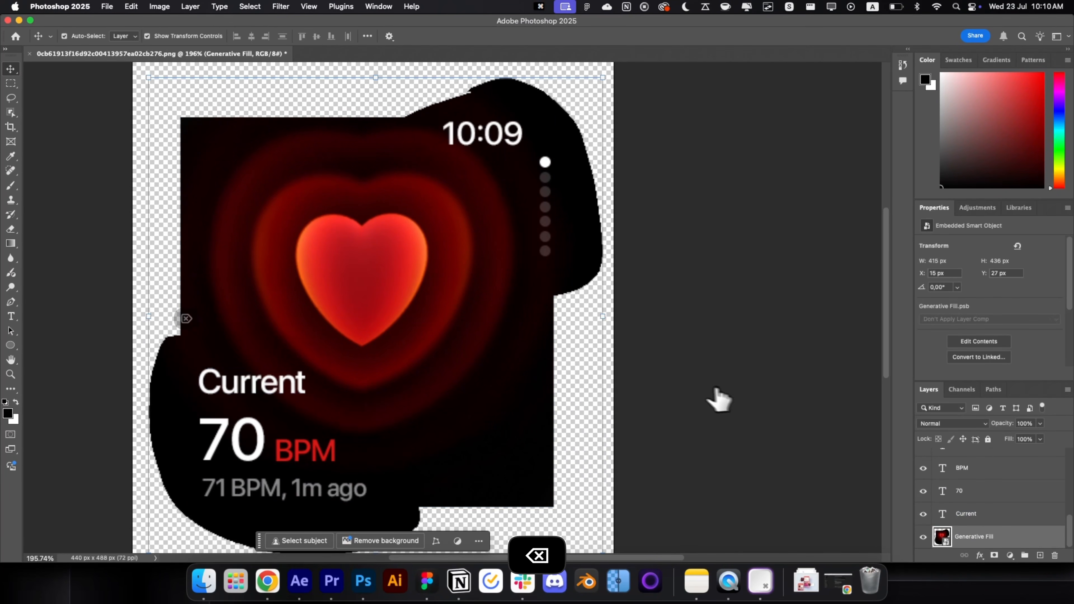
scroll(703, 396, down, 5)
drag(605, 378, 624, 376)
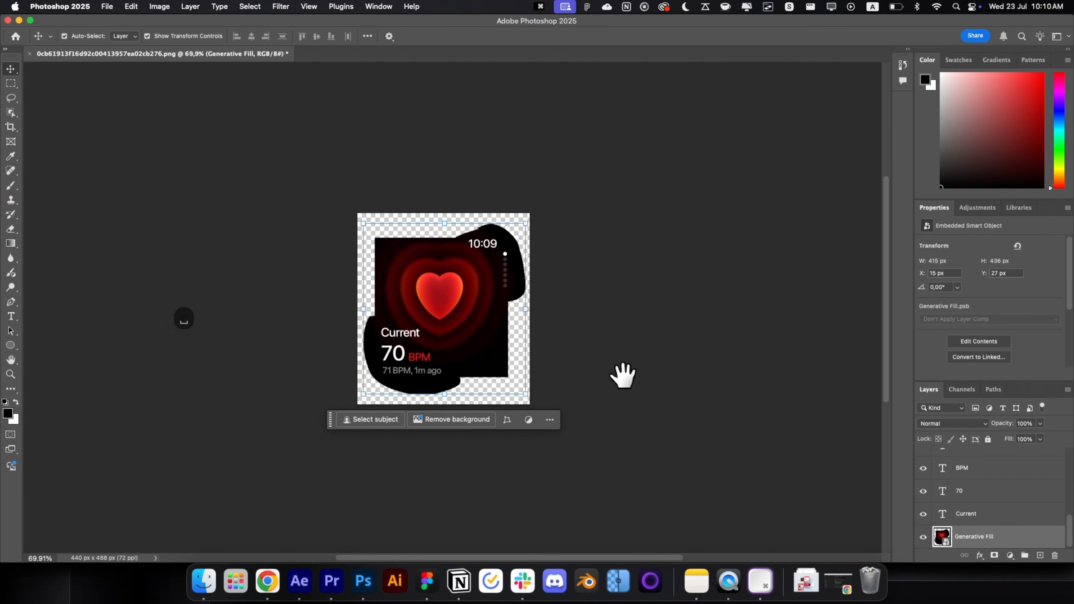
Step: Add a solid black (000000) color fill layer and place it beneath the Generative Fill layer
click(1010, 555)
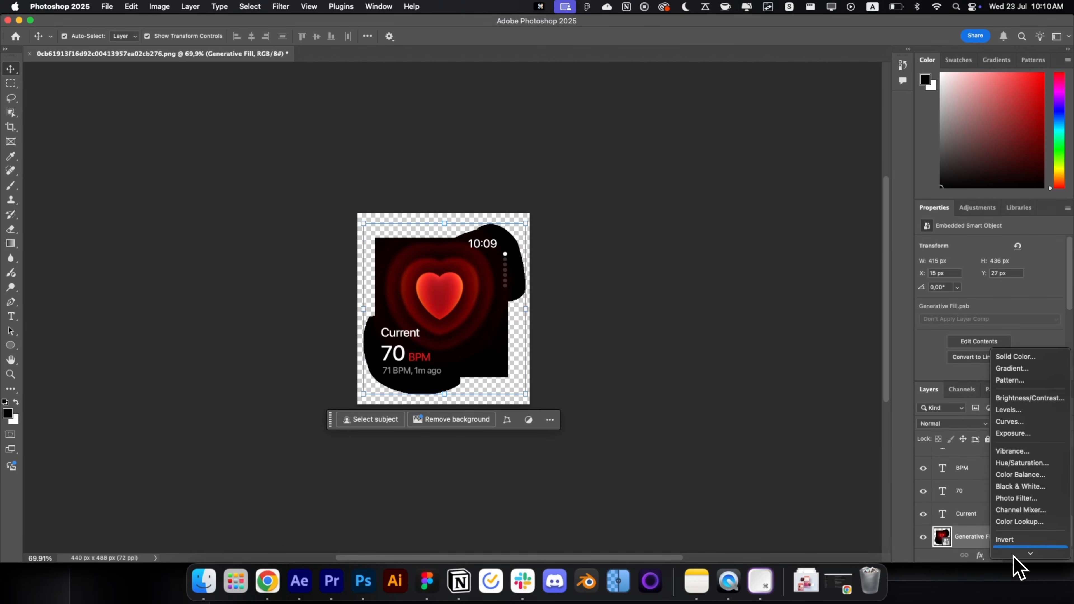
click(965, 354)
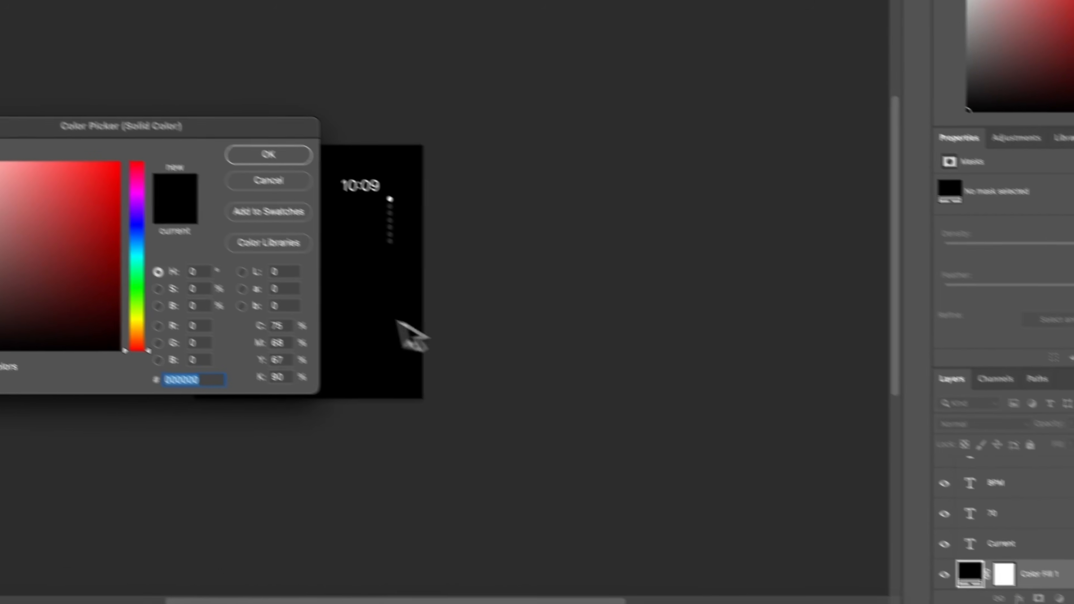
click(199, 119)
drag(984, 490, 972, 539)
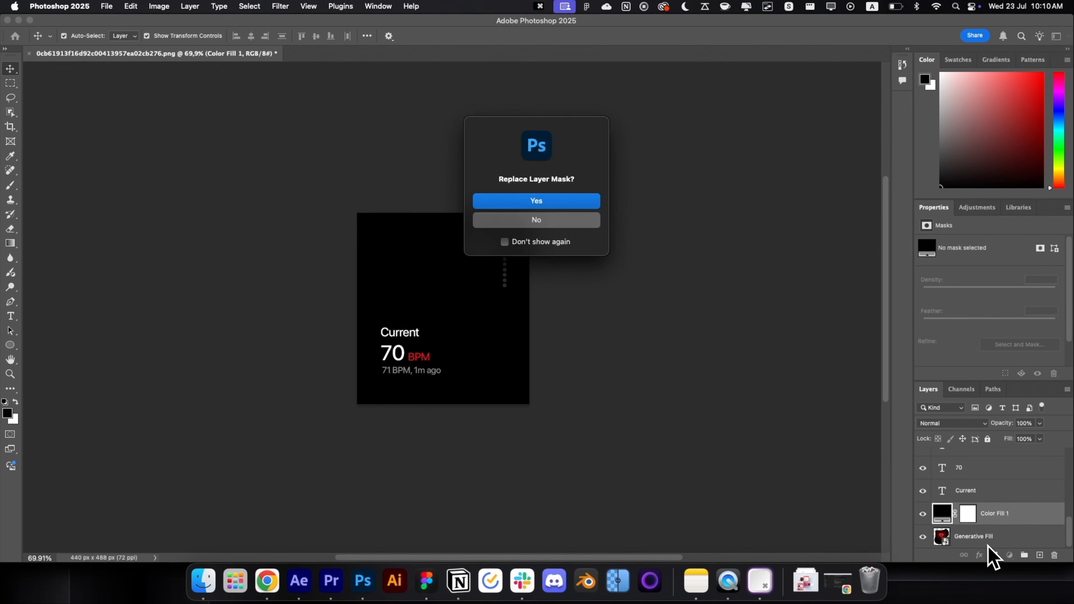
key(Escape)
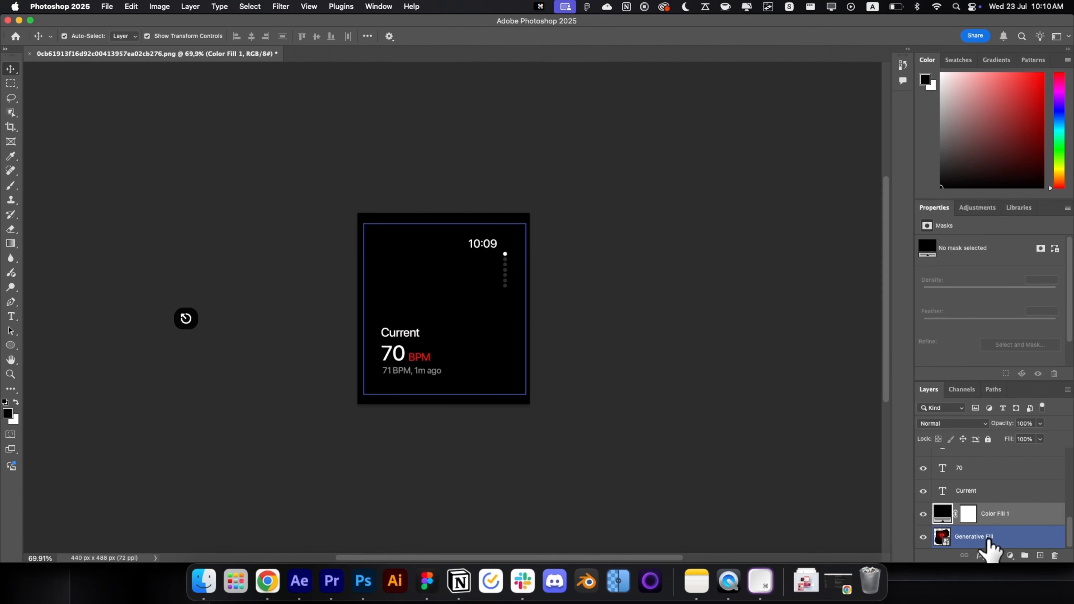
drag(995, 508, 994, 510)
click(743, 486)
Step: Duplicate the Generative Fill layer, mask the copy to the central heart with Quick Selection and hide the original
scroll(440, 284, up, 3)
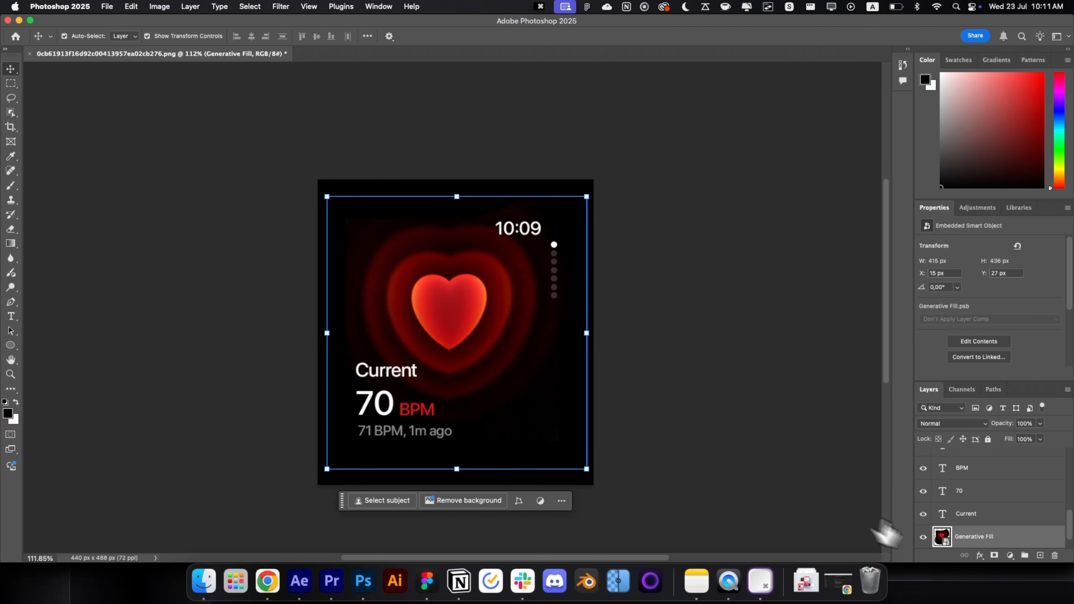
scroll(990, 527, down, 1)
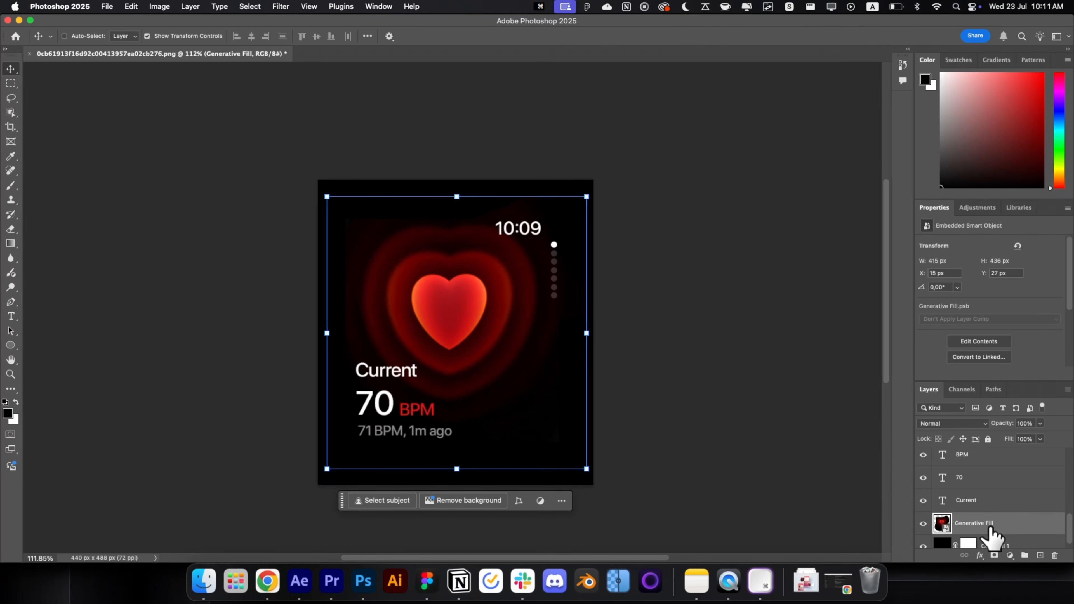
key(super+j)
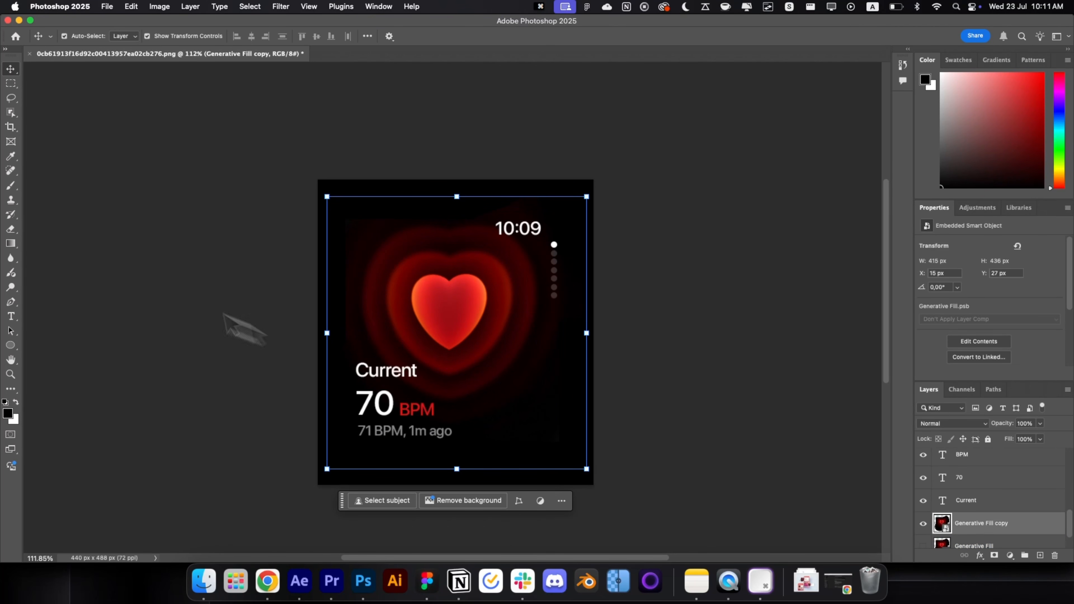
key(w)
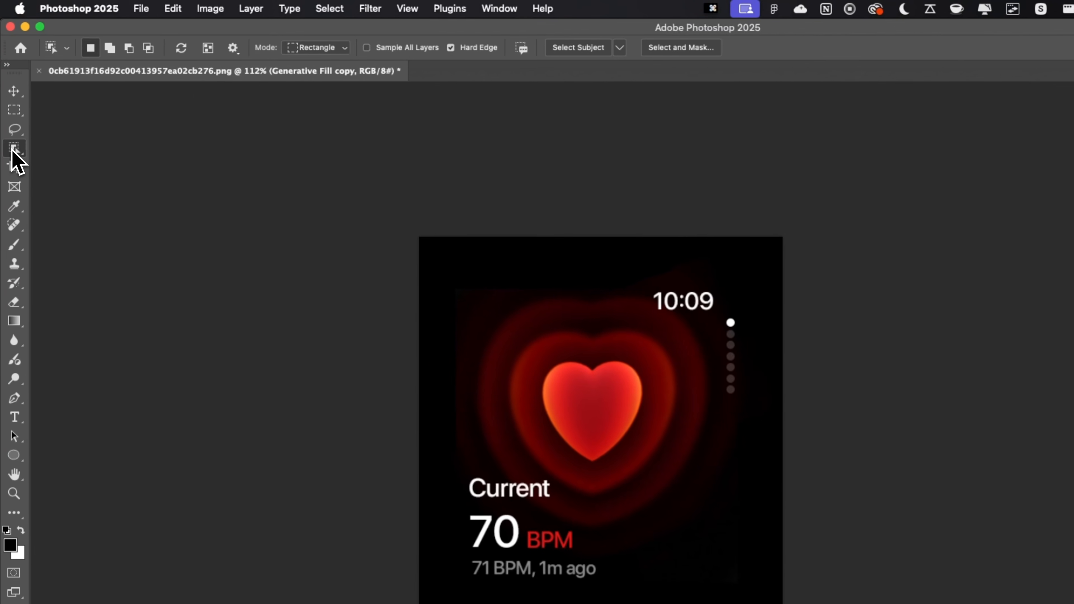
right_click(11, 112)
click(59, 161)
click(595, 412)
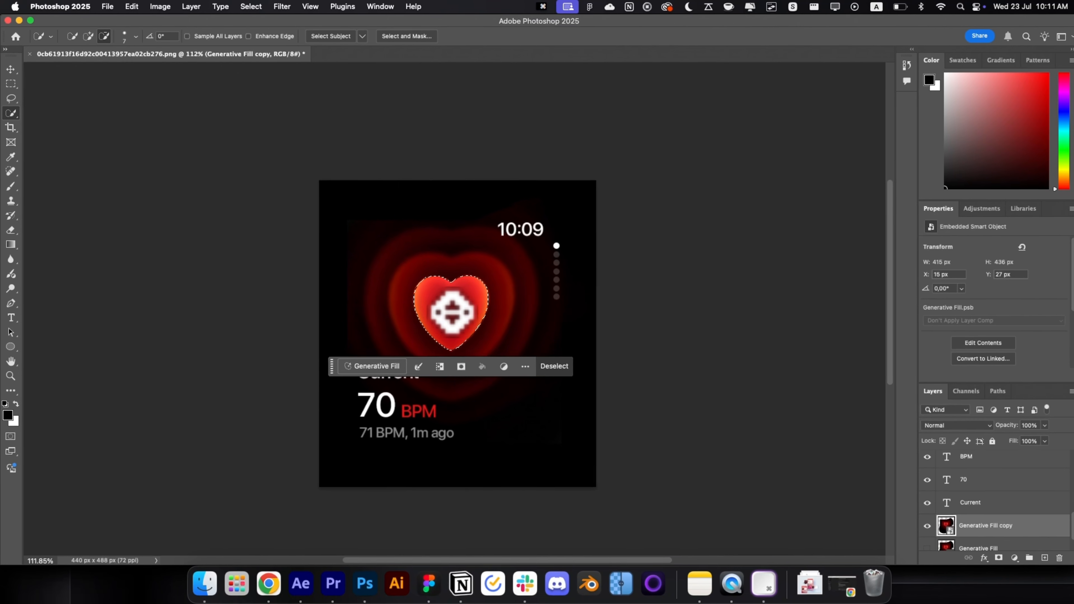
click(459, 366)
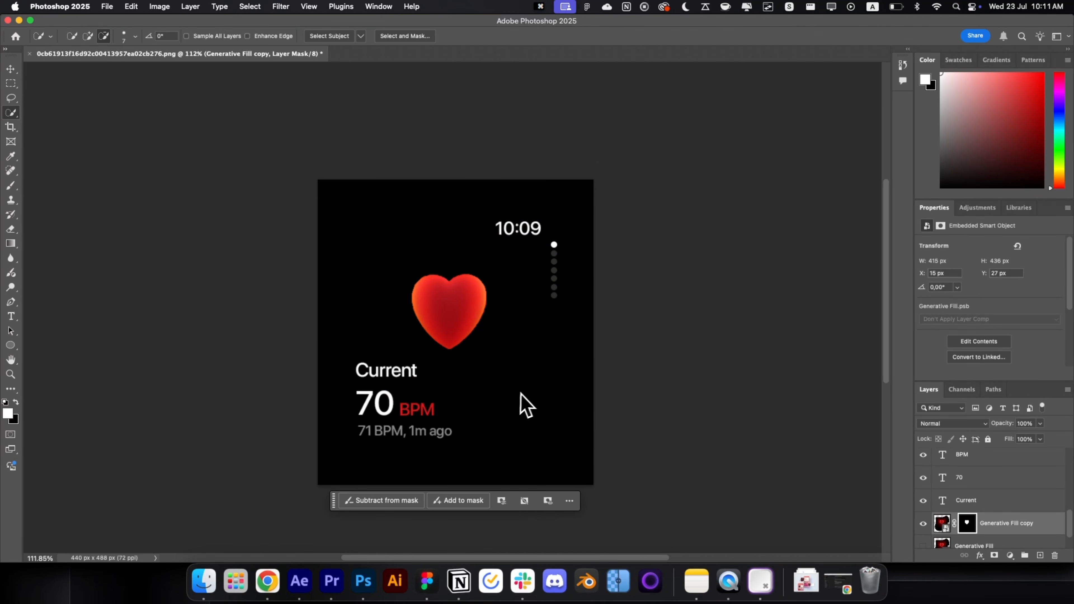
Step: Duplicate the masked heart, enlarge the lower copy to about 667 × 700 px and center it behind the small heart at X -101 px
scroll(1015, 533, down, 2)
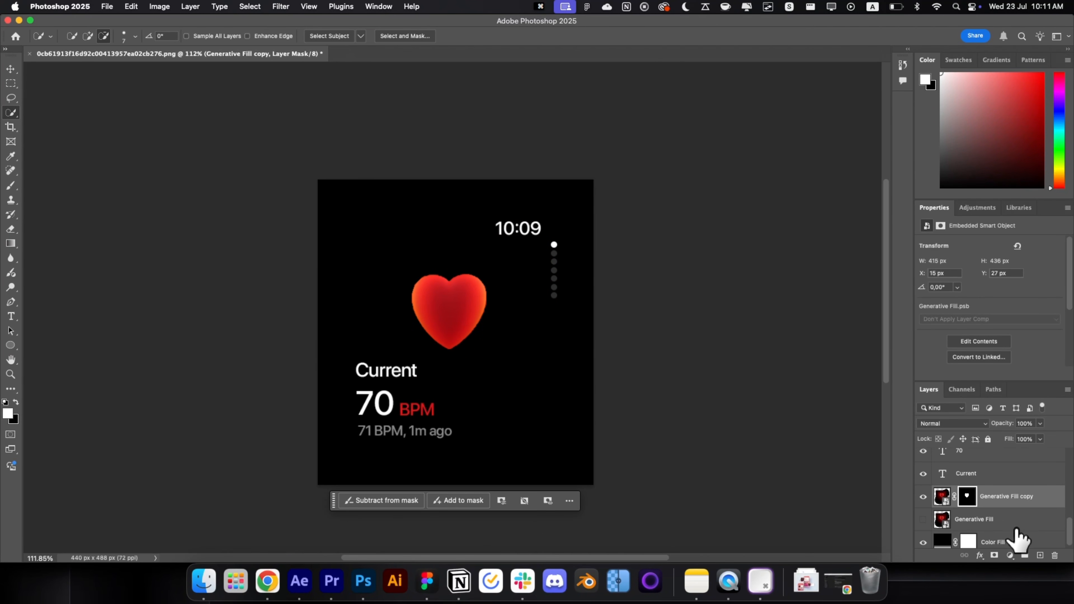
key(super+j)
key(v)
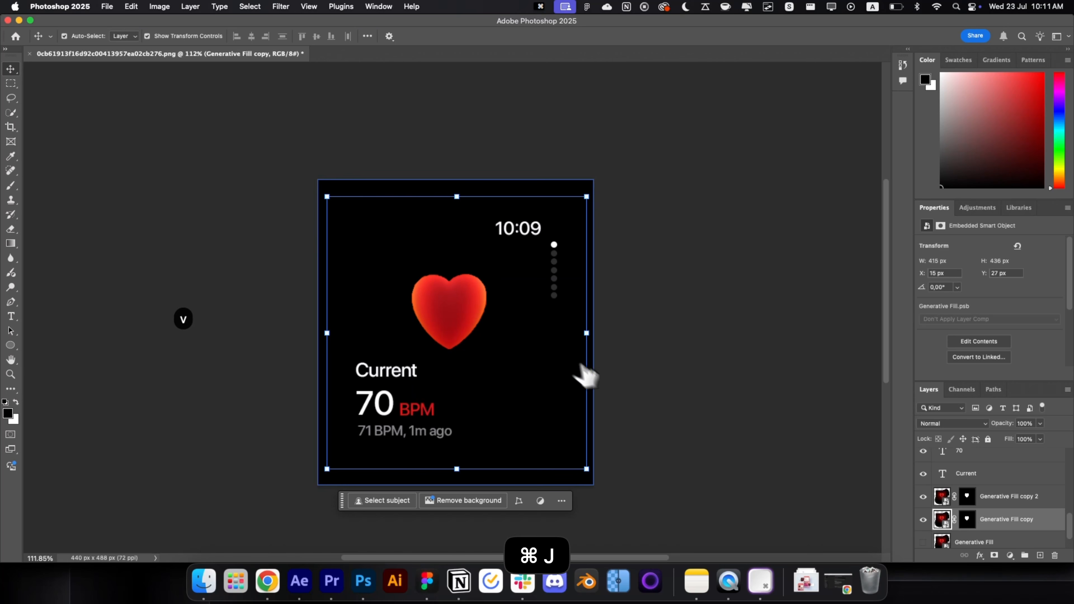
drag(587, 333, 680, 341)
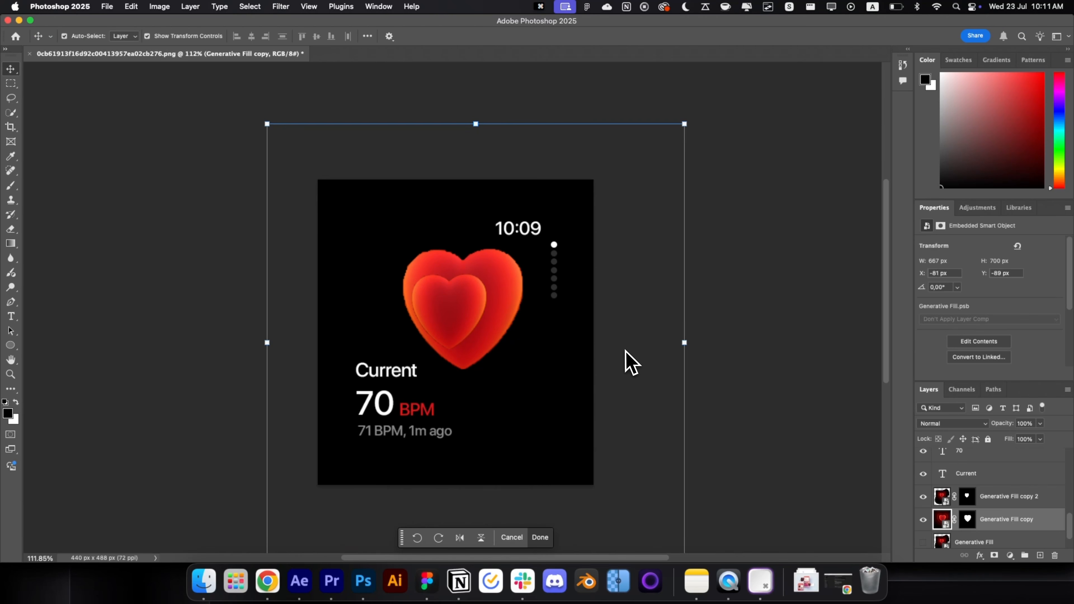
key(Return)
key(shift+Left)
key(shift+Left)
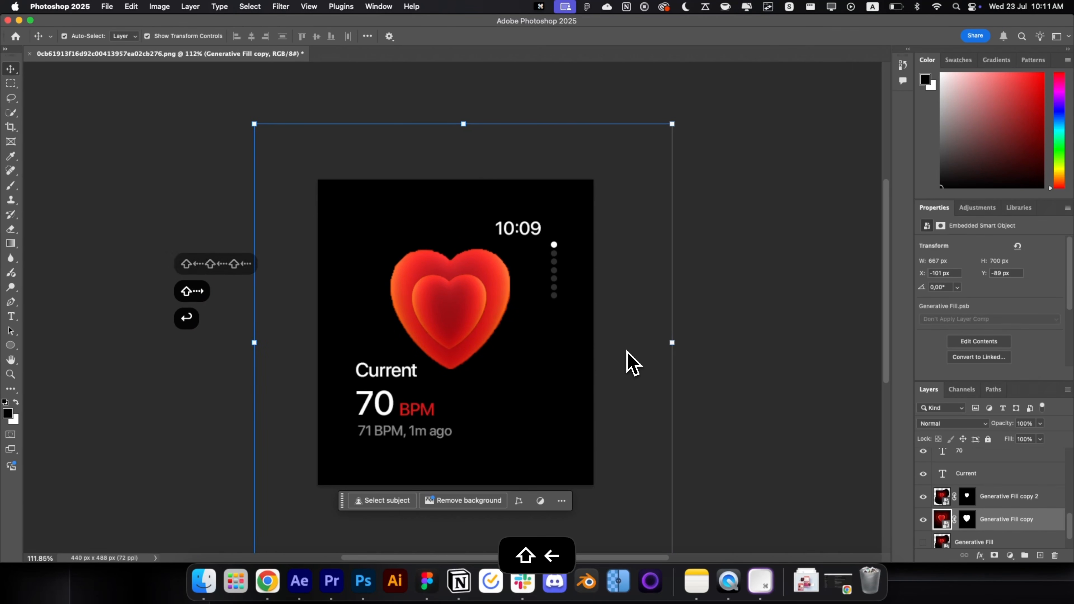
Step: Reduce the enlarged heart's fill opacity to 21% in its layer style
scroll(979, 513, down, 1)
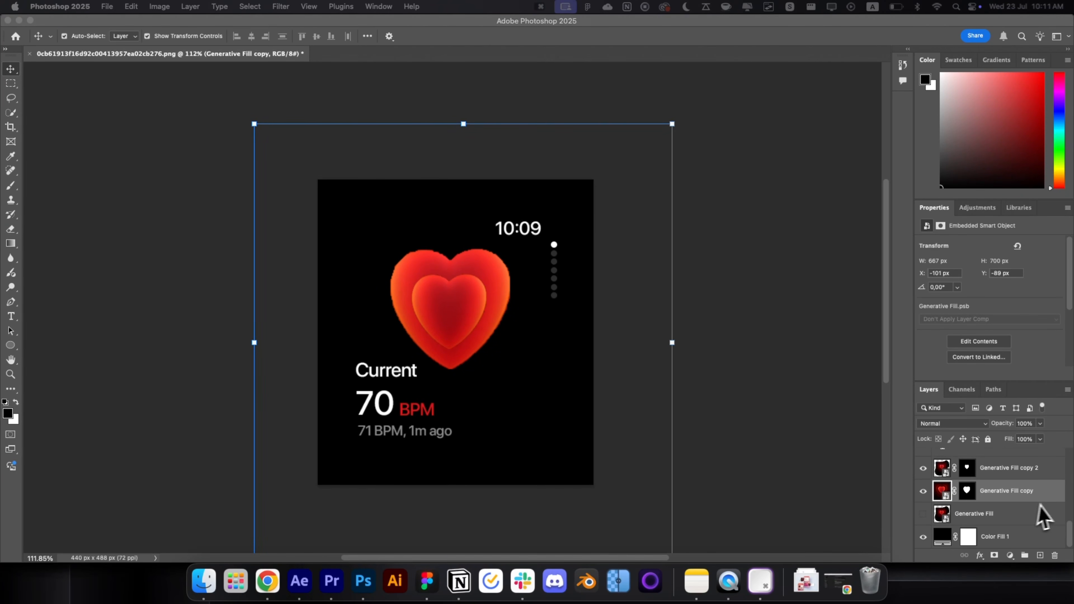
click(1051, 499)
double_click(1052, 501)
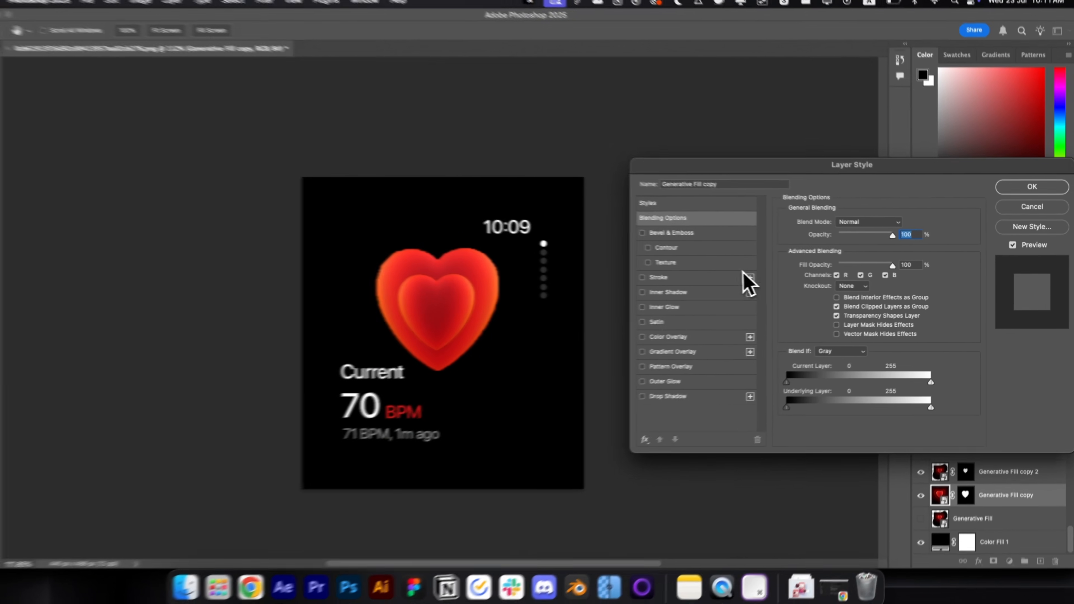
drag(895, 266, 853, 267)
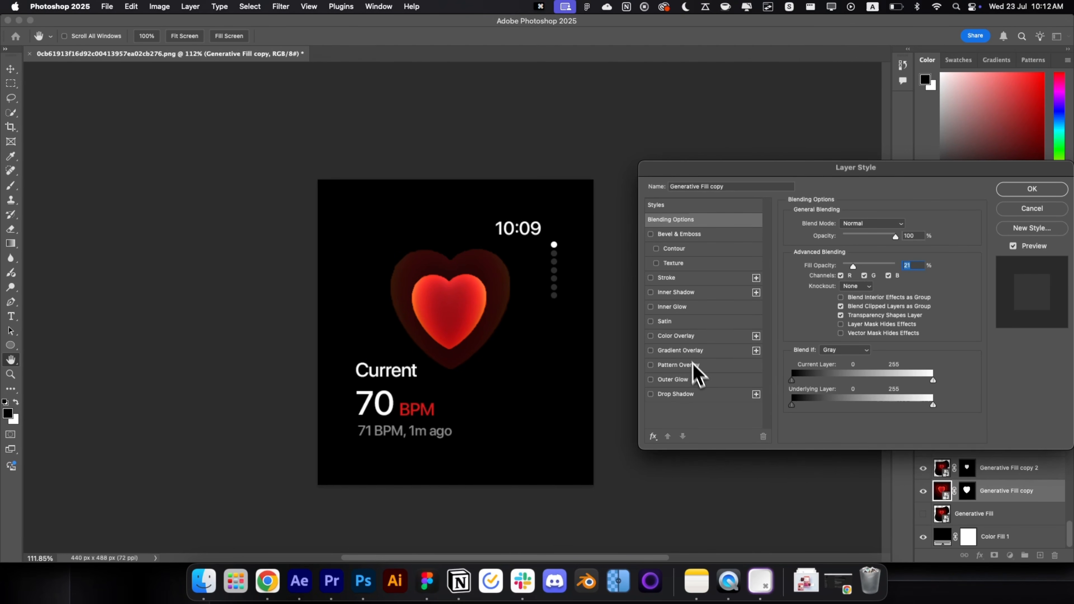
Step: Add an Inner Glow to the enlarged heart with 61% opacity, 13% choke, 46 px size and the small heart's red (e32220)
click(679, 313)
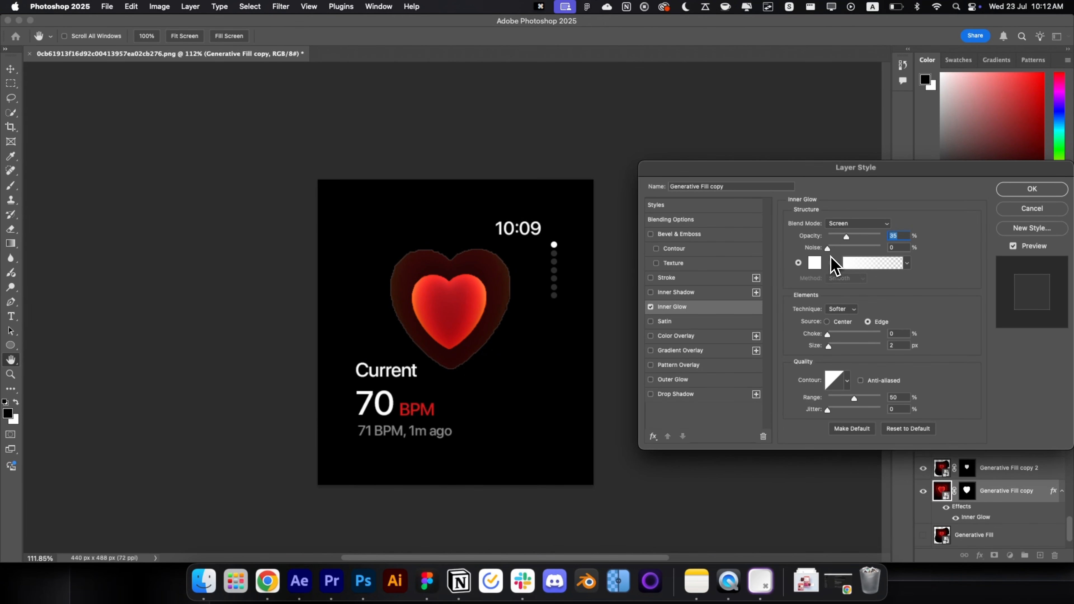
drag(847, 237, 860, 237)
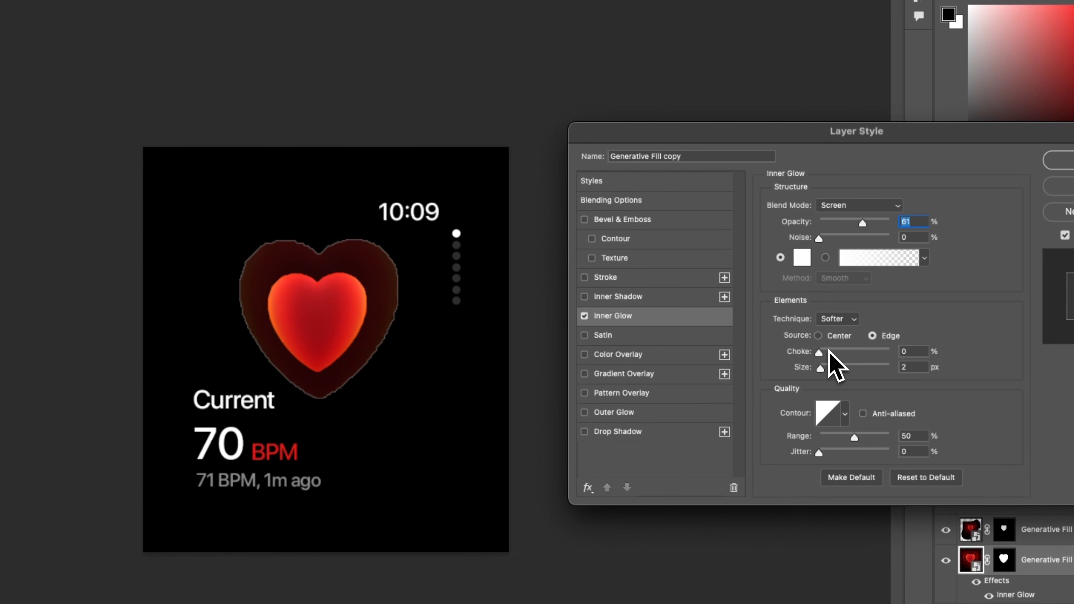
mouse_move(832, 366)
mouse_down()
mouse_move(844, 367)
mouse_move(833, 366)
mouse_up()
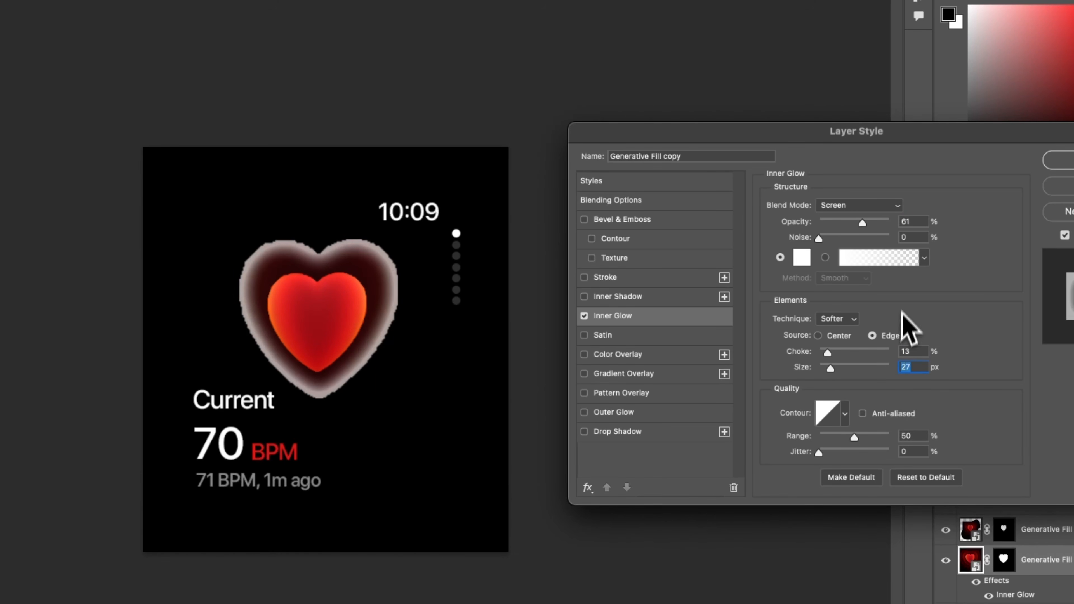
click(803, 258)
click(347, 309)
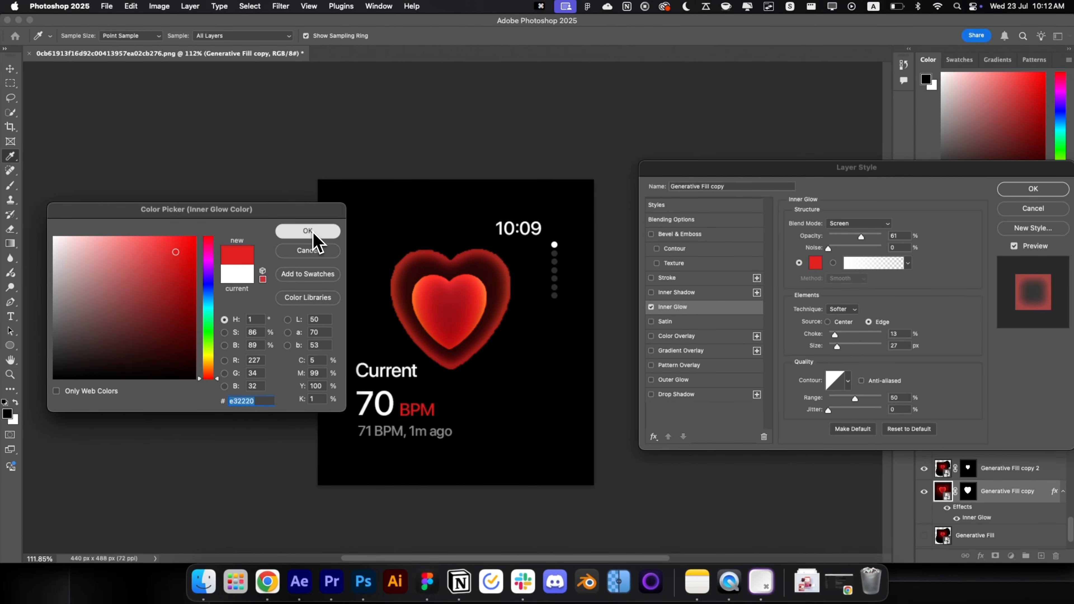
click(428, 219)
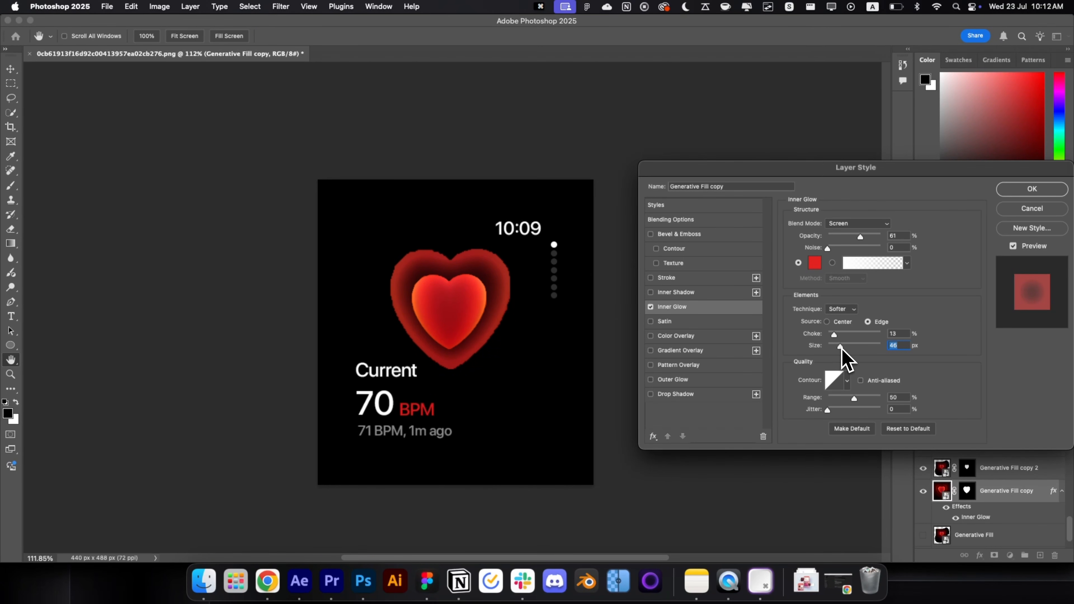
Step: Set the enlarged heart's fill opacity to 0% and soften its Inner Glow to 26% opacity and 3% choke
click(700, 219)
click(701, 208)
click(702, 220)
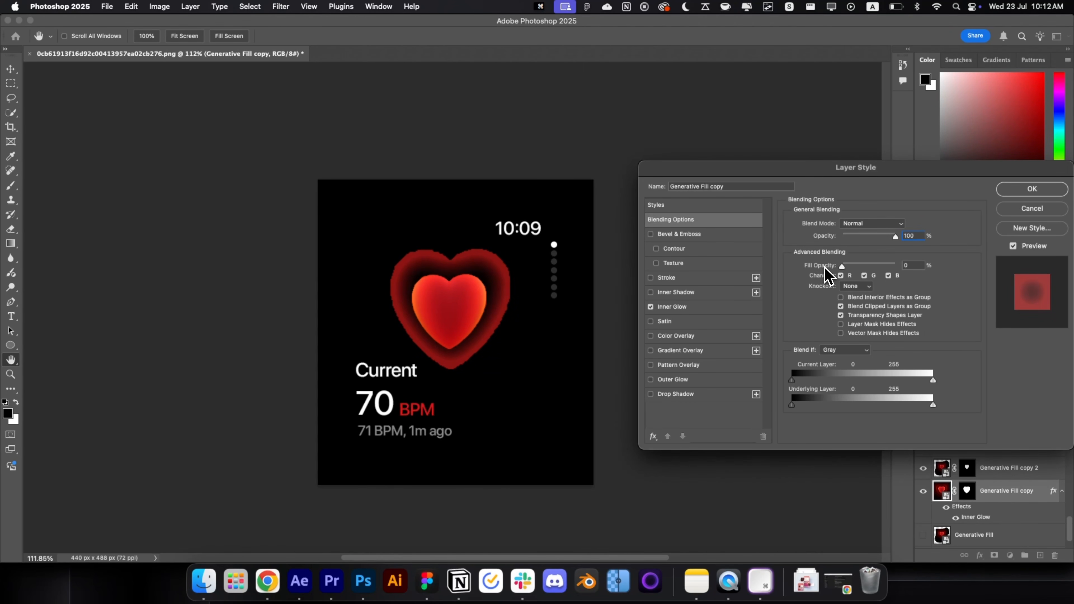
click(733, 306)
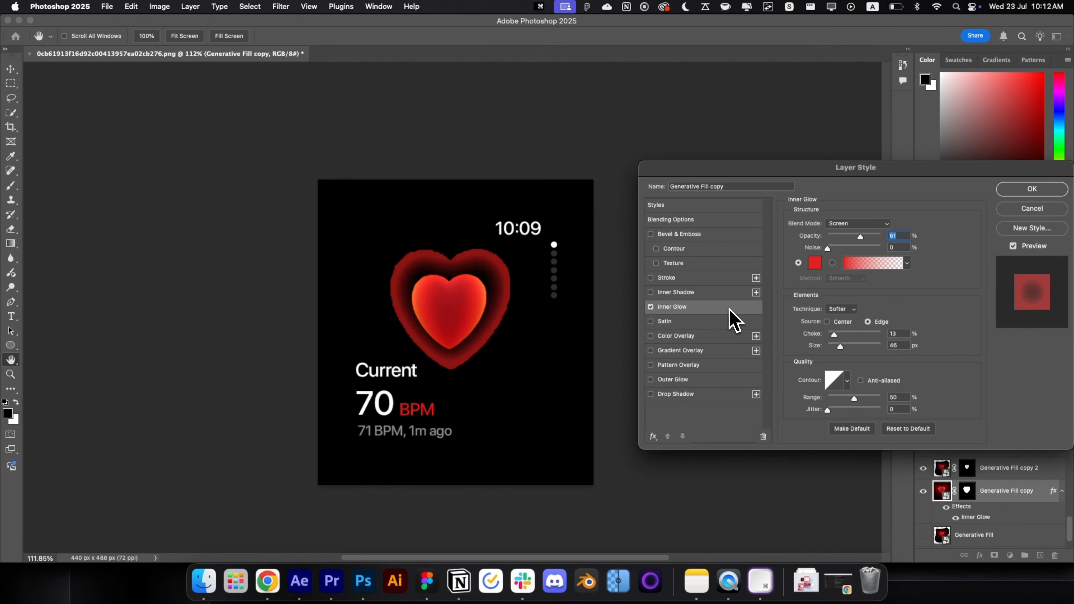
drag(847, 242, 842, 239)
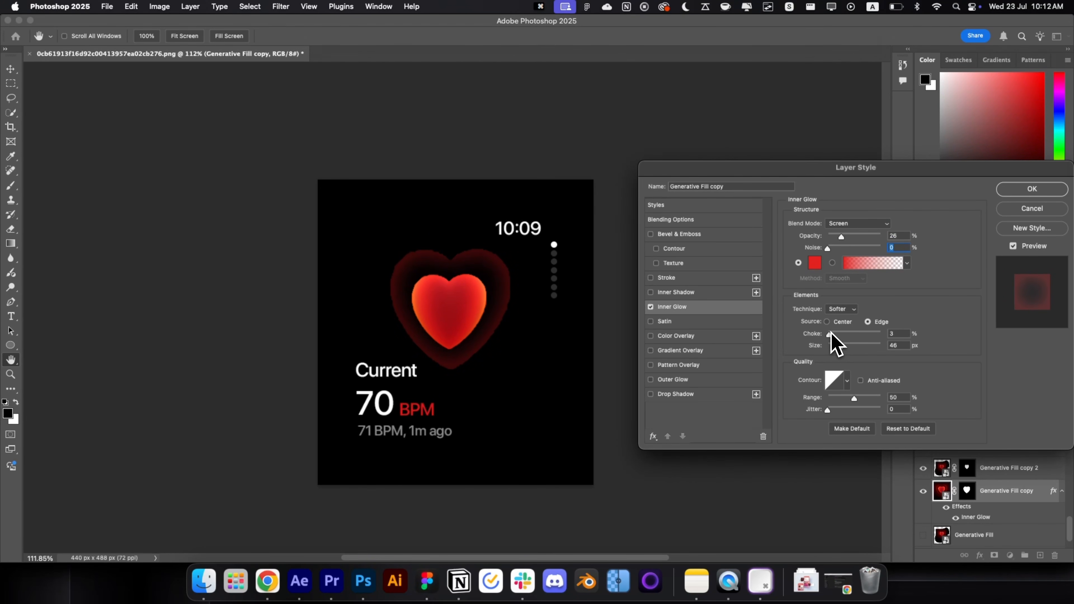
click(1017, 193)
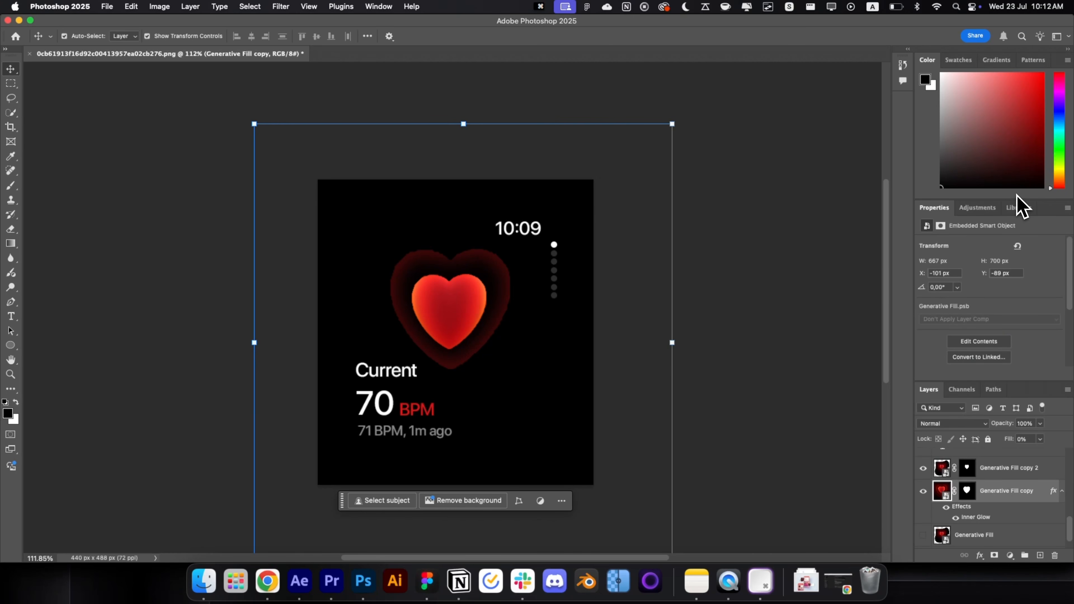
Step: Convert the glowing outer heart to a smart object and enlarge it to about 211 × 213 px
right_click(1015, 496)
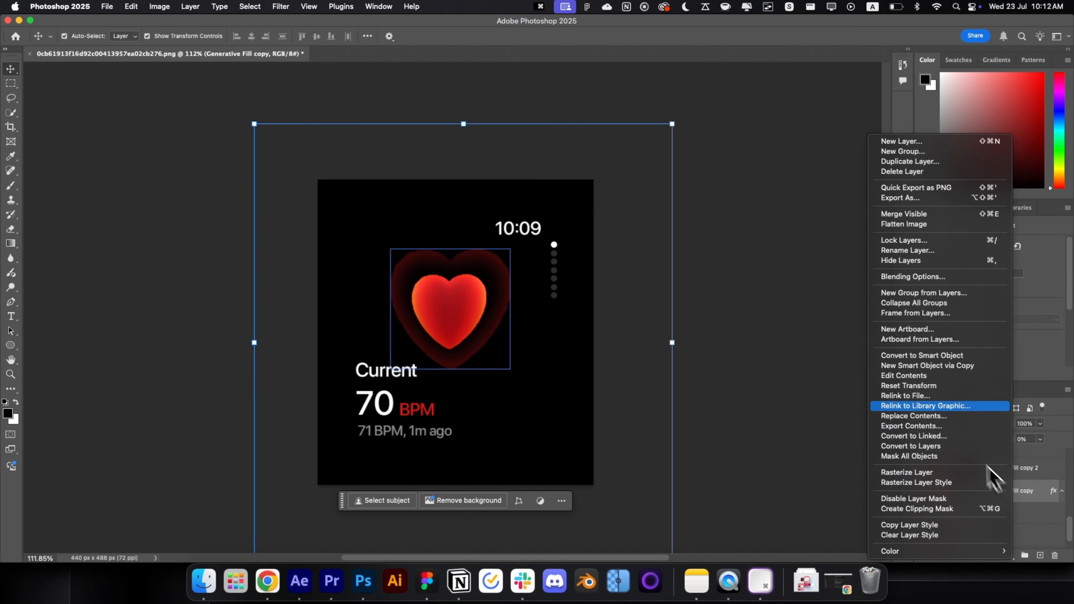
click(927, 358)
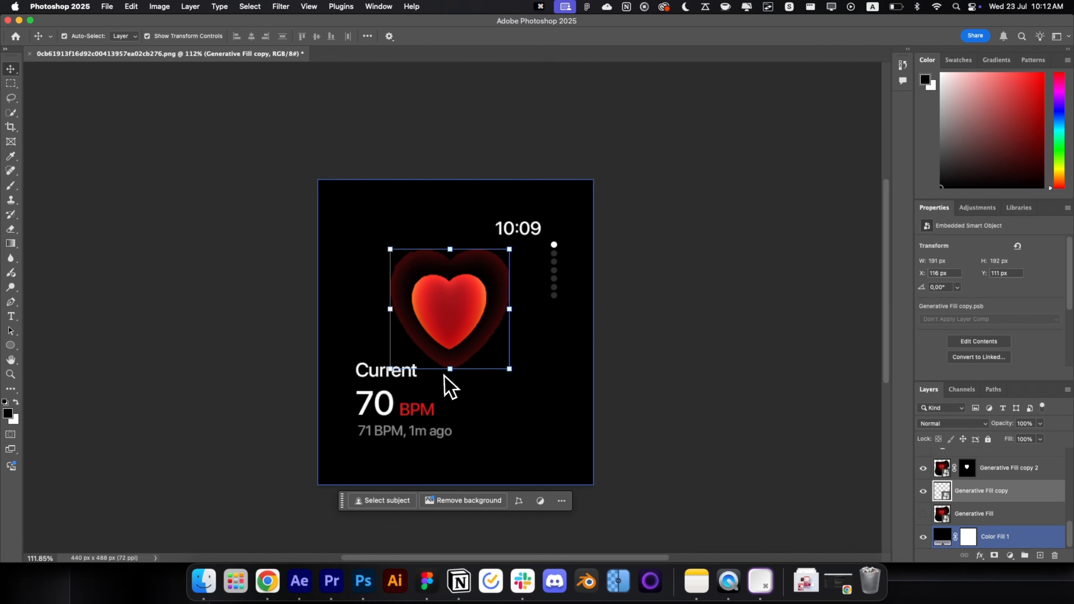
drag(450, 369, 471, 341)
key(Return)
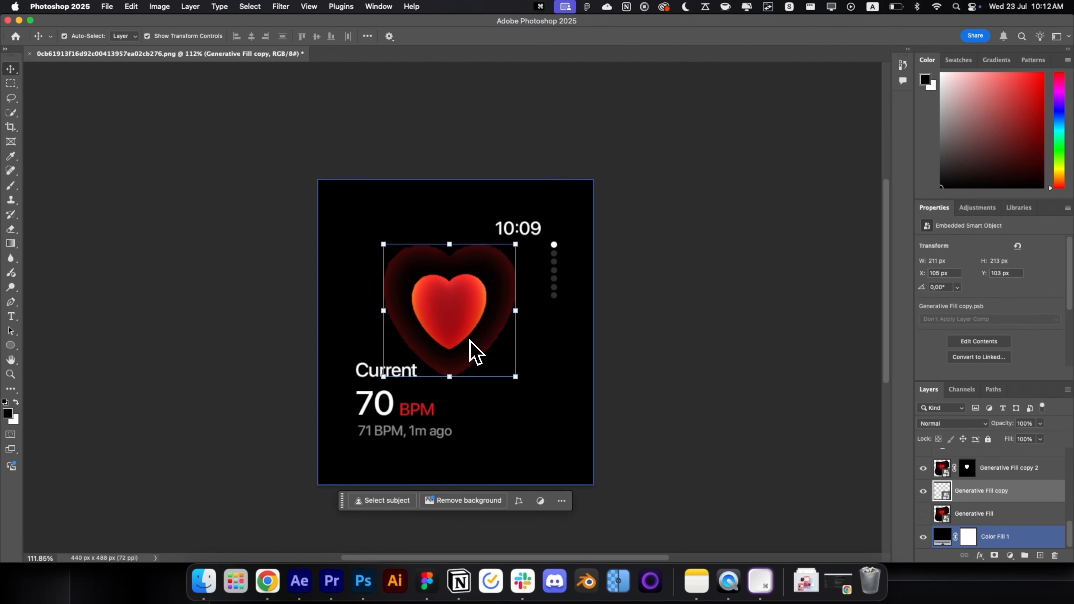
Step: Duplicate the glowing outer heart, enlarge the copy to about 319 × 321 px and lower its layer opacity
key(super+j)
drag(449, 376, 464, 417)
key(Return)
click(1027, 513)
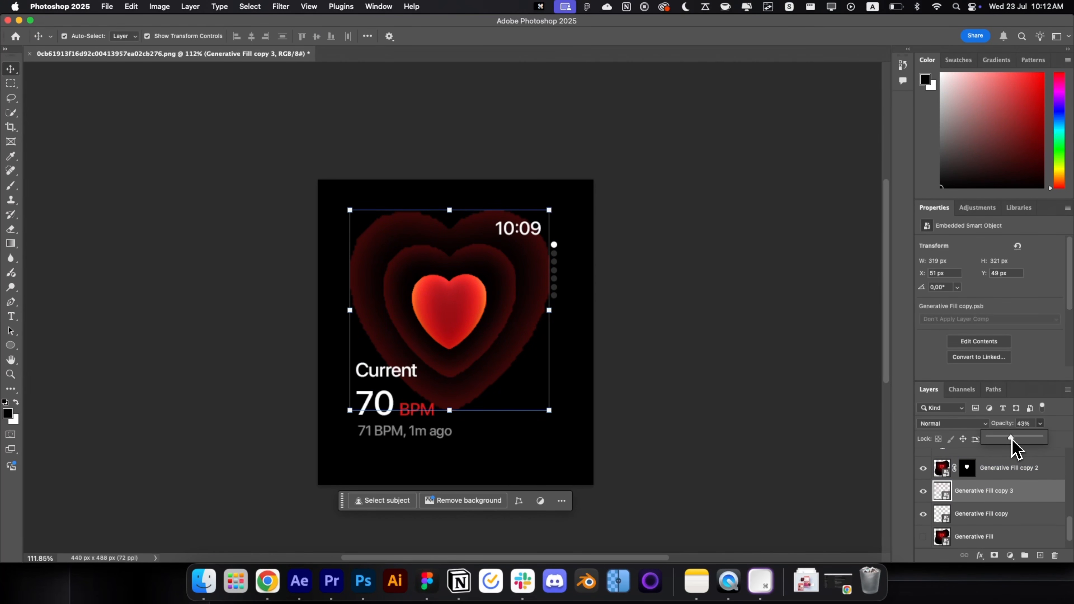
drag(1014, 446, 1007, 444)
Step: Move the middle glowing heart above the largest one in the layer order and set its opacity to 77%
click(1019, 512)
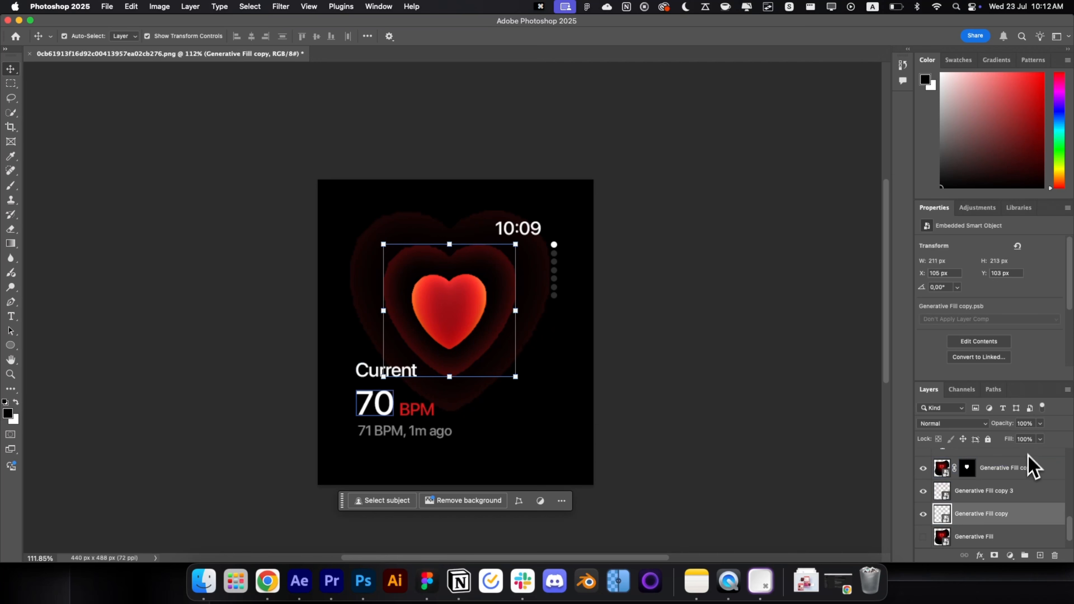
mouse_move(1005, 511)
mouse_down()
mouse_move(1003, 473)
mouse_move(1011, 491)
mouse_up()
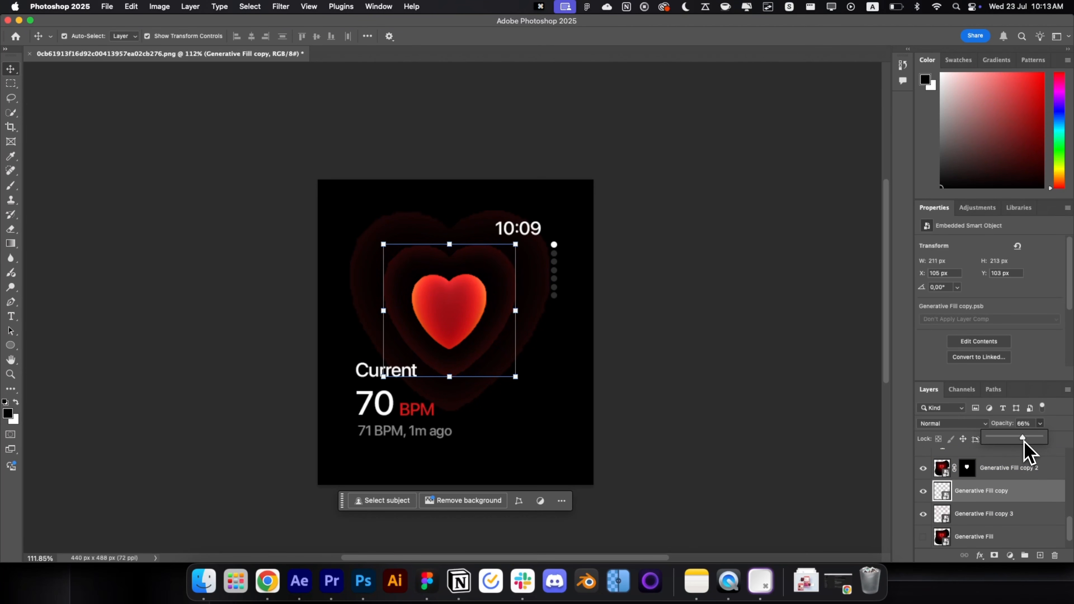
Step: Delete the leftover layer above the dots and group all the Ellipse 1 dot layers together
key(BackSpace)
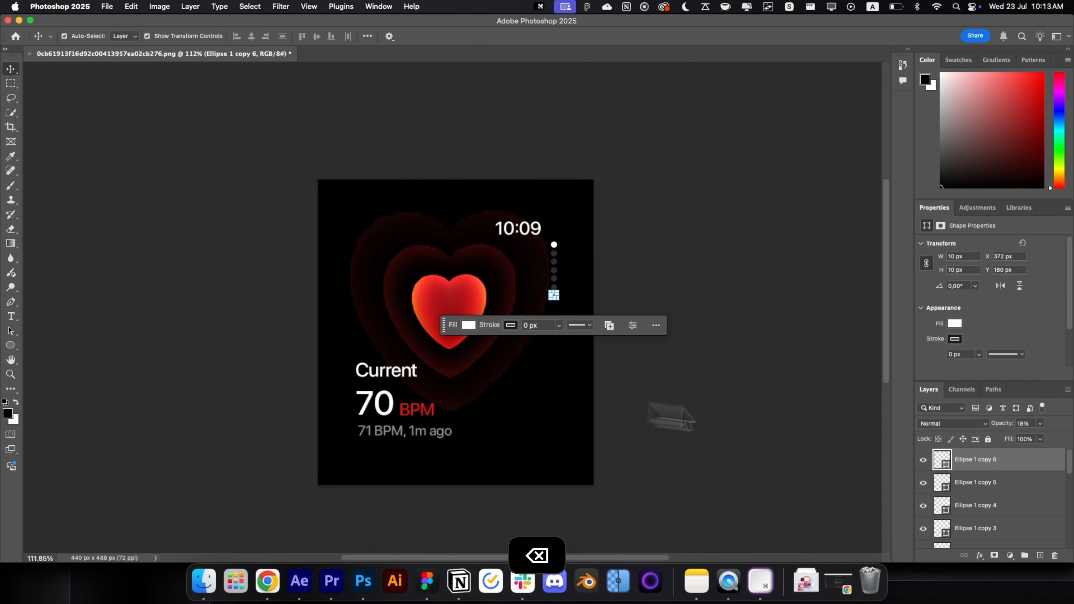
scroll(1048, 493, down, 5)
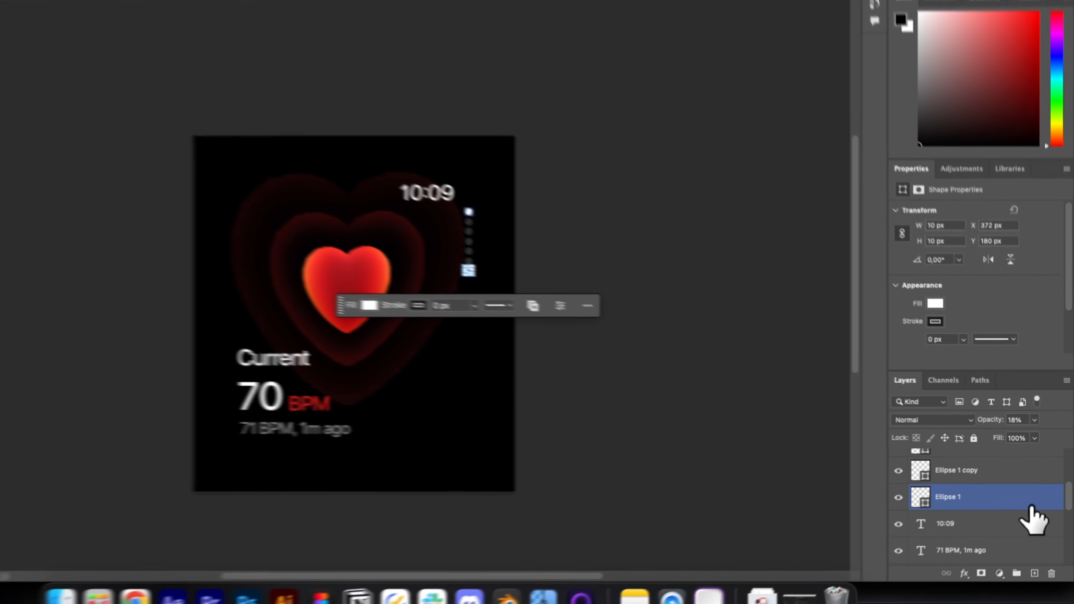
shift+click(1032, 507)
drag(976, 371, 972, 216)
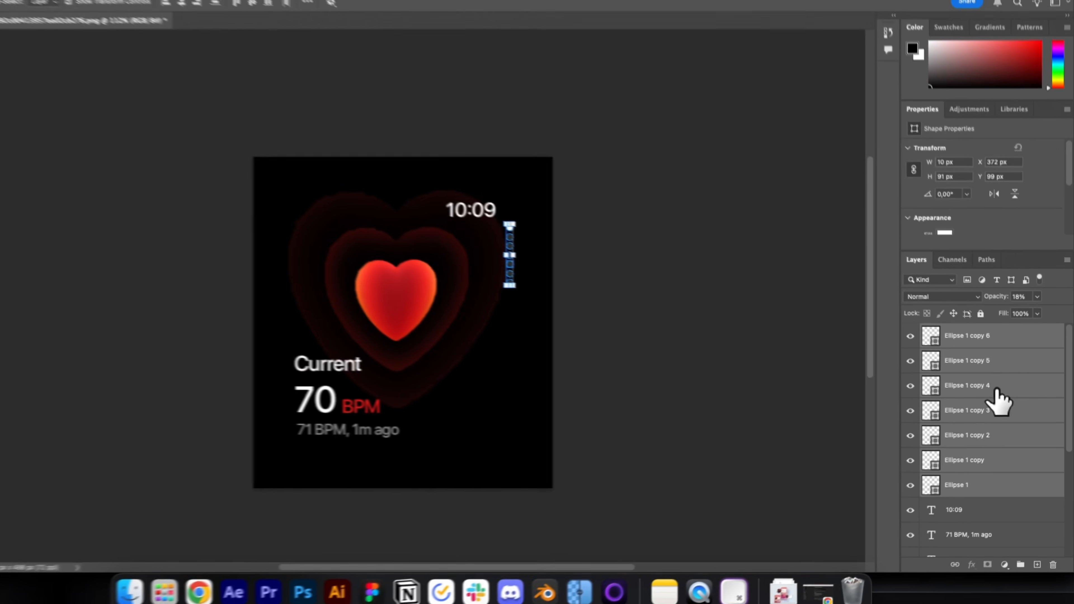
key(super+g)
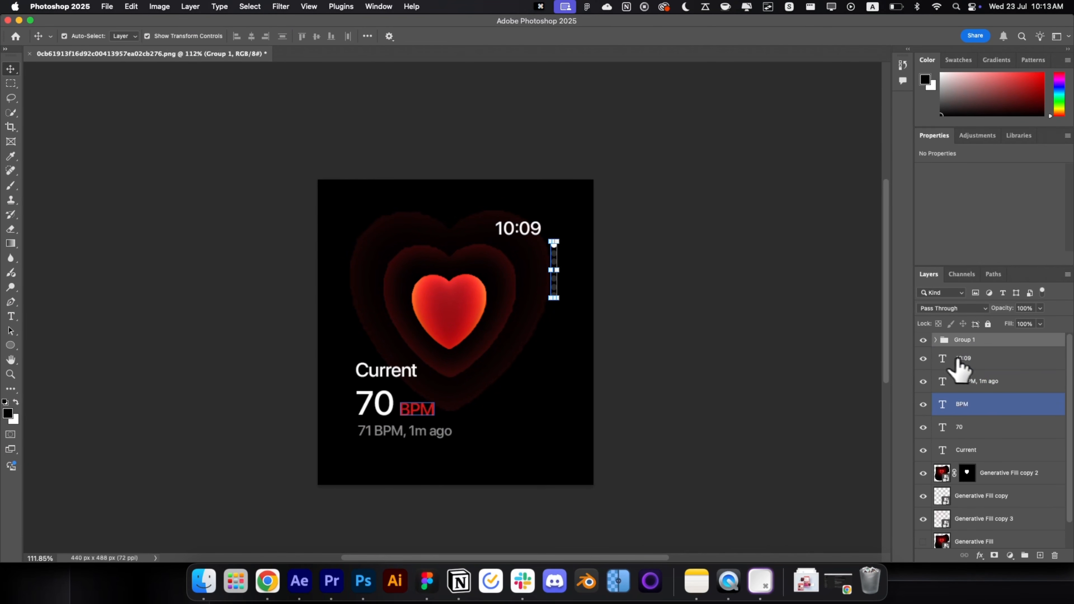
Step: Check the hidden original Generative Fill layer against the rebuilt hearts and delete it
click(998, 474)
click(1003, 512)
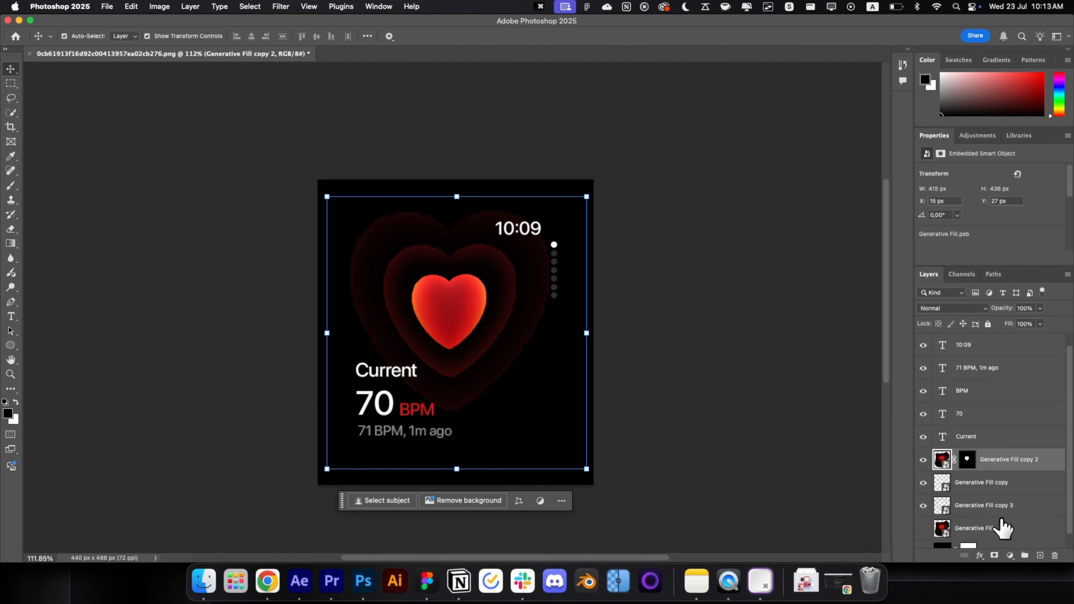
scroll(1003, 529, down, 1)
click(1001, 529)
click(923, 530)
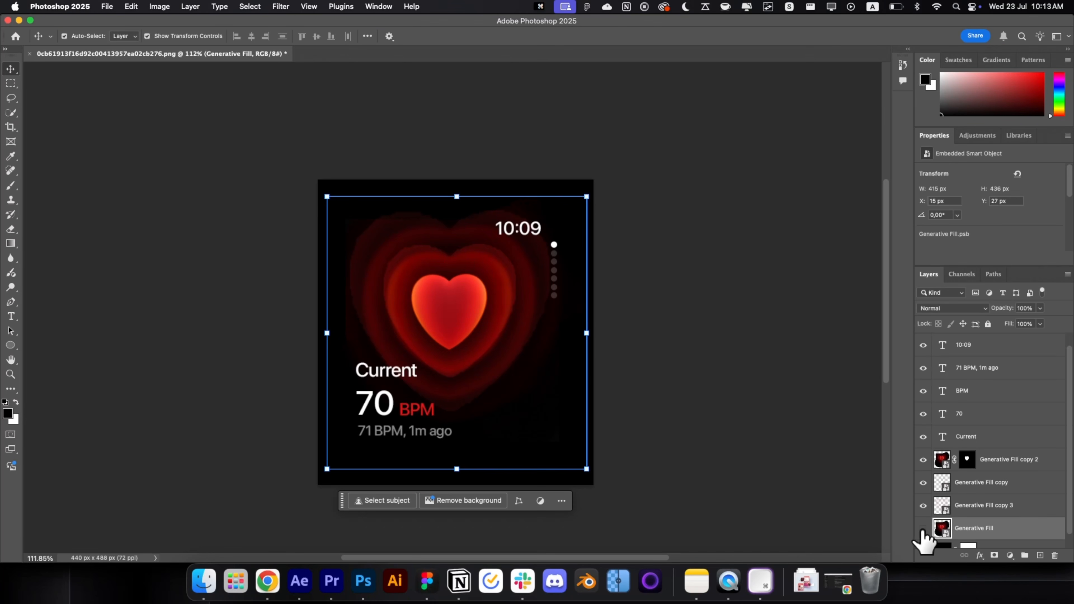
click(923, 530)
Step: Strengthen the heart's Inner Glow opacity inside the Generative Fill copy smart object, then save and close it
double_click(973, 493)
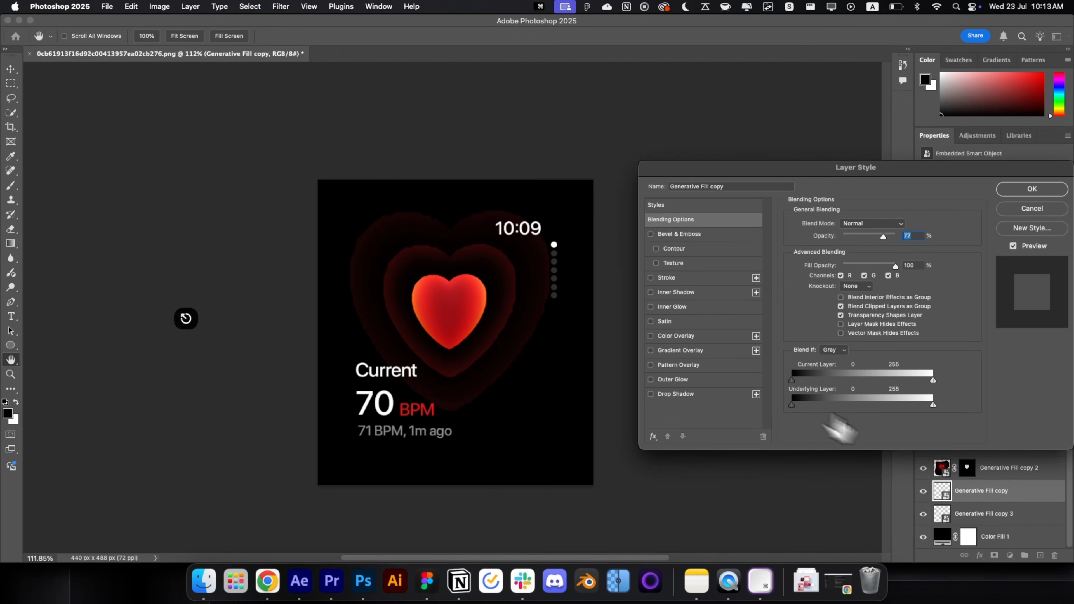
key(Escape)
double_click(948, 493)
double_click(1022, 365)
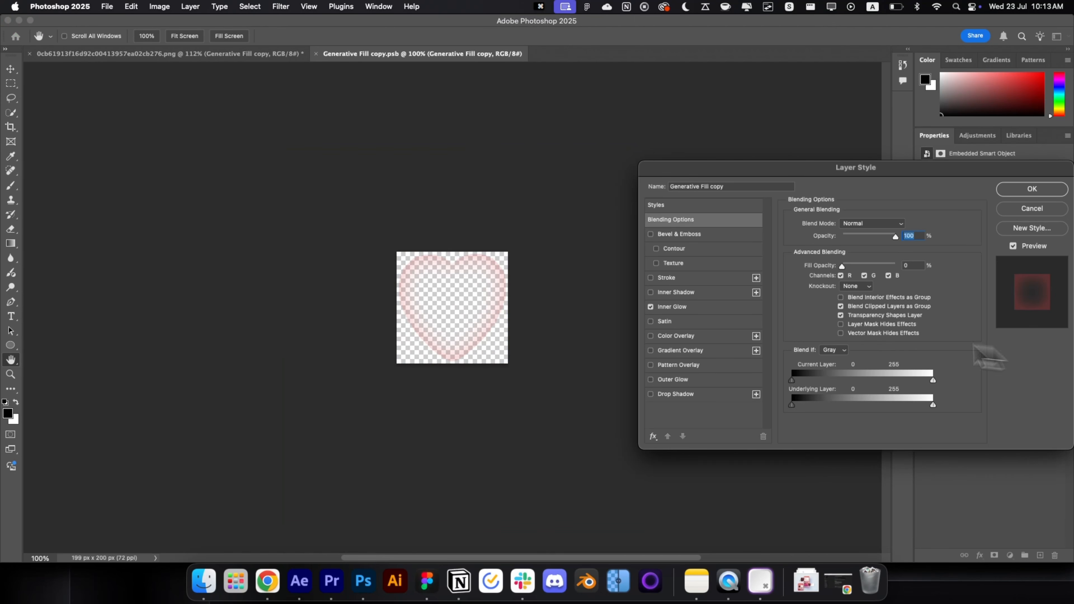
click(739, 307)
click(855, 236)
key(Return)
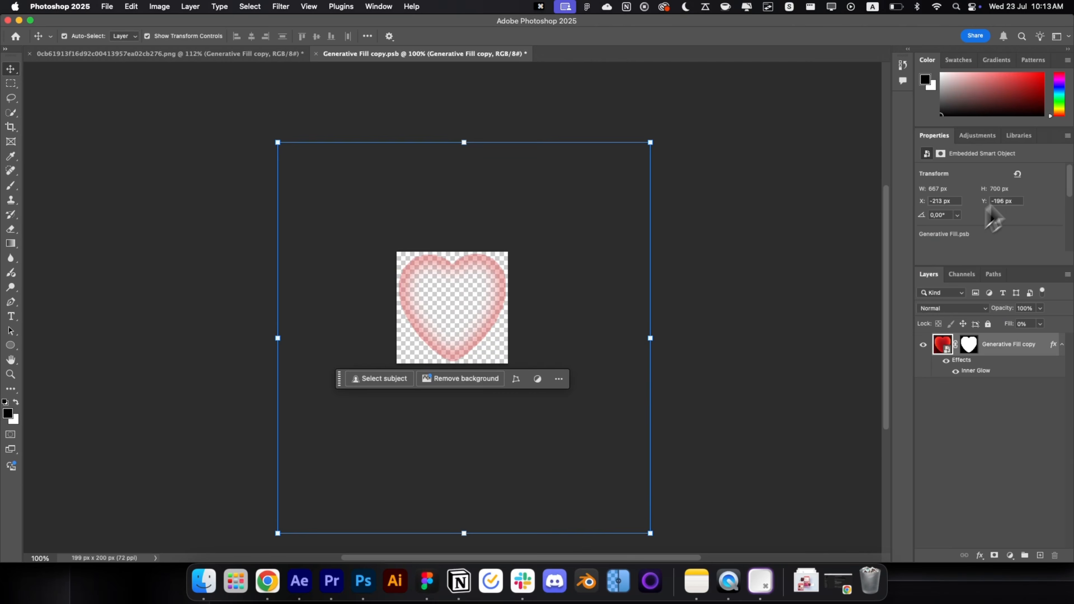
key(super+w)
Step: Set the largest glowing heart's layer opacity to 18%
click(1000, 518)
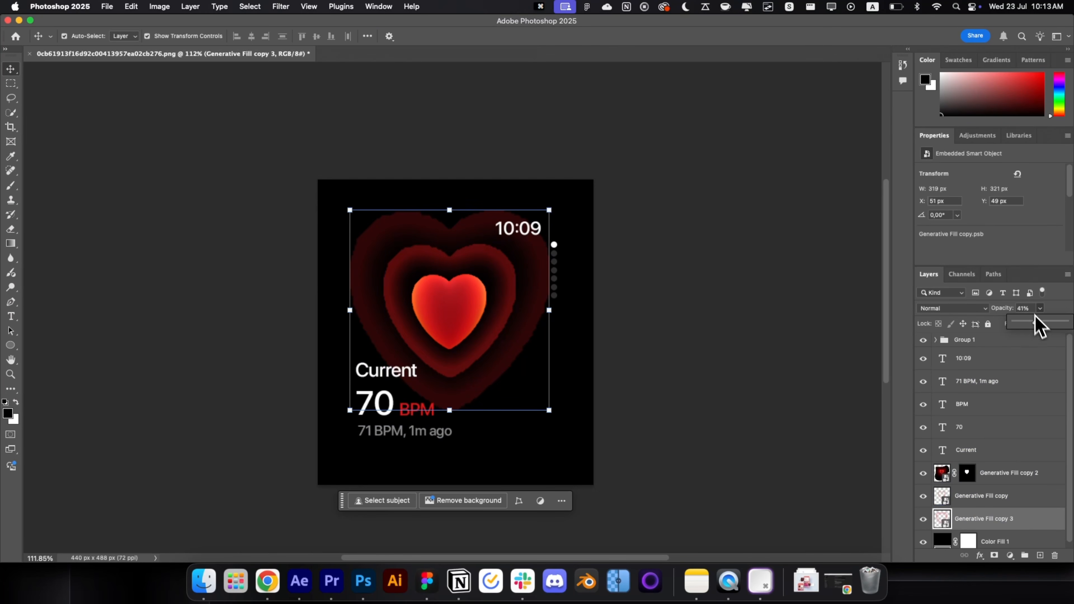
click(714, 332)
Step: Inspect the hearts' jagged edges and feather the glowing heart's mask by 2.8 px inside its smart object
scroll(416, 312, left, 3)
scroll(554, 256, up, 10)
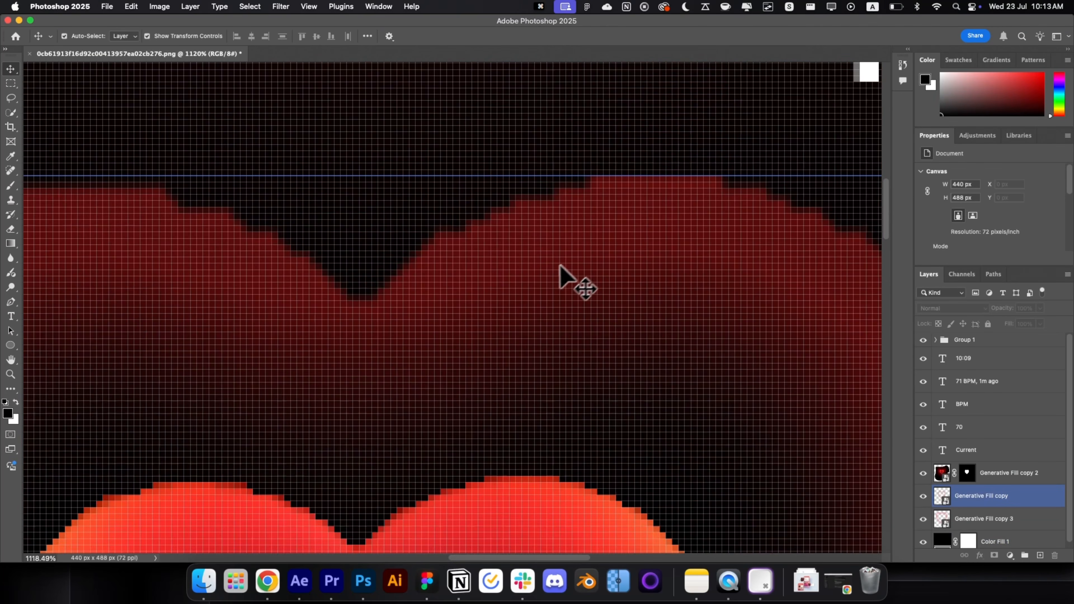
scroll(554, 271, down, 7)
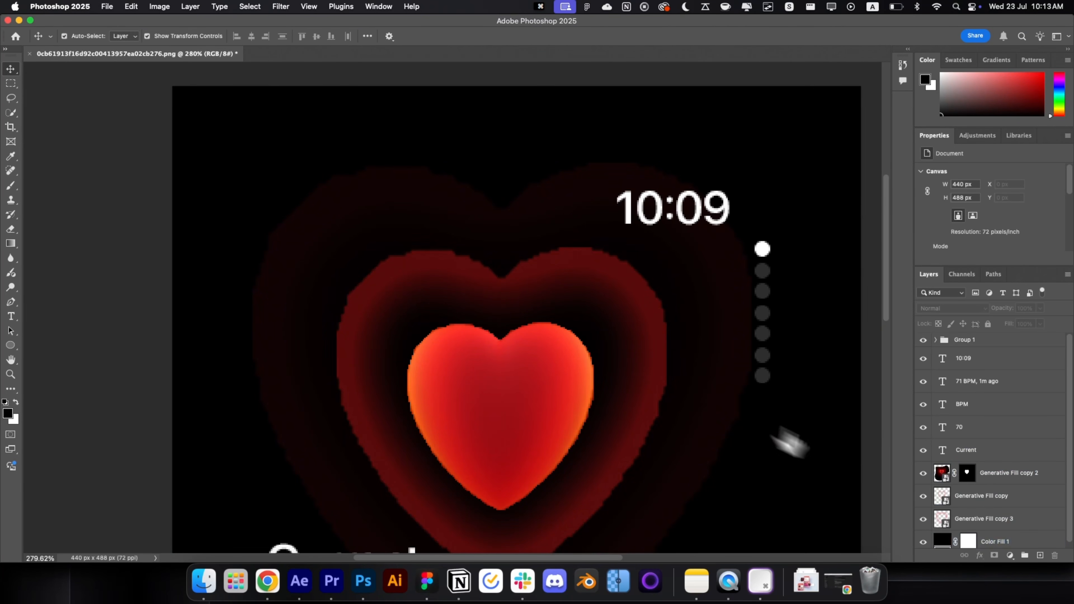
double_click(942, 496)
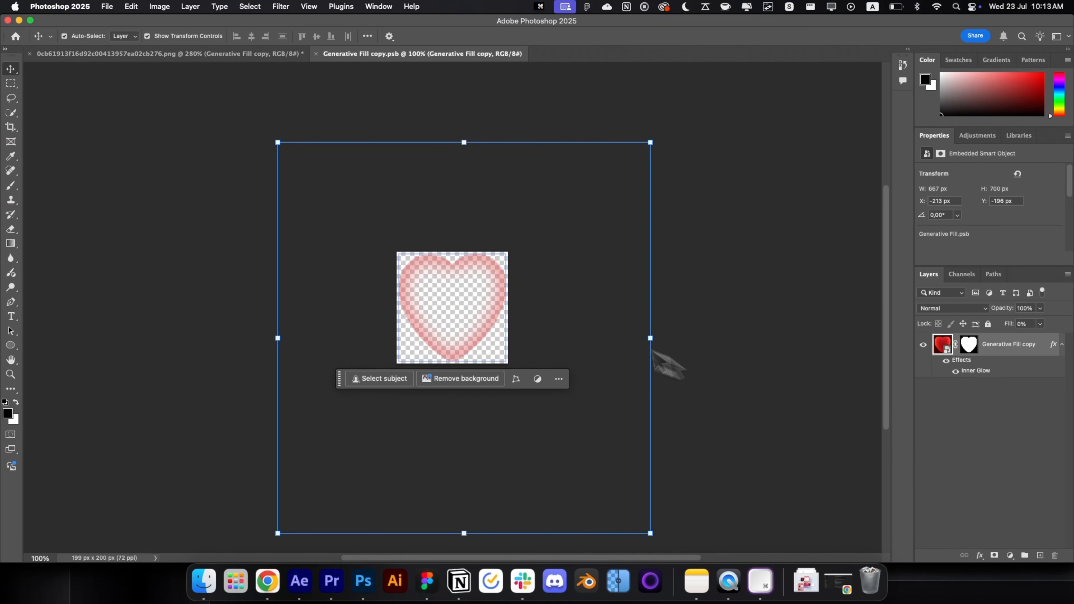
scroll(469, 301, up, 5)
click(969, 345)
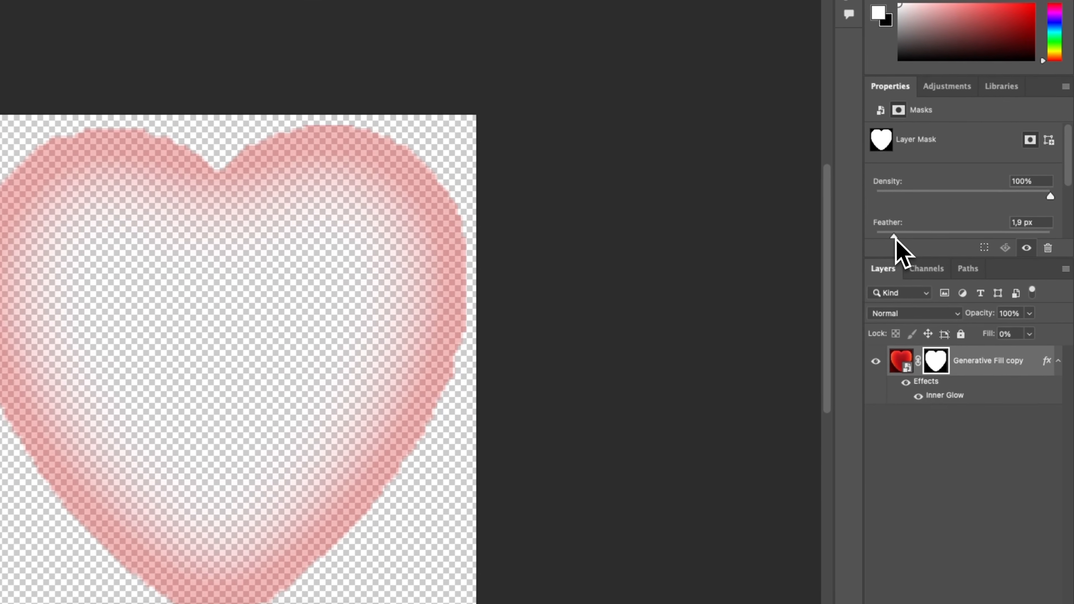
drag(895, 237, 897, 237)
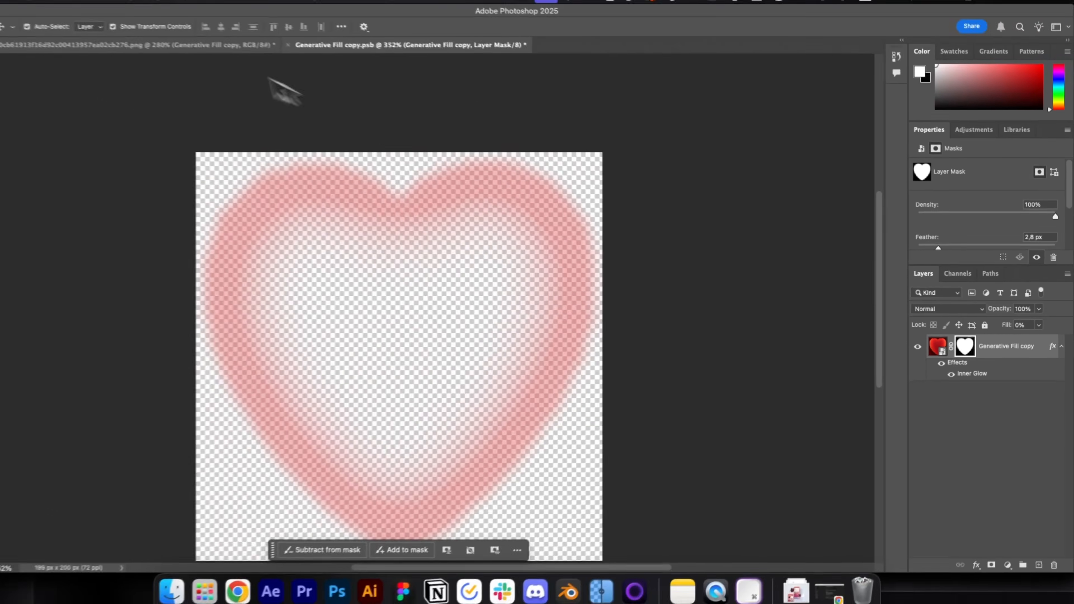
Step: Save the feathered heart smart object and check the update in the watch screen document
click(207, 54)
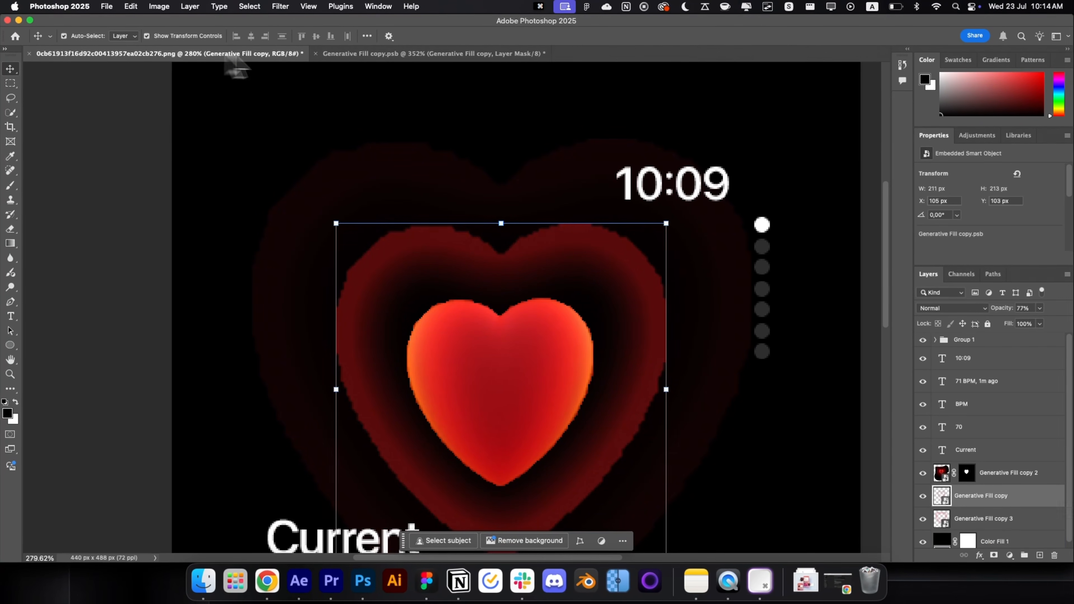
click(401, 56)
key(super+s)
click(229, 56)
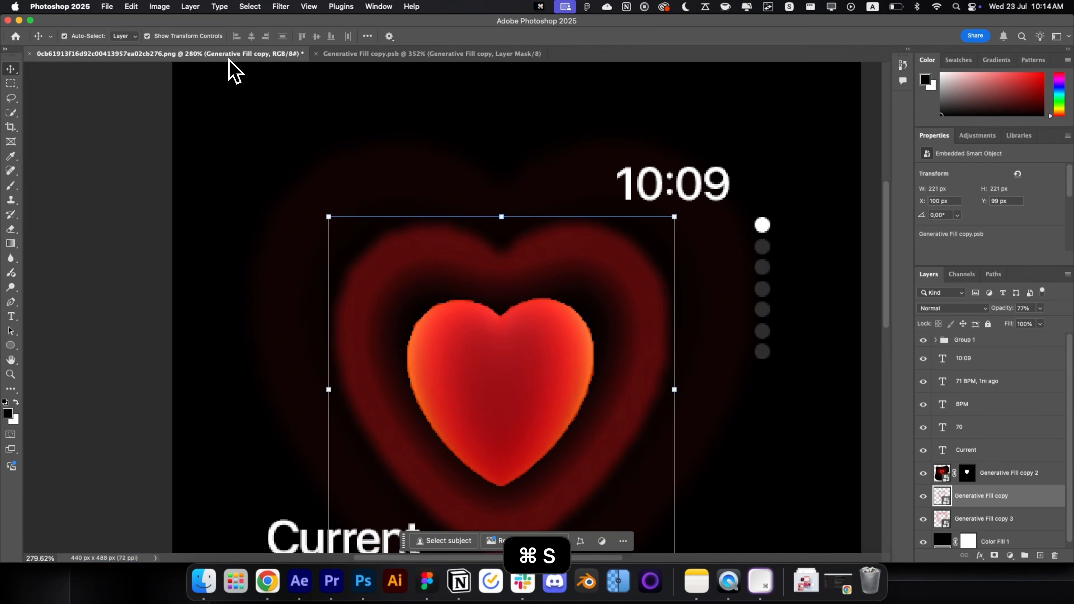
Step: Smooth the glowing heart's mask to 42 with Select and Mask in its smart object, then save and close it
click(479, 56)
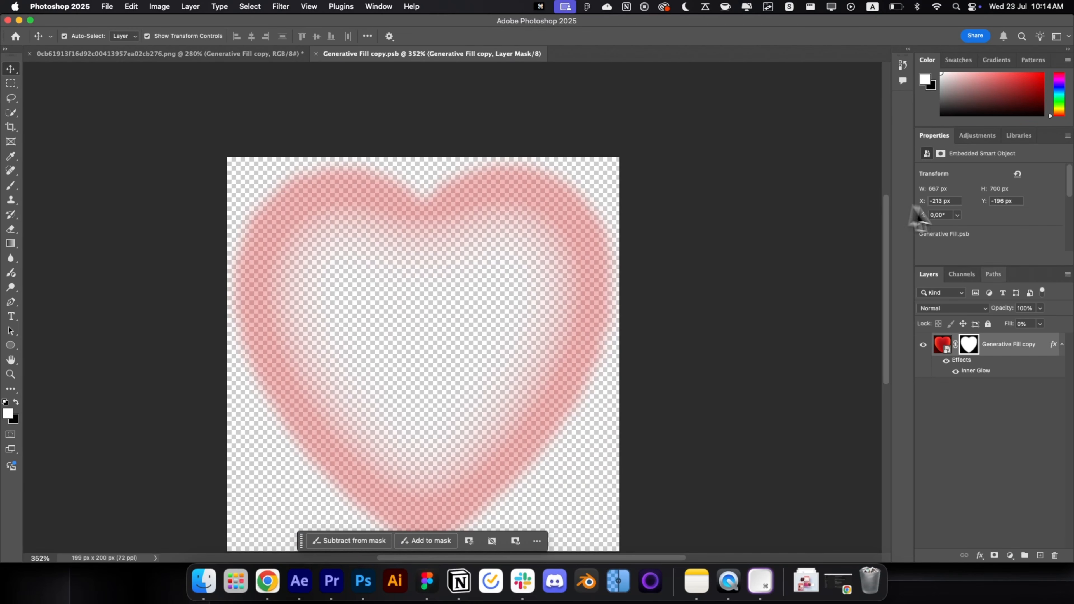
click(969, 344)
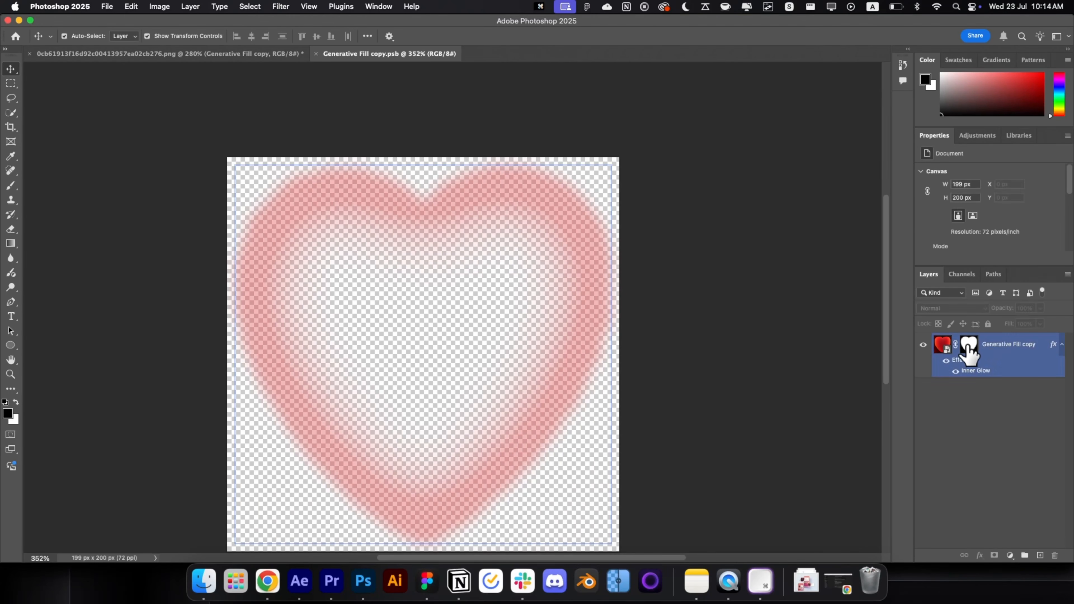
scroll(1024, 229, down, 5)
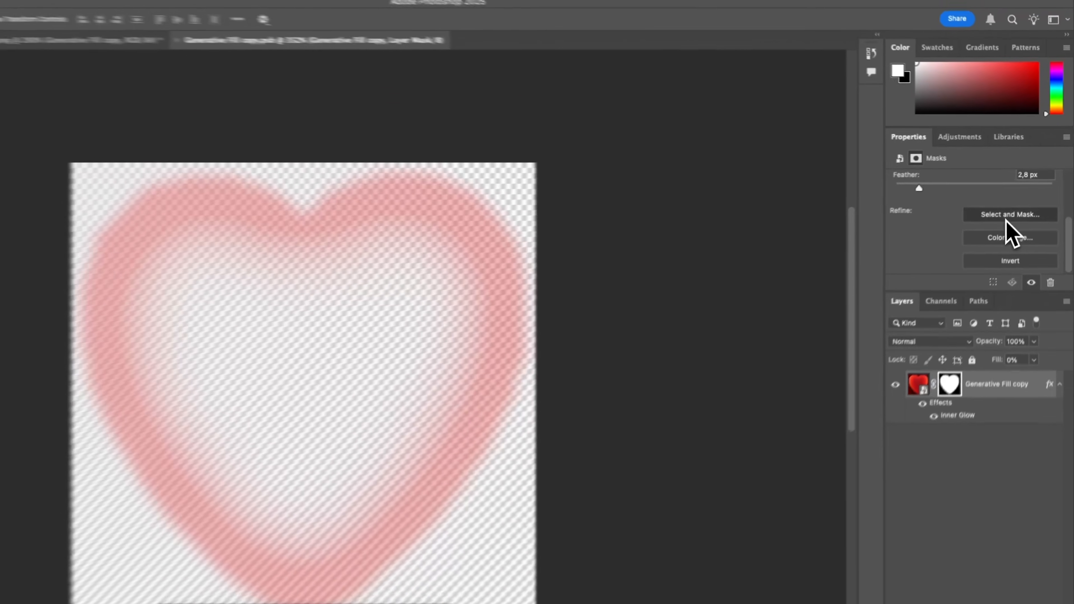
click(1020, 201)
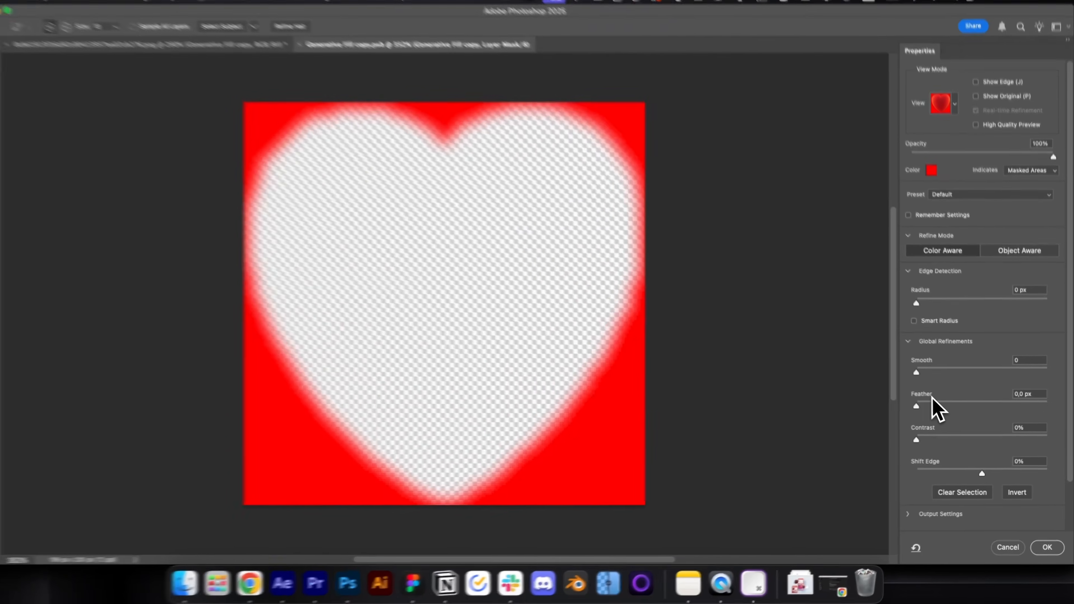
drag(917, 379, 930, 379)
drag(893, 347, 976, 380)
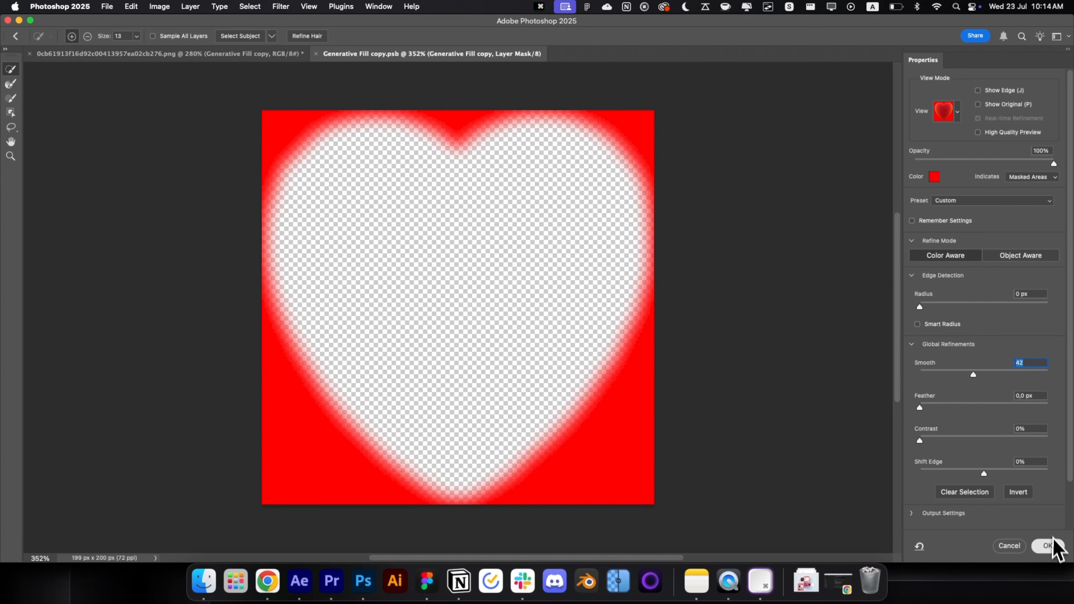
click(1049, 545)
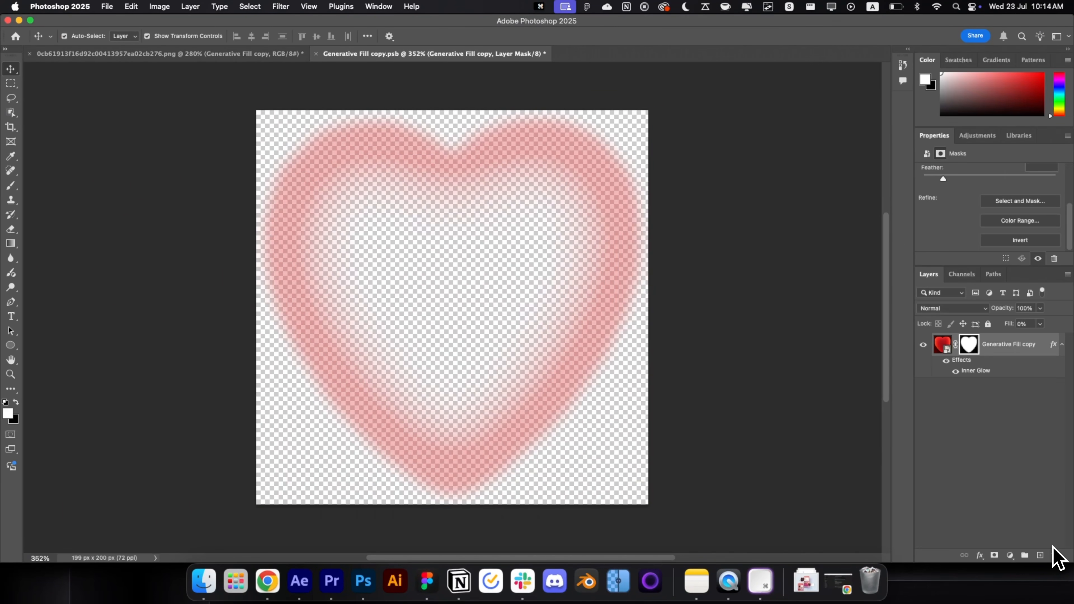
key(super+s)
key(super+w)
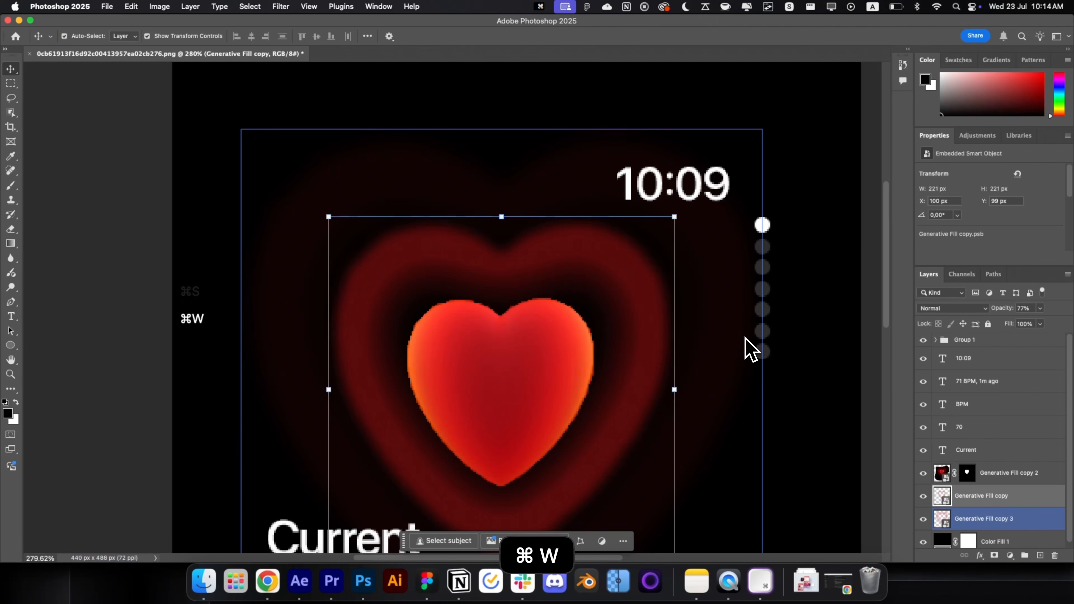
Step: Review the softened hearts on the whole watch screen and check the mask inside the largest heart's smart object
scroll(660, 361, down, 10)
drag(615, 344, 483, 287)
click(661, 328)
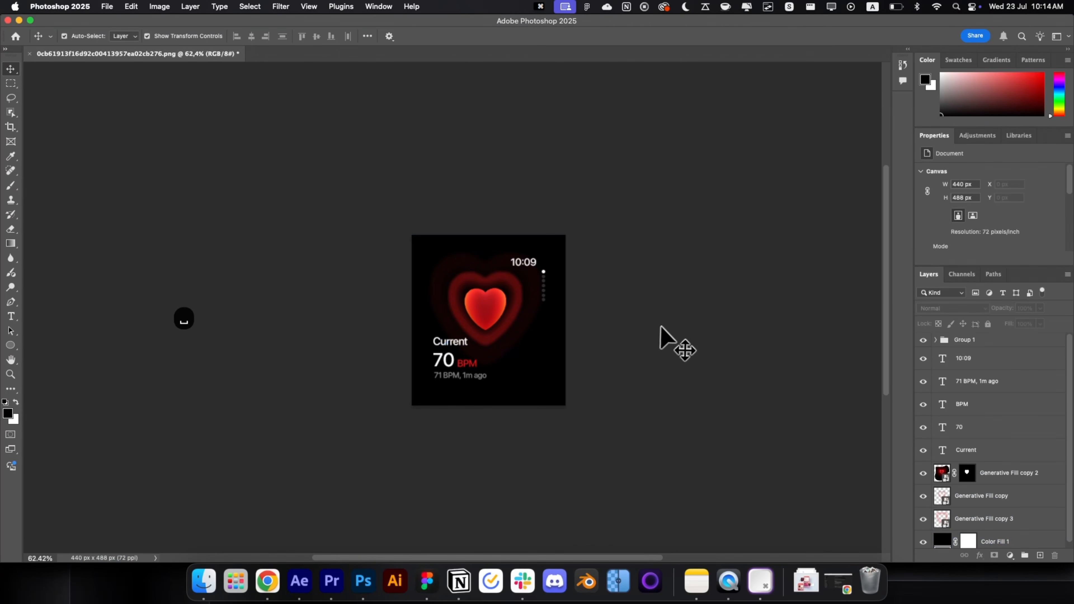
scroll(536, 326, up, 4)
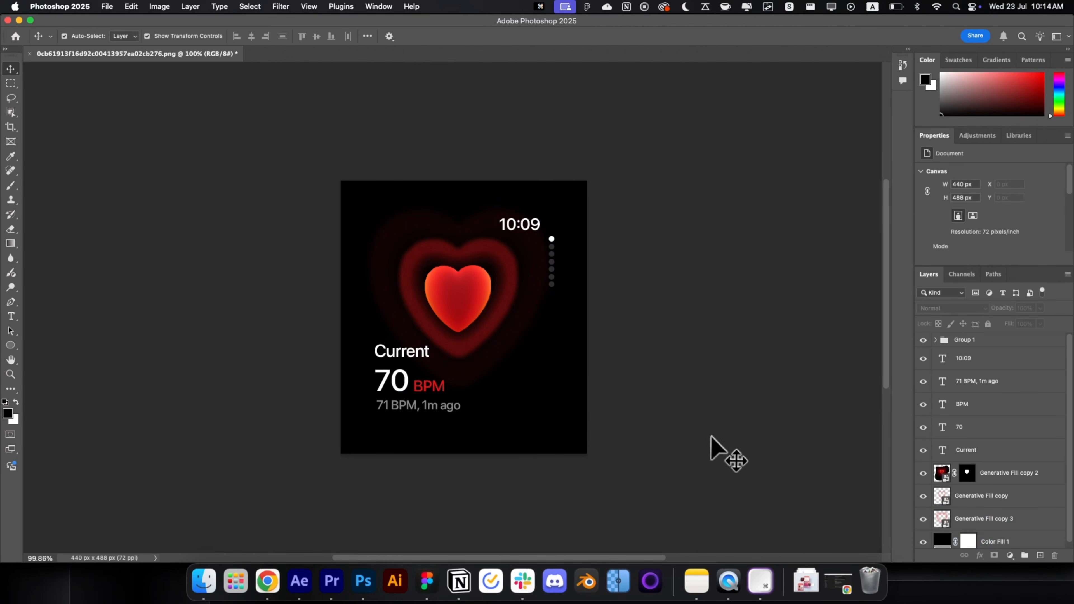
drag(981, 495, 1019, 439)
click(719, 396)
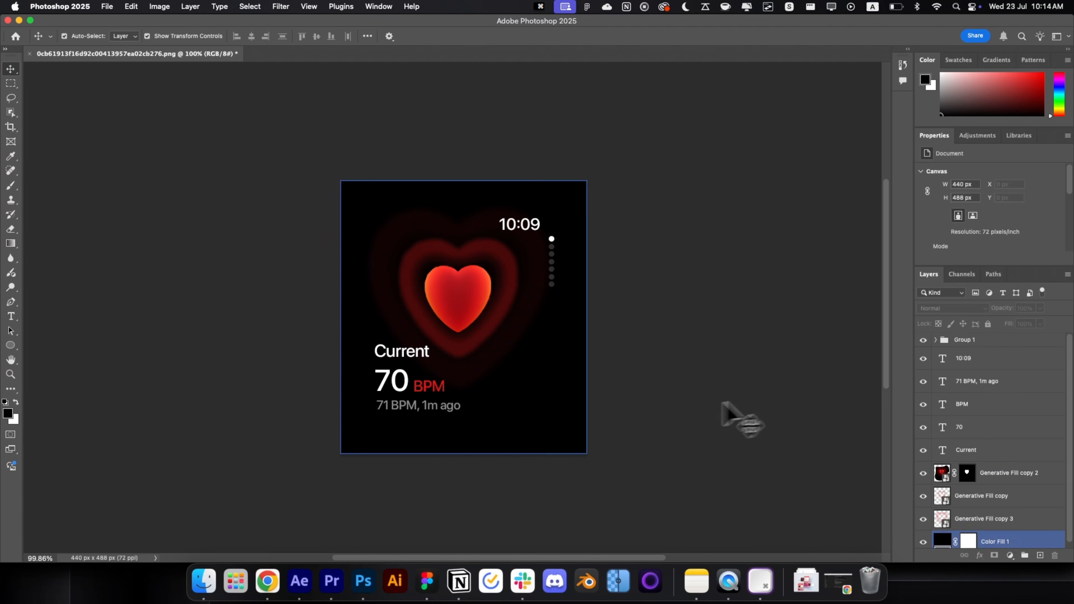
double_click(943, 517)
click(970, 345)
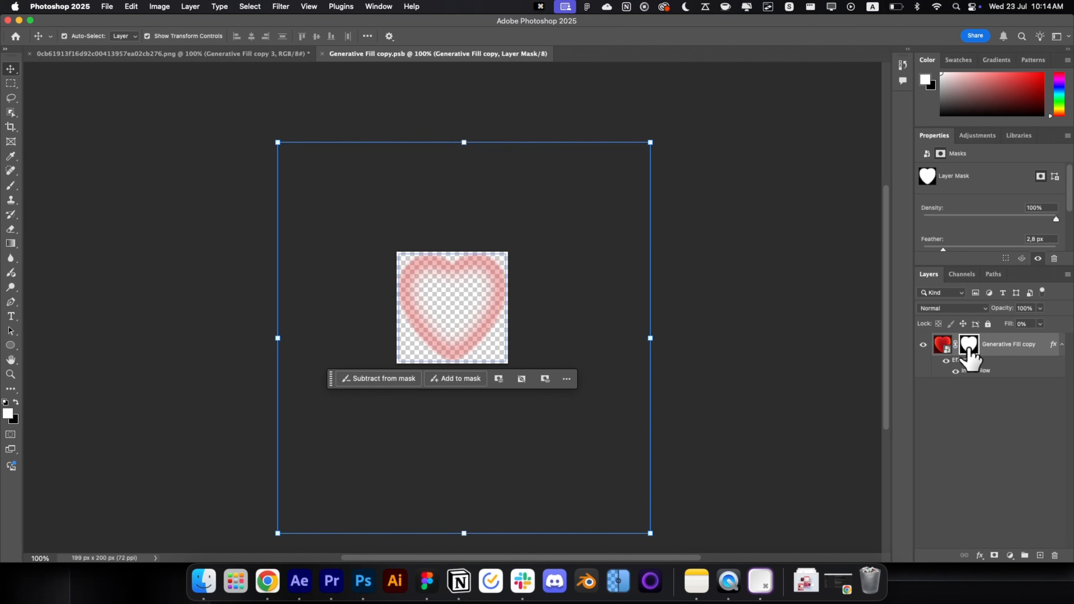
key(super+w)
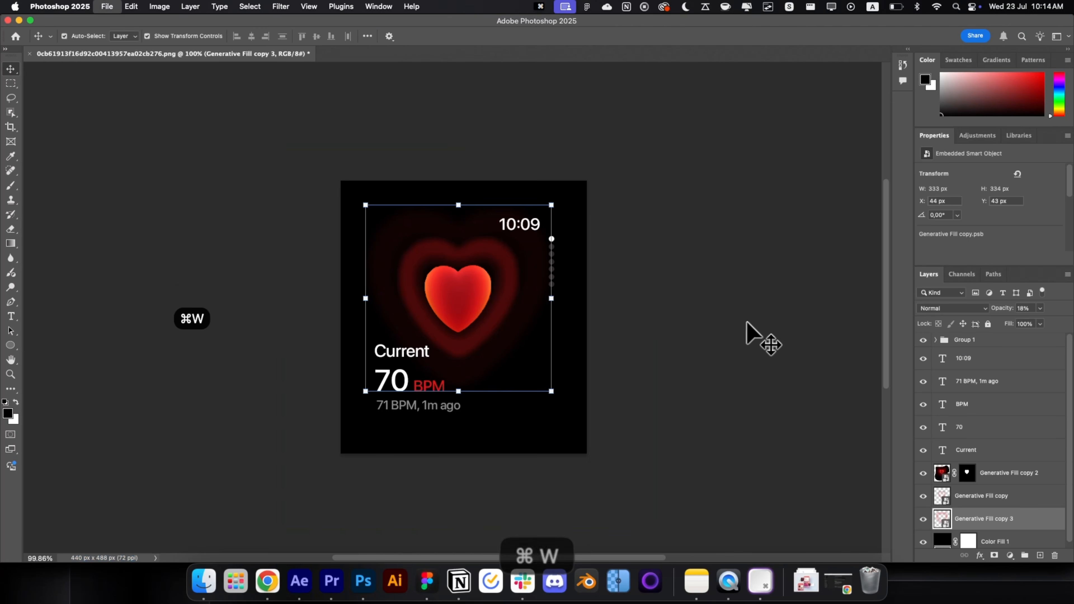
Step: Smooth the small central heart's layer mask to 20 with Select and Mask
click(502, 342)
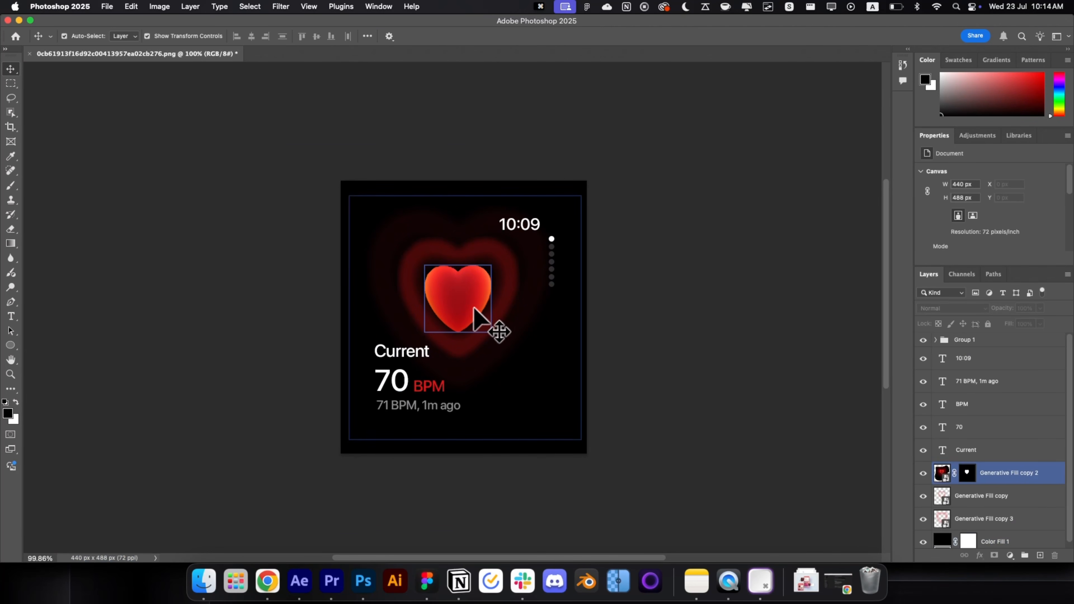
click(968, 473)
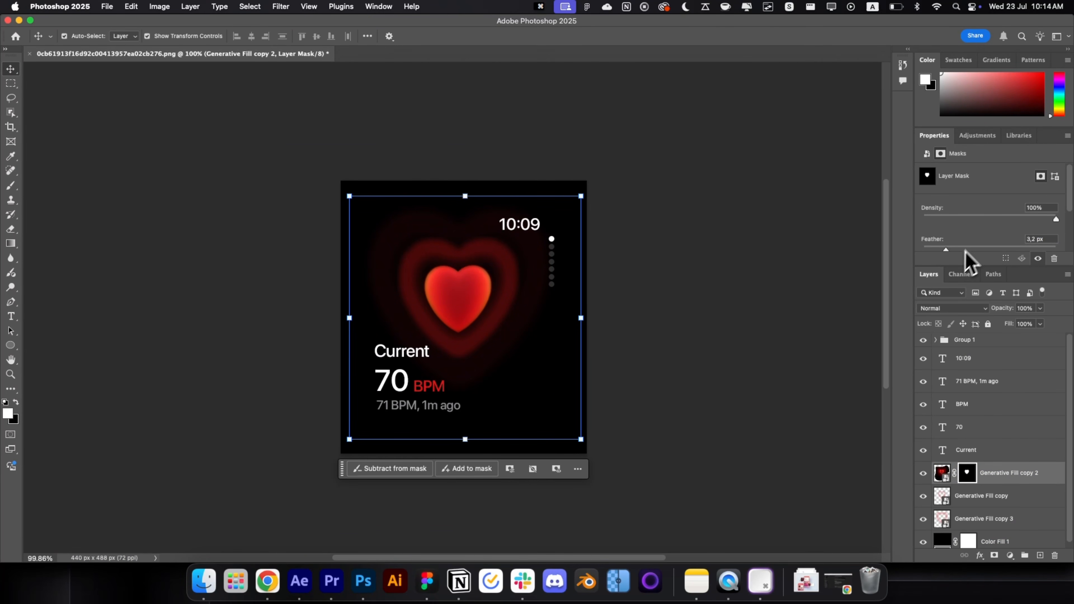
scroll(969, 263, down, 3)
click(1019, 201)
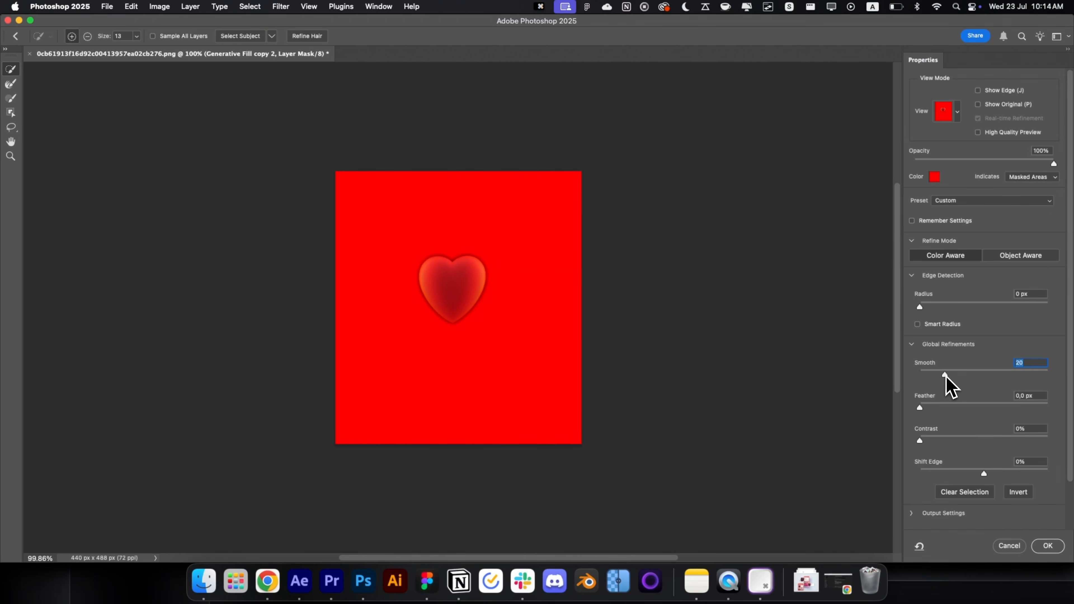
click(1048, 546)
super+click(830, 427)
Step: Save the watch screen document as the Photoshop file Heart.psd on the Desktop
scroll(761, 407, down, 5)
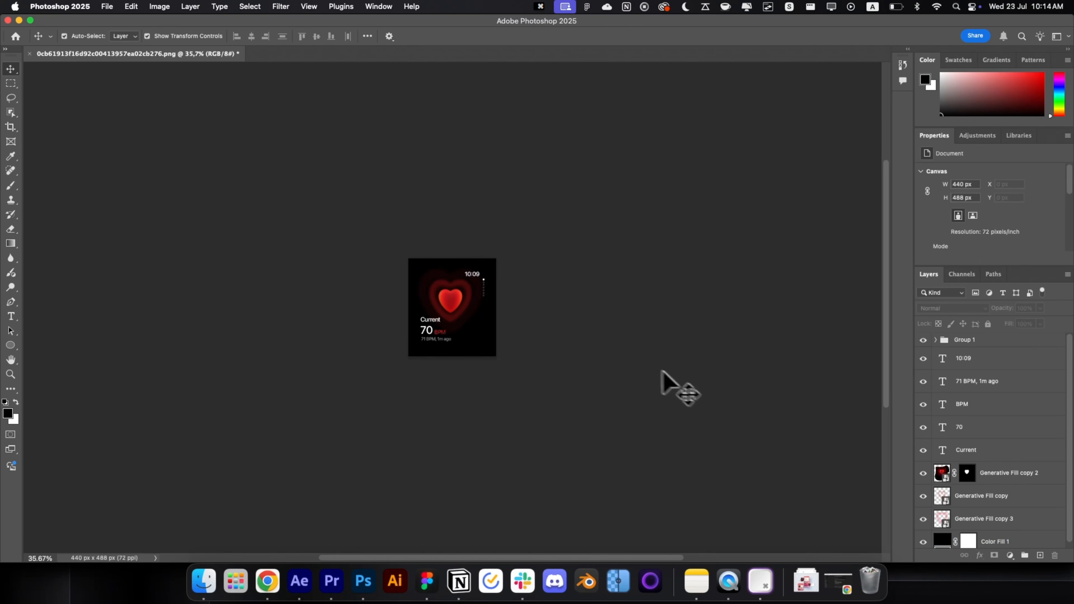
scroll(468, 323, up, 3)
key(super+s)
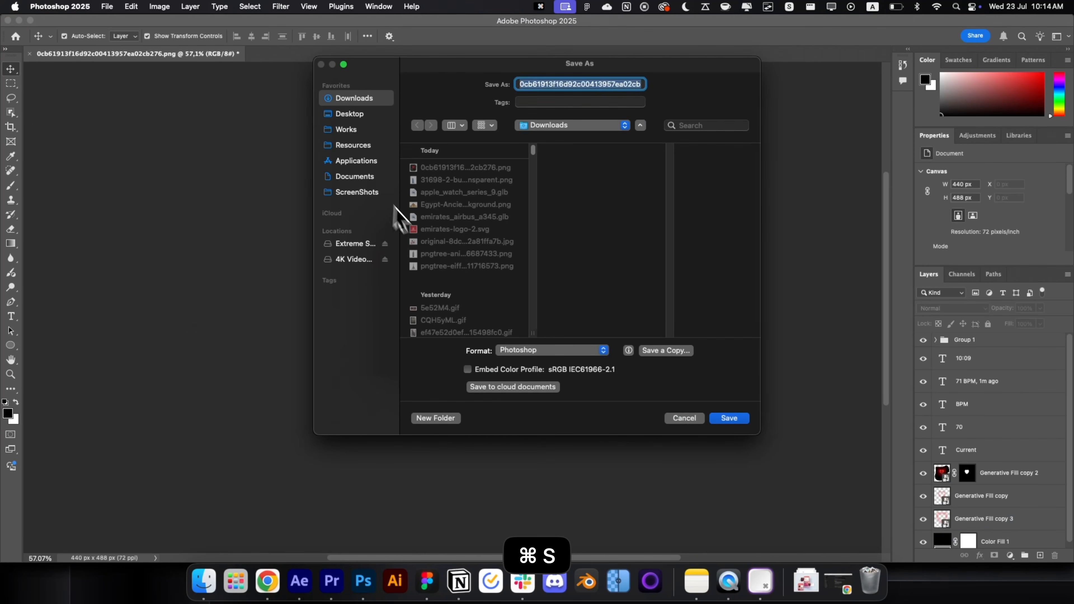
click(357, 115)
key(Return)
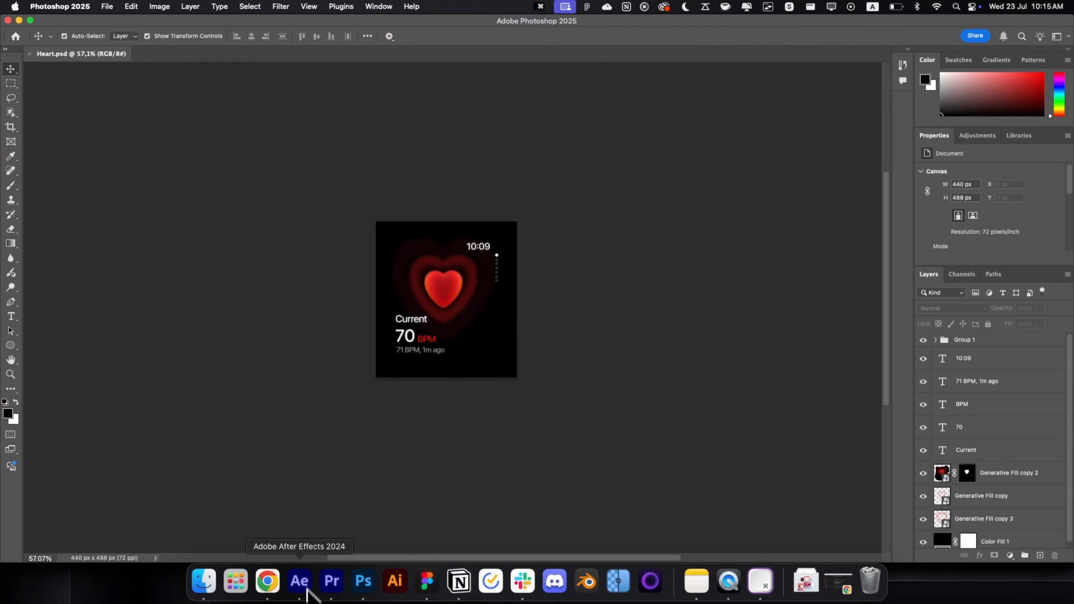
Step: Switch to After Effects and import Heart.psd as a composition with editable layer styles
click(299, 580)
key(super+i)
double_click(109, 98)
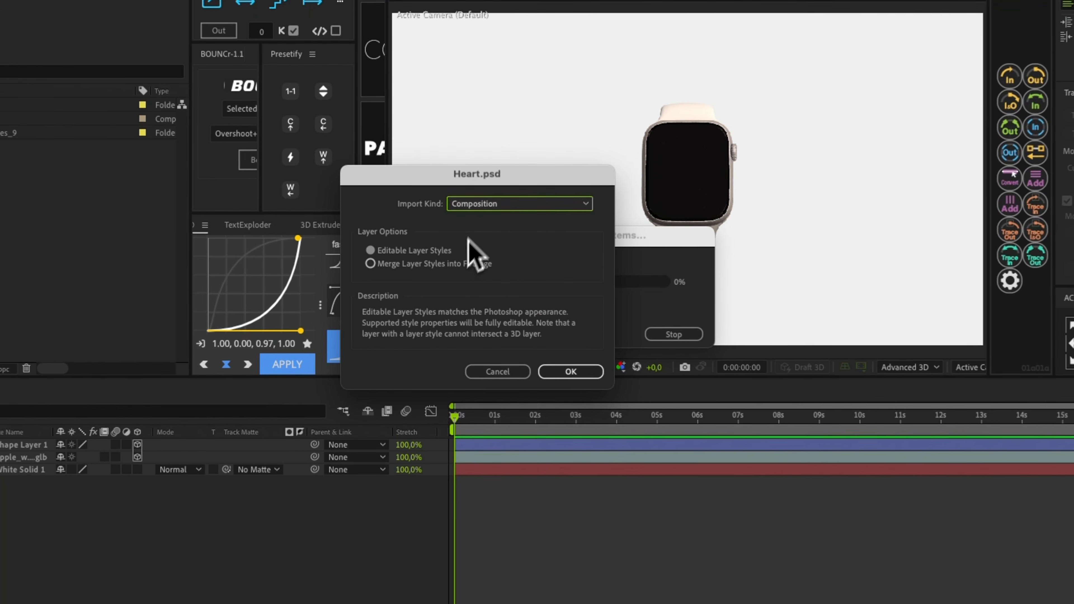
click(561, 374)
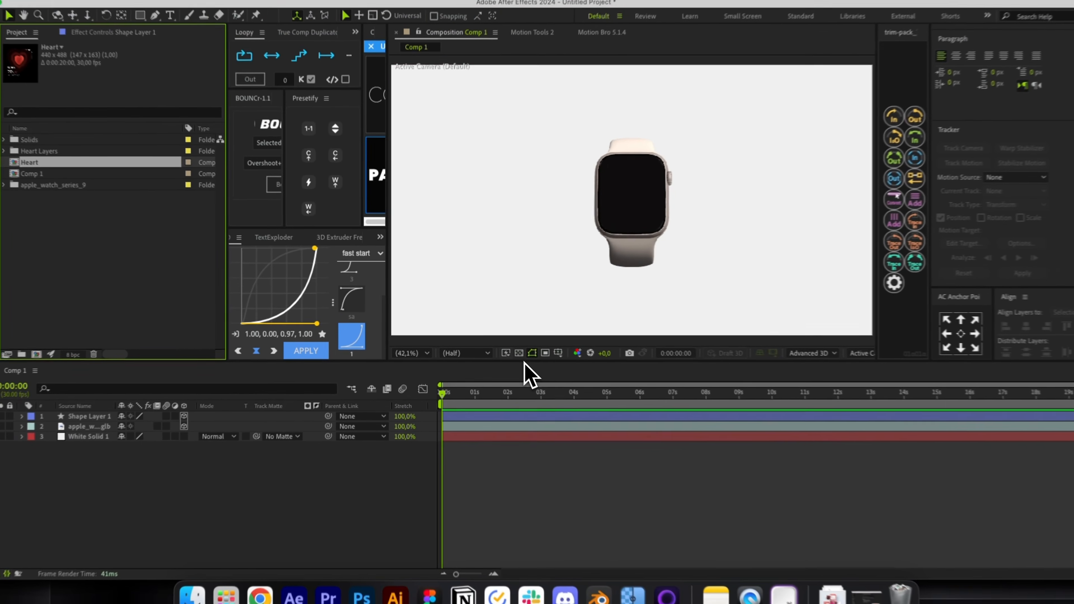
Step: Place the Heart composition over the watch in Comp 1, scaled to about 54.7%
drag(49, 130, 687, 192)
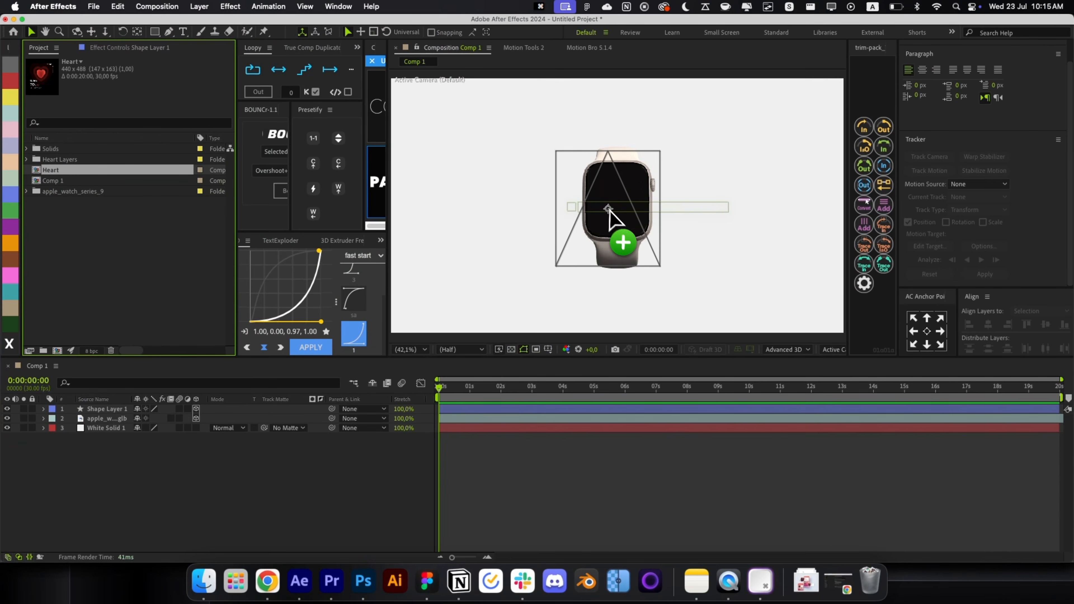
drag(609, 210, 670, 229)
scroll(624, 211, up, 2)
click(554, 274)
Step: Change the watch screen shape's fill to black (000000), sampled with the eyedropper
click(507, 418)
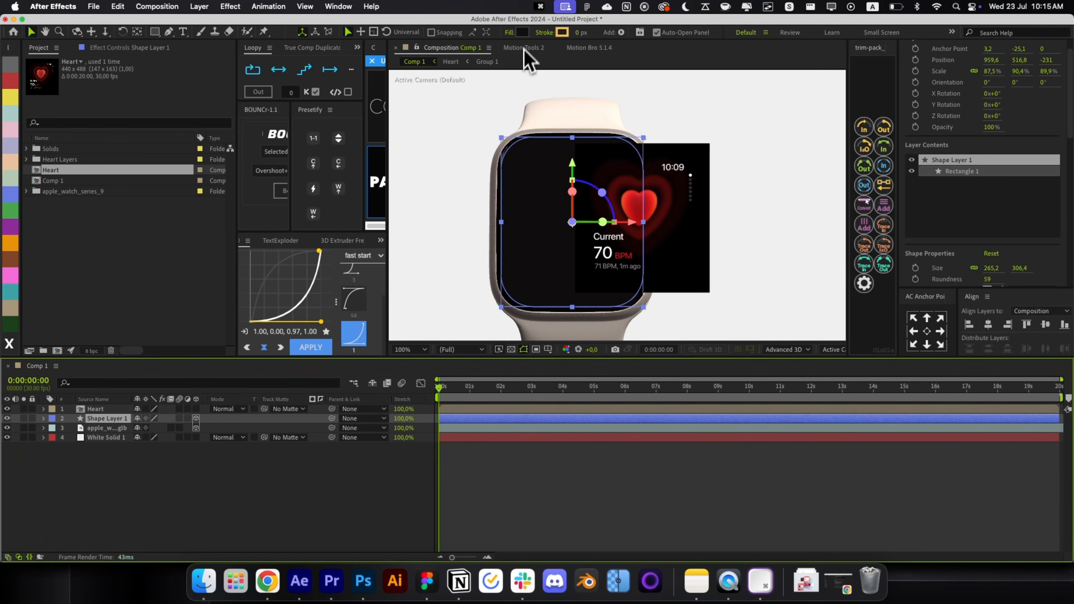
click(523, 32)
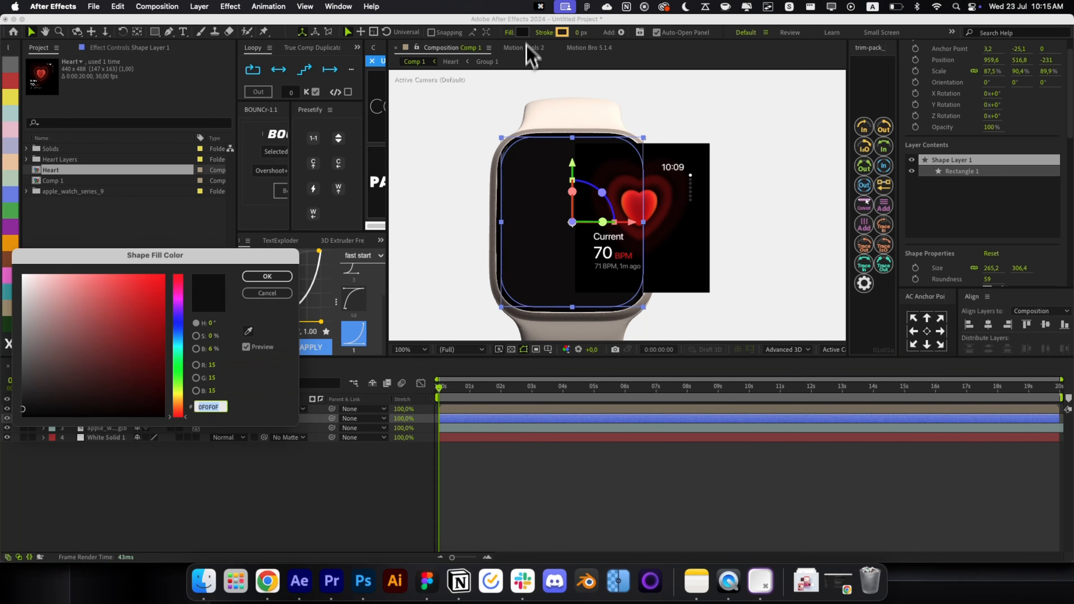
click(249, 331)
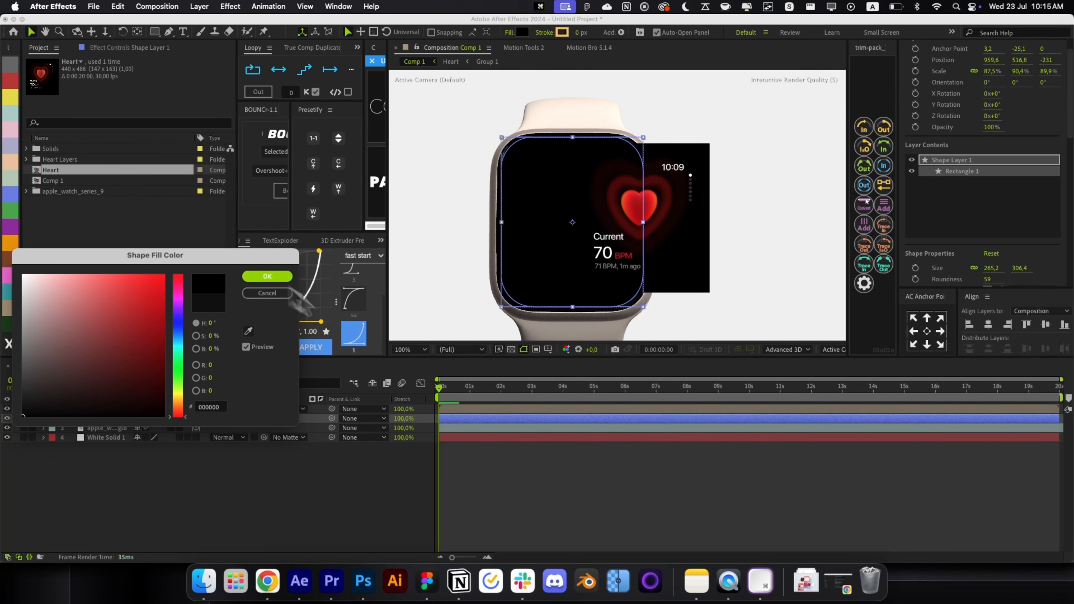
click(267, 276)
Step: Move the Heart layer onto the watch screen, to a position of about 961, 521
click(571, 470)
drag(673, 263, 616, 256)
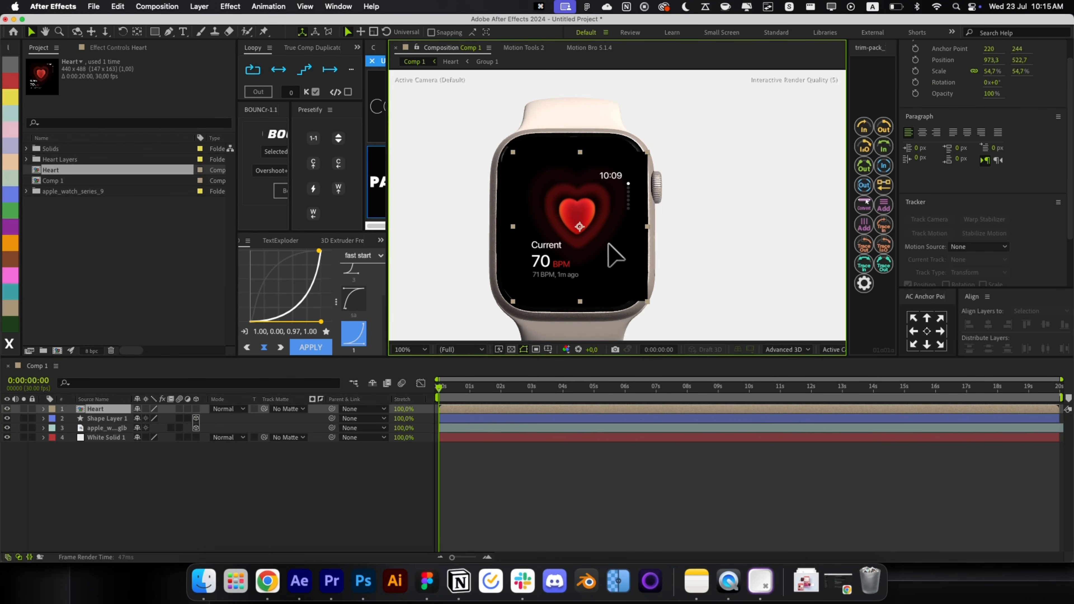
click(553, 506)
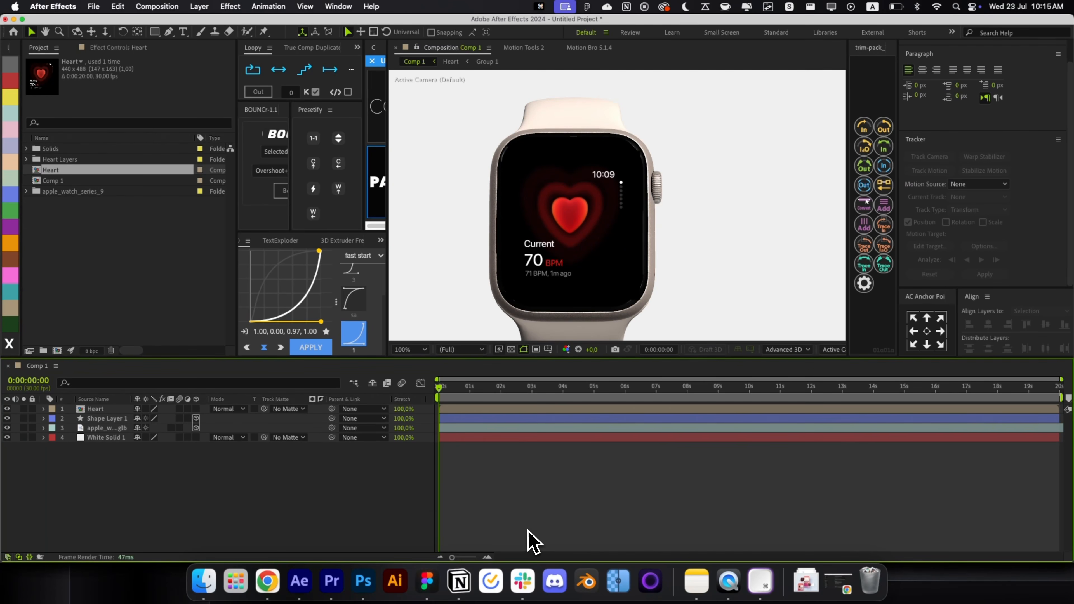
Step: Make the Heart layer 3D and parent it to Shape Layer 1, snapping it to the parent's position
click(196, 411)
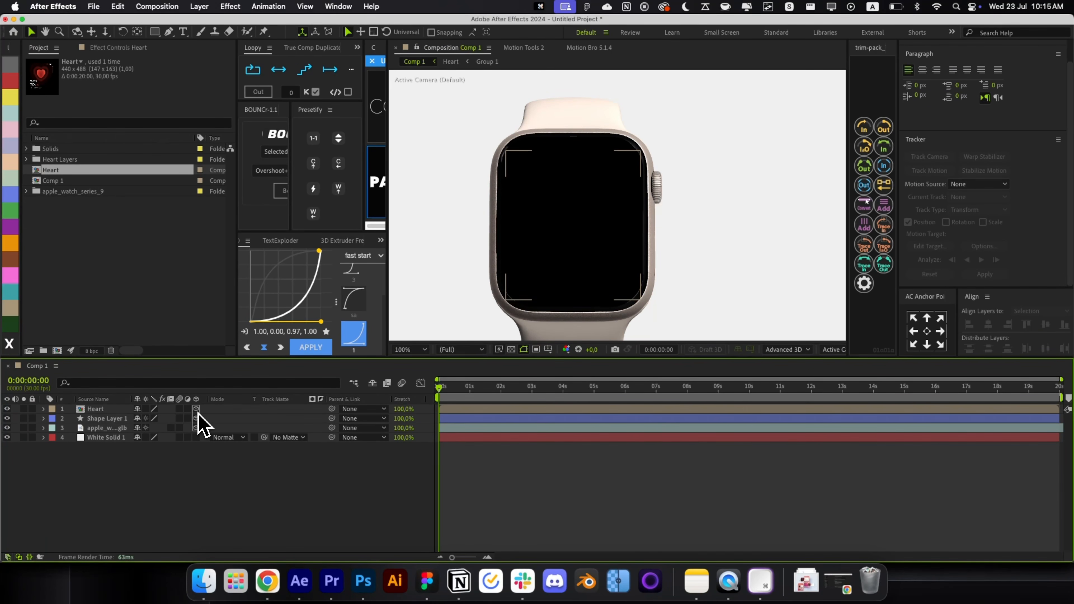
click(102, 409)
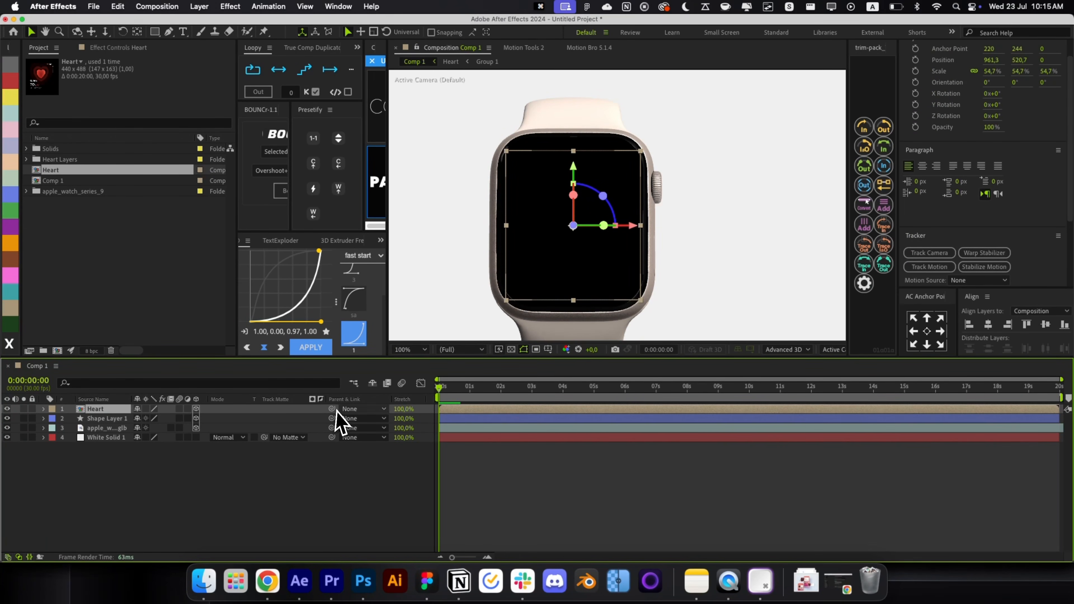
drag(331, 409, 182, 419)
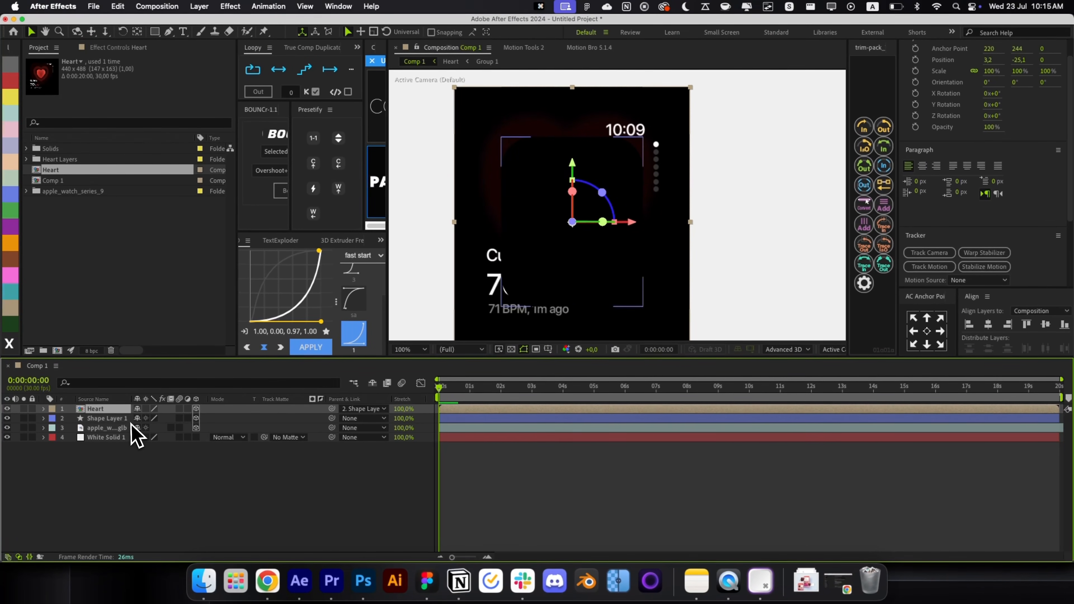
Step: Set the Heart layer's Z position to -1 so it sits in front of the screen shape
shift+click(131, 423)
key(p)
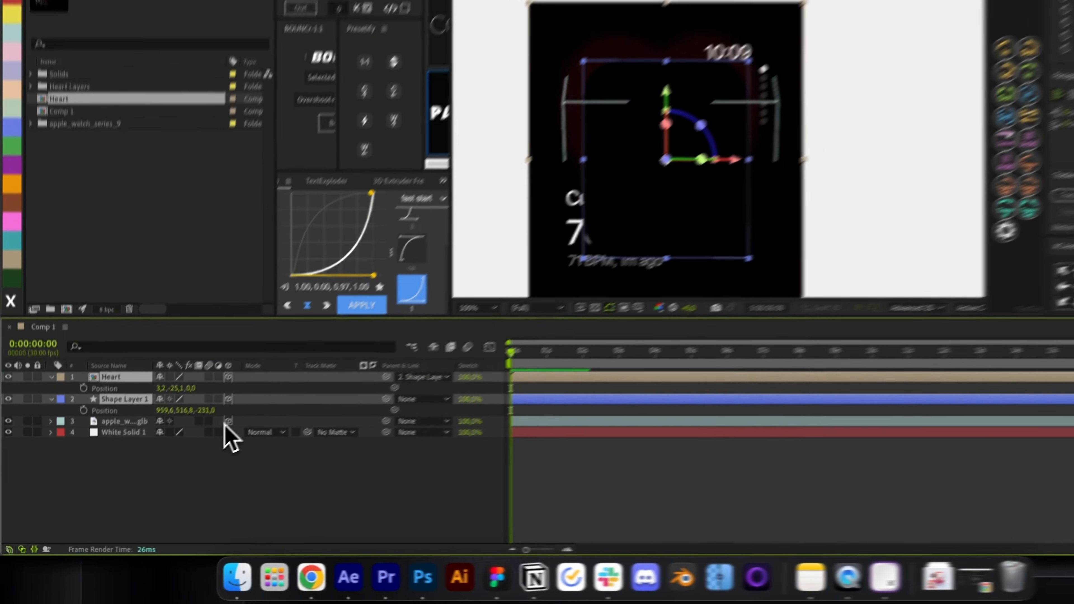
click(230, 492)
drag(192, 388, 183, 387)
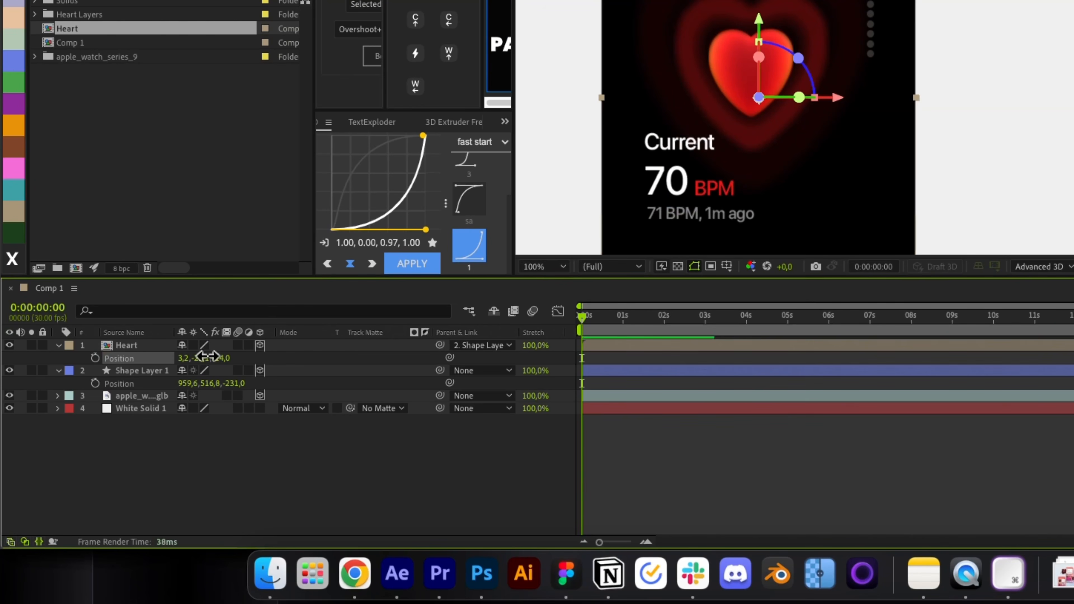
key(super+z)
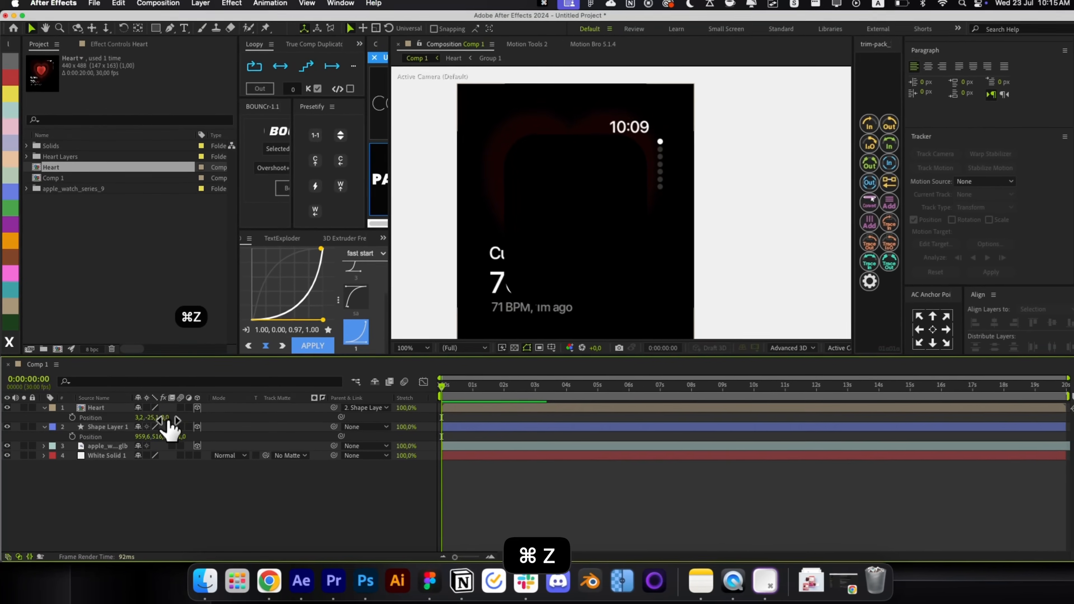
click(166, 418)
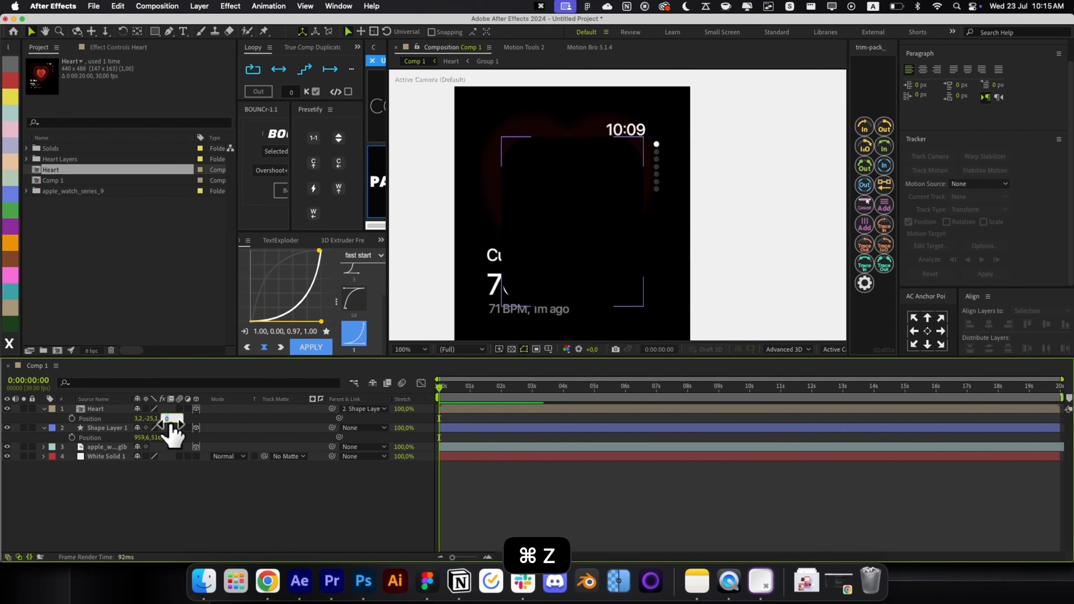
key(Down)
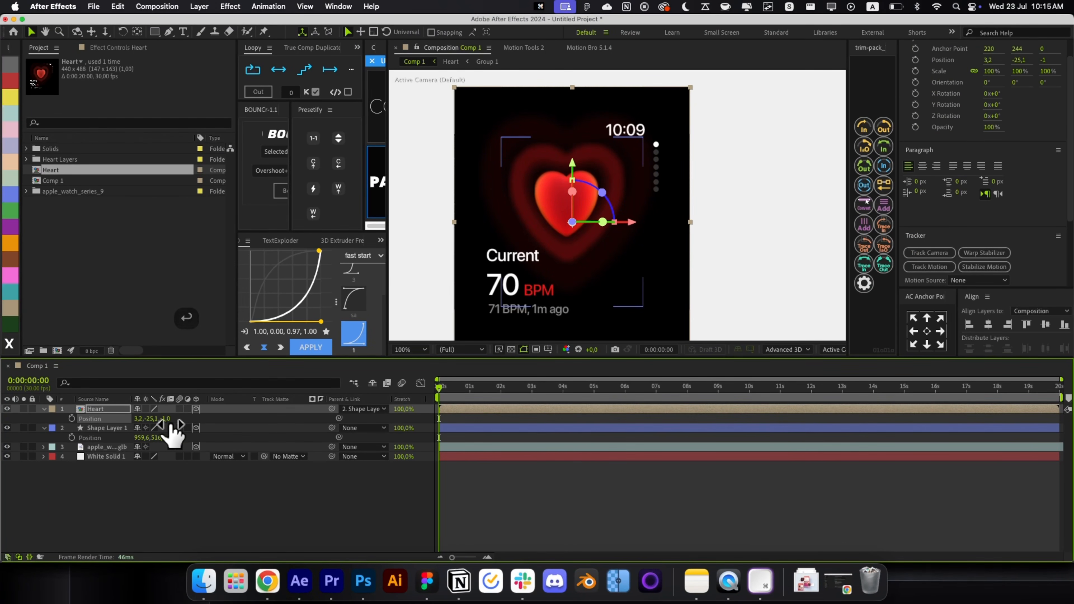
Step: Scale the Heart layer to about 61.8% so that it fills the watch screen
drag(696, 227, 642, 228)
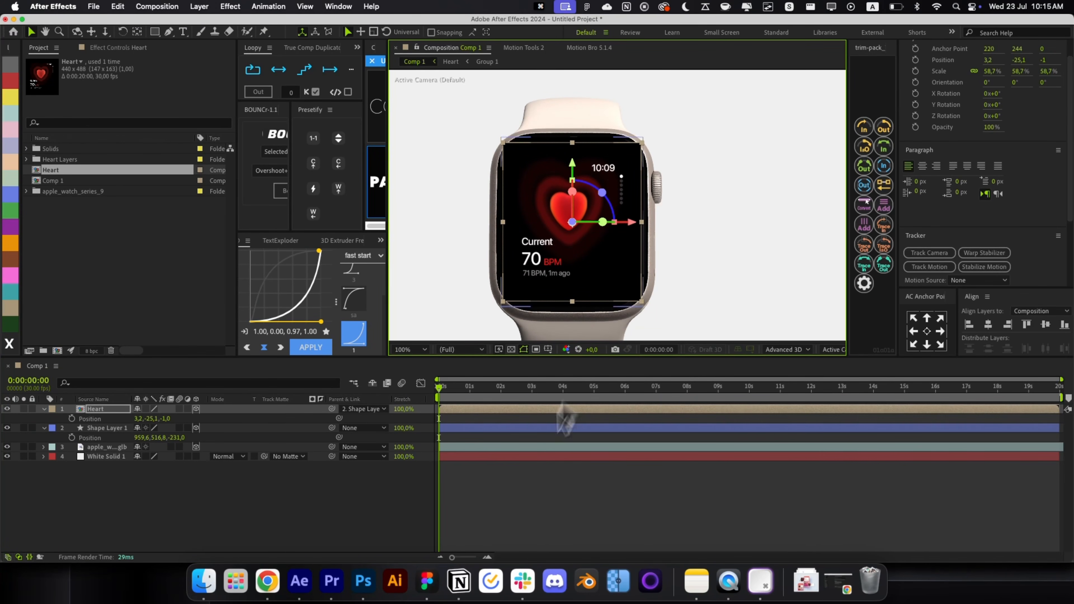
click(525, 499)
key(r)
key(r)
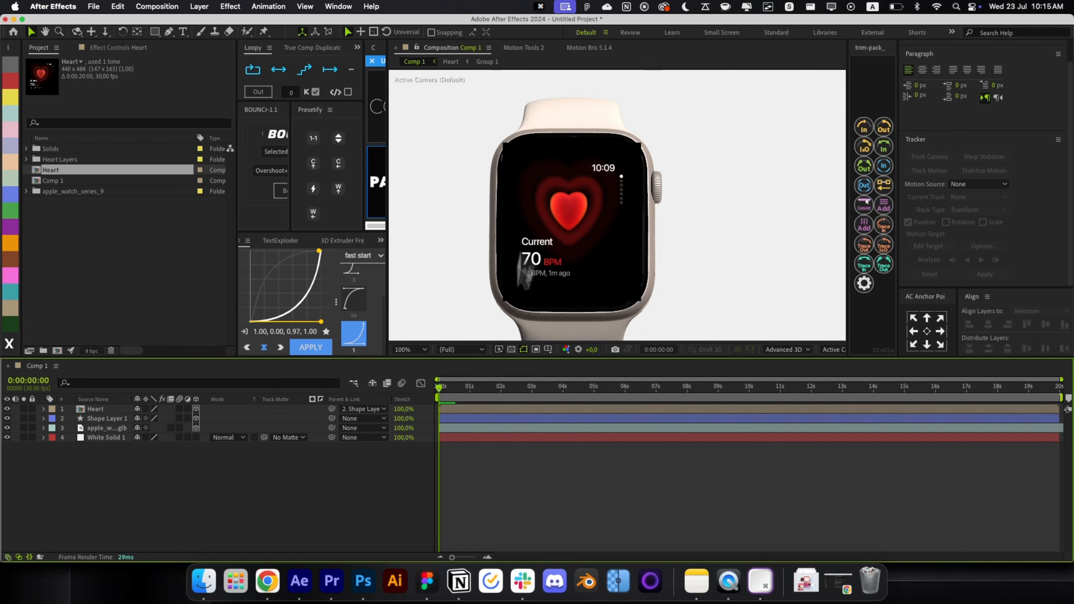
click(474, 410)
scroll(501, 158, up, 2)
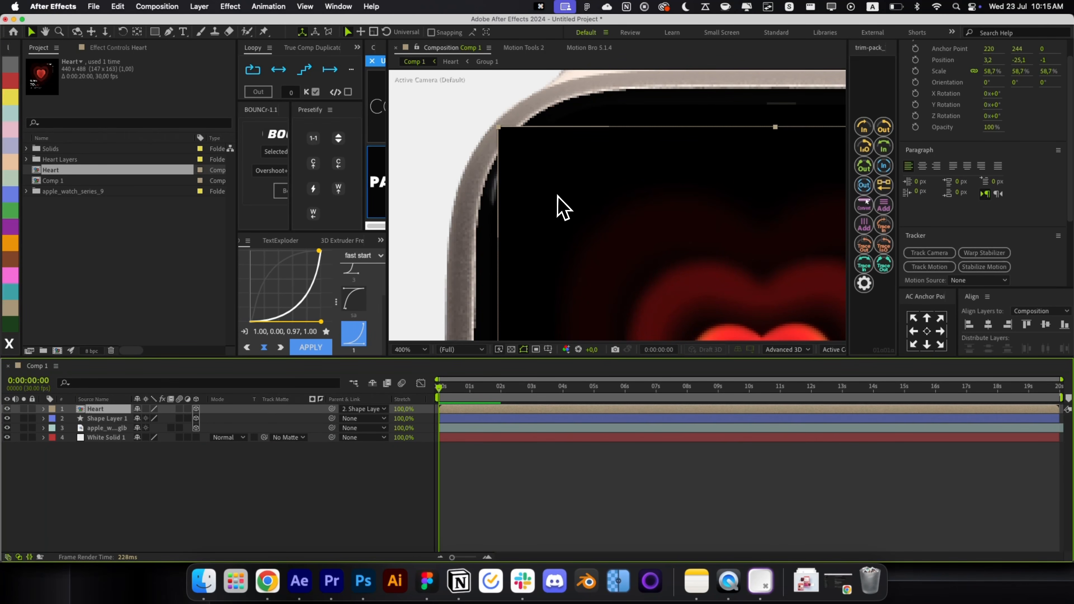
drag(499, 128, 487, 118)
Step: Apply the Roughen Edges effect to the Heart layer and raise its border to 149.6 to round the corners
key(alt+space)
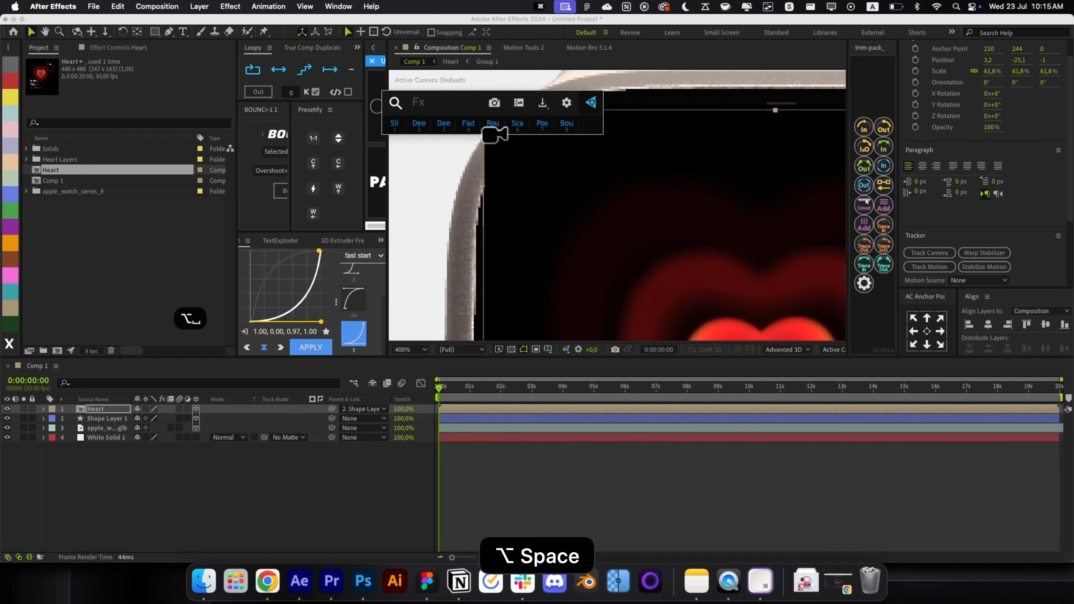
click(493, 126)
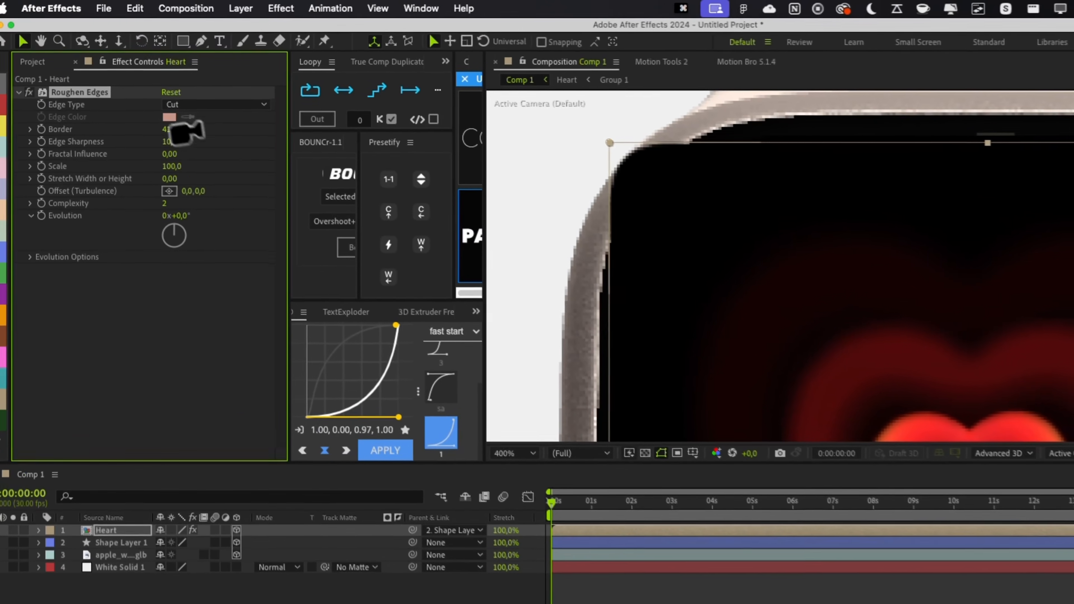
drag(173, 131, 745, 108)
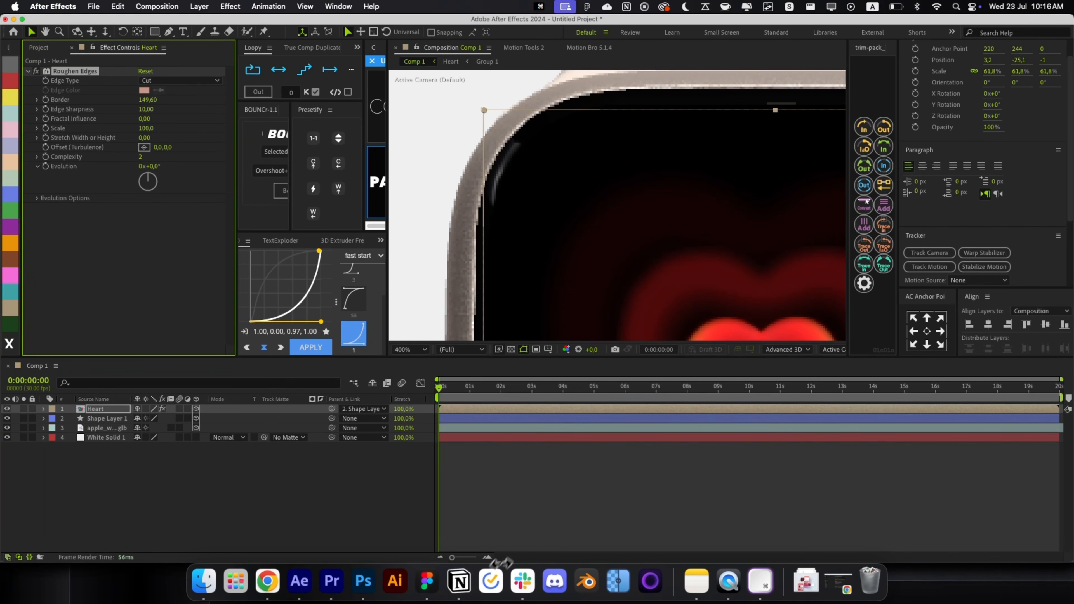
click(532, 523)
key(alt+slash)
scroll(643, 192, up, 2)
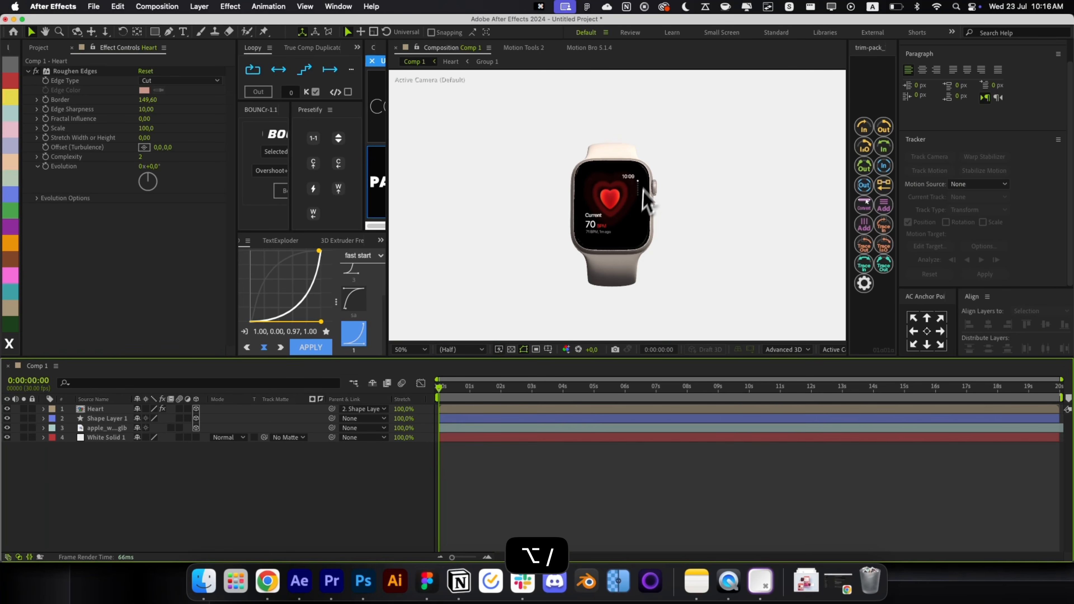
Step: Reduce the Heart layer's Roughen Edges border to about 75.6
key(space)
scroll(615, 232, up, 1)
drag(632, 207, 534, 266)
click(539, 273)
drag(147, 100, 105, 99)
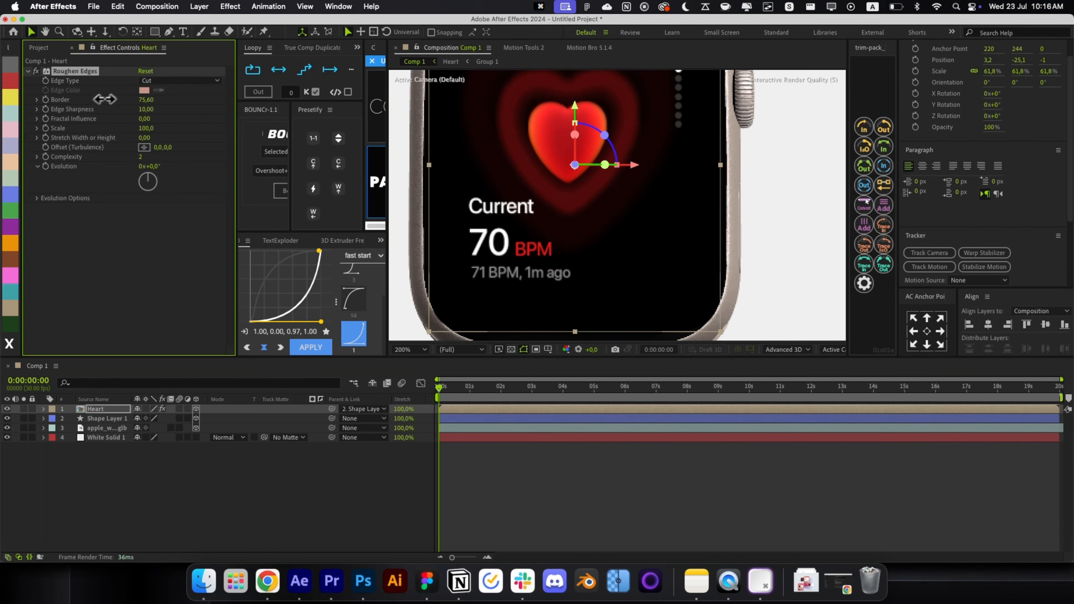
click(583, 486)
key(alt+slash)
scroll(628, 201, up, 2)
Step: Parent Shape Layer 1 to the apple_watch_series_9.glb layer
click(477, 427)
click(474, 418)
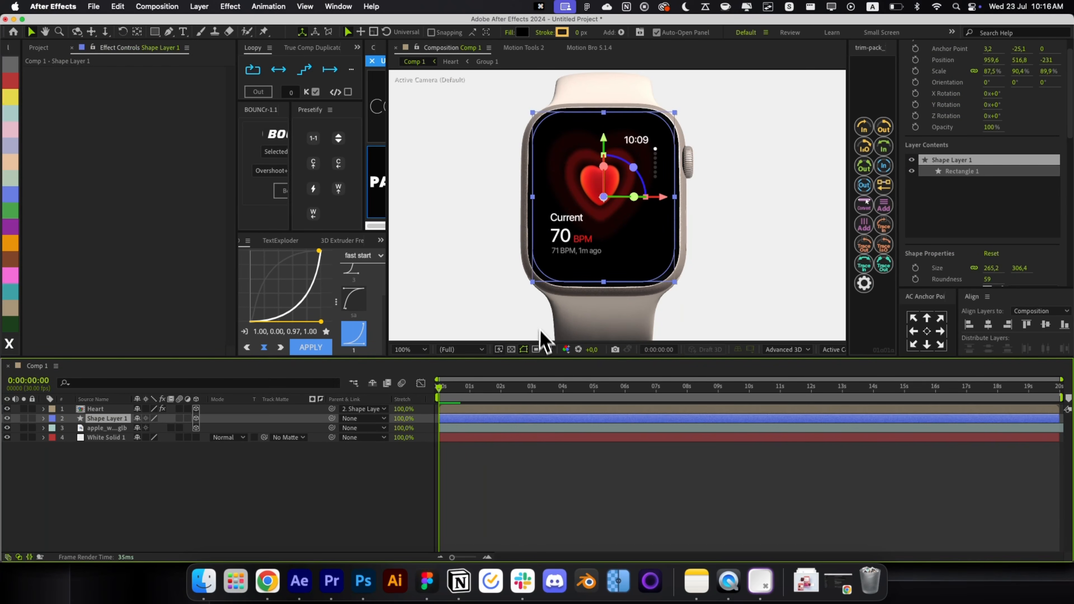
drag(332, 419, 220, 429)
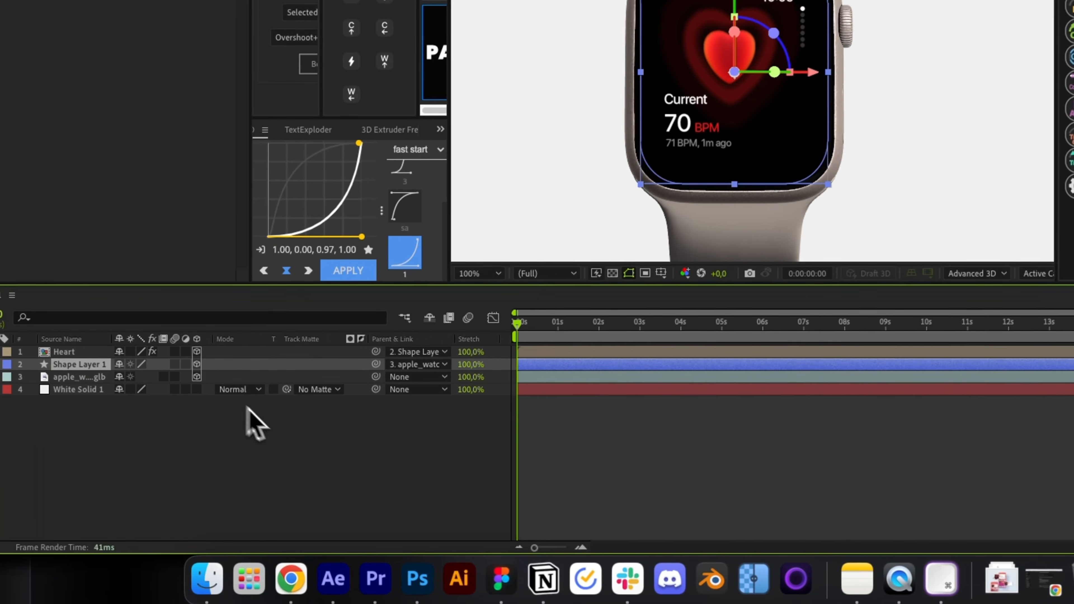
Step: Move the watch model slightly in the composition to test that its parented screen layers follow
click(490, 429)
drag(690, 191, 674, 209)
key(alt+slash)
key(alt+slash)
click(519, 507)
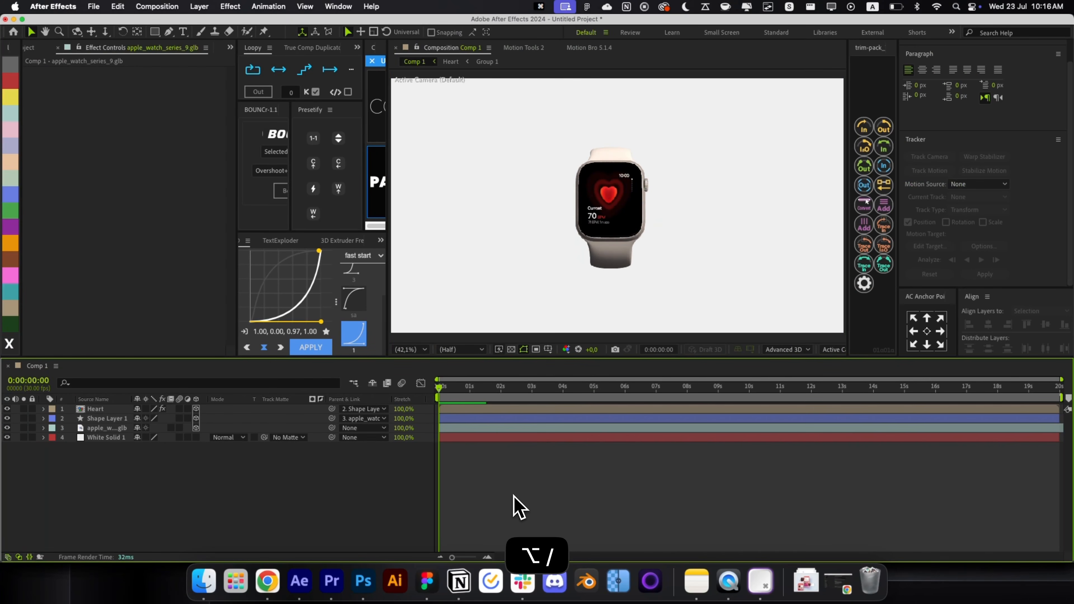
Step: Open the Heart composition and its nested Group 1 composition to examine the text, heart and dot layers
double_click(461, 410)
click(511, 515)
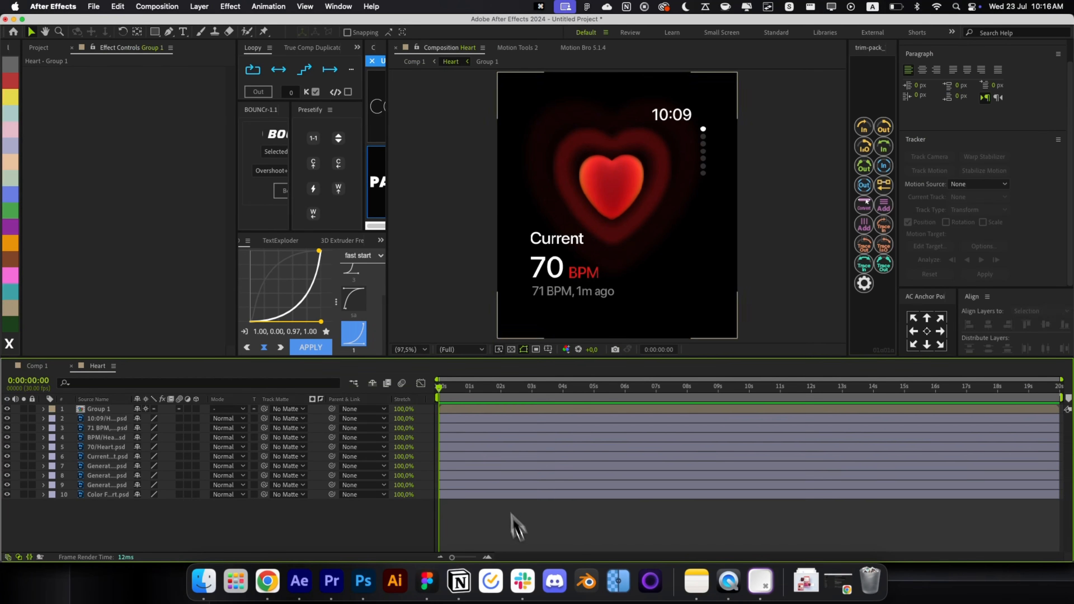
drag(473, 410, 524, 409)
key(cmd+z)
double_click(499, 410)
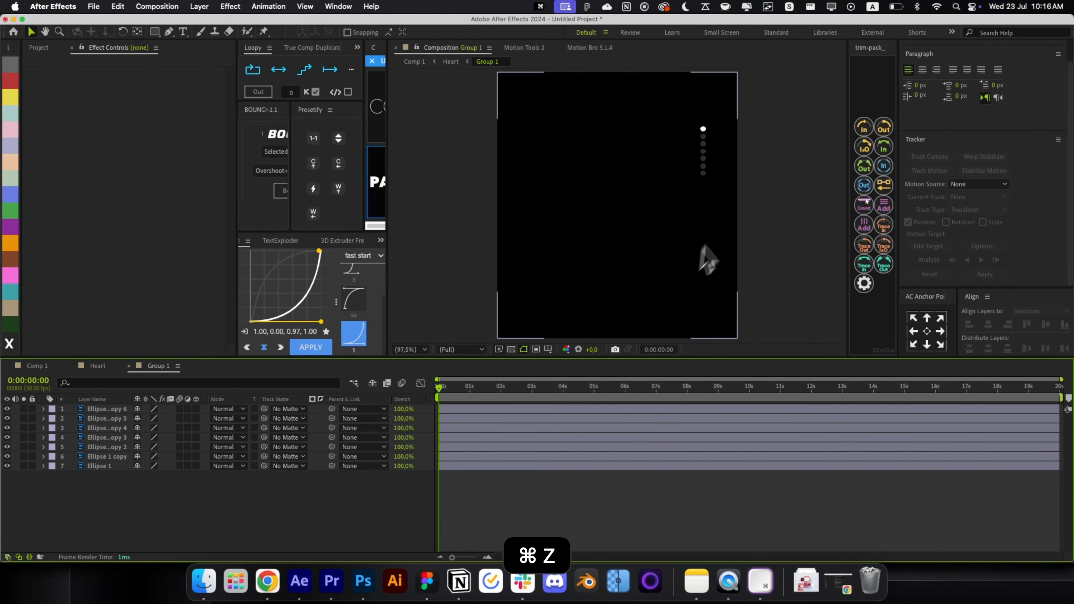
Step: Keyframe Position on all seven ellipse layers at frame 10, then offset them horizontally to x 309.2 at frame 0
key(cmd+a)
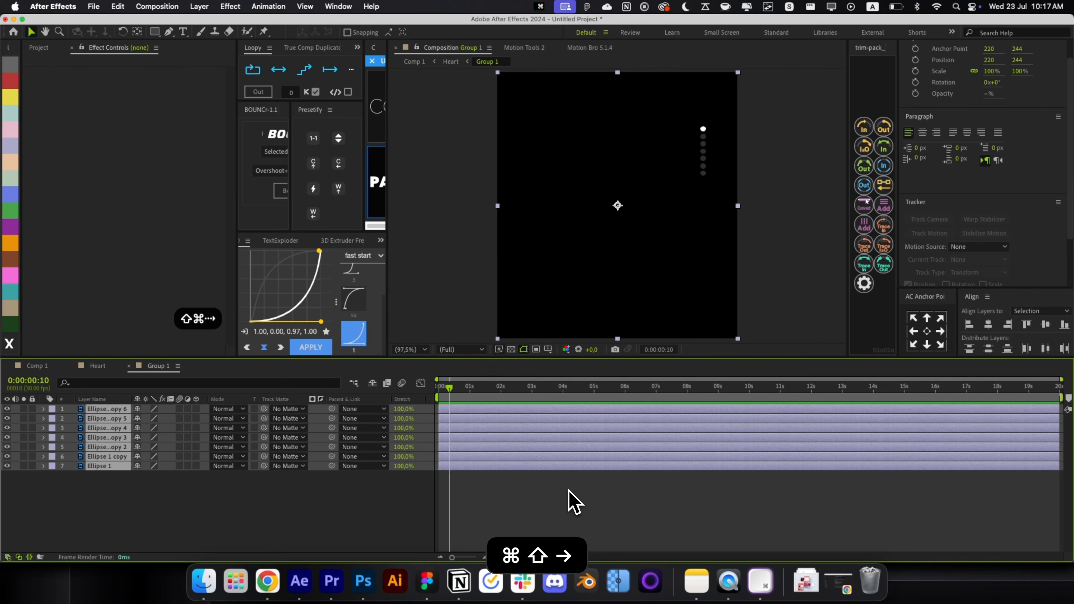
key(p)
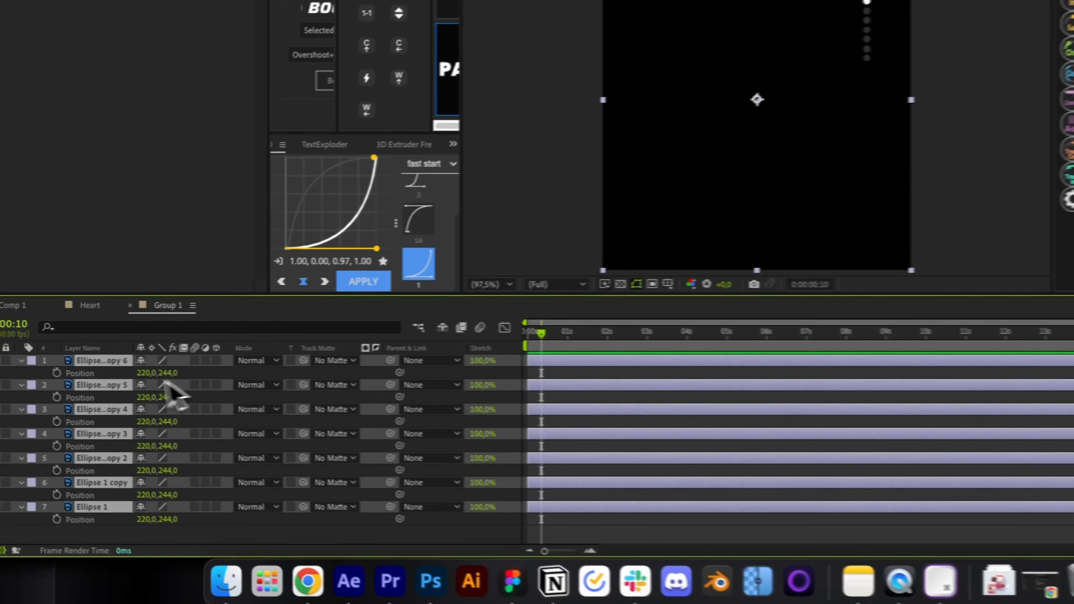
key(cmd+shift+Left)
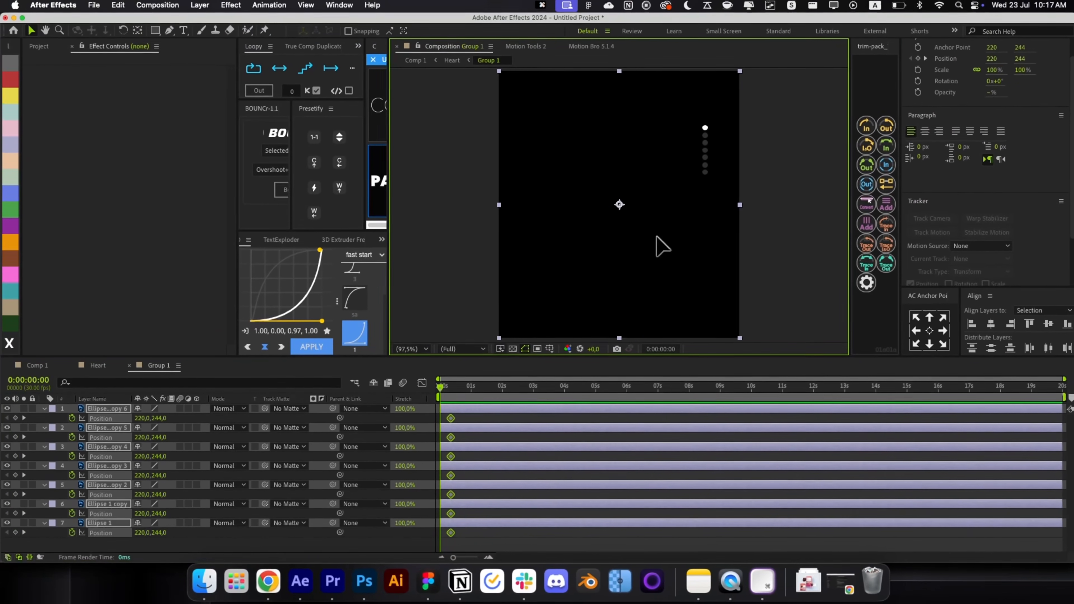
drag(676, 234, 728, 238)
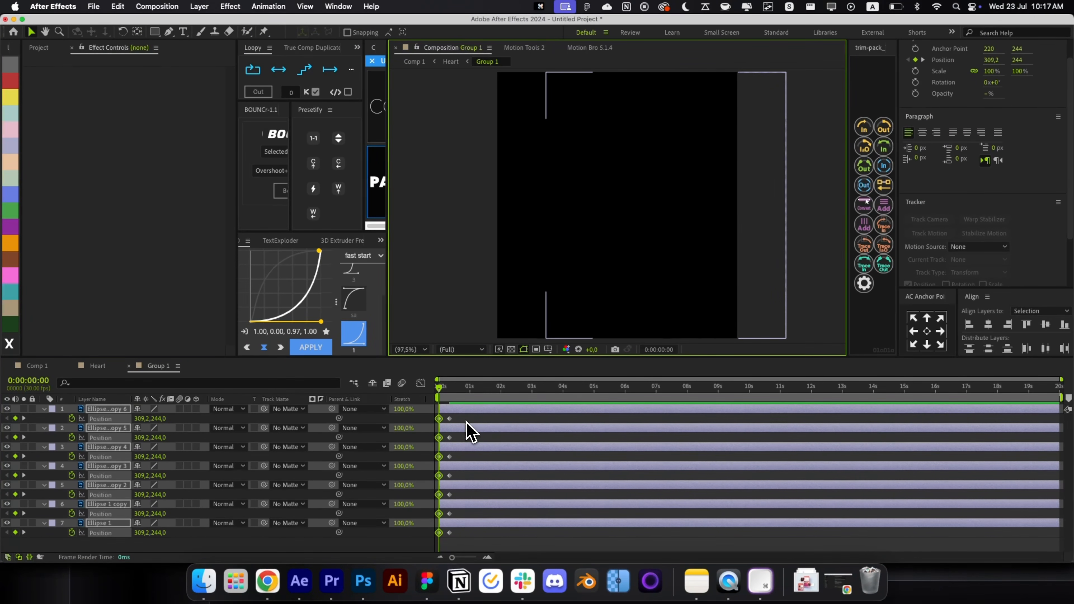
Step: Apply BOUNCr's Overshoot+ expression to the Position keyframes of all ellipse layers and collapse their properties
click(281, 151)
click(288, 163)
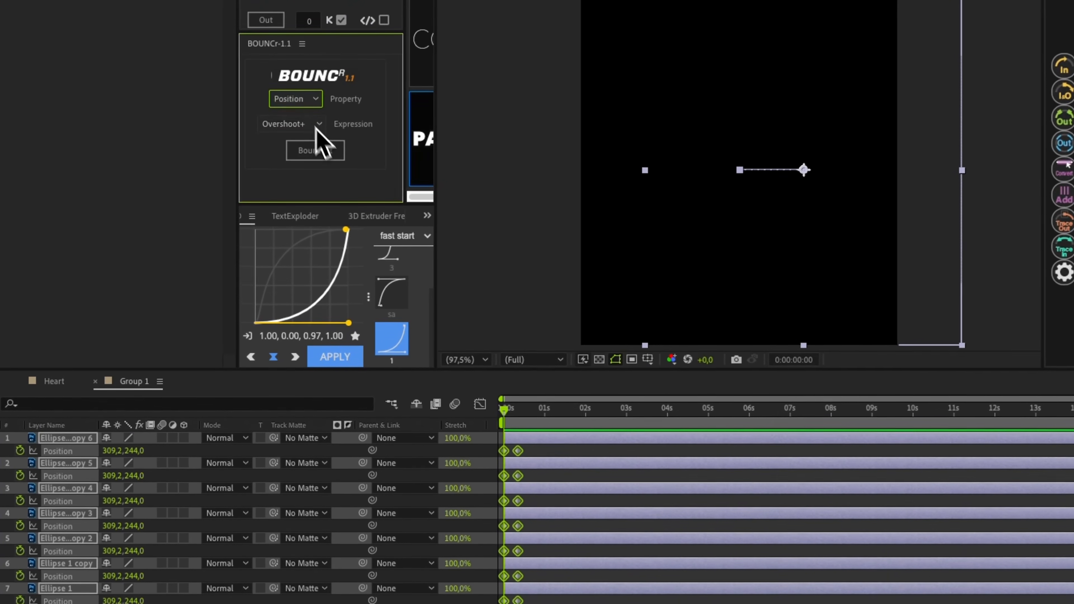
click(326, 153)
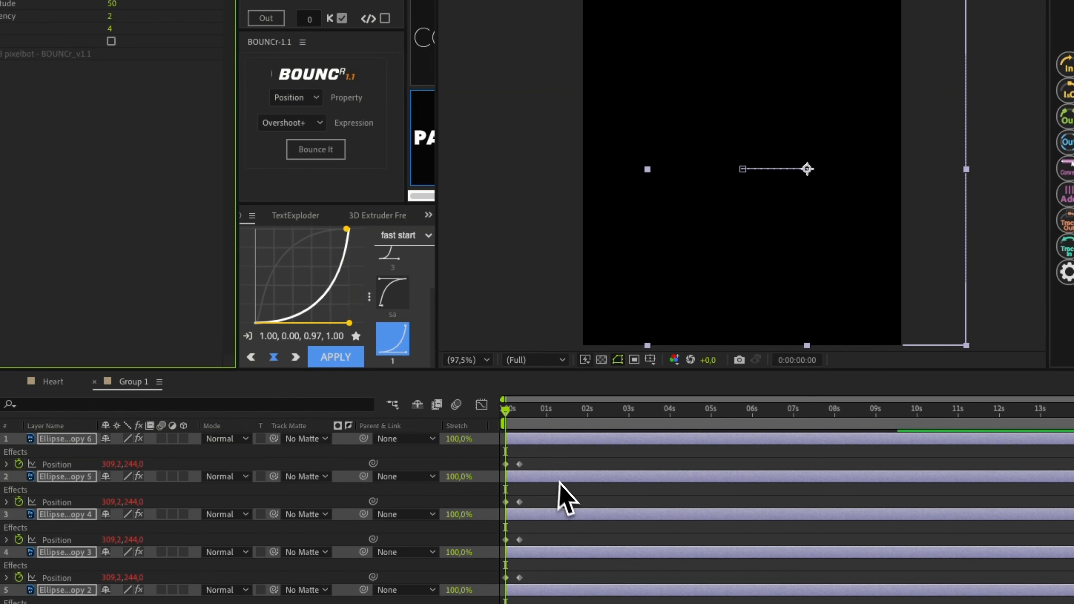
key(r)
key(r)
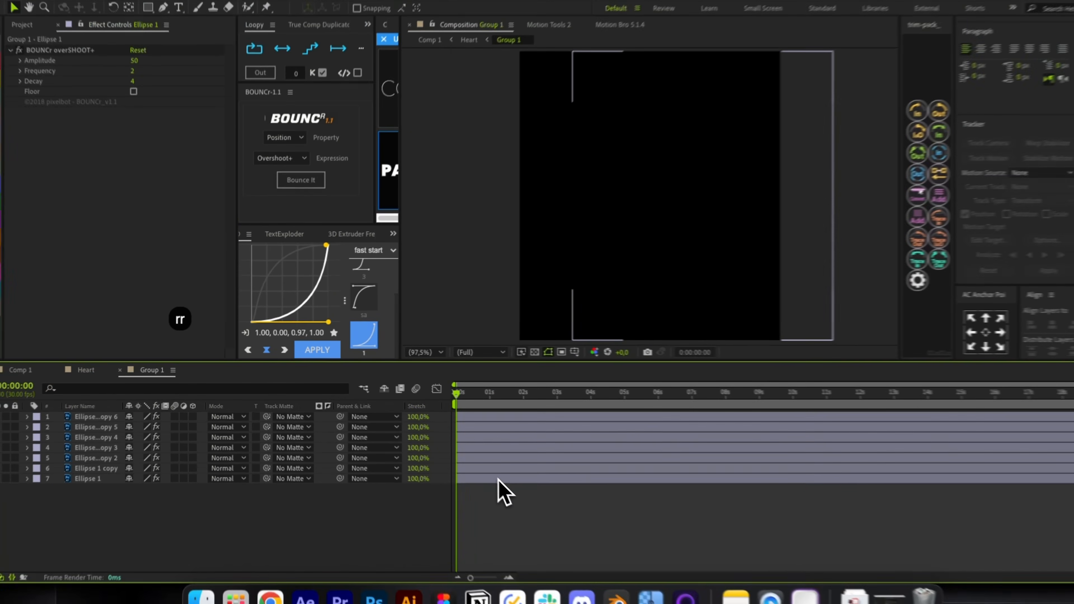
Step: Stagger the seven ellipse layers from Ellipse 1 up with the Motion Tools sequence at offset 3, step 1, and preview the animation
click(497, 480)
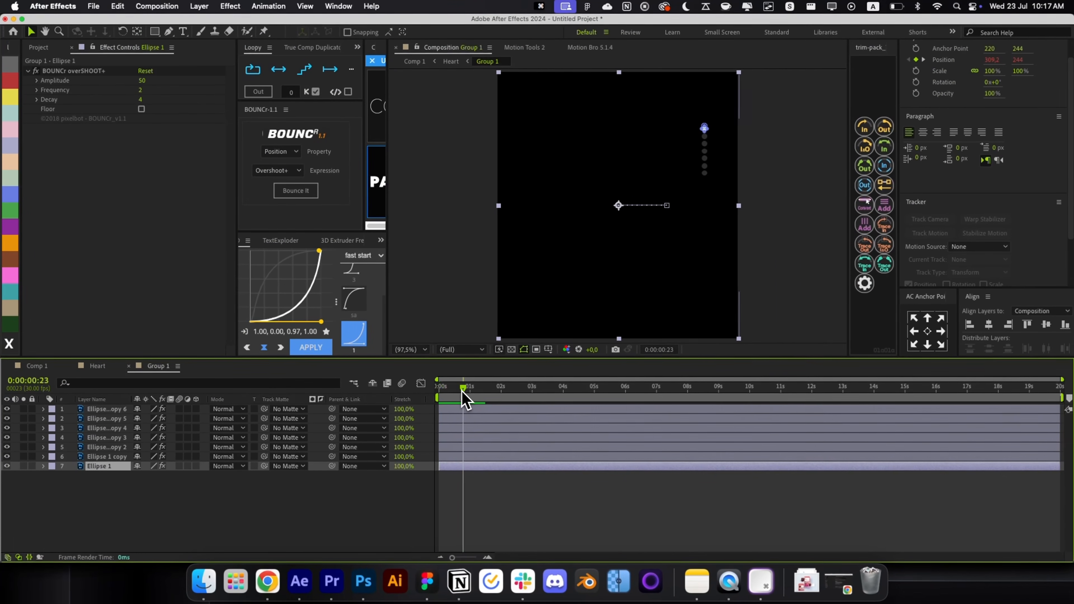
shift+click(457, 410)
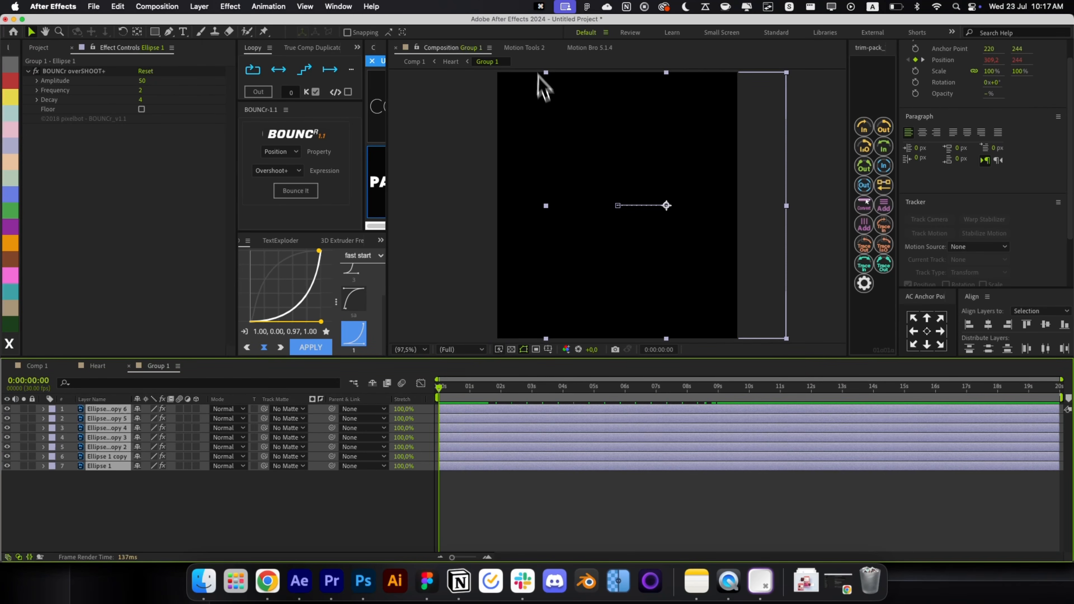
click(525, 47)
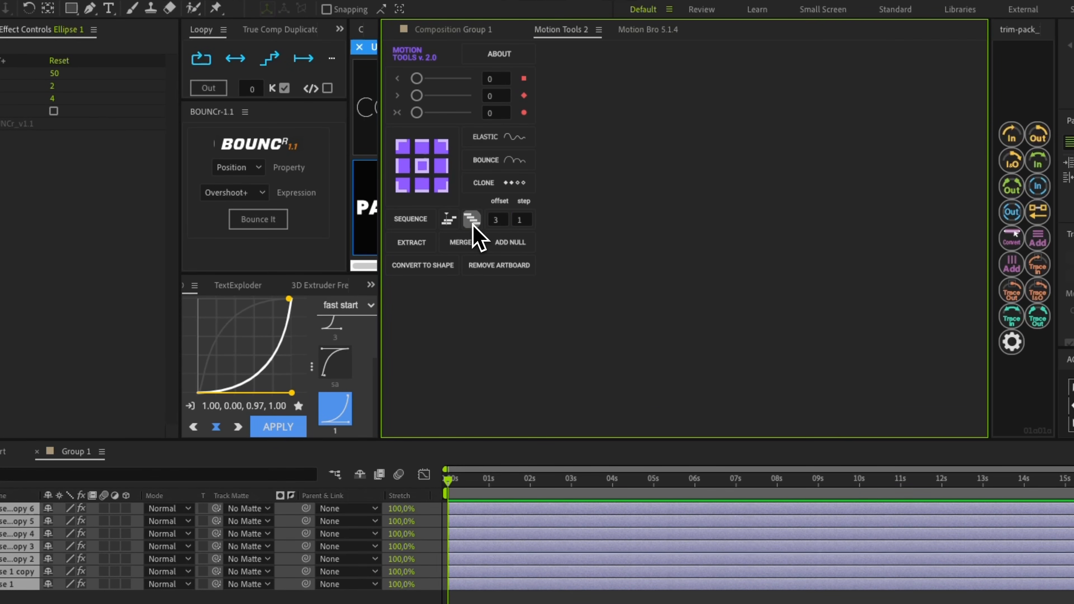
click(426, 223)
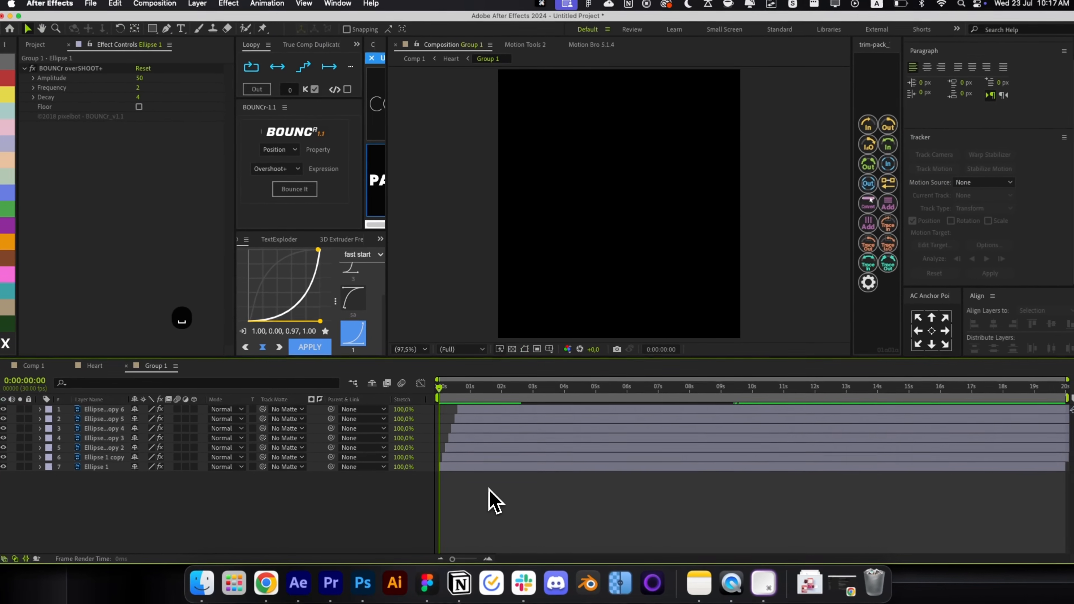
key(space)
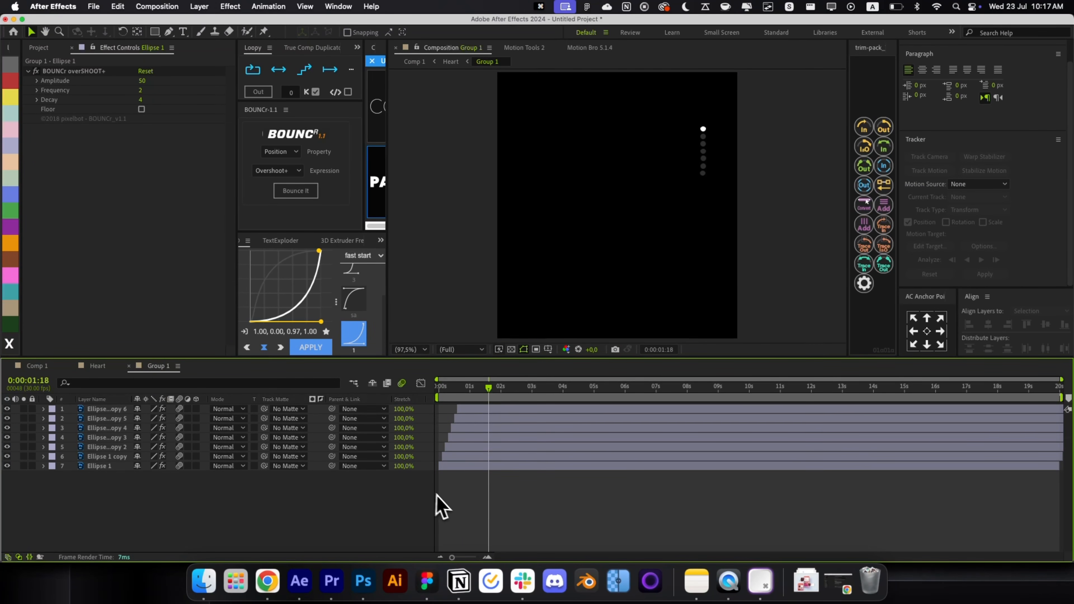
Step: Convert the 10:09, 71 BPM, BPM, 70 and Current Photoshop layers in the Heart composition to editable text
super+click(111, 428)
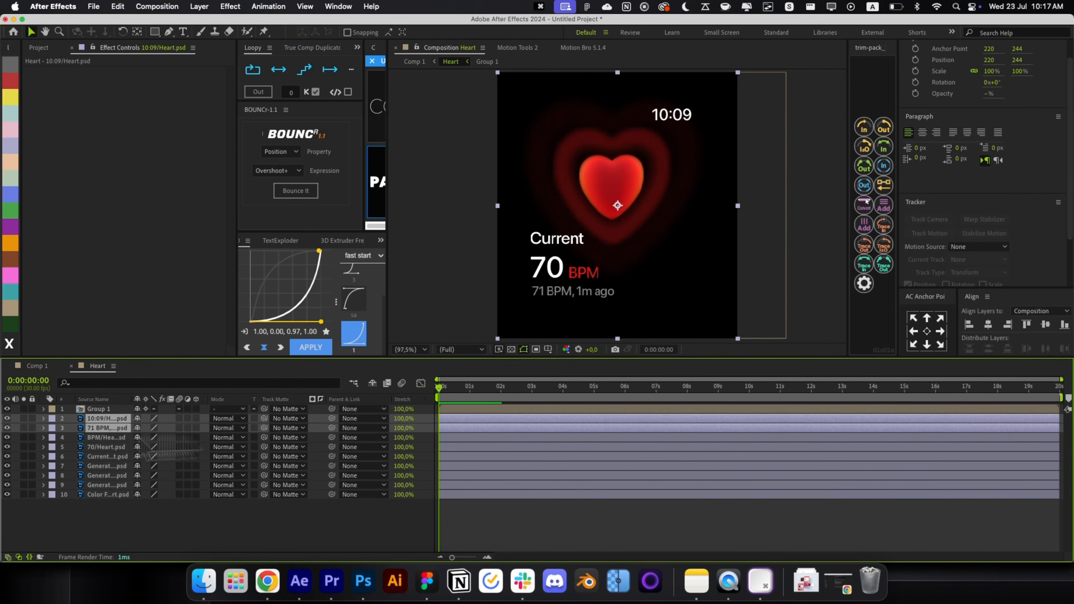
super+click(111, 438)
super+click(112, 447)
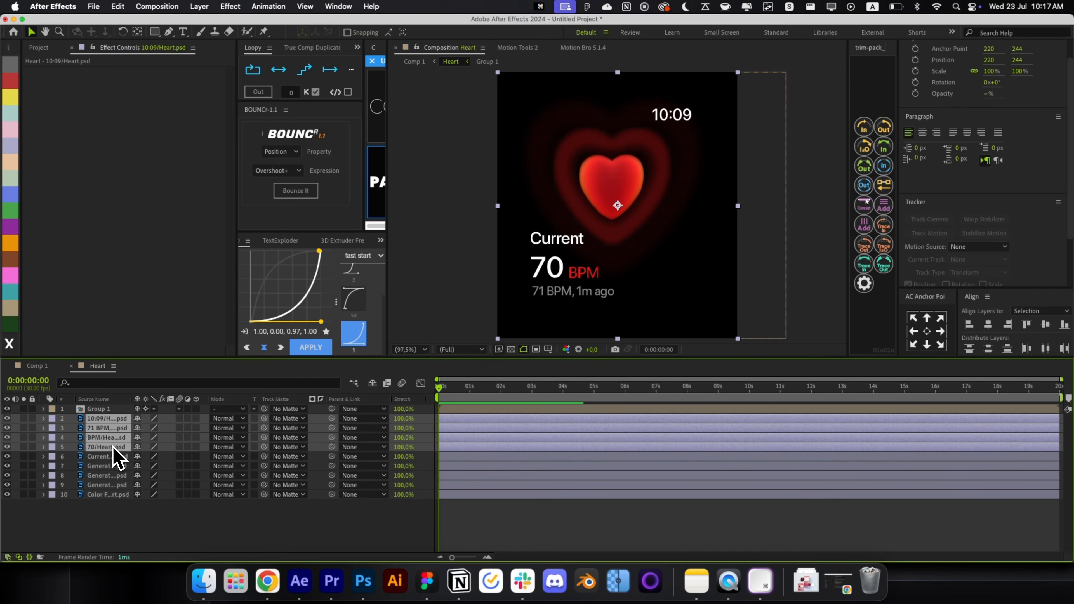
super+click(112, 456)
right_click(110, 449)
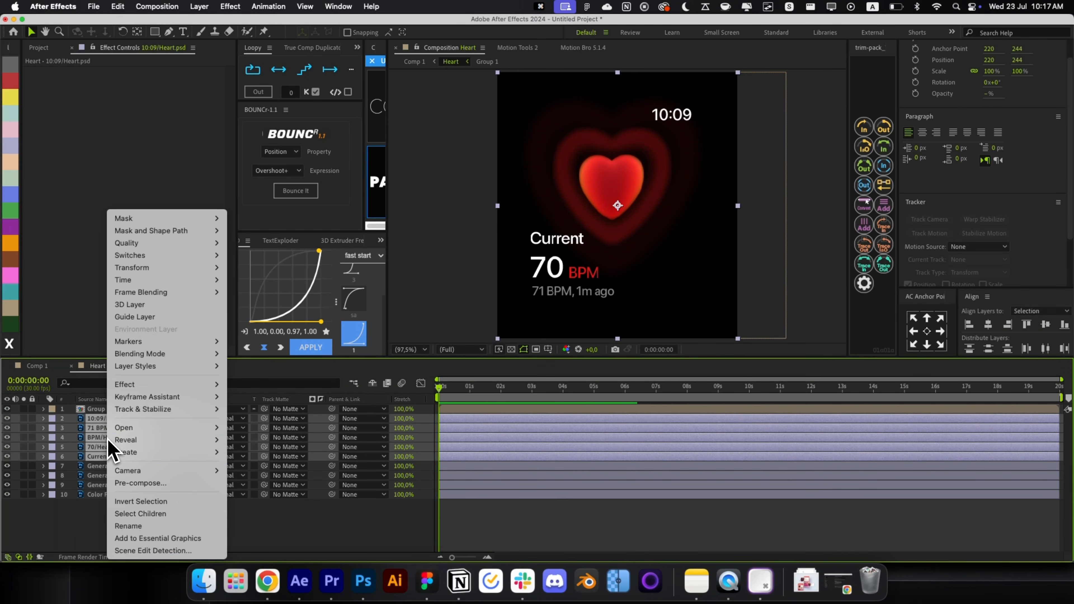
mouse_move(140, 454)
click(271, 454)
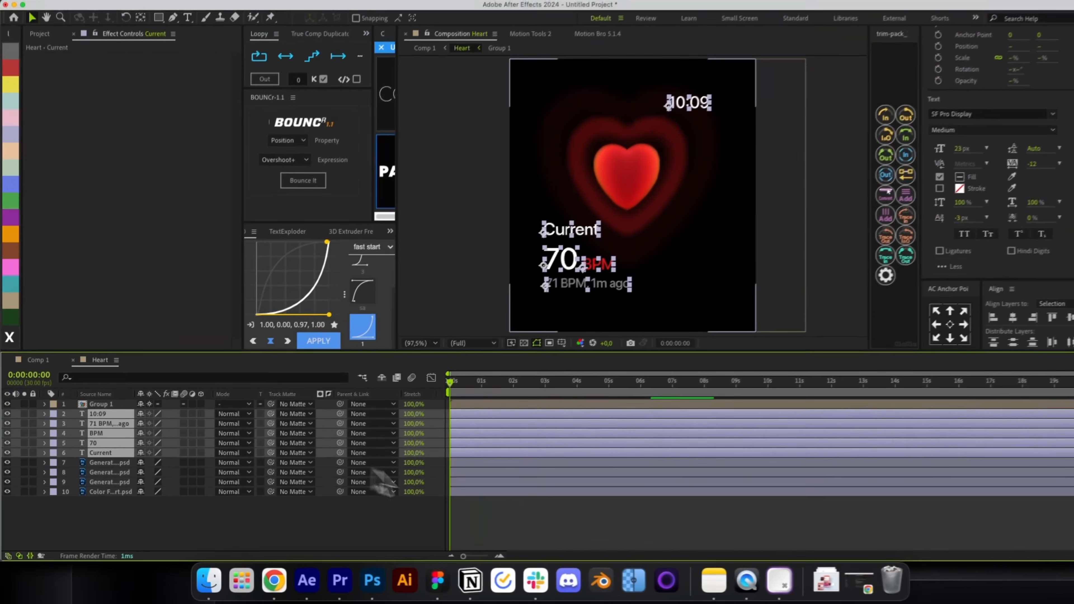
Step: Undo the last change and lock the Color Fill background layer
click(635, 510)
key(super+z)
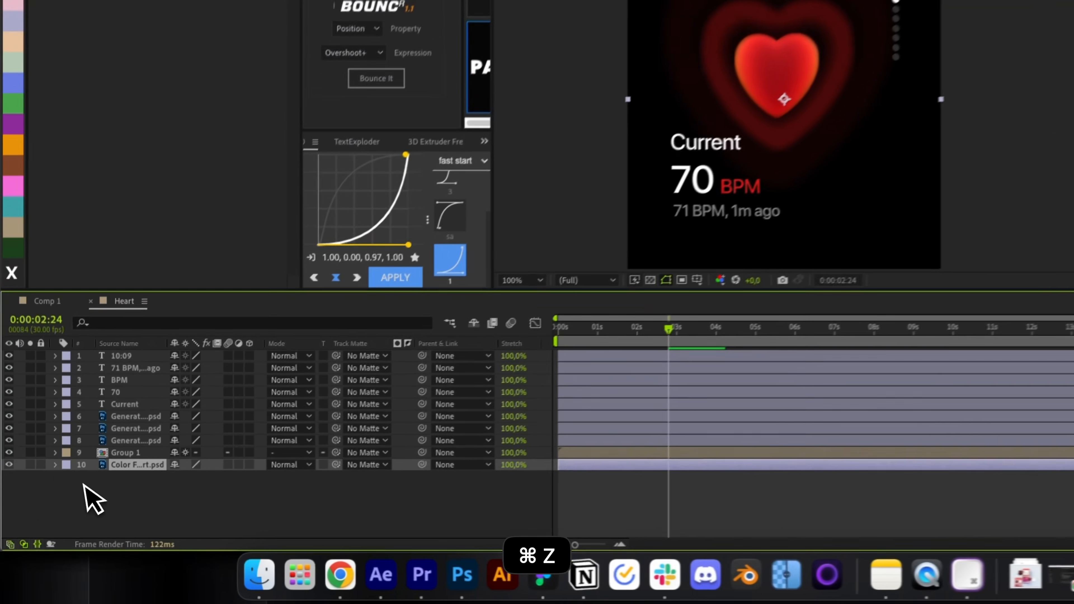
click(31, 494)
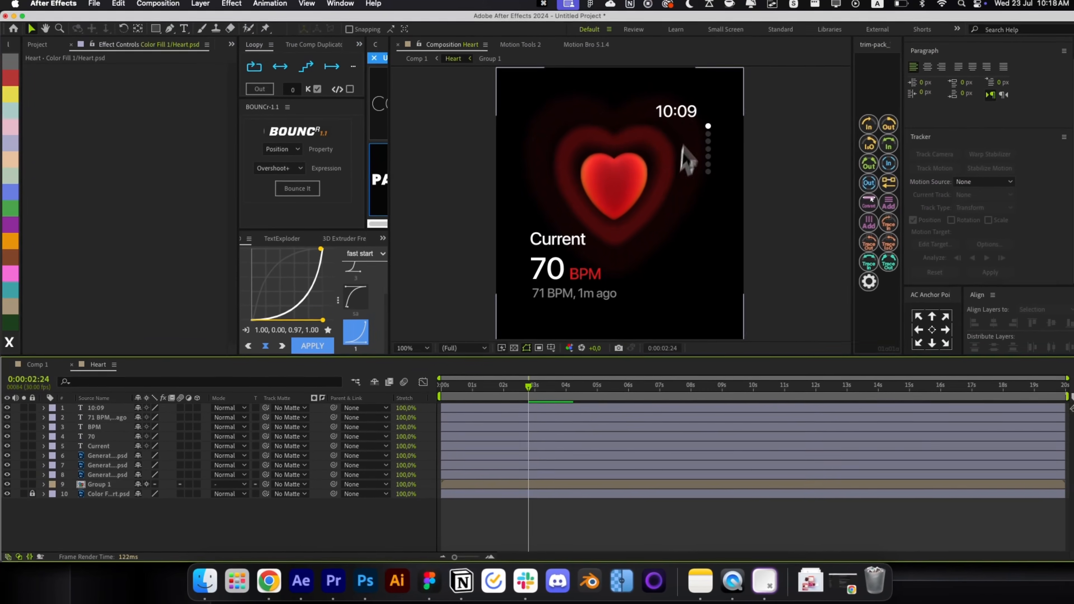
Step: Enlarge the 10:09 text to about 175% and place it above the dots at position 334, 72.6
click(678, 115)
scroll(678, 120, up, 2)
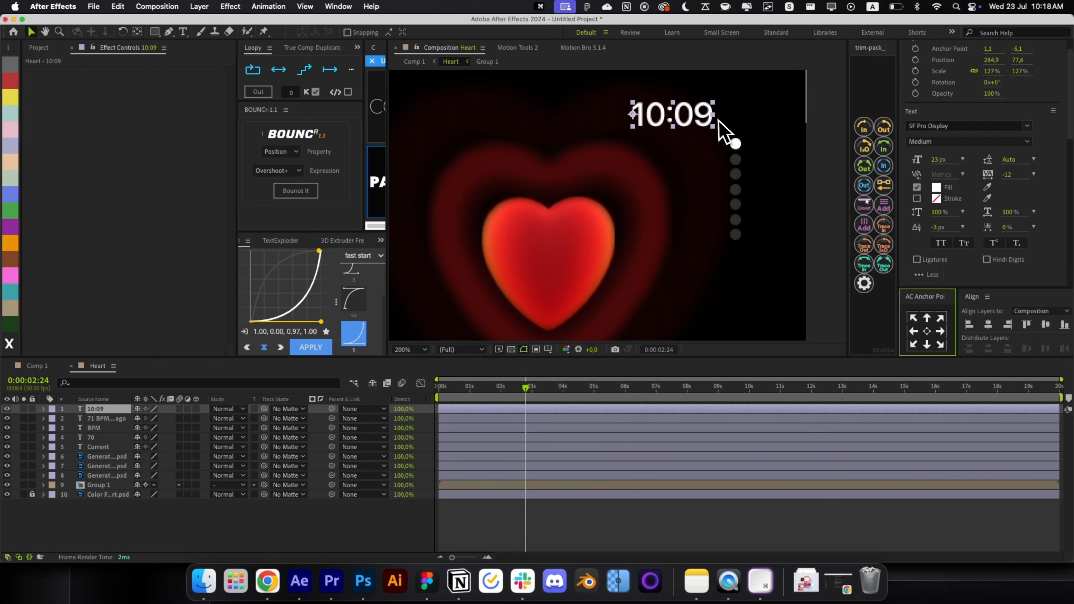
drag(719, 122, 725, 123)
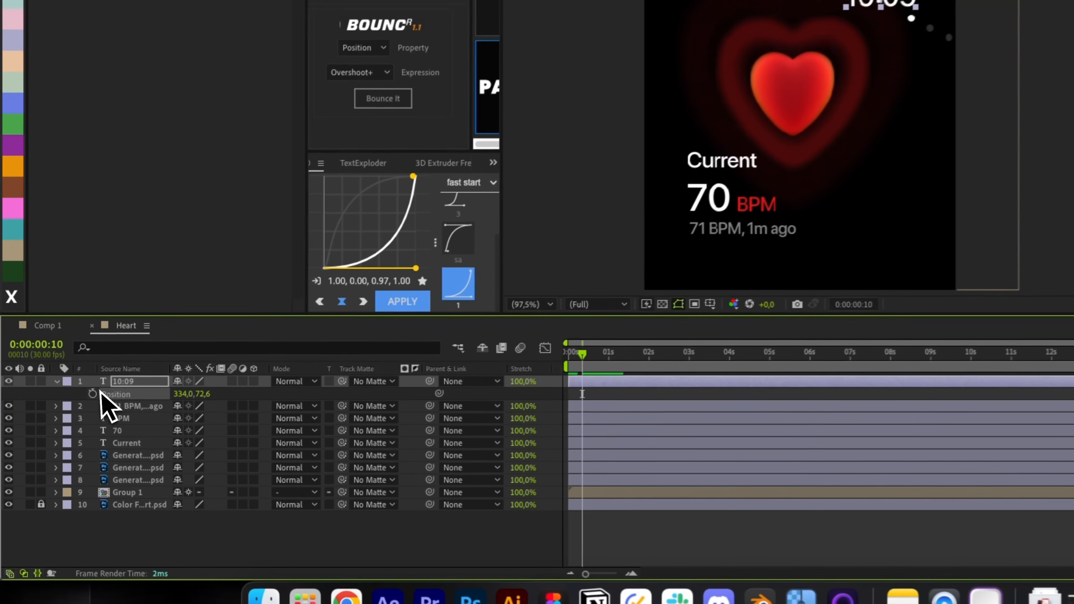
Step: Keyframe the 10:09 text's Position at frame 10, then move it above the composition to y -35.1 at frame 0
click(74, 414)
drag(449, 389, 445, 397)
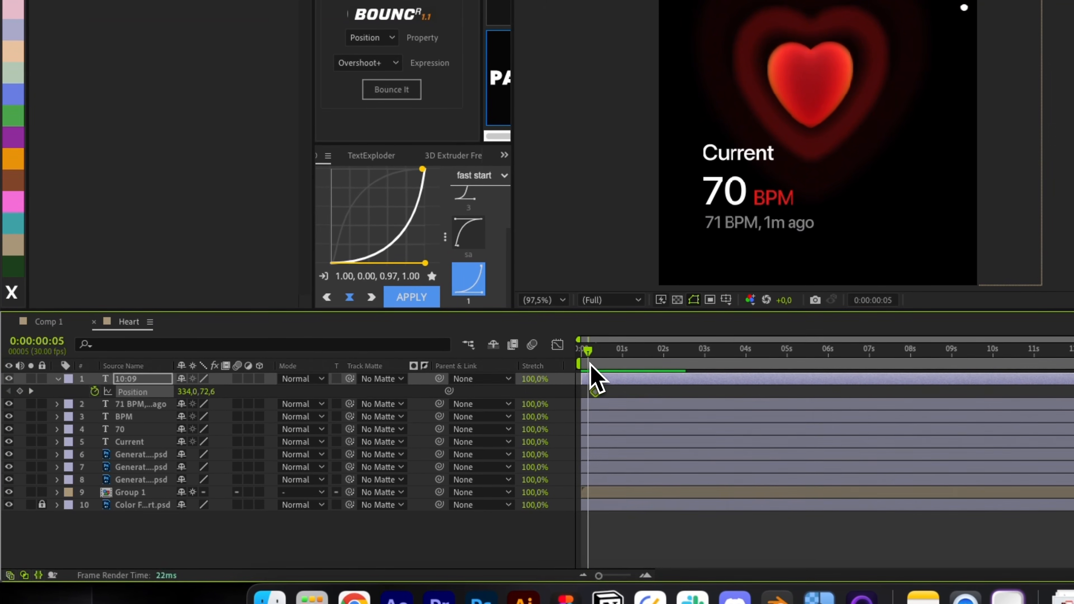
drag(590, 365, 581, 365)
drag(693, 103, 692, 26)
Step: Apply BOUNCr's Overshoot+ expression to the 10:09 text's Position keyframes and preview its drop-in
drag(404, 515, 357, 496)
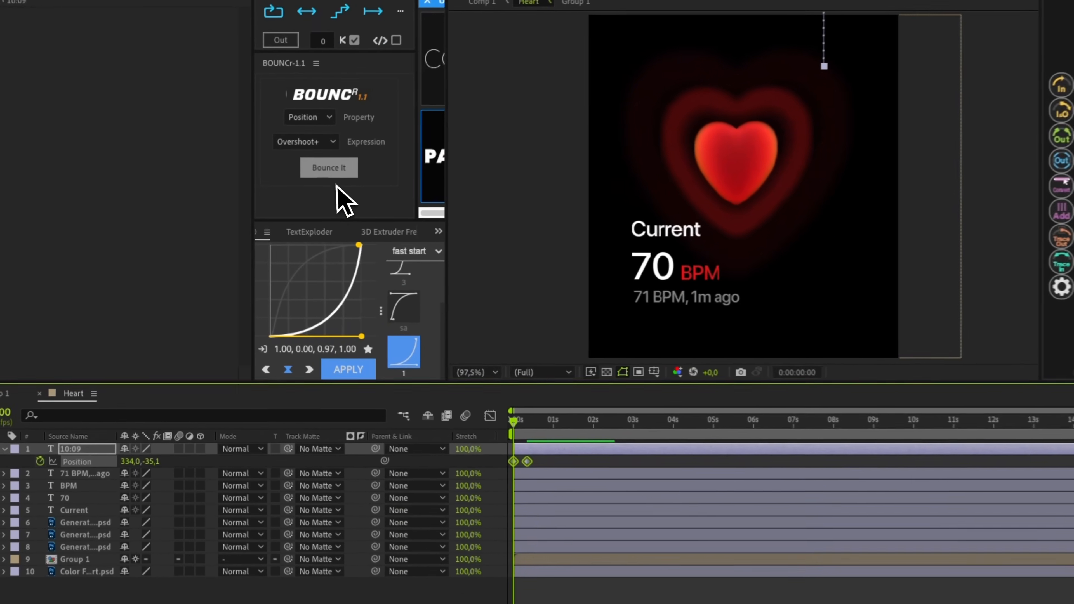
click(329, 171)
key(r)
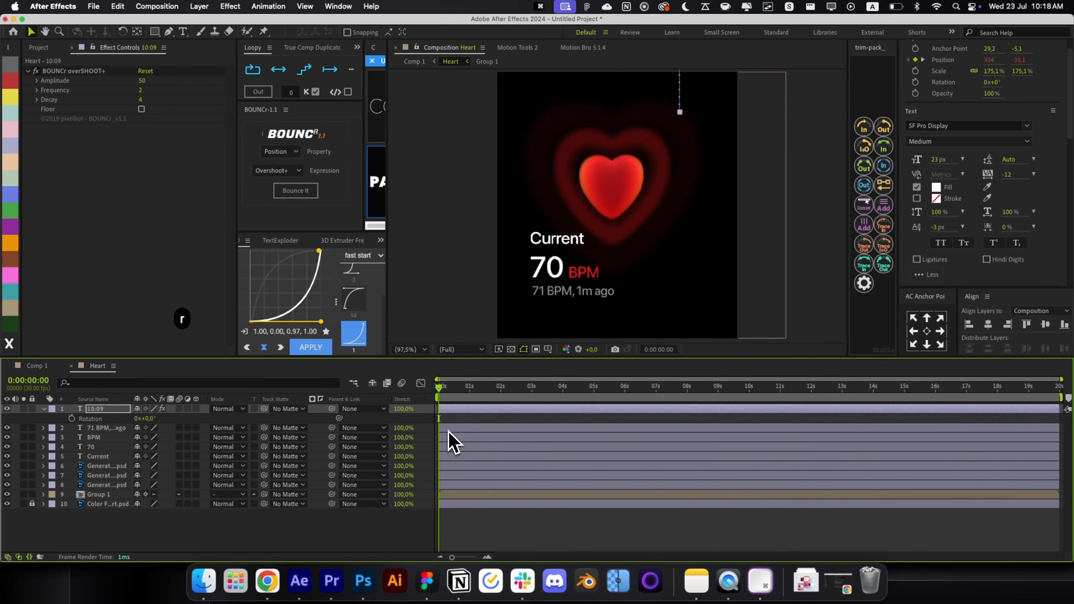
key(r)
key(space)
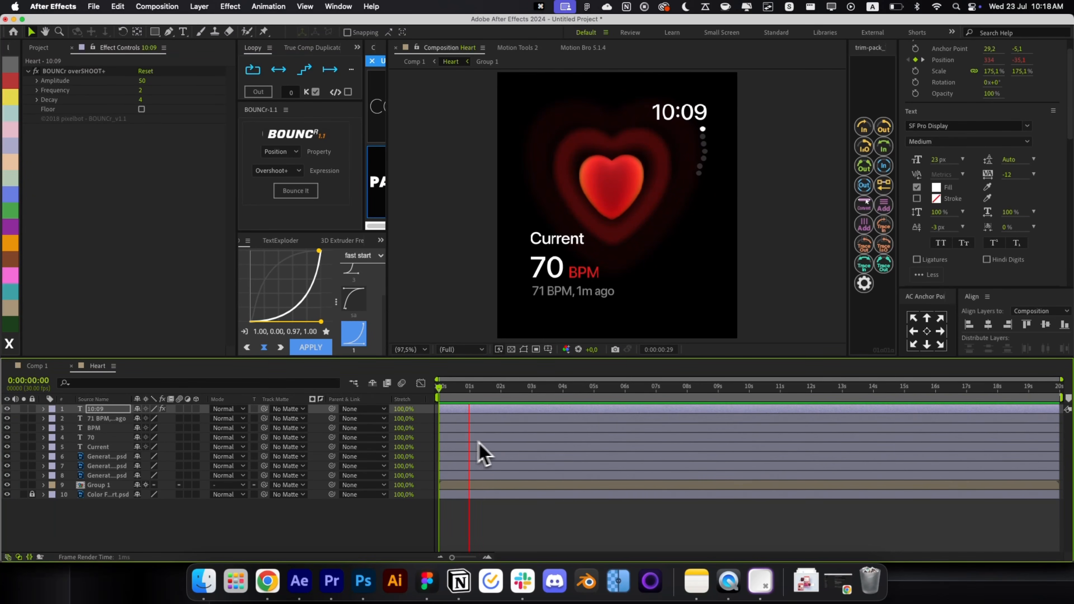
Step: Apply the Num effect to the 70 text layer
click(480, 439)
key(alt+space)
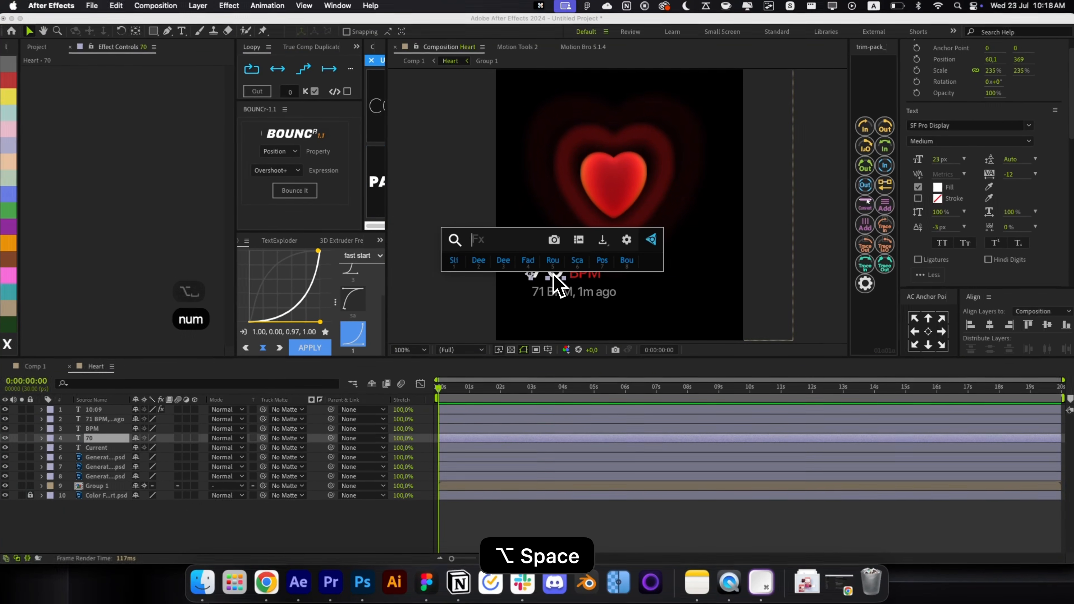
text(num)
key(Down)
key(Return)
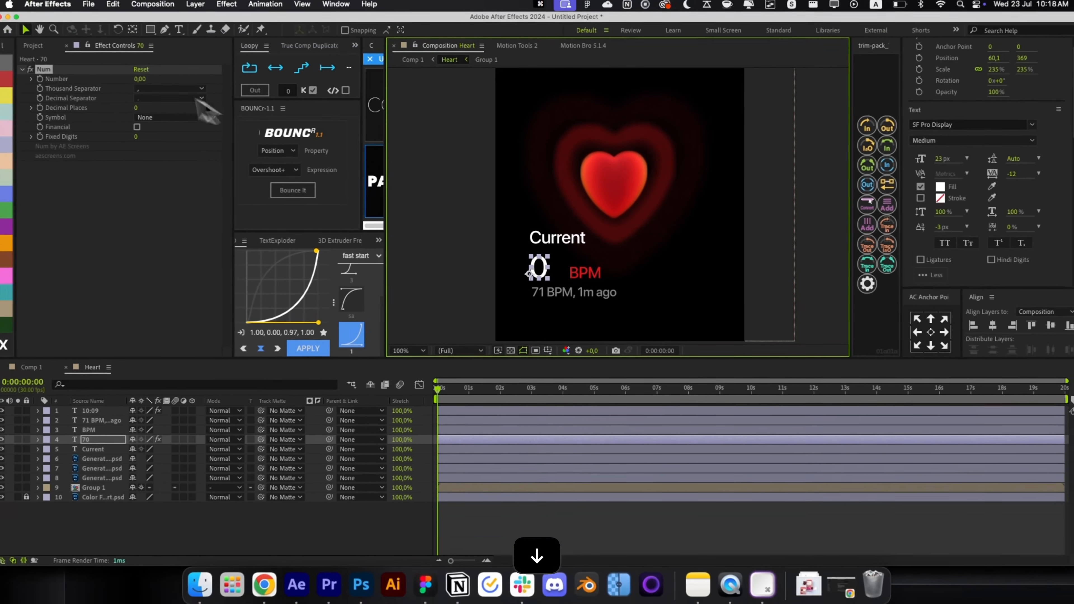
Step: Animate the Num effect's Number from 0 at the first frame to 70 at 0:00:01:14
click(140, 79)
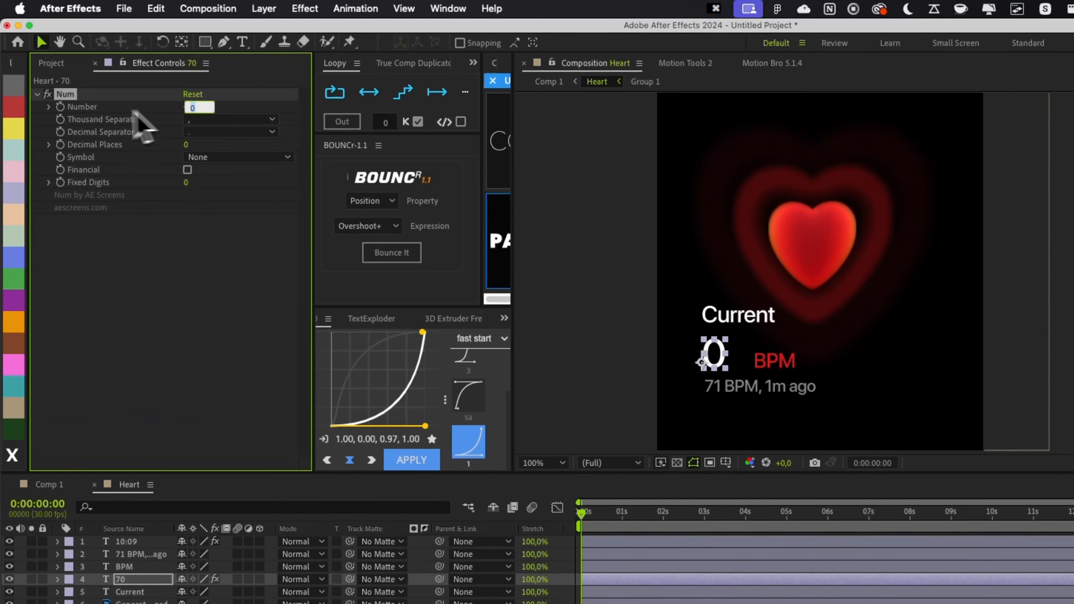
click(60, 107)
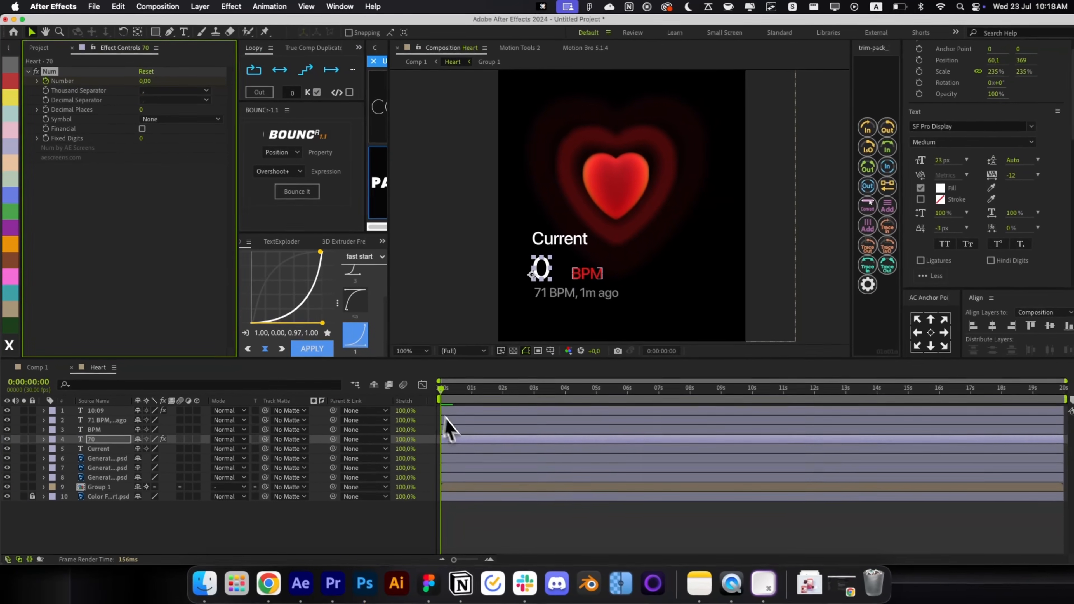
scroll(606, 540, up, 3)
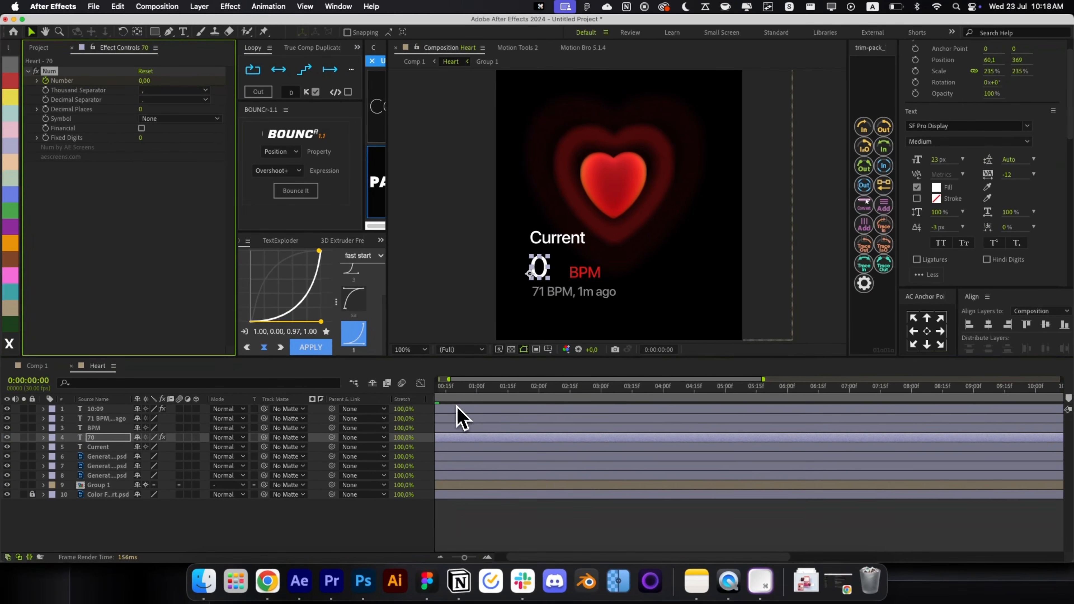
key(space)
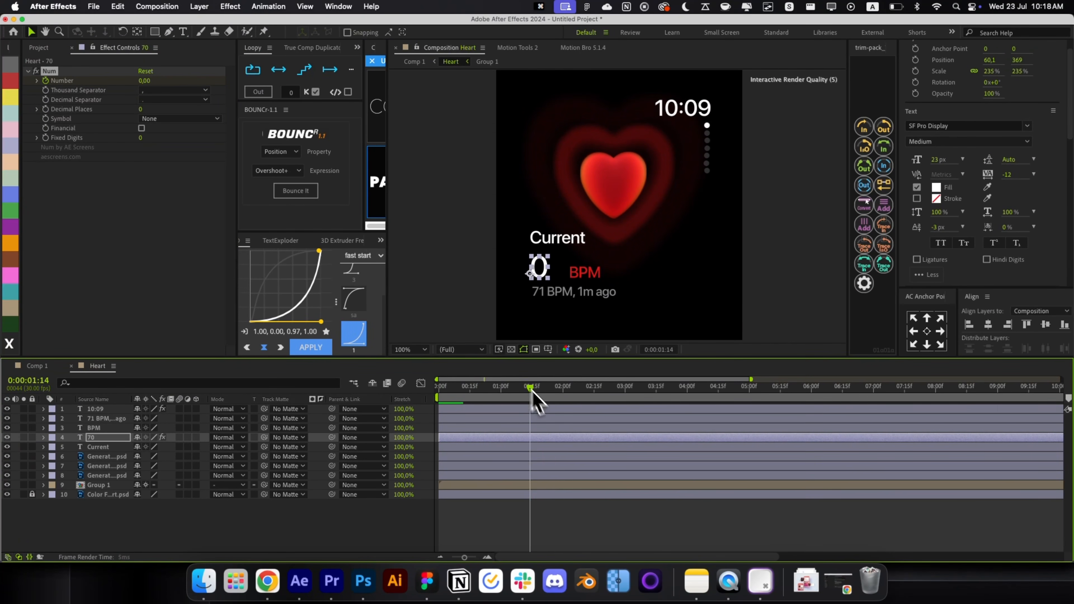
click(144, 80)
text(70)
key(Return)
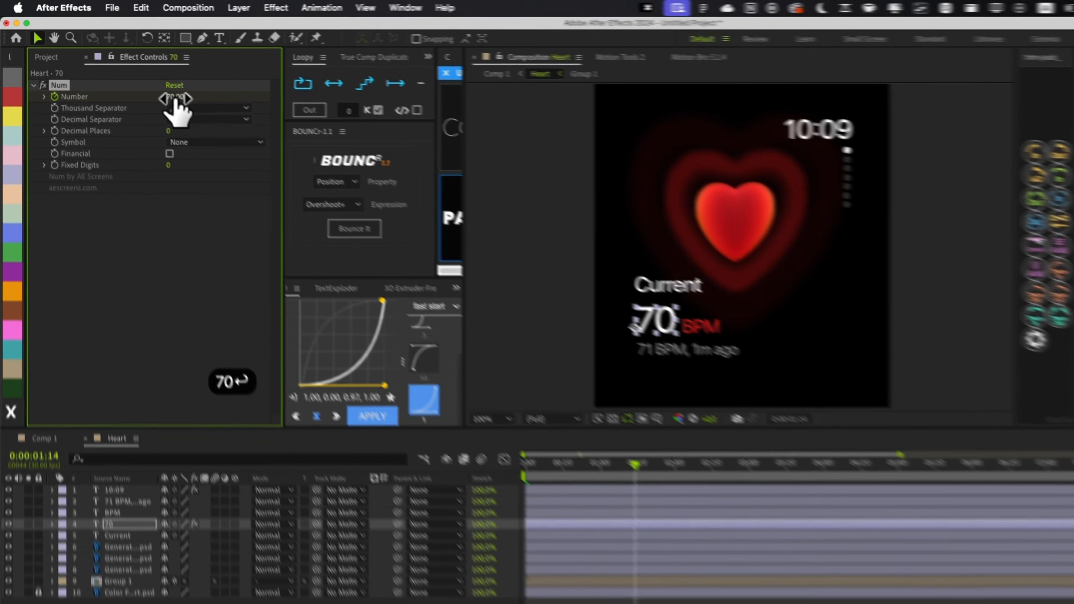
Step: Ease both Number keyframes of the 70 layer in the speed graph, bringing their speeds down to zero with extended handles
key(u)
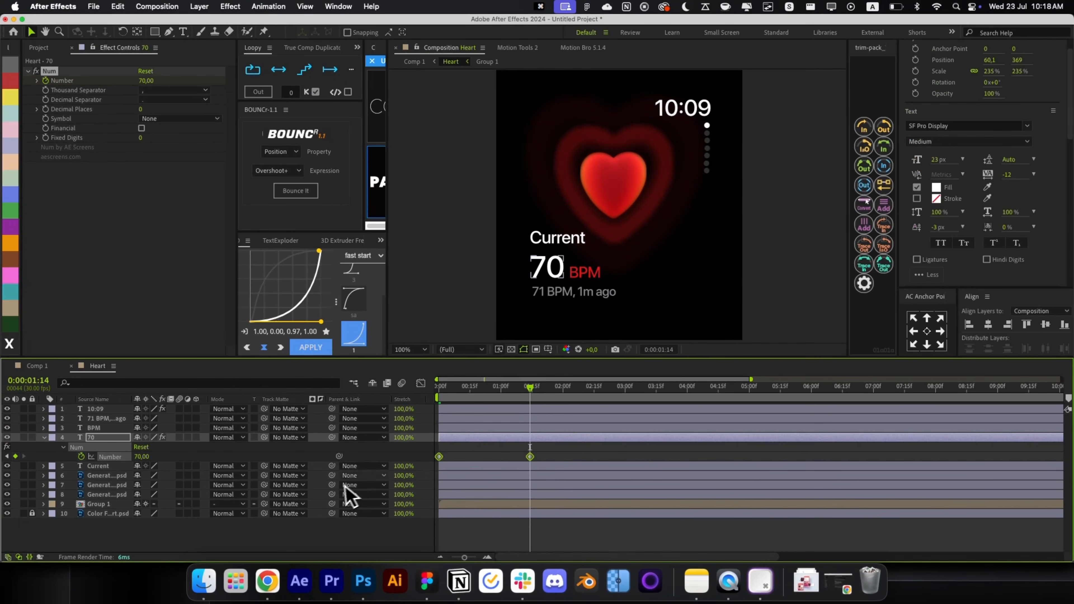
click(421, 383)
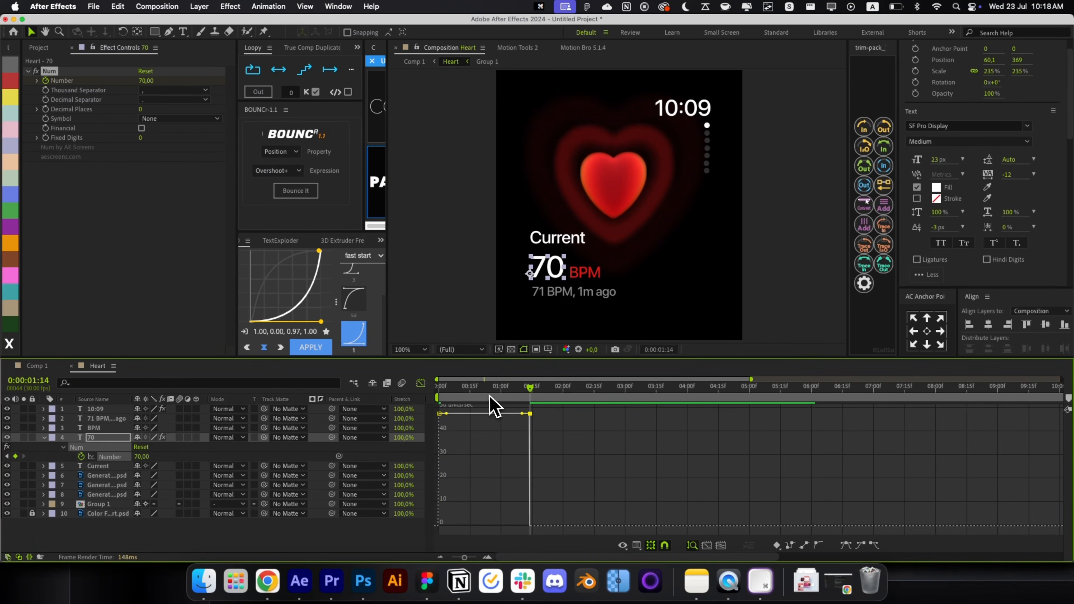
drag(523, 416, 509, 532)
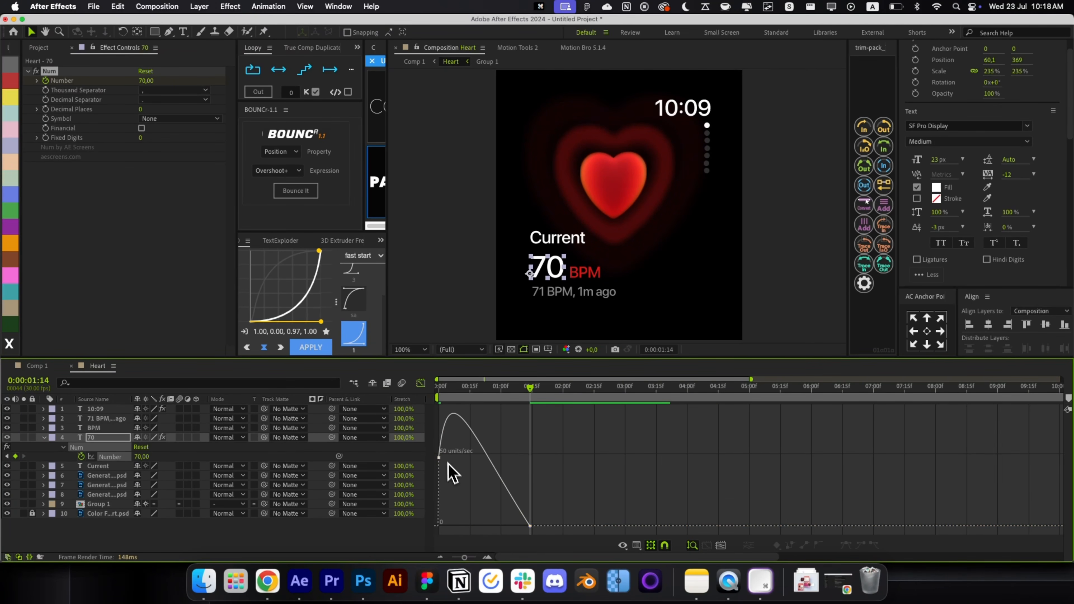
drag(447, 458, 459, 504)
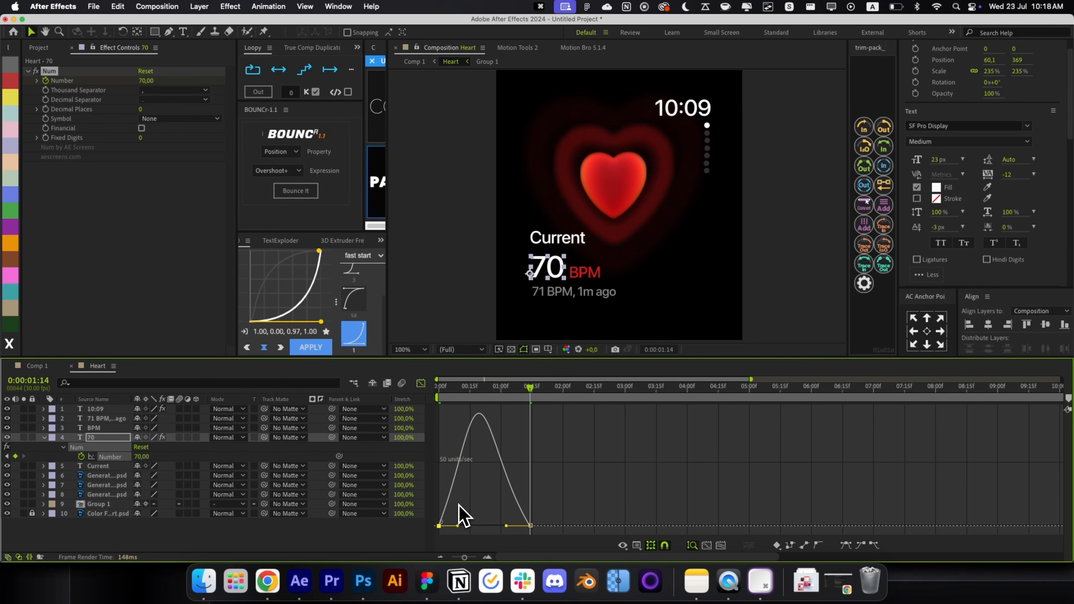
Step: Preview the 70 layer's eased count-up from the first frame and enable motion blur for the layers and the composition
click(421, 384)
drag(478, 390, 431, 434)
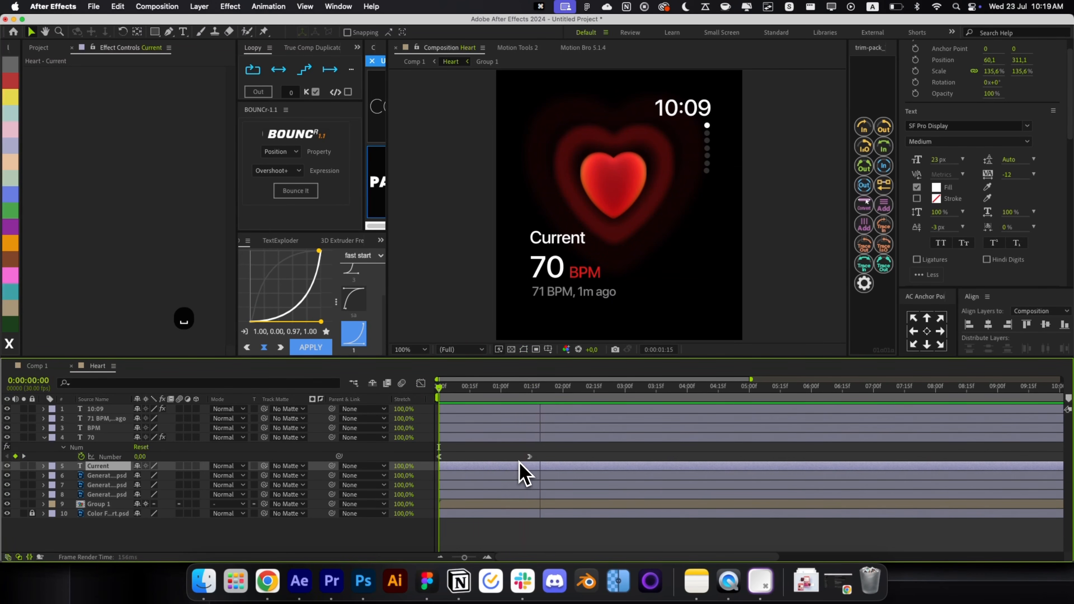
key(space)
click(508, 450)
key(r)
key(r)
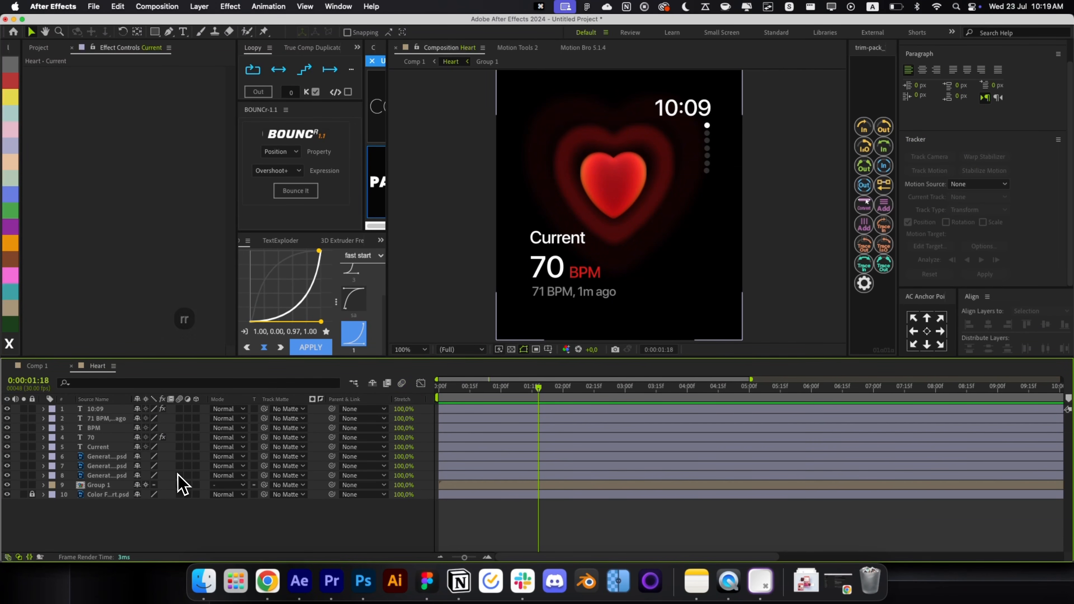
Step: Trim the BPM text layer so that it starts at 0:00:00:06
click(583, 283)
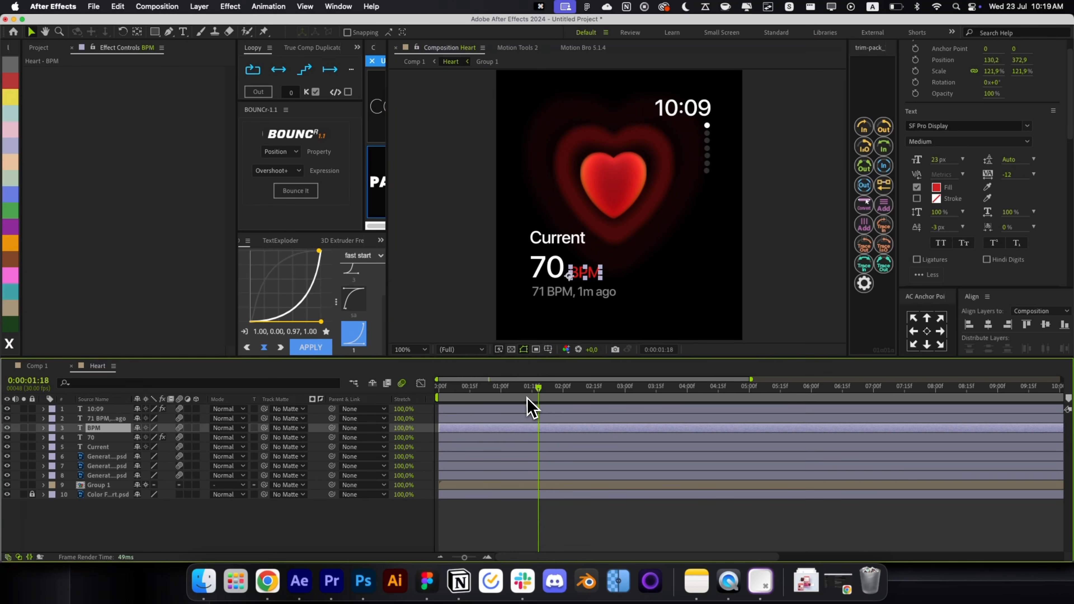
drag(501, 409, 512, 409)
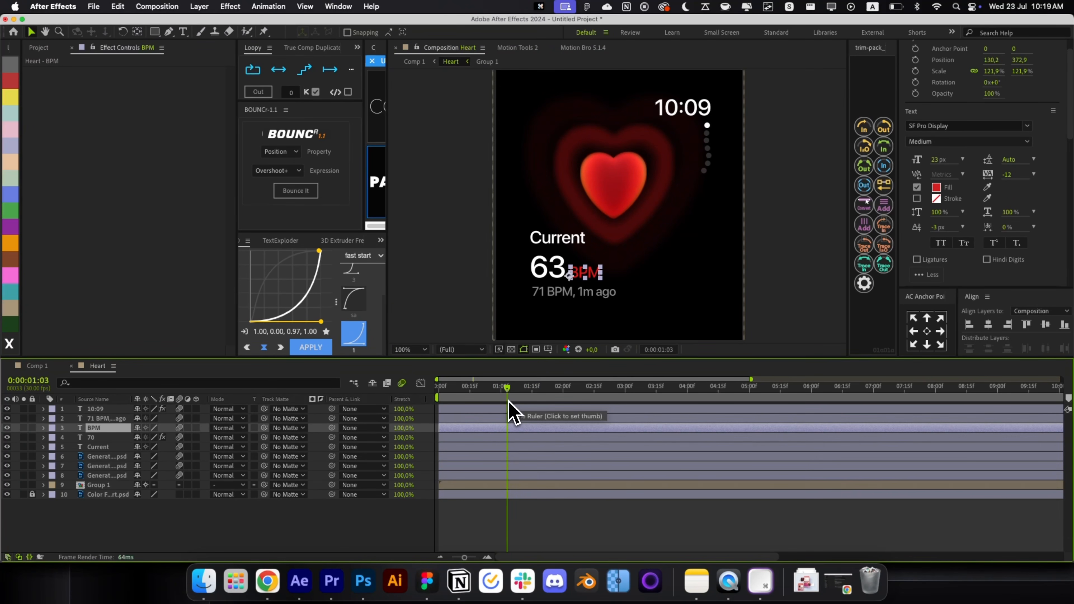
key(super+Right)
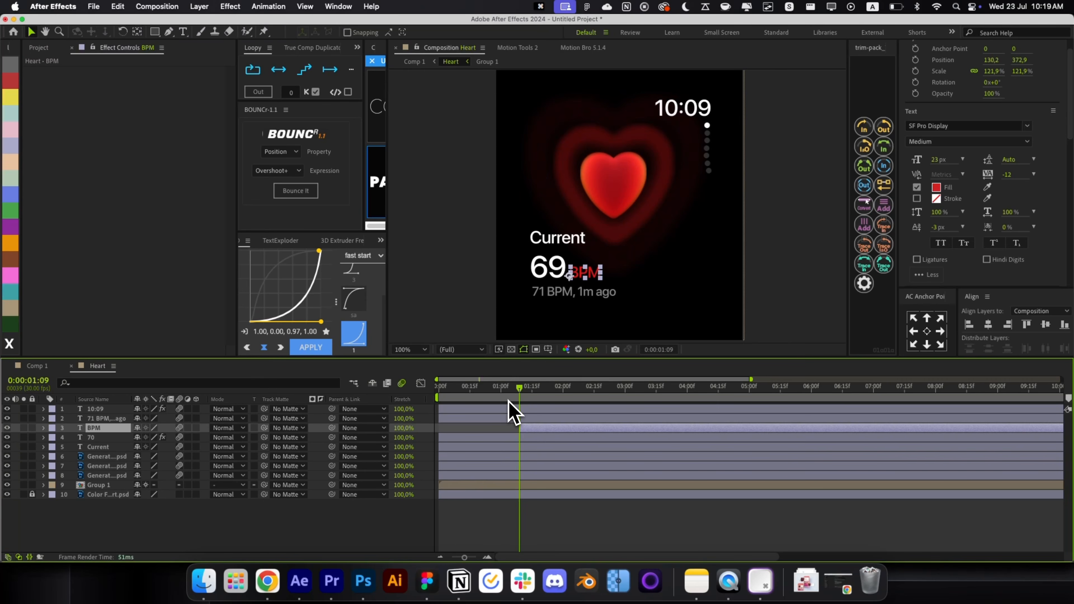
drag(507, 395, 453, 398)
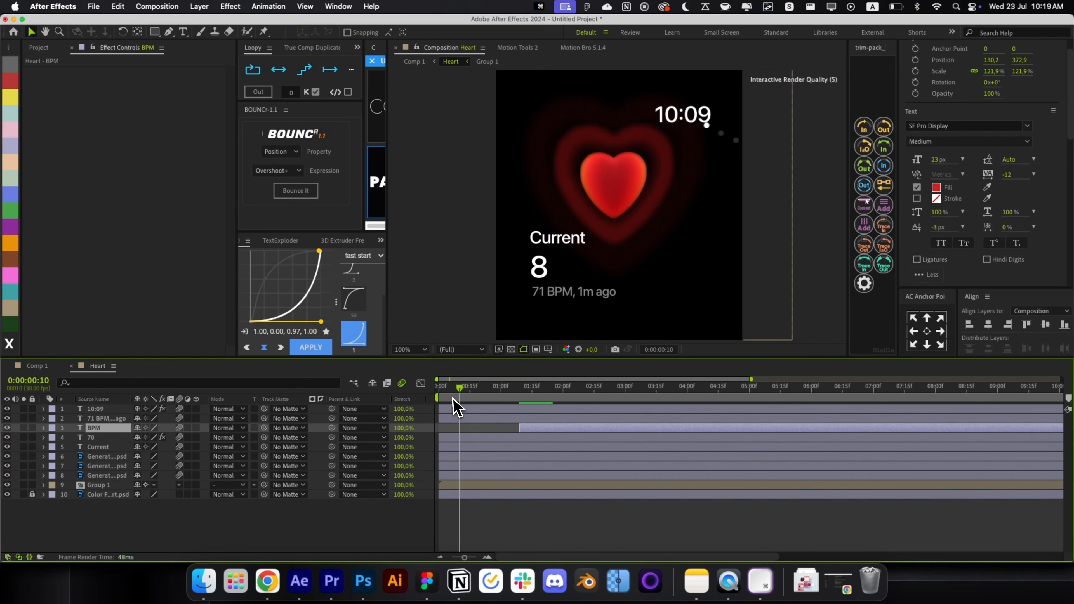
key(alt+bracketleft)
key(alt+space)
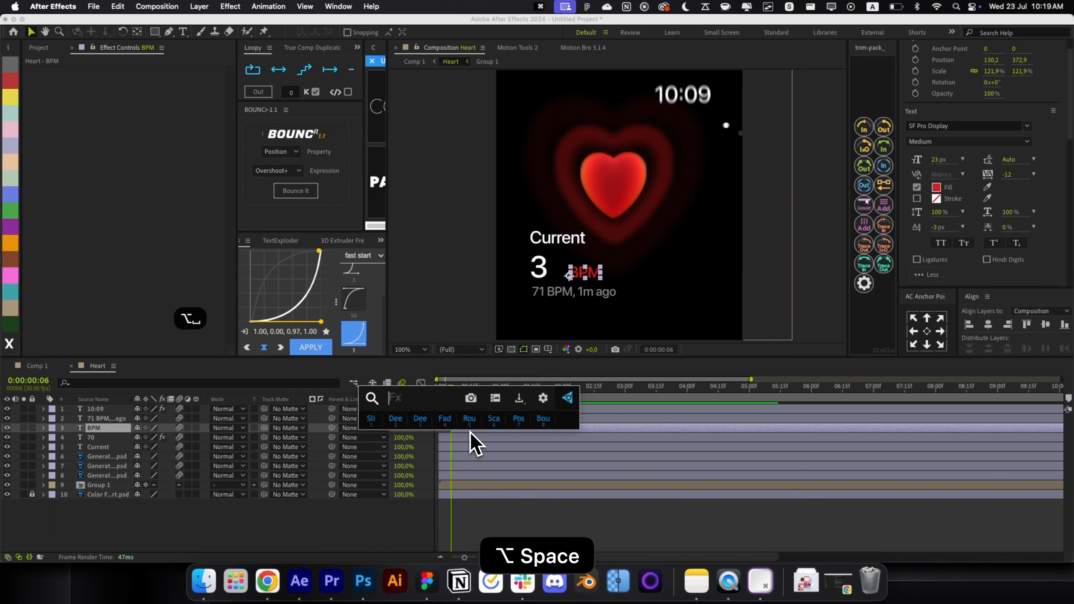
text(left)
key(Return)
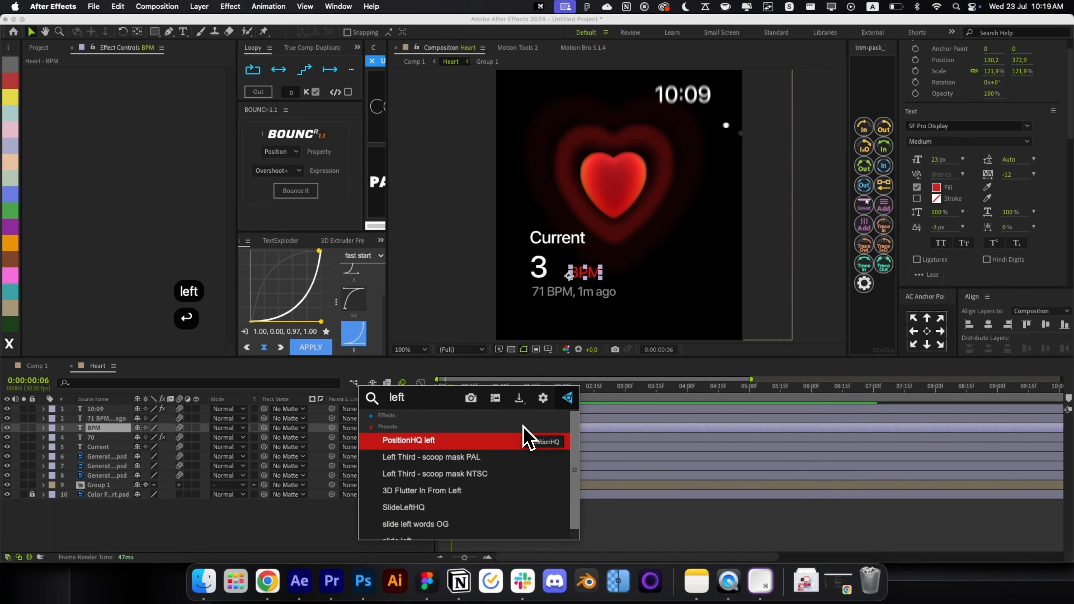
key(space)
click(520, 529)
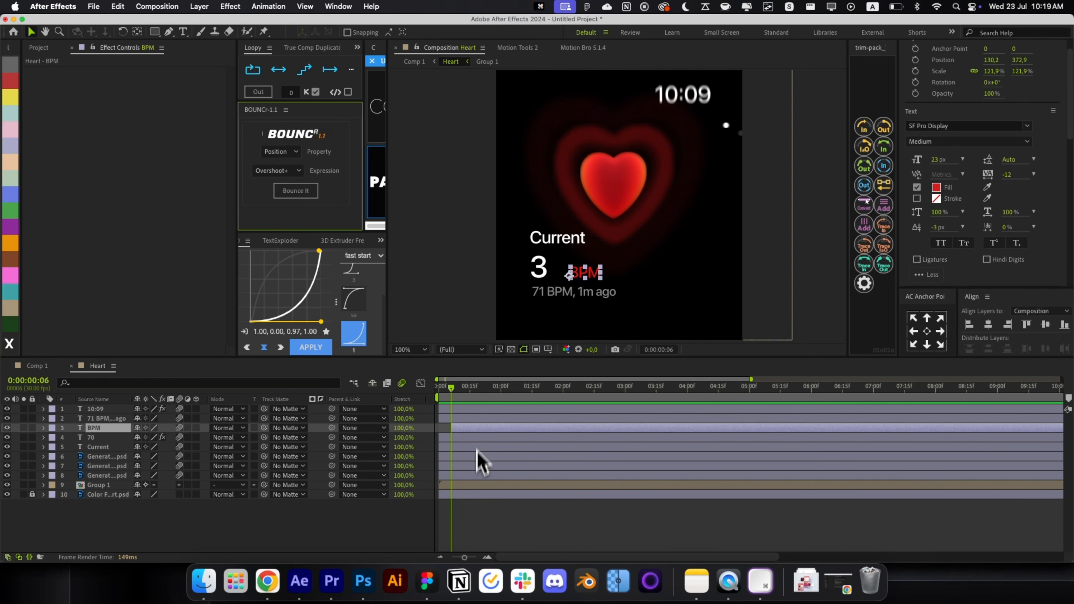
Step: Apply the saved Bou preset from quick slot 8 to the BPM text and preview its entrance
key(alt+space)
text(b)
key(BackSpace)
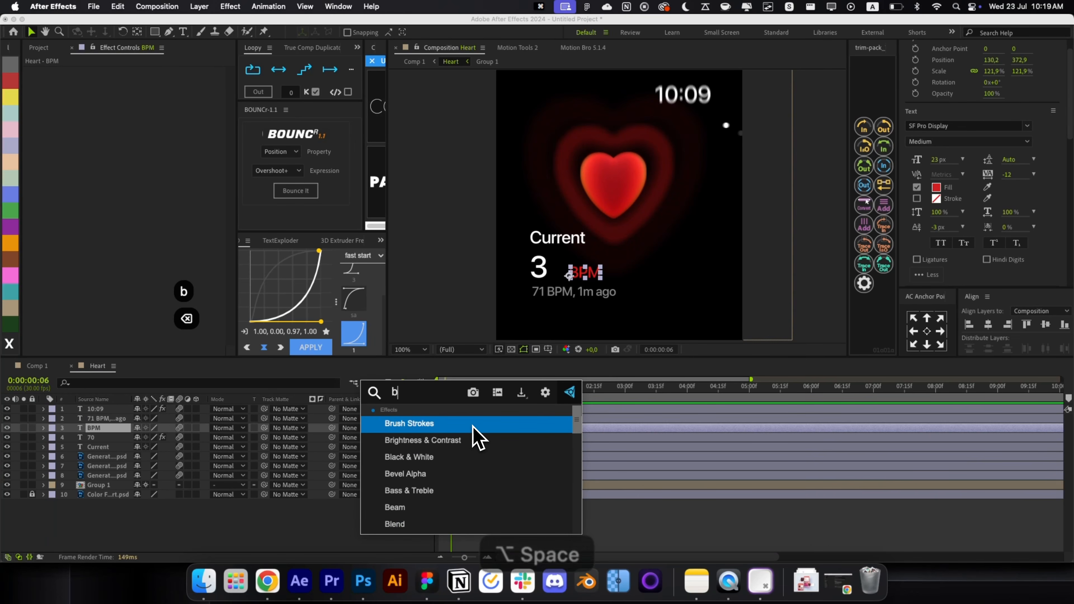
key(8)
key(space)
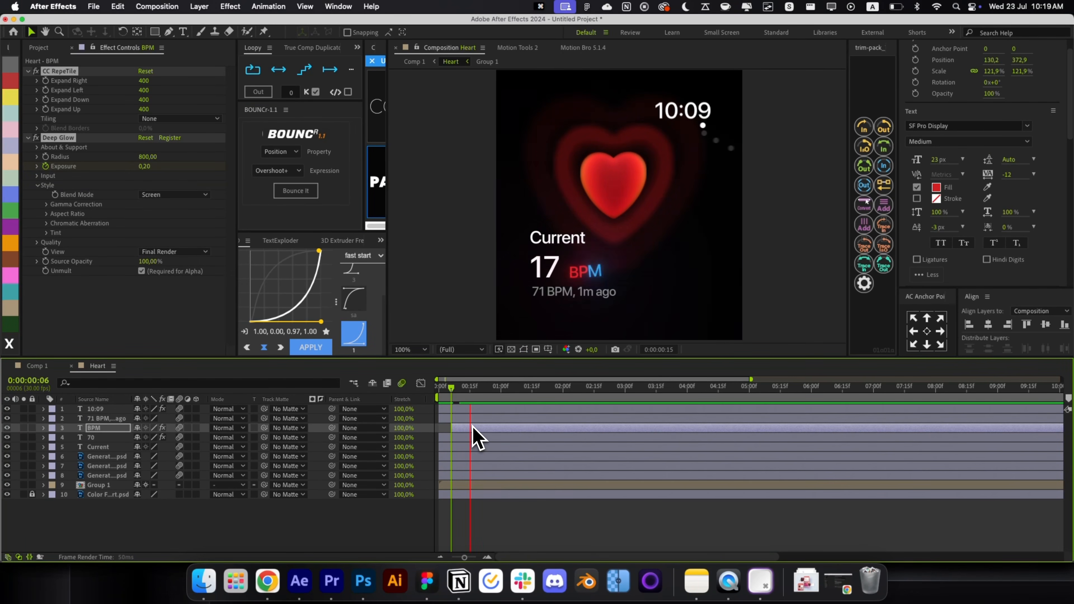
Step: Make the "71 BPM, 1m ago" text layer start at 0:00:00:18
click(554, 291)
click(493, 387)
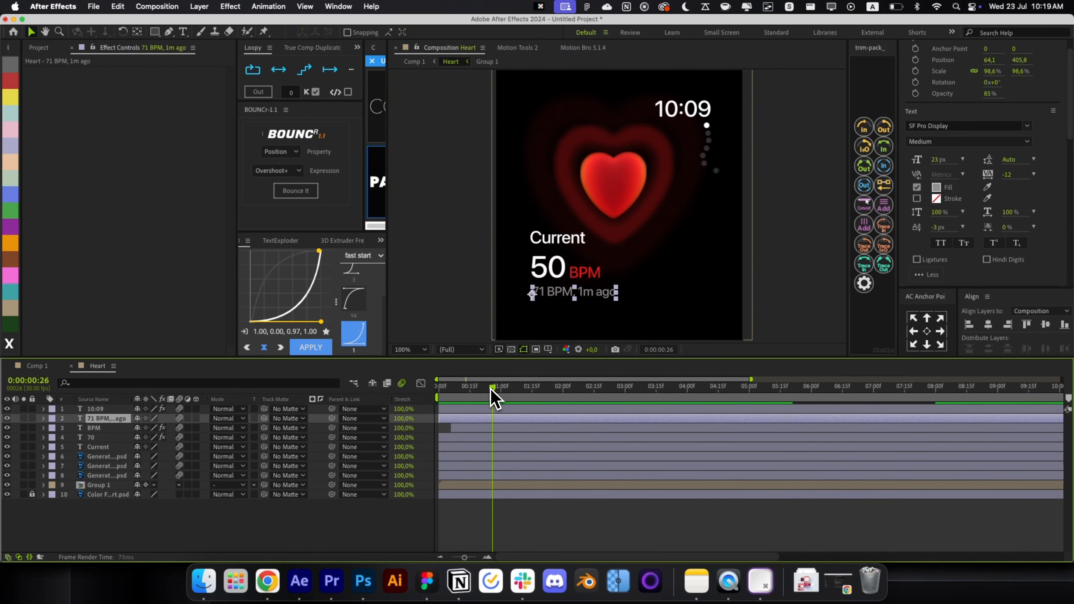
drag(480, 389, 475, 389)
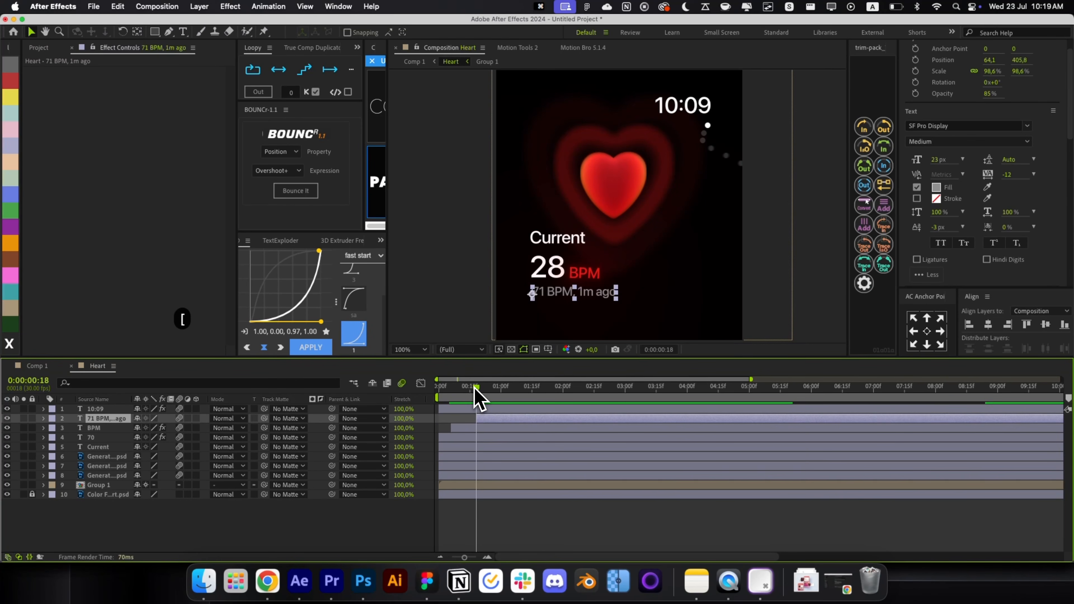
Step: Open the Presetify script and apply its horizontal slide-in text preset to the "71 BPM, 1m ago" layer
click(316, 5)
mouse_move(338, 6)
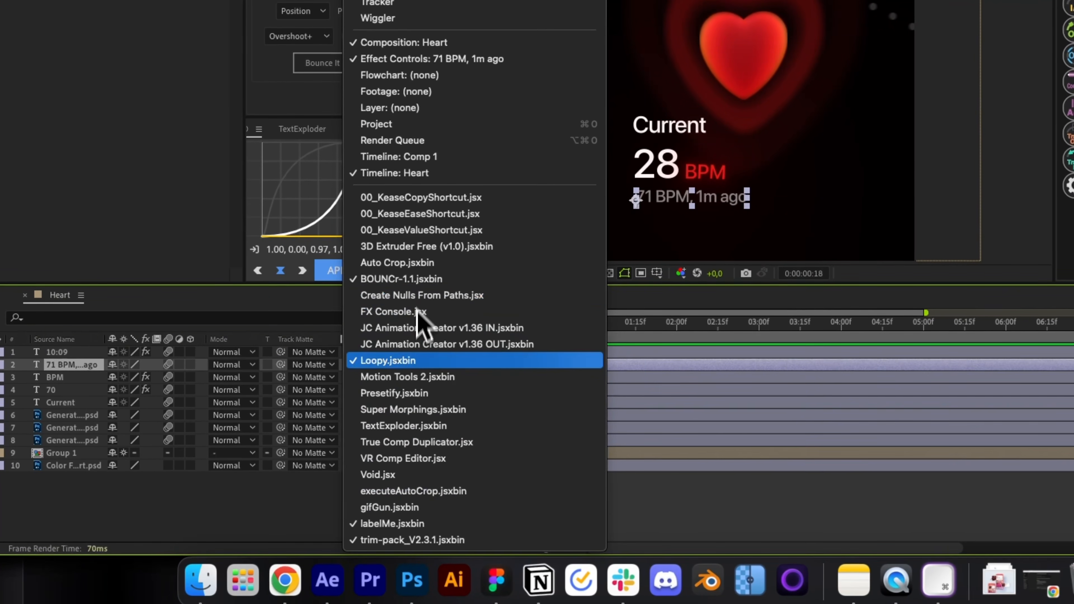
click(417, 395)
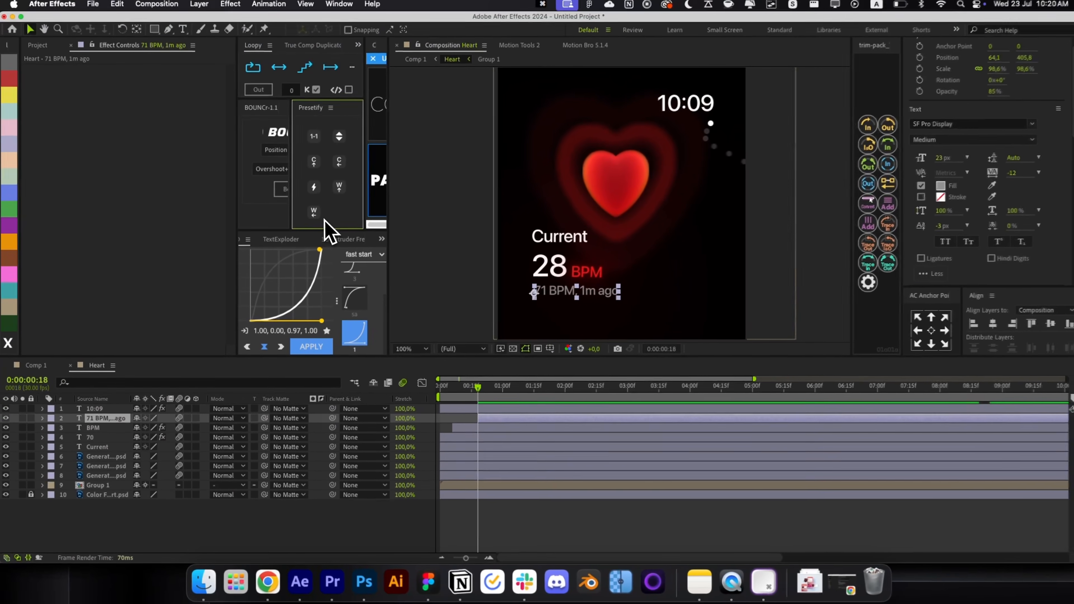
click(337, 125)
Step: Bring the second Range Selector Offset keyframe of the "71 BPM, 1m ago" layer closer to the first and shift the layer slightly earlier
key(u)
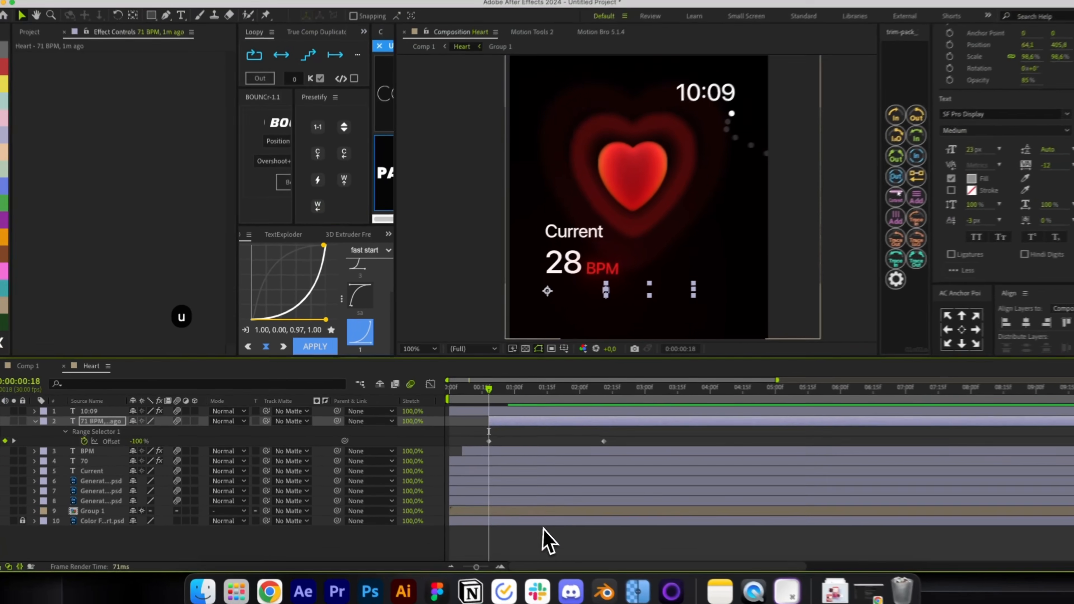
drag(585, 440, 505, 440)
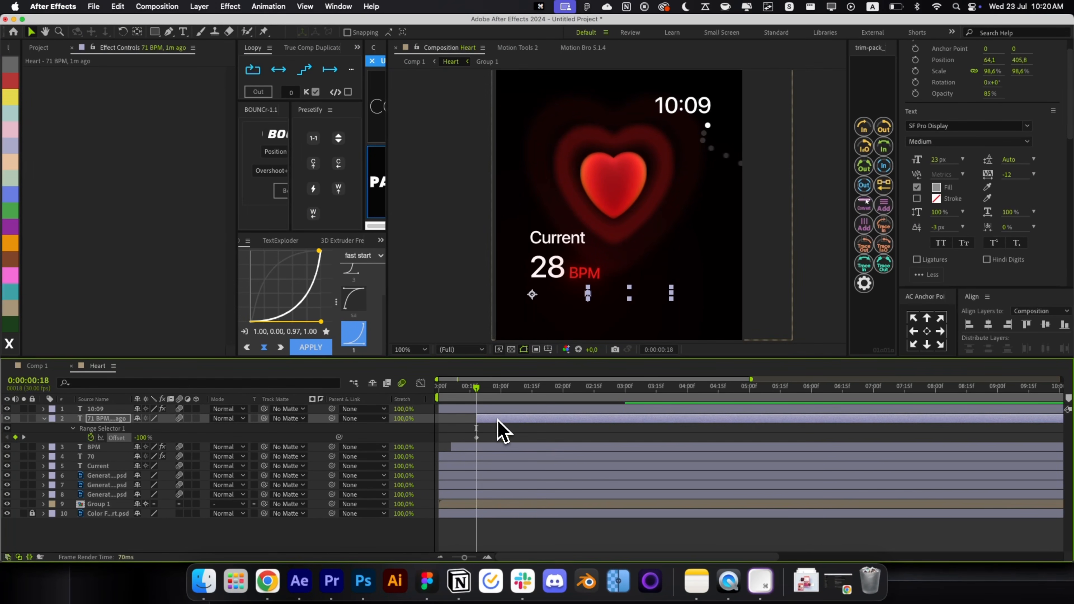
drag(468, 397, 499, 409)
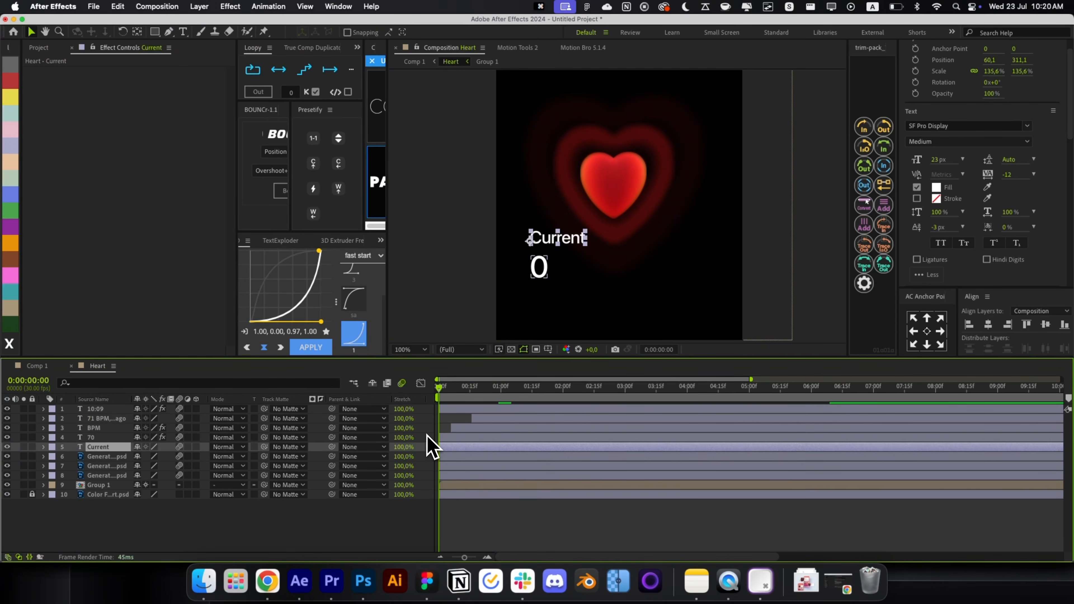
Step: Apply the saved Pos preset to the Current text at the first frame and preview its entrance
key(alt+space)
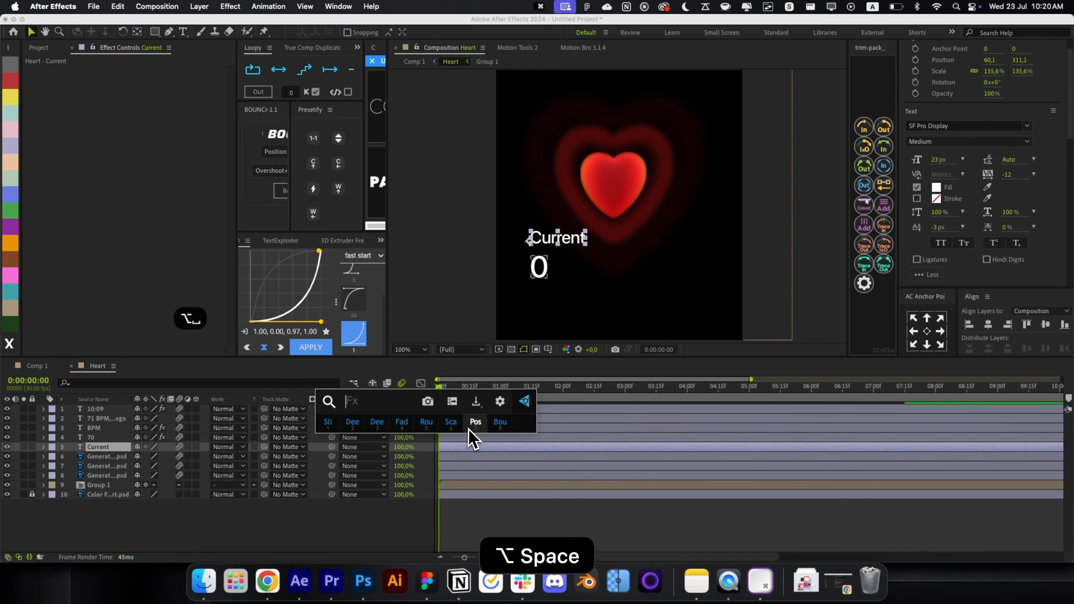
click(469, 425)
key(space)
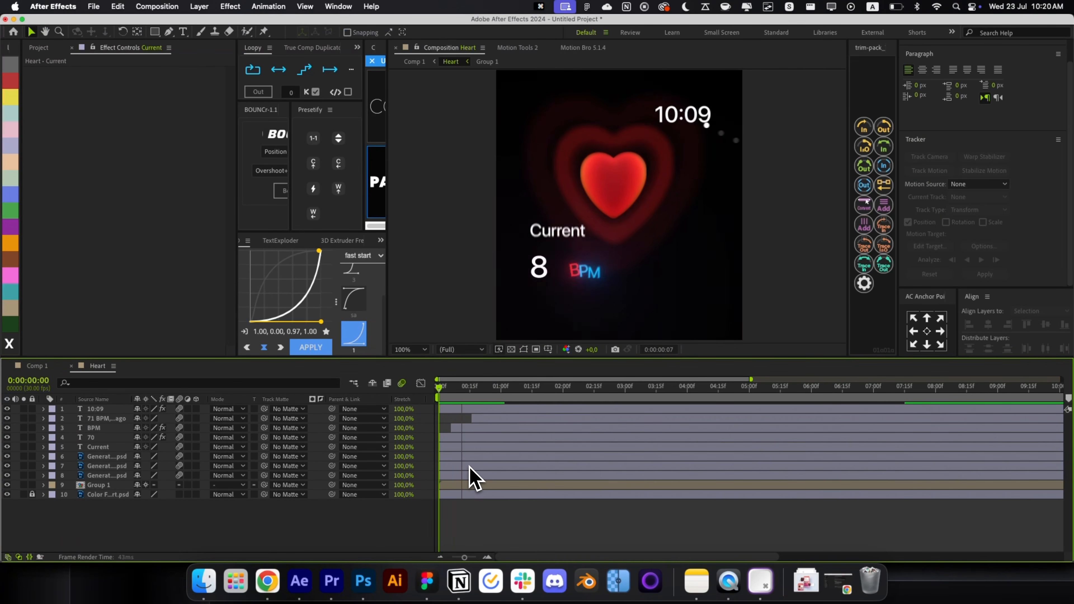
key(space)
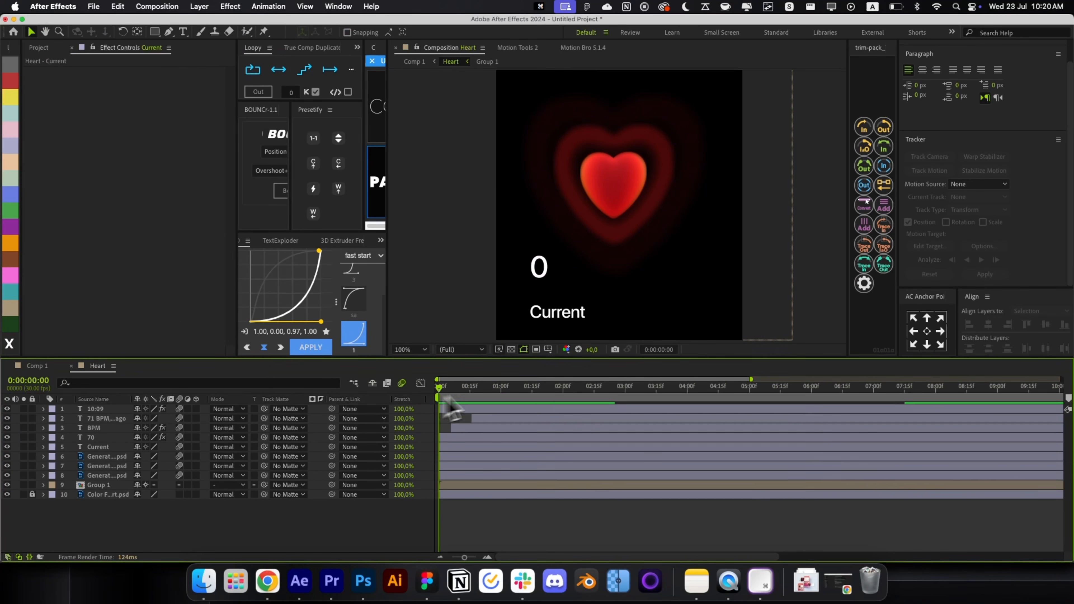
Step: Apply the Fade In+Out - frames preset to the Current text and preview the combined animation
click(546, 320)
key(alt+space)
click(522, 305)
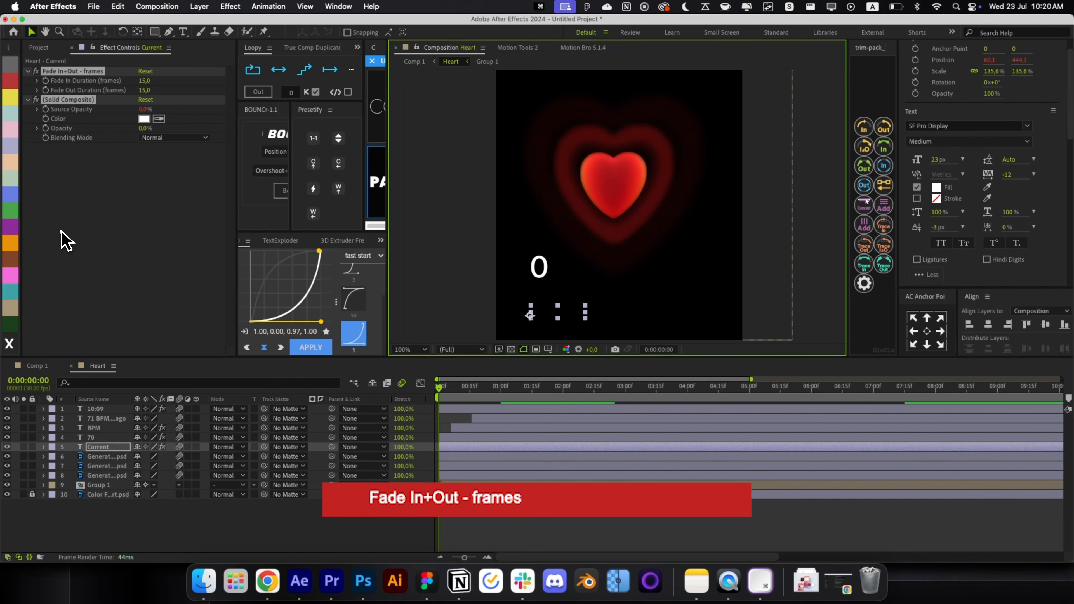
key(space)
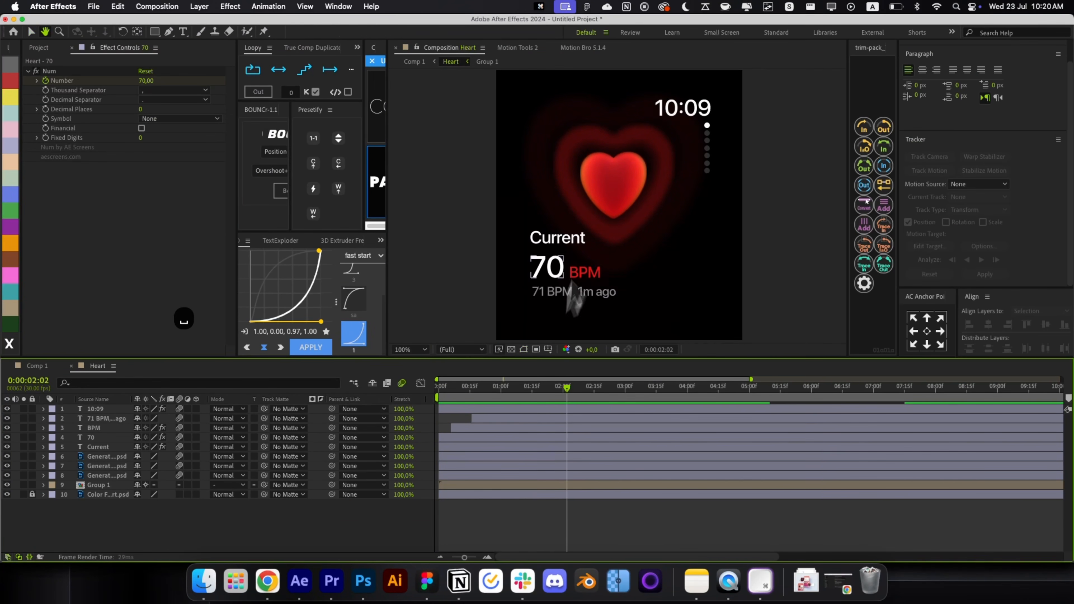
Step: Select the three heart image layers and give them the red label colour
click(608, 210)
shift+click(482, 467)
shift+click(476, 473)
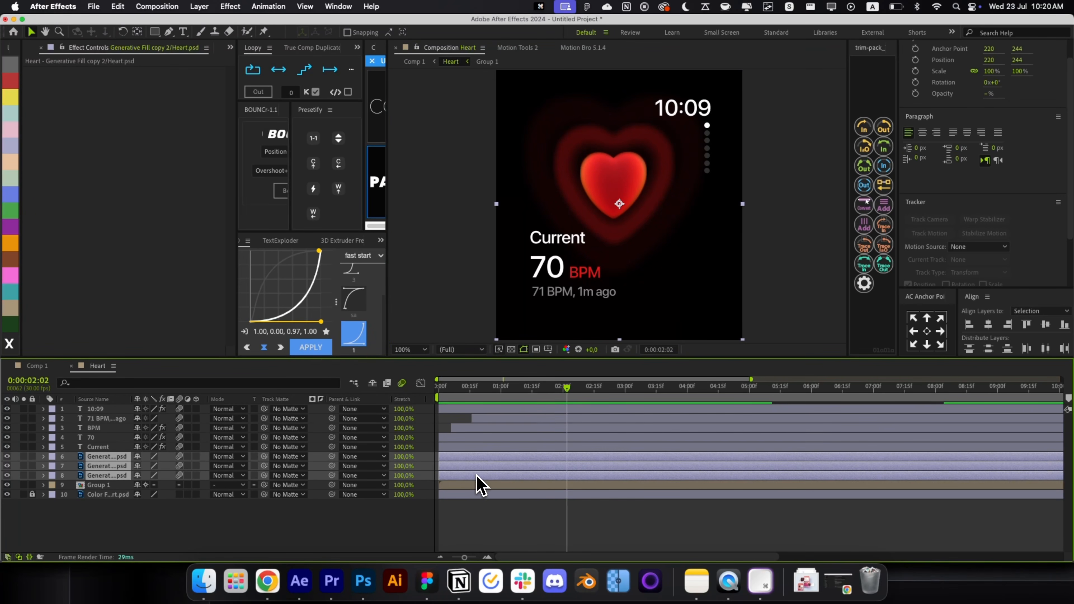
key(super+z)
click(15, 85)
click(494, 532)
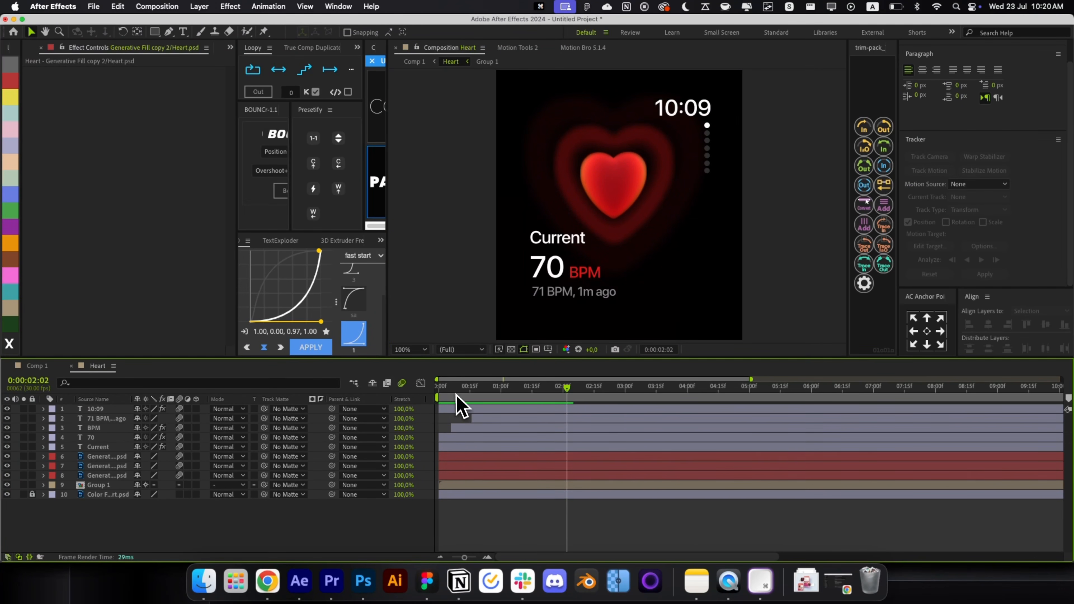
Step: Animate the Scale of the three heart layers from 0% at the first frame to 100% at 0:00:00:10
key(Home)
click(491, 476)
shift+click(482, 458)
key(s)
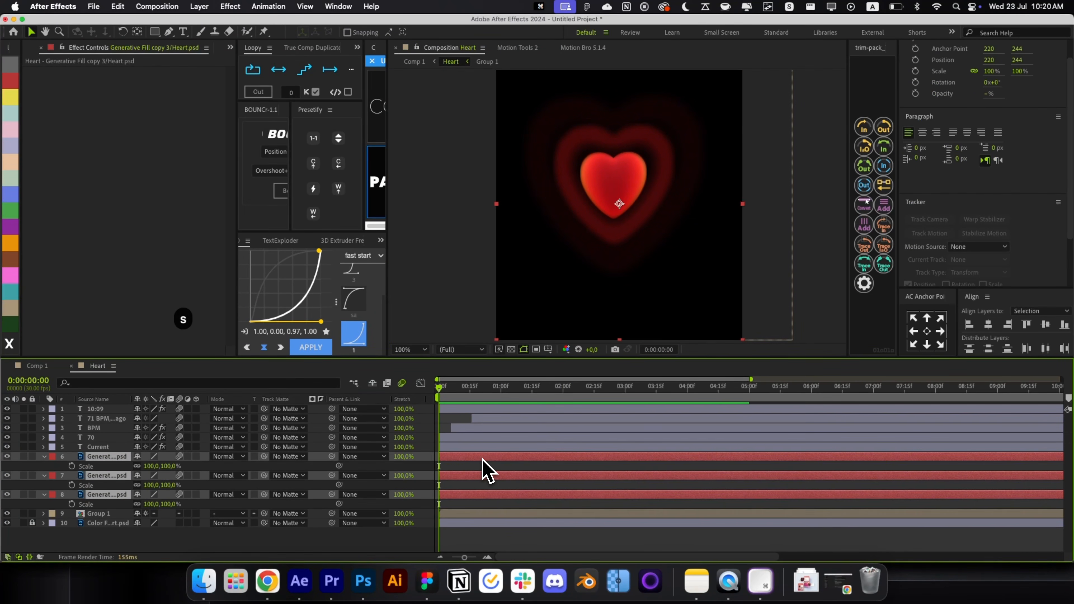
key(super+shift+Right)
click(72, 484)
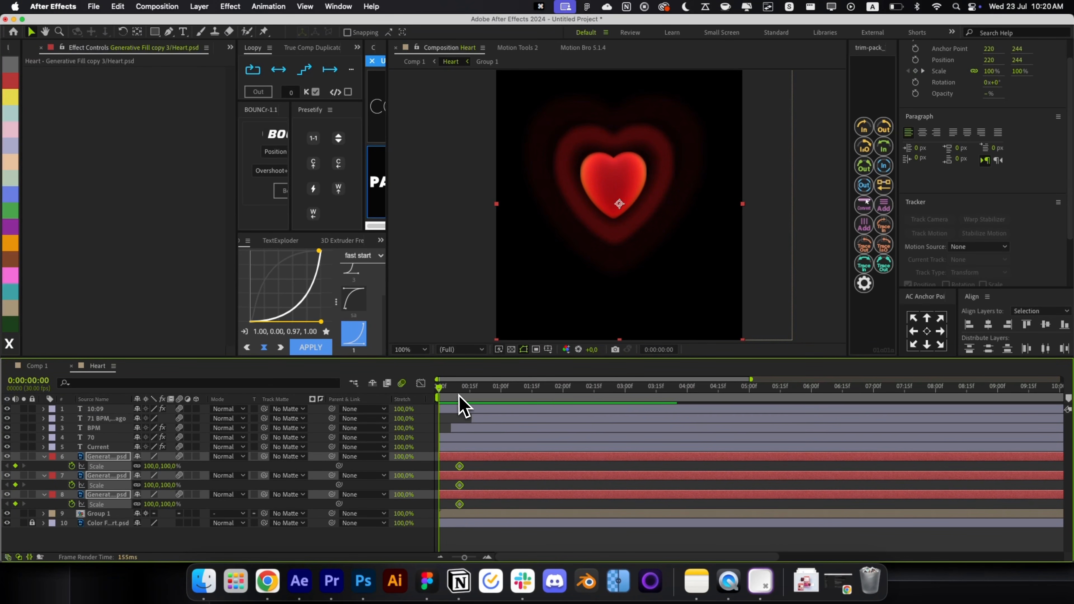
click(157, 467)
text(0)
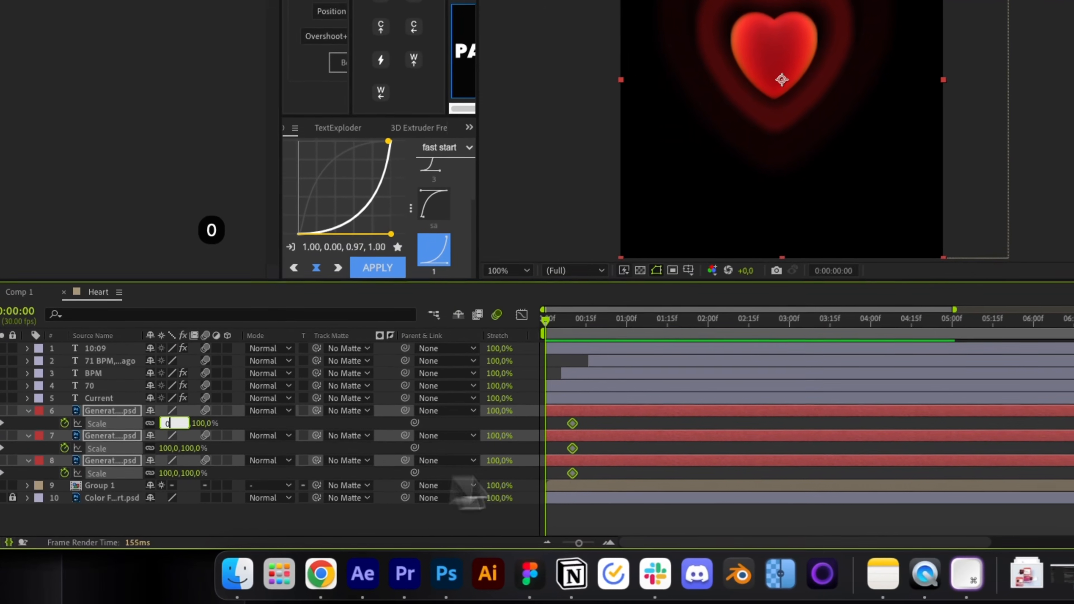
key(Return)
Step: Ease all Scale keyframes of the three heart layers with the 0.10, 0.00, 0.00, 1.00 curve
drag(482, 501, 429, 475)
drag(538, 434, 522, 418)
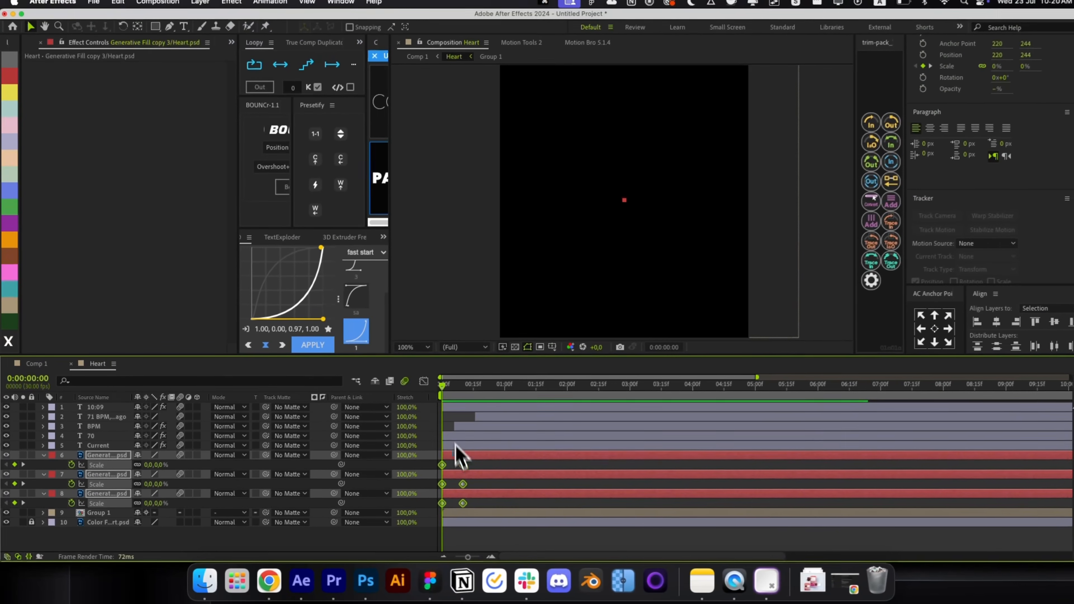
click(440, 208)
click(327, 348)
click(421, 383)
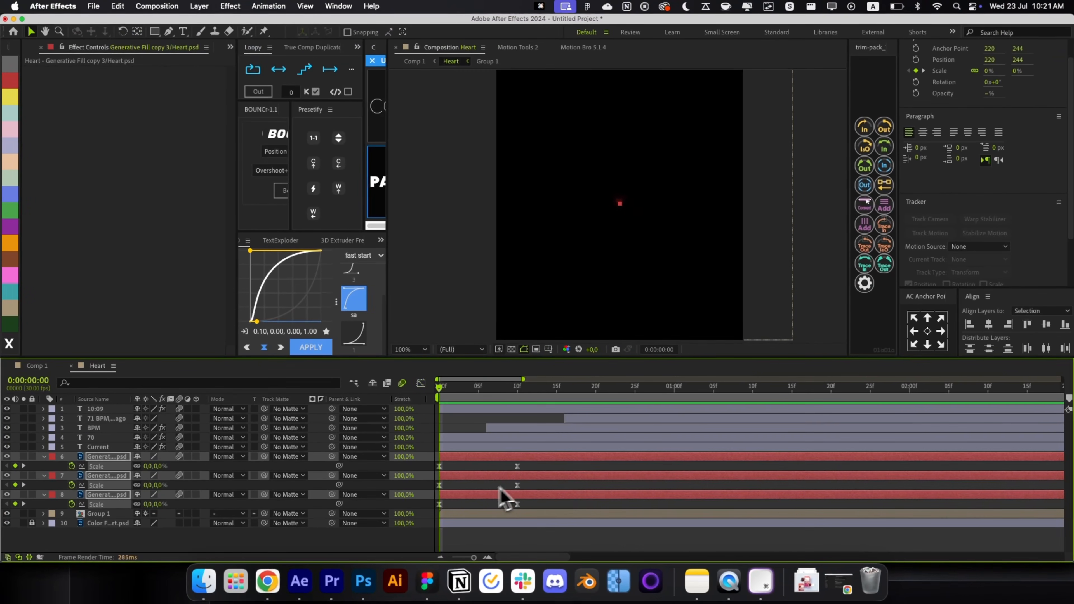
click(499, 488)
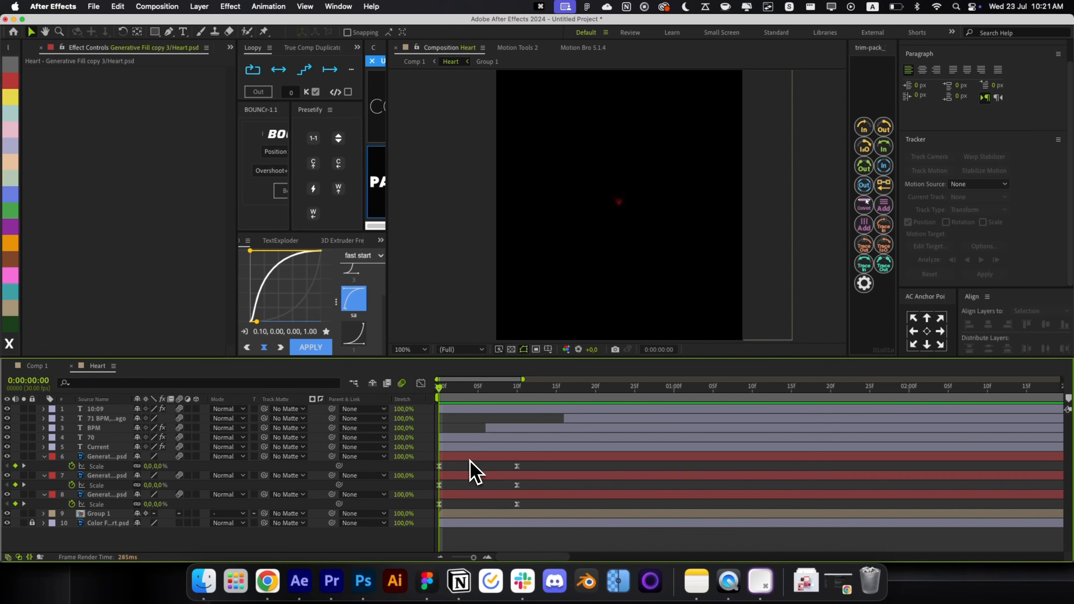
Step: Stagger the heart layers by starting the second about 5 frames in and the third about 11 frames in, and check the timing
click(468, 458)
drag(466, 393, 427, 417)
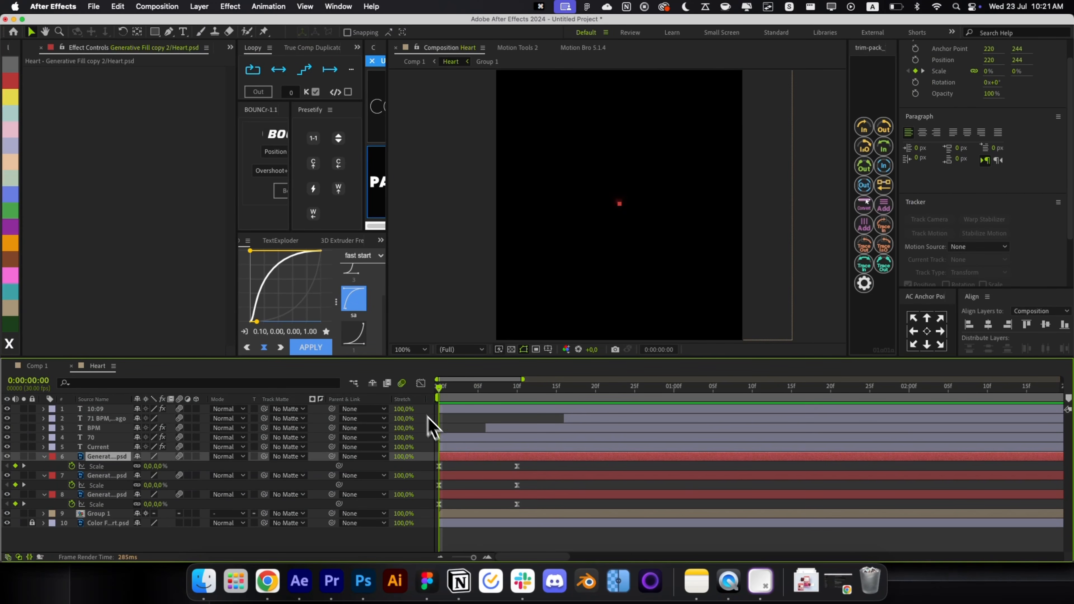
key(minus)
drag(478, 476, 543, 494)
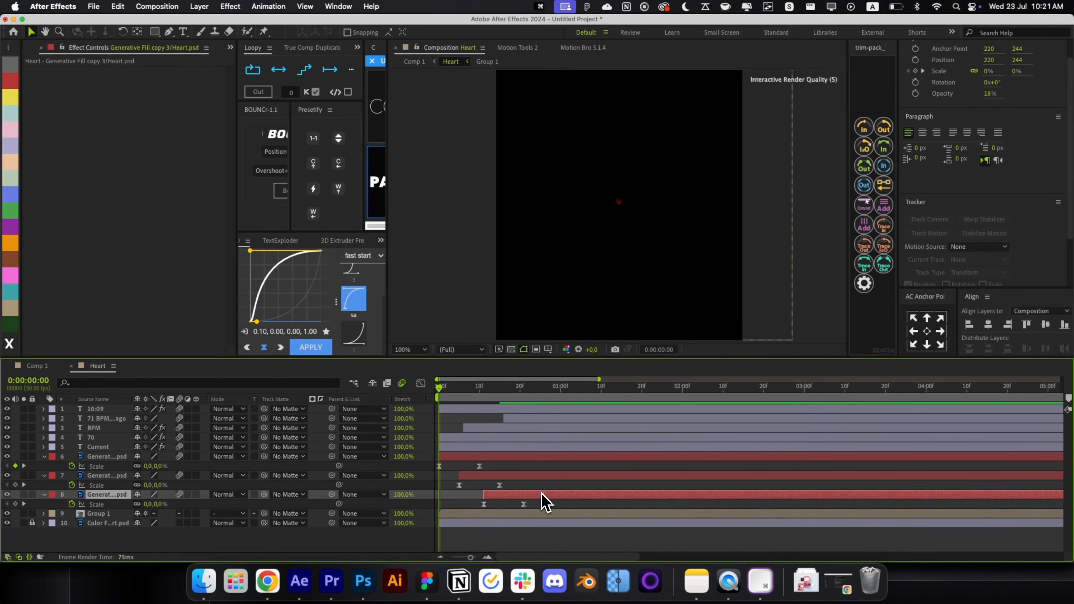
drag(453, 405, 525, 423)
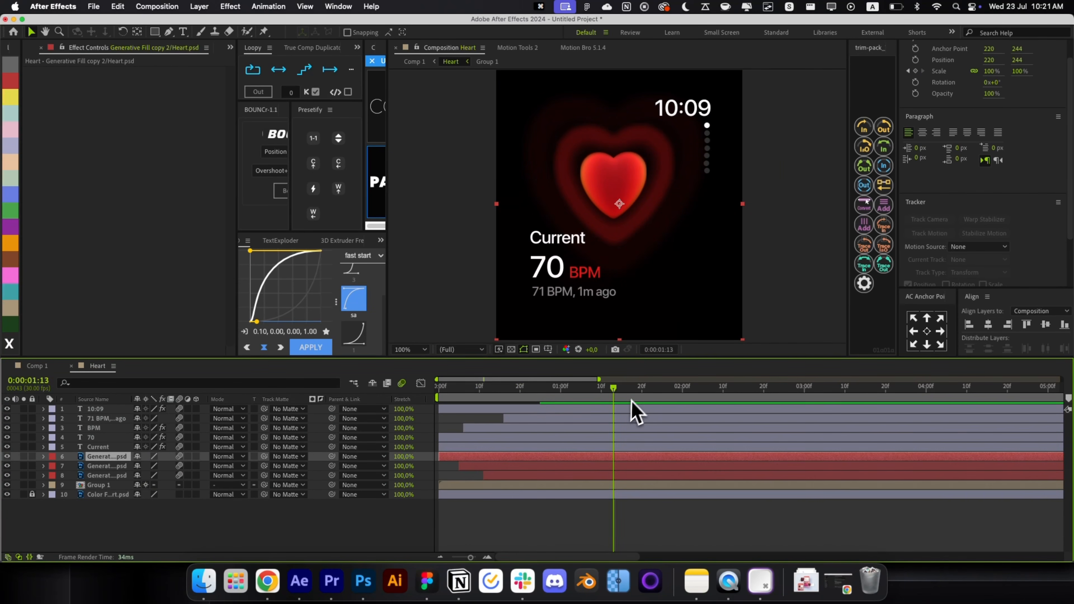
Step: Move the anchor points of the heart layers to the heart's centre, at 209, 211 for the uppermost one, and check the scaling
drag(619, 204, 609, 175)
click(614, 466)
click(634, 482)
key(v)
click(587, 518)
drag(534, 391, 507, 416)
Step: Apply the saved Deep Glow preset with CC RepeTile to the uppermost heart layer
click(560, 299)
key(alt+space)
text(deep)
key(Return)
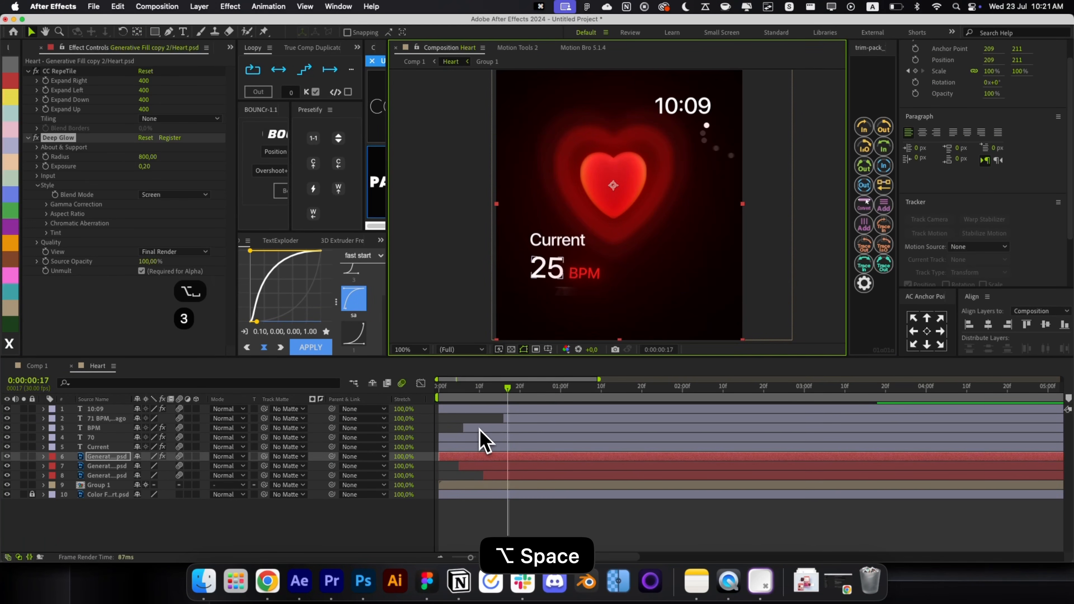
Step: Keyframe the uppermost heart's Deep Glow Exposure at 0.20 on frame 17 and open the Exposure value for editing at 0:00:01:09
click(45, 166)
drag(508, 388, 599, 408)
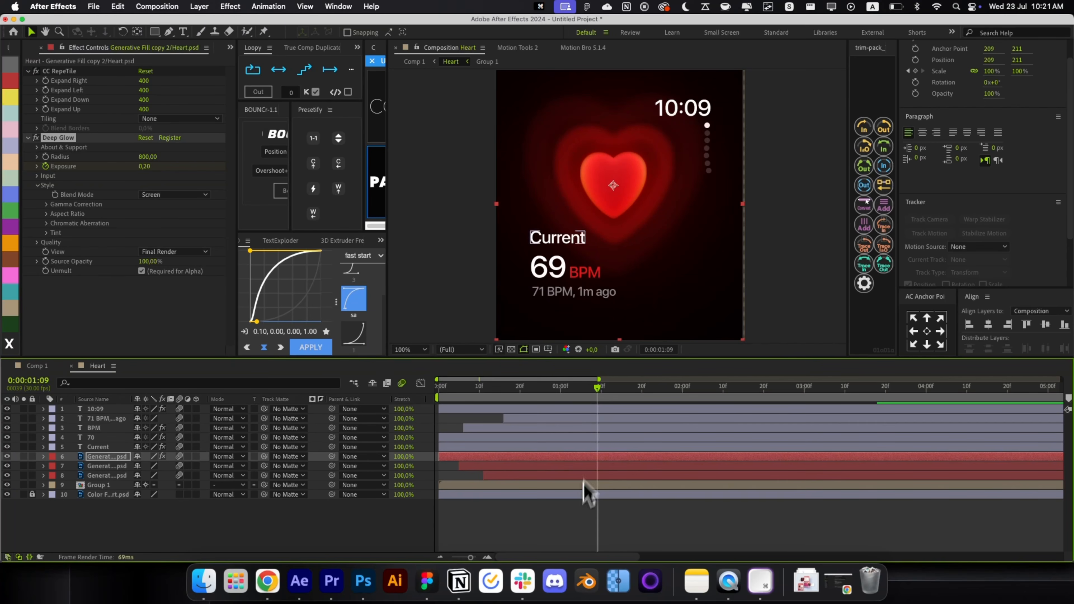
click(144, 166)
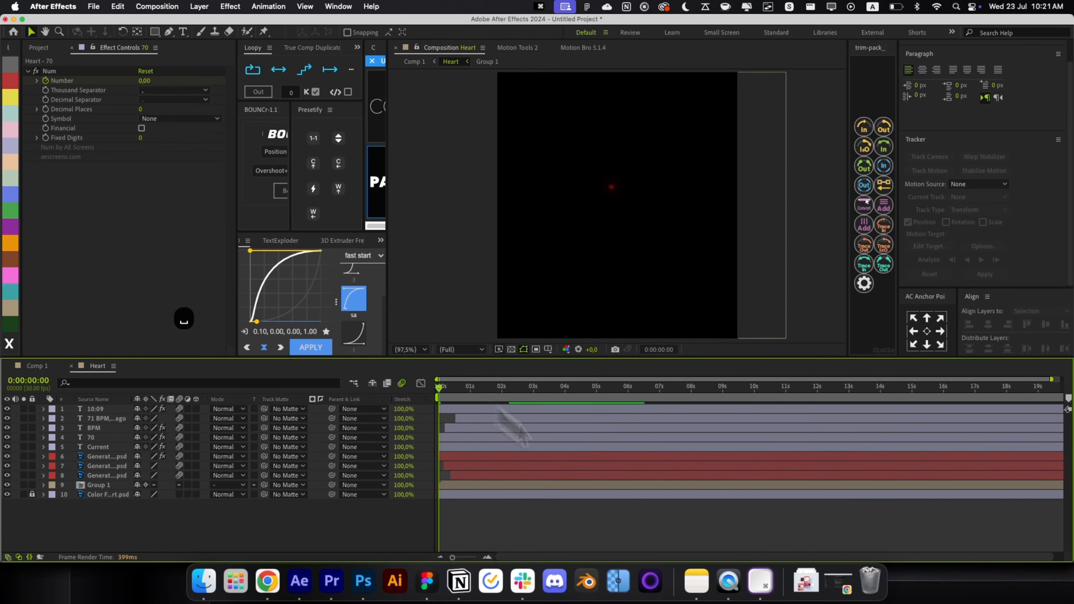
Step: Play back the Heart composition from its start, close it, and scrub through the opening of Comp 1
key(space)
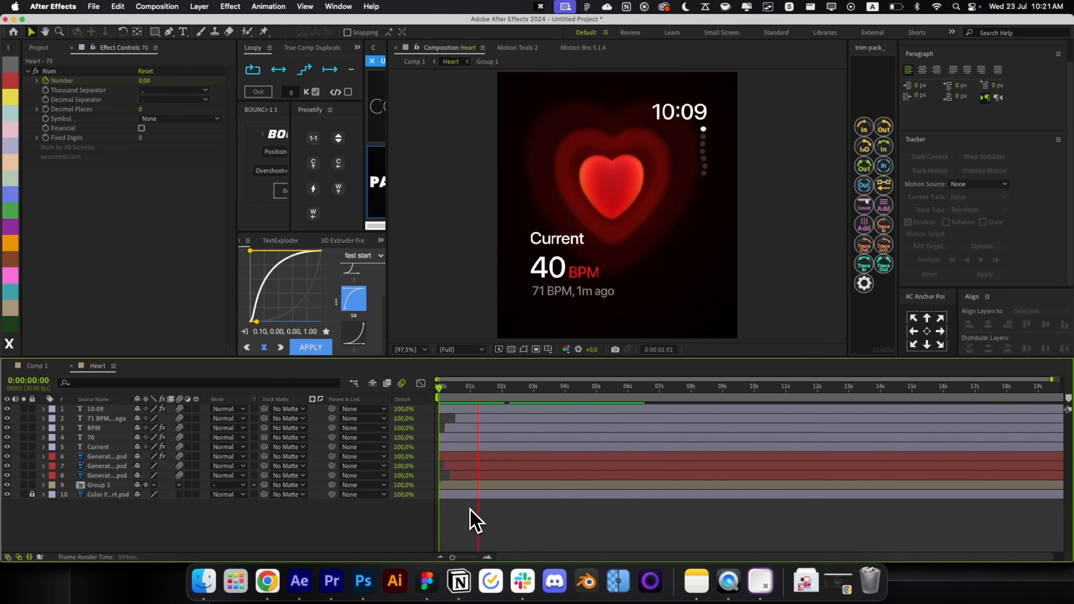
key(super+w)
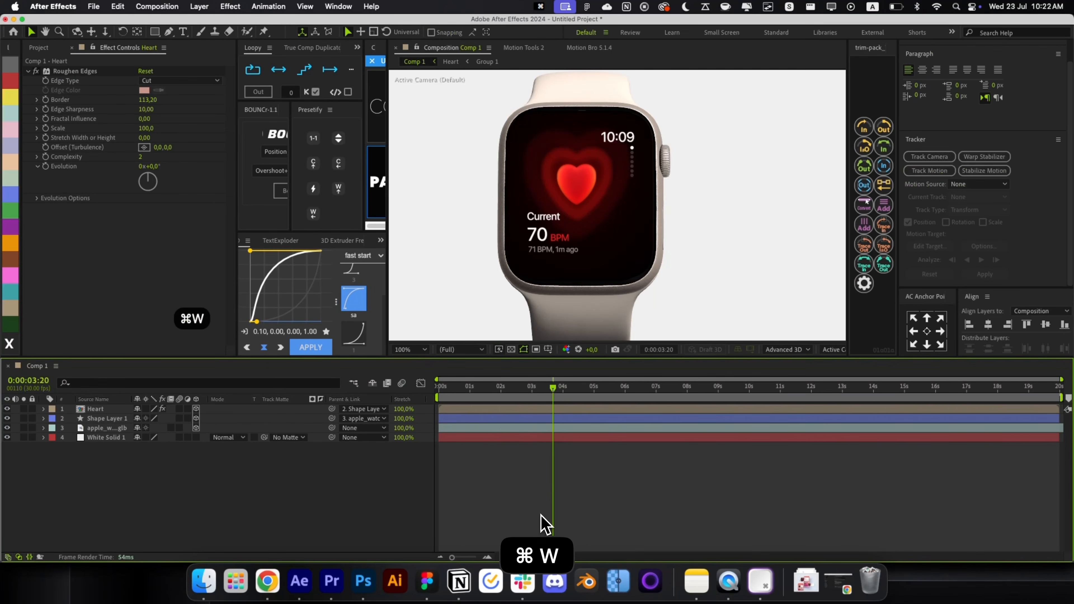
drag(482, 410, 449, 411)
drag(447, 403, 452, 404)
Step: Create a text layer in Comp 1 reading "Getting Stressed out ?"
key(alt+shift+super+t)
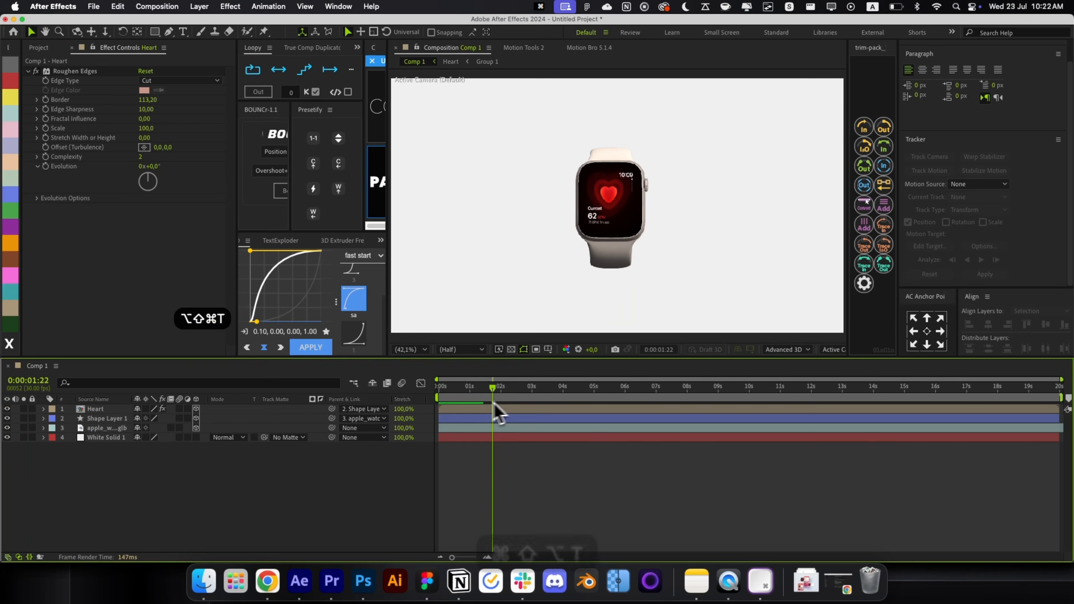
text(Getting)
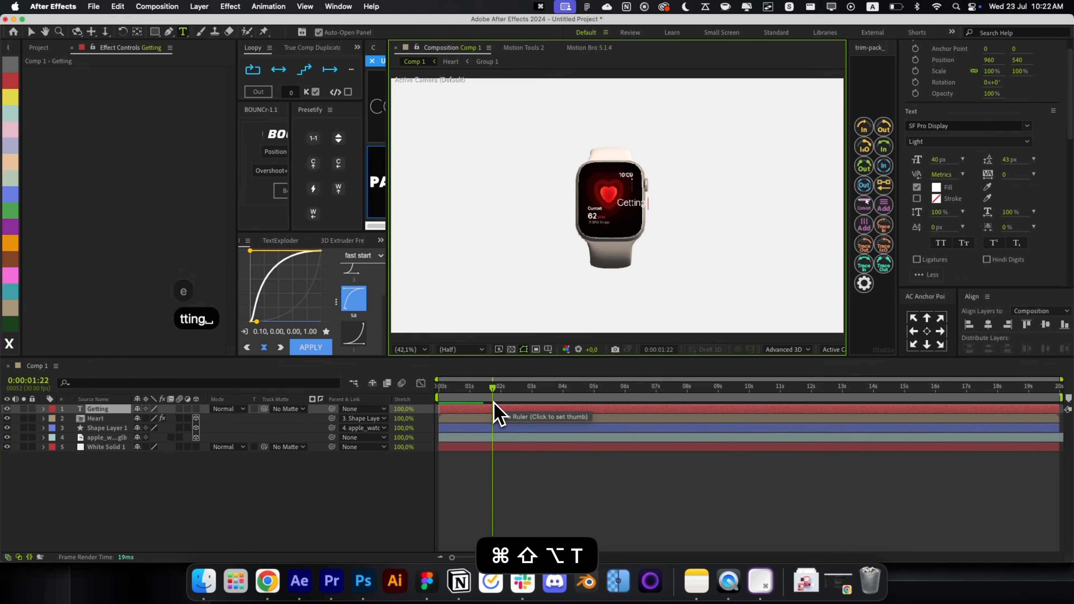
text( Stressed out ?)
key(super+Return)
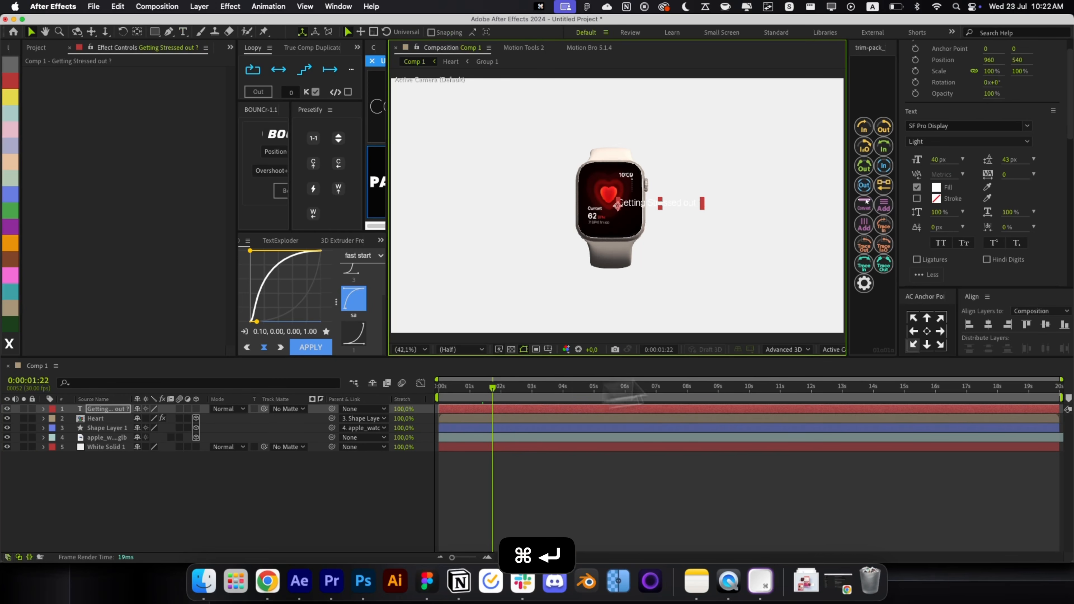
Step: Centre the headline's anchor point, make its fill black and fit it to the composition width
click(927, 331)
click(936, 187)
click(20, 420)
click(279, 276)
key(alt+shift+super+h)
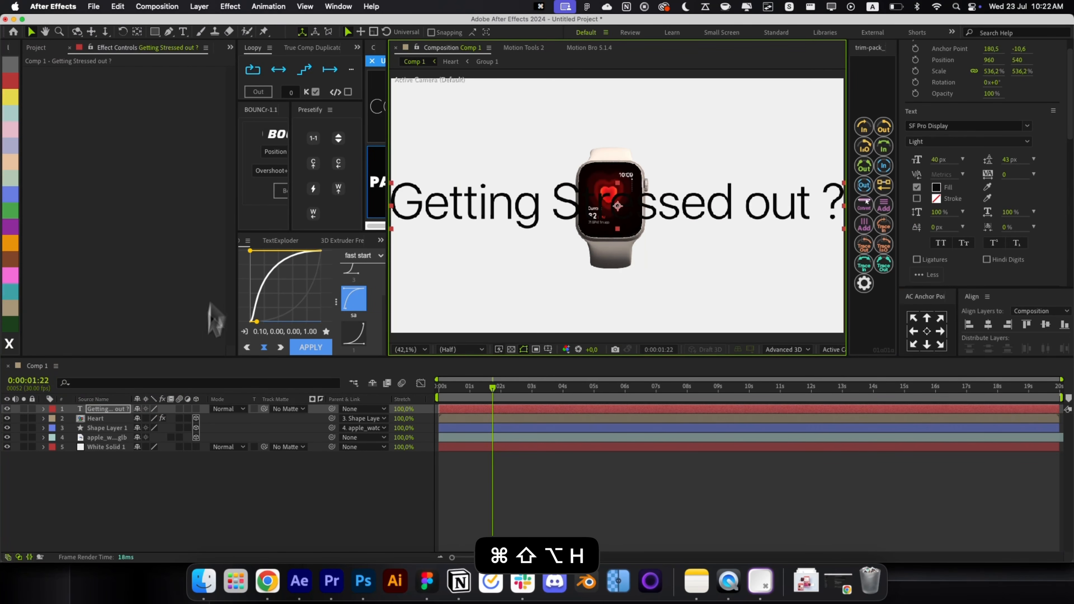
Step: Place the headline layer beneath the watch layers as 3D text at about 266% scale, and shift the watch lower in the frame
drag(106, 409, 108, 443)
drag(720, 211, 705, 145)
click(543, 428)
drag(609, 163, 607, 201)
Step: Reduce the headline to about 211% scale, set its font weight to Medium and recentre its anchor point
click(659, 149)
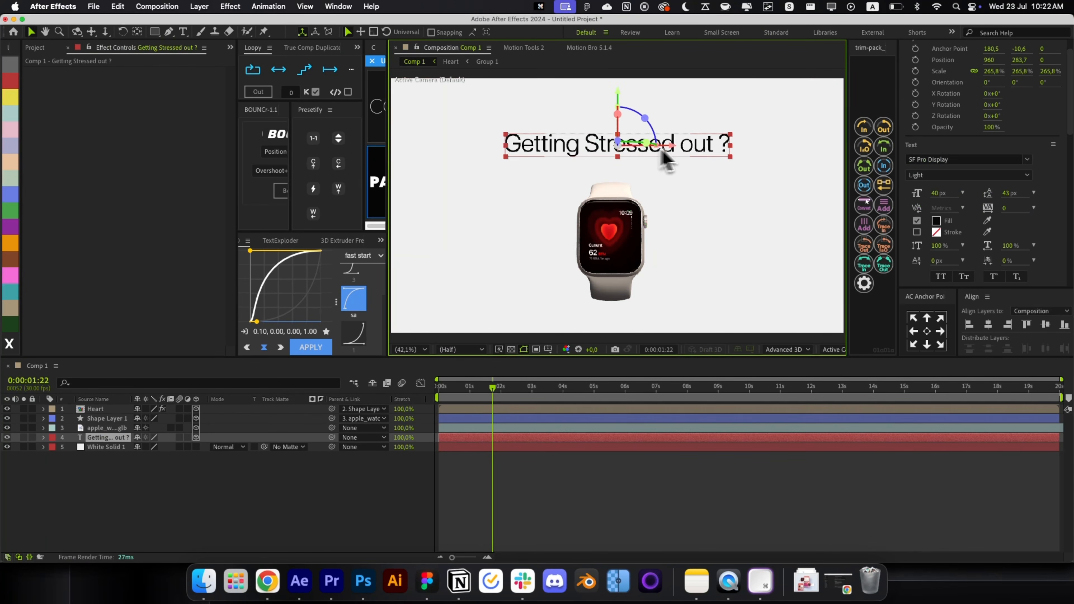
drag(730, 146, 701, 156)
click(953, 176)
click(937, 284)
click(926, 331)
Step: Centre the headline horizontally in the composition and raise it to position 960, 320 at about 175% scale
click(988, 325)
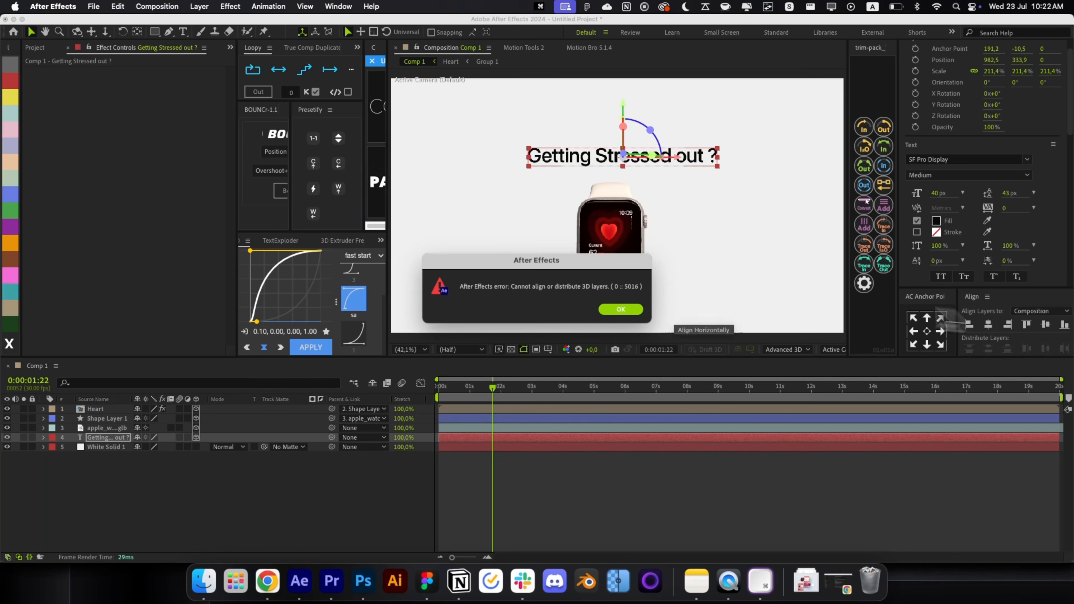
click(621, 310)
key(super+Home)
key(shift+Up)
key(shift+Up)
key(shift+Up)
key(shift+Up)
key(shift+Up)
key(shift+Up)
key(shift+Up)
key(shift+Up)
key(shift+Up)
key(shift+Up)
key(shift+Up)
key(shift+Up)
key(shift+Up)
key(shift+Up)
key(shift+Up)
key(shift+Up)
key(shift+Up)
key(shift+Up)
key(shift+Up)
key(shift+Up)
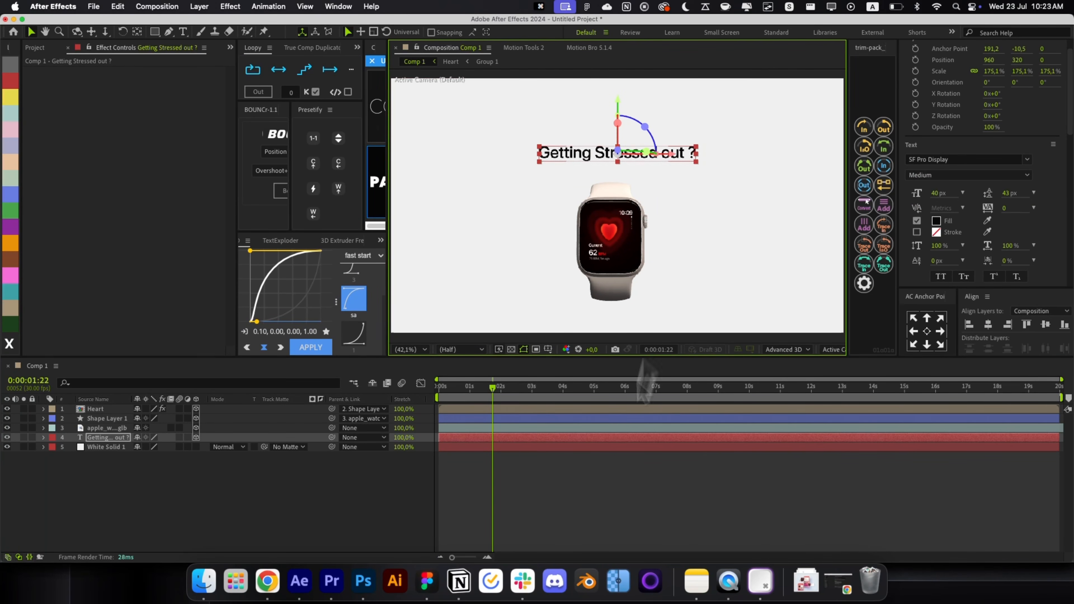
Step: Split the headline into separate word layers with TextExploder, deleting the original text layer
click(622, 492)
key(Home)
click(457, 439)
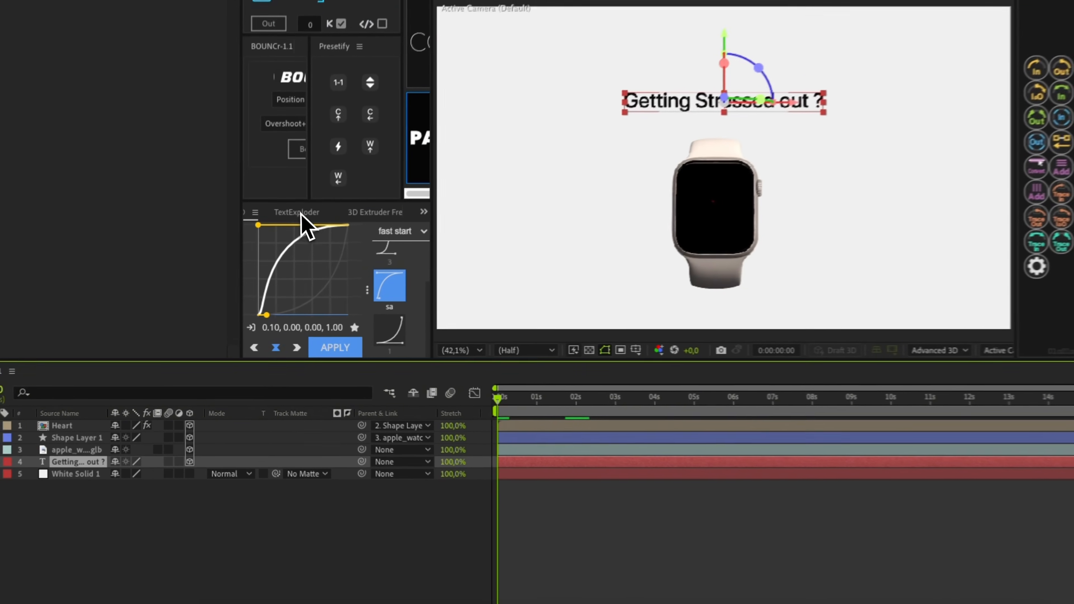
click(281, 240)
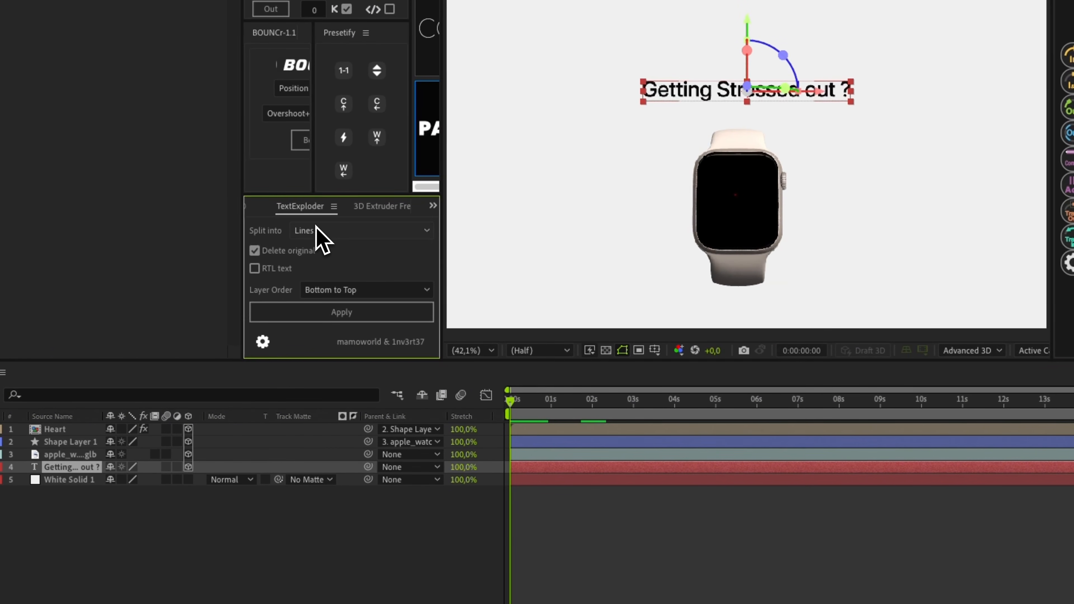
click(296, 260)
click(322, 263)
click(351, 316)
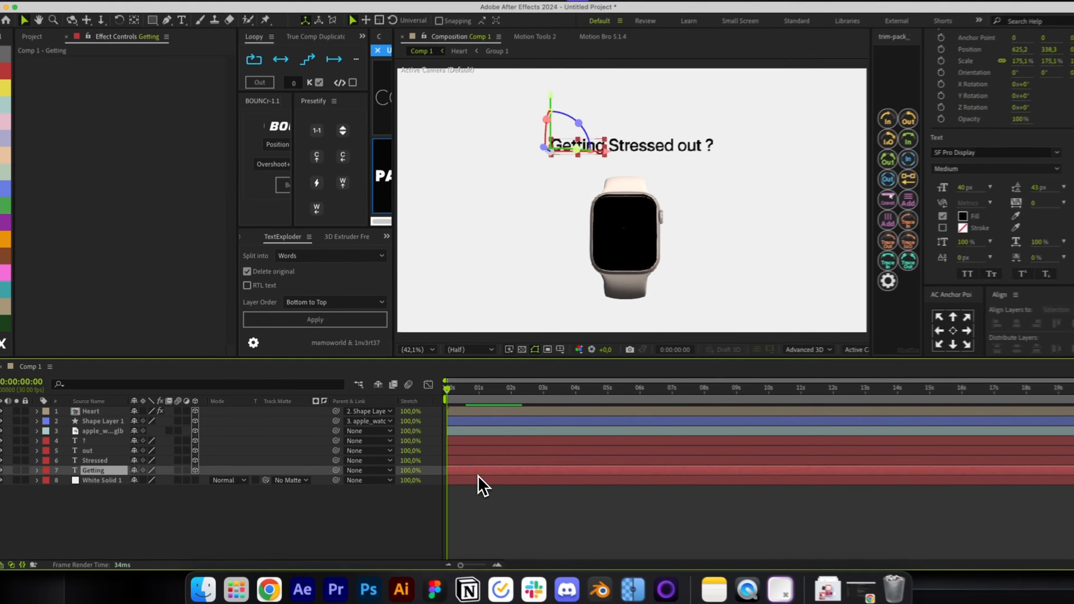
Step: Keyframe the Position of all four word layers at frame 10, and lower them to Y 495.3 at their first frame
shift+click(468, 452)
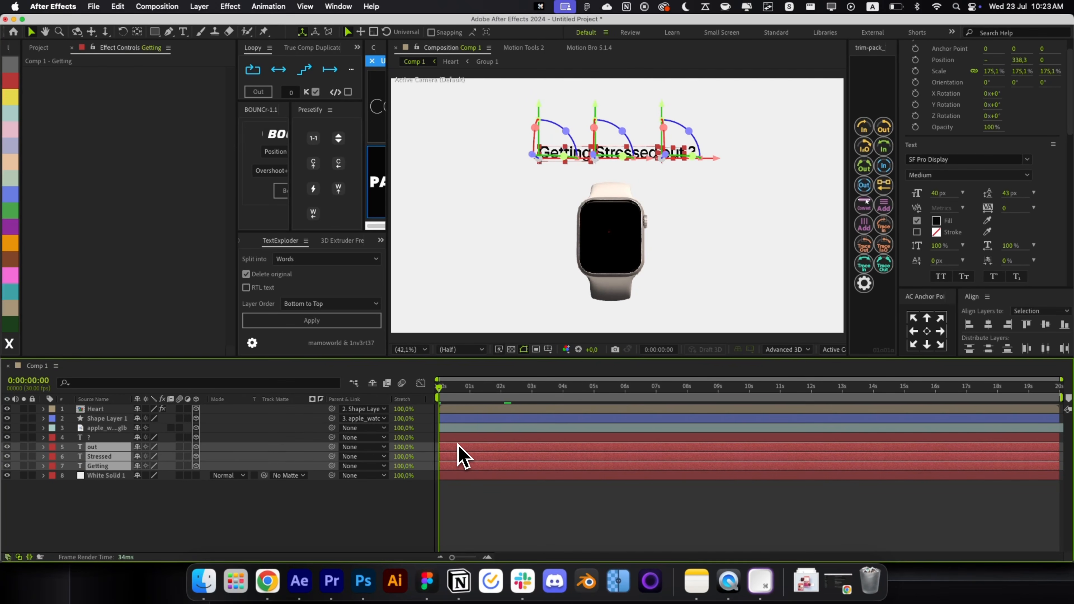
shift+click(458, 442)
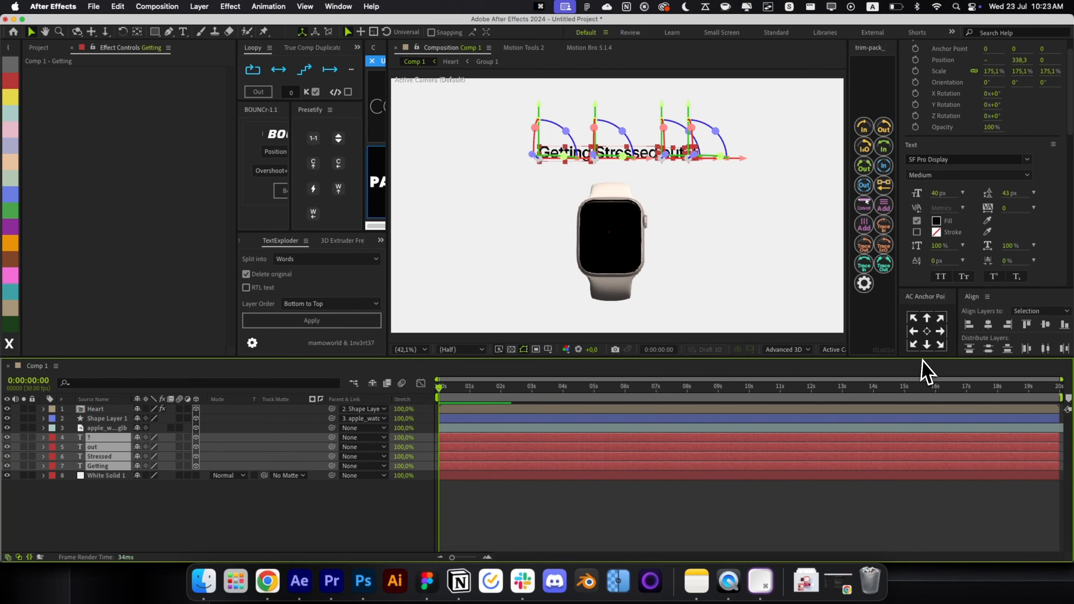
key(p)
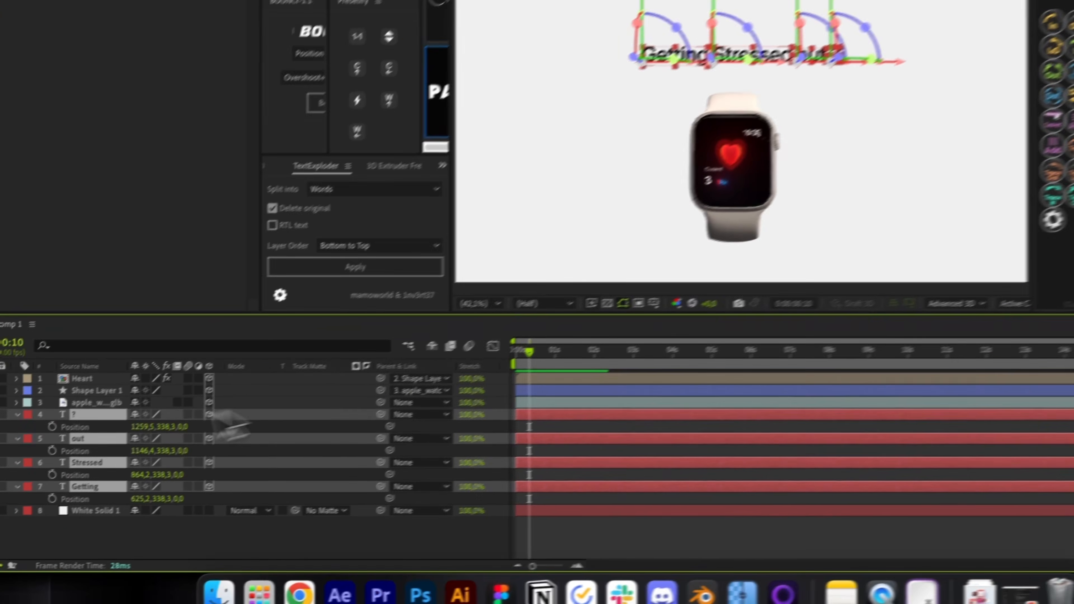
click(72, 447)
key(i)
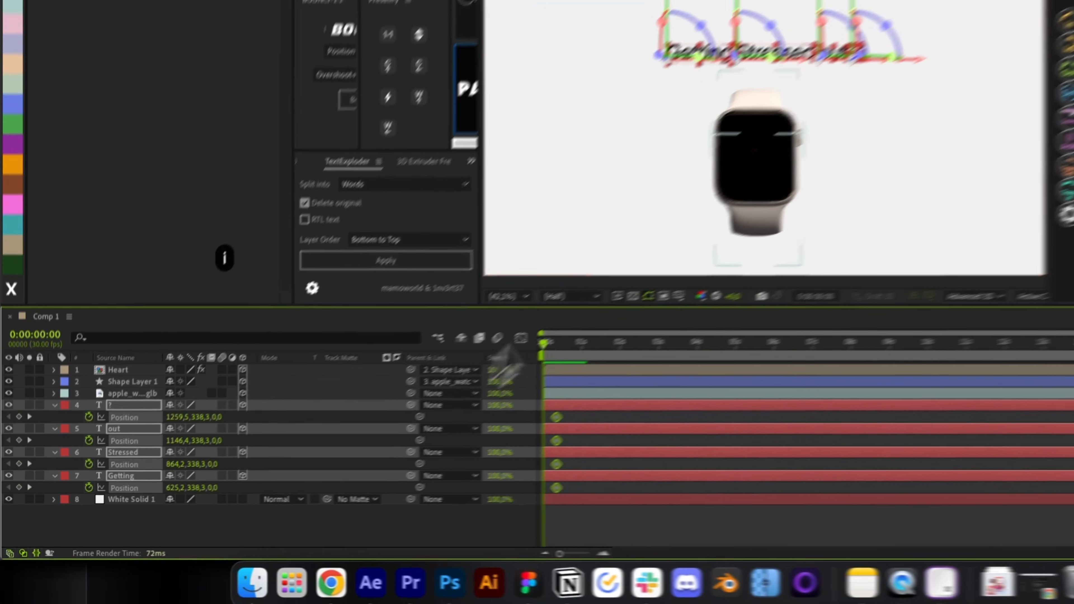
drag(544, 108, 544, 146)
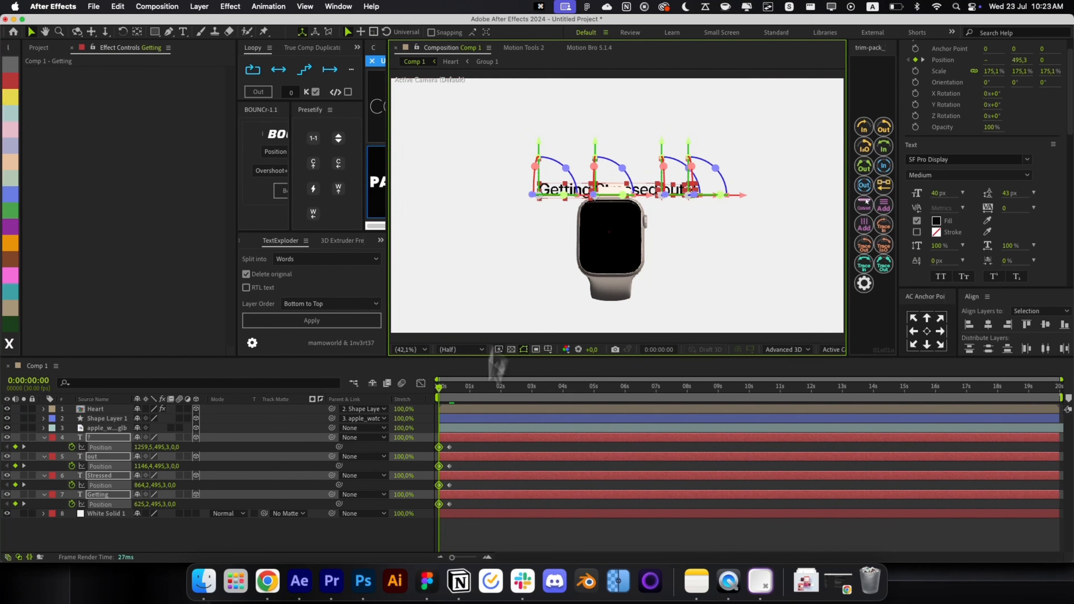
Step: Apply the BOUNCr overshoot to the Position keyframes of all four word layers
drag(463, 443, 431, 512)
click(277, 156)
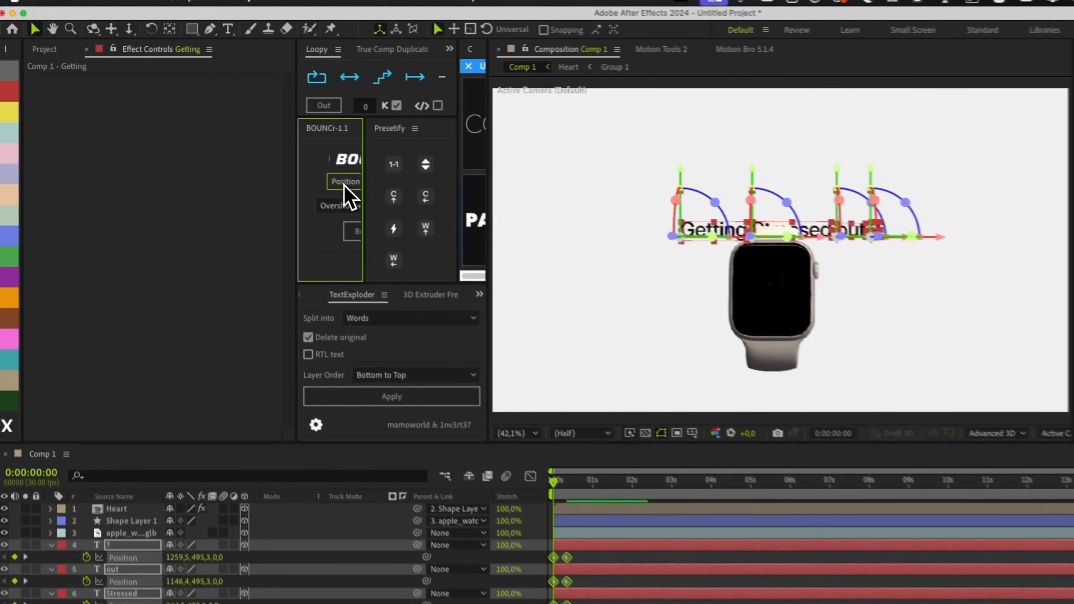
click(281, 191)
click(486, 460)
key(r)
key(r)
Step: Try staggering the word layers from "Getting" to "?" with Motion Tools 2, and check their keyframe timing
click(471, 470)
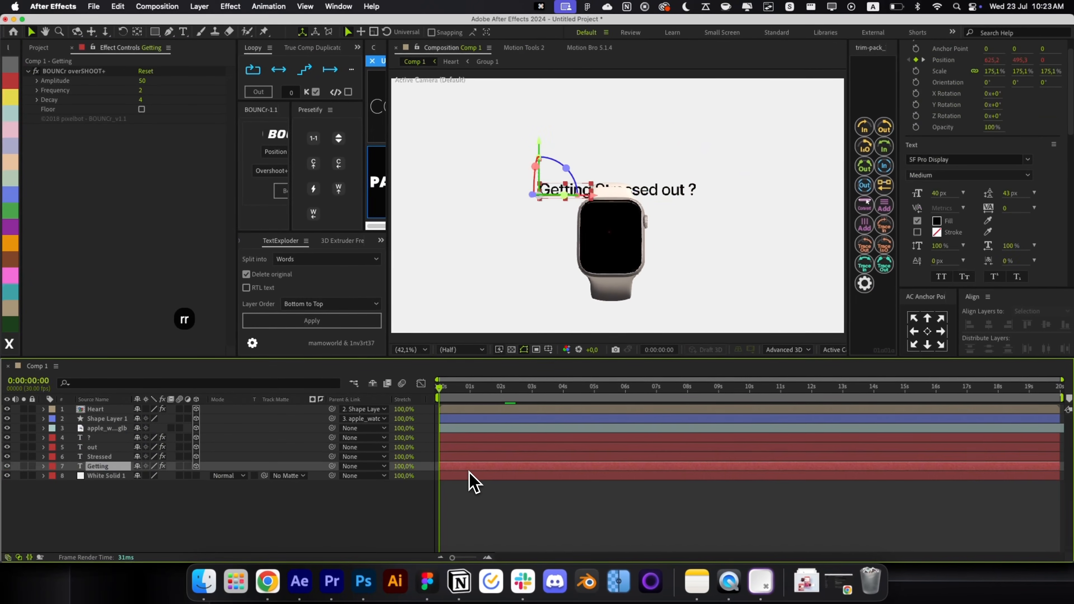
shift+click(460, 447)
shift+click(459, 432)
super+click(458, 428)
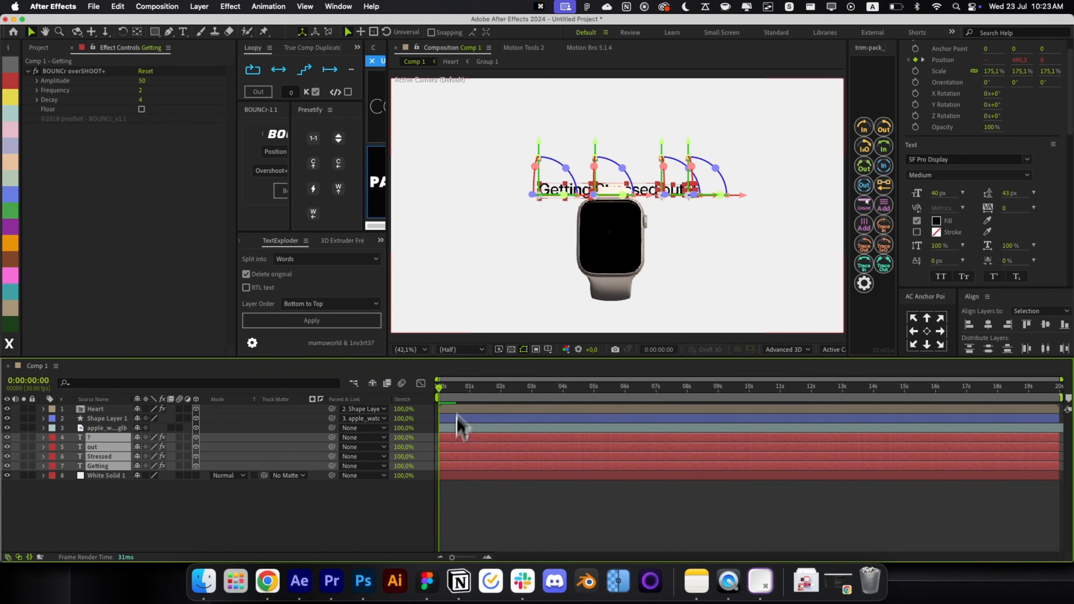
click(524, 52)
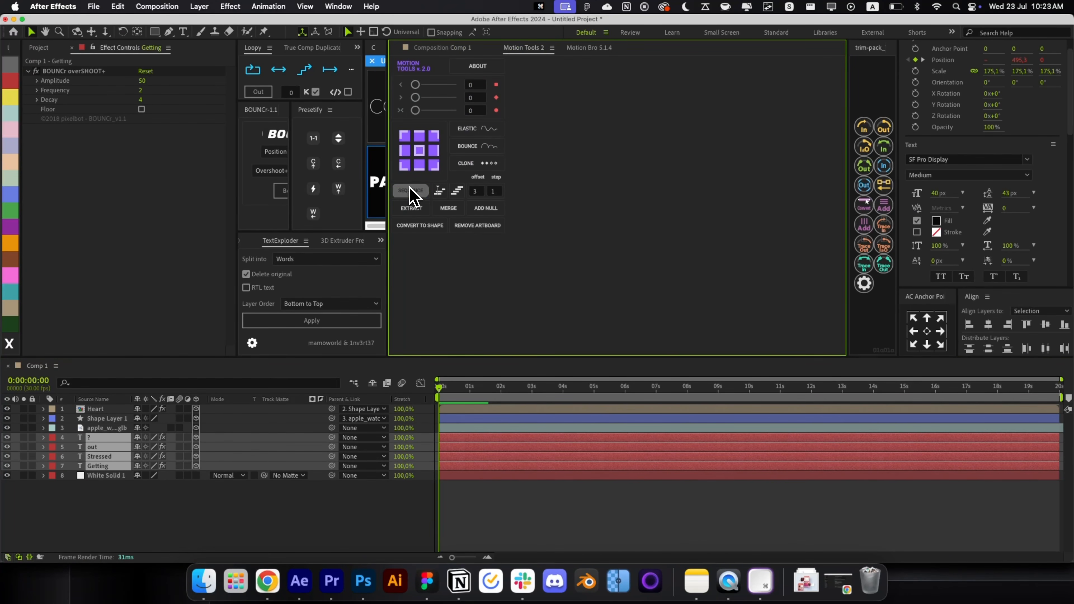
key(space)
key(u)
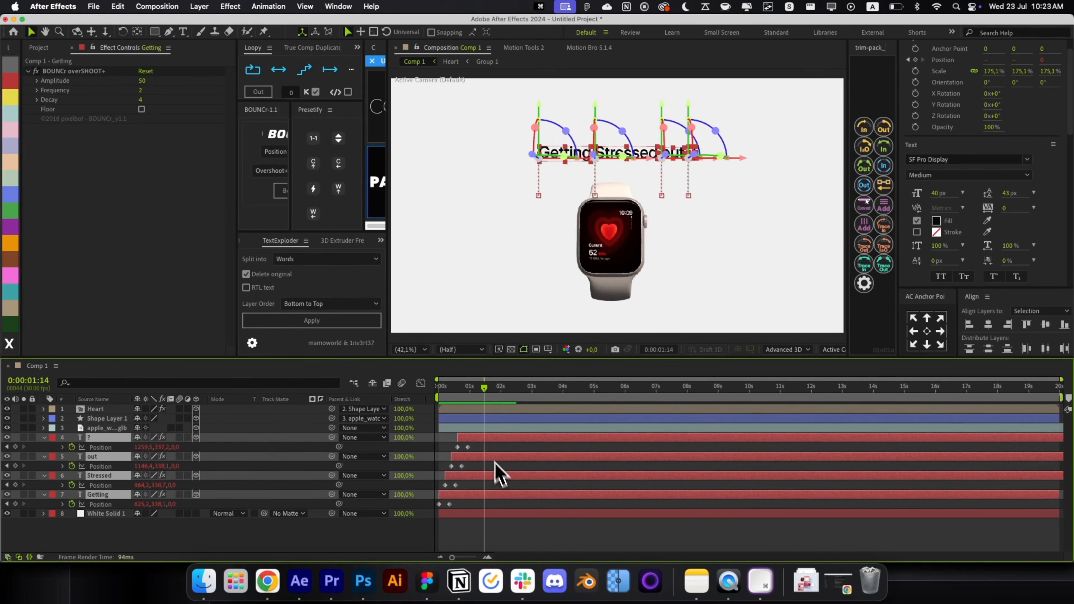
Step: Turn on motion blur for Comp 1 and its watch and word layers, and play the animation from the start
drag(467, 467, 445, 504)
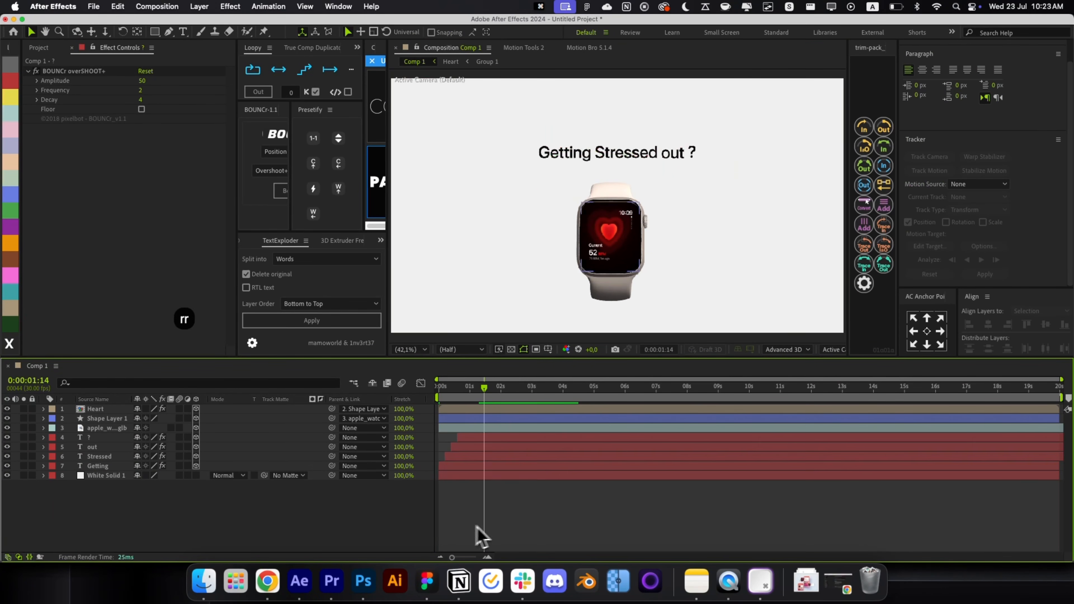
key(alt+slash)
key(space)
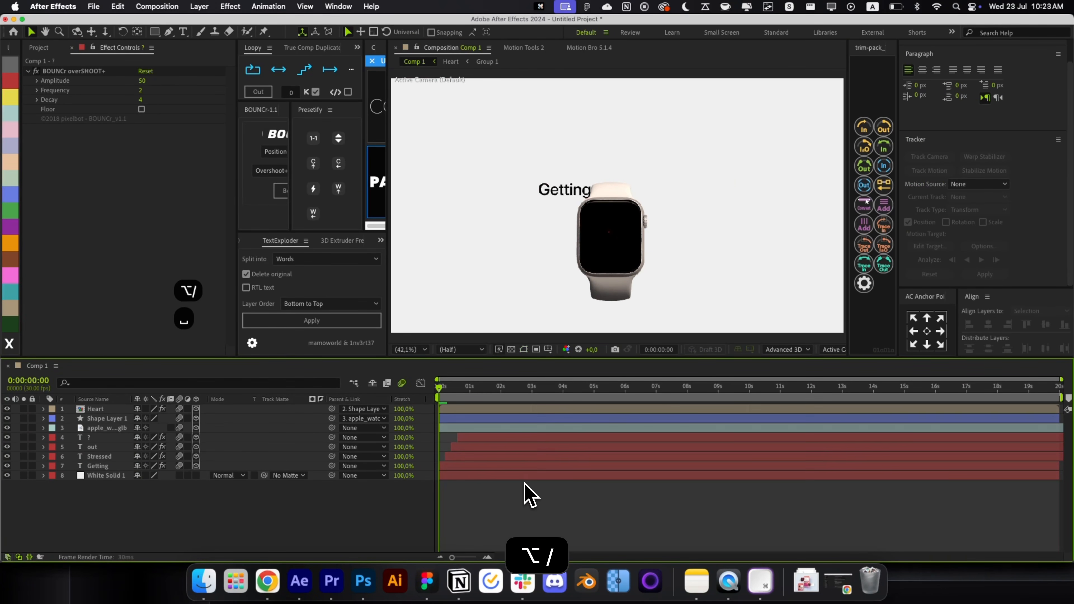
Step: Fade in all four word layers by keyframing Opacity from 0% at the first frame to 100% at frame 3
click(493, 467)
shift+click(469, 440)
key(t)
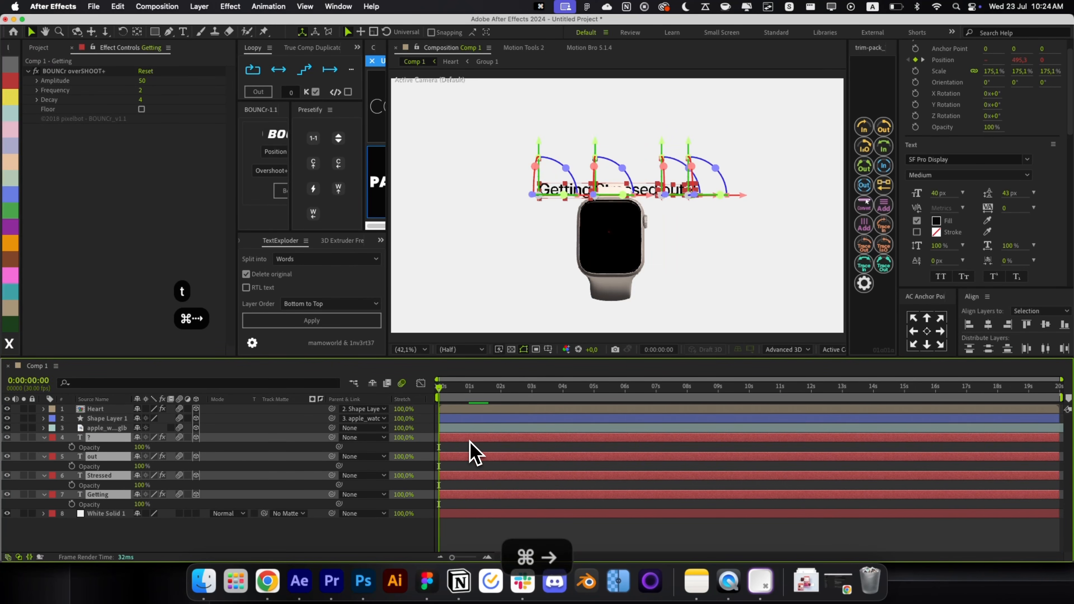
key(super+Right)
key(super+Right)
key(super+Right)
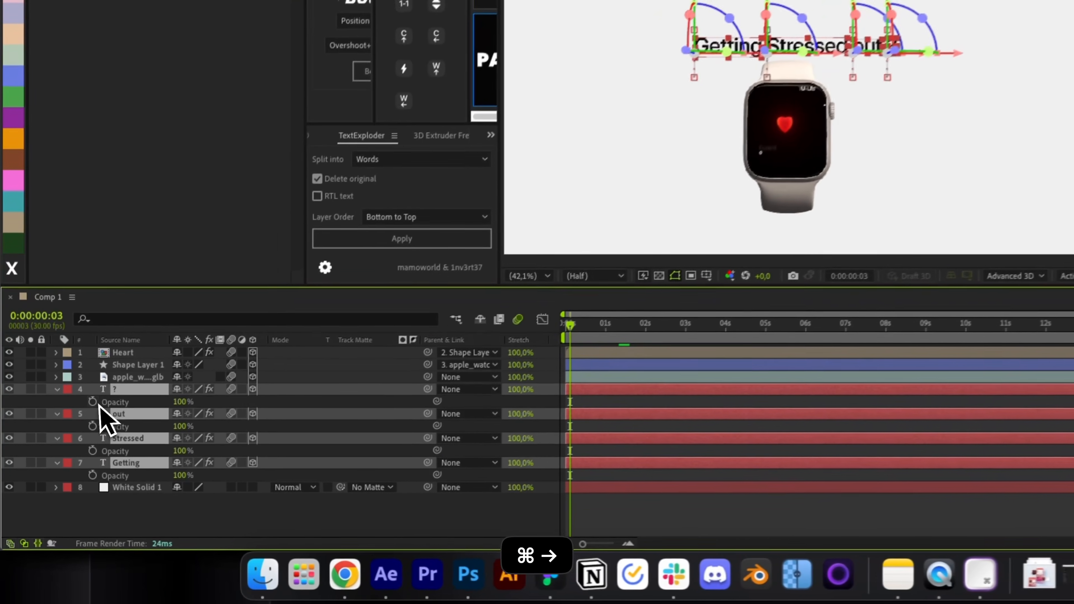
click(72, 447)
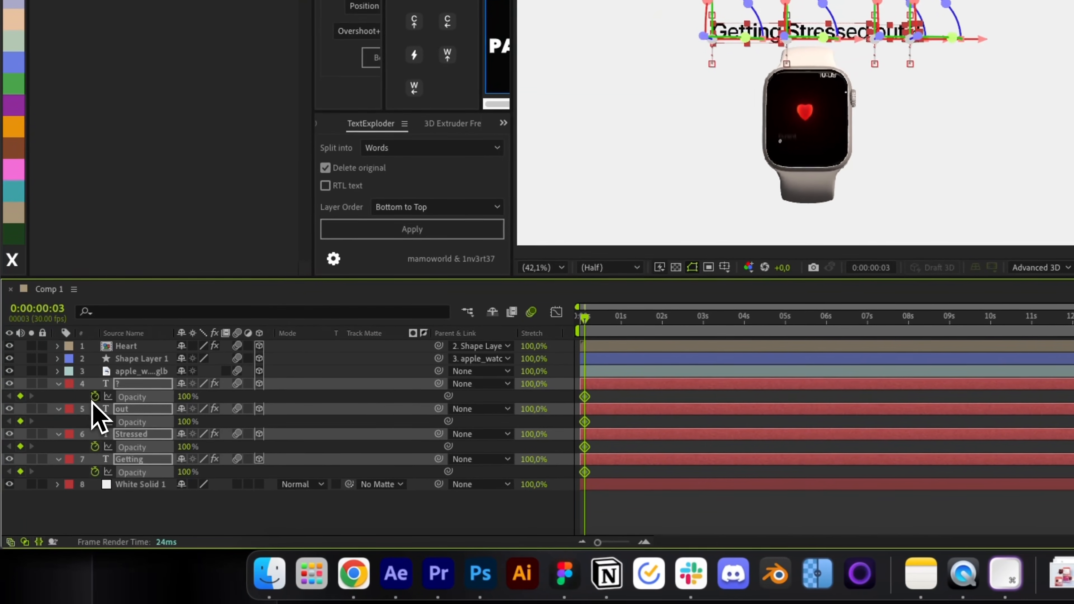
key(i)
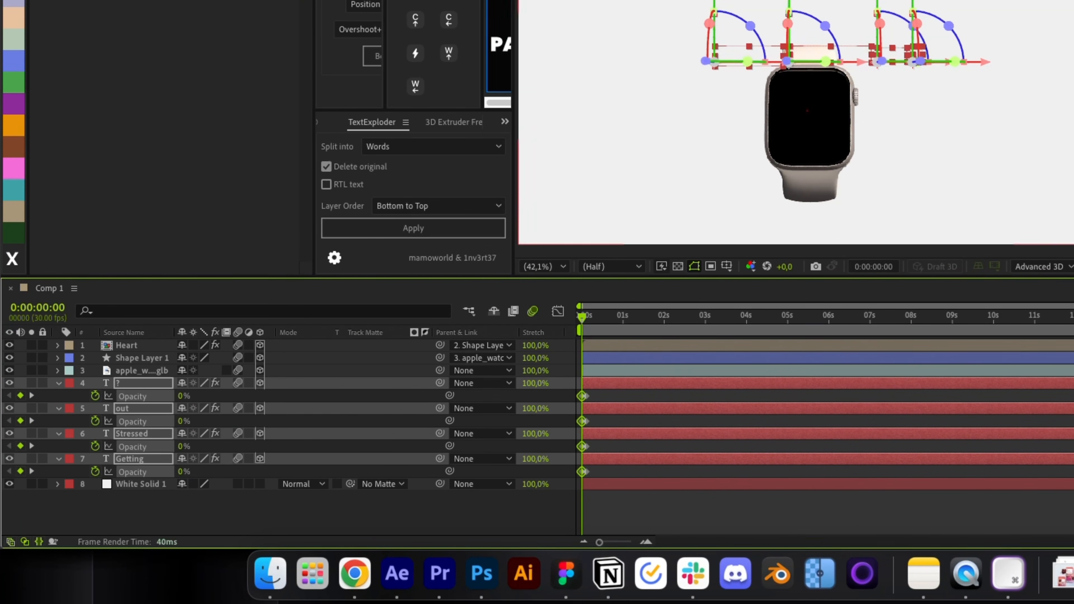
click(658, 506)
key(t)
key(t)
Step: Stagger the word layers with Motion Tools 2 in the order Getting, Stressed, out, ?, about 6 frames apart
click(616, 421)
shift+click(618, 384)
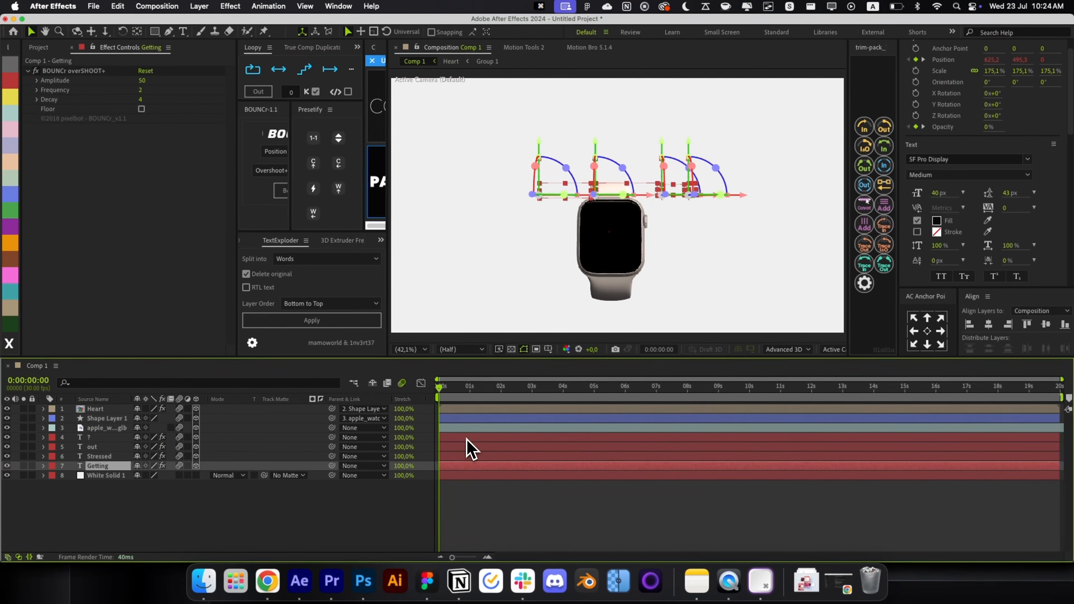
shift+click(471, 437)
click(539, 49)
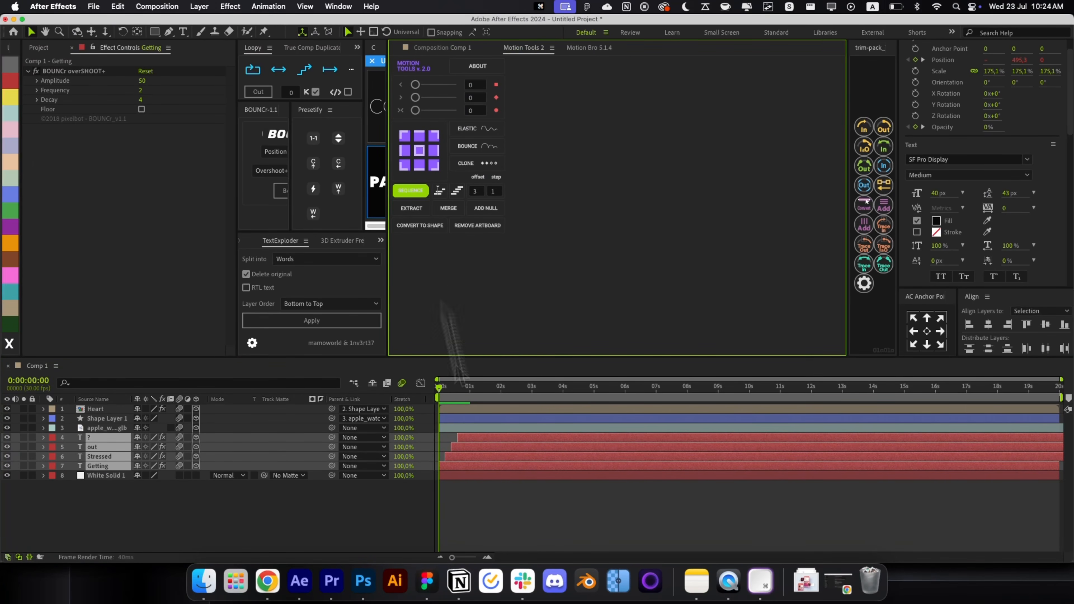
click(487, 507)
Step: Add a Two-Node Camera with the 50mm preset to Comp 1
click(500, 385)
right_click(498, 509)
mouse_move(592, 417)
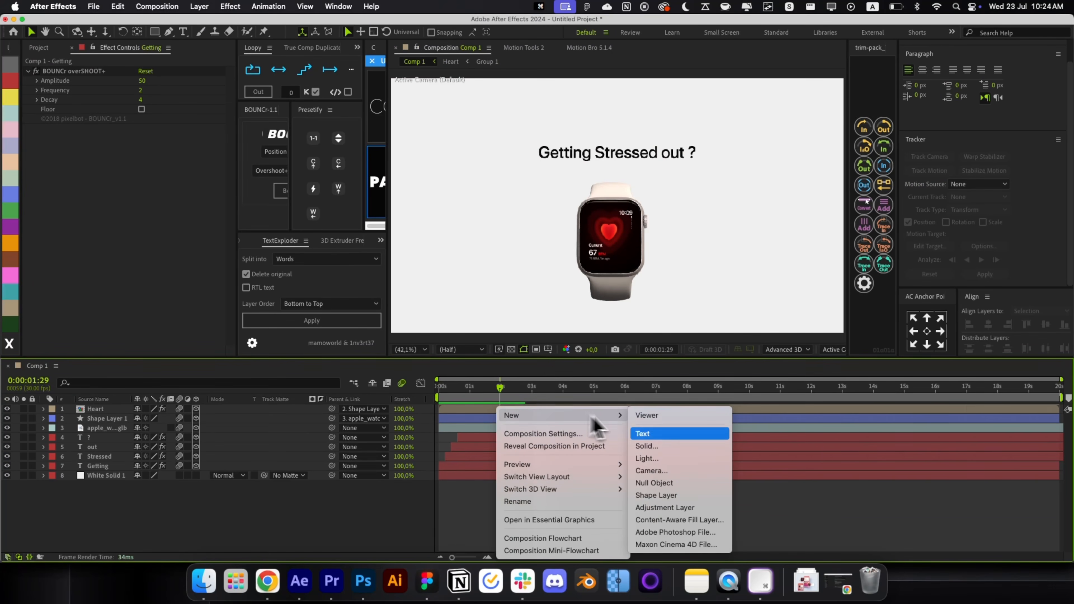
click(654, 470)
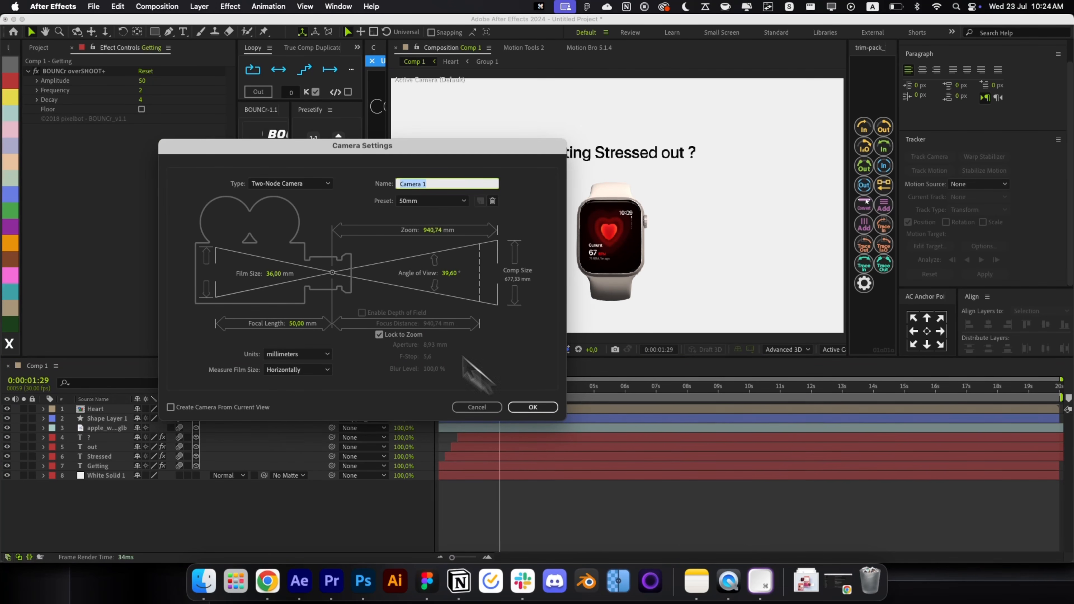
click(411, 201)
click(533, 407)
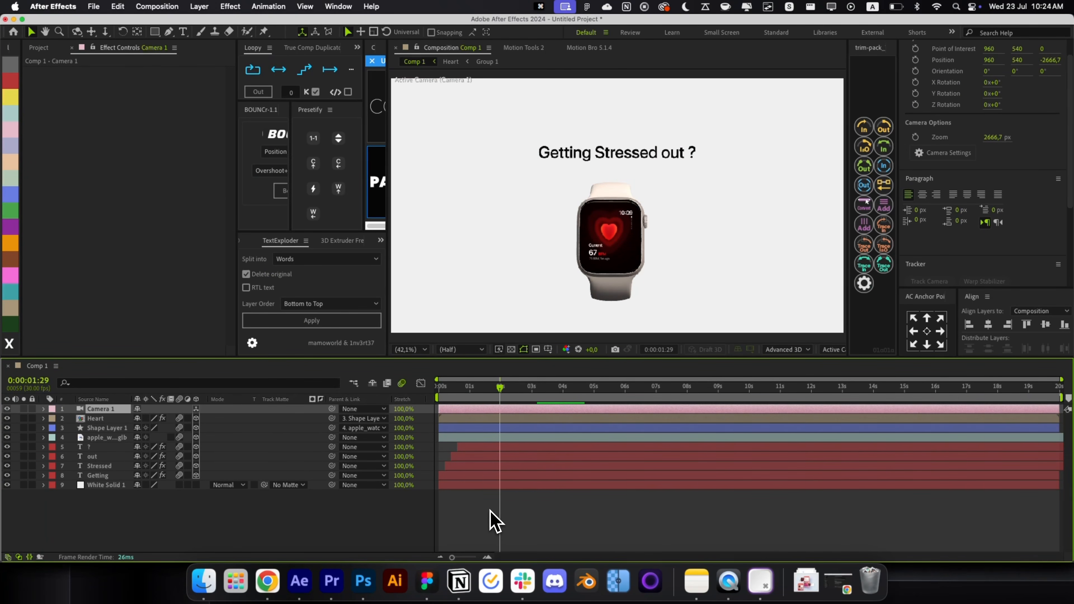
Step: Add a centred 3D null to Comp 1, duplicate it, parent one null to the other and parent Camera 1 to the child null
right_click(494, 523)
click(473, 528)
key(super+alt+shift+y)
key(super+Home)
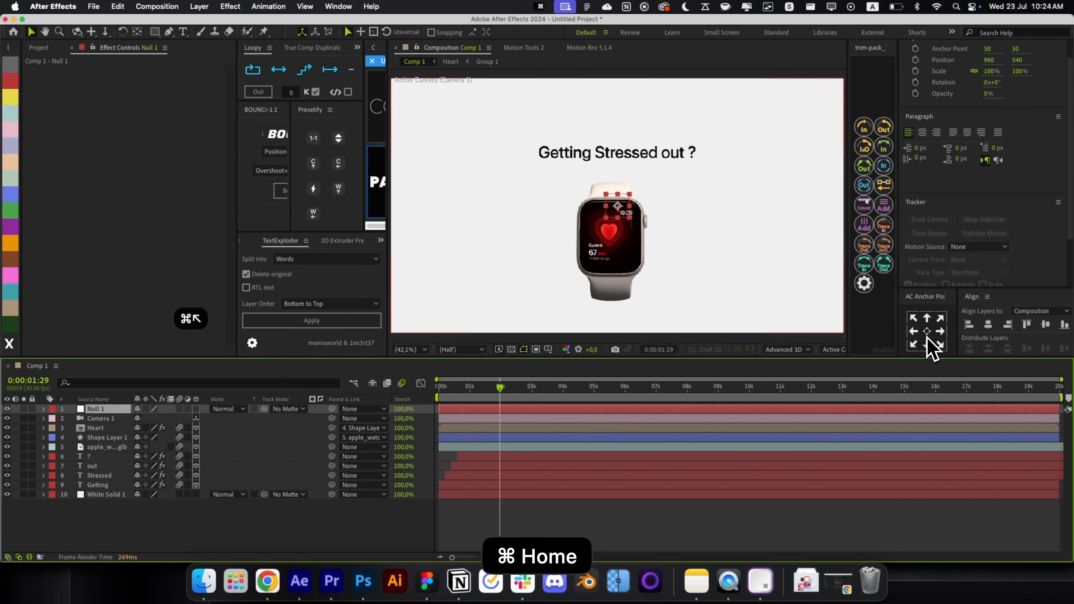
click(196, 409)
key(super+d)
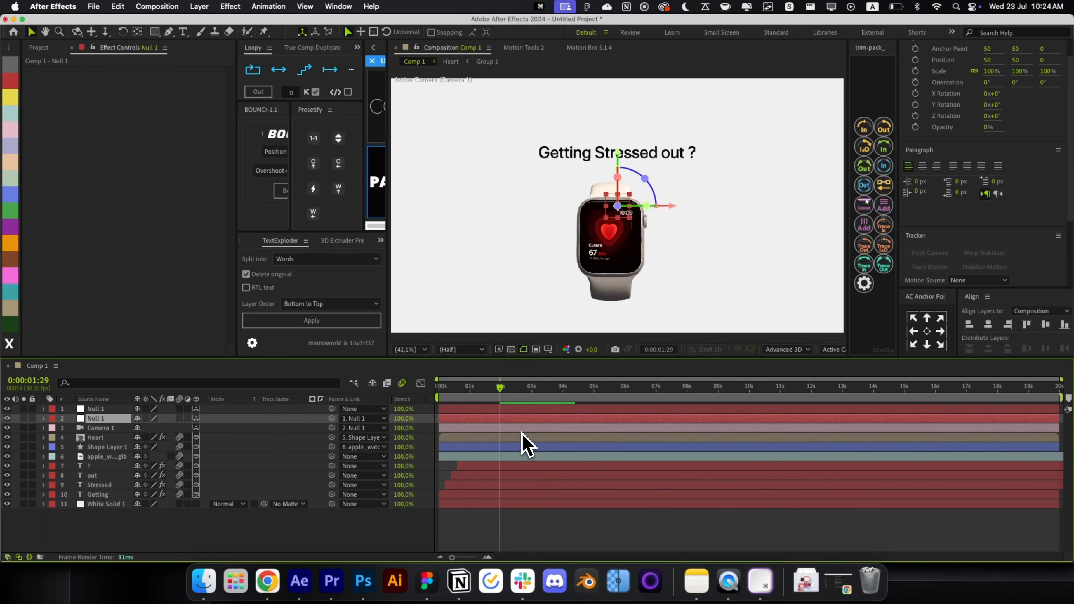
Step: Enlarge the watch model to 595.3% scale and place it at Position 933, 818.5, 106.6 with an X Orientation of 281.8°
key(super+z)
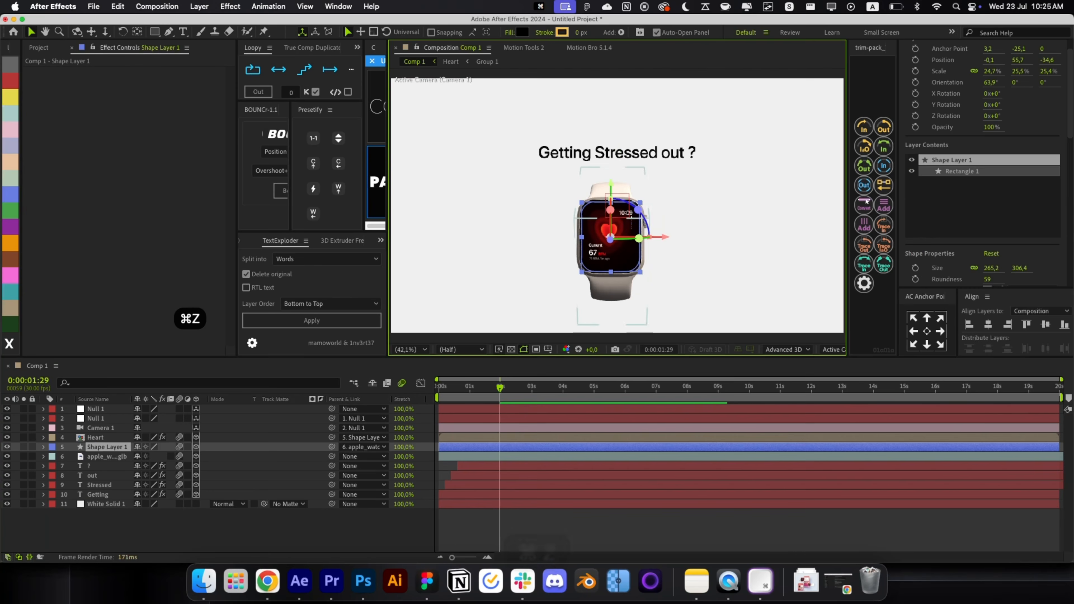
click(563, 456)
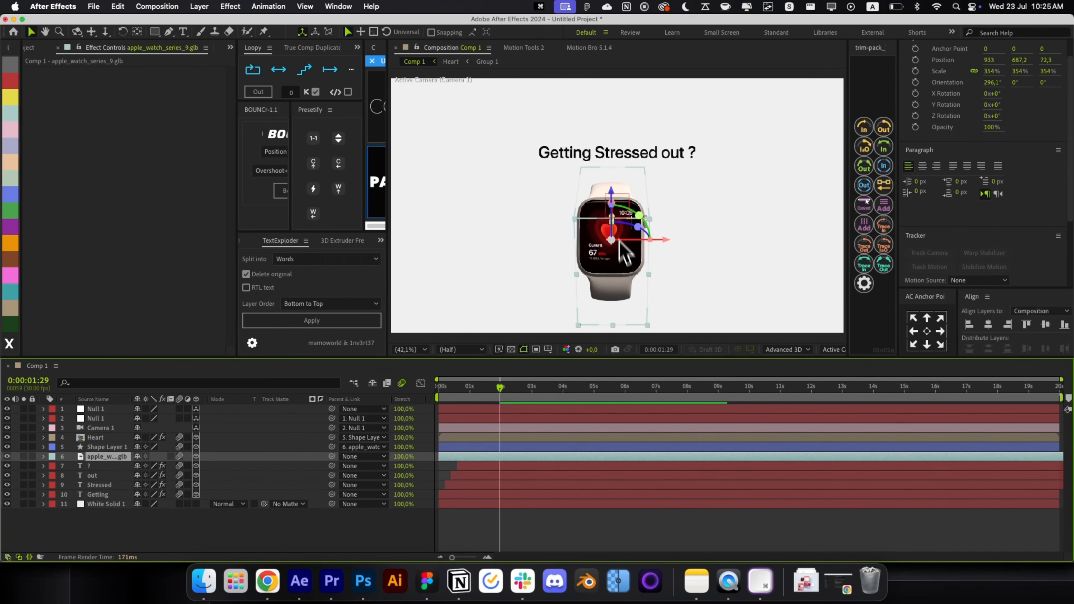
drag(611, 208, 613, 202)
key(v)
drag(649, 273, 664, 278)
drag(616, 229, 618, 235)
drag(663, 290, 673, 295)
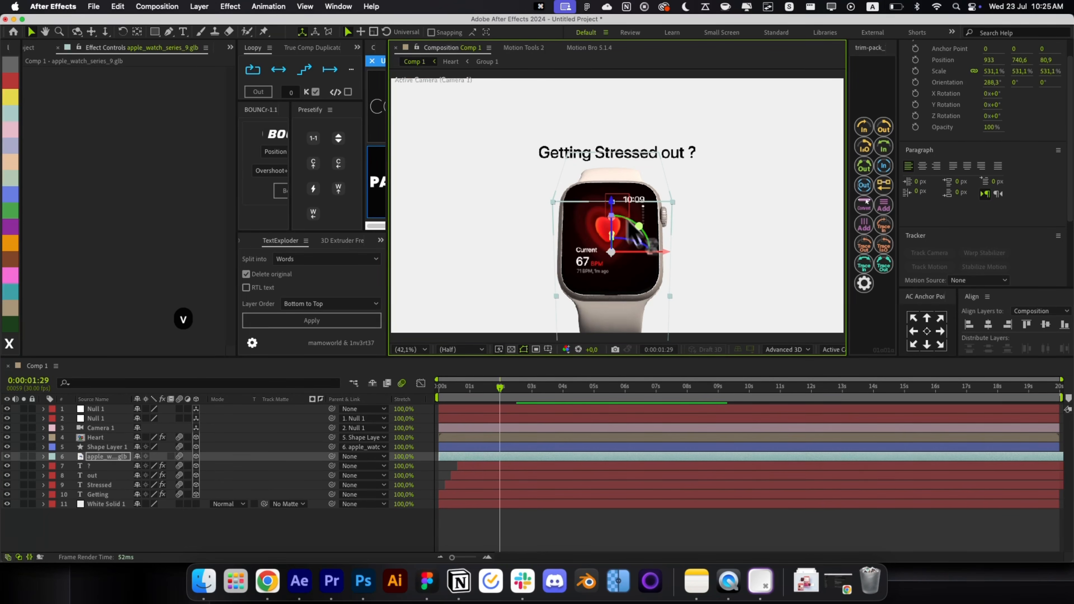
drag(613, 211, 610, 233)
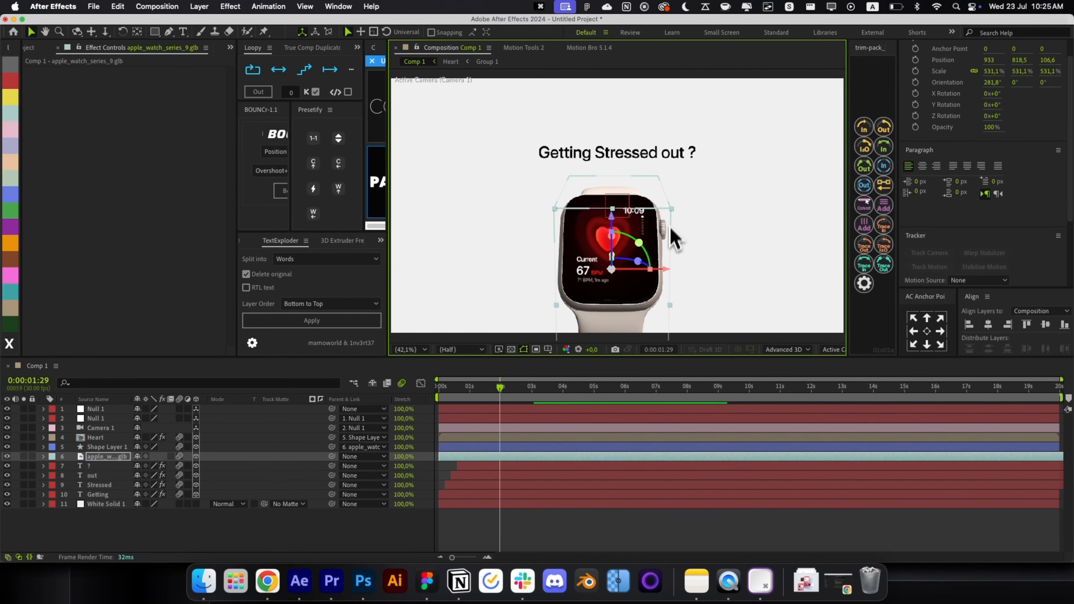
drag(672, 208, 677, 207)
Step: Keyframe the child null's Position at 0:00:01:25 and set it to 50, -680, 880 at the first frame
click(543, 513)
mouse_move(500, 418)
mouse_down()
mouse_move(463, 412)
mouse_move(497, 416)
mouse_up()
click(504, 418)
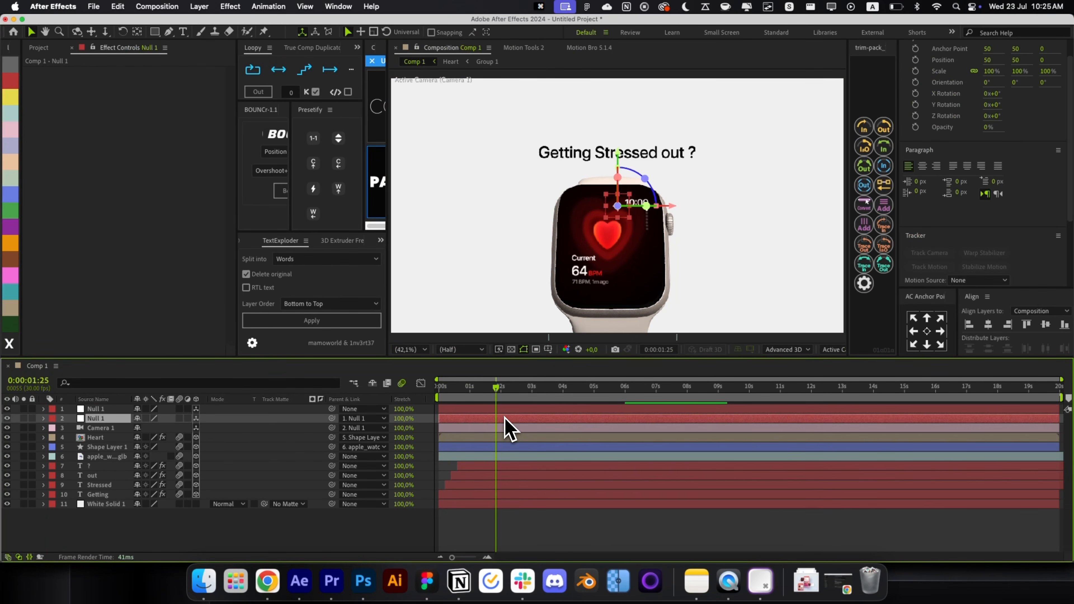
key(p)
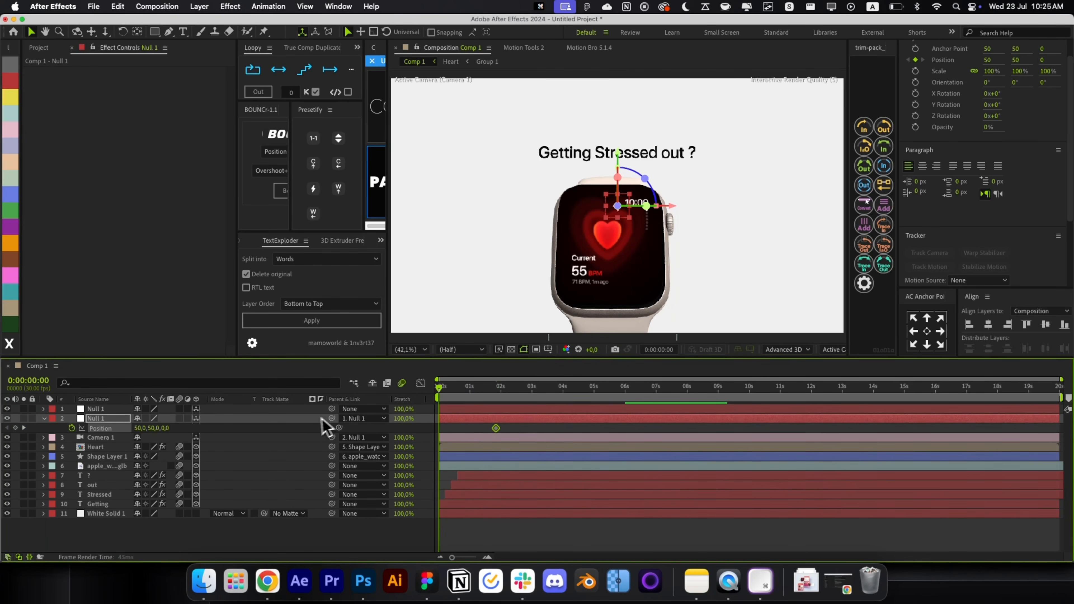
drag(166, 429, 127, 430)
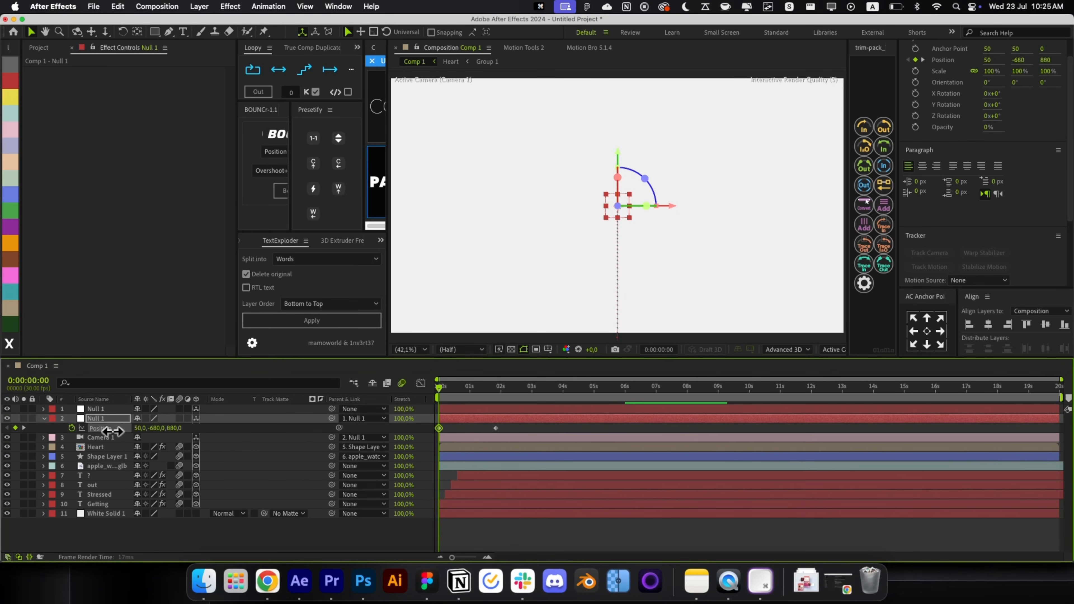
Step: Ease the child null's Position keyframes with the Flow curve 0.10, 0.00, 0.00, 1.00 and check the animation curve
drag(506, 424, 389, 450)
scroll(308, 244, up, 1)
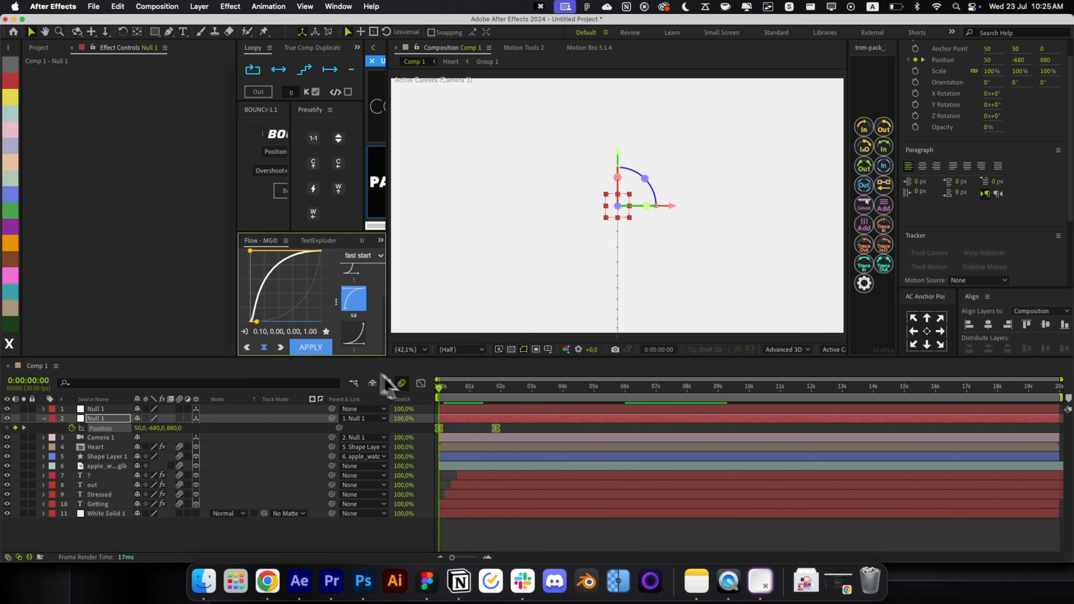
click(421, 383)
click(421, 383)
key(alt+slash)
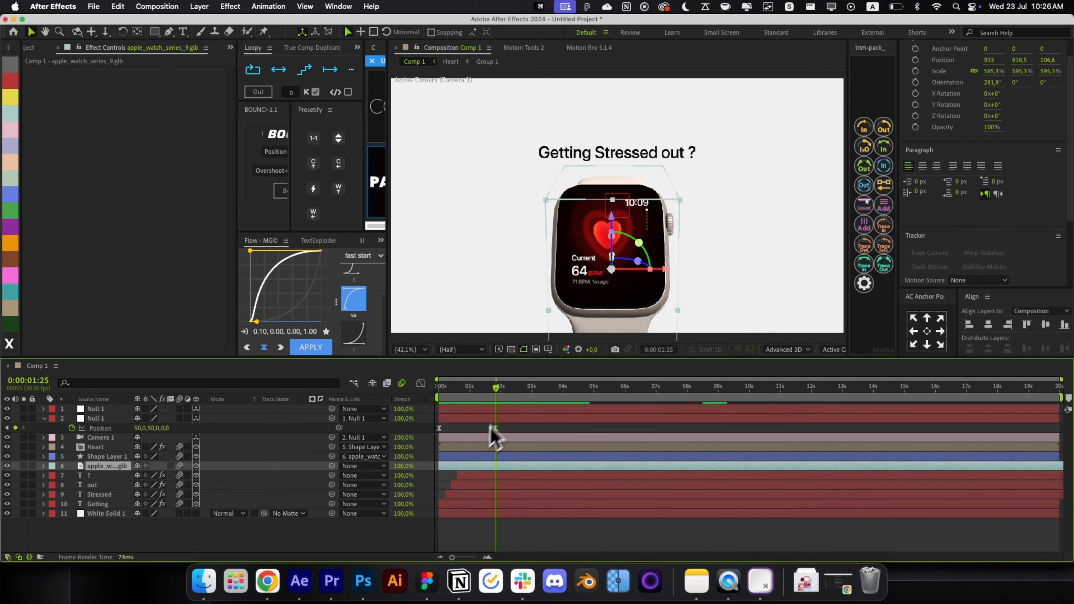
Step: Keyframe the watch's Orientation at 0:00:03:05 and set its X value to 243.8° at 0:00:00:18
key(r)
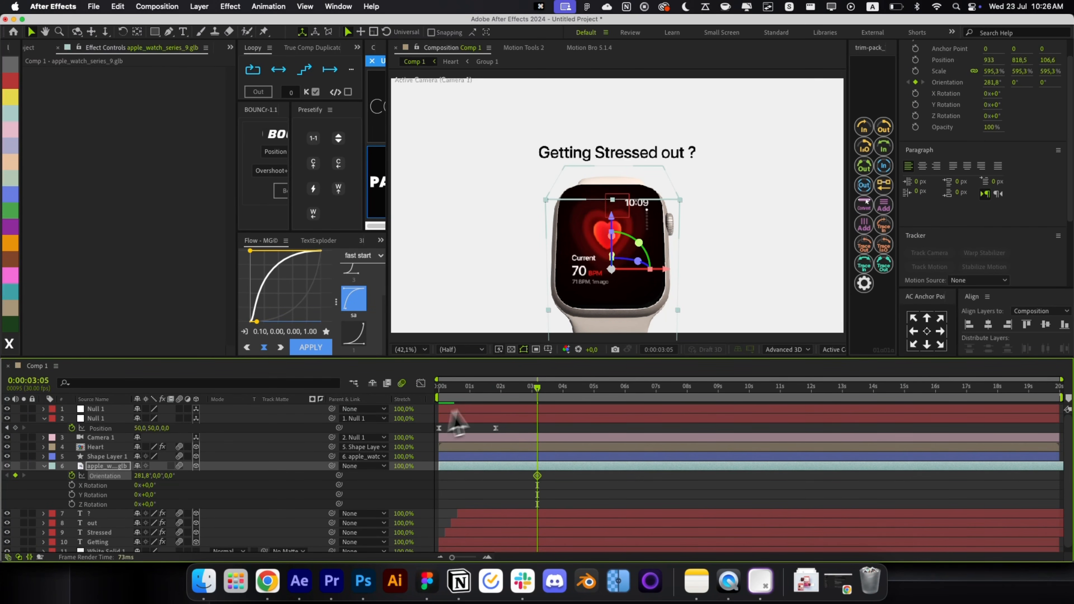
click(458, 399)
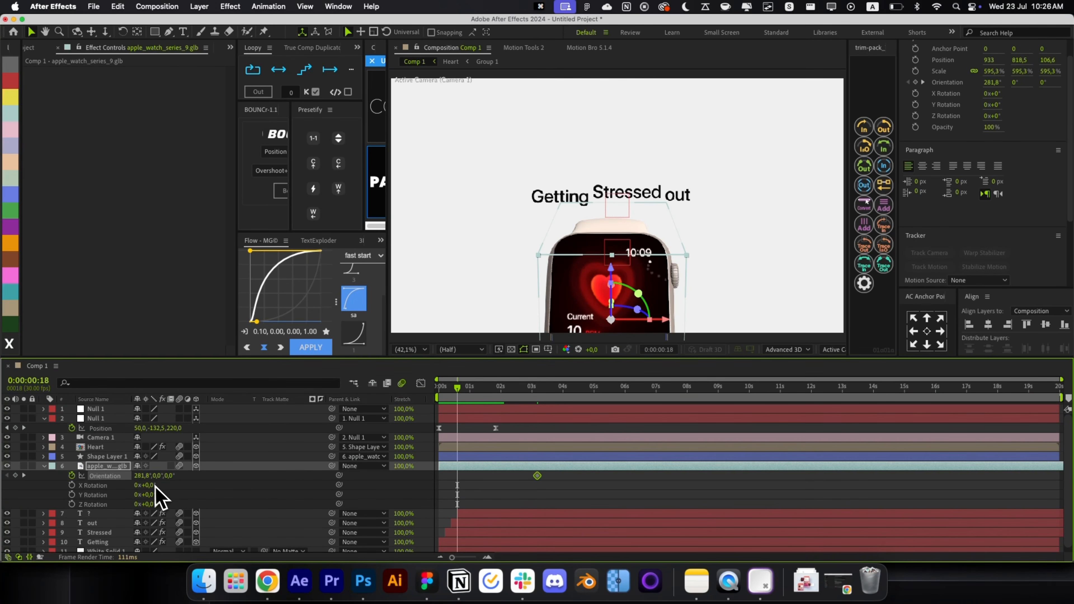
drag(144, 477, 121, 475)
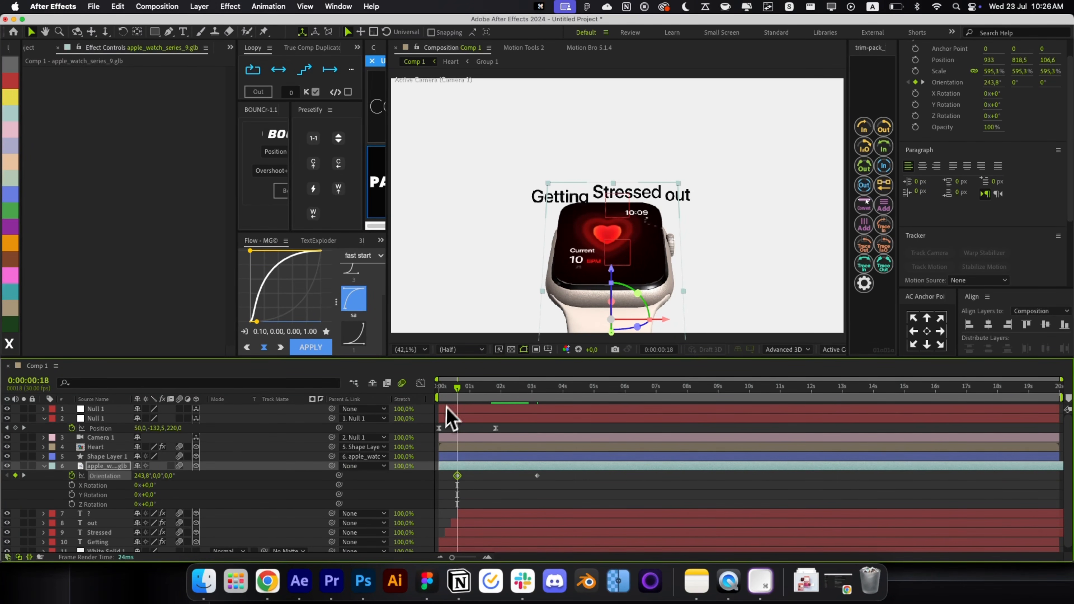
drag(451, 400, 456, 399)
Step: Keyframe the watch's Position at 0:00:03:05, and at 0:00:00:09 set Position to 933, 769.6, -942 and X Orientation to 239.8°
key(shift+p)
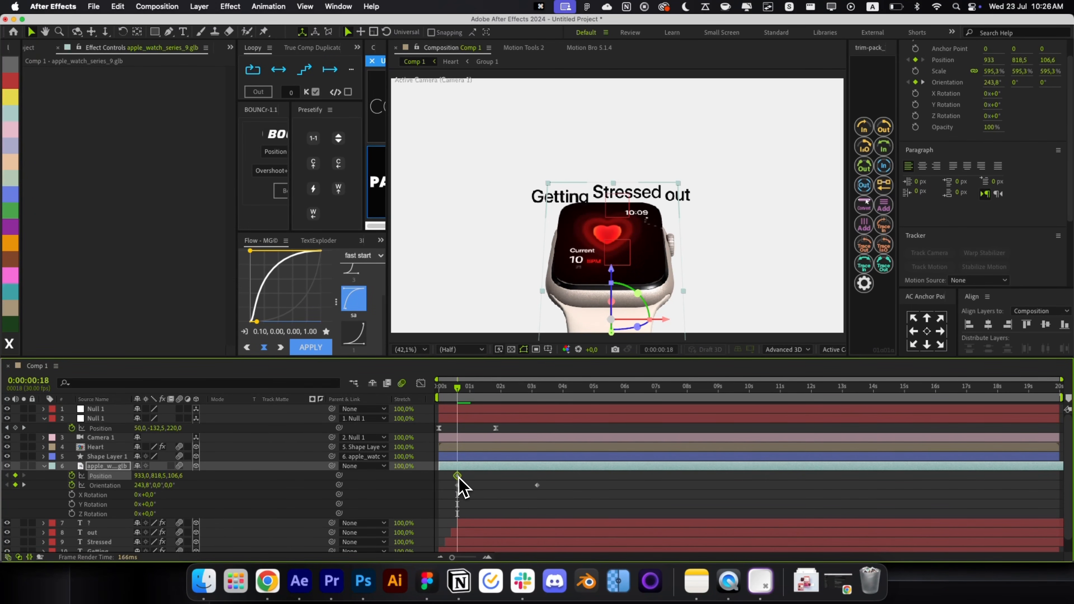
click(456, 488)
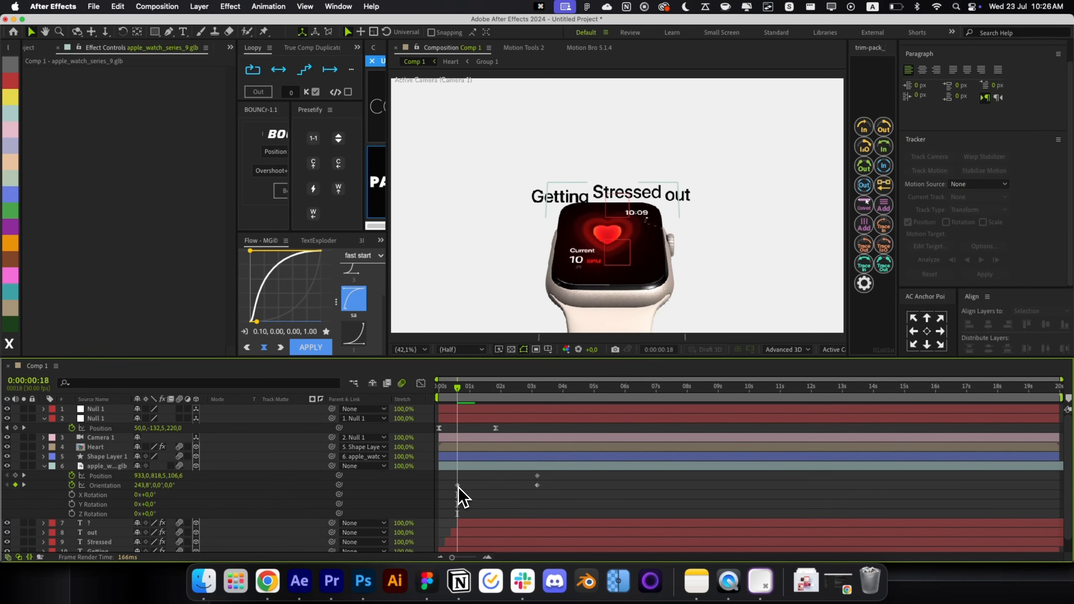
drag(458, 487, 450, 400)
drag(175, 477, 11, 478)
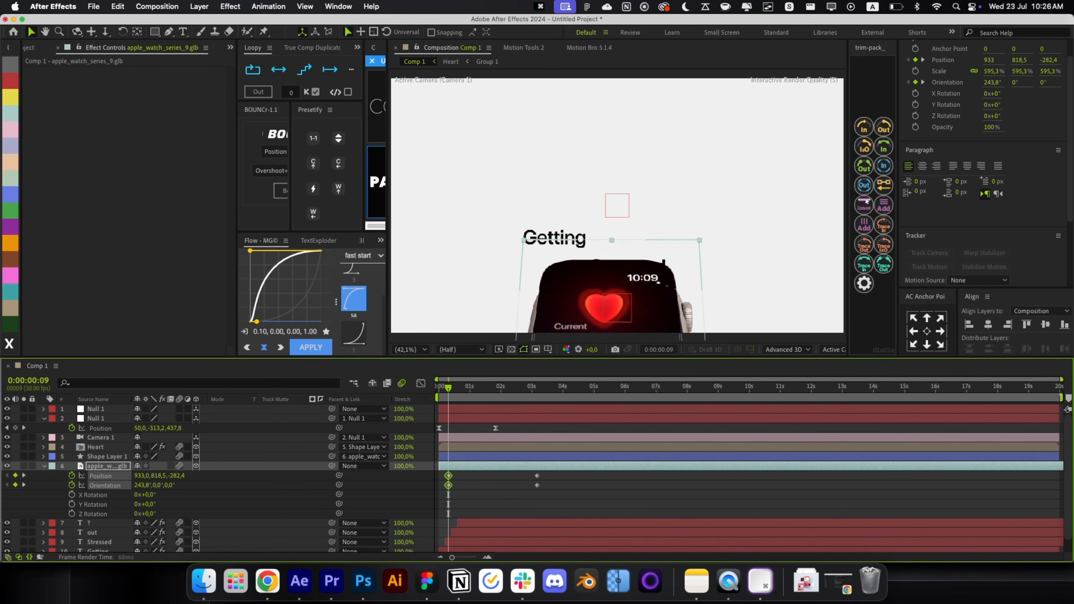
drag(141, 486, 134, 487)
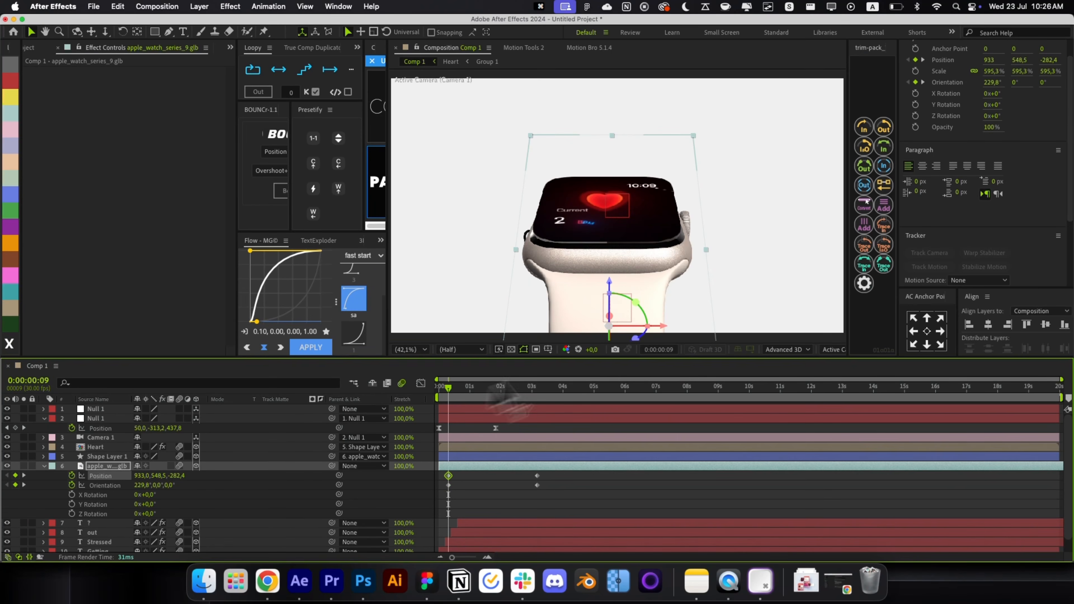
key(super+z)
key(super+z)
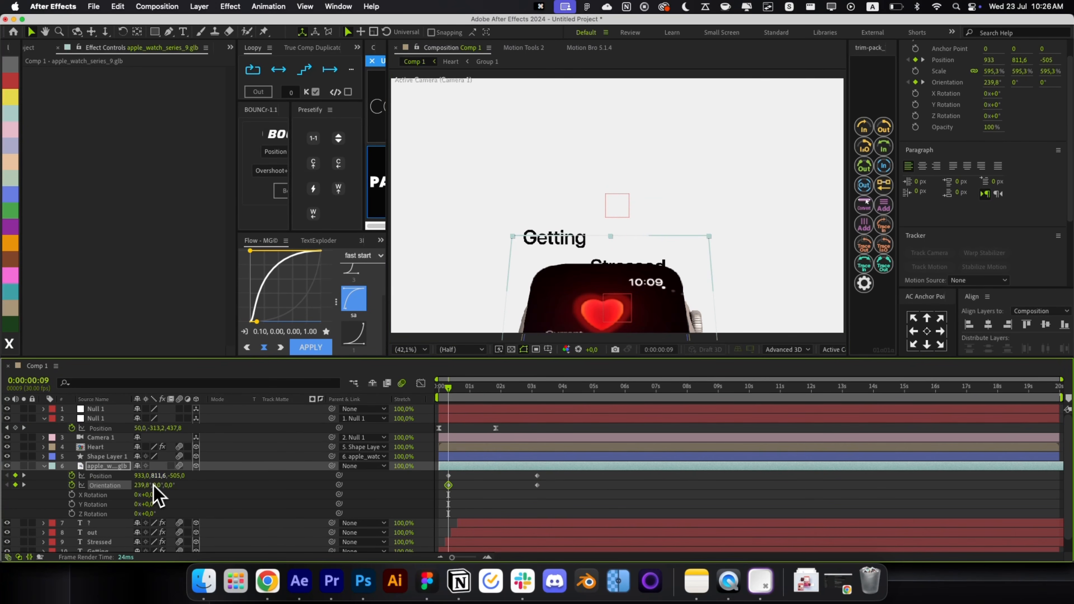
key(super+z)
key(super+z)
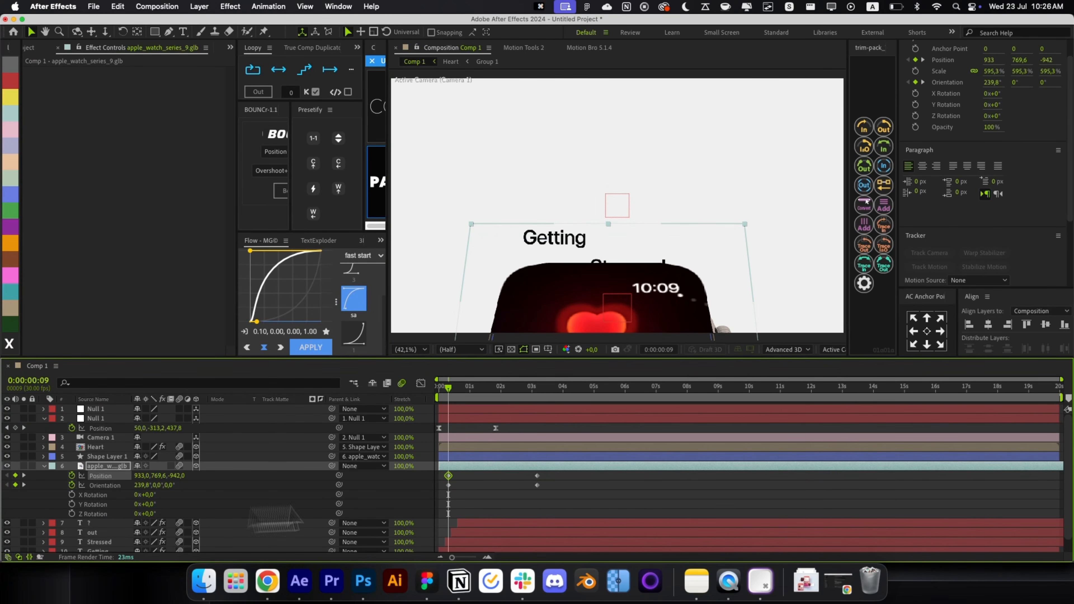
key(super+z)
Step: Apply the Flow curve to the watch's Position and Orientation keyframes and shift them all earlier to start at the first frame
click(328, 353)
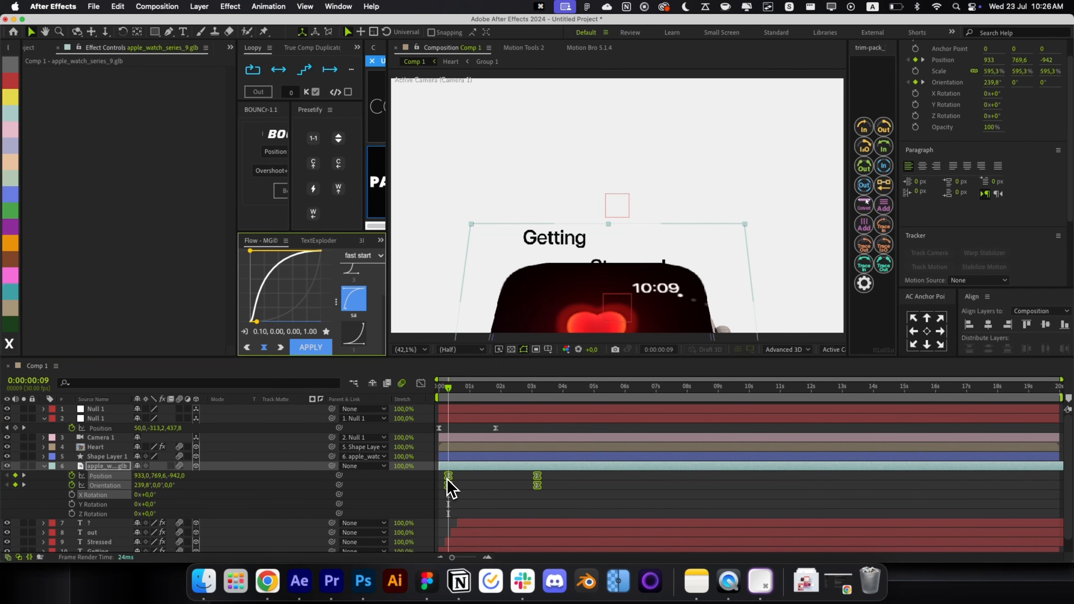
drag(447, 478, 438, 479)
click(481, 495)
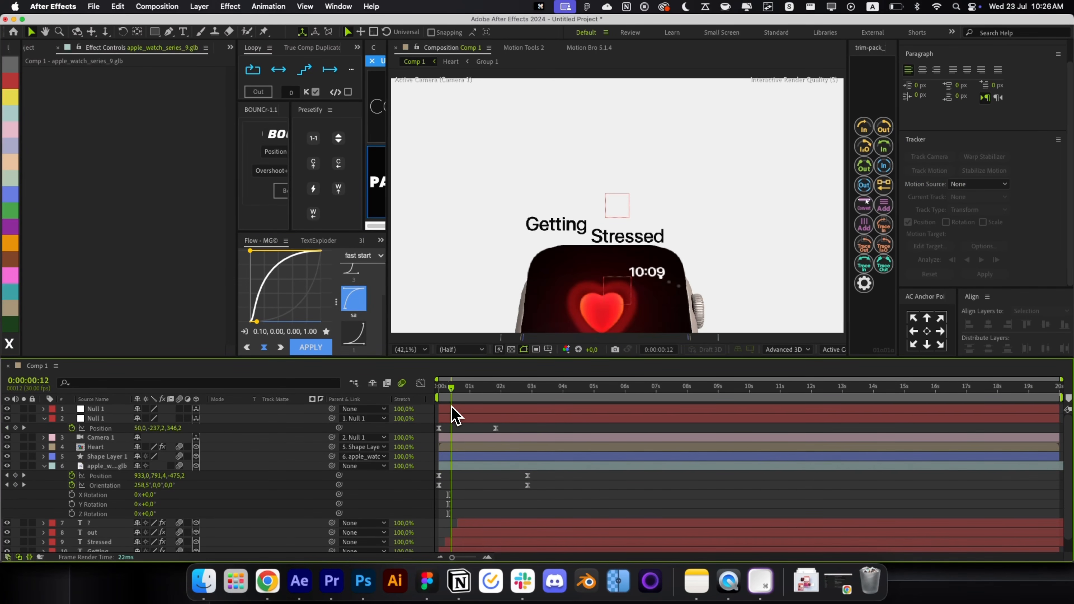
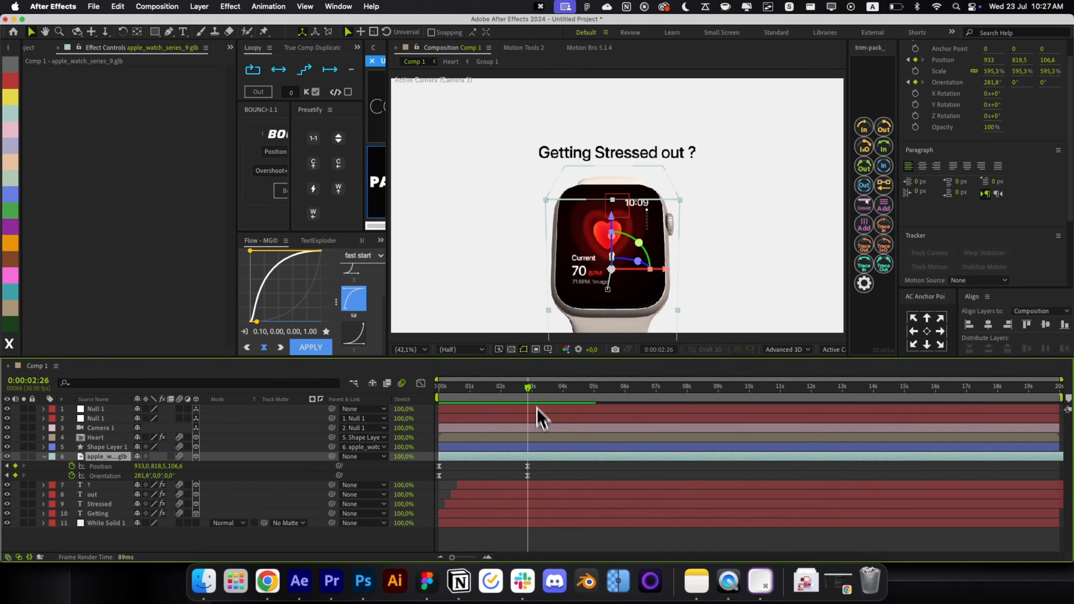
drag(609, 276, 607, 289)
key(super+z)
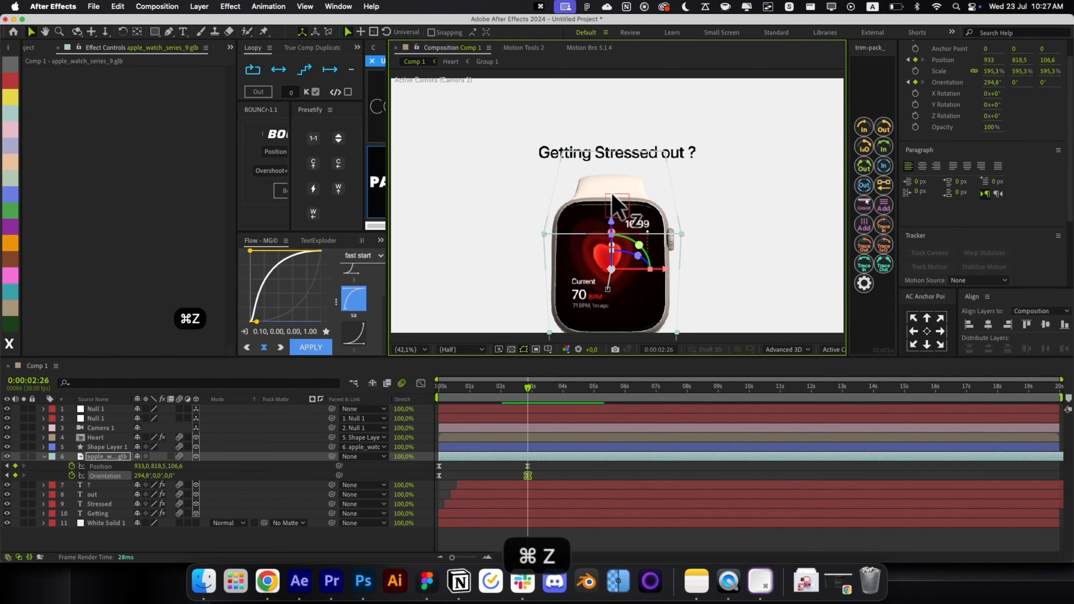
drag(504, 387, 452, 410)
key(super+z)
drag(487, 447, 574, 442)
key(super+z)
Step: Fine-tune the tilt of Shape Layer 1 over the watch screen, trying an X Orientation of 48.2° and checking it at different times
click(575, 444)
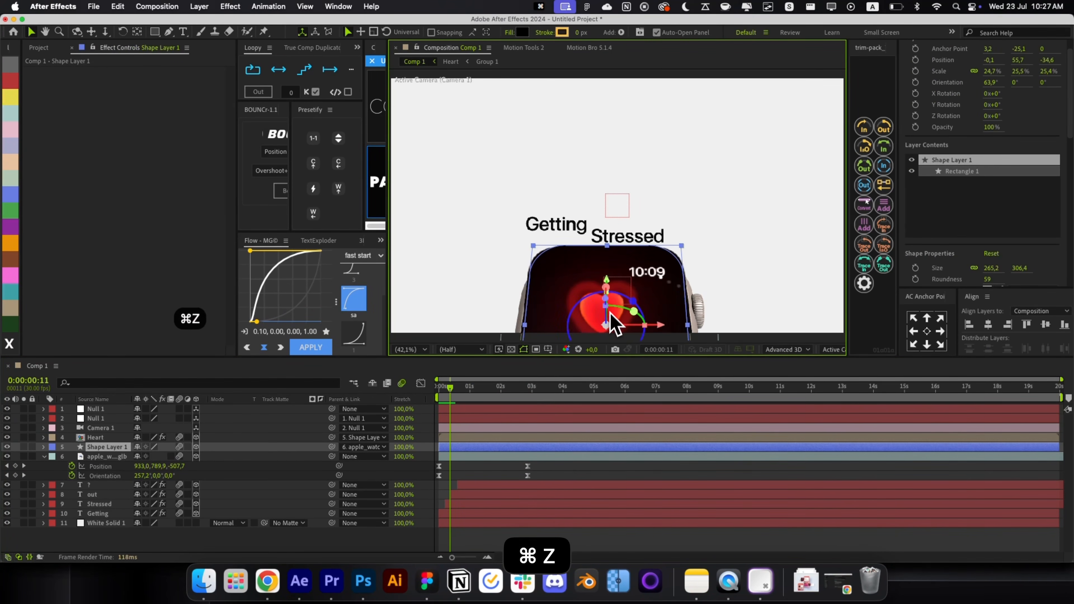
click(507, 400)
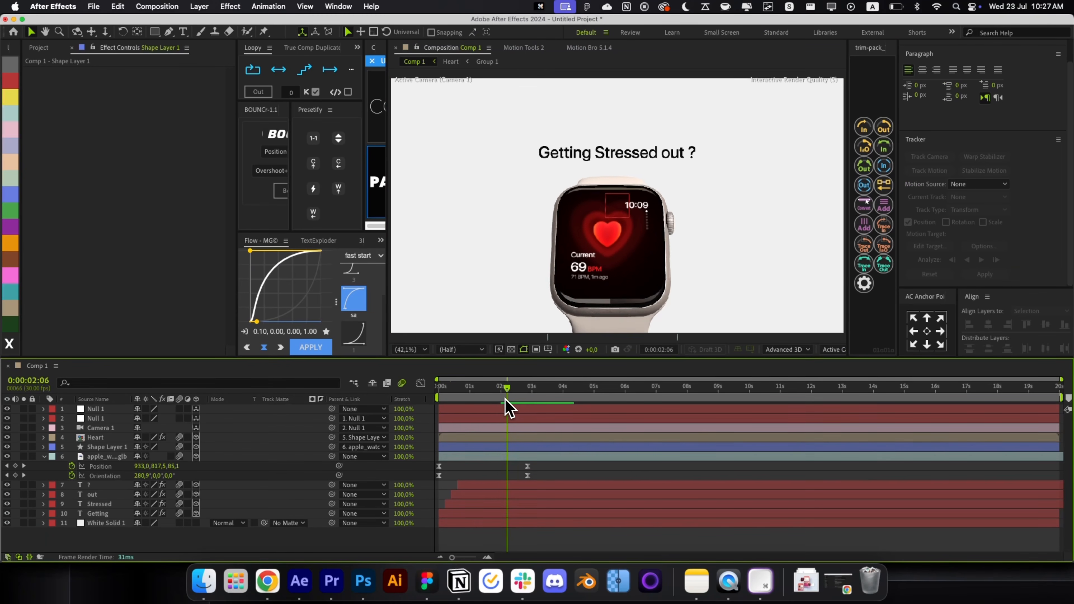
click(550, 446)
scroll(592, 326, up, 3)
drag(635, 142, 607, 208)
key(super+shift+z)
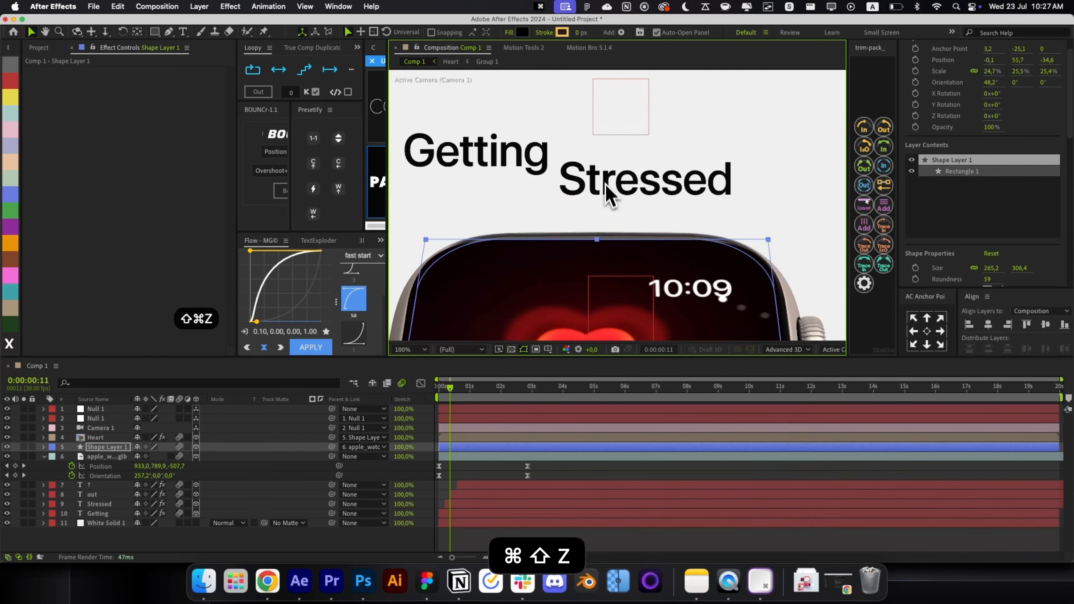
click(511, 404)
click(506, 445)
drag(604, 169, 606, 145)
click(579, 457)
Step: Preview the camera and watch movement, and delete the child null's Position keyframe at the first frame
click(526, 389)
key(alt+/)
drag(525, 389, 448, 409)
click(454, 456)
drag(456, 468, 438, 488)
click(477, 420)
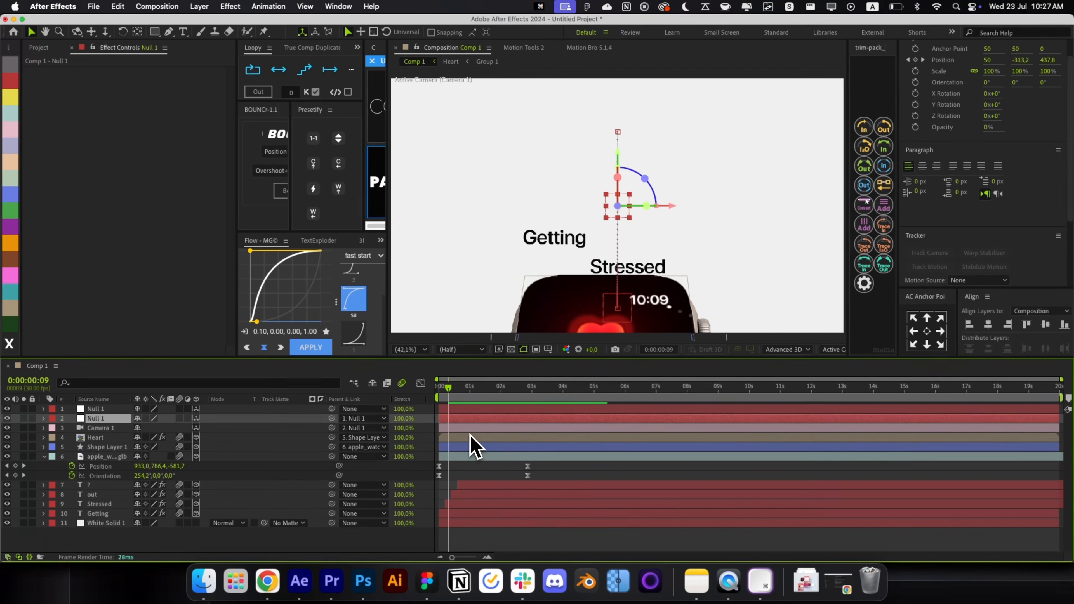
key(space)
key(u)
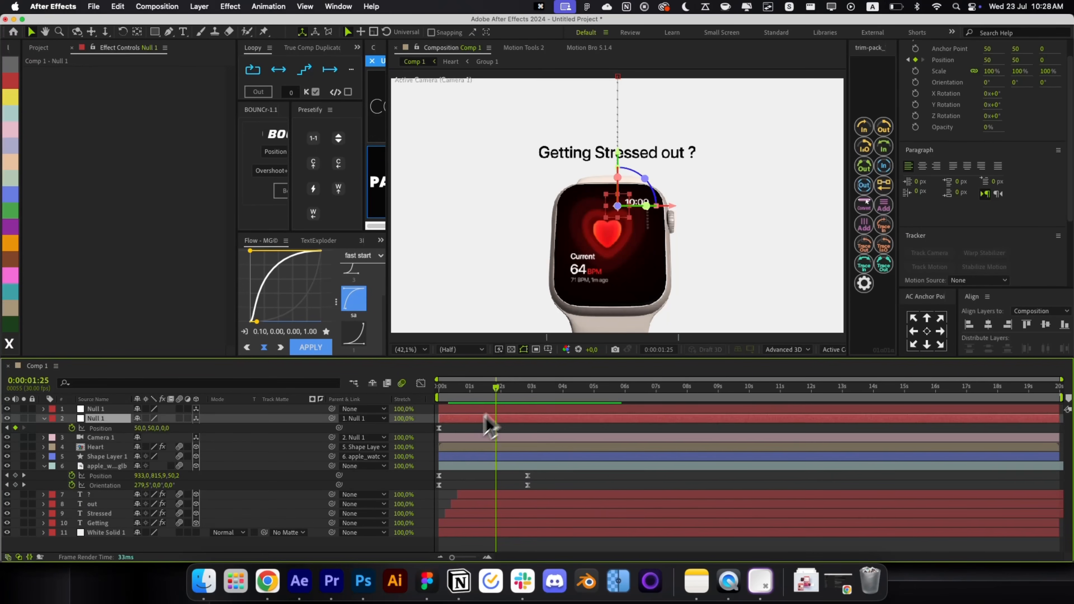
click(458, 439)
key(super+z)
click(439, 429)
key(BackSpace)
Step: Keyframe the watch's Scale at 0:00:02:26, and at the first frame set Scale to 897.3% and Position to 933, 1463.2, -1576.2
drag(477, 388, 419, 423)
click(439, 476)
click(596, 327)
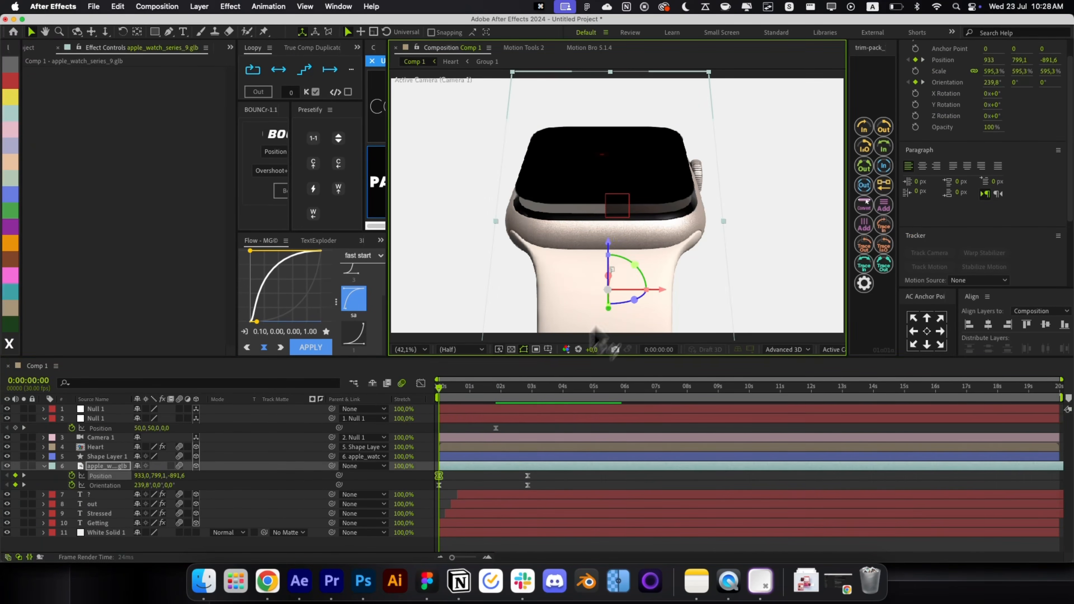
key(super+z)
key(alt+shift+s)
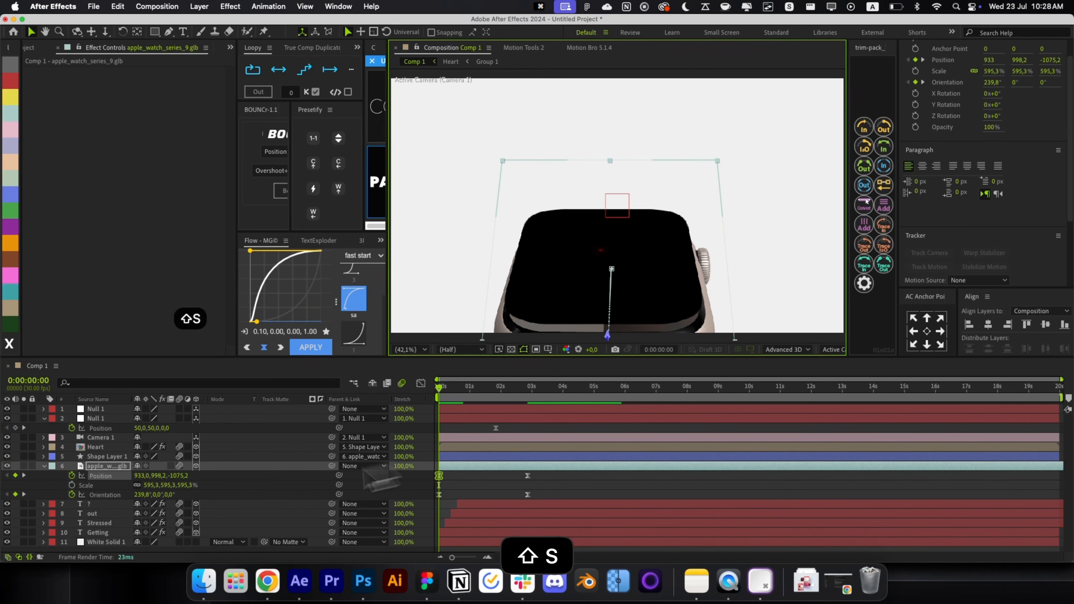
drag(718, 161, 750, 165)
scroll(667, 259, down, 2)
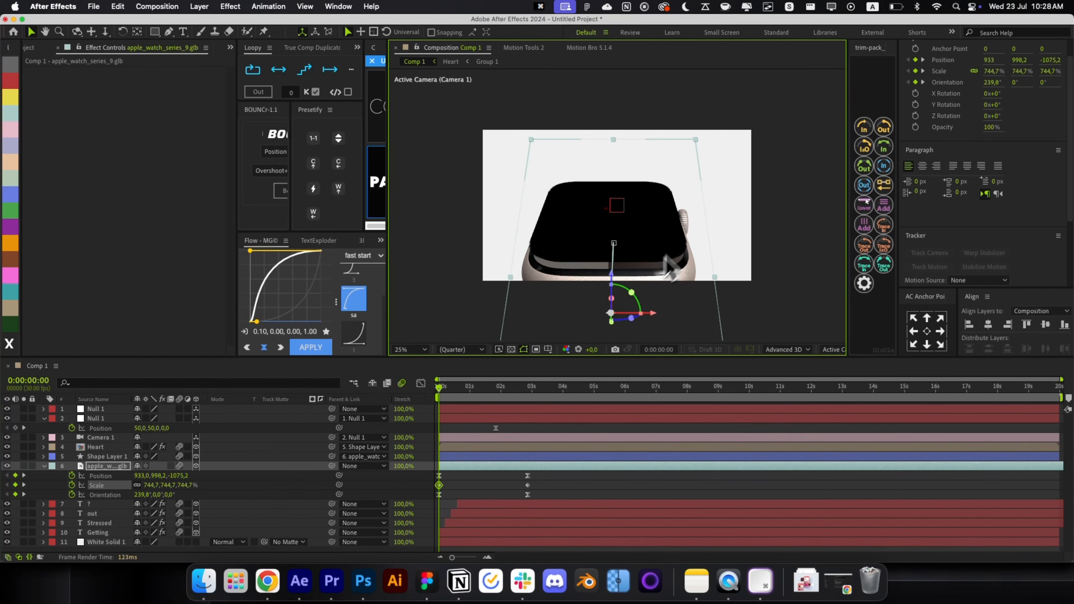
drag(613, 283, 594, 377)
key(alt+slash)
drag(450, 246, 420, 236)
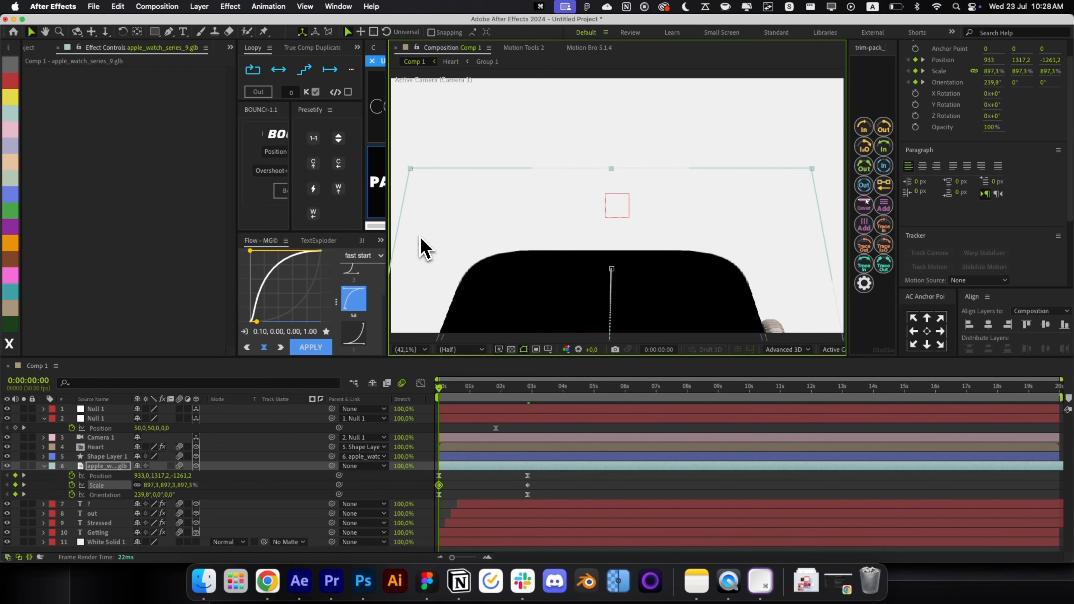
drag(186, 476, 221, 478)
Step: Ease the watch's Position, Scale and Orientation keyframes with the Flow curve and preview the animation from the start
drag(540, 474, 390, 512)
click(311, 347)
click(470, 504)
key(space)
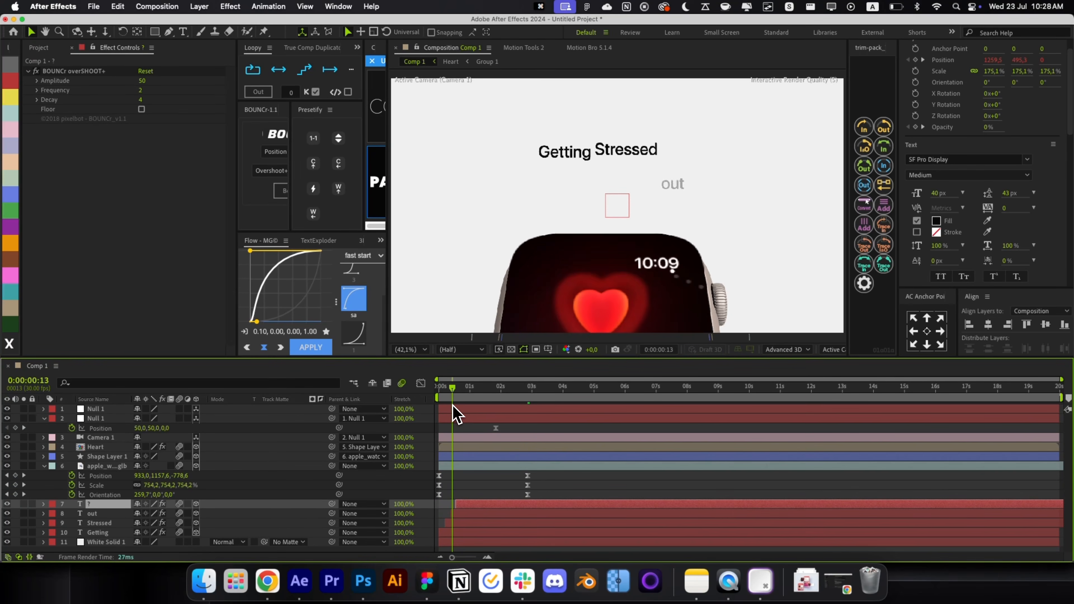
drag(465, 410, 396, 434)
click(470, 426)
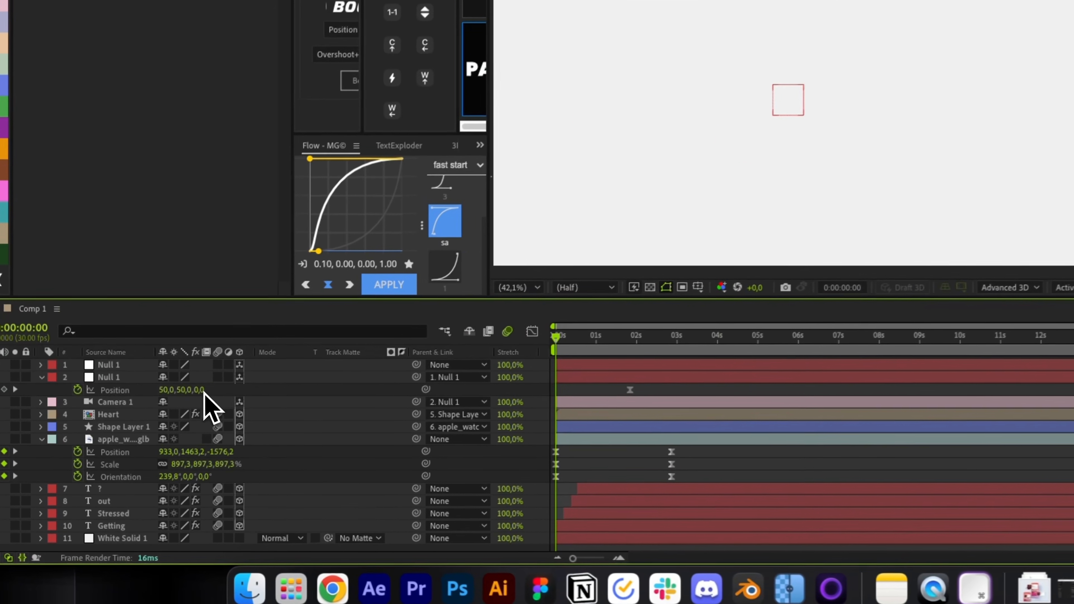
Step: Set the child null's first-frame Position Z to 957 and ease its Position keyframes with the 0.10, 0.00, 0.00, 1.00 Flow curve
drag(164, 429, 442, 396)
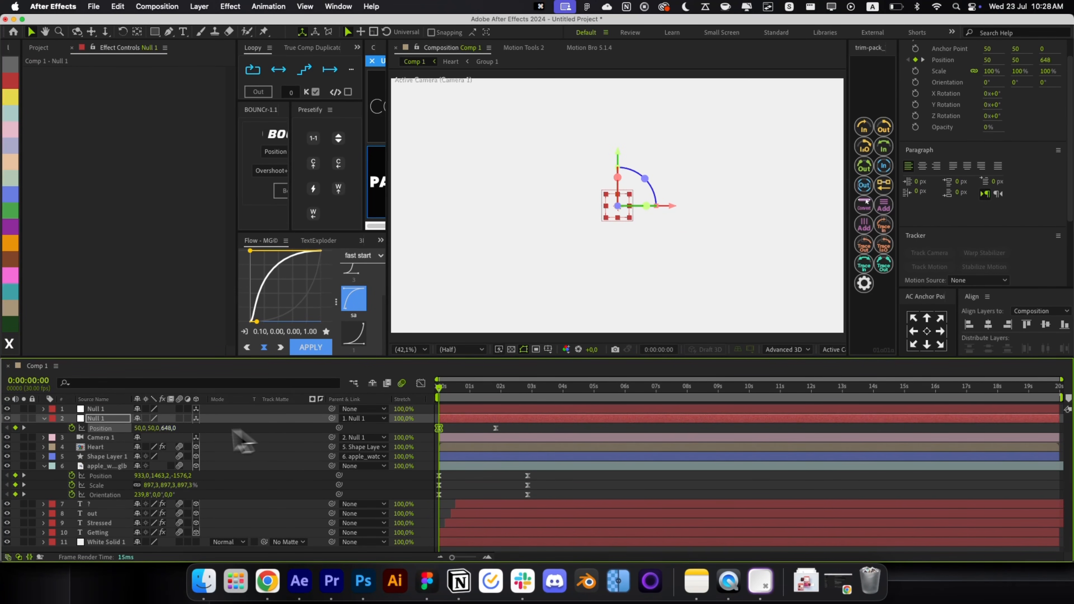
drag(301, 425, 381, 424)
drag(502, 426, 419, 439)
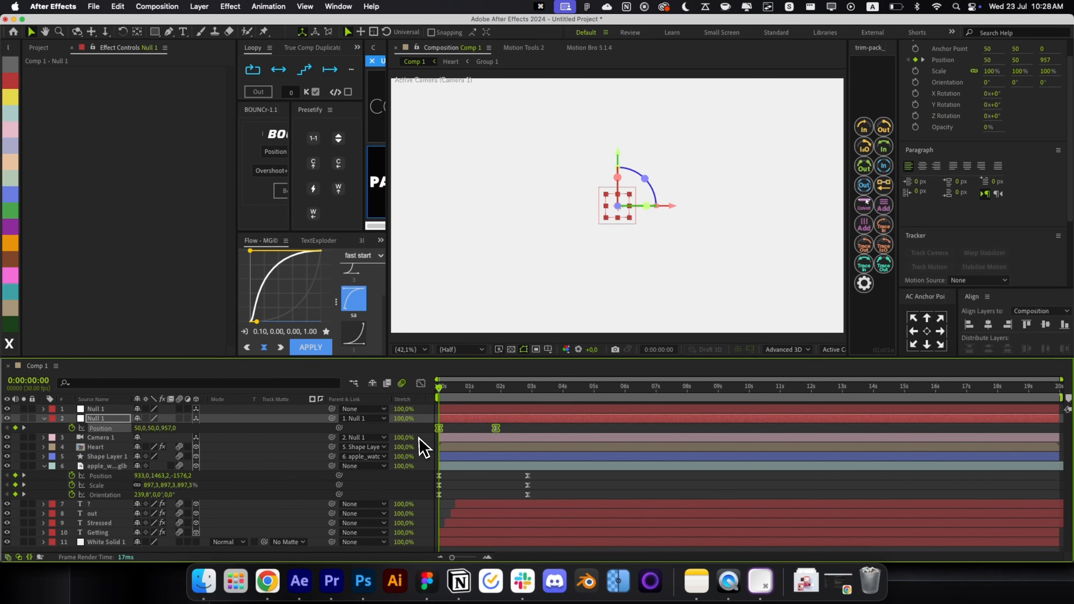
click(320, 350)
Step: Align the null's and watch's end keyframes at 0:00:02:05, and set the watch's first-frame Scale to 777% and X Orientation to 218.8°
click(514, 431)
drag(517, 472, 406, 508)
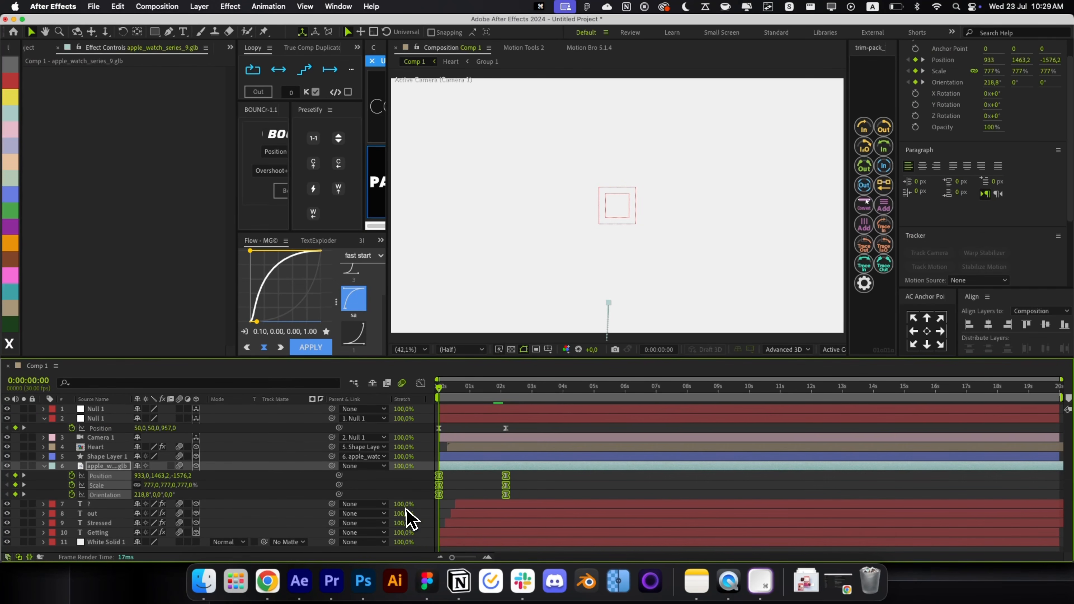
click(421, 384)
click(421, 385)
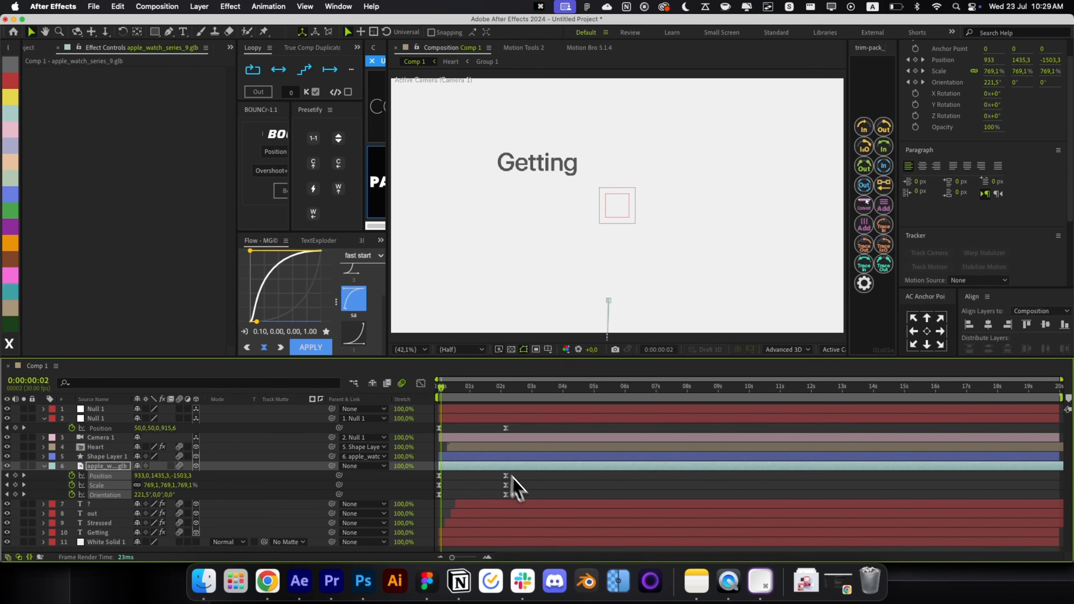
click(514, 476)
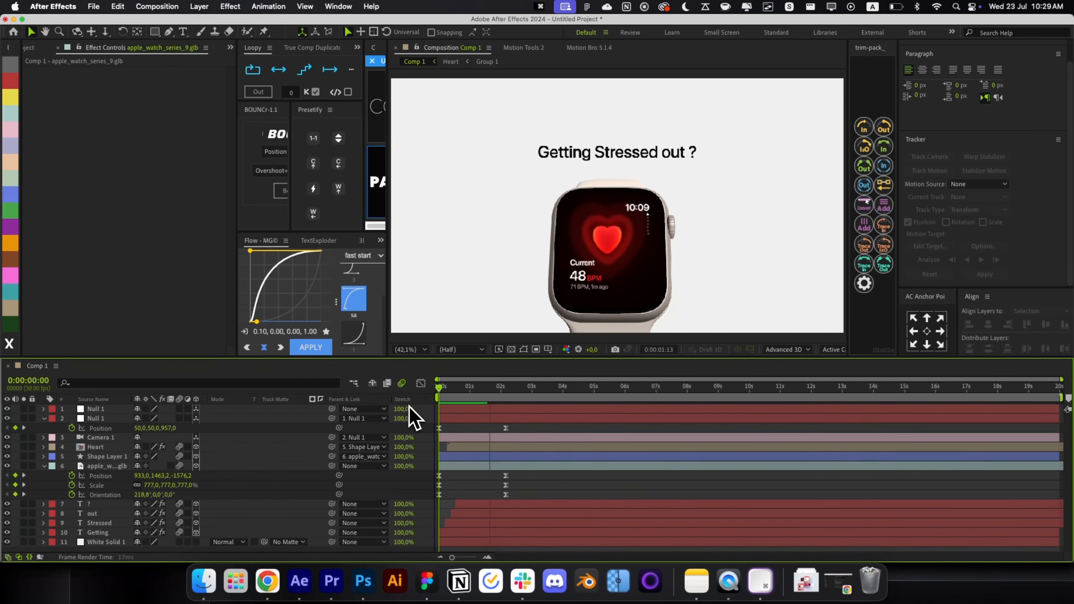
Step: Shift the four headline text layers about one second later in the timeline, keeping their staggered starts, and check the timing
key(r)
key(r)
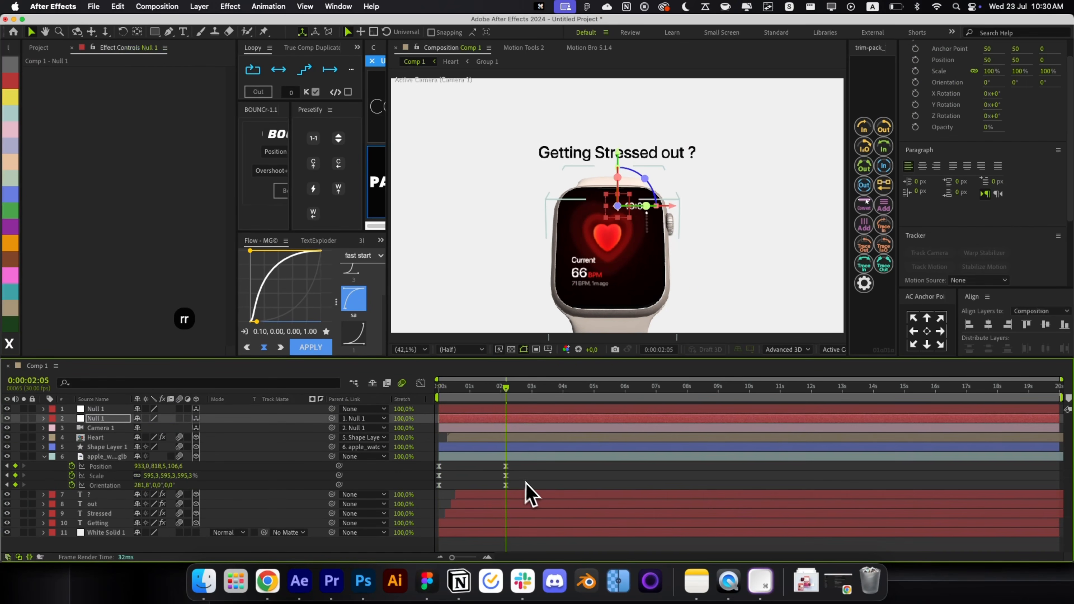
click(521, 495)
shift+click(499, 513)
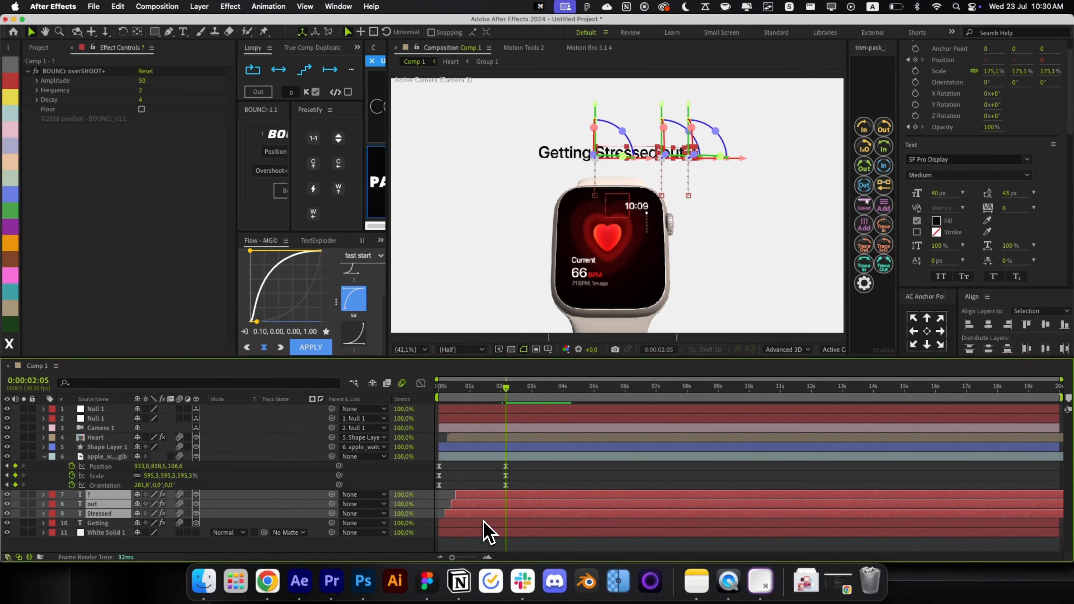
shift+click(478, 523)
drag(523, 521, 514, 511)
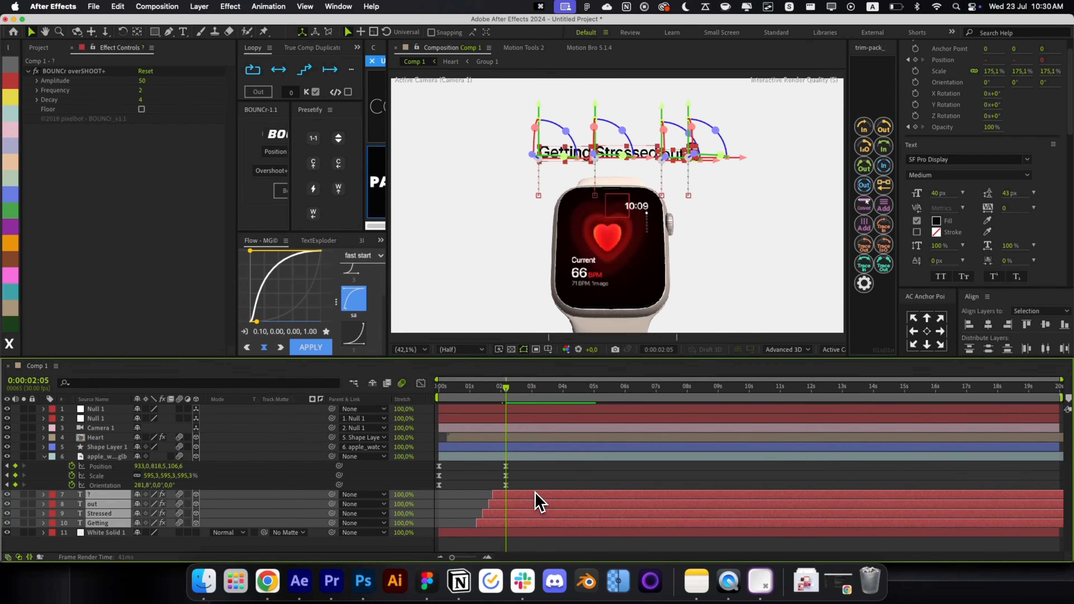
drag(489, 388, 463, 405)
click(529, 527)
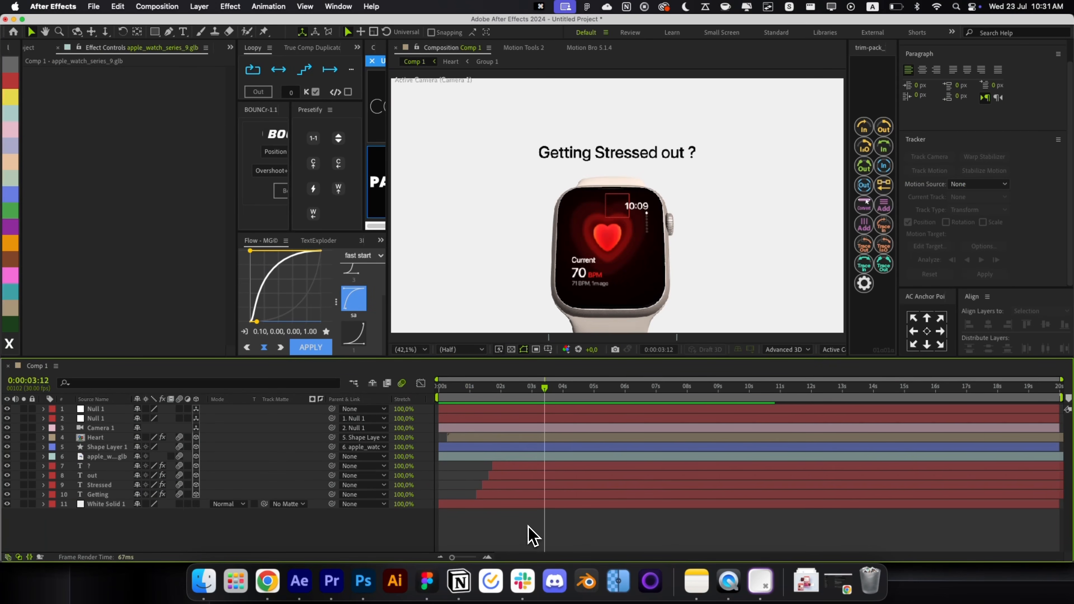
Step: Add a white Spot light with Intensity 93%, Cone Angle 111°, Cone Feather 38%, Smooth falloff and Radius 1286
right_click(553, 526)
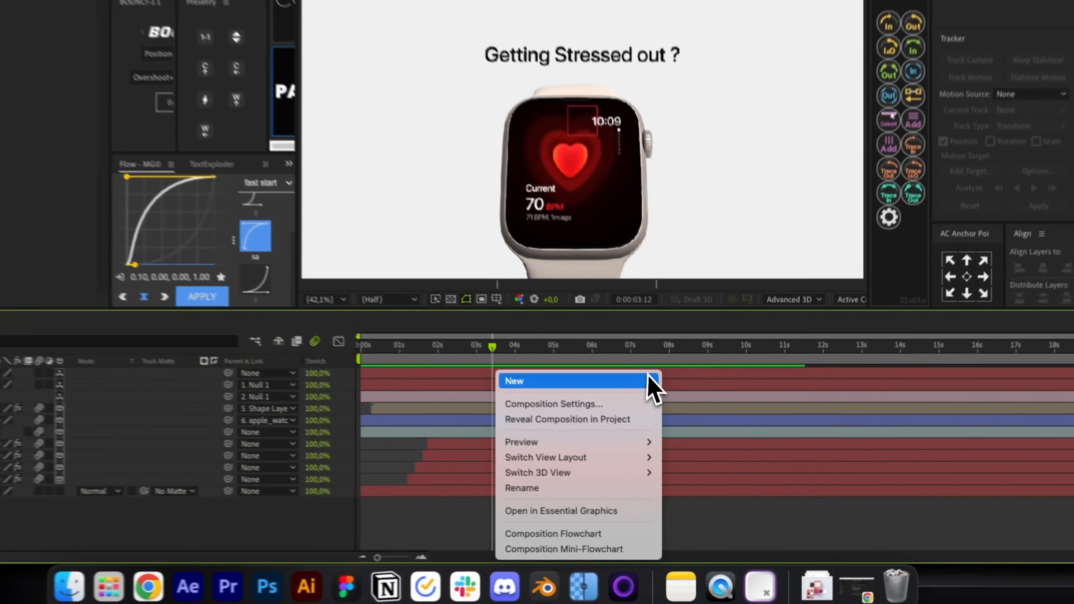
mouse_move(671, 416)
click(710, 426)
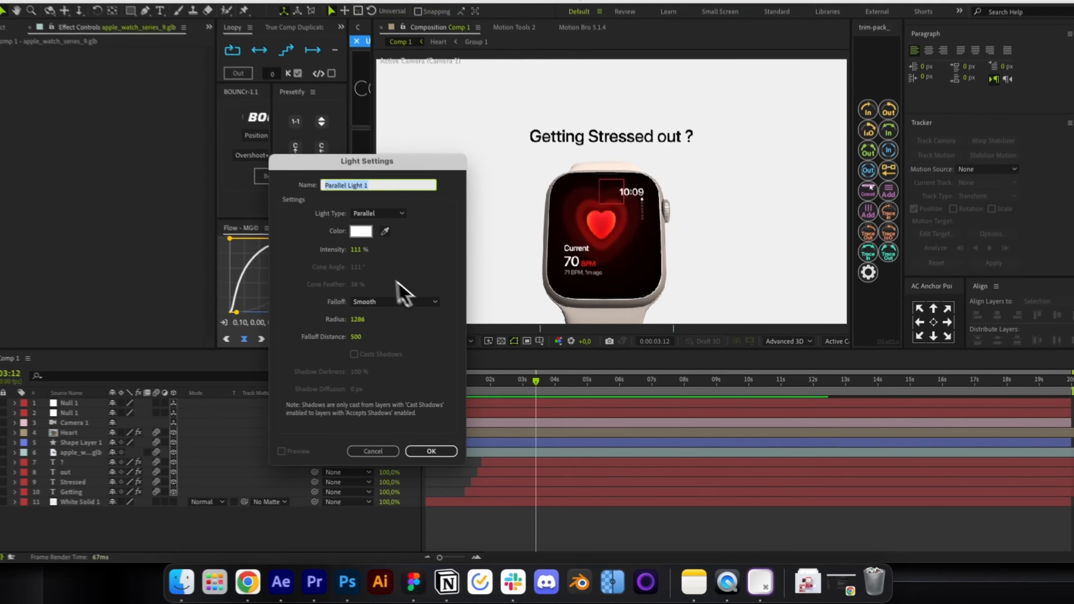
click(272, 118)
click(374, 220)
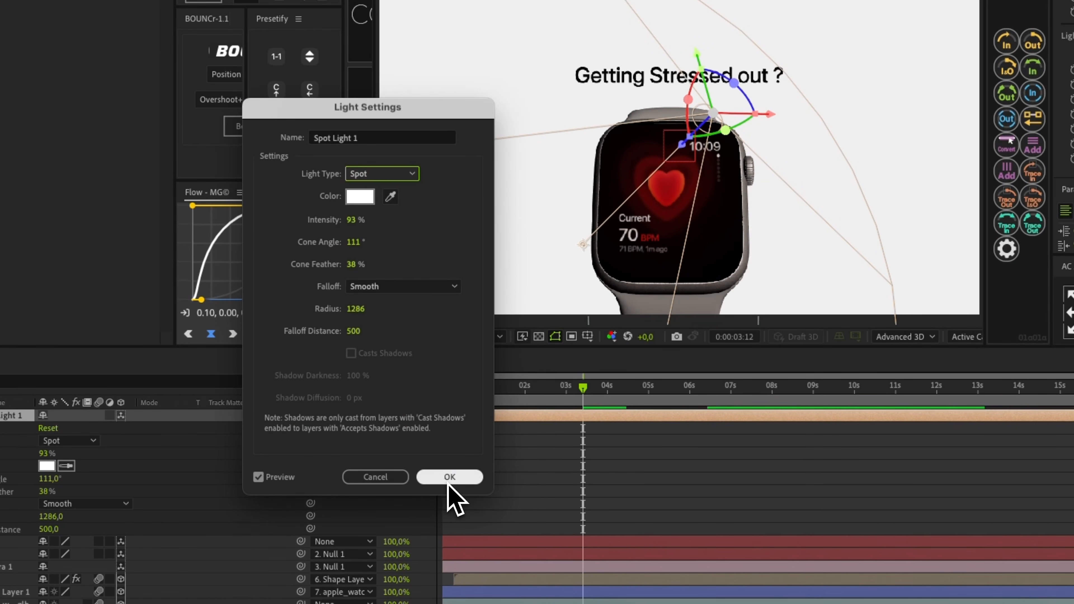
click(448, 482)
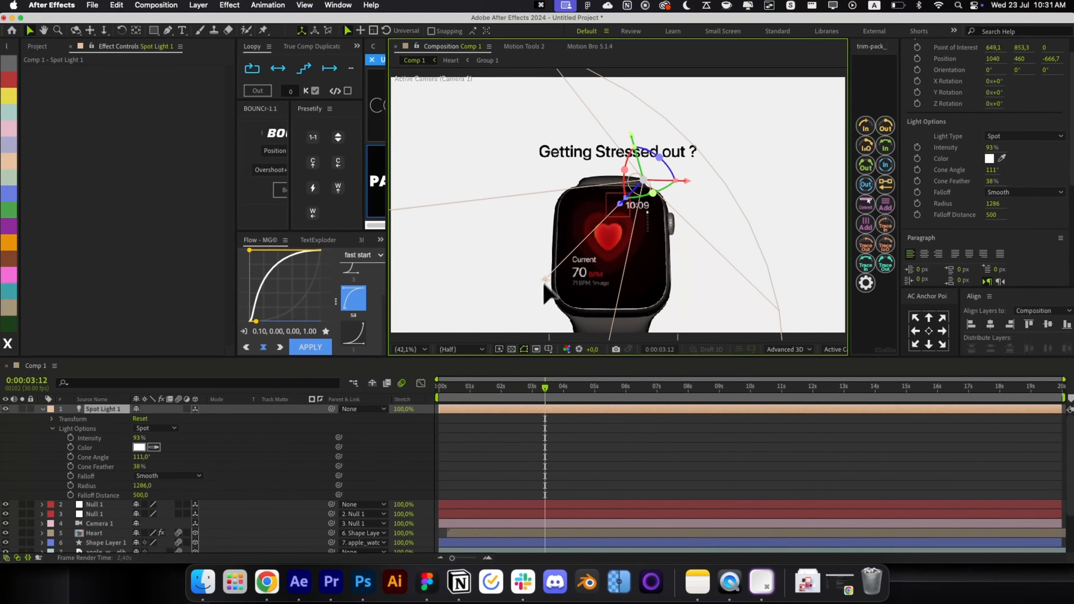
Step: Try a spot light Radius of 766 and Cone Angle of 117°, aiming its point of interest at 827.1, 820 on the watch screen
drag(546, 293, 673, 287)
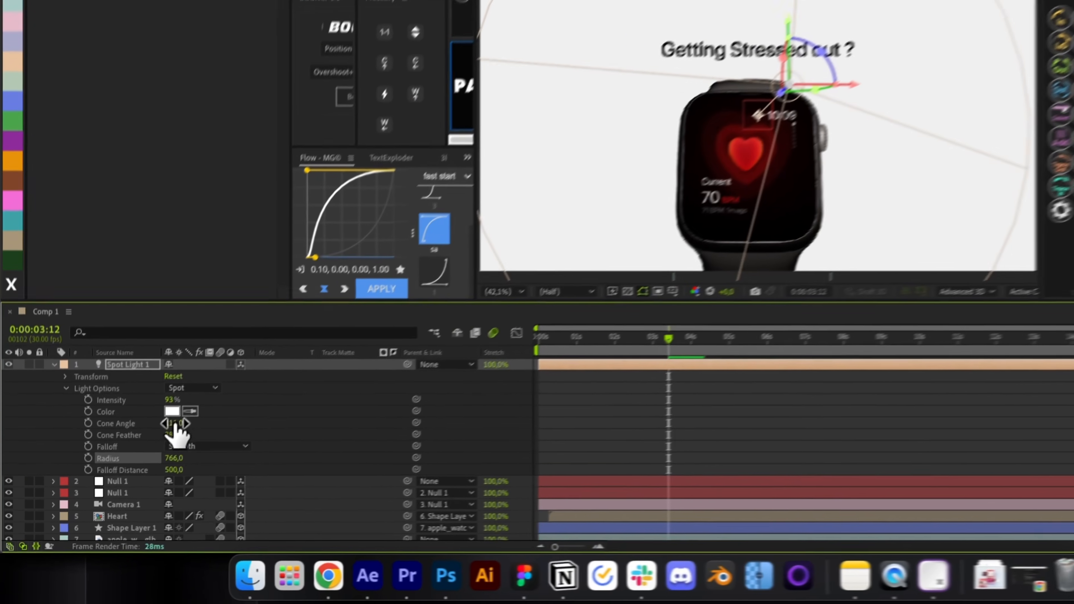
drag(143, 457, 136, 457)
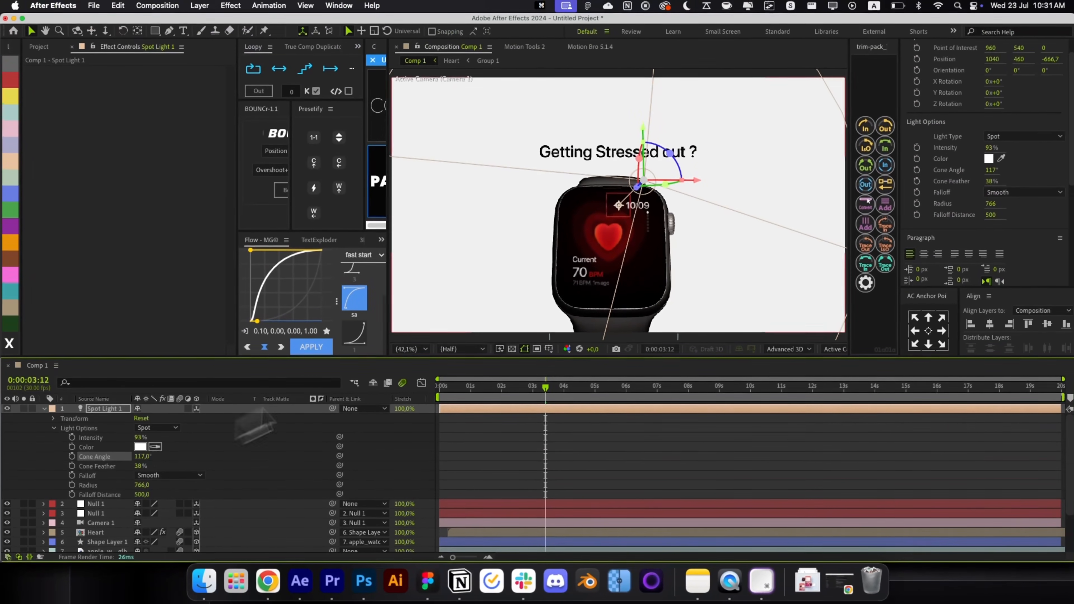
drag(618, 207, 605, 244)
key(super+z)
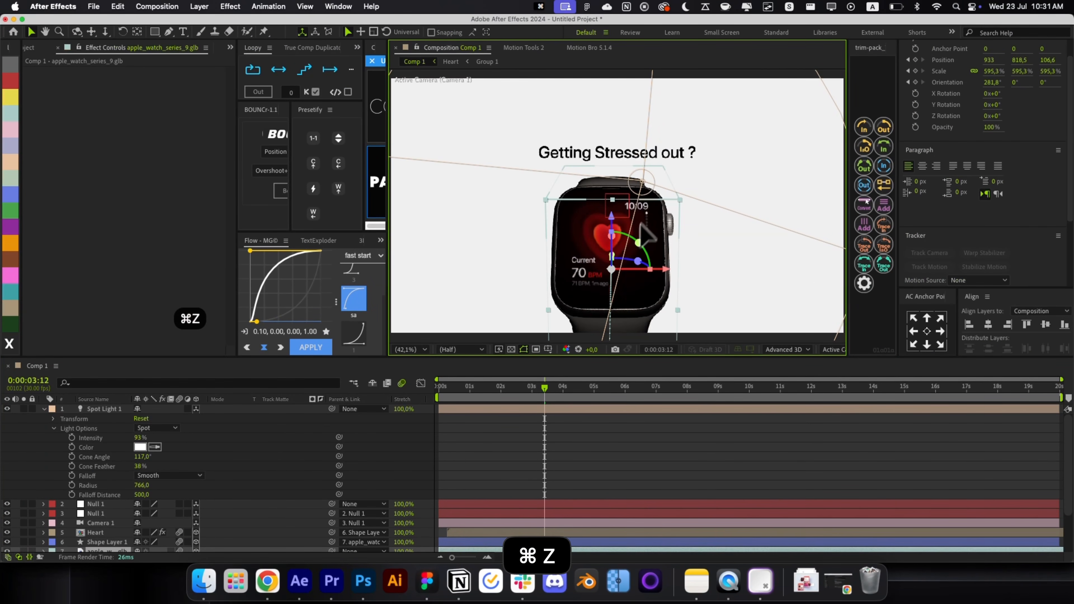
click(482, 411)
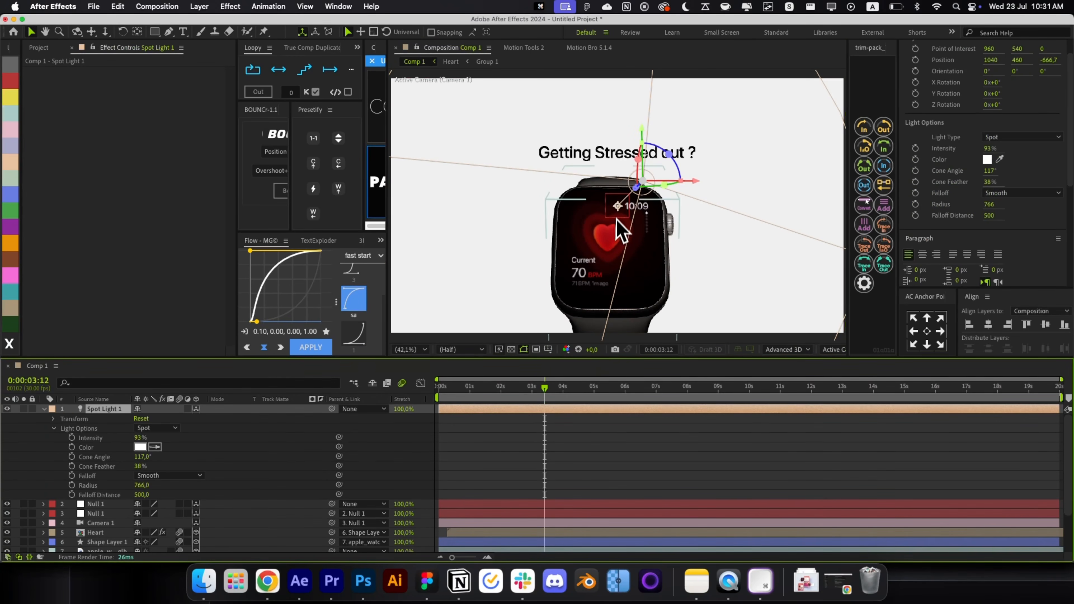
drag(616, 219, 586, 272)
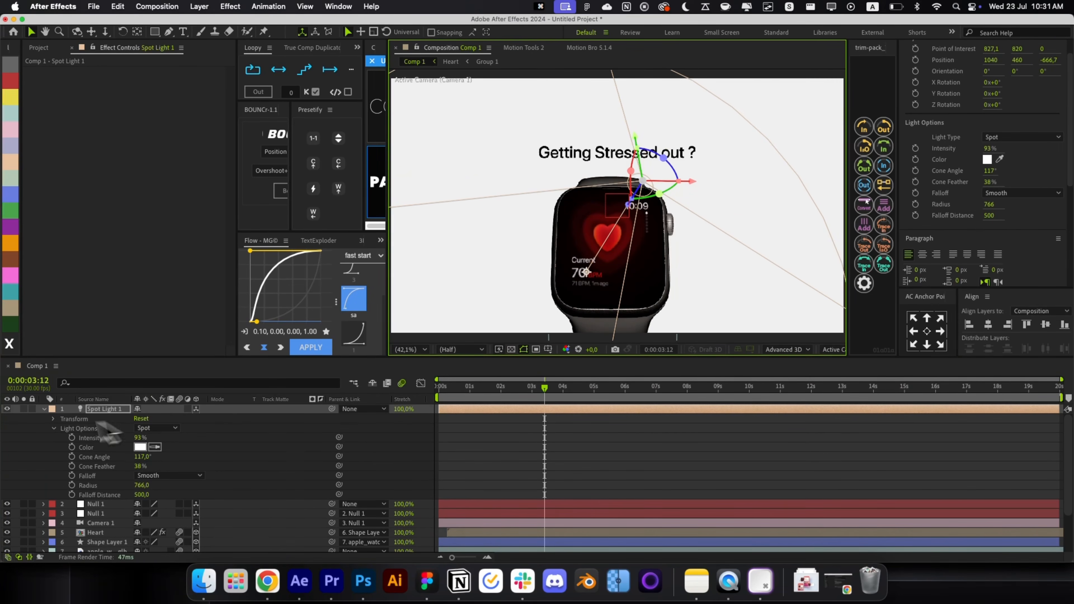
Step: Change the light to a white Parallel light, with Position 932, 460, -680 and Point of Interest 911, 1025.8, -13.3
click(157, 427)
click(154, 438)
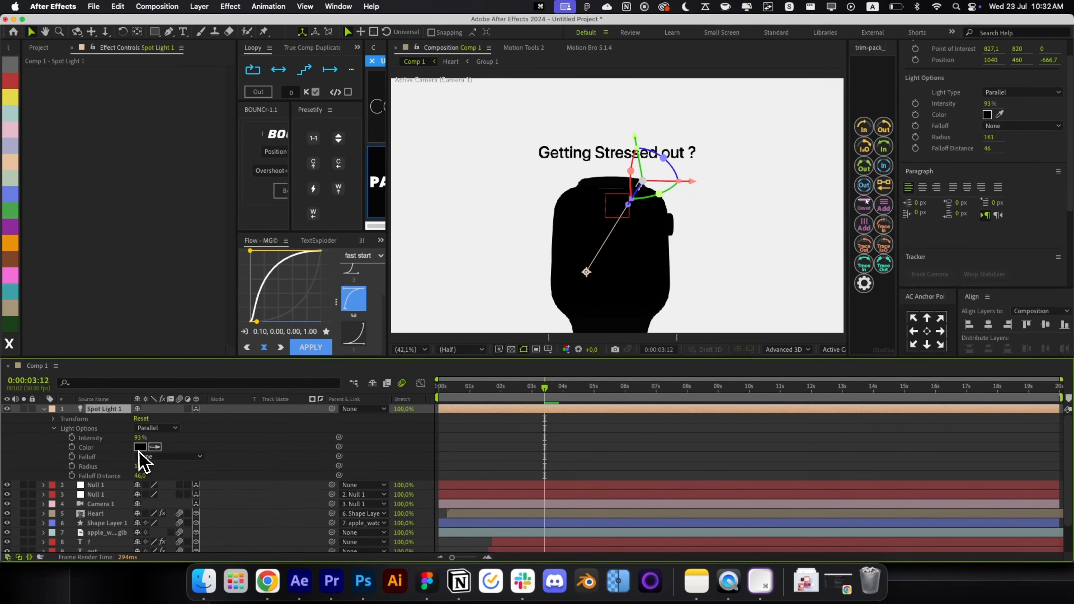
click(139, 450)
drag(96, 365, 22, 275)
click(254, 277)
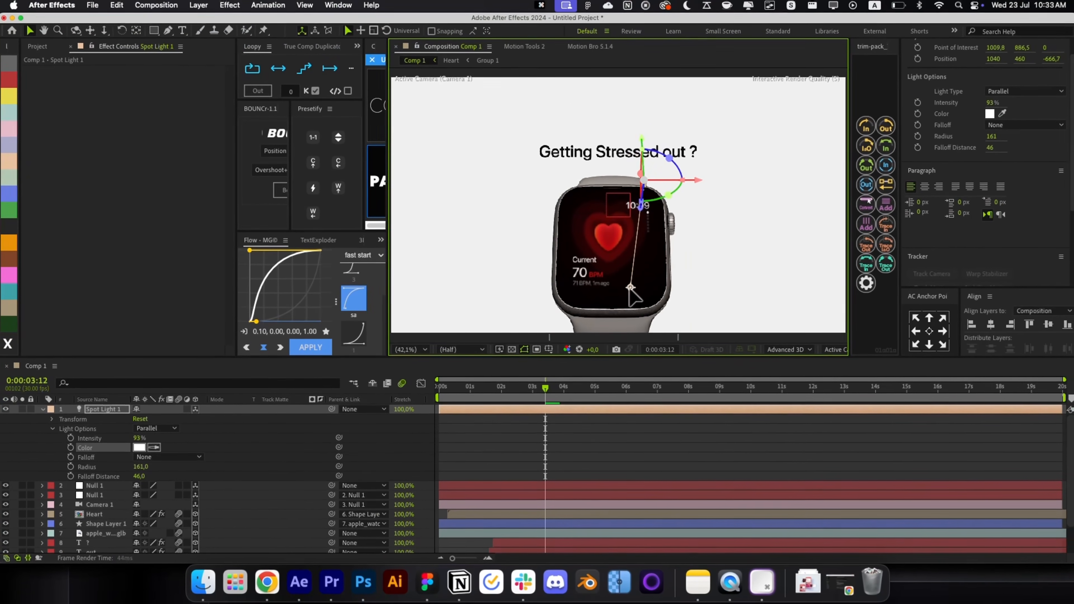
drag(631, 288, 617, 289)
key(space)
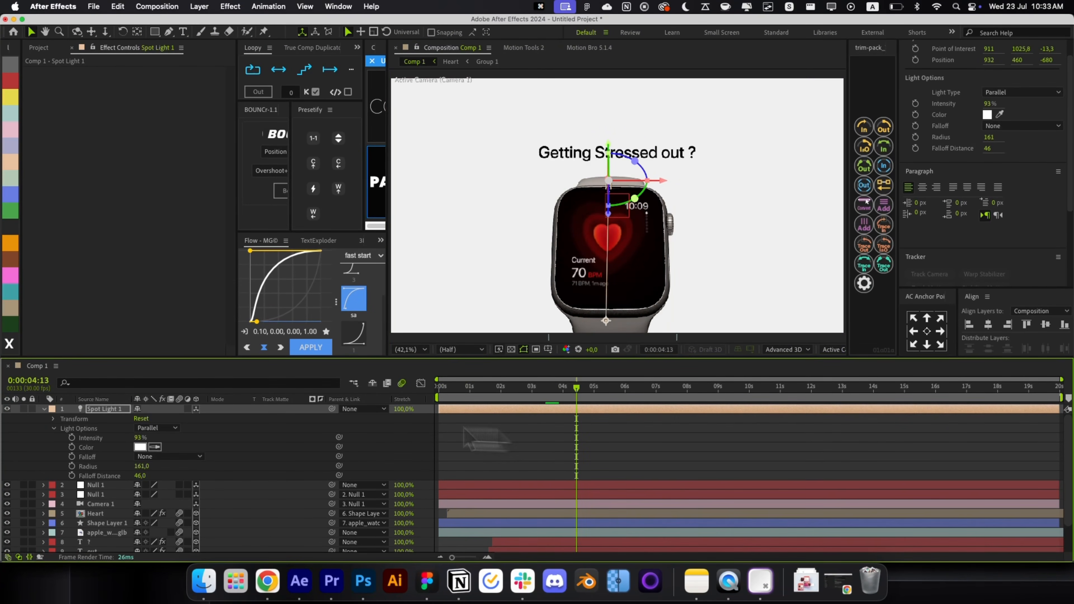
Step: Parent the watch to a new null, Null 2, and keyframe the null's Position and Orientation at 0:00:01:26
key(shift+alt+n)
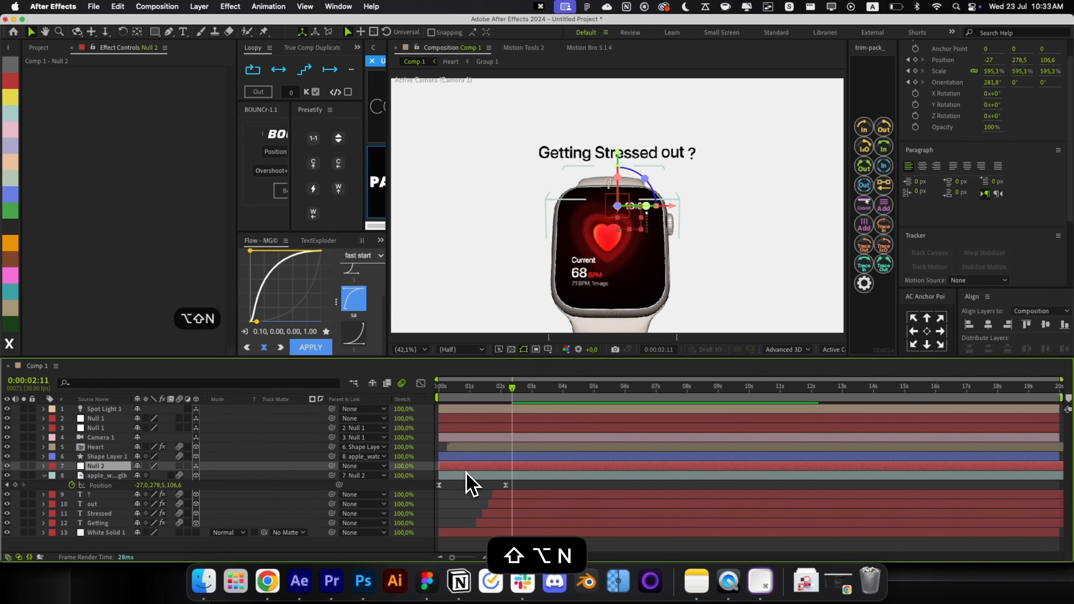
key(p)
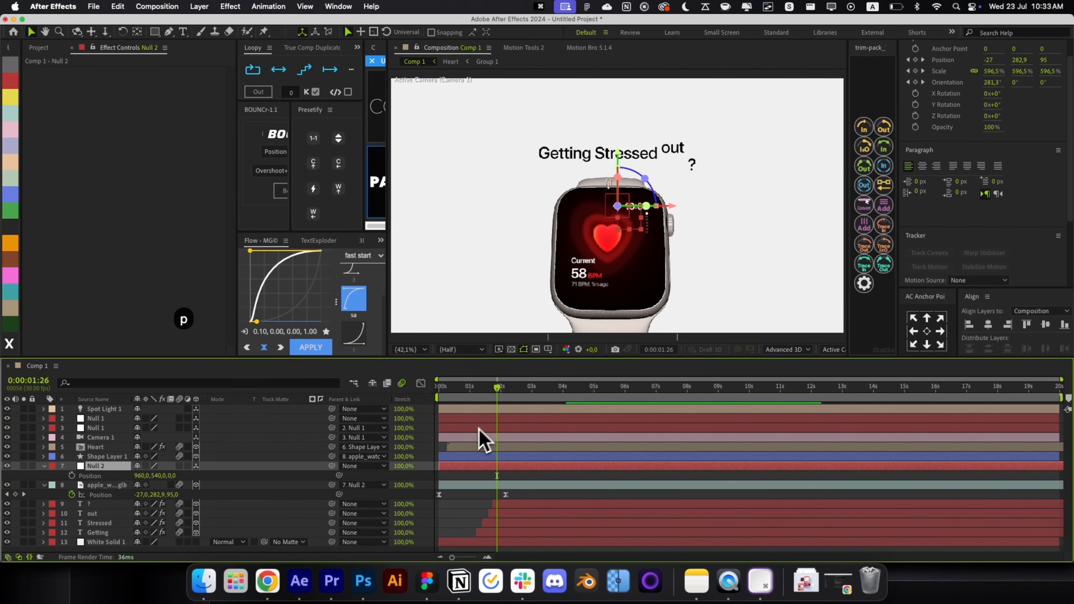
key(shift+r)
click(72, 476)
click(72, 485)
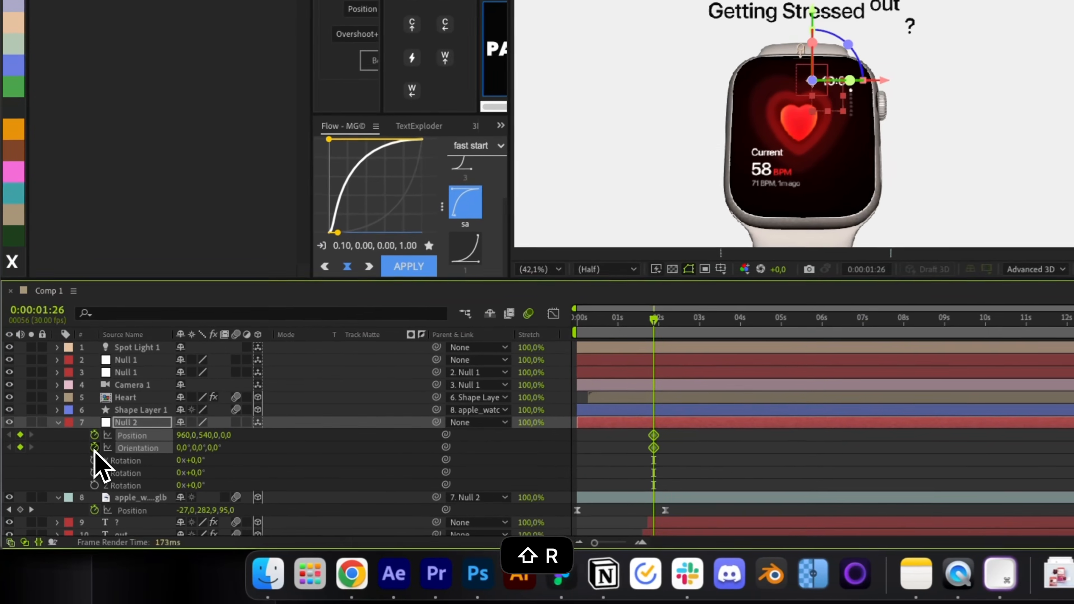
key(p)
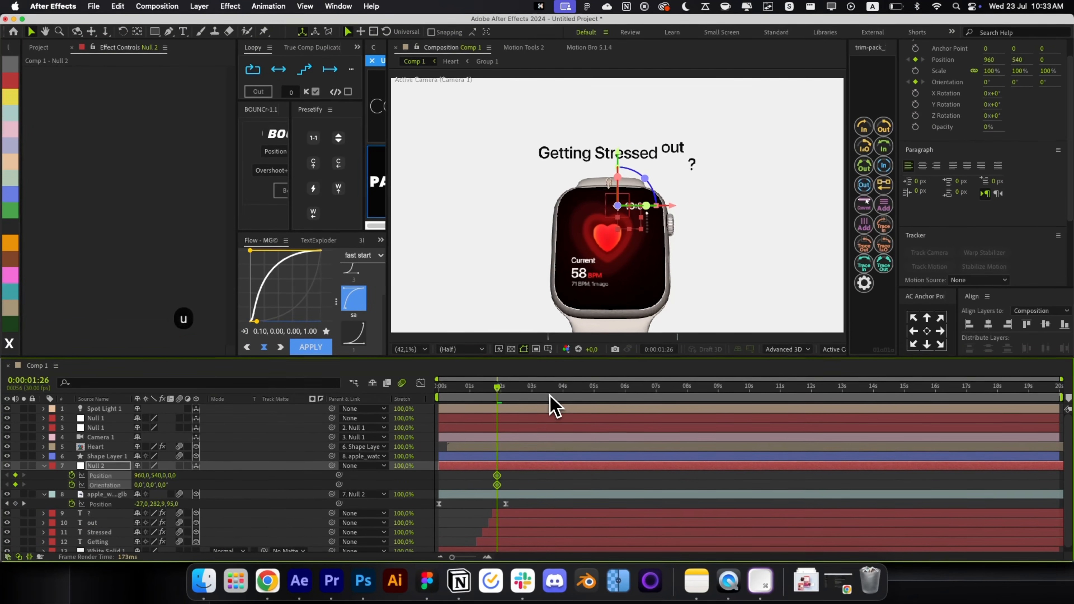
Step: At 0:00:03:29, set Null 2's Position to 960, 351, 1267 and its X Orientation to 5°
click(547, 388)
click(558, 487)
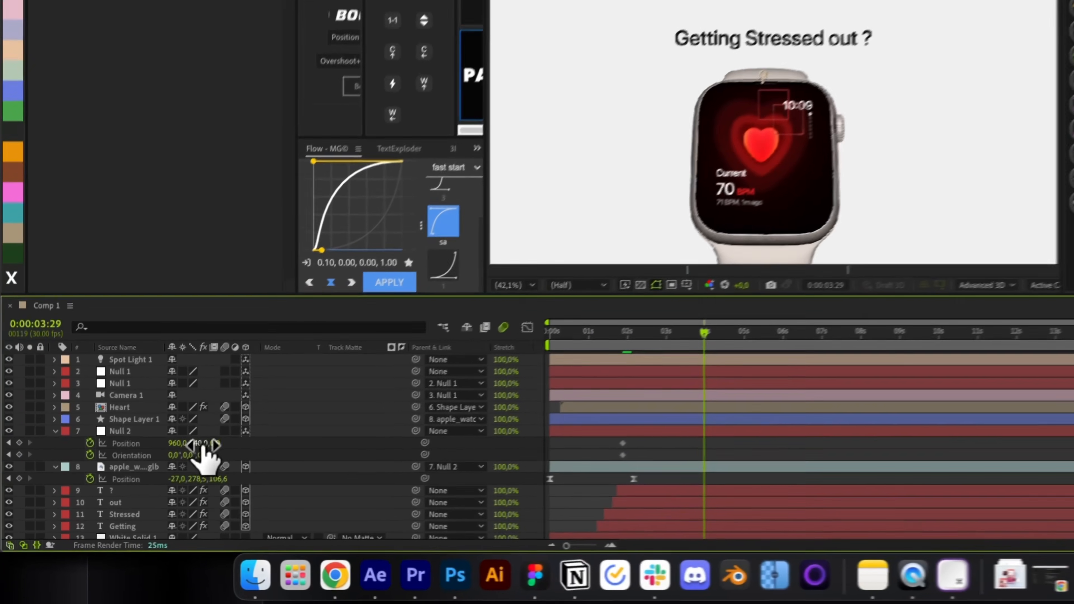
drag(153, 476, 91, 483)
drag(185, 447, 372, 479)
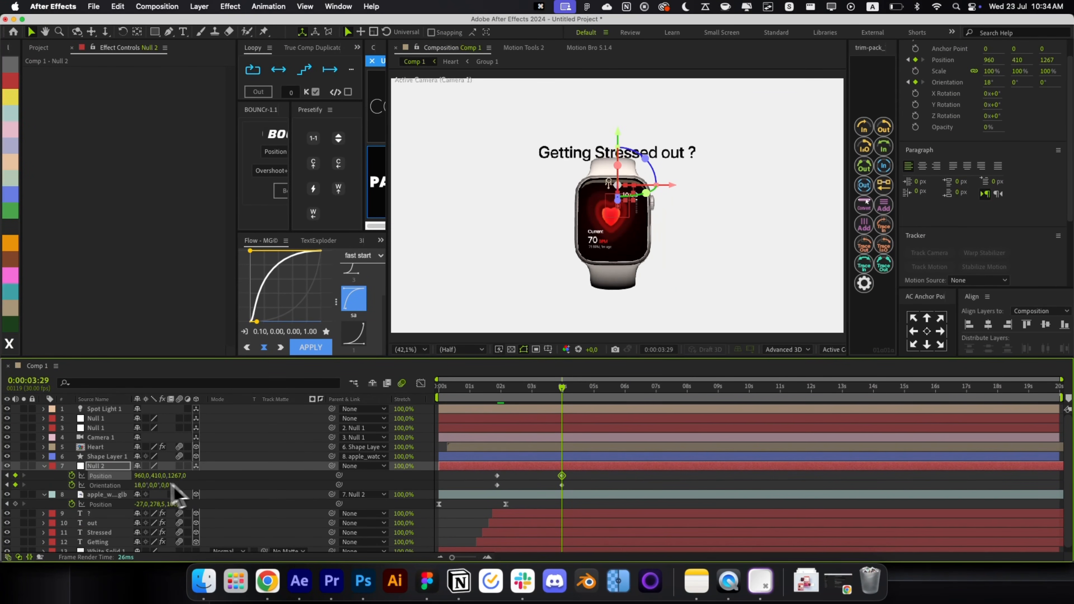
click(105, 486)
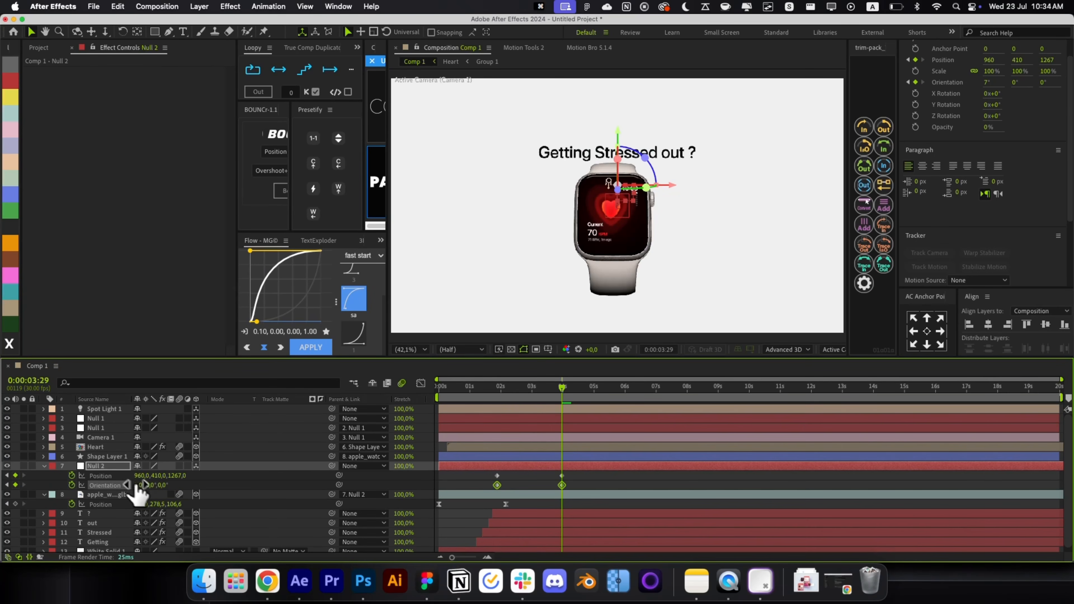
drag(152, 476, 156, 477)
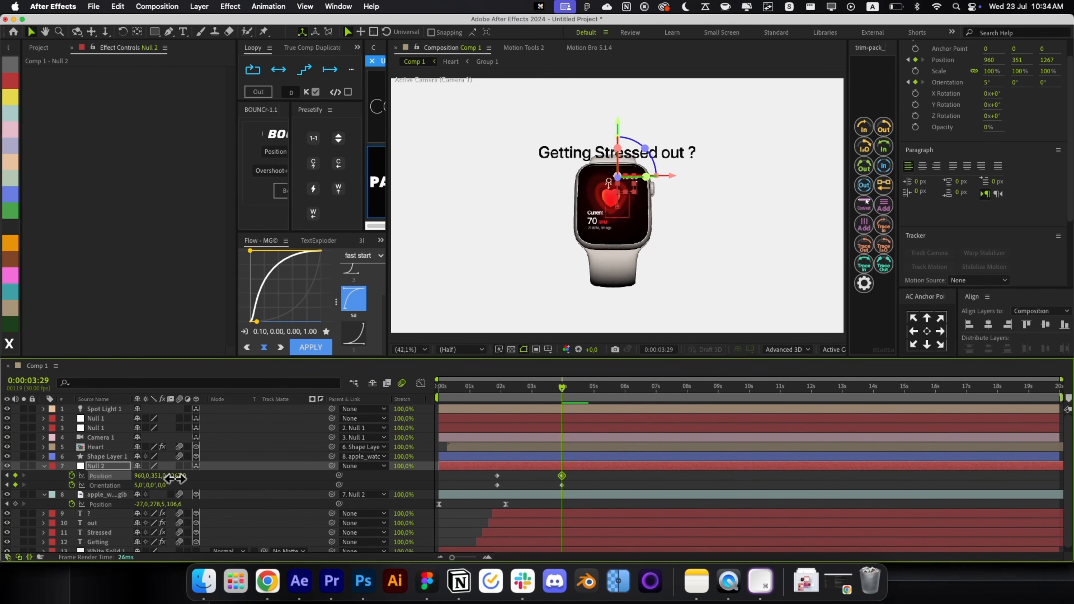
Step: Ease Null 2's Position and Orientation keyframes with the 0.72, 0.00, 0.17, 1.00 Flow curve and review the movement
drag(581, 469, 496, 492)
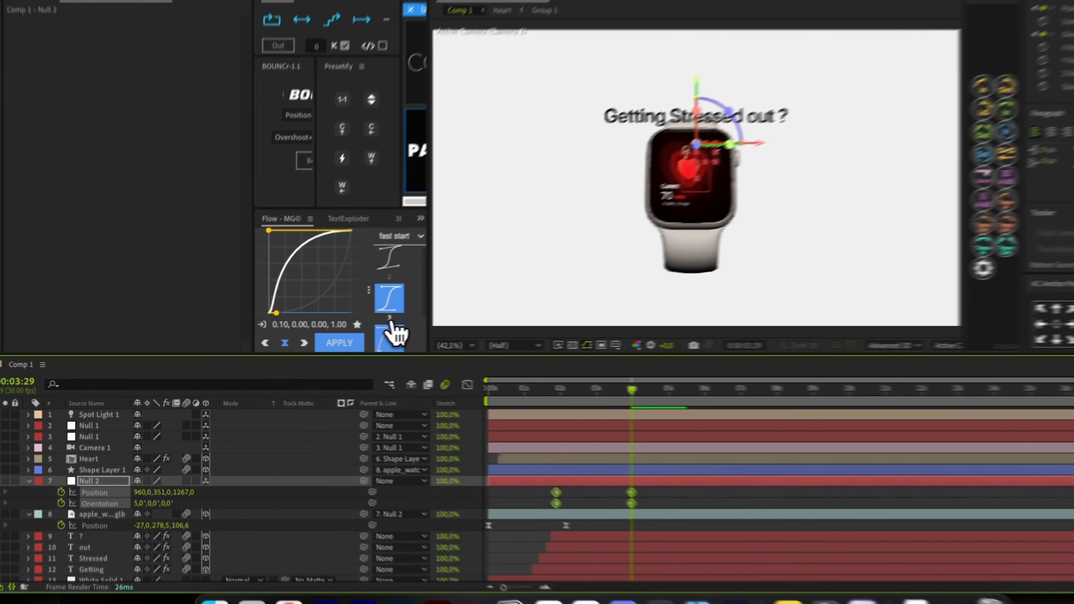
click(354, 341)
click(310, 347)
click(521, 486)
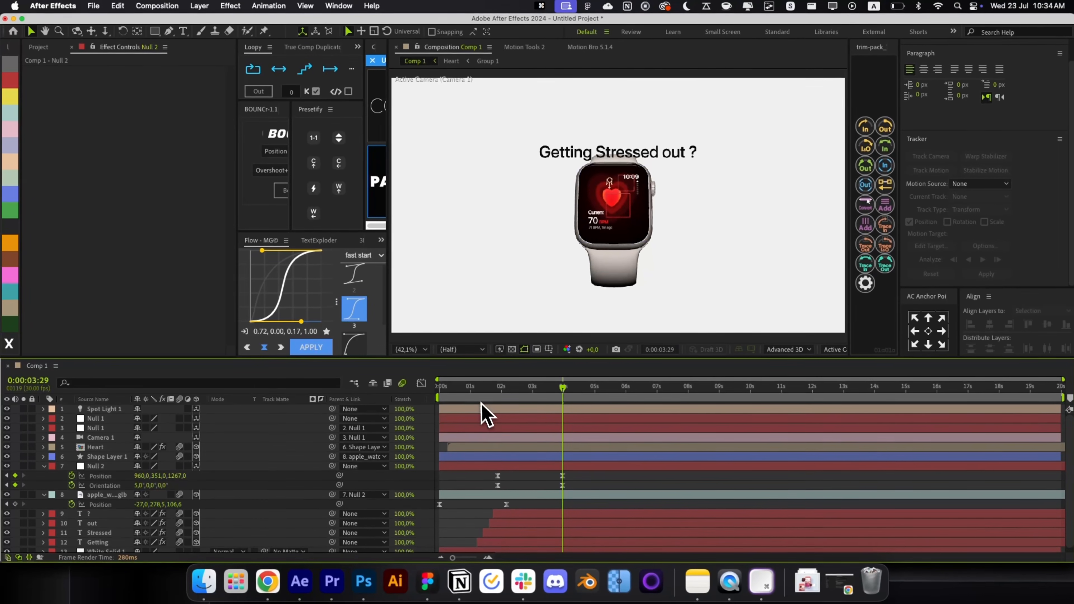
drag(475, 388, 538, 445)
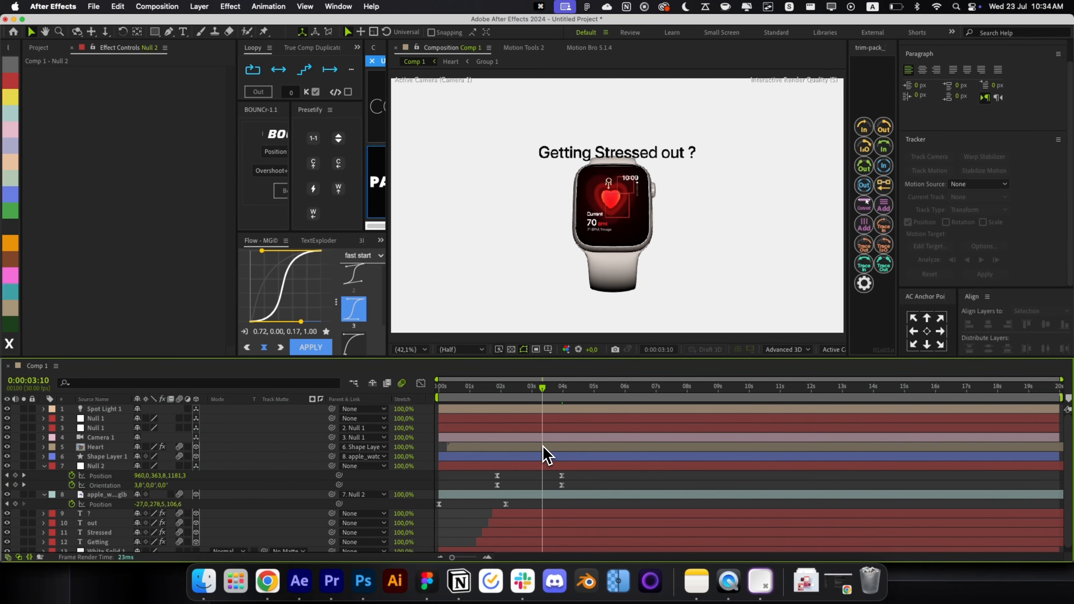
Step: Trim the ends of the four headline text layers to 0:00:03:13 and check the cut
key(r)
key(r)
click(528, 487)
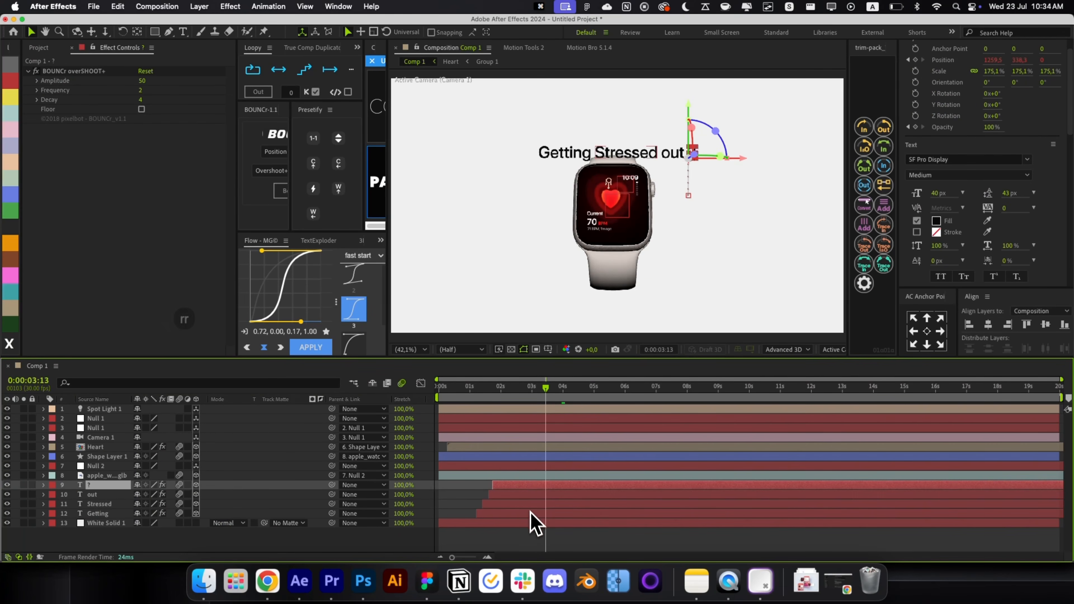
shift+click(532, 515)
key(alt+bracketright)
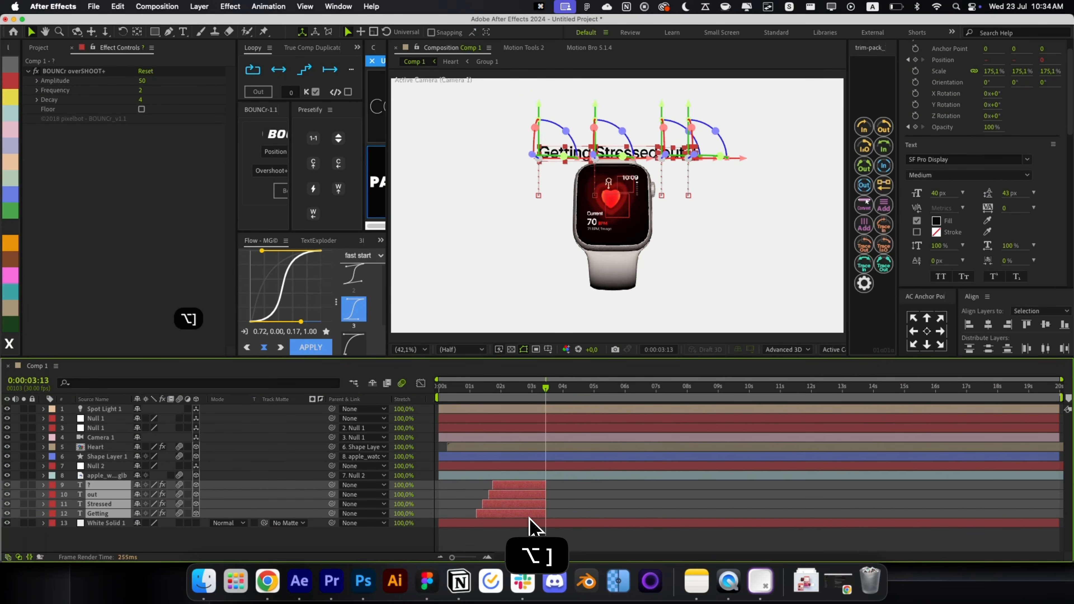
click(580, 514)
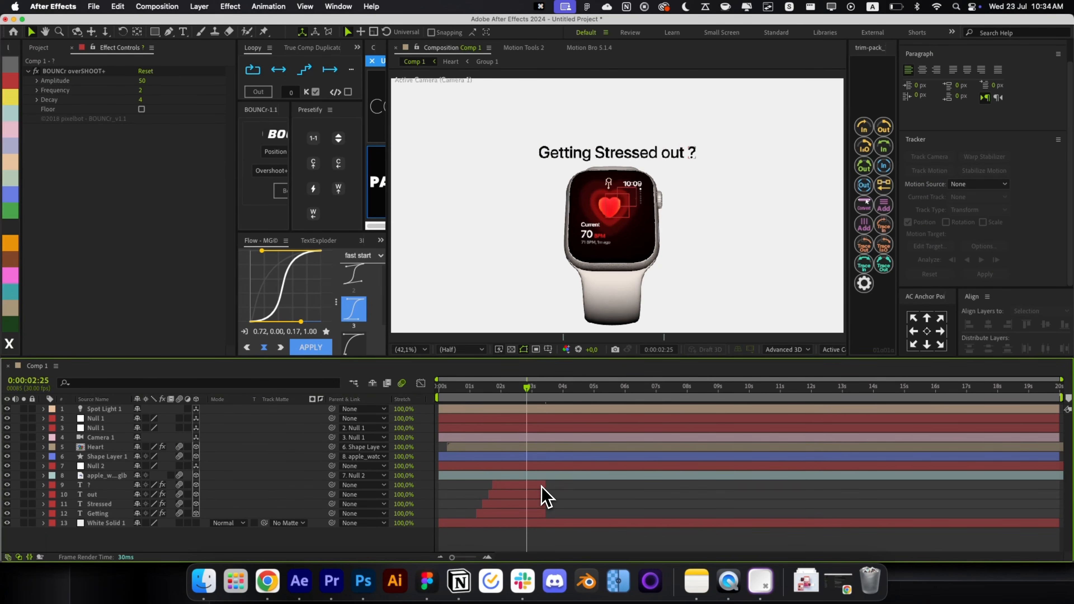
Step: Fade the four headline text layers from 100% Opacity at 0:00:02:25 to 0% at 0:00:03:07 and trim their ends there
drag(549, 485, 534, 517)
key(t)
click(16, 495)
key(shift+super+Right)
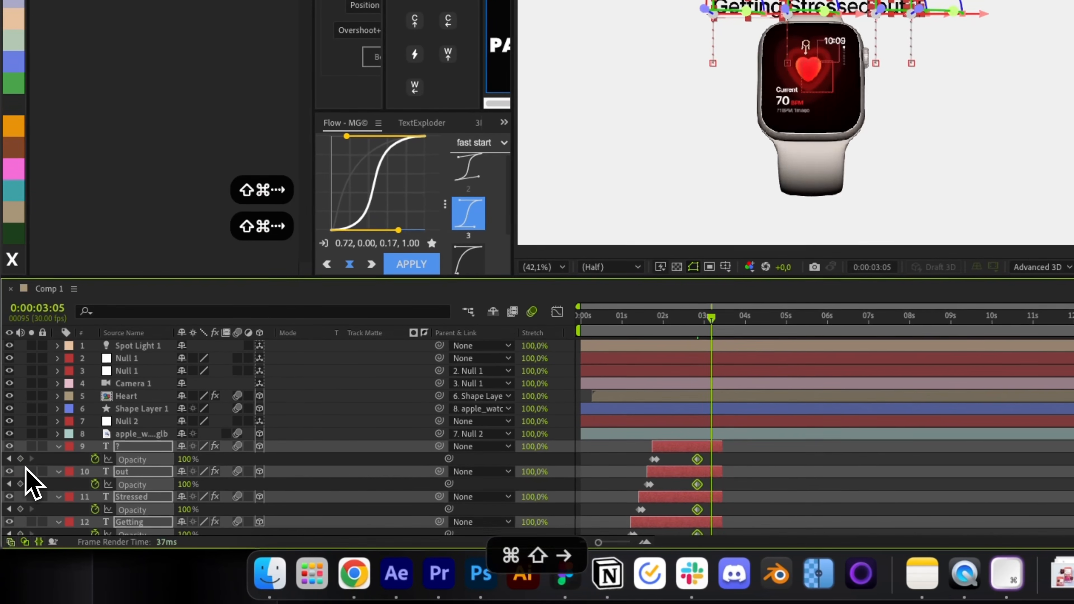
key(super+Right)
key(super+Right)
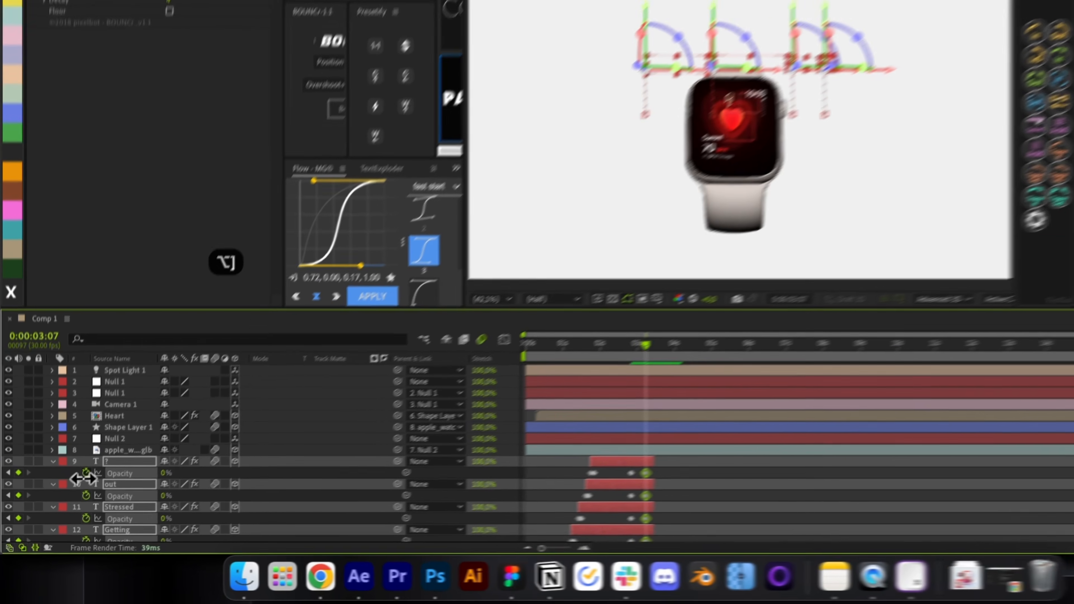
key(alt+bracketright)
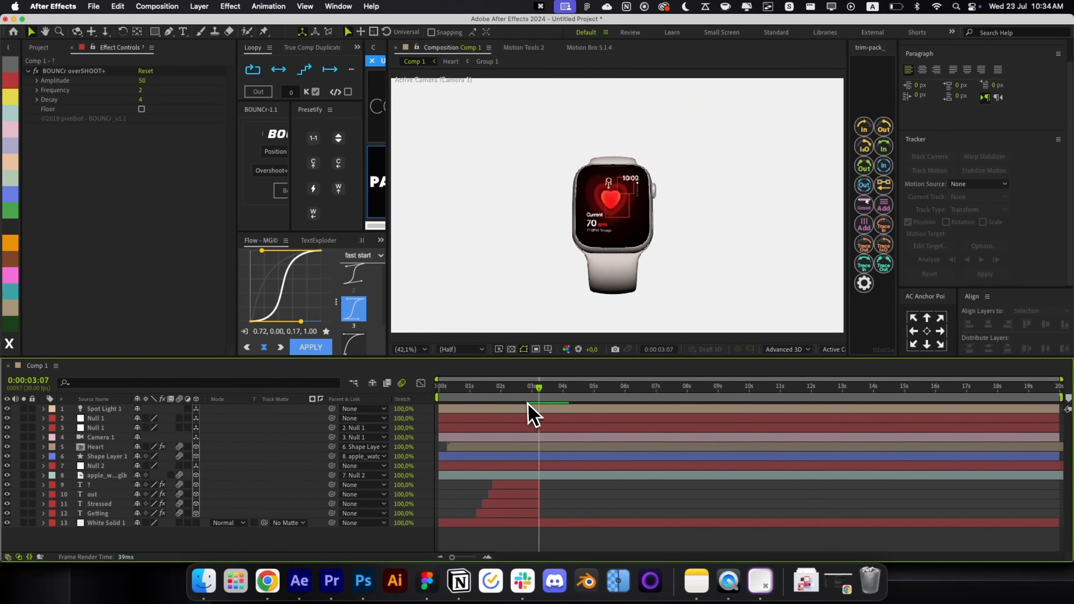
mouse_move(532, 417)
mouse_down()
mouse_move(528, 408)
mouse_move(550, 423)
mouse_up()
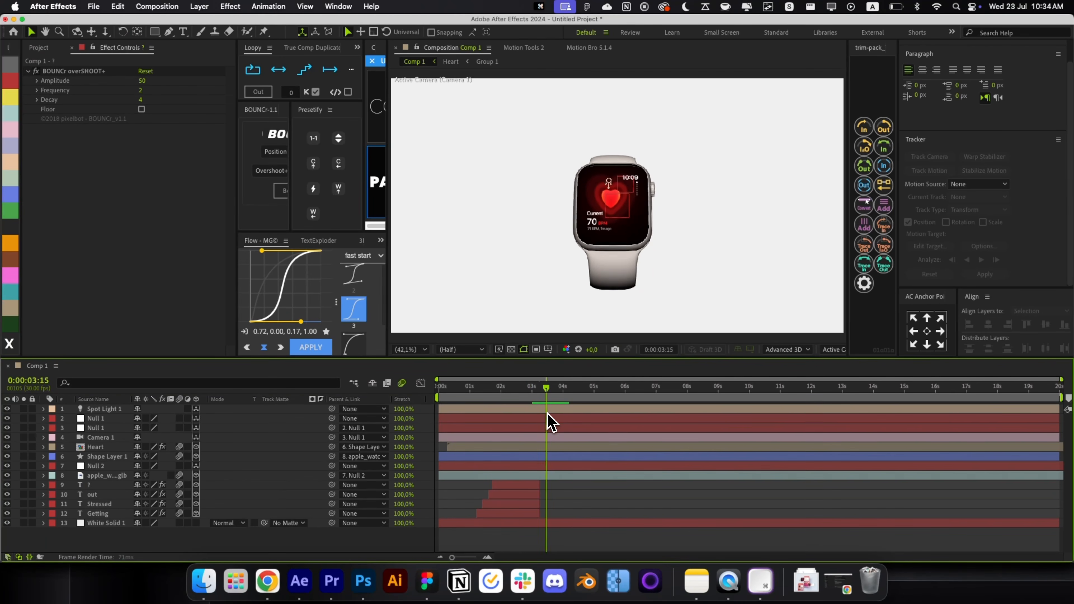
Step: At 0:00:03:29, set Null 2's Position to 960, 284, 1267 and its X Orientation to 11°
click(552, 465)
key(u)
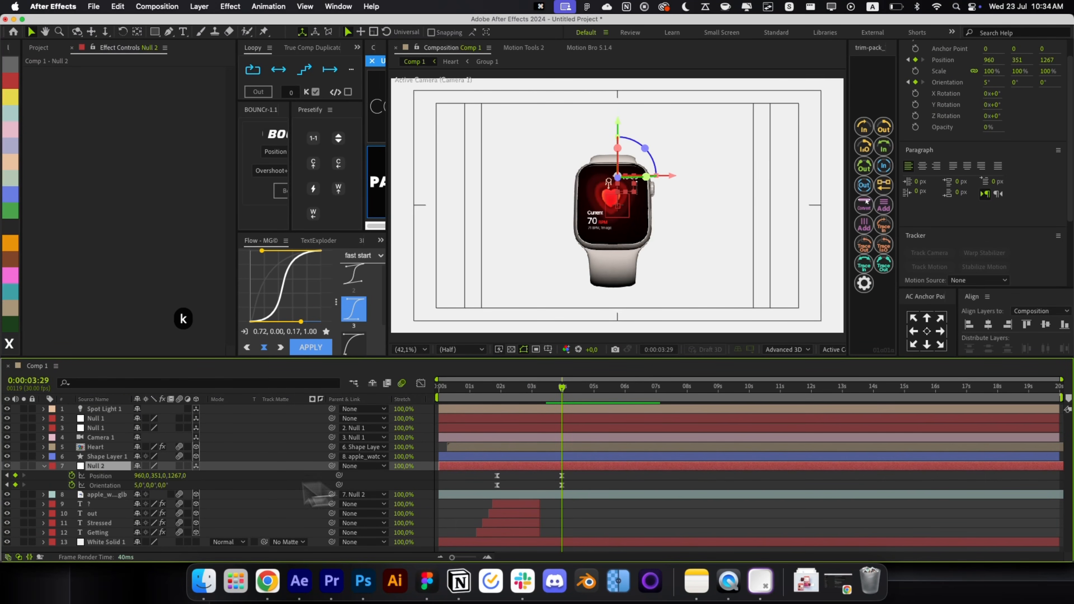
mouse_move(150, 476)
mouse_down()
mouse_move(129, 472)
mouse_move(144, 485)
mouse_up()
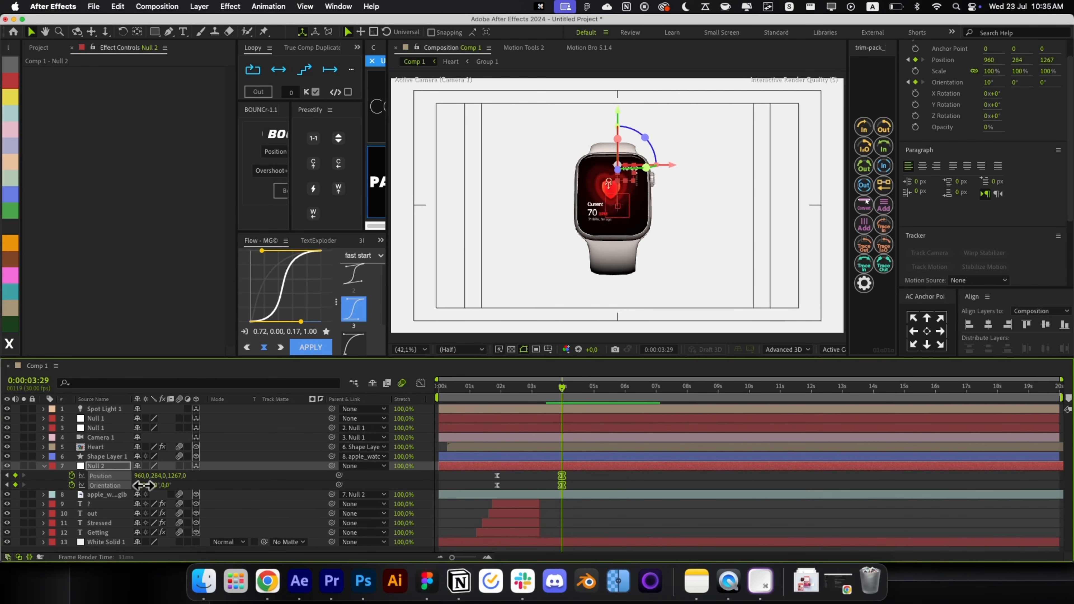
Step: Try setting Shape Layer 1's X Orientation to 66.8° to match the tilted watch screen, and undo it
scroll(600, 165, up, 3)
scroll(592, 168, down, 1)
key(space)
drag(592, 212, 540, 168)
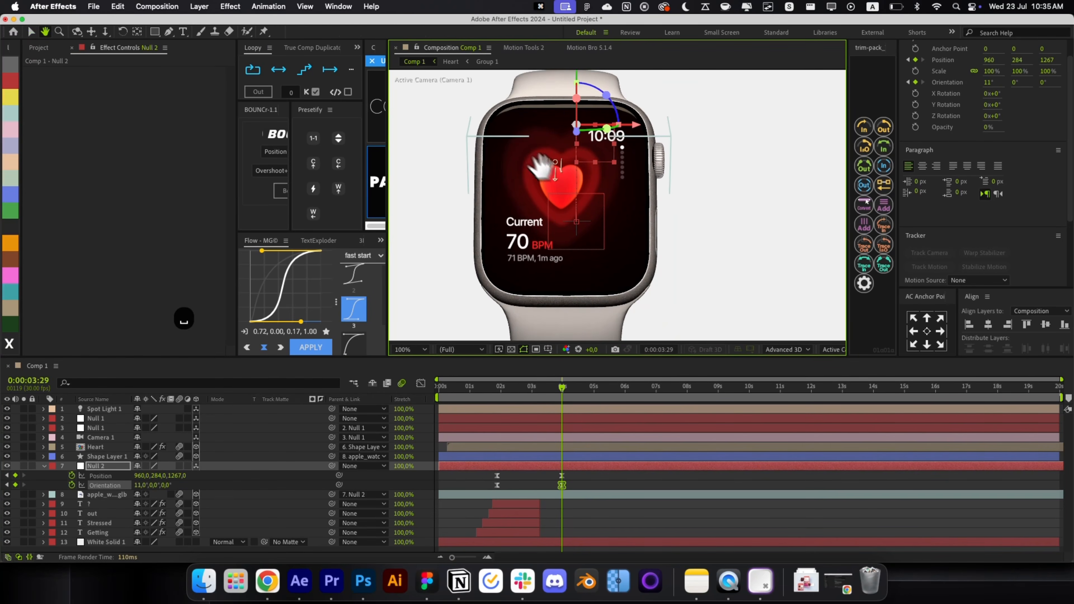
click(570, 459)
key(r)
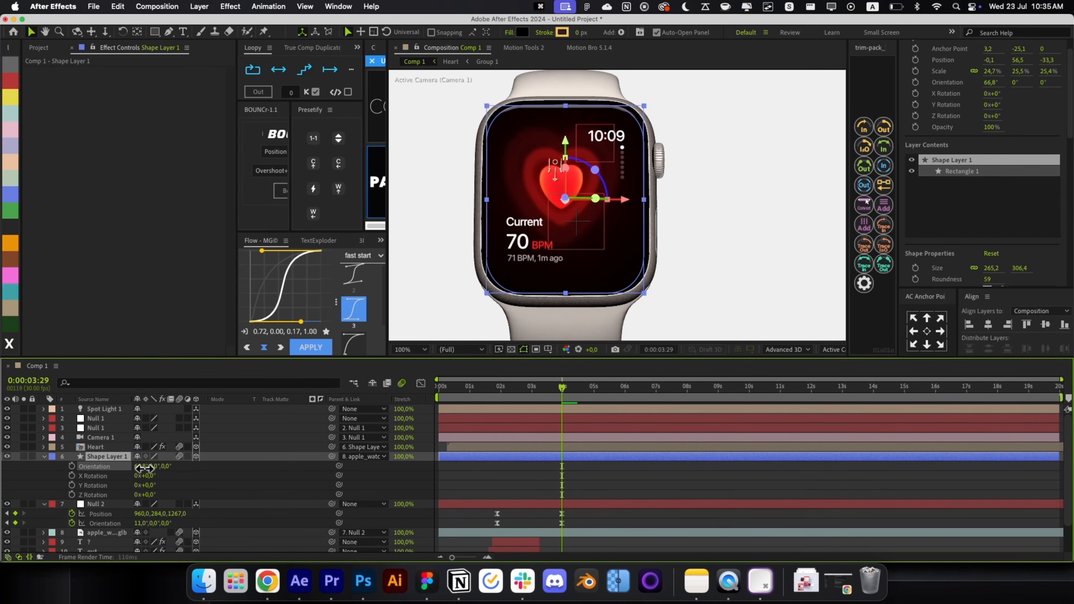
key(cmd+z)
Step: Keyframe Shape Layer 1's Position and Orientation at 0:00:01:26, and move it to -0.1, 60.8, -35.9 at 0:00:03:29
key(alt+shift+p)
key(alt+shift+r)
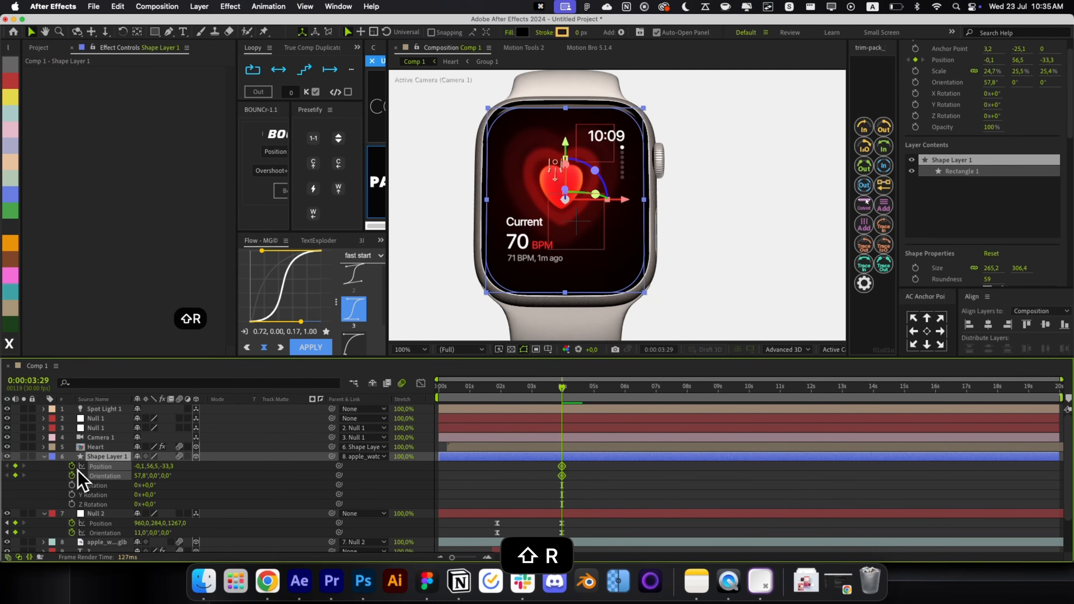
key(cmd+z)
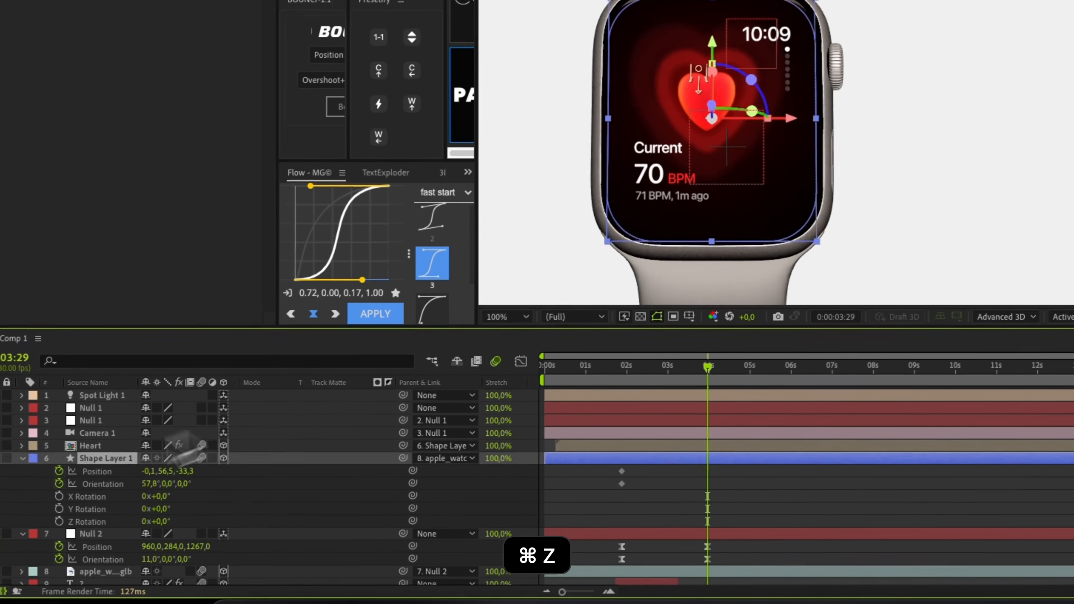
key(v)
drag(711, 105, 710, 98)
click(774, 506)
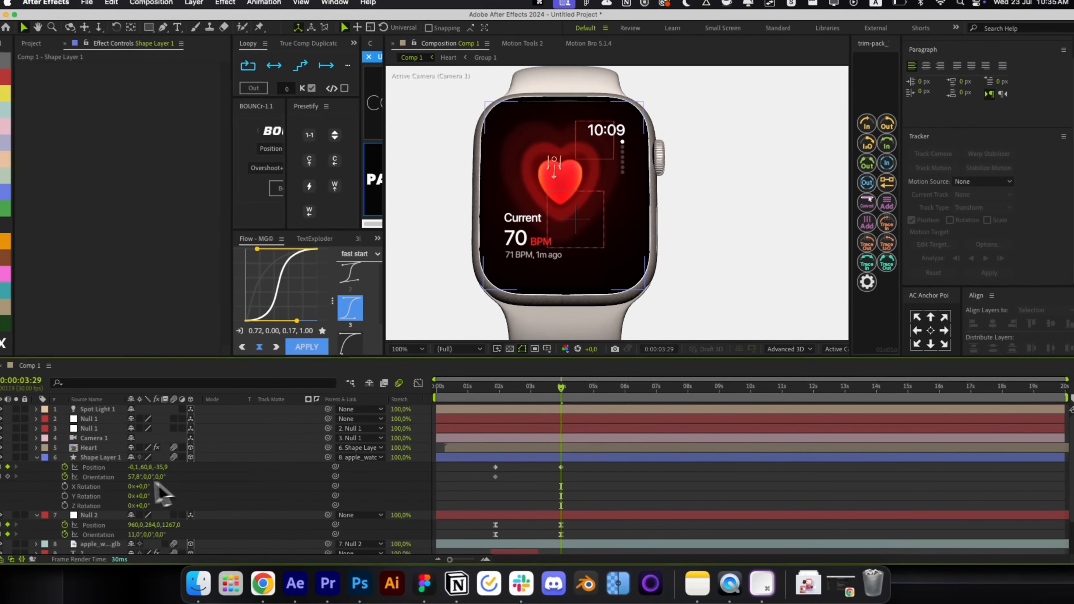
Step: Set Shape Layer 1's X orientation to 60.8° at 0:00:03:29 and ease its position and orientation keyframes with the 0.72, 0.00, 0.17, 1.00 curve
key(super+shift+h)
click(148, 476)
key(Up)
key(Up)
drag(594, 492, 487, 462)
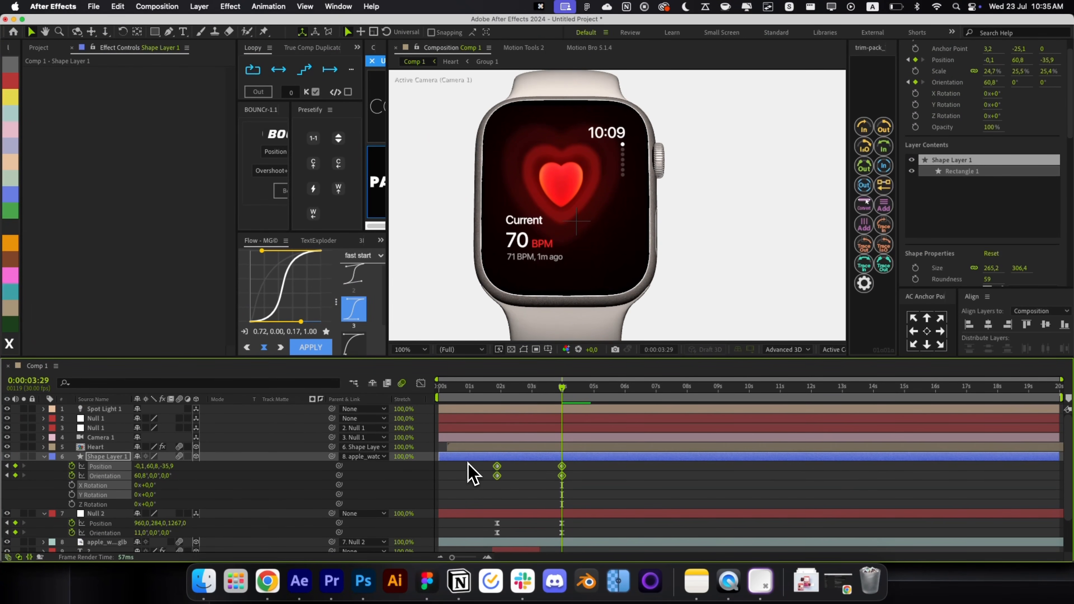
click(315, 347)
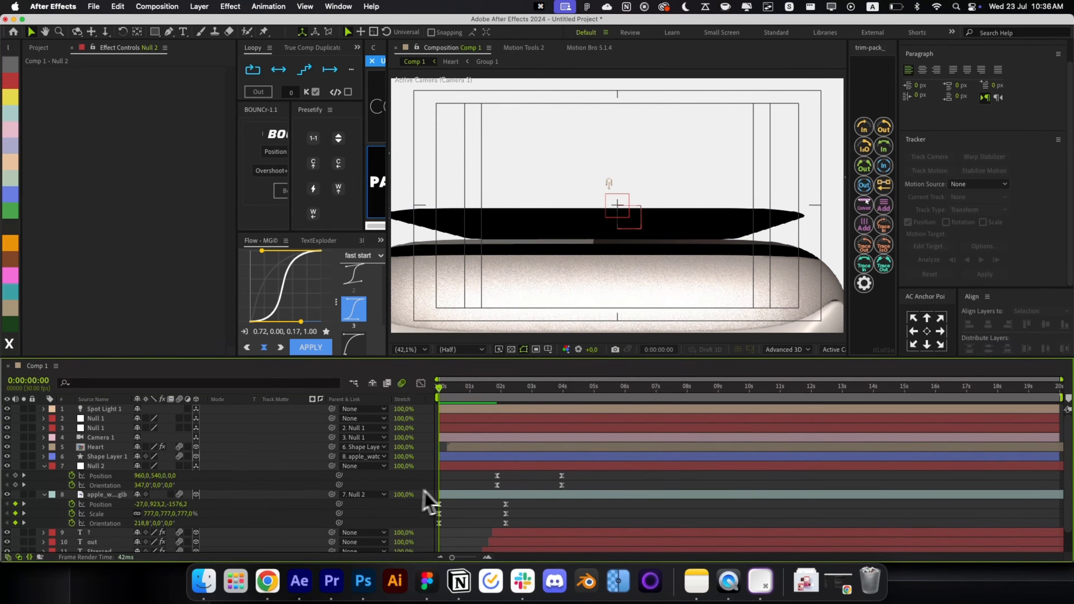
Step: Try setting the watch model's X orientation to 233.8° and position to -27, 813.2, -1454.2 at the first frame
click(446, 496)
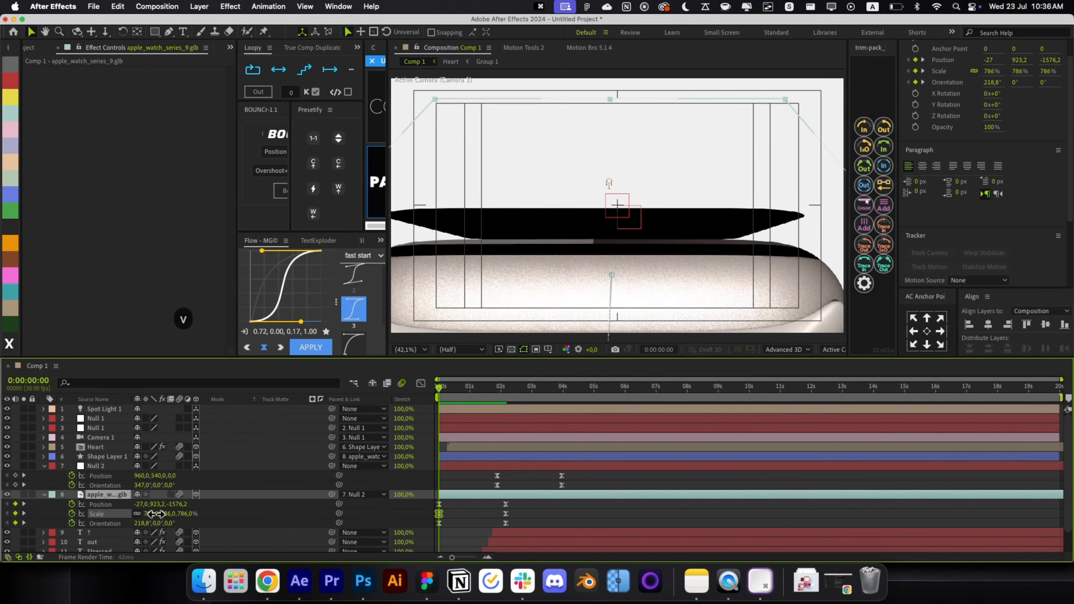
key(super+z)
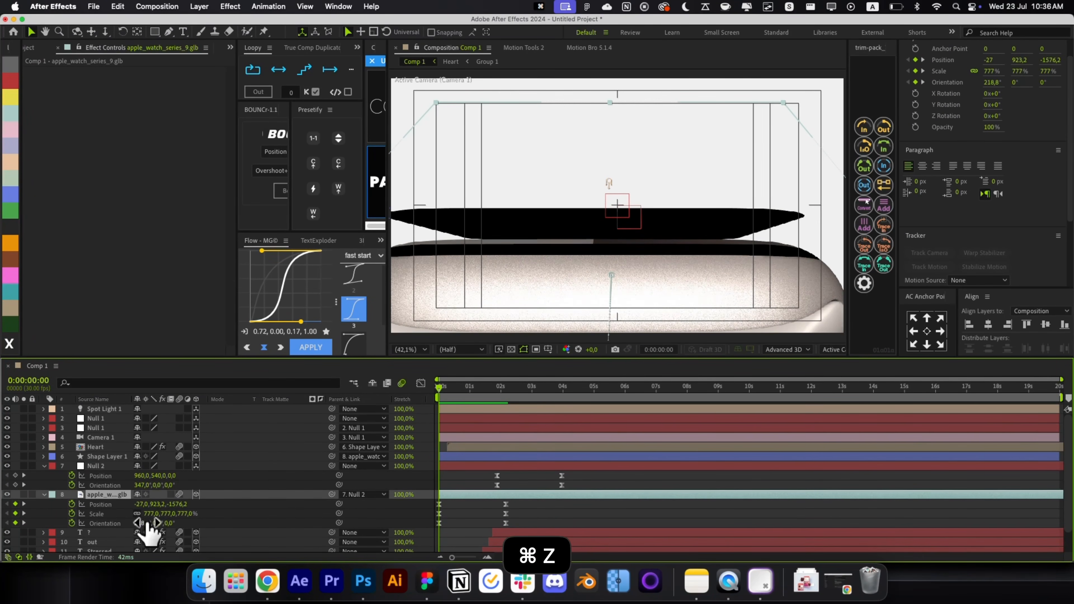
drag(146, 525, 245, 509)
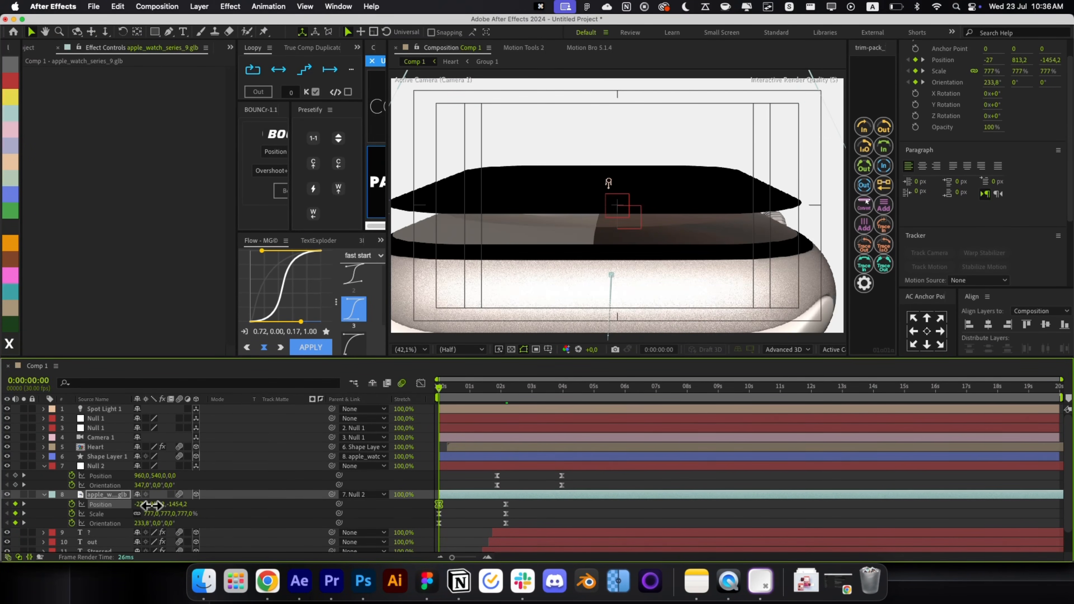
Step: Undo the recent animation edits back to before the watch's parent null and Shape Layer 1's keyframes were added
key(super+z)
key(super+z)
key(super+z)
key(super+z)
key(super+z)
key(super+z)
key(super+z)
key(super+z)
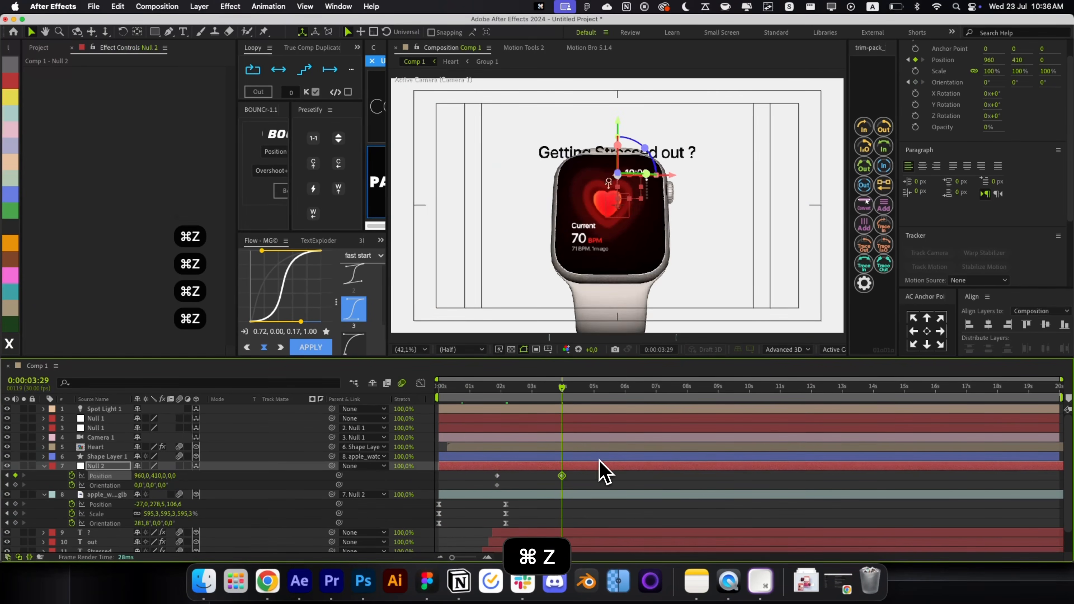
drag(467, 388, 430, 423)
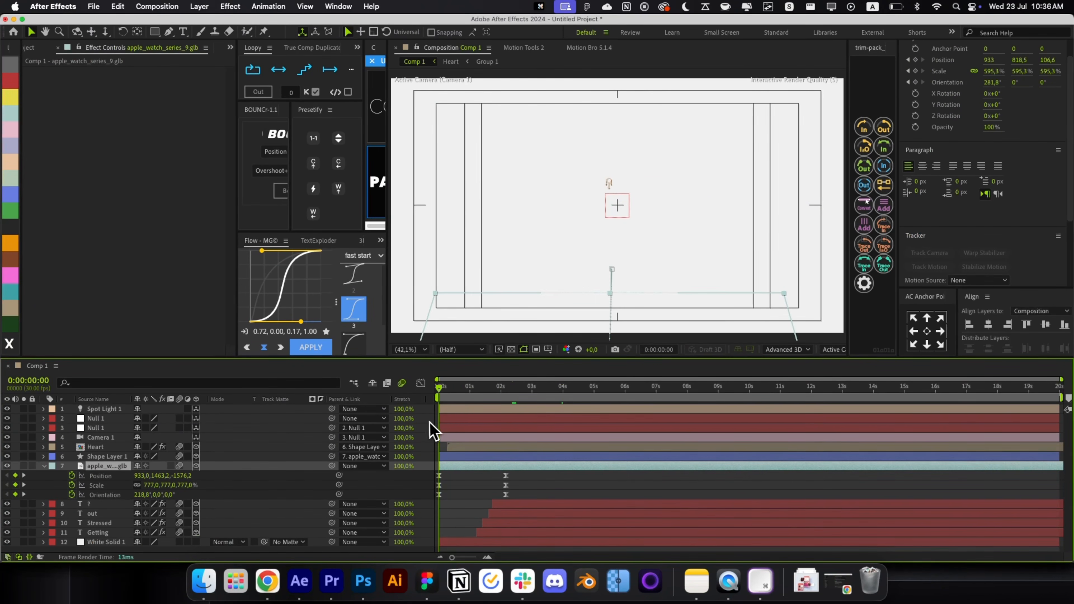
key(super+z)
key(super+z)
Step: Try to tilt Shape Layer 1 by about -14.4° around its X axis at 0:00:00:08
mouse_move(459, 388)
mouse_down()
mouse_move(447, 412)
mouse_move(493, 425)
mouse_move(417, 444)
mouse_move(479, 393)
mouse_move(447, 404)
mouse_up()
click(521, 455)
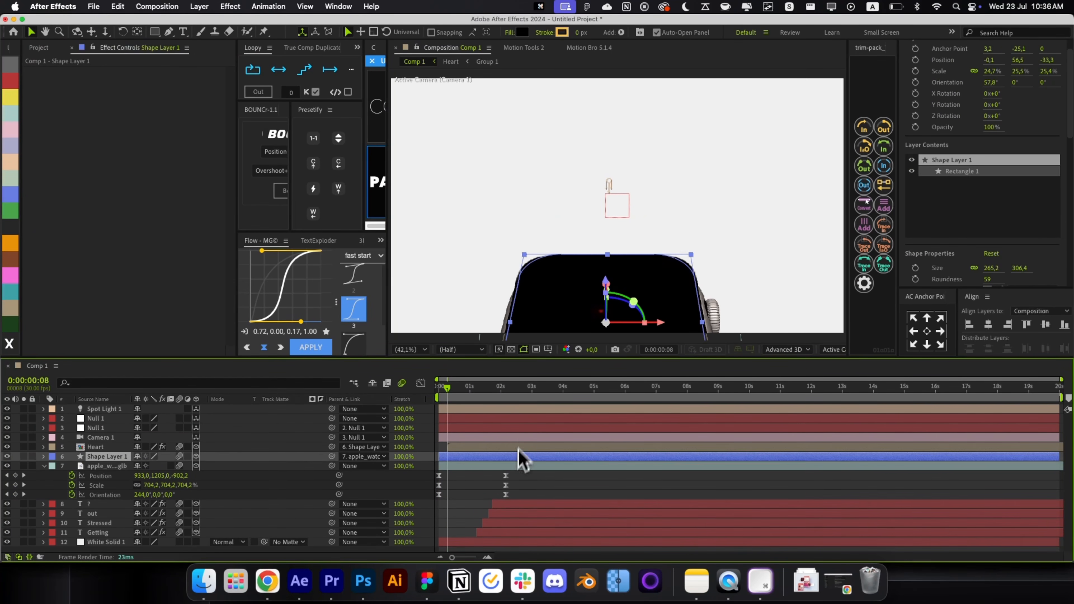
key(p)
key(super+z)
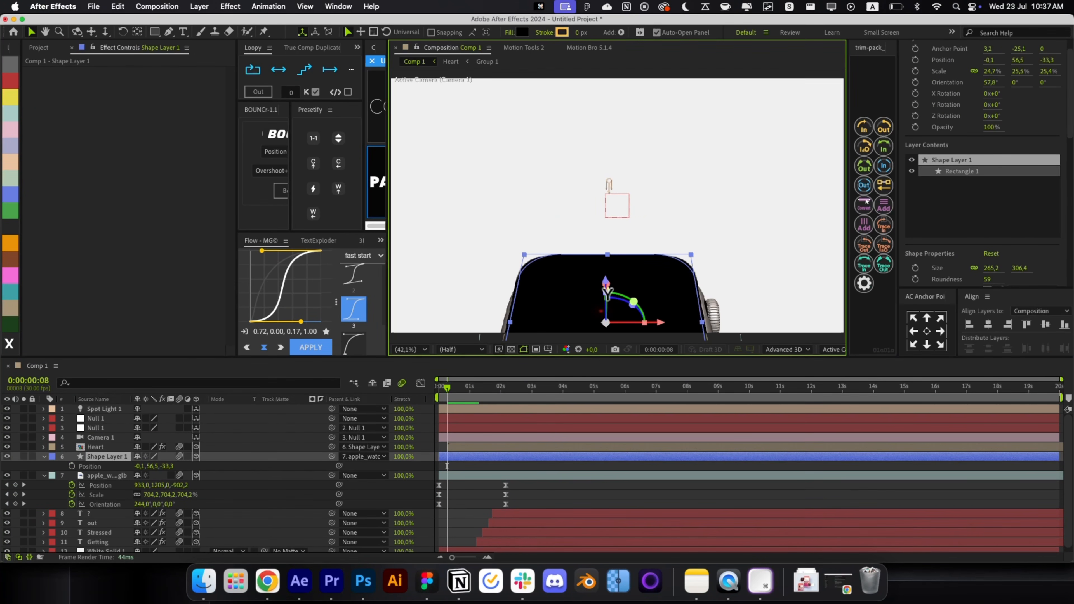
key(super+z)
drag(608, 299, 612, 280)
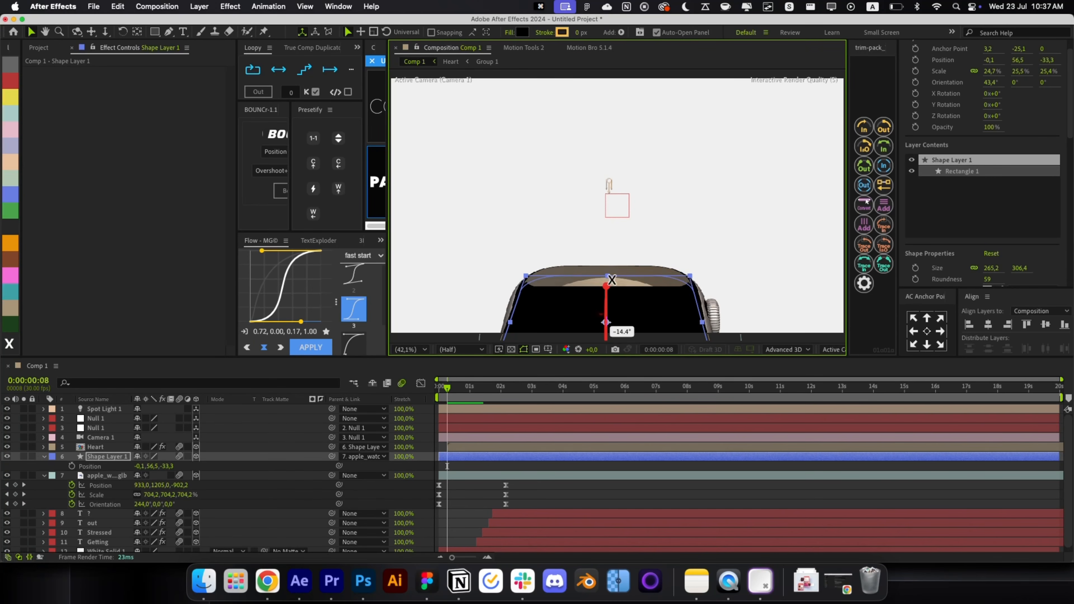
click(561, 482)
drag(451, 399, 518, 401)
key(super+z)
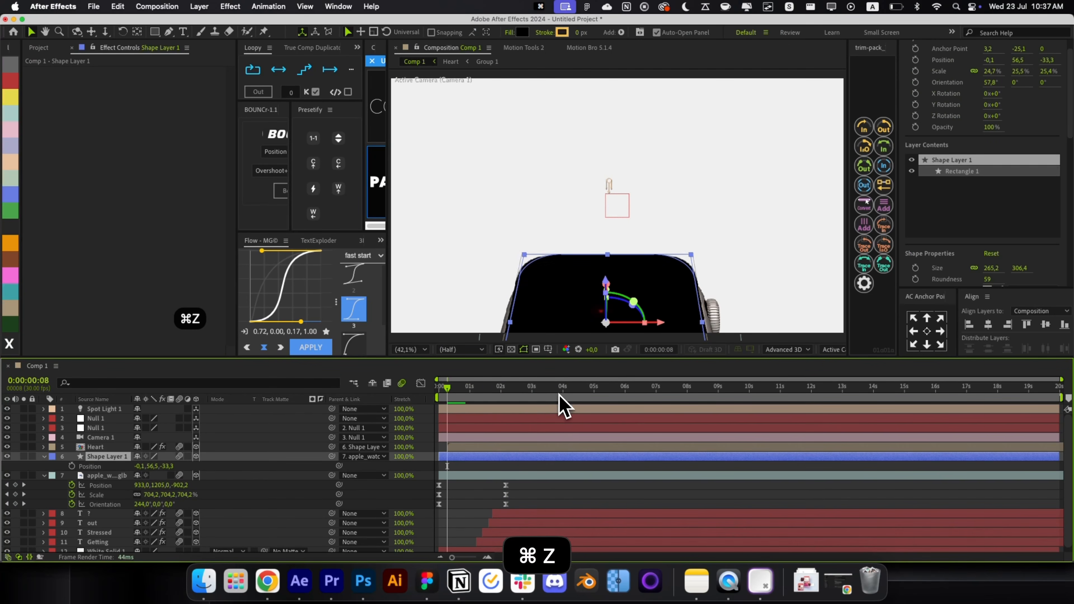
click(560, 496)
mouse_move(447, 400)
mouse_down()
mouse_move(513, 402)
mouse_move(448, 401)
mouse_up()
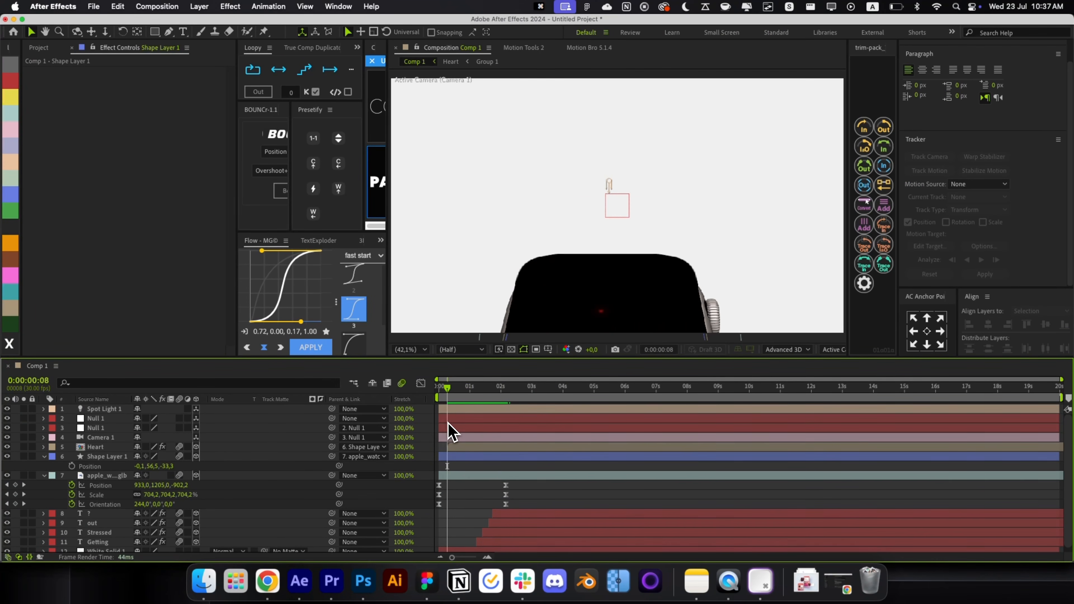
click(471, 457)
key(super+shift+h)
key(super+z)
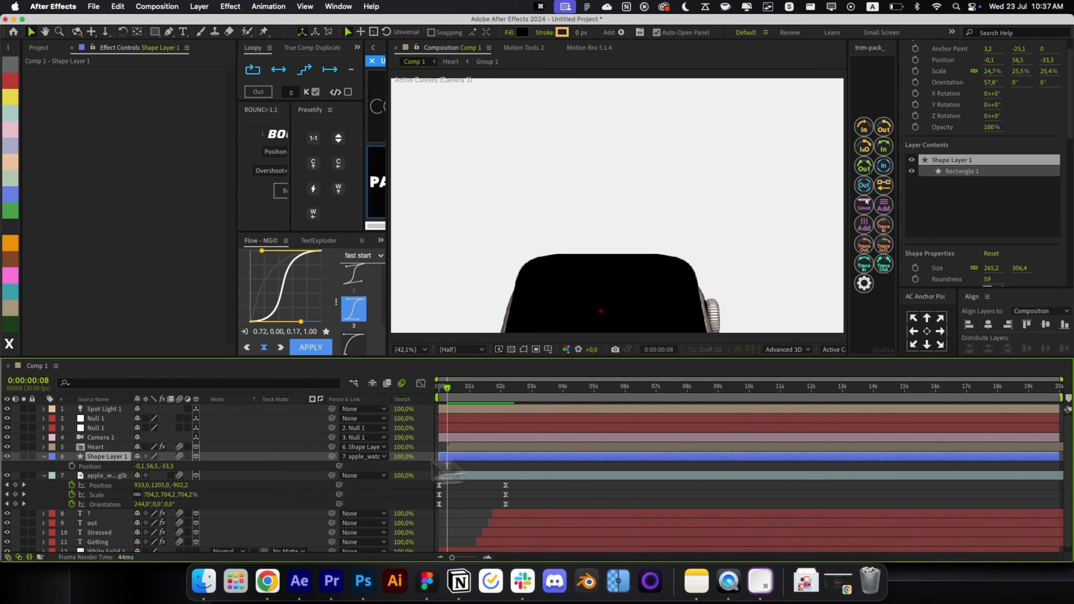
key(super+z)
key(super+z)
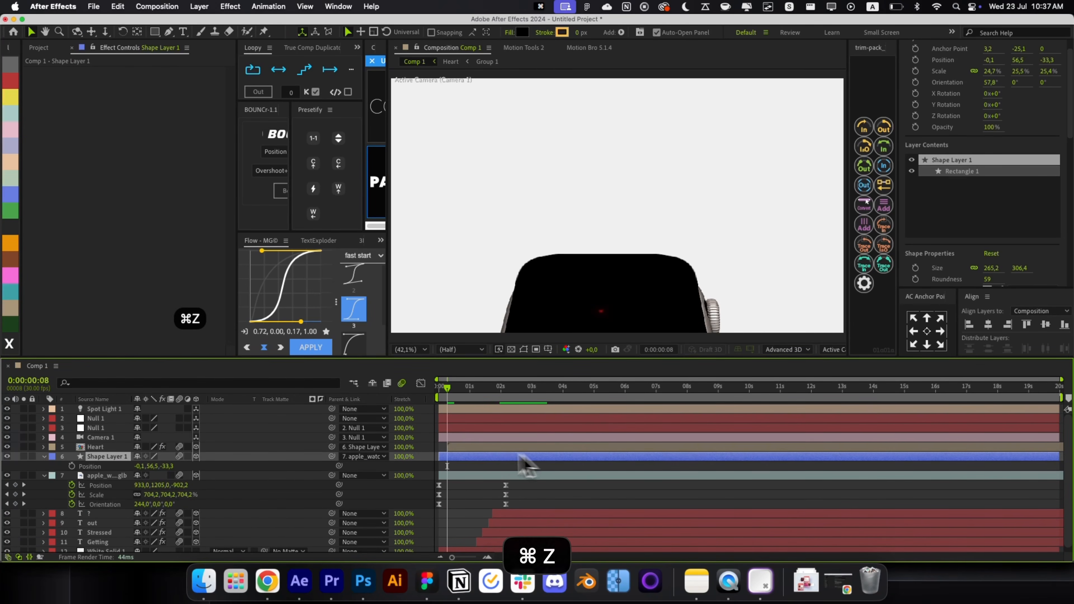
key(super+z)
Step: Show the layer controls and move Shape Layer 1 at 0:00:00:08 to about -0.1, 61.1, -26
click(504, 456)
key(super+shift+h)
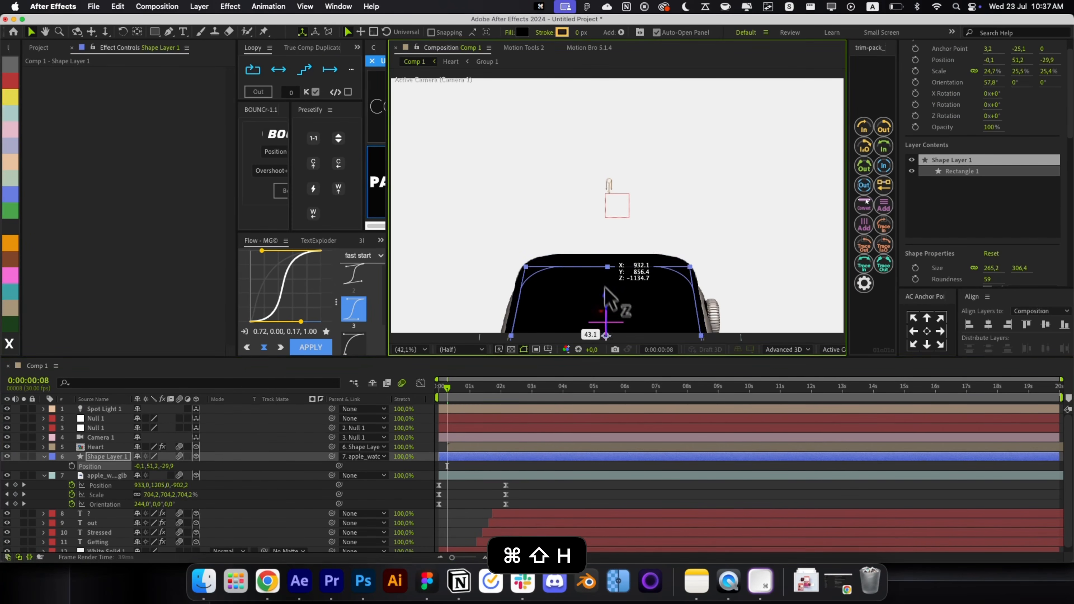
key(super+z)
mouse_move(617, 301)
mouse_down()
mouse_move(610, 321)
mouse_move(611, 309)
mouse_up()
click(534, 475)
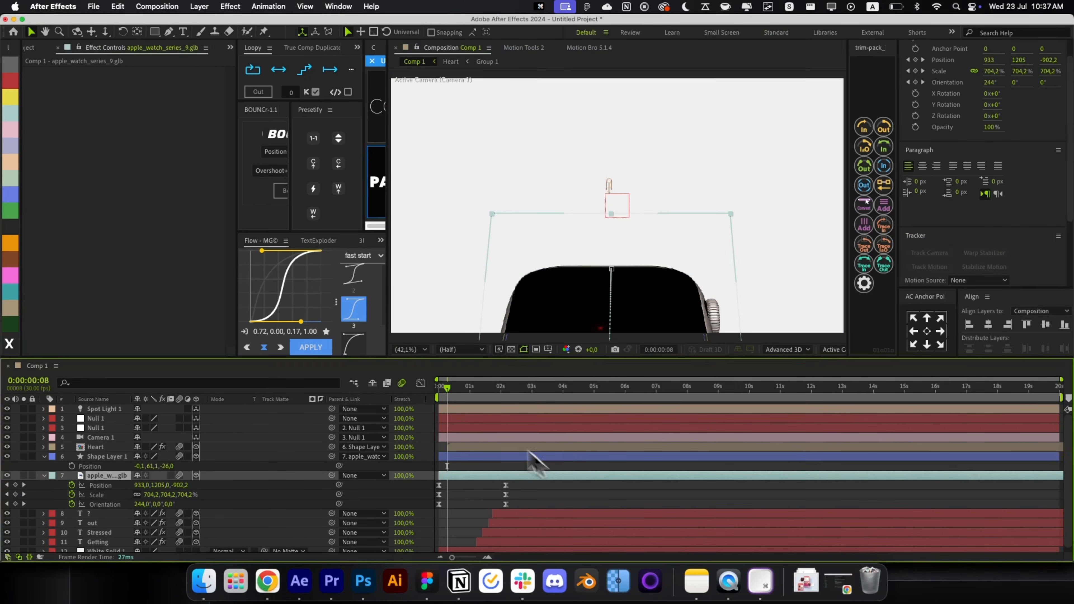
Step: Keyframe Shape Layer 1's position at 0:00:02:05 and add a keyframe of about -0.1, 58.1, -30.7 placed at the first frame
drag(482, 387, 517, 405)
click(545, 467)
click(543, 456)
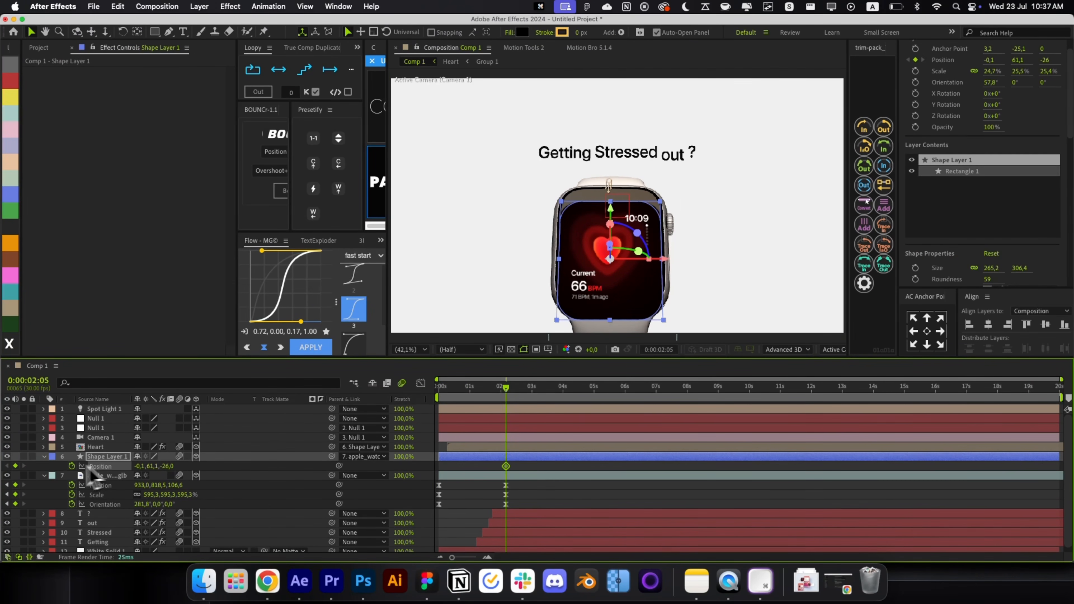
key(j)
drag(609, 241, 609, 233)
drag(461, 466, 440, 467)
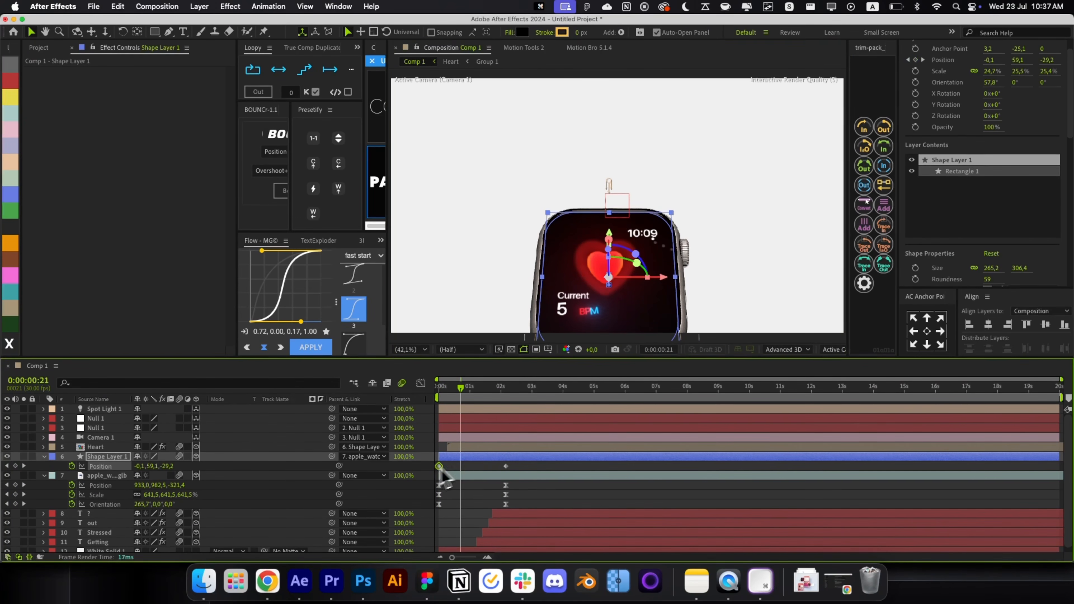
Step: Ease both Shape Layer 1 position keyframes with the 0.10, 0.00, 0.00, 1.00 curve
drag(519, 469, 437, 464)
click(353, 344)
click(469, 465)
Step: Fit the screen shape to the watch at the start by moving Shape Layer 1's first position keyframe to about -0.1, 59.5, -28.6
drag(443, 392, 437, 392)
click(449, 457)
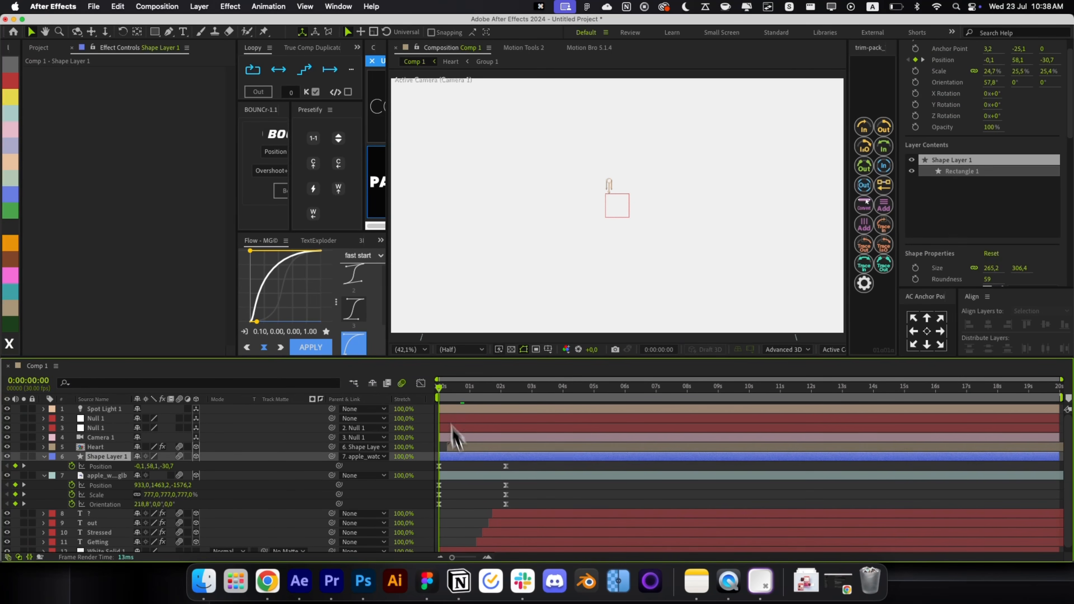
drag(597, 327, 552, 113)
drag(554, 224, 554, 244)
drag(444, 388, 453, 387)
drag(523, 216, 541, 333)
drag(454, 387, 442, 388)
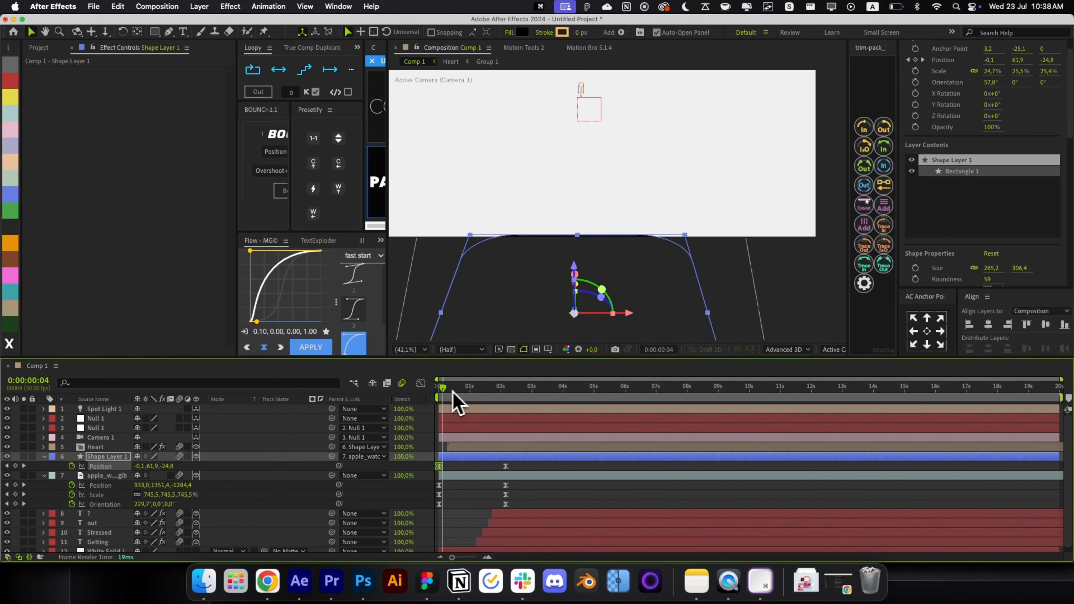
drag(618, 305, 611, 228)
Step: Align Shape Layer 1 with the watch face at 0:00:02:05 by moving it to about -0.1, 56.6, -33.2
drag(440, 388, 506, 427)
key(alt+slash)
click(470, 499)
click(532, 457)
mouse_move(609, 209)
mouse_down()
mouse_move(608, 201)
mouse_move(626, 206)
mouse_up()
click(552, 495)
scroll(599, 241, up, 2)
click(566, 456)
click(572, 486)
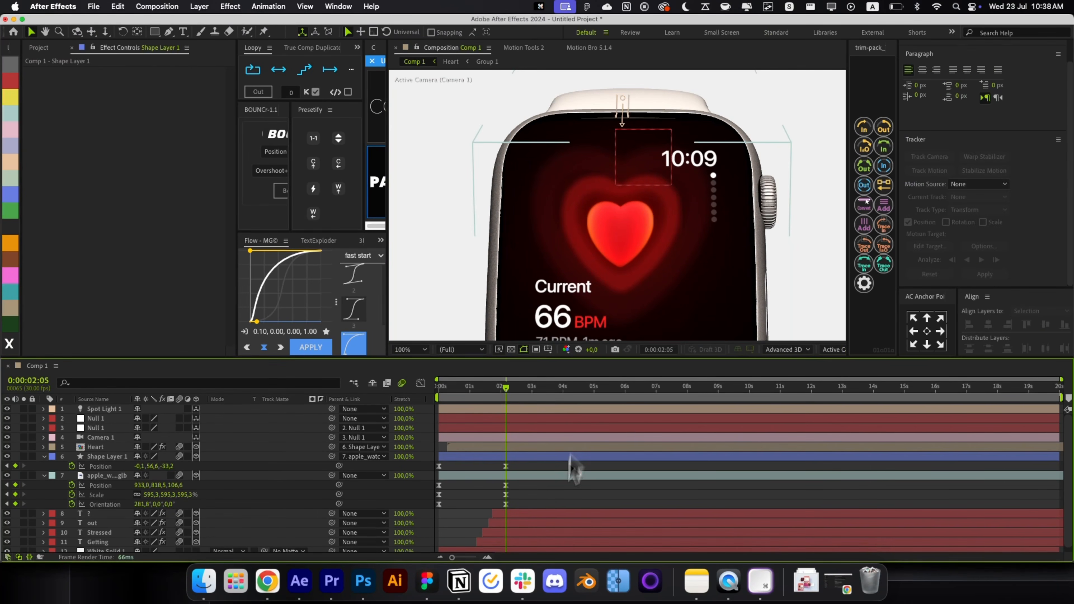
key(alt+slash)
Step: Nudge Shape Layer 1's first position keyframe slightly so the screen sits on the watch during its entrance
click(470, 389)
drag(449, 403, 438, 403)
click(452, 456)
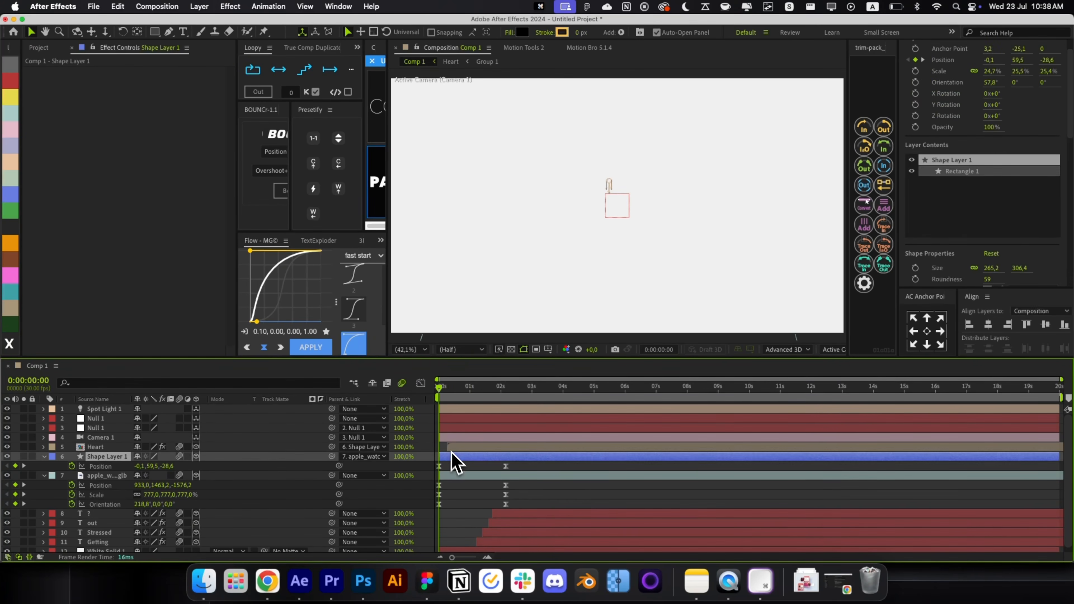
key(comma)
key(comma)
key(comma)
drag(613, 281, 613, 277)
click(478, 487)
drag(444, 389, 397, 461)
Step: Collapse the layers' keyframed properties and preview the watch and headline animation from the start
key(alt+slash)
scroll(474, 406, down, 1)
key(u)
key(space)
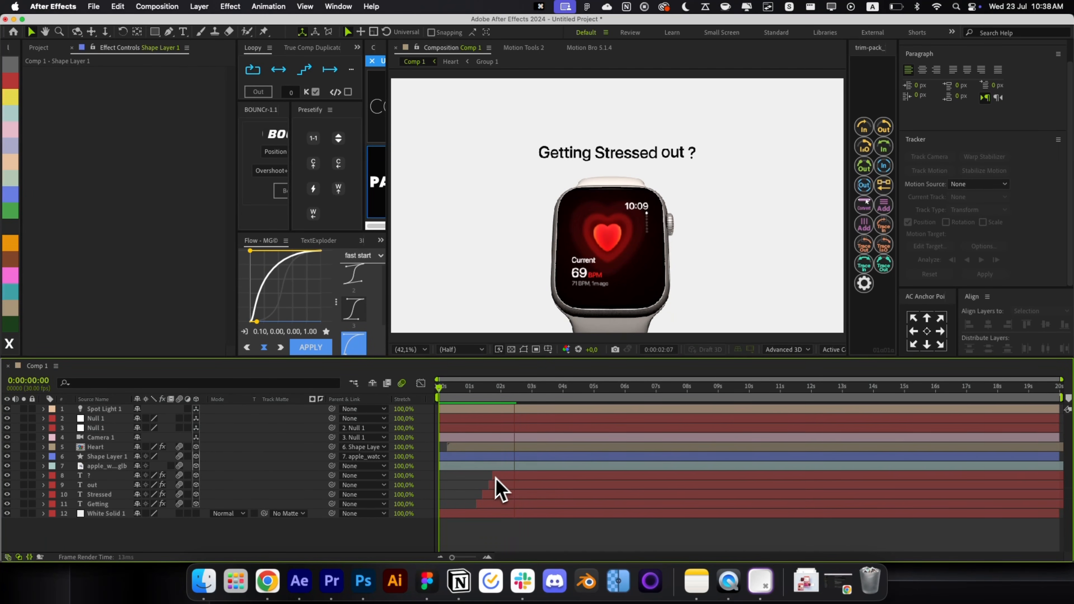
Step: Fade the four headline text layers from 100% opacity at 0:00:03:00 to 0% at 0:00:03:10, and trim their ends there
click(520, 478)
shift+click(531, 494)
shift+click(533, 504)
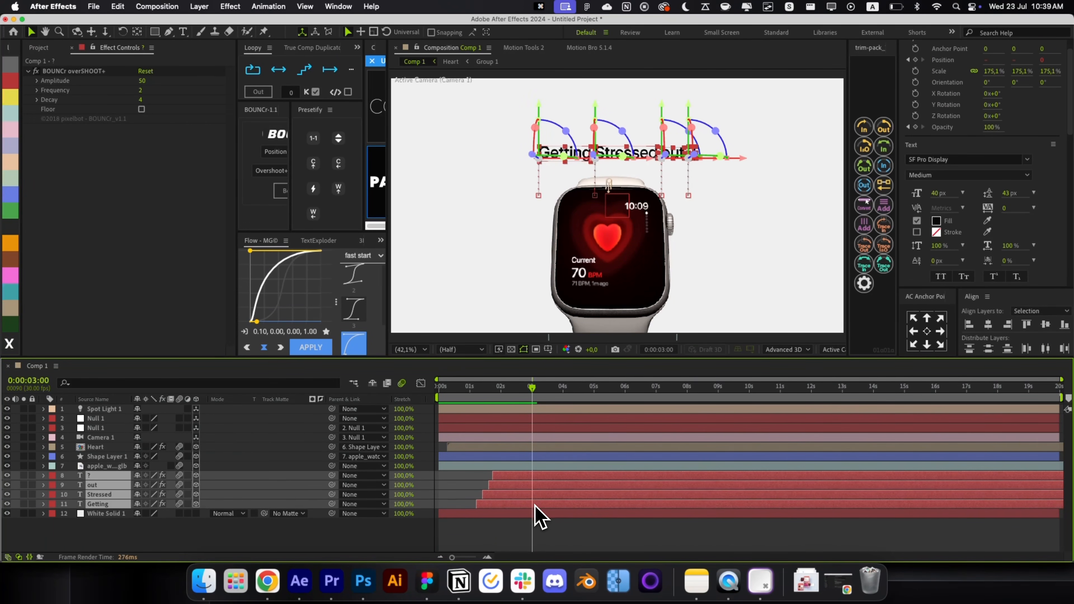
key(t)
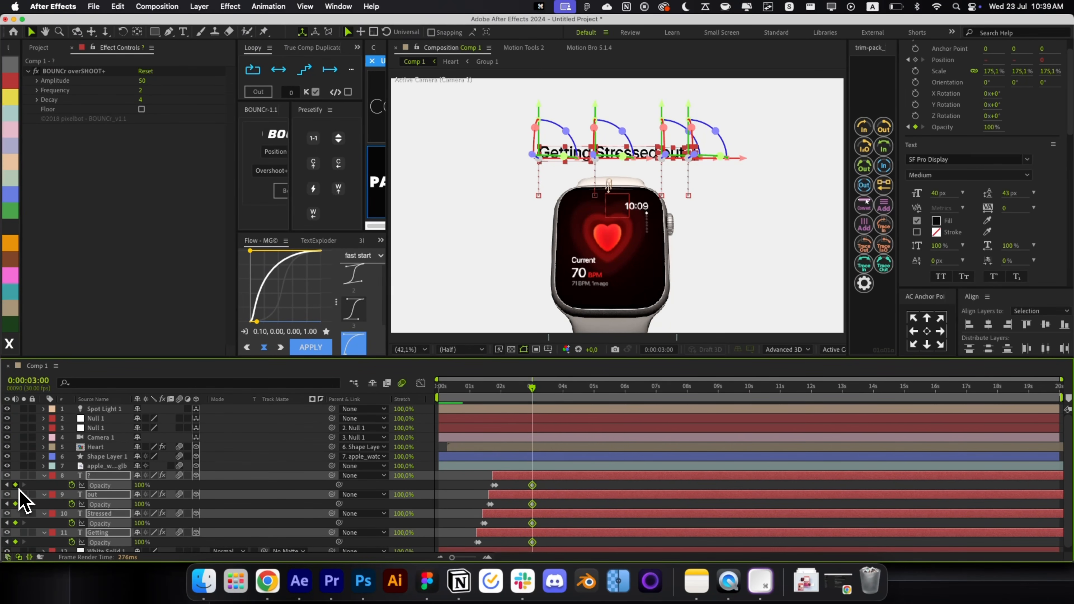
key(super+shift+Right)
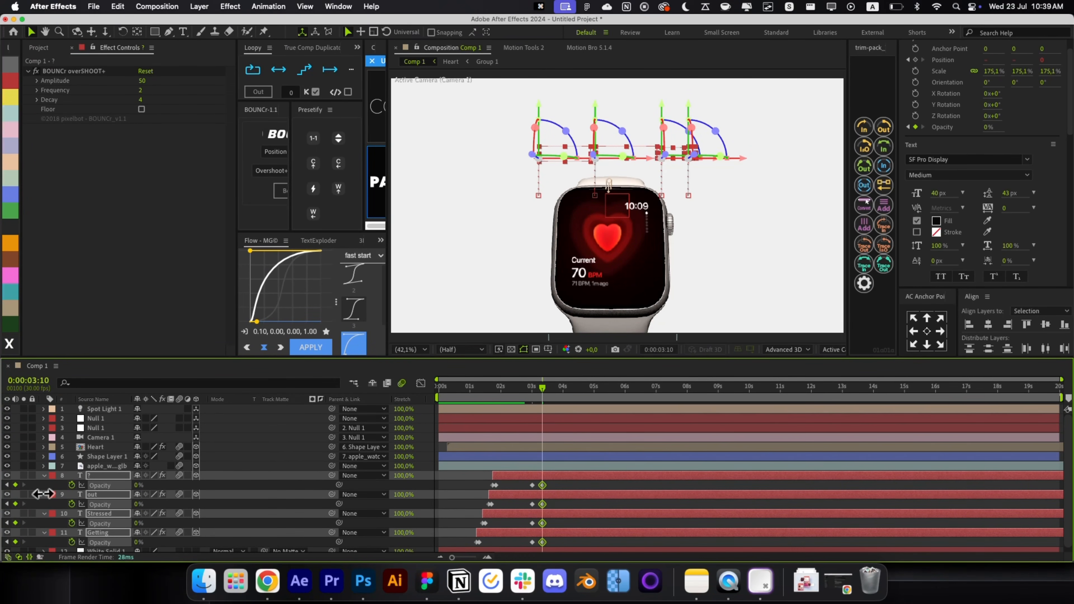
key(alt+bracketright)
key(t)
Step: Add a null as parent of the watch model and keyframe the null's position and orientation at 0:00:01:13
click(543, 469)
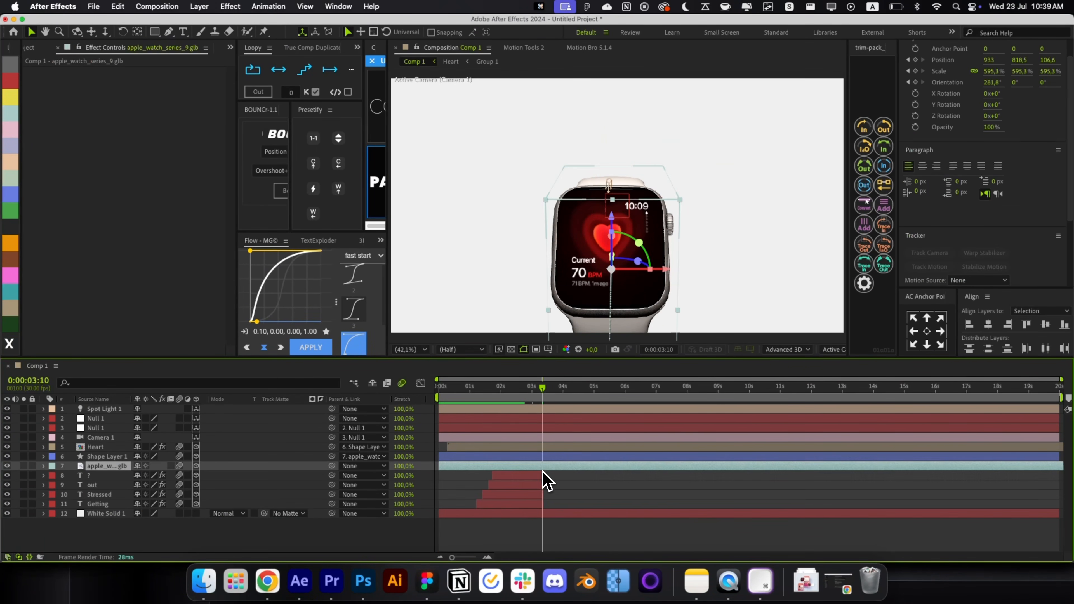
key(u)
drag(543, 399, 481, 419)
key(shift+alt+n)
key(p)
key(shift+r)
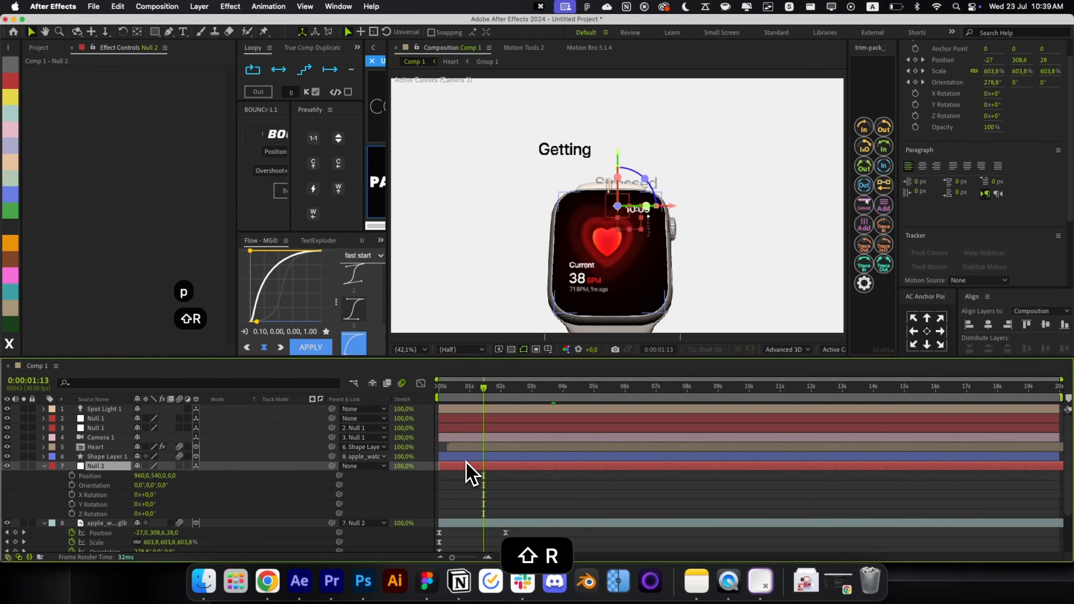
click(528, 495)
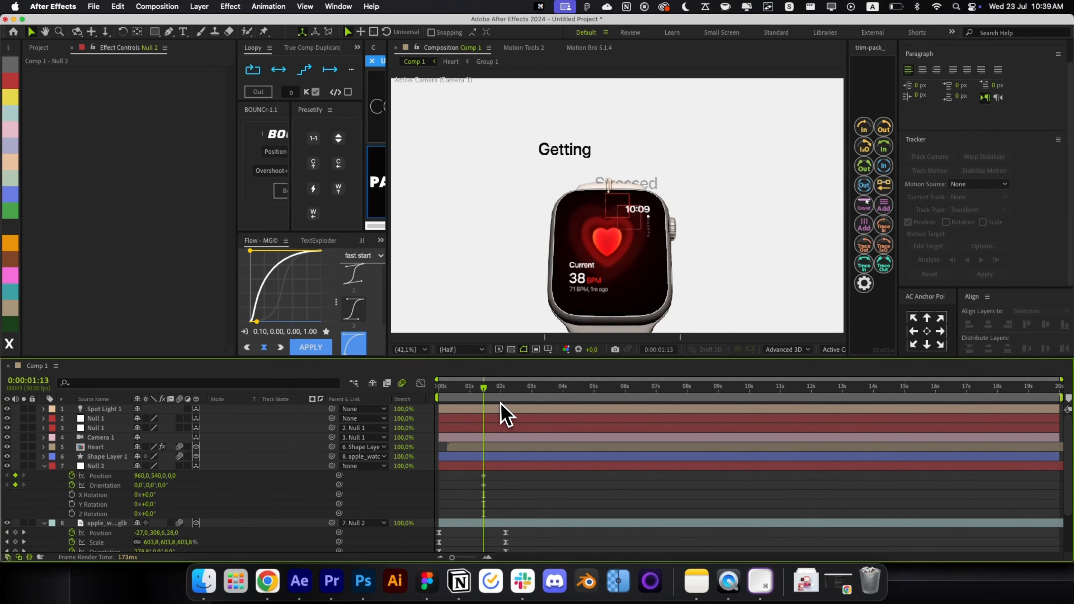
Step: Set the watch's parent null to position 960, 305, 1266 and X orientation 7° at 0:00:04:16, with the safe-area guides displayed
drag(502, 390, 578, 425)
click(514, 468)
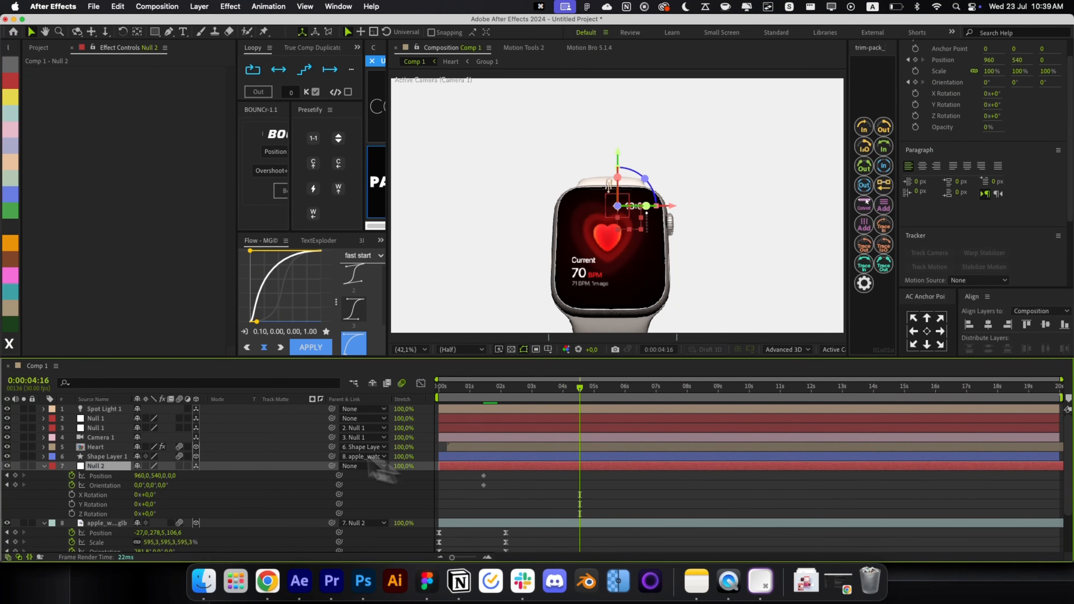
drag(161, 476, 281, 478)
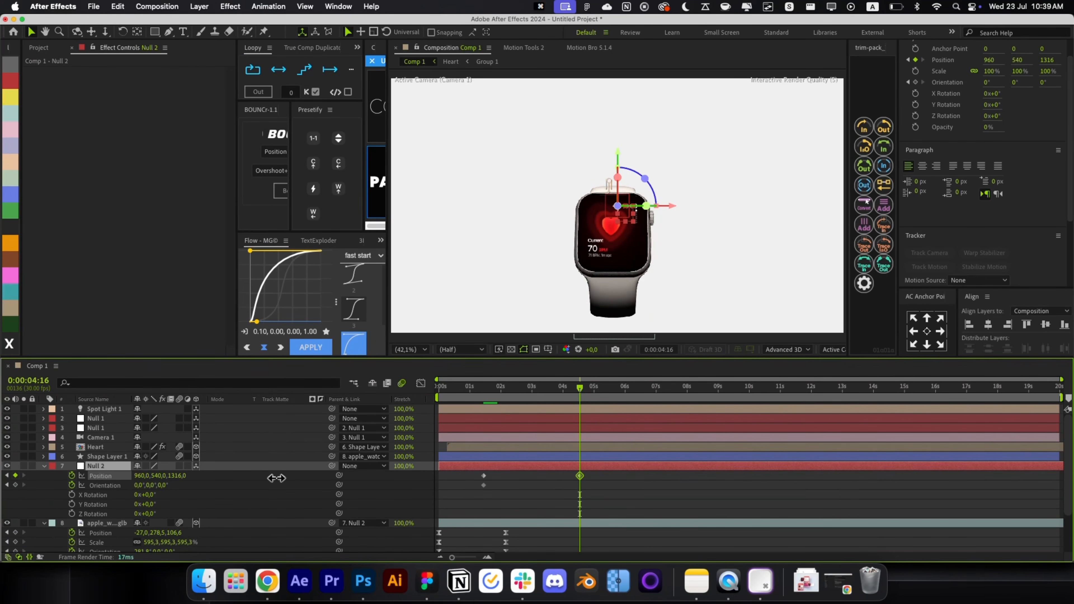
drag(142, 487, 153, 474)
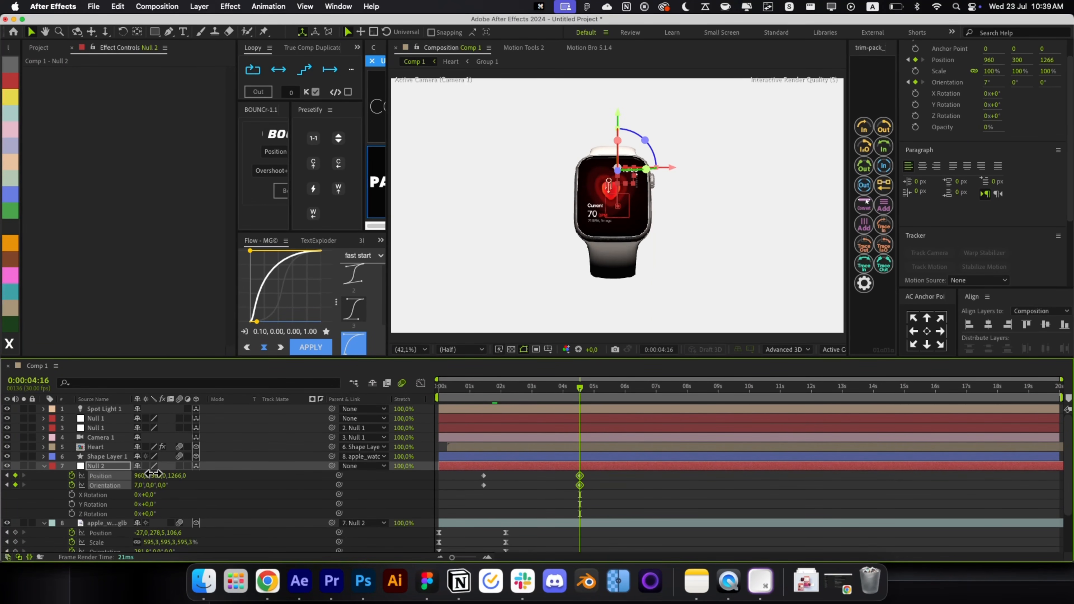
key(apostrophe)
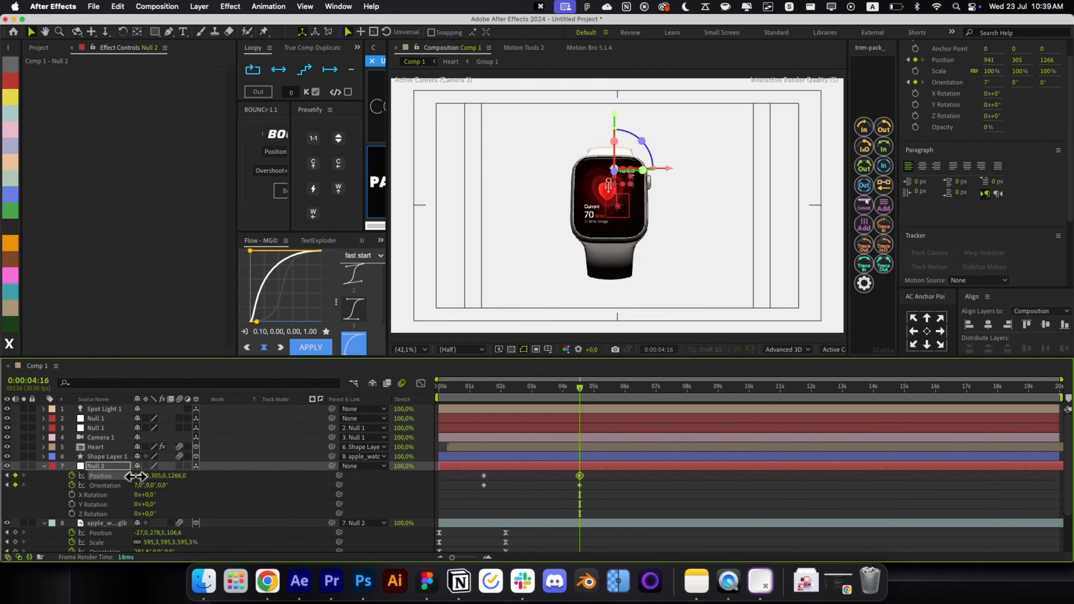
key(super+z)
Step: Ease the parent null's position and orientation keyframes with the 0.72, 0.00, 0.17, 1.00 curve
drag(614, 511, 463, 473)
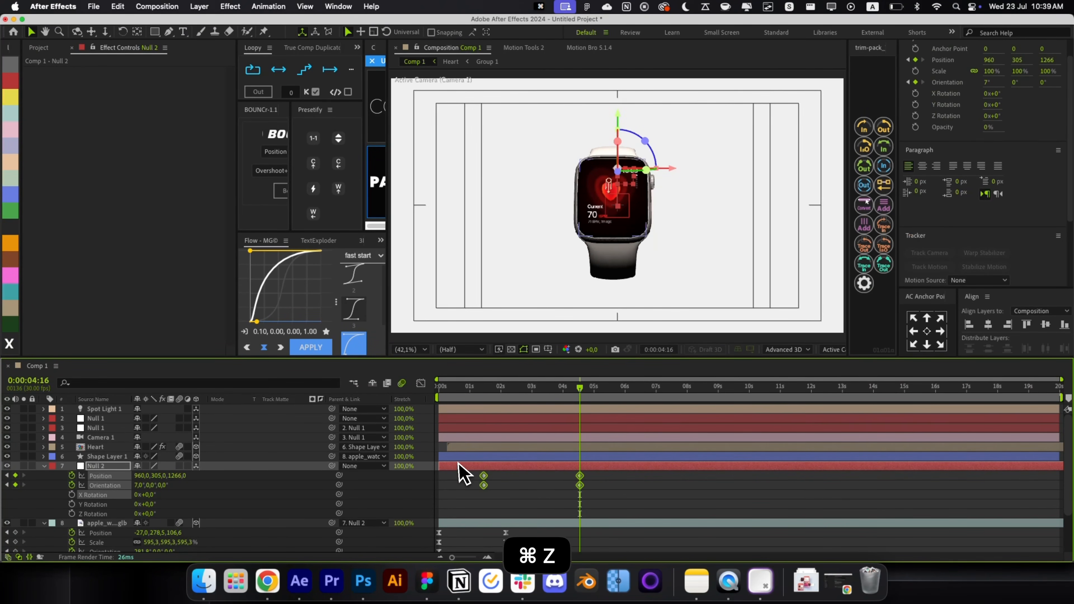
click(527, 495)
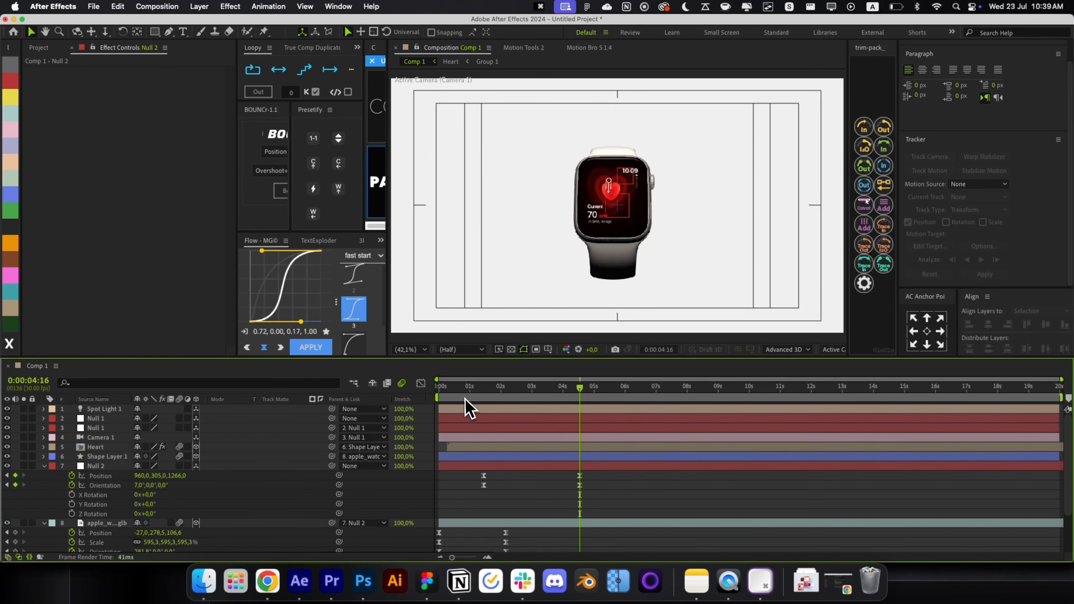
Step: Shift the four headline text layers earlier together so that they end at 0:00:02:24
drag(462, 391, 583, 459)
key(r)
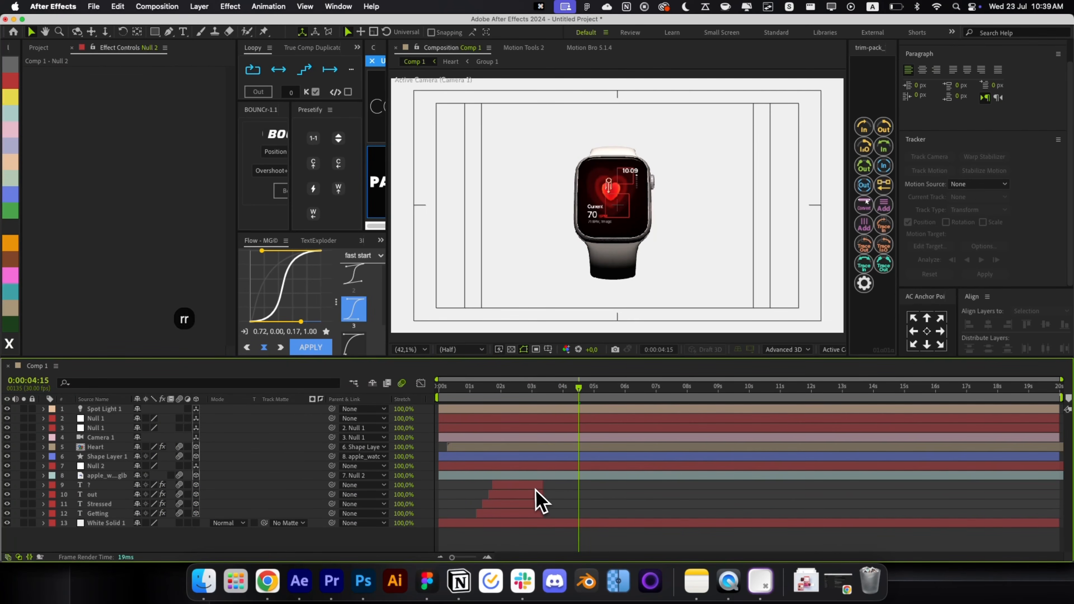
click(535, 488)
shift+click(526, 511)
drag(524, 392, 525, 428)
click(581, 486)
click(520, 485)
shift+click(518, 514)
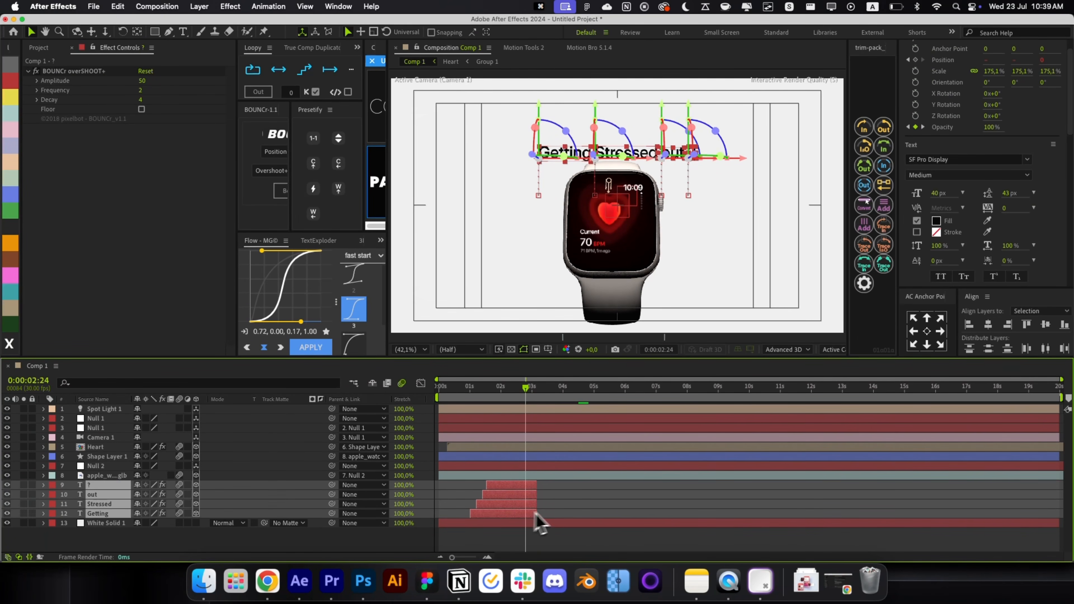
click(550, 506)
drag(479, 393, 438, 396)
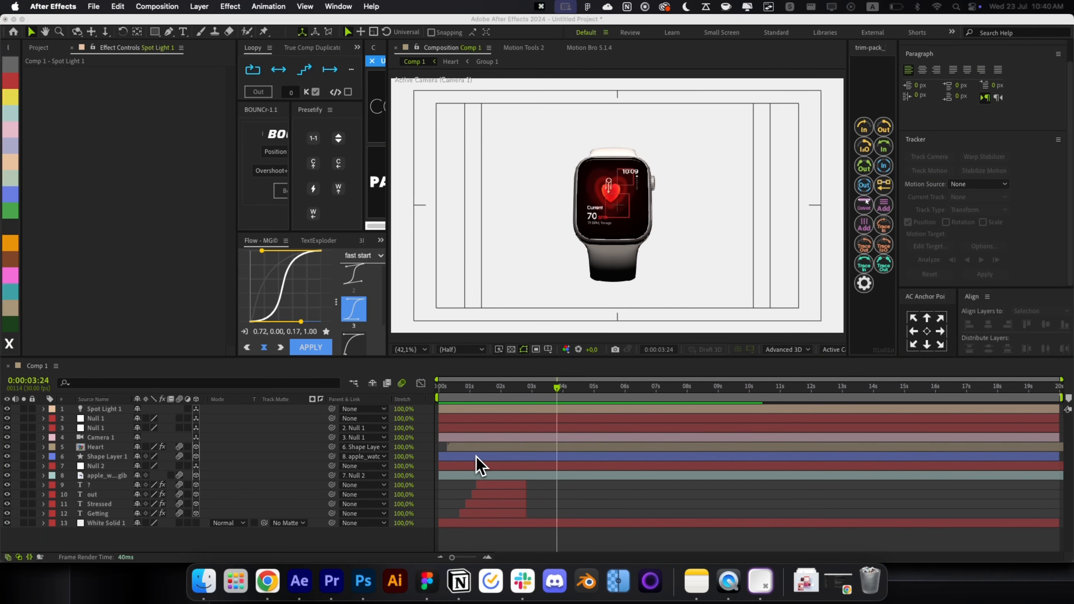
Step: Open the Heart comp and pre-compose all its layers above the locked background
click(469, 448)
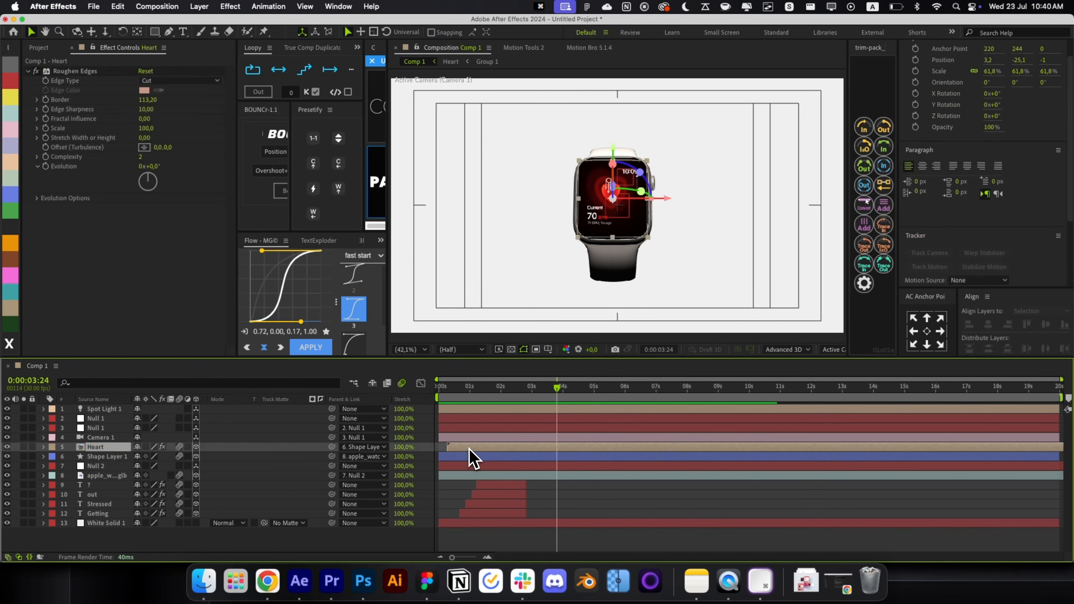
double_click(471, 449)
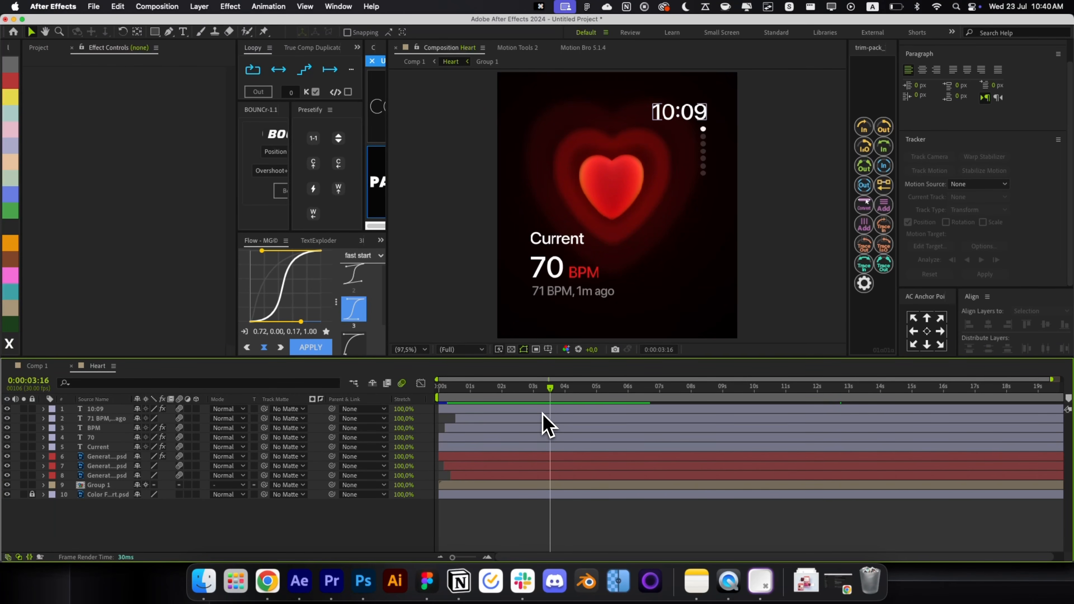
click(96, 486)
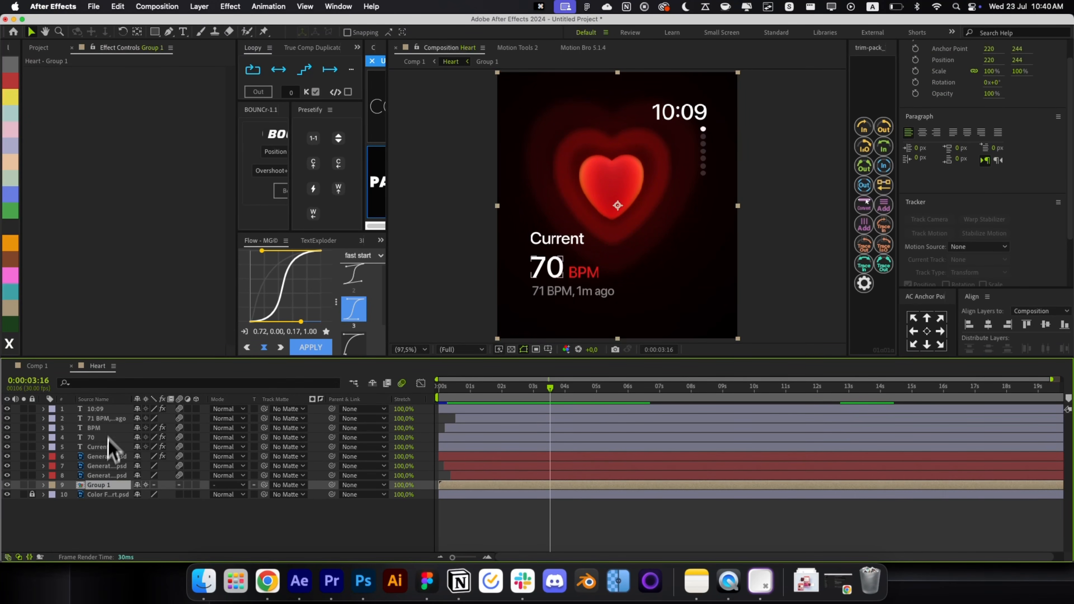
shift+click(110, 410)
key(super+shift+c)
key(Return)
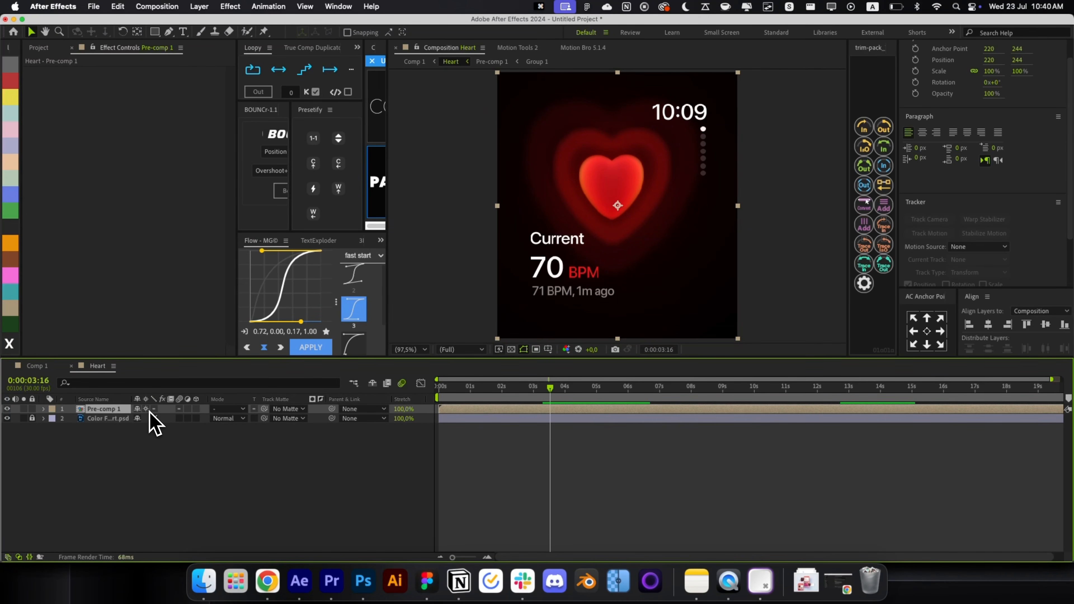
Step: Animate the pre-comp's position from 220, 244 at 0:00:02:18 to 220, -238.9 at 0:00:03:18, eased with the 0.72, 0.00, 0.17, 1.00 curve
key(p)
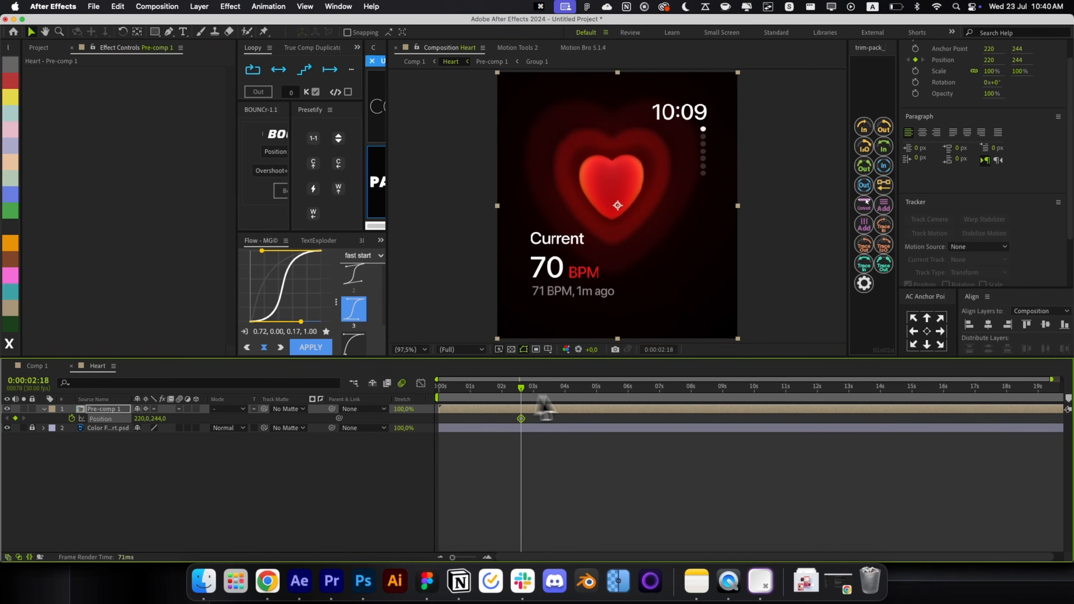
key(super+shift+Right)
key(super+shift+Right)
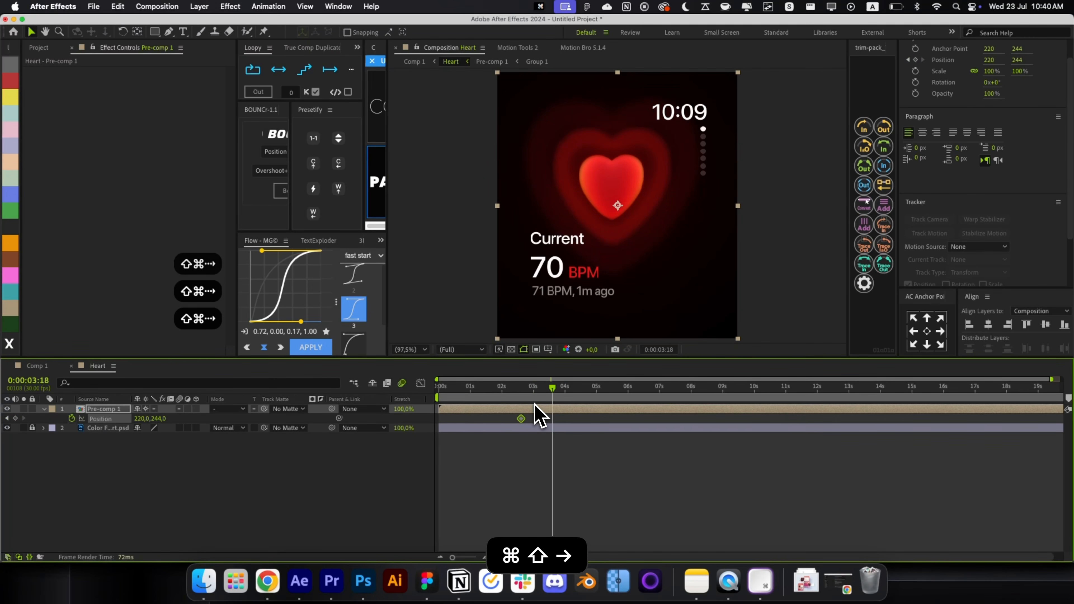
drag(607, 305, 590, 95)
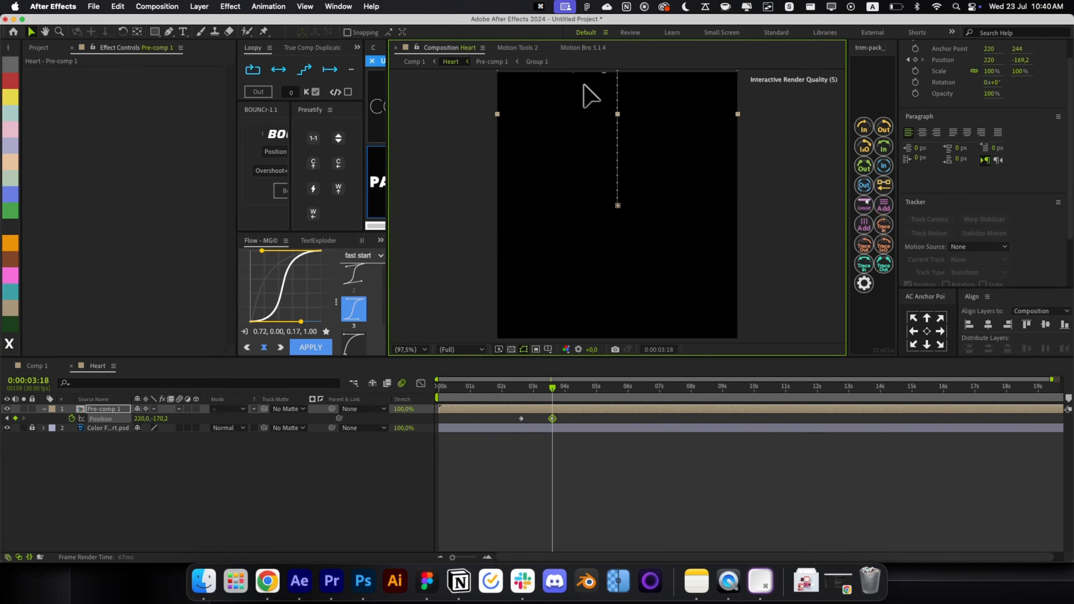
drag(583, 447, 473, 409)
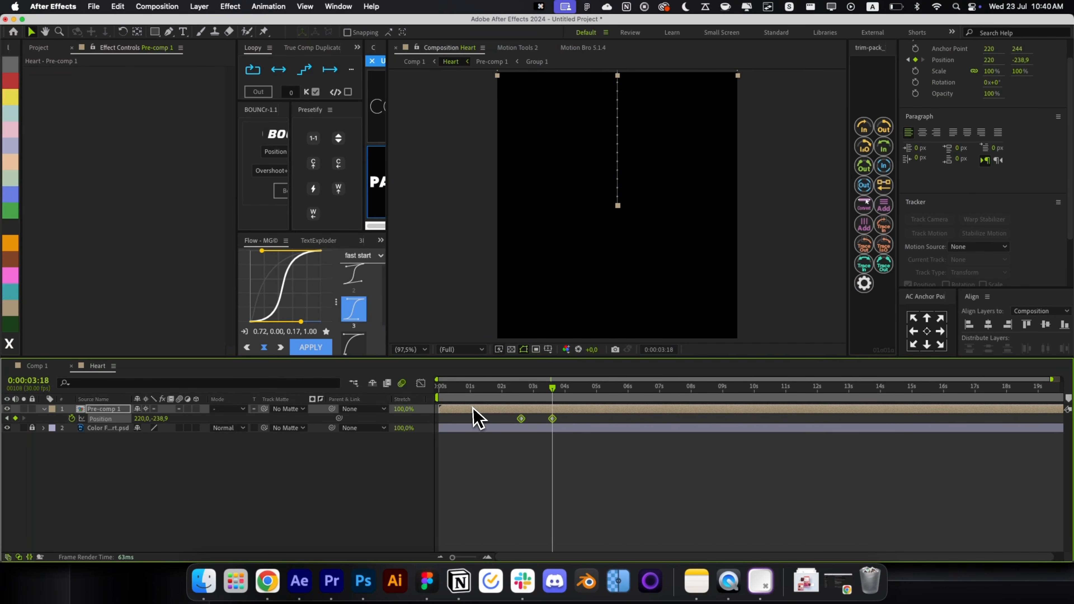
click(311, 348)
click(479, 444)
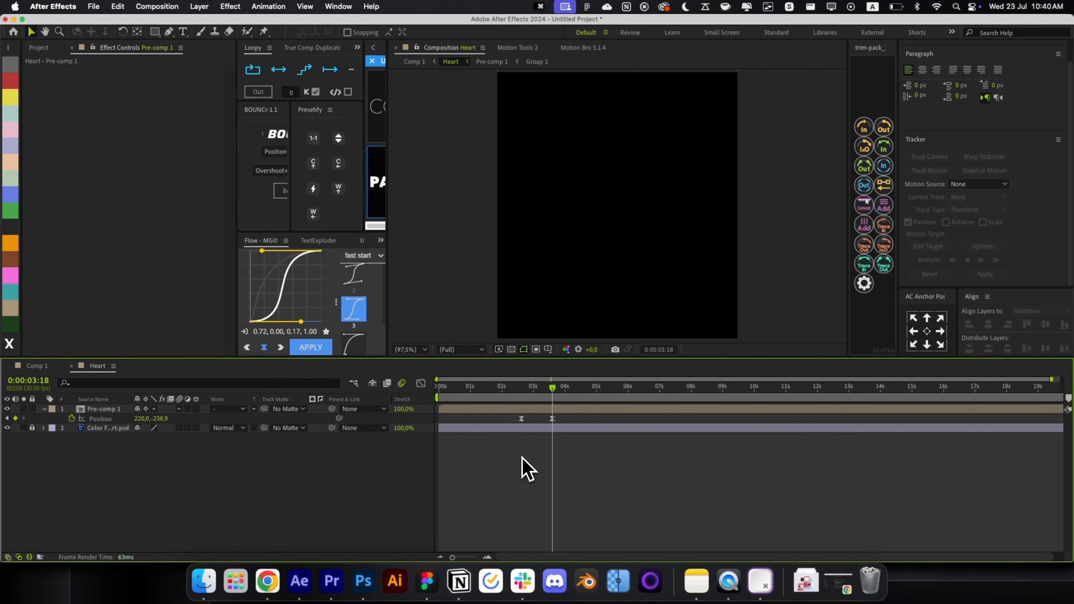
Step: Switch to Chrome, convert emirates-logo-2.svg to PNG on svgtopng.com and download the result
click(270, 593)
key(super+t)
text(svg)
key(Return)
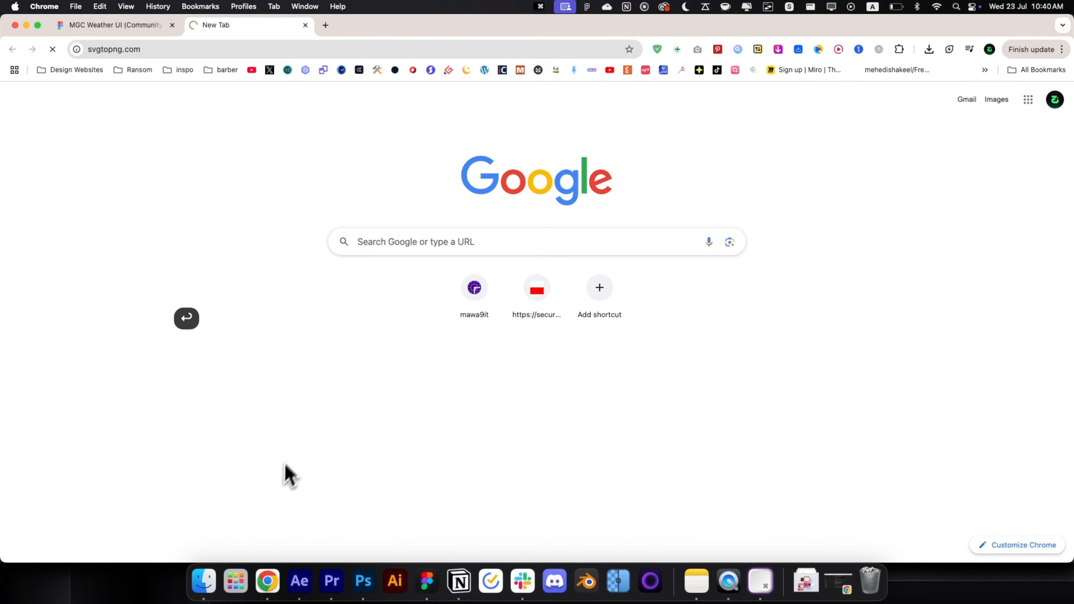
click(803, 580)
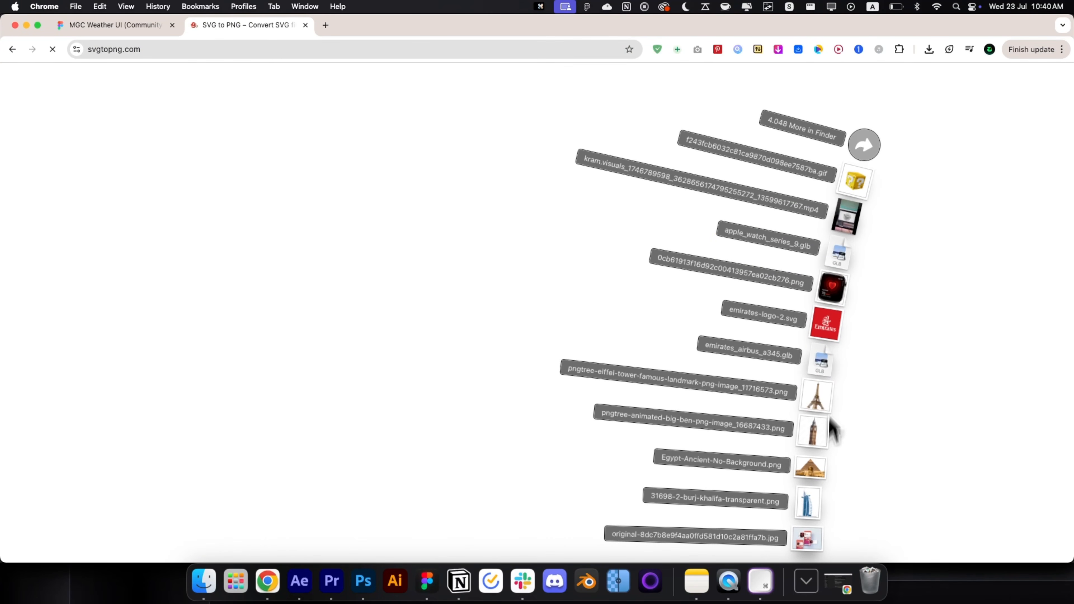
drag(824, 324, 482, 350)
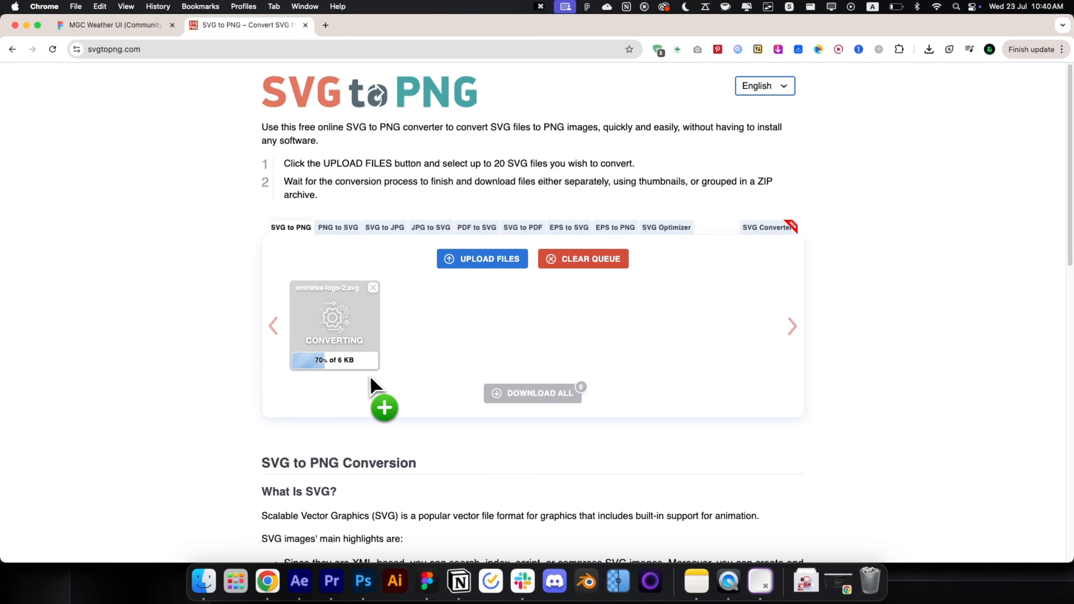
click(348, 369)
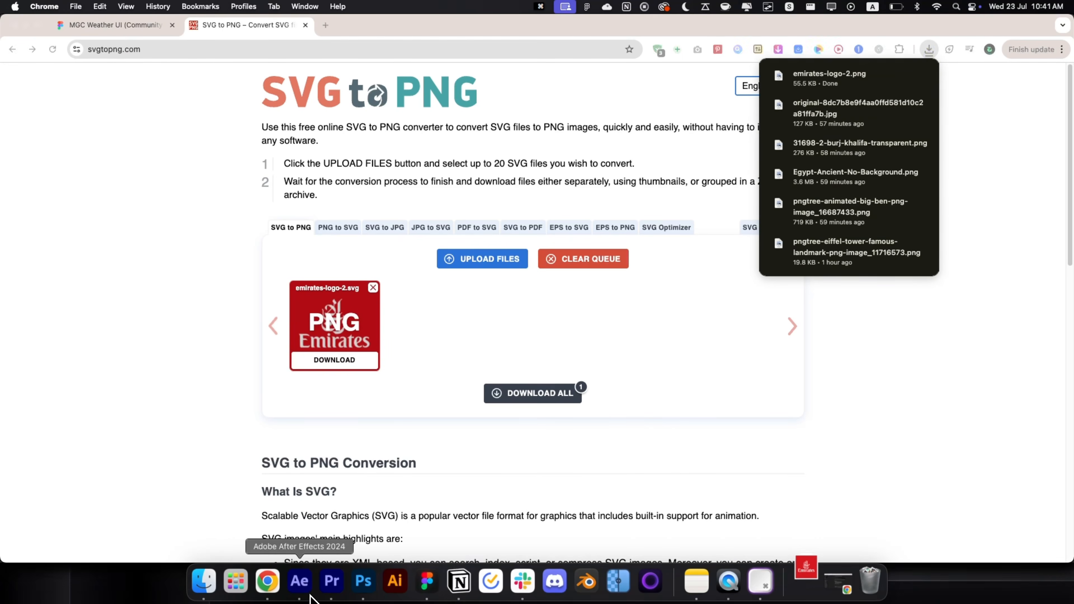
Step: Switch to After Effects and place emirates-logo-2.png in the Heart comp, centred and fitted to the comp height
click(299, 580)
click(806, 586)
drag(806, 542, 574, 230)
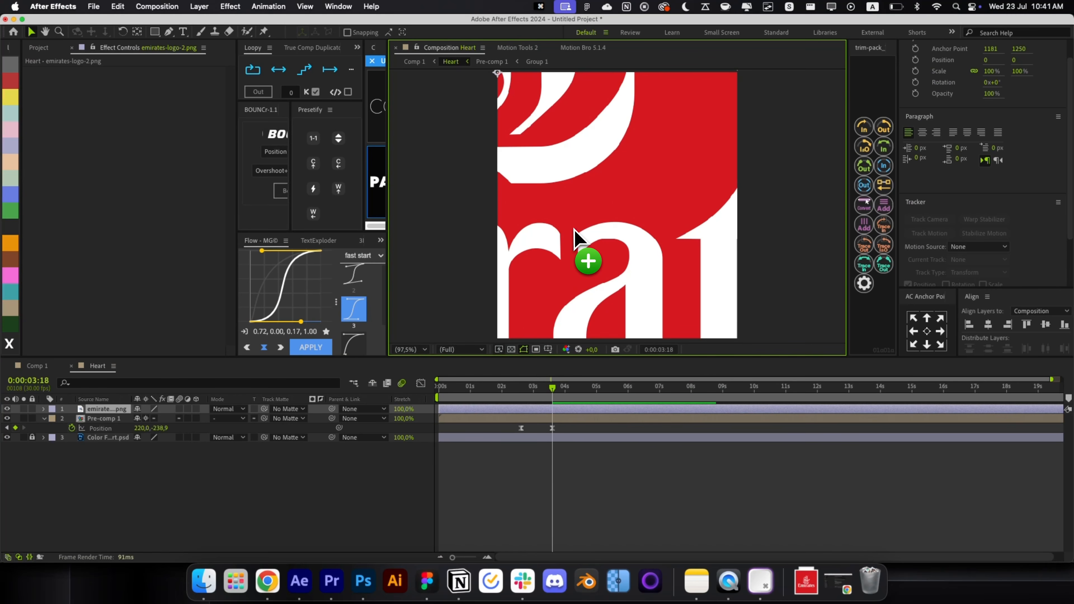
key(super+shift+alt+h)
key(super+shift+alt+g)
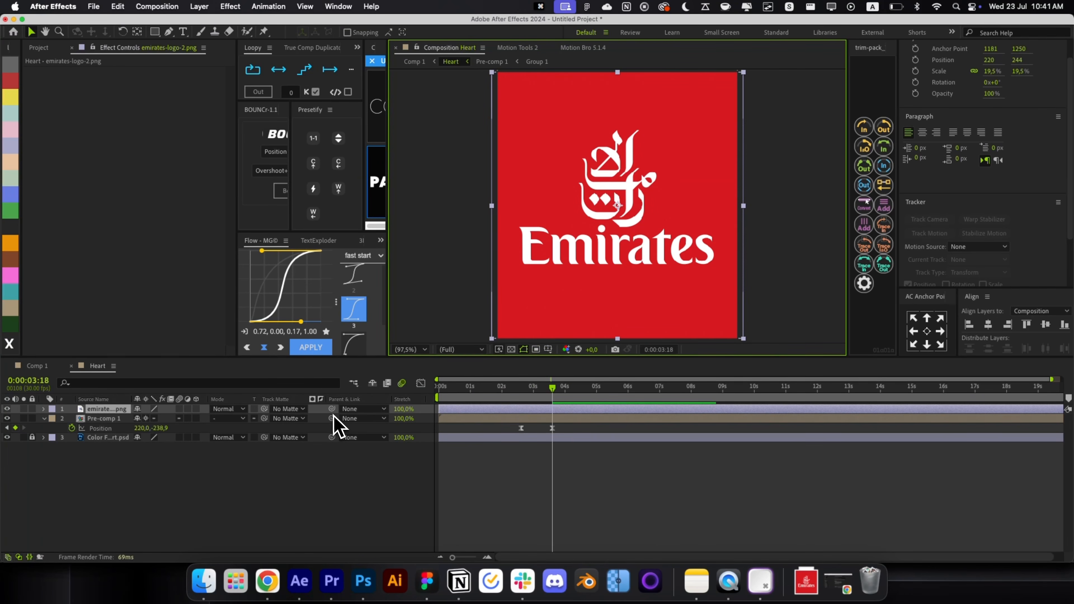
Step: Parent the logo layer to Pre-comp 1 and trim its start to the beginning of the pre-comp's upward slide
drag(332, 410, 224, 420)
click(556, 407)
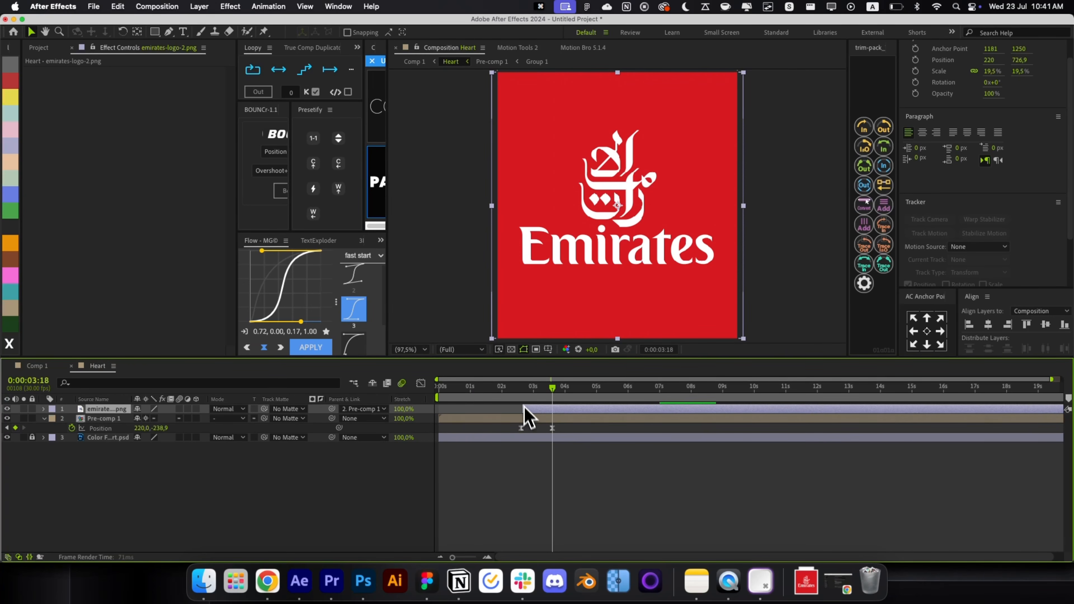
drag(525, 402, 518, 400)
key(alt+bracketleft)
drag(578, 338, 578, 342)
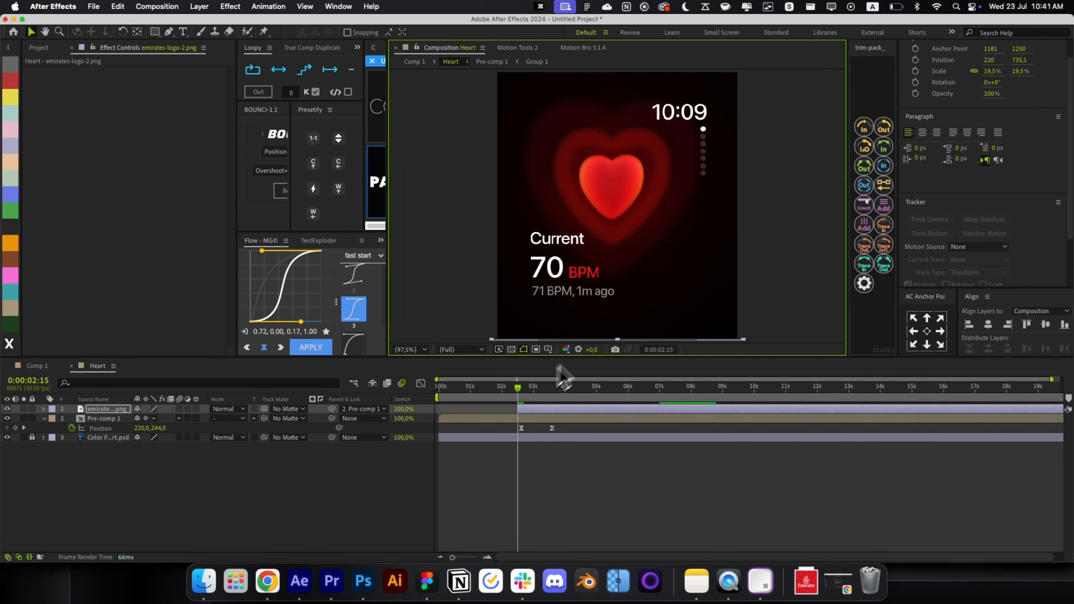
drag(524, 391, 657, 408)
key(super+z)
key(super+z)
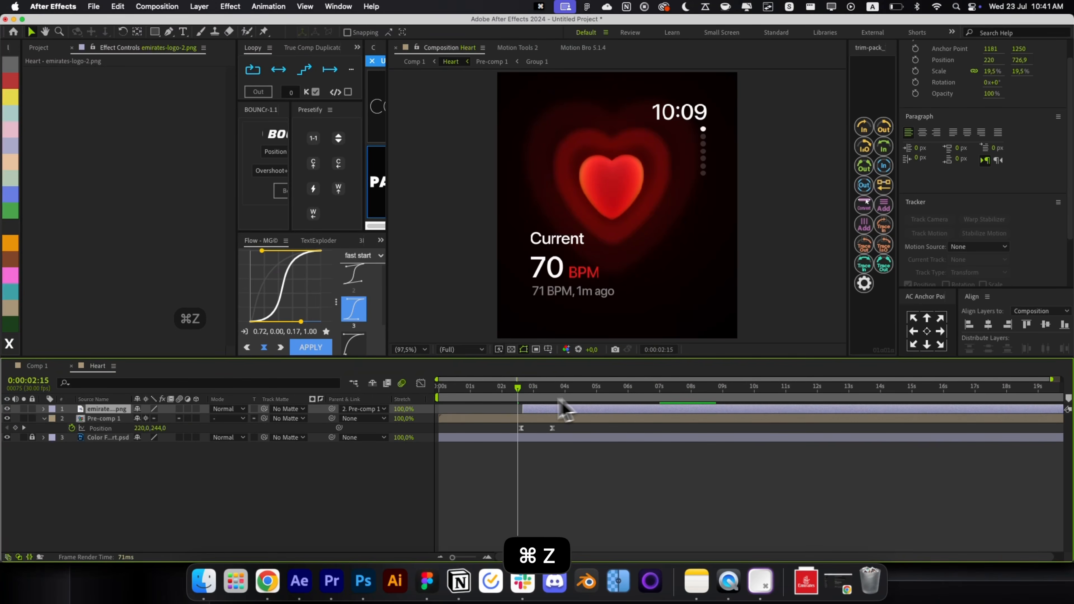
Step: At 0:00:03:18, scale the Emirates logo down to 9.5% and apply the Roughen Edges effect to it
key(k)
drag(743, 207, 675, 206)
key(alt+space)
key(Escape)
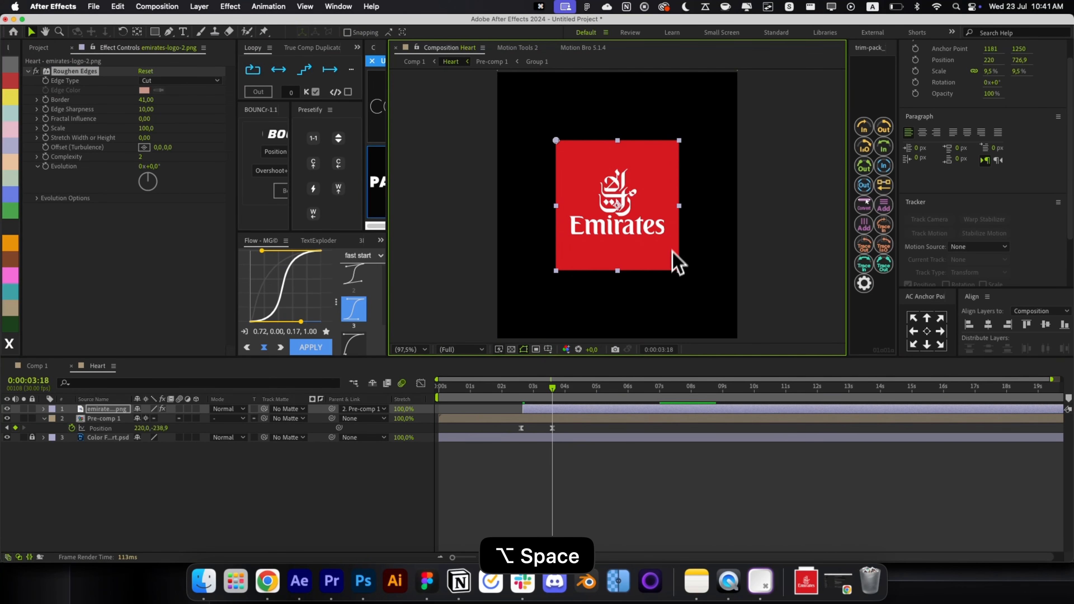
Step: Set the logo's Roughen Edges border to 500 to round its corners
click(95, 257)
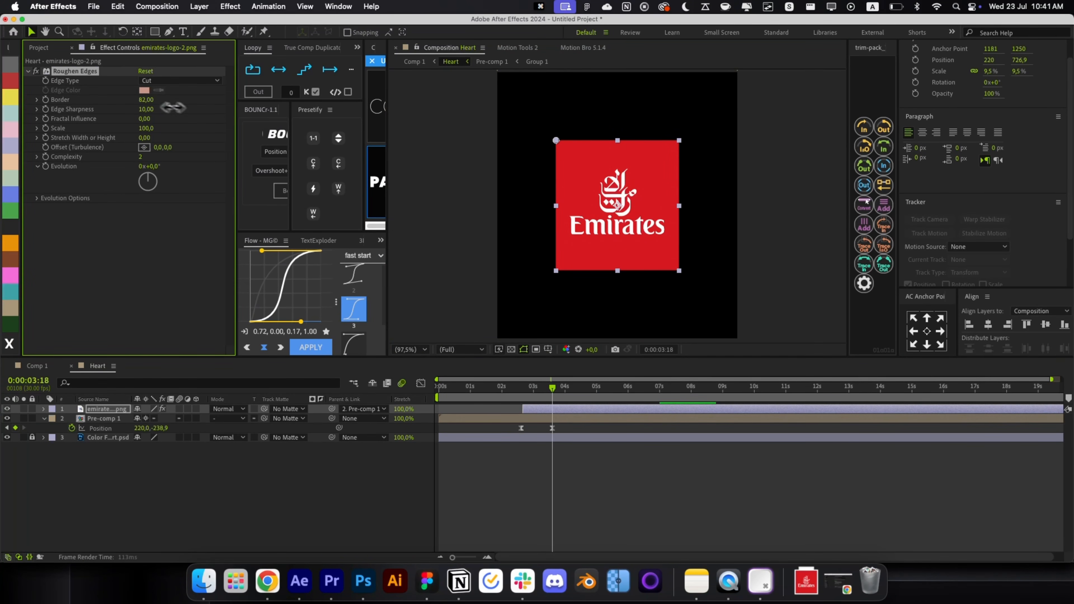
drag(174, 107, 506, 116)
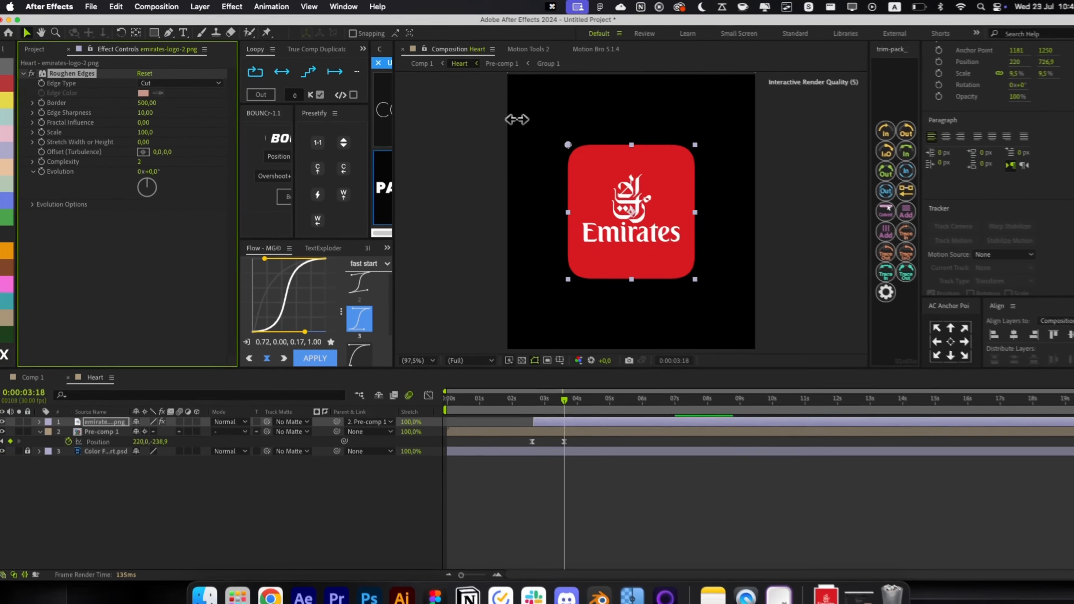
click(606, 493)
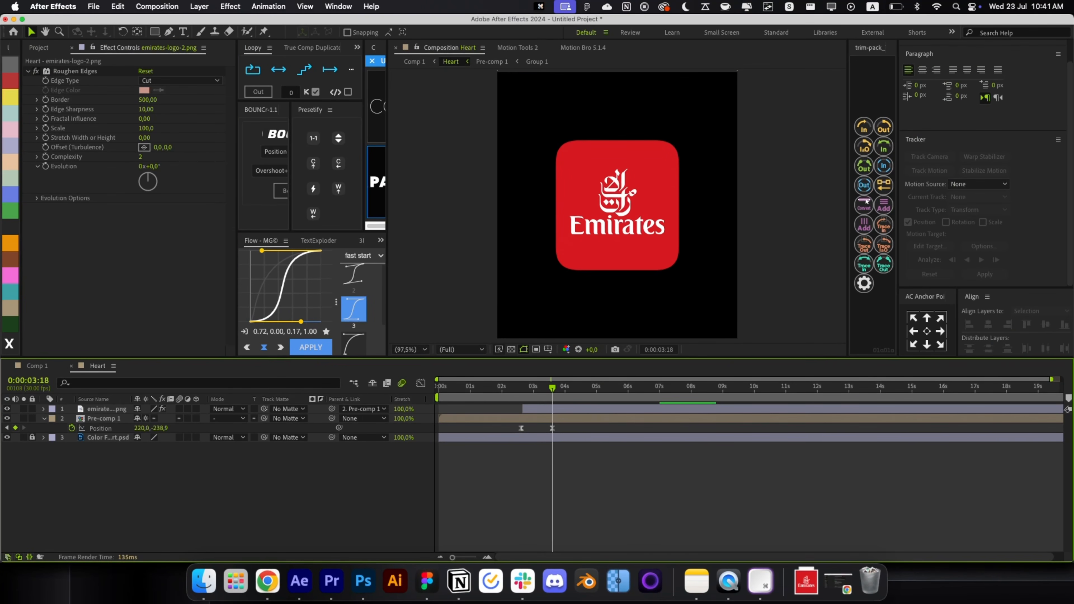
key(space)
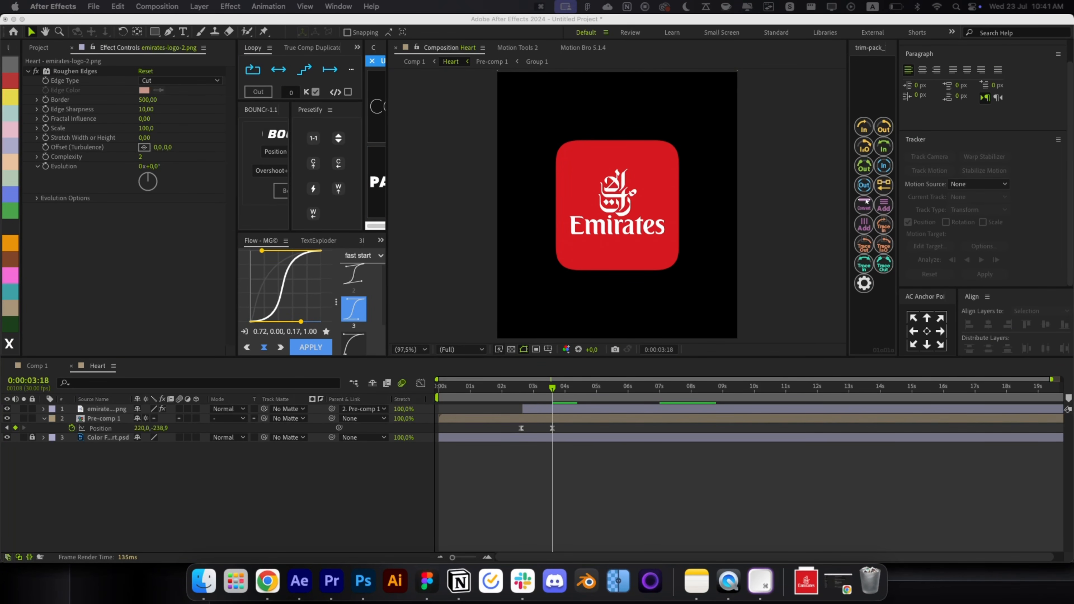
Step: Trim the start of the logo layer to 0:00:03:01
click(561, 469)
mouse_move(521, 399)
mouse_down()
mouse_move(550, 400)
mouse_move(530, 399)
mouse_move(548, 407)
mouse_move(537, 406)
mouse_up()
click(547, 409)
key(alt+bracketleft)
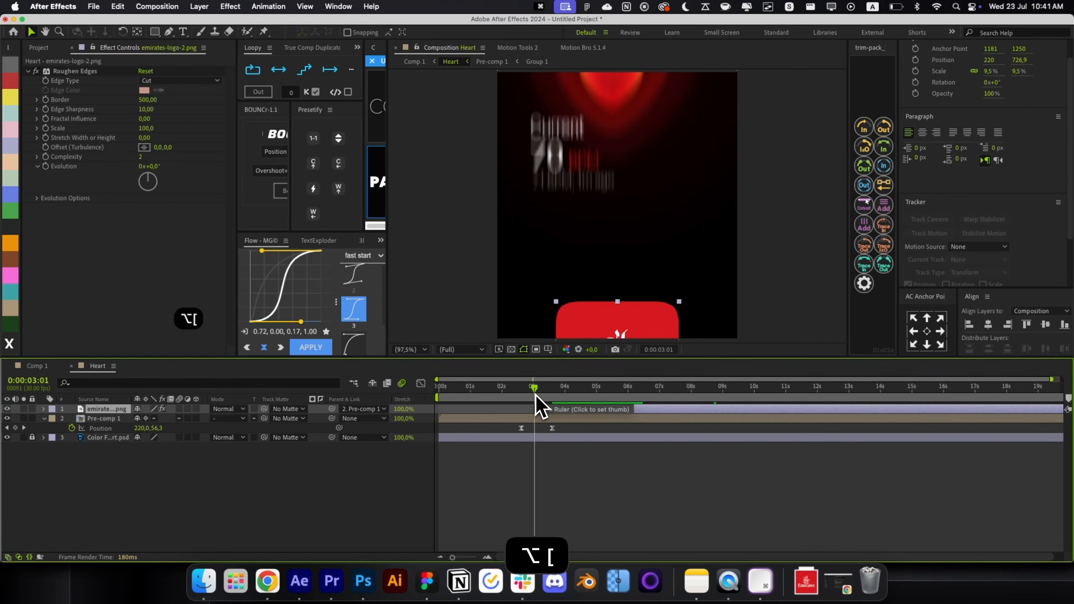
Step: Keyframe the logo from position 220, 833.9 and 0% scale at 0:00:03:01 to 220, 726.9 and 9.5% a few frames on
key(s)
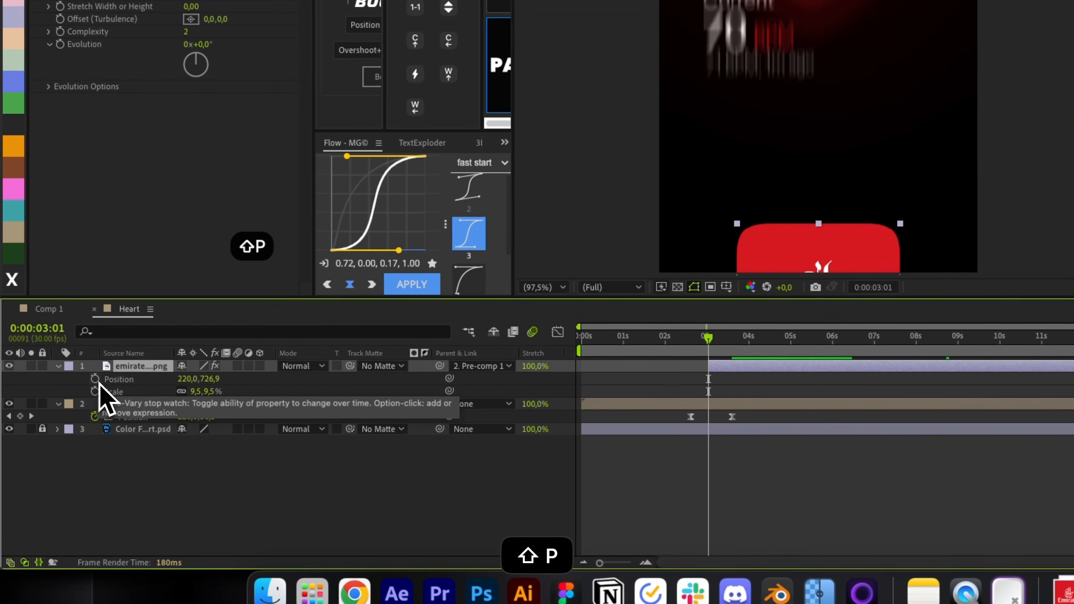
key(shift+p)
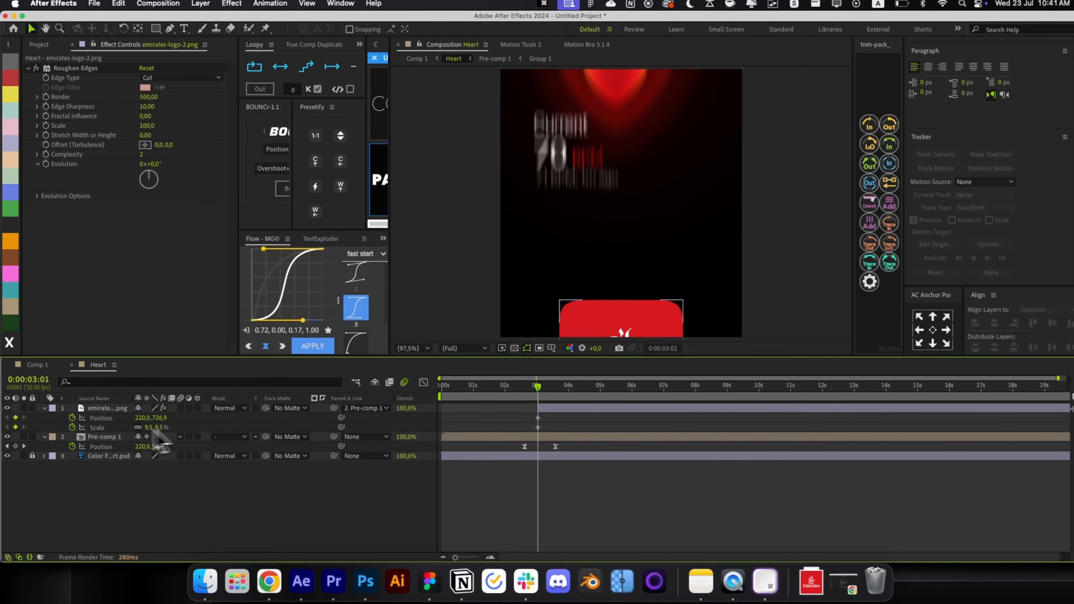
right_click(108, 421)
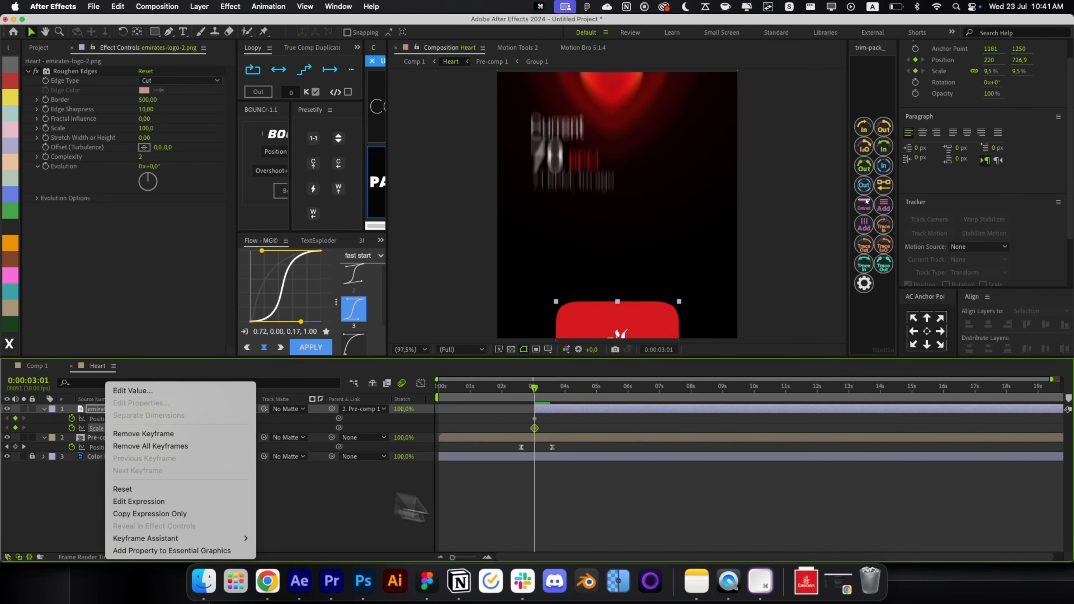
click(534, 513)
mouse_move(547, 416)
mouse_down()
mouse_move(532, 436)
mouse_move(539, 427)
mouse_up()
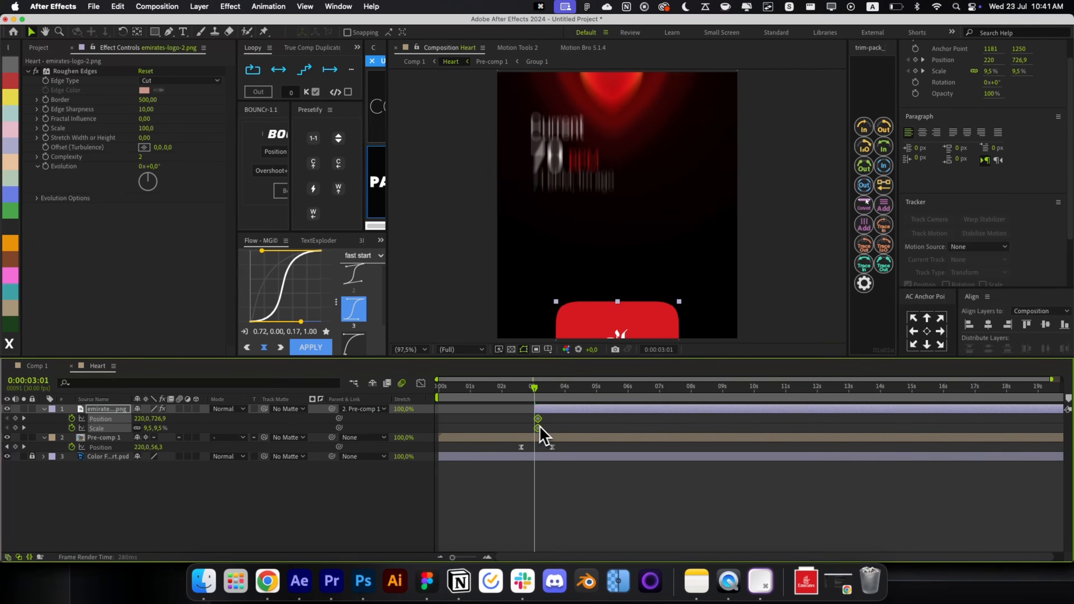
click(522, 426)
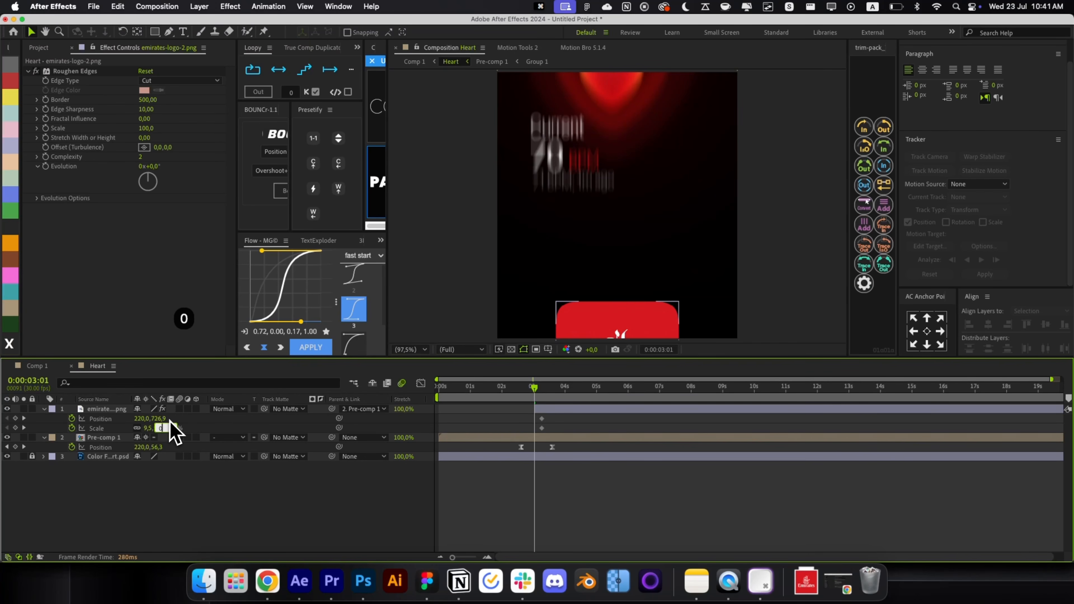
drag(164, 418, 211, 430)
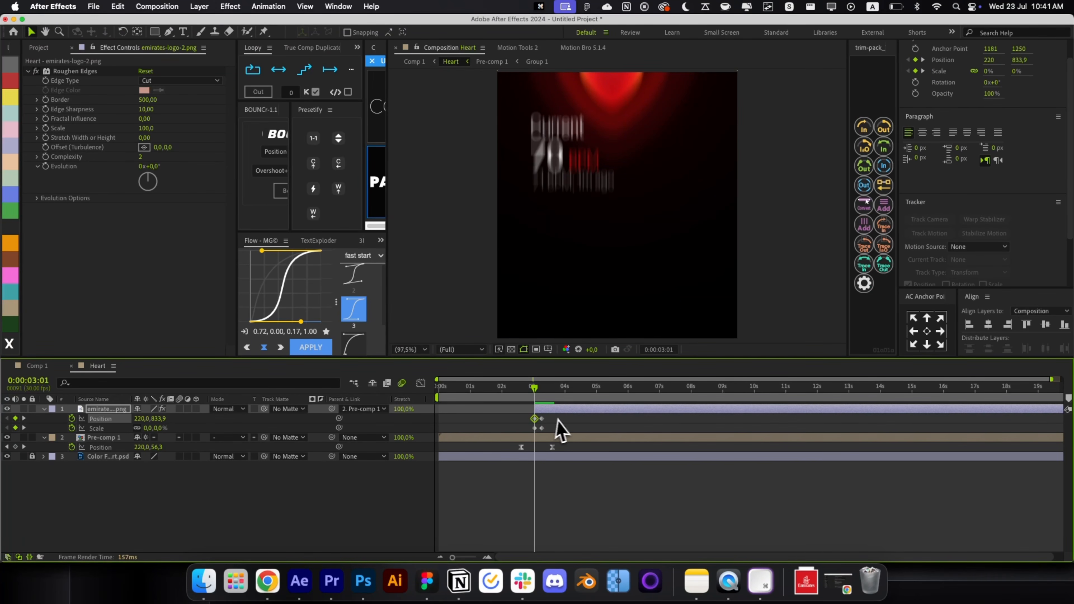
Step: Apply the BOUNCr overshoot to the logo's selected position and scale keyframes and check the motion up to 0:00:04:04
click(276, 153)
click(282, 206)
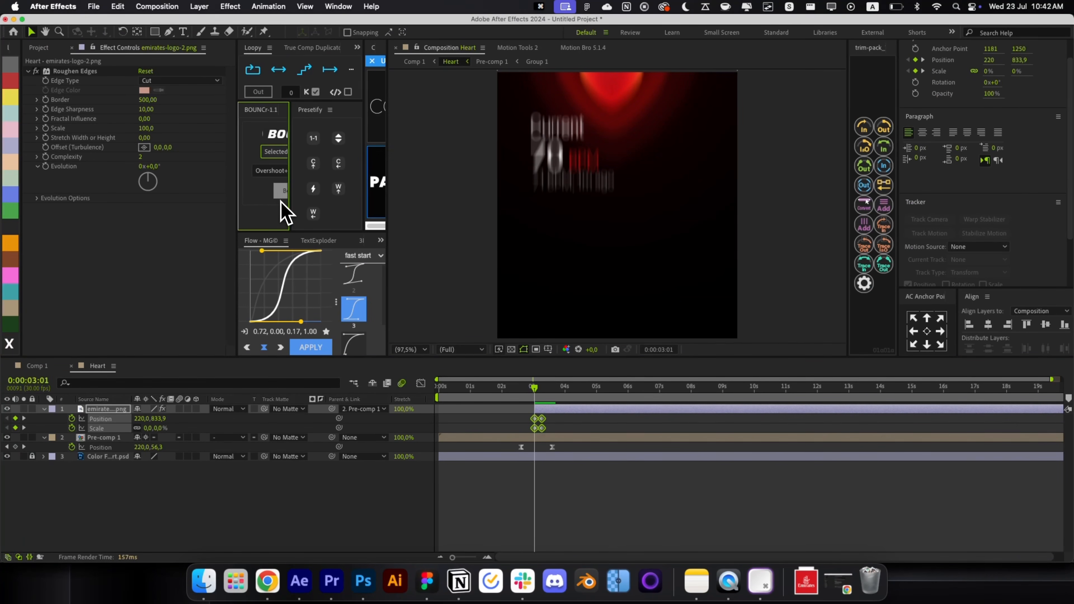
click(279, 195)
click(567, 430)
drag(535, 392, 569, 408)
key(super+w)
double_click(571, 446)
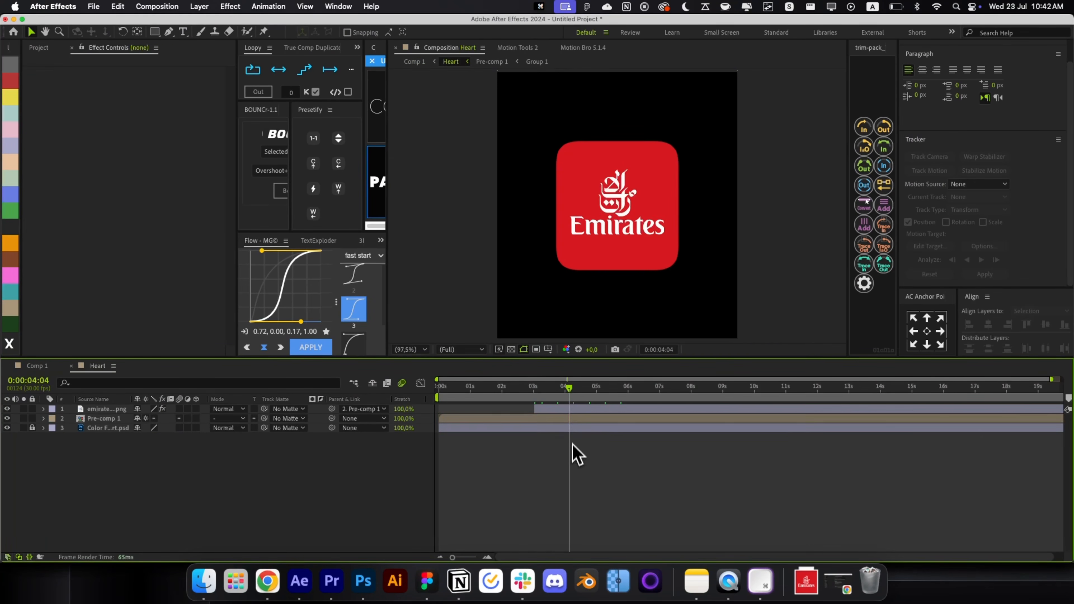
Step: Reduce the logo's end scale keyframe to 6.1% and check the bounce up to 0:00:05:23
key(s)
key(s)
click(571, 413)
key(s)
key(j)
drag(679, 293, 661, 242)
drag(543, 389, 622, 449)
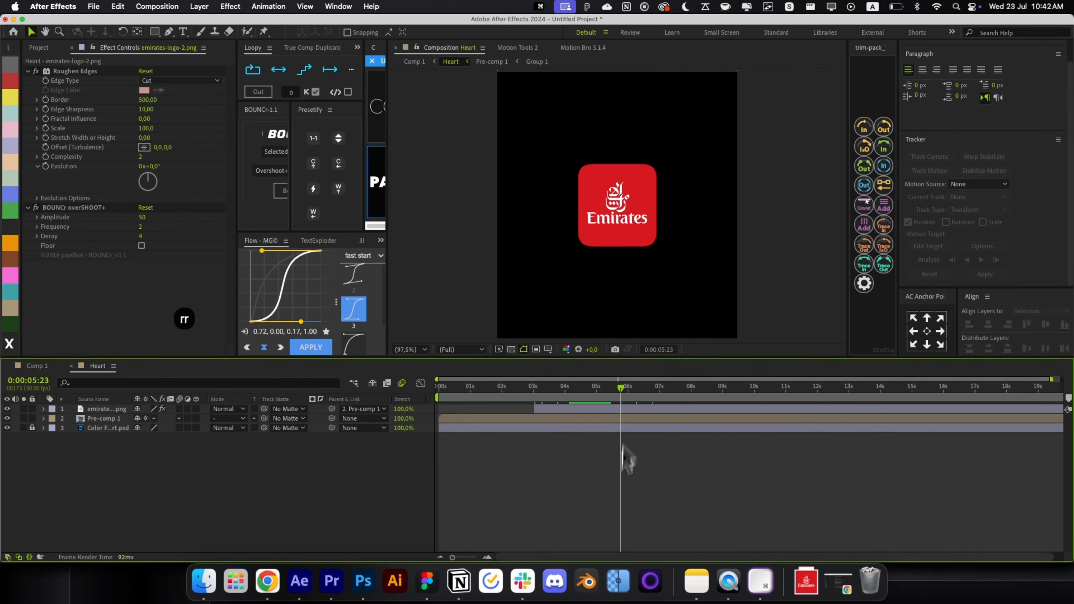
Step: Switch to Chrome, search the web for "fly emirates plane footage" and open the first YouTube video in a new tab
key(super+Tab)
click(296, 50)
text(fly emirates plane footage)
key(Return)
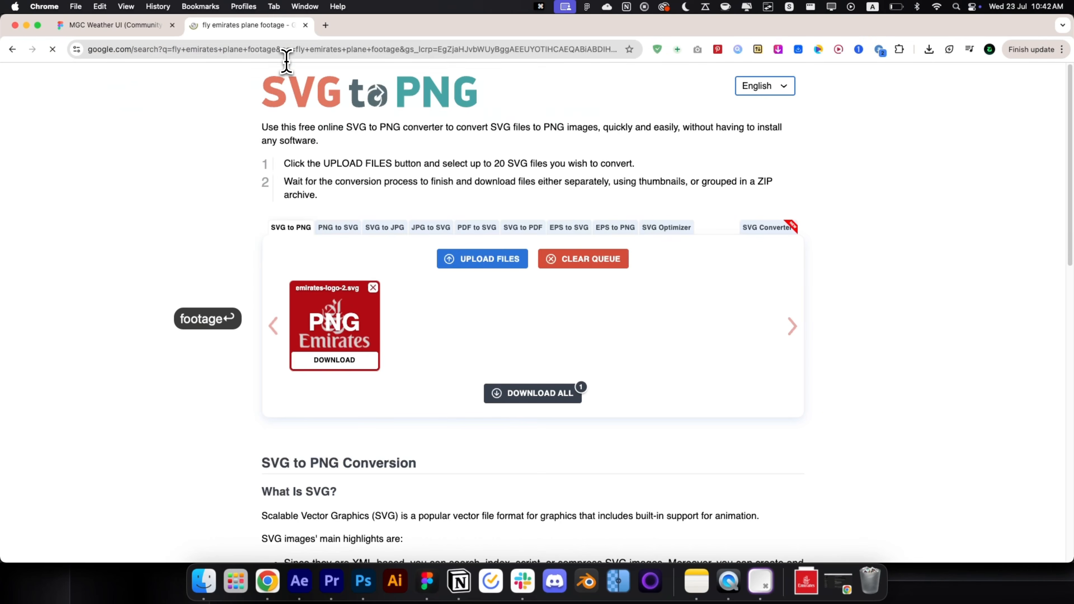
super+click(271, 350)
scroll(266, 330, down, 2)
scroll(258, 296, up, 2)
click(167, 127)
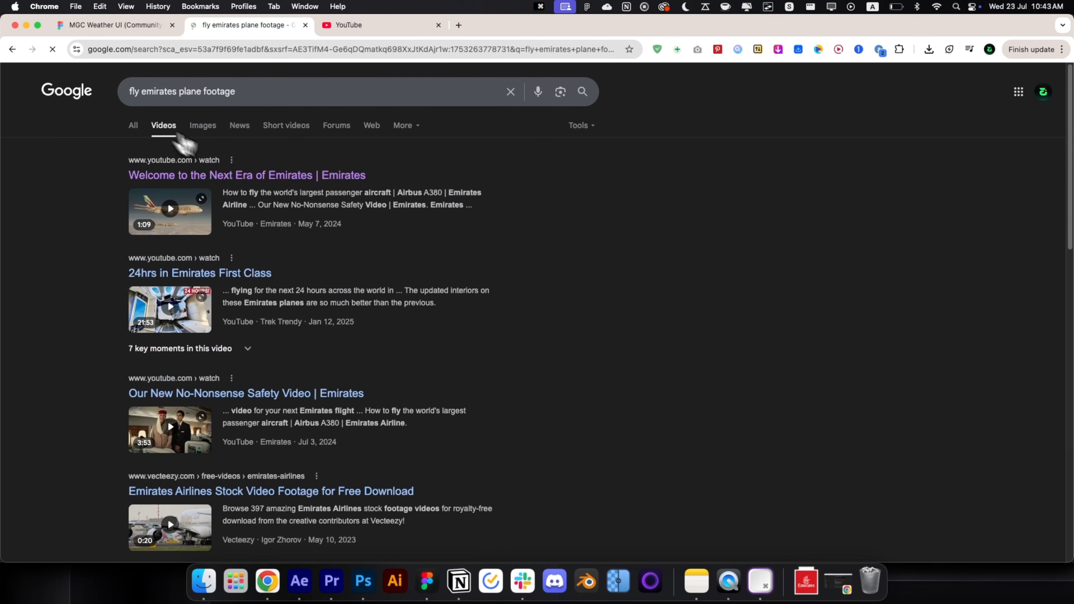
Step: Skim the YouTube video "Welcome to the Next Era of Emirates" and pause it at 0:23
click(368, 26)
key(Right)
key(Right)
key(Right)
key(Right)
key(space)
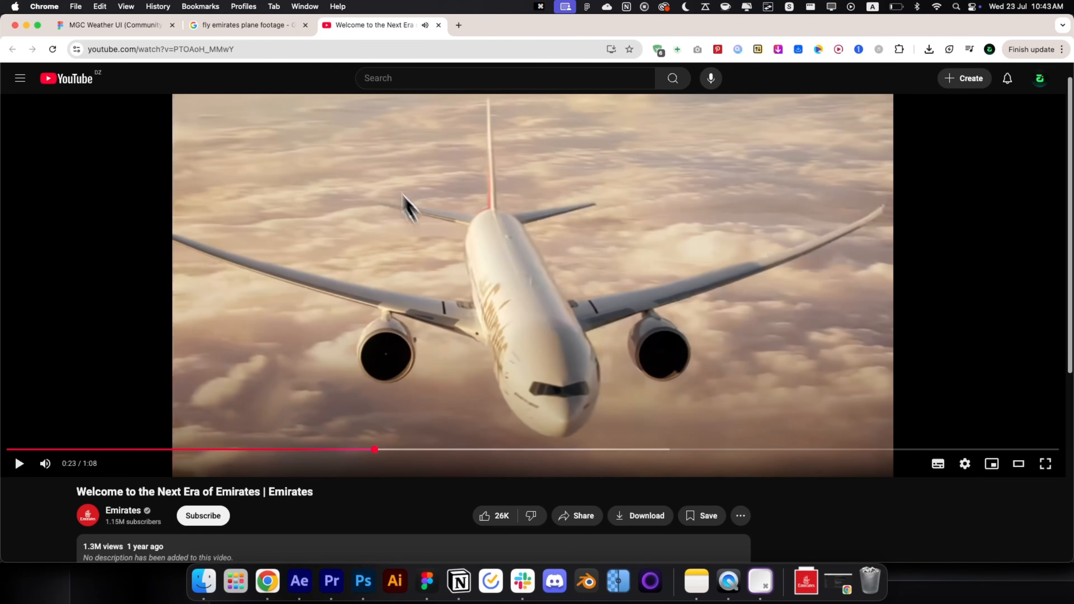
Step: Insert "pp" after "youtube" in the video's web address and load it to download the clip
key(super+l)
key(super+c)
click(374, 500)
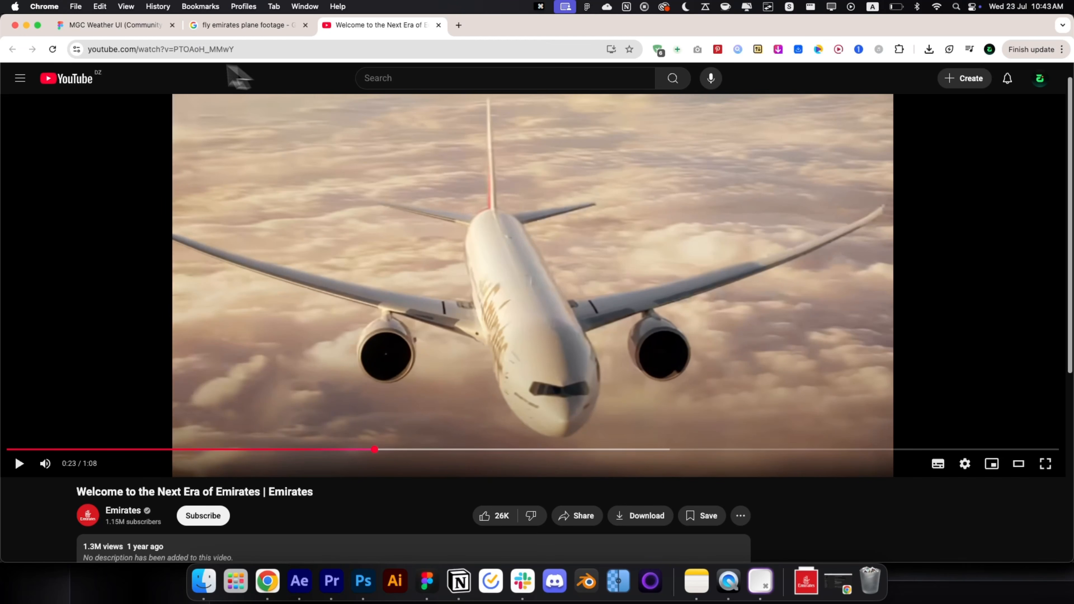
double_click(119, 49)
key(Left)
key(Left)
key(Right)
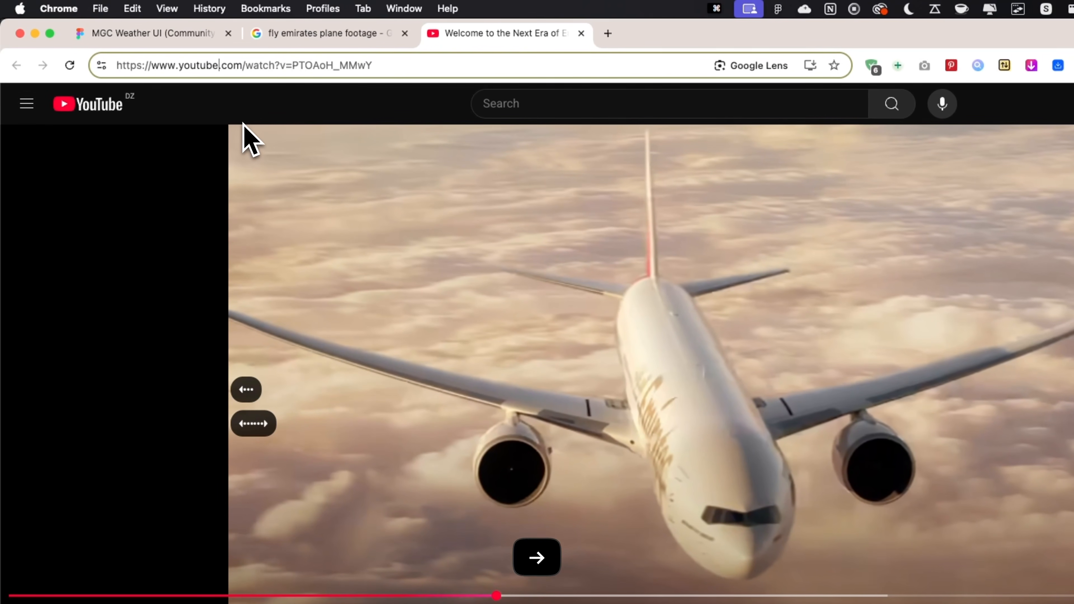
text(pp)
key(Return)
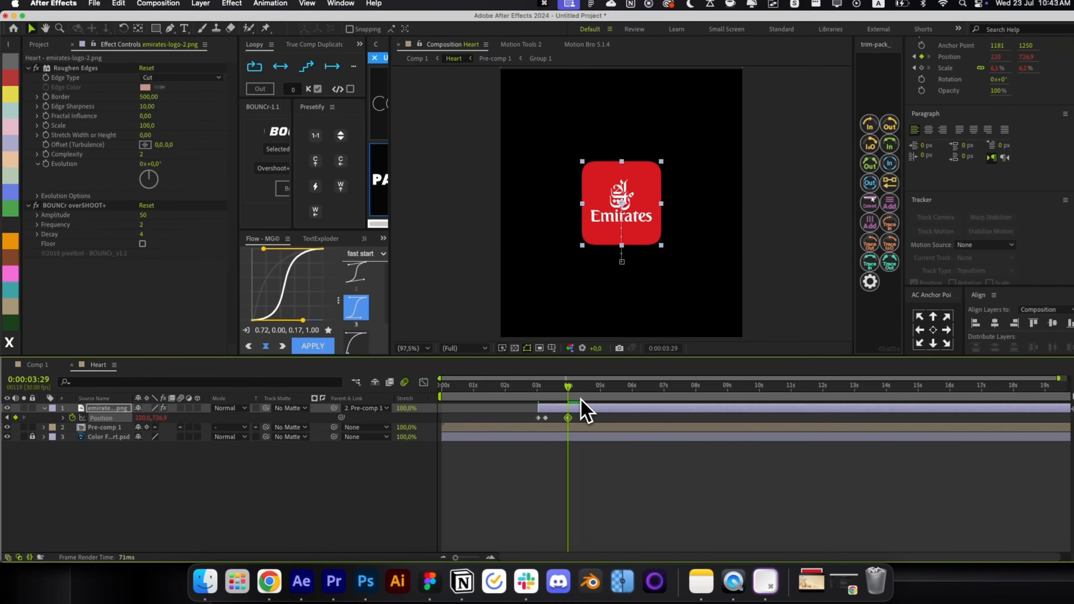
Step: Add a logo scale keyframe at 0:00:03:29, and at 0:00:04:19 shrink the logo to 2.9% and move it to 76.5, 888.9
key(shift+s)
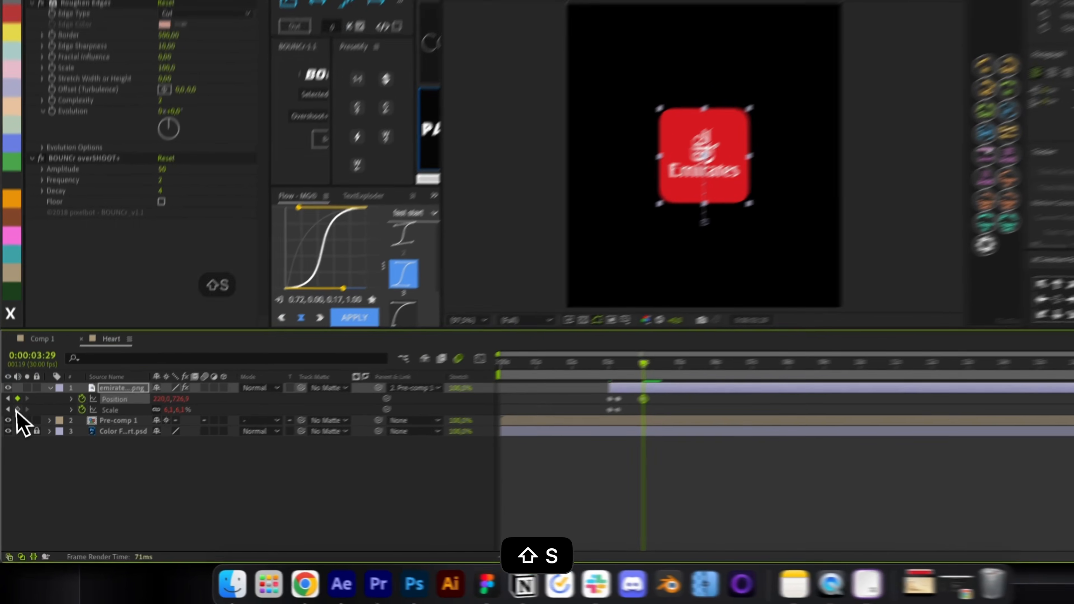
click(17, 409)
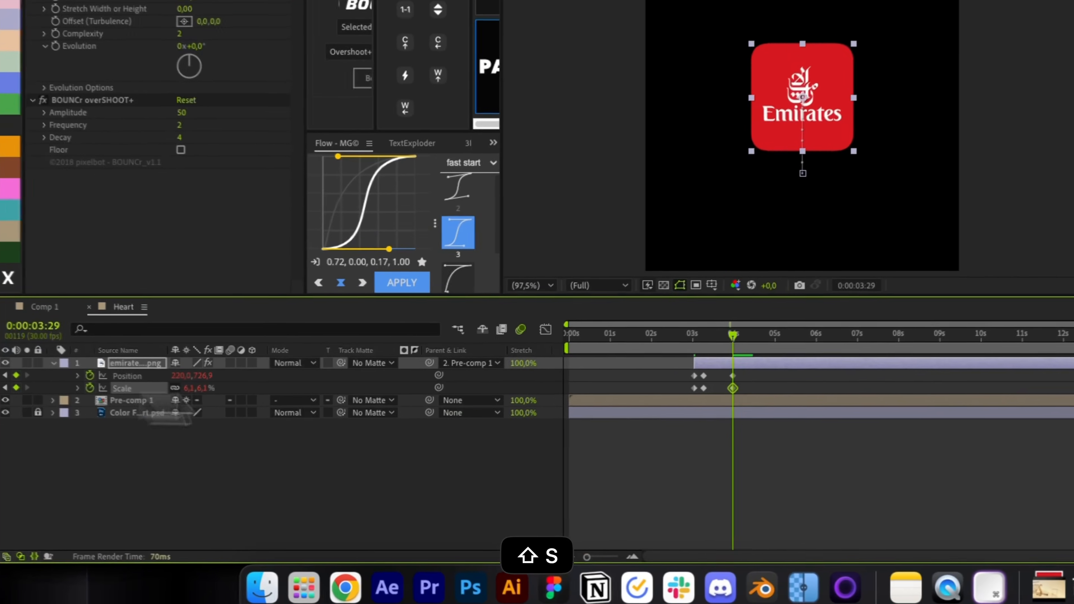
key(cmd+shift+Right)
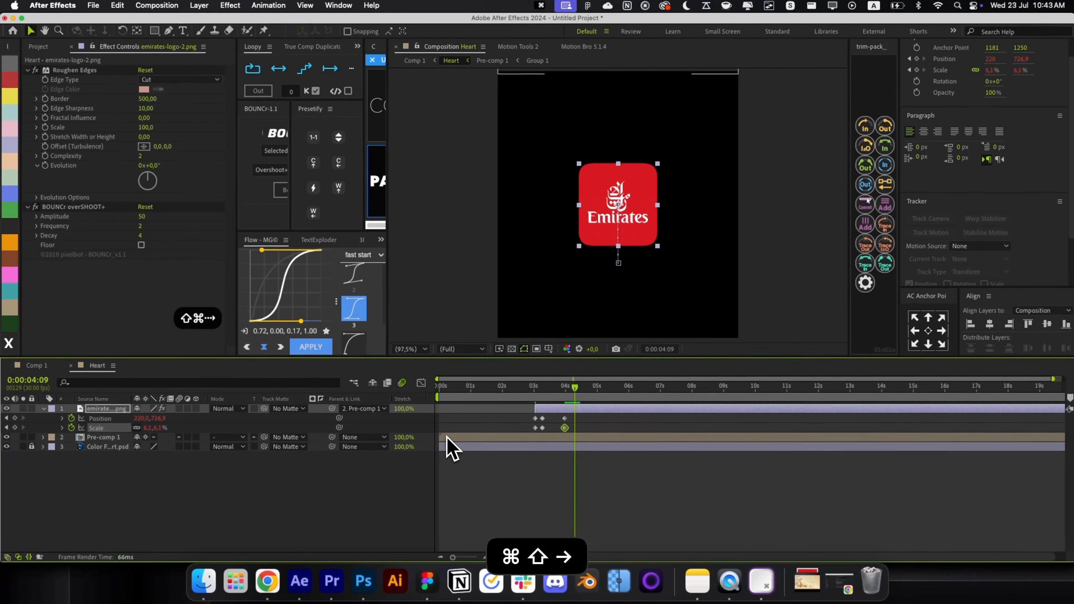
key(shift+super+Right)
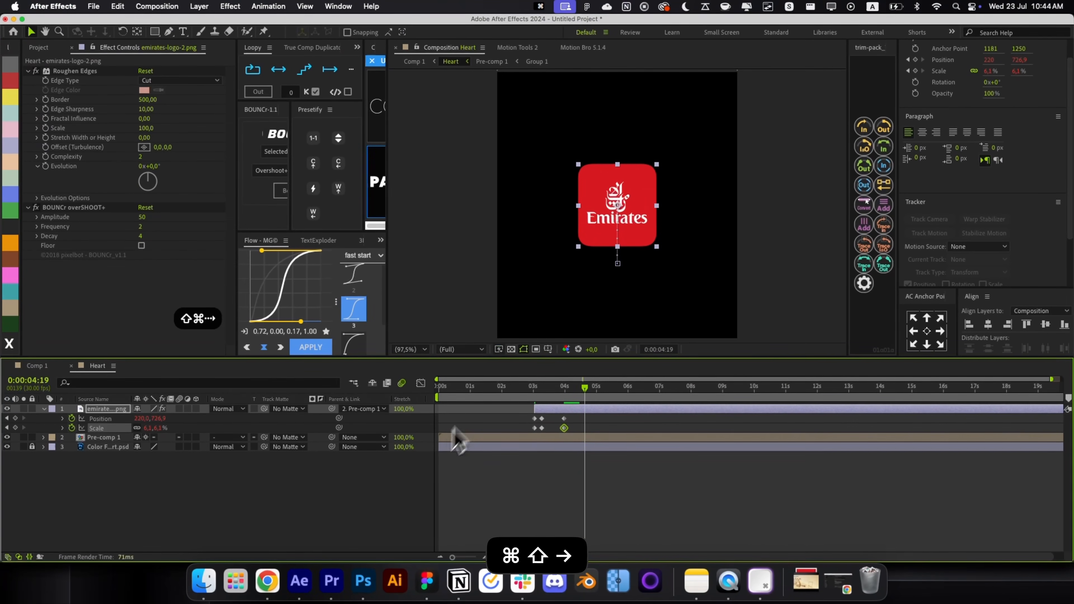
drag(622, 214, 559, 293)
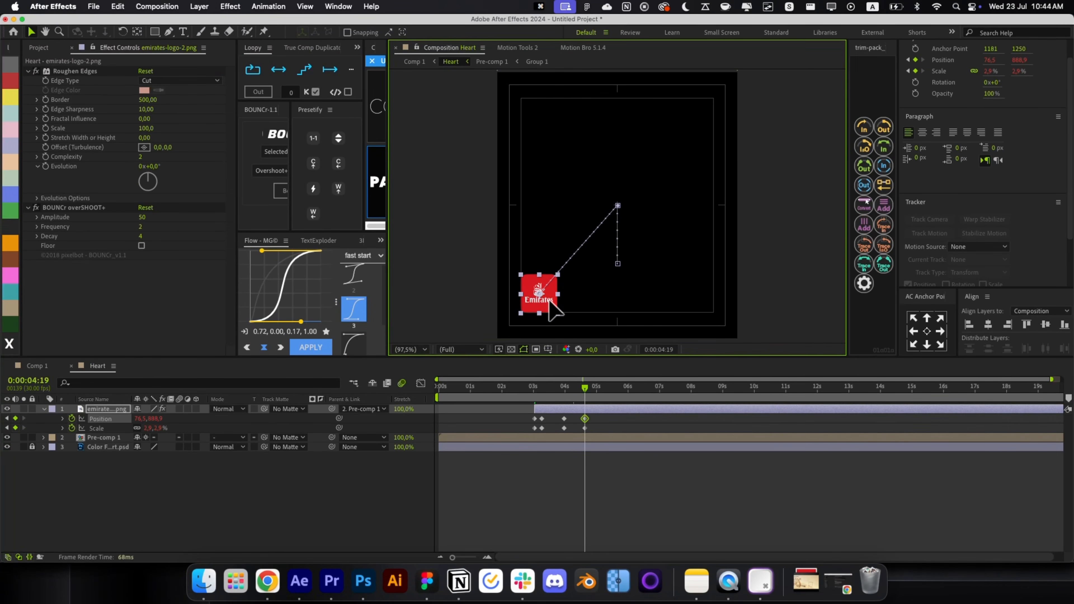
Step: Apply the Flow easing curve 0.72, 0.00, 0.17, 1.00 to the logo's last two position and scale keyframes
drag(593, 414, 561, 444)
click(311, 347)
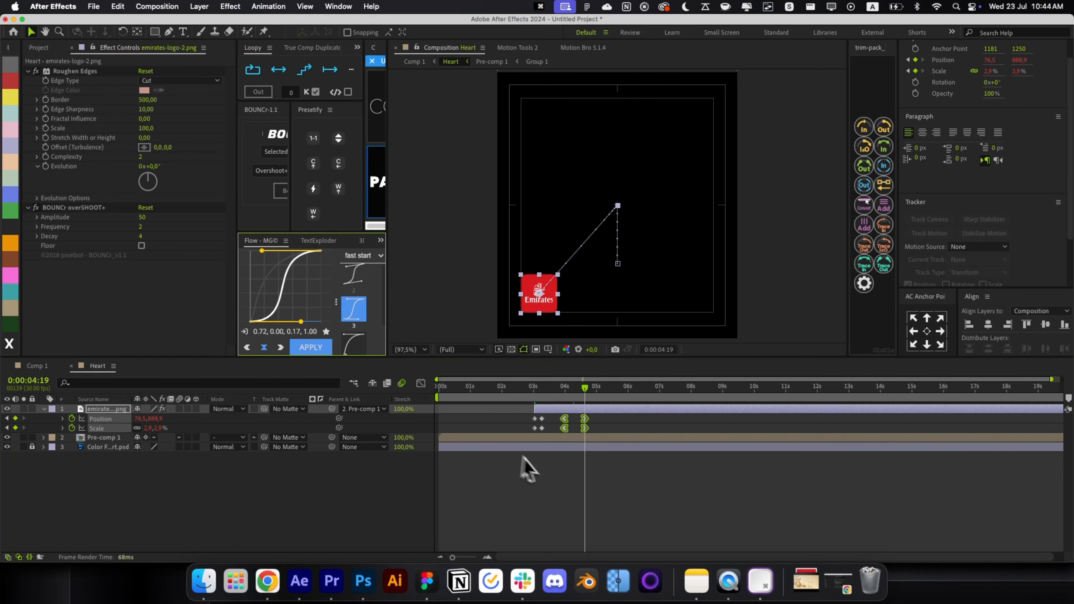
click(555, 466)
Step: Add the downloaded Emirates video starting at 0:00:04:07, scale it to fit the composition's height and place it below the logo layer
key(super+v)
drag(579, 407, 753, 418)
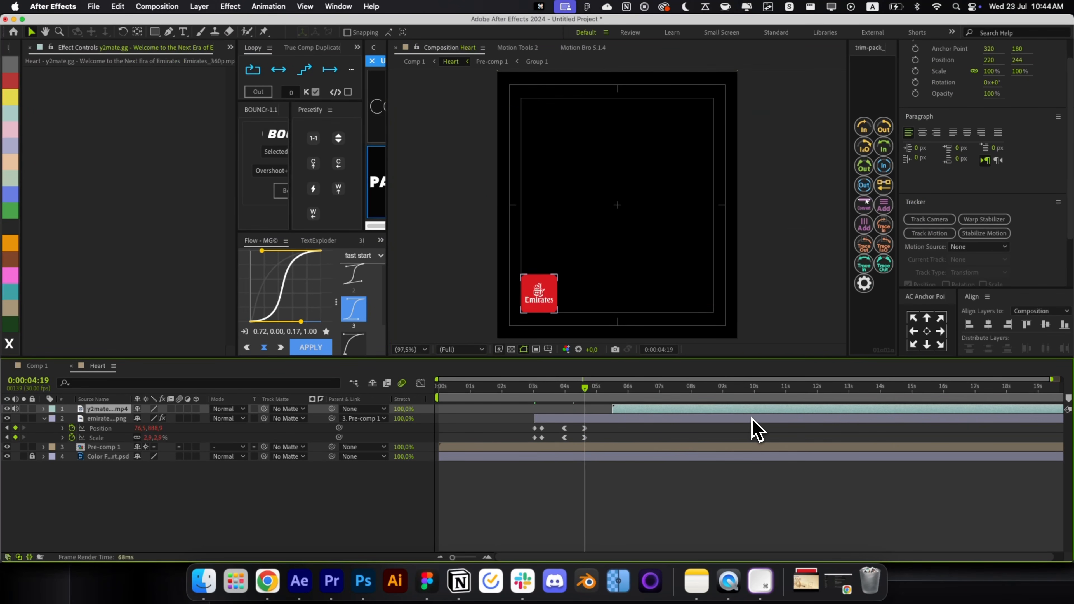
drag(641, 424, 598, 414)
key(super+alt+g)
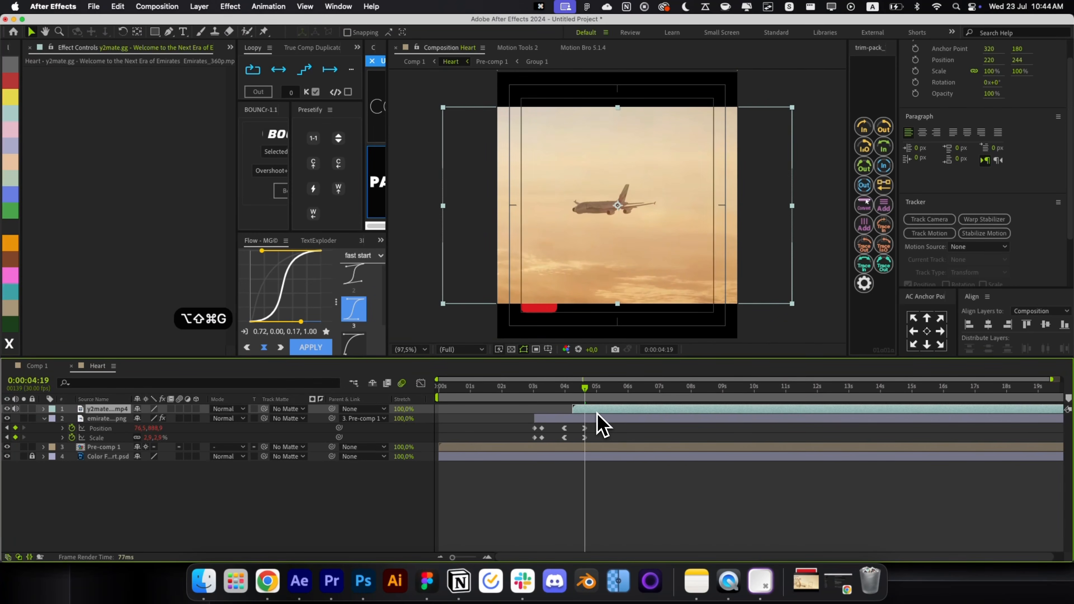
key(super+bracketleft)
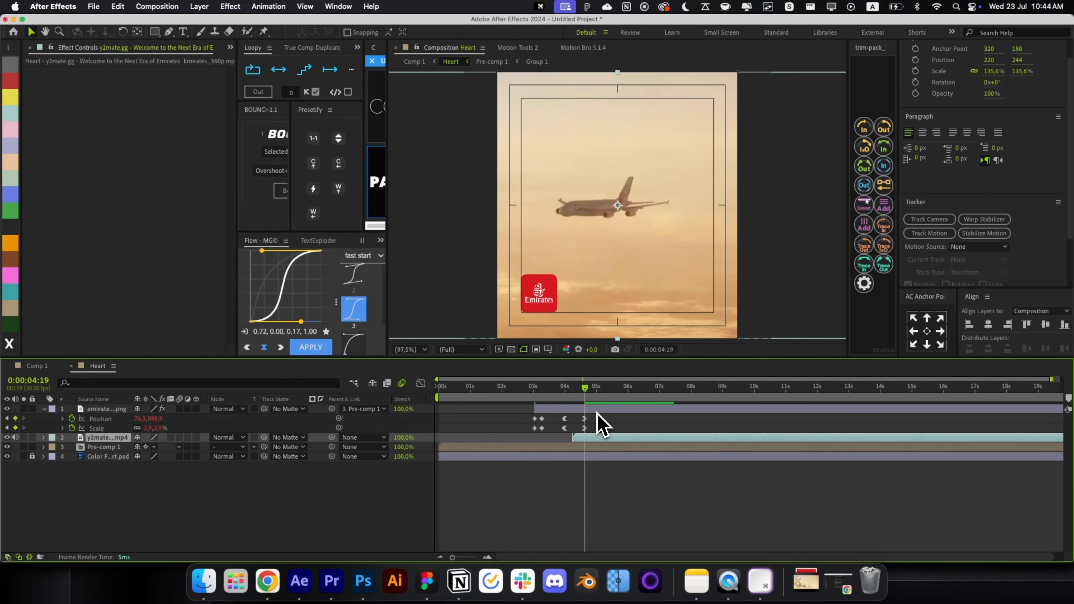
Step: Apply the Fade In+Out - frames preset to the Emirates video layer and preview the result
key(i)
key(alt+space)
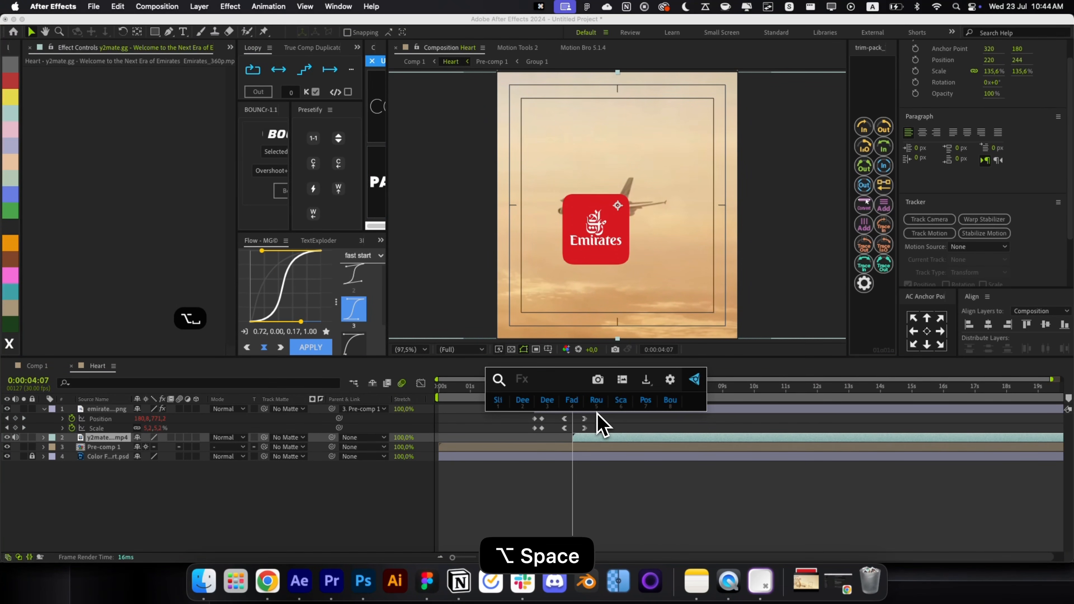
click(572, 402)
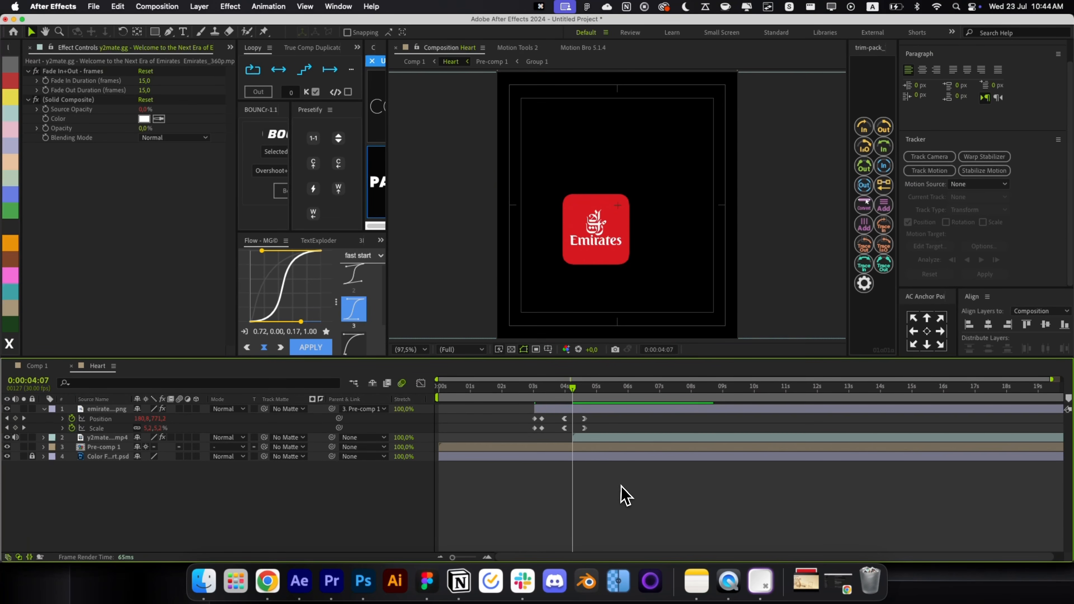
key(space)
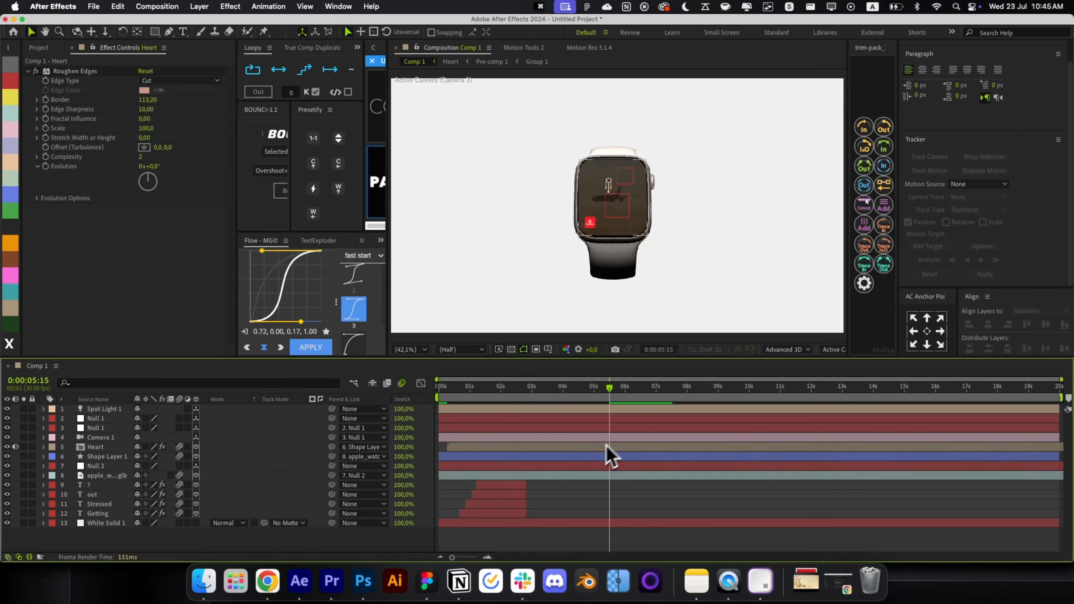
Step: Add CC Vignette to the Heart layer in Comp 1 with Amount 112 and Angle of View 55
click(608, 446)
click(620, 390)
key(alt+space)
text(vig)
key(Return)
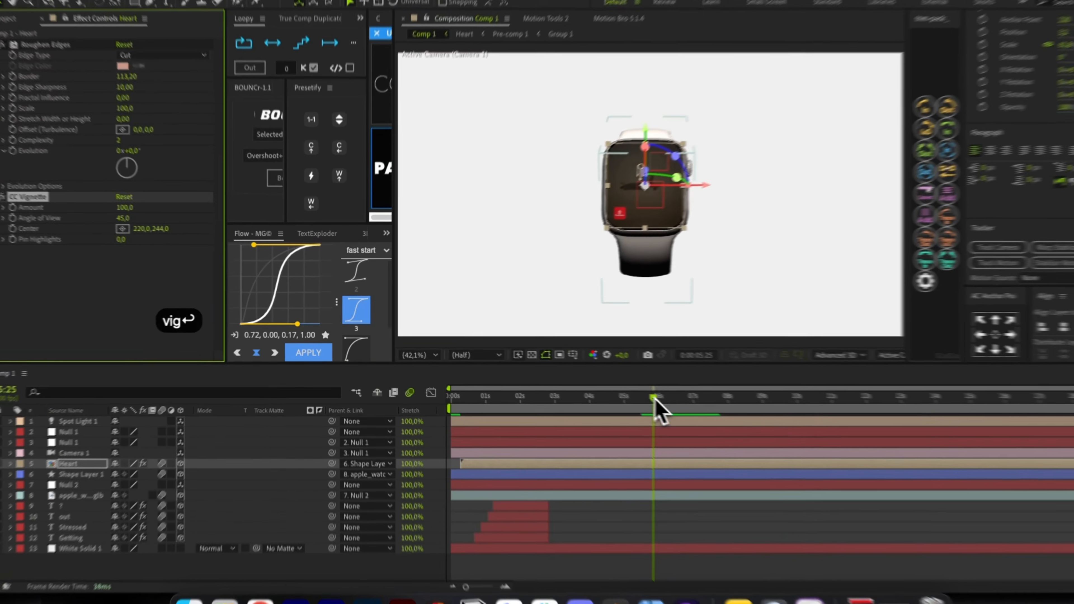
scroll(626, 193, up, 2)
drag(146, 226, 215, 232)
key(super+z)
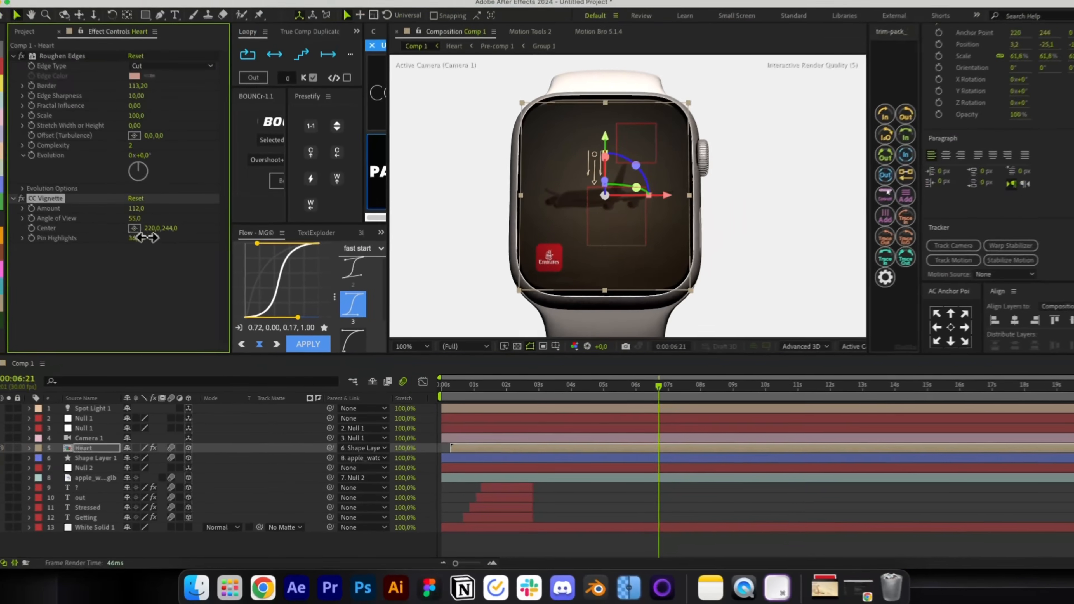
Step: Switch to the MGC Weather UI Figma file in Chrome and select the card_05 Hongkong weather frame
double_click(698, 472)
key(super+w)
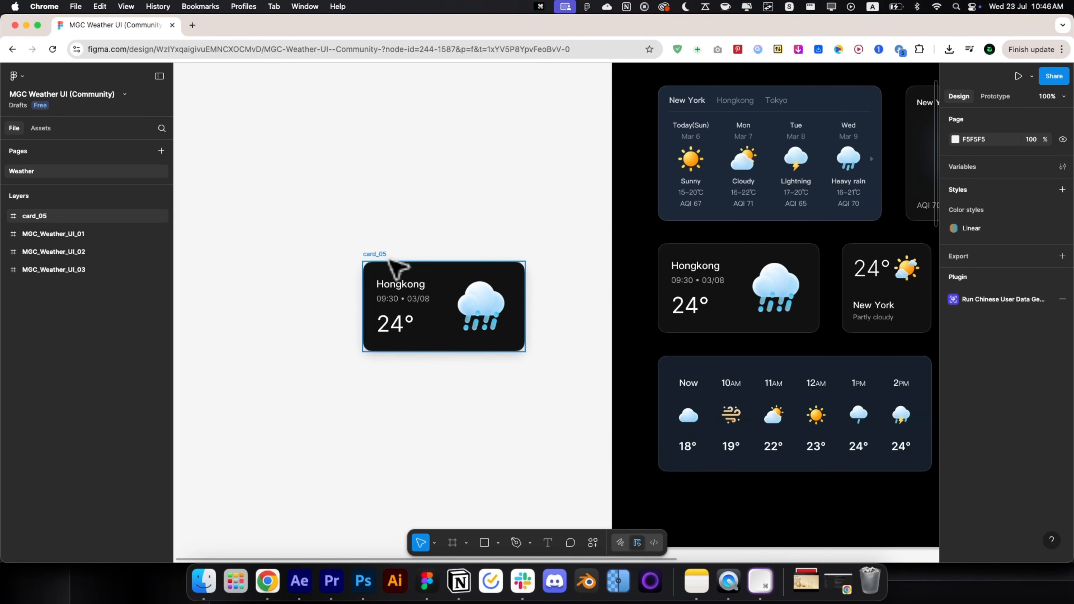
click(421, 281)
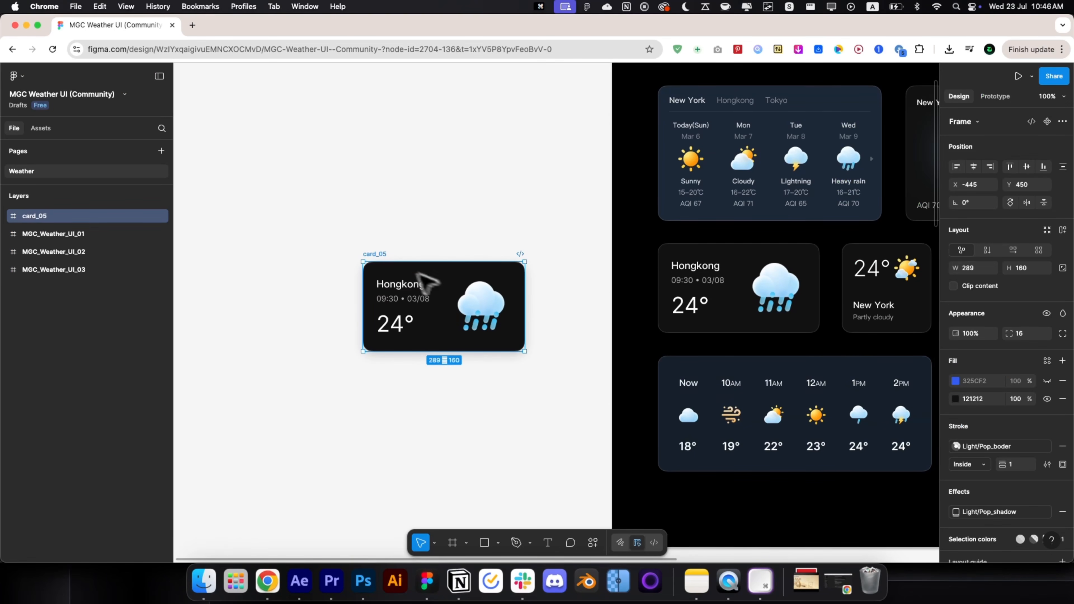
drag(422, 280, 353, 230)
click(421, 352)
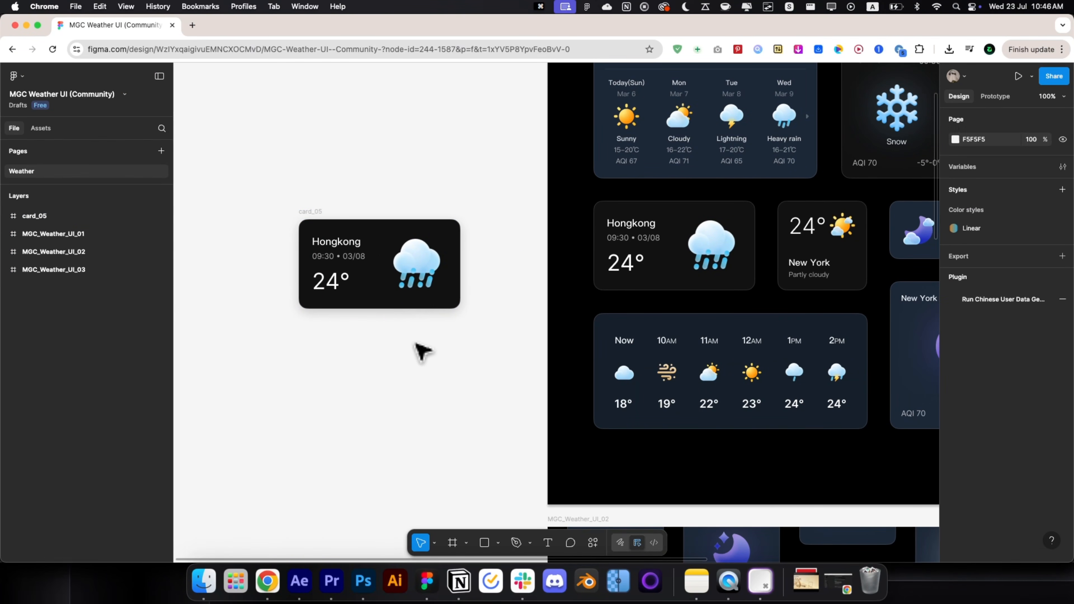
click(422, 256)
click(318, 212)
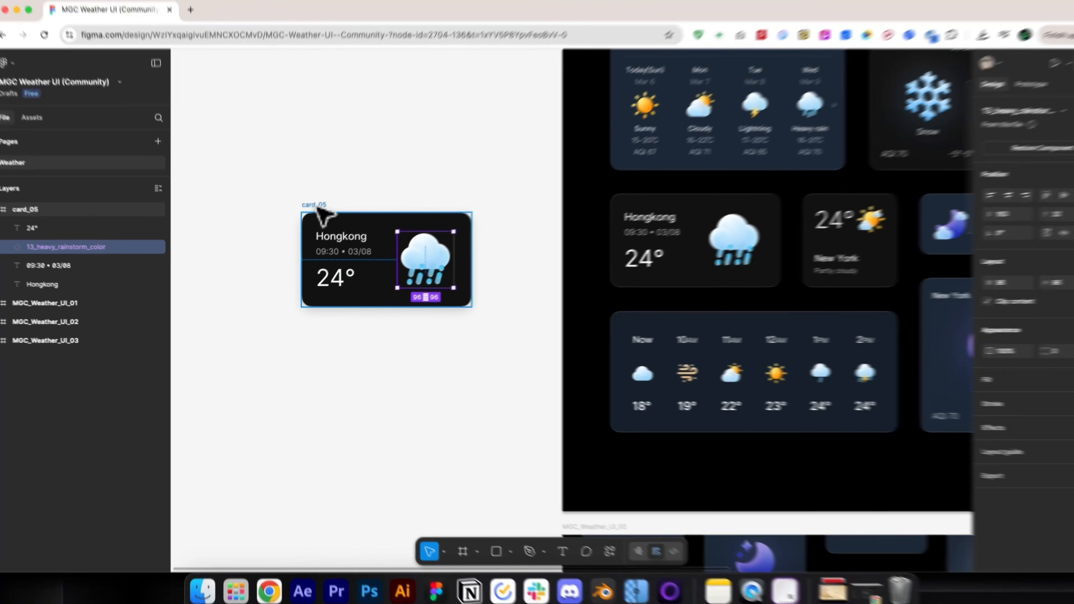
Step: Run the Overlord plugin on card_05, create a matching After Effects composition and send the card's layers to it
right_click(319, 213)
mouse_move(338, 425)
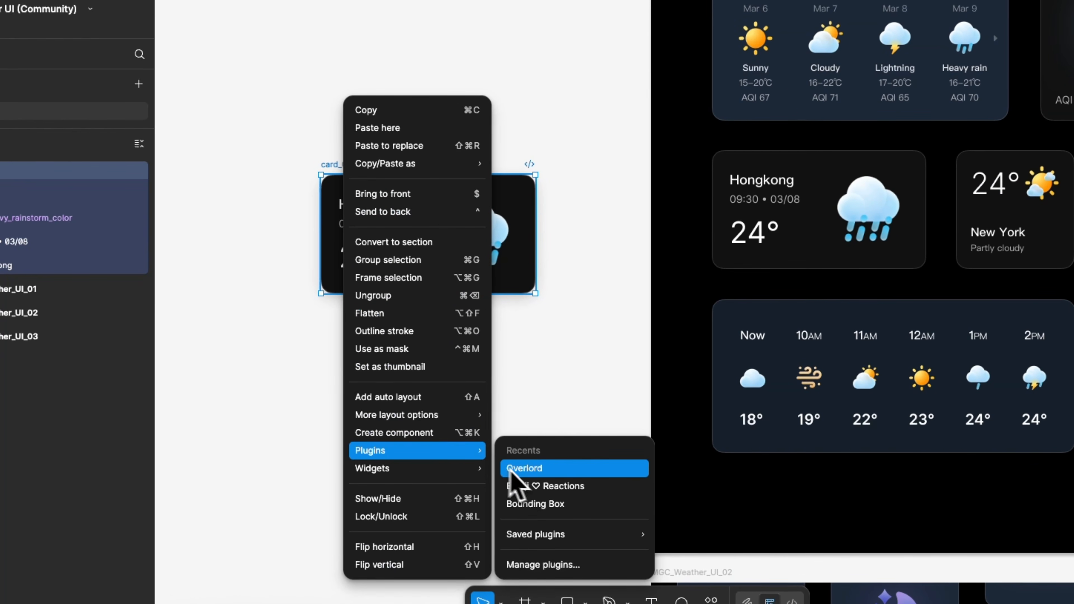
click(511, 470)
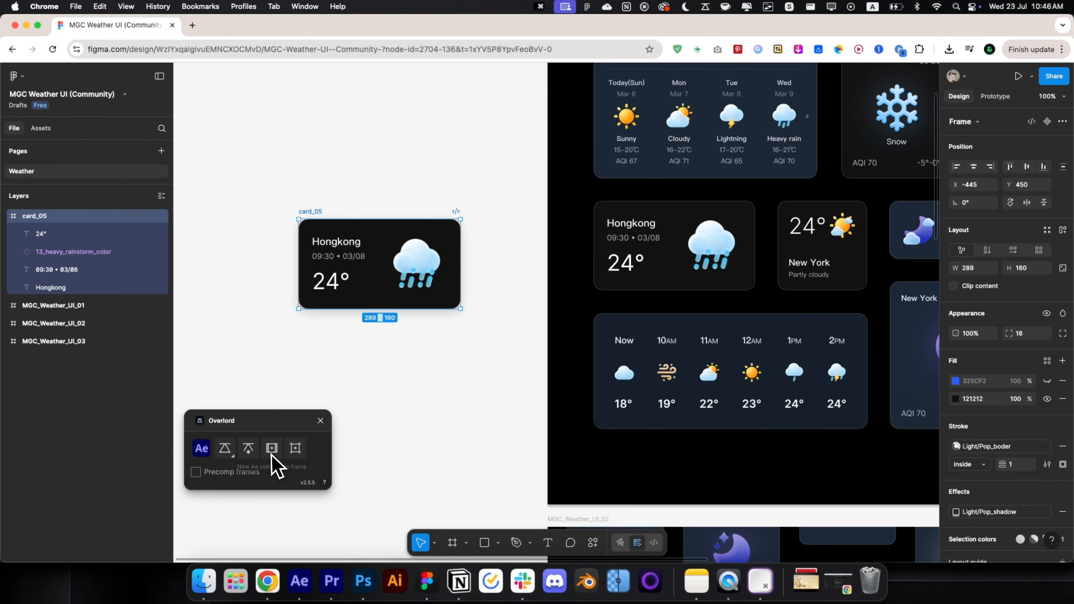
click(271, 456)
key(super+Tab)
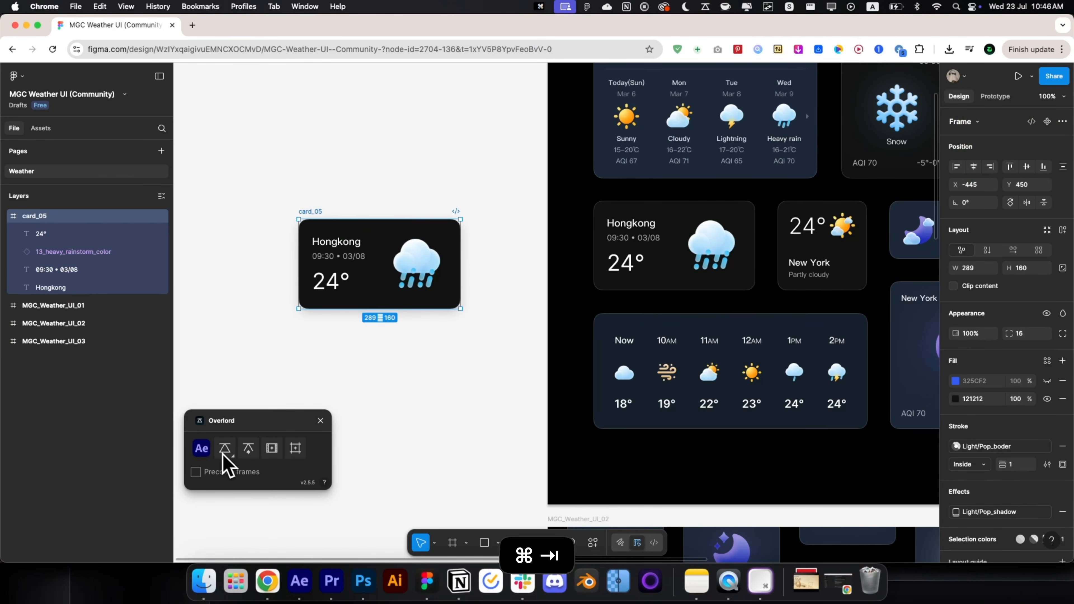
click(225, 449)
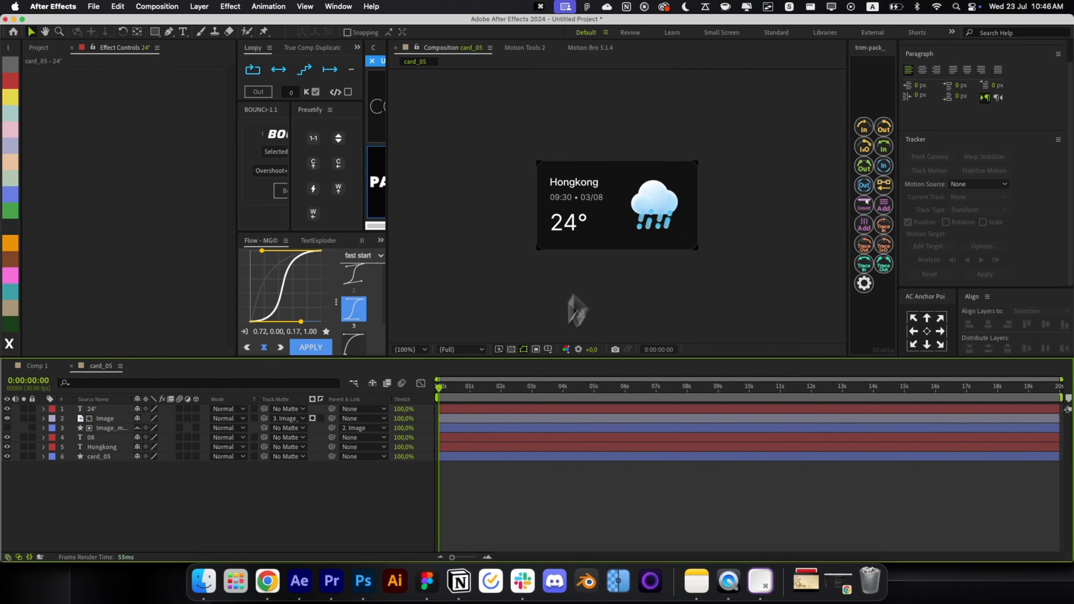
Step: Close the card_05 composition and add it as a layer above the Heart layer in Comp 1
drag(491, 458, 548, 480)
key(super+z)
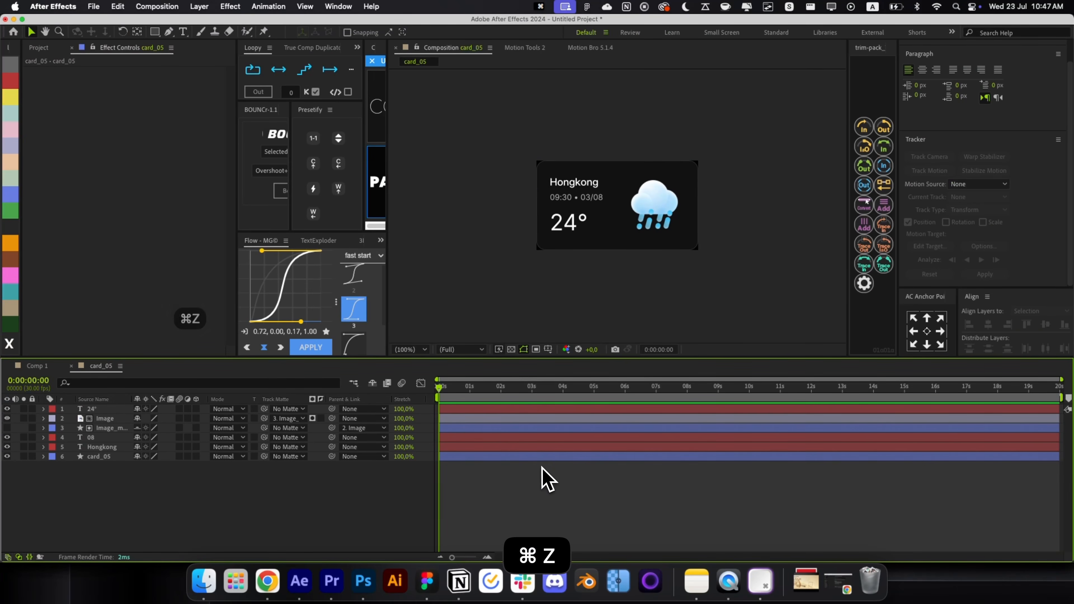
key(super+w)
click(38, 49)
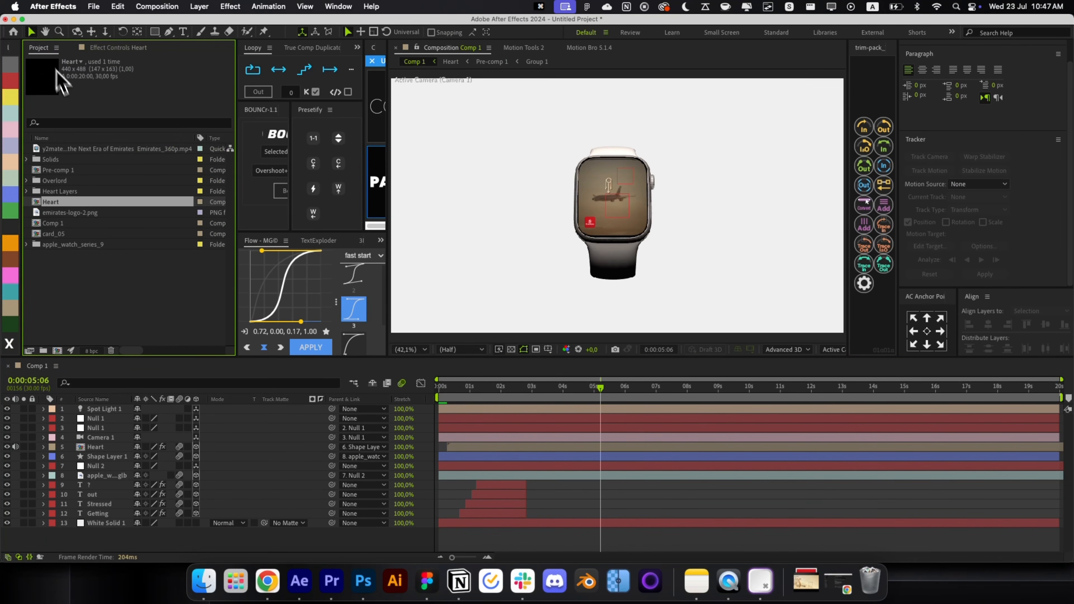
click(55, 234)
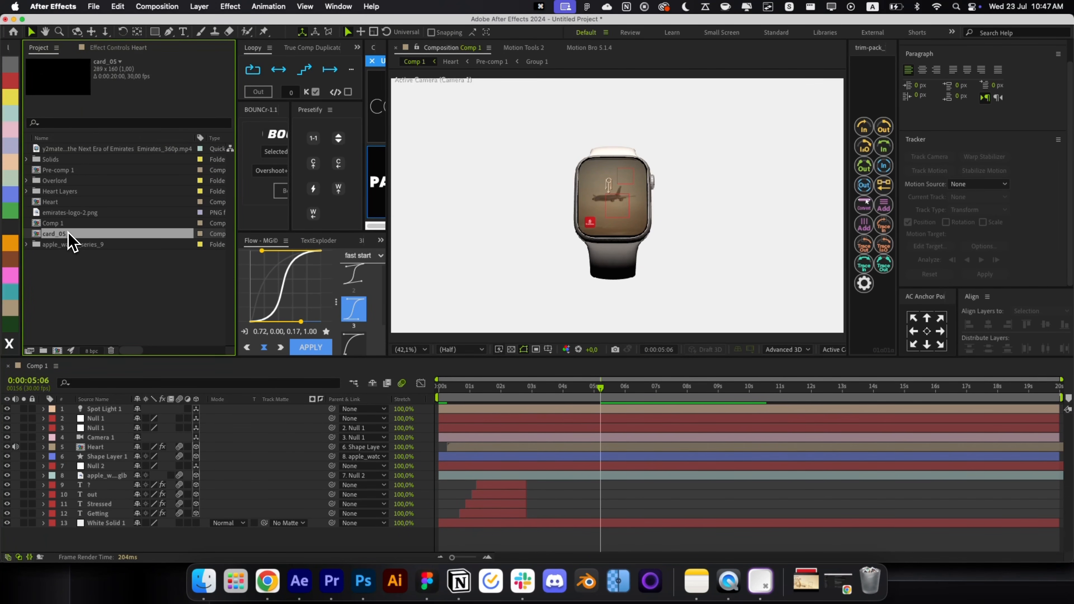
drag(79, 249, 557, 444)
Step: Move the start of the card_05 layer to 0:00:04:05 and check the watch up to 0:00:06:25
drag(549, 400, 580, 402)
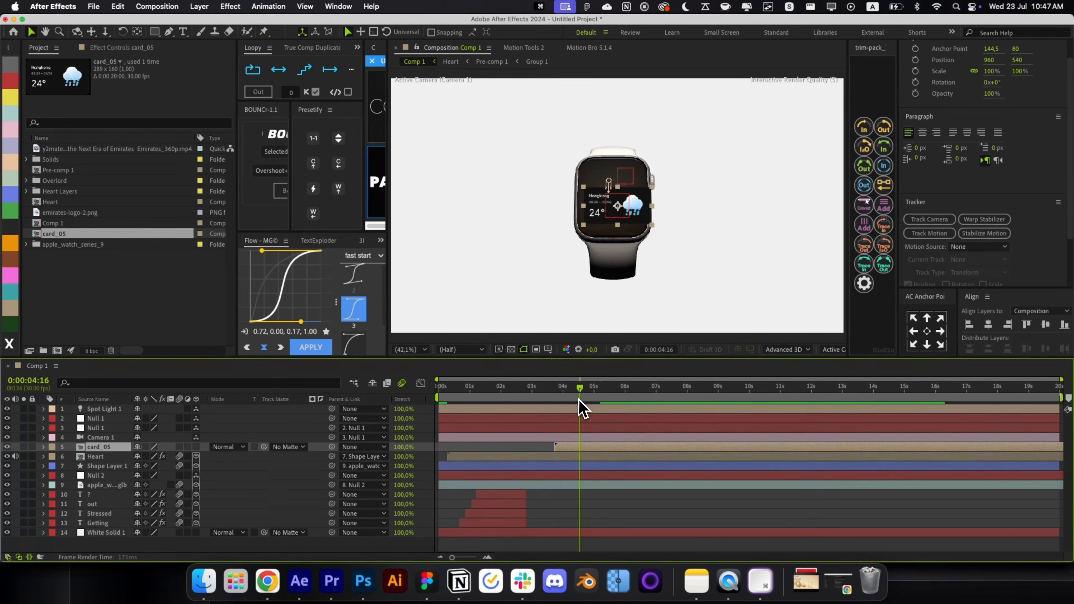
key(ctrl+shift+Left)
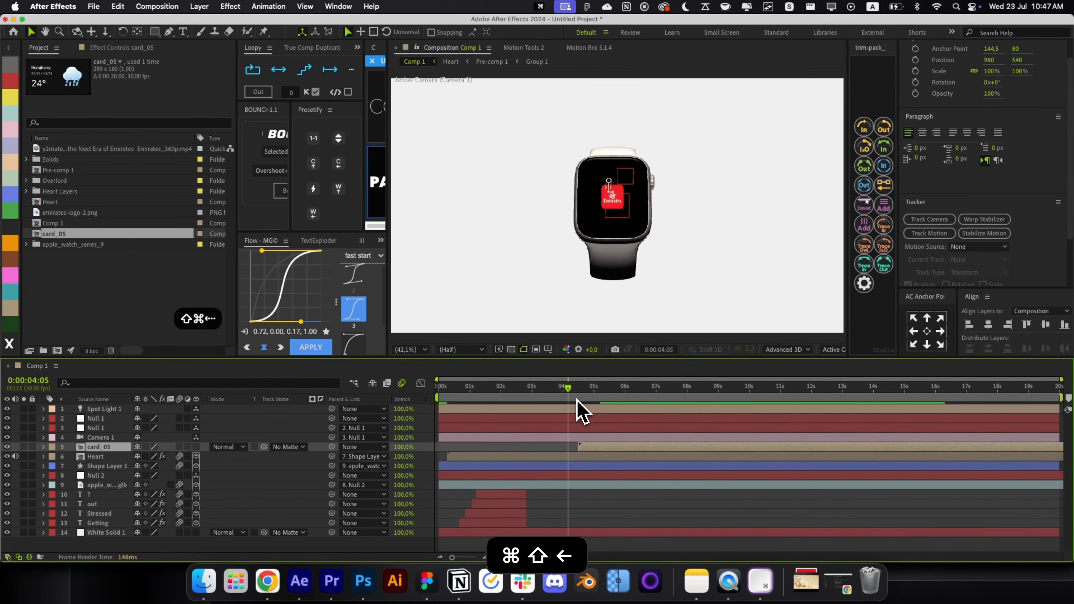
key(bracketleft)
click(576, 400)
drag(577, 400, 655, 407)
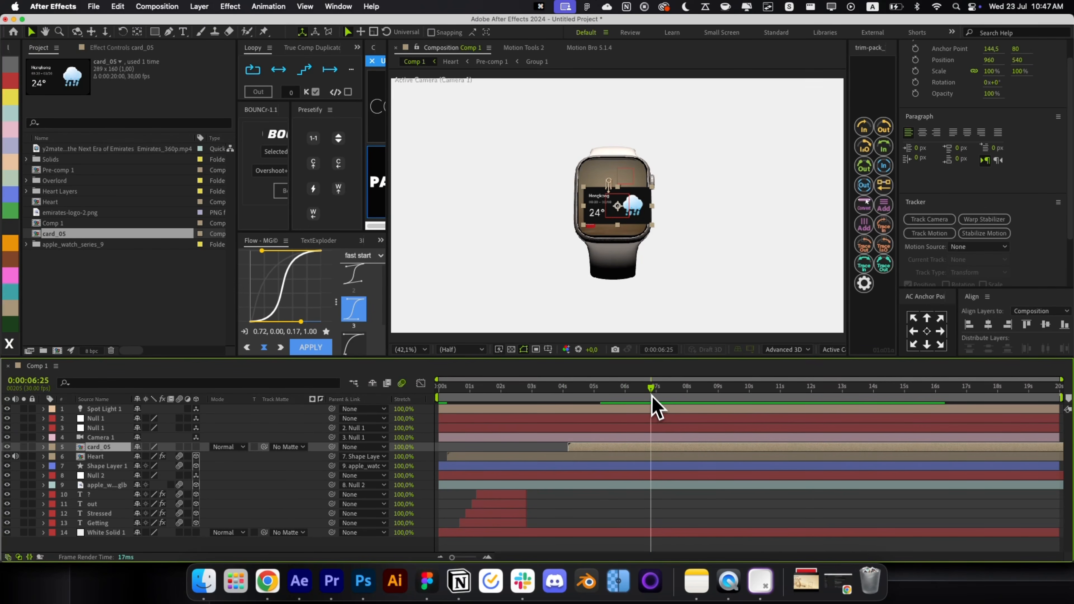
Step: Place the card_05 weather card beside the watch at 141.1% scale and open its composition
drag(635, 233, 527, 230)
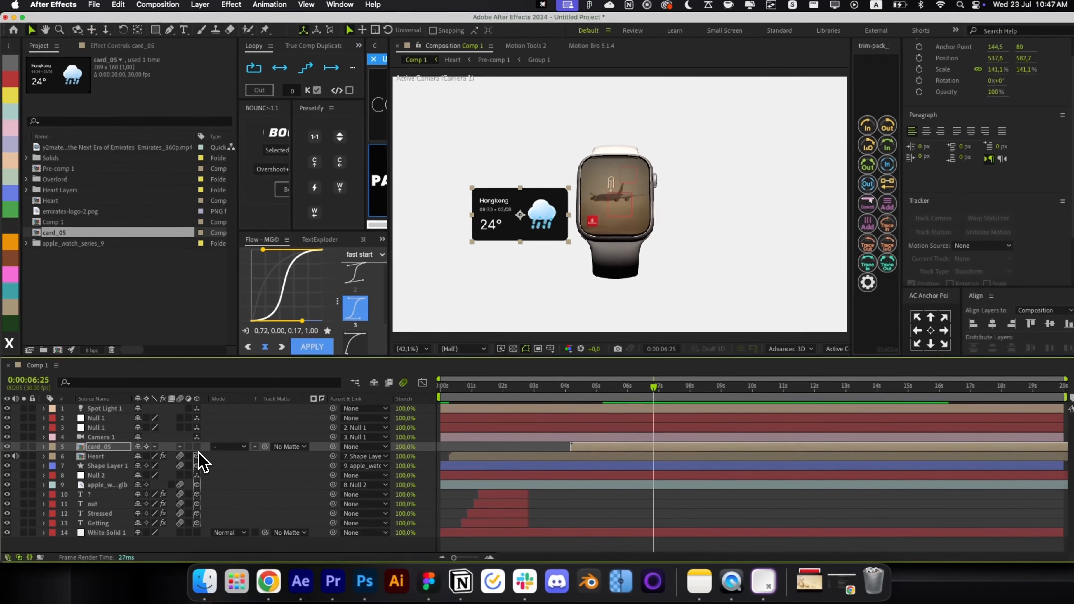
double_click(152, 430)
Step: Use the card_05 shape as the track matte for the 24°, 08 and Hongkong text layers and turn the shape's visibility back on
key(super+a)
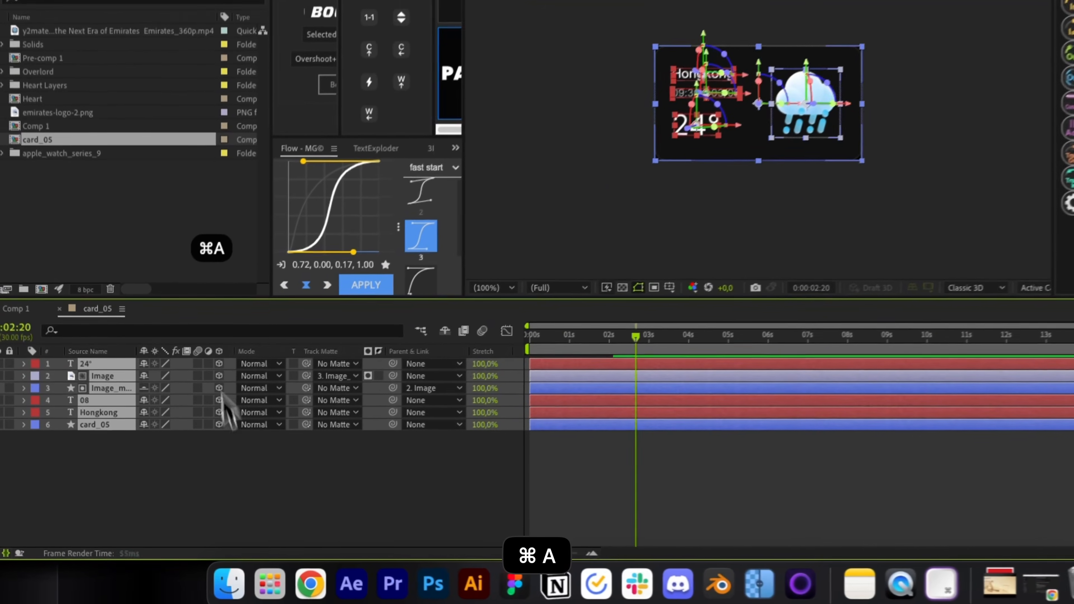
key(super+a)
super+click(328, 454)
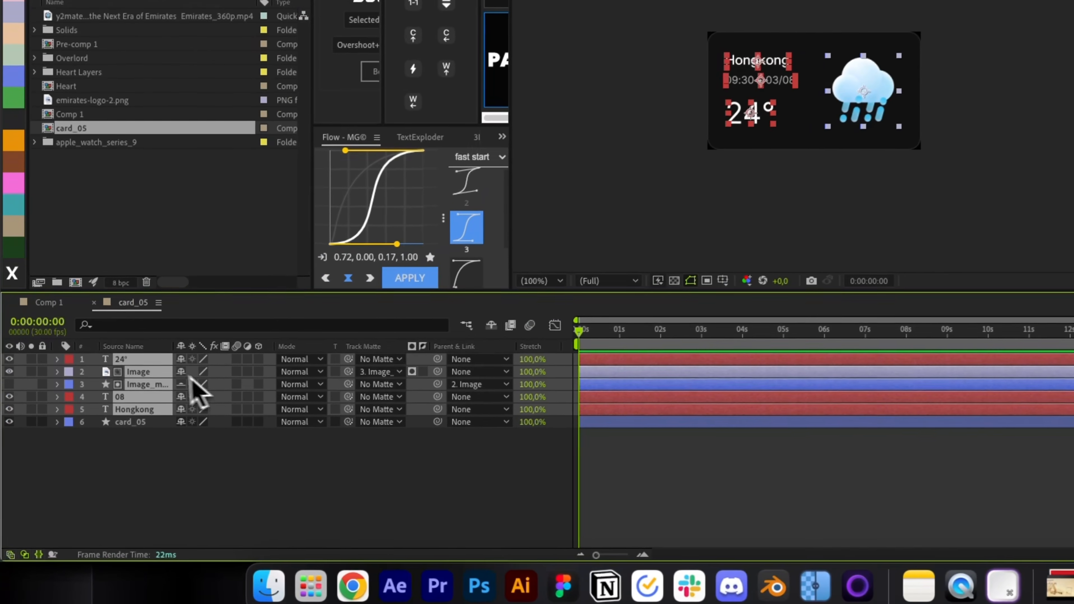
super+click(160, 373)
super+click(163, 384)
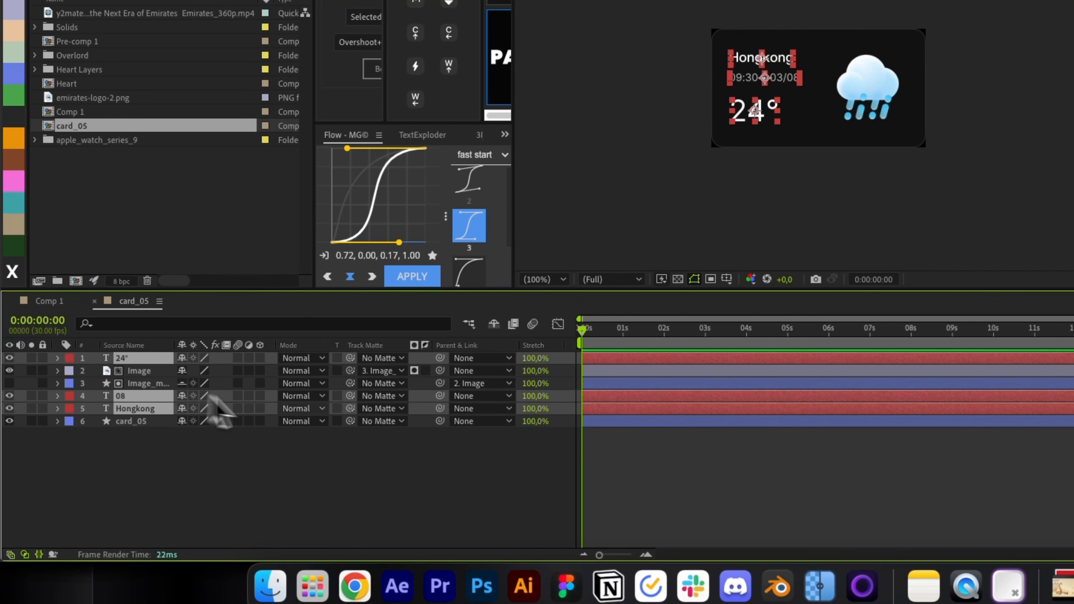
drag(351, 409, 106, 422)
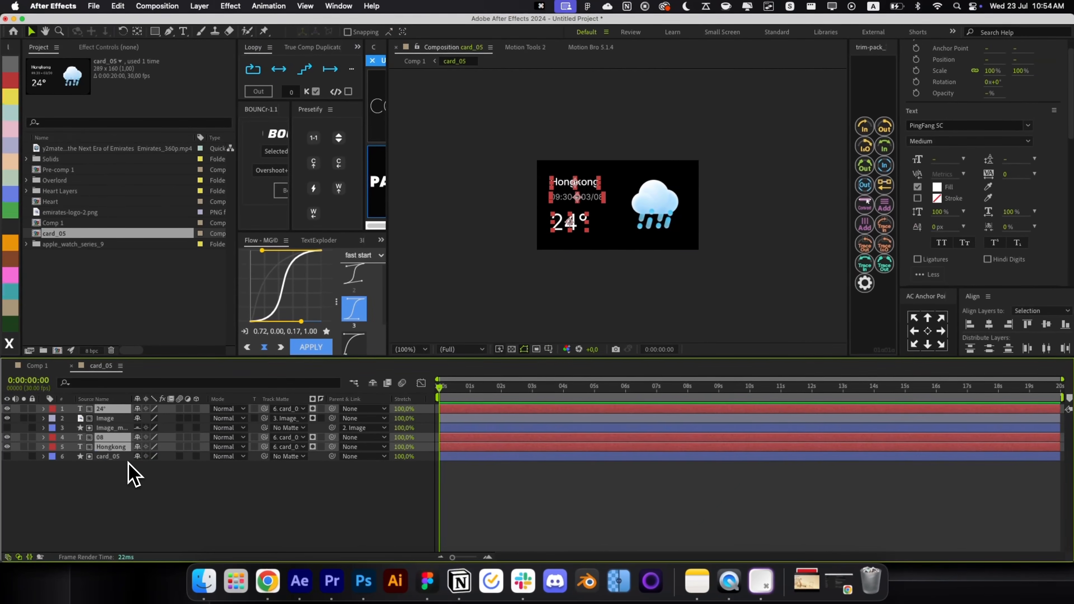
click(89, 460)
click(549, 497)
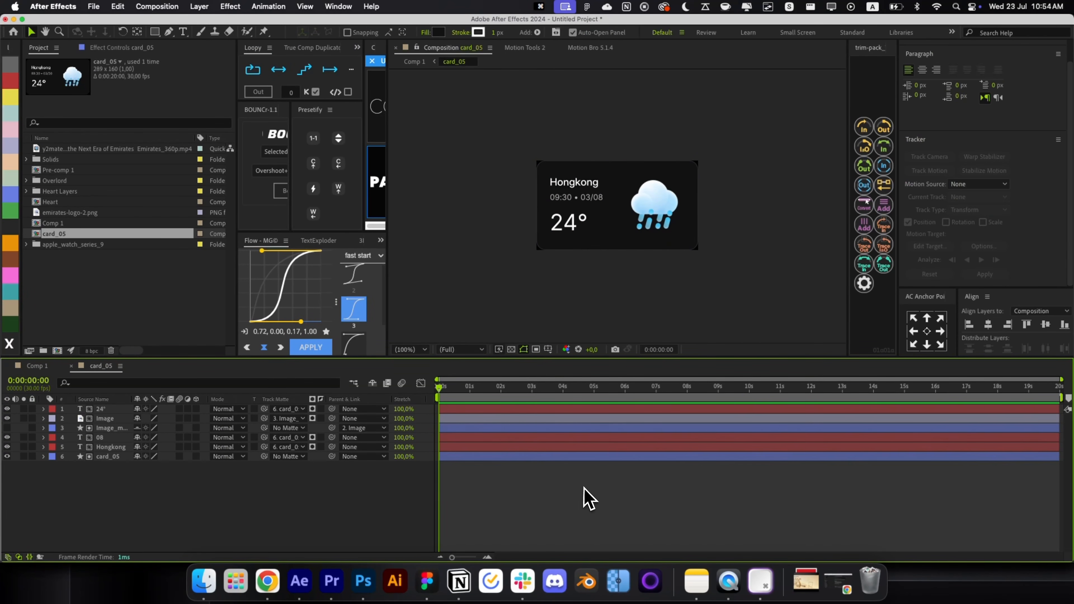
Step: Animate the 24° text in by characters and slide the 09:30 • 03/08 text up from below the card
click(562, 232)
key(alt+space)
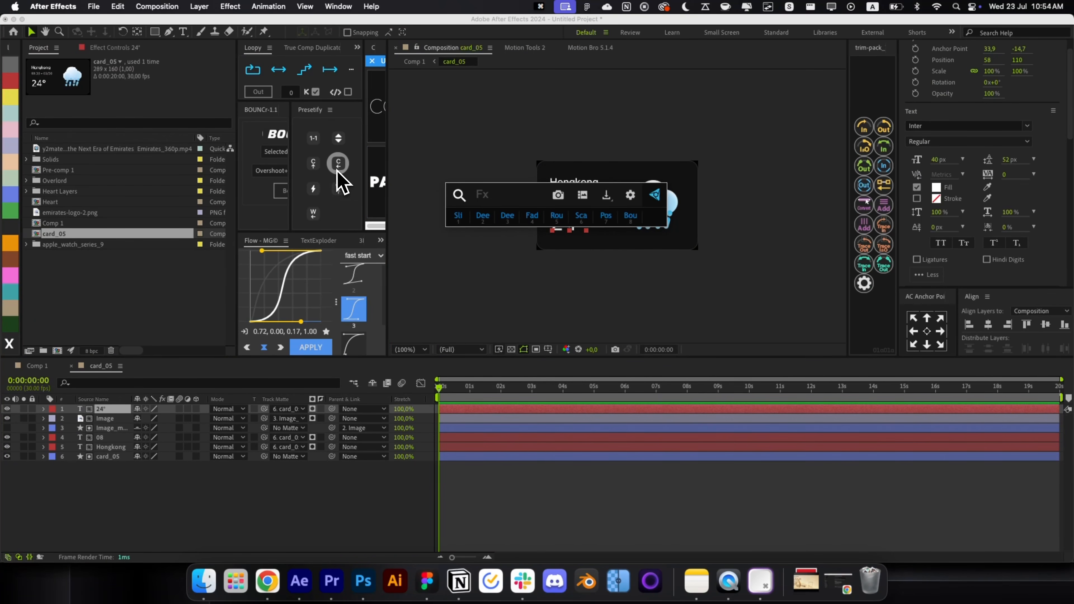
click(314, 163)
click(543, 270)
click(572, 197)
key(alt+space)
click(620, 187)
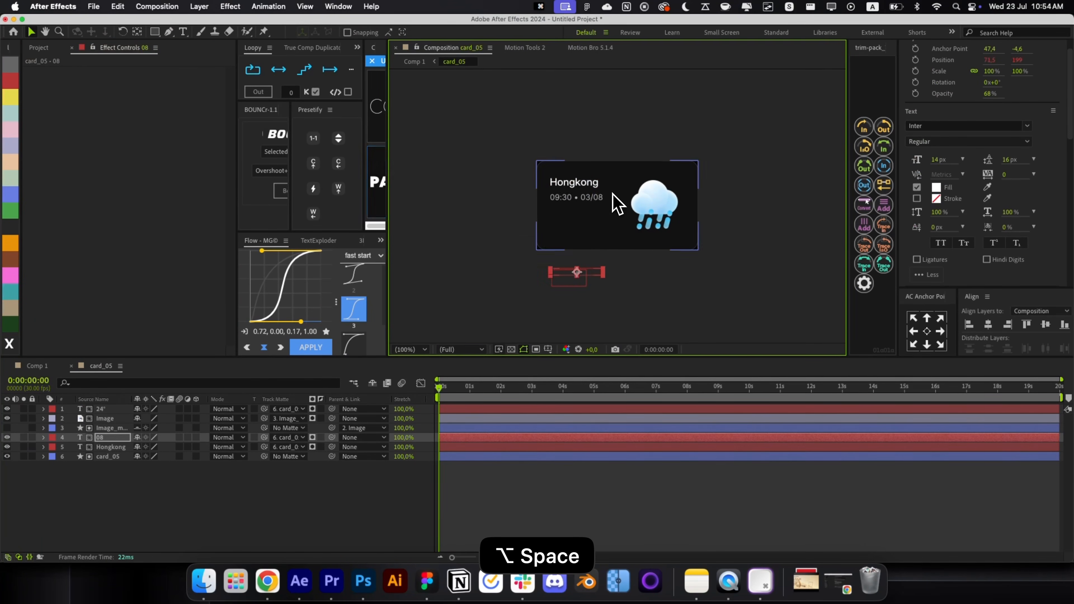
Step: Apply slide-in presets to bring the Hongkong text up from below and the rain cloud image in from the right
click(592, 183)
key(alt+space)
text(left)
key(Return)
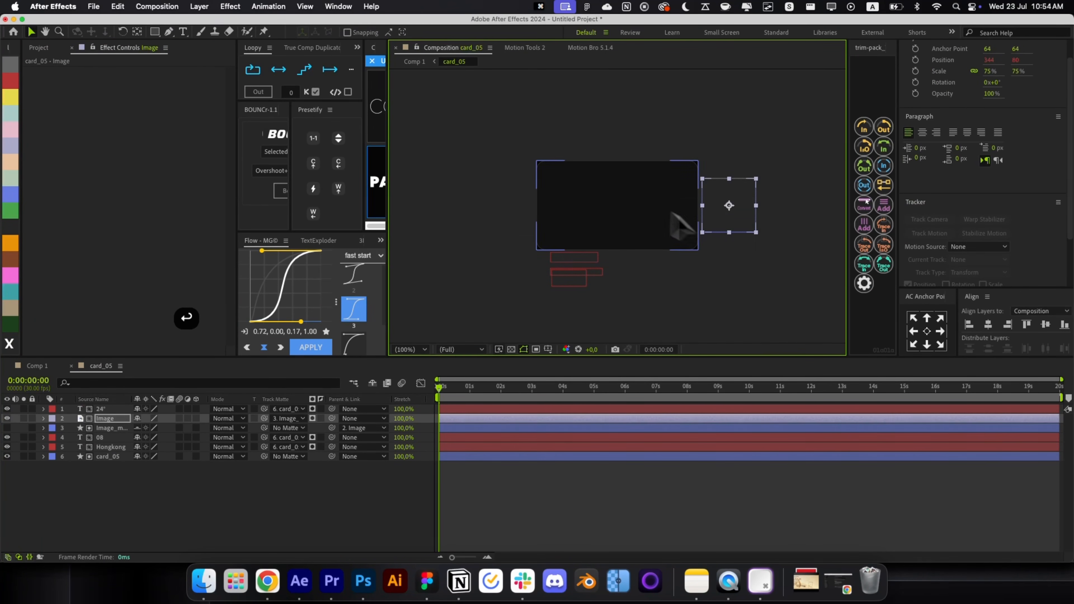
Step: Add a scale and rotation entrance to the rain cloud image, starting its layer slightly later than the others
click(747, 228)
key(alt+space)
click(772, 212)
click(520, 487)
drag(440, 389, 483, 407)
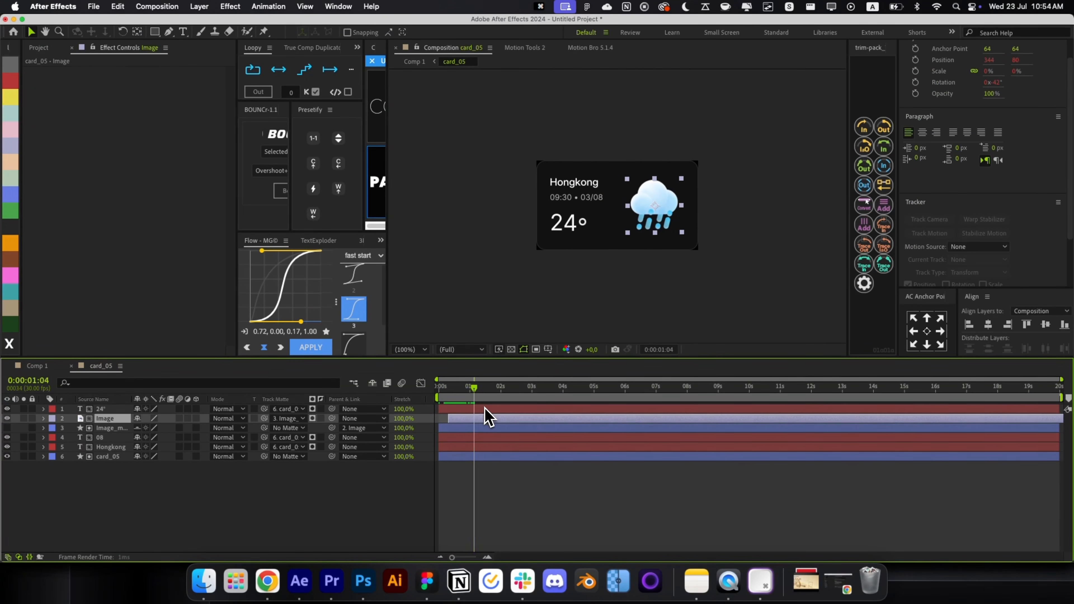
Step: Try adding the CC RepeTile and Deep Glow effects to the matted Image layer
click(486, 472)
click(474, 418)
key(alt+space)
key(3)
key(super+z)
key(alt+space)
key(2)
key(alt+space)
key(3)
click(466, 390)
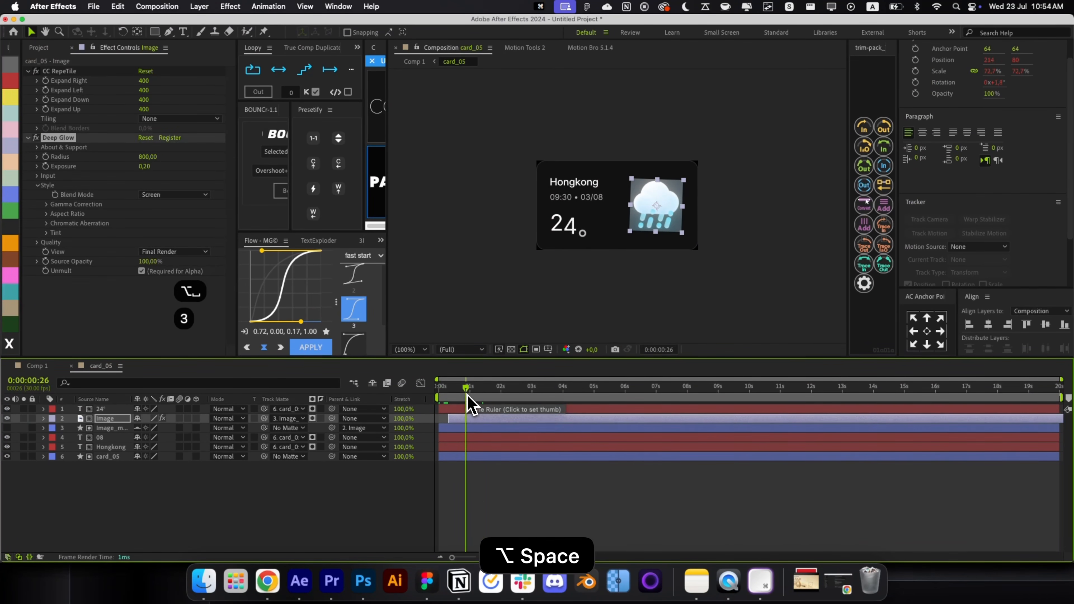
click(487, 496)
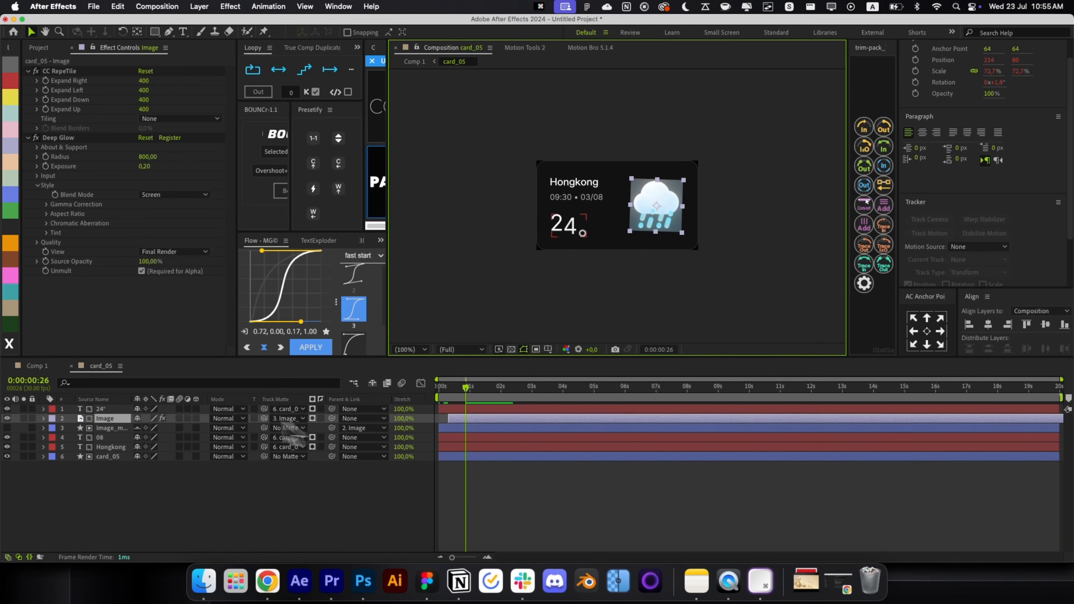
Step: Turn on 3D for all layers in the card_05 composition
drag(196, 410, 196, 456)
click(477, 499)
Step: Delete the CC RepeTile and Deep Glow effects from the Image layer
click(651, 250)
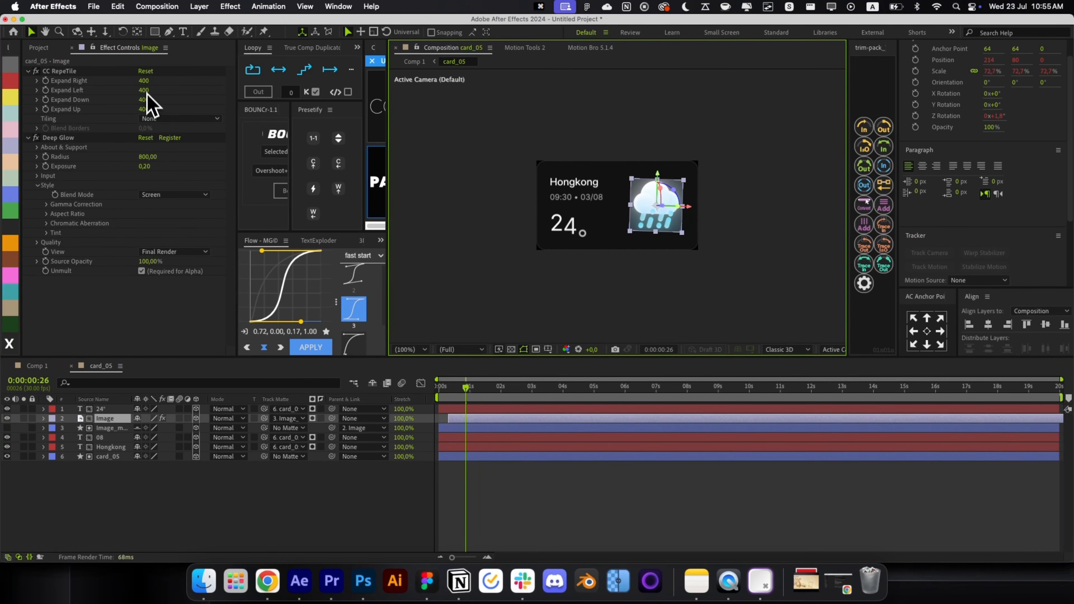
key(super+shift+h)
click(59, 71)
key(BackSpace)
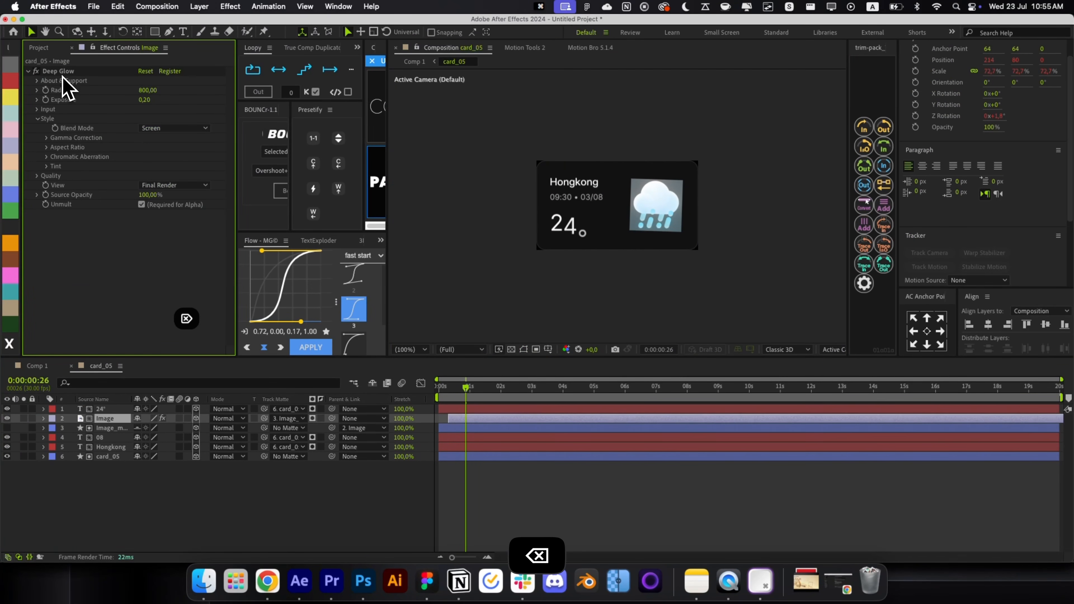
click(70, 71)
key(BackSpace)
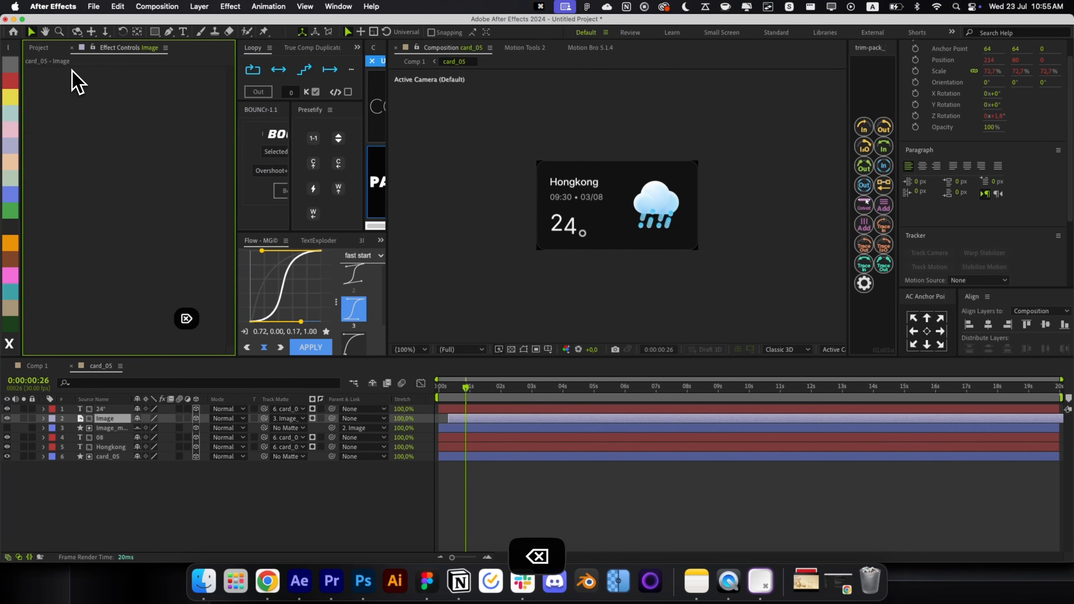
Step: Delete the Image layer's matte layer and apply CC RepeTile and Deep Glow to the Image layer again
click(101, 428)
key(BackSpace)
click(103, 421)
key(super+shift+h)
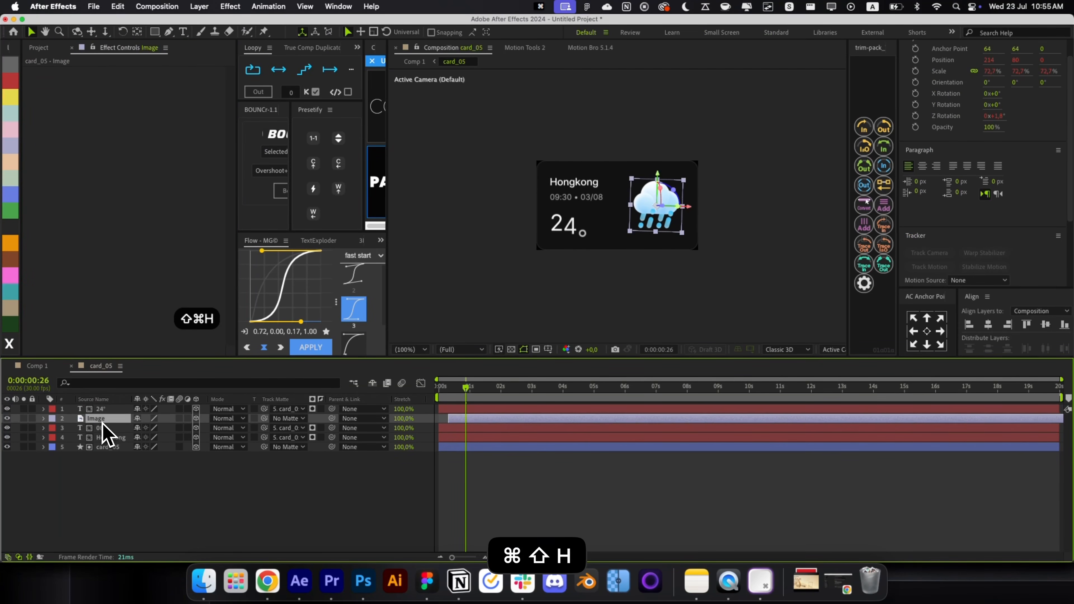
key(alt+space)
key(2)
key(alt+space)
key(3)
Step: Keyframe the Image layer's Deep Glow exposure from 0:00:00:26 and set it to 0.05 at 0:00:01:20
click(45, 166)
click(490, 390)
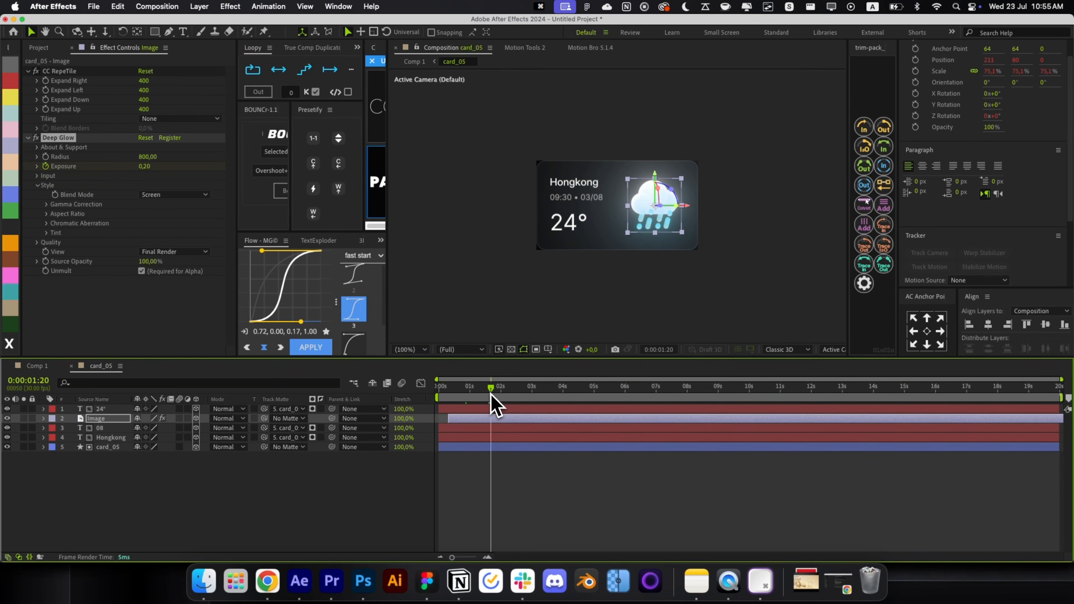
click(145, 168)
key(Right)
text(/4)
key(Return)
Step: Reveal the Image layer's Deep Glow exposure keyframes and move both earlier in time
click(472, 420)
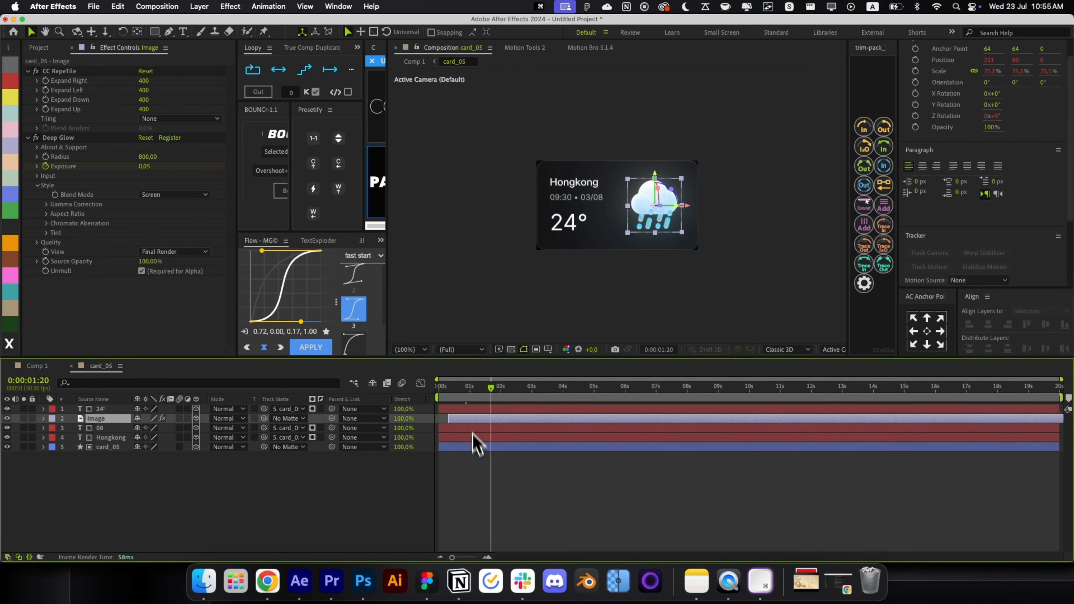
key(u)
drag(465, 438, 457, 439)
click(468, 434)
drag(449, 388, 471, 403)
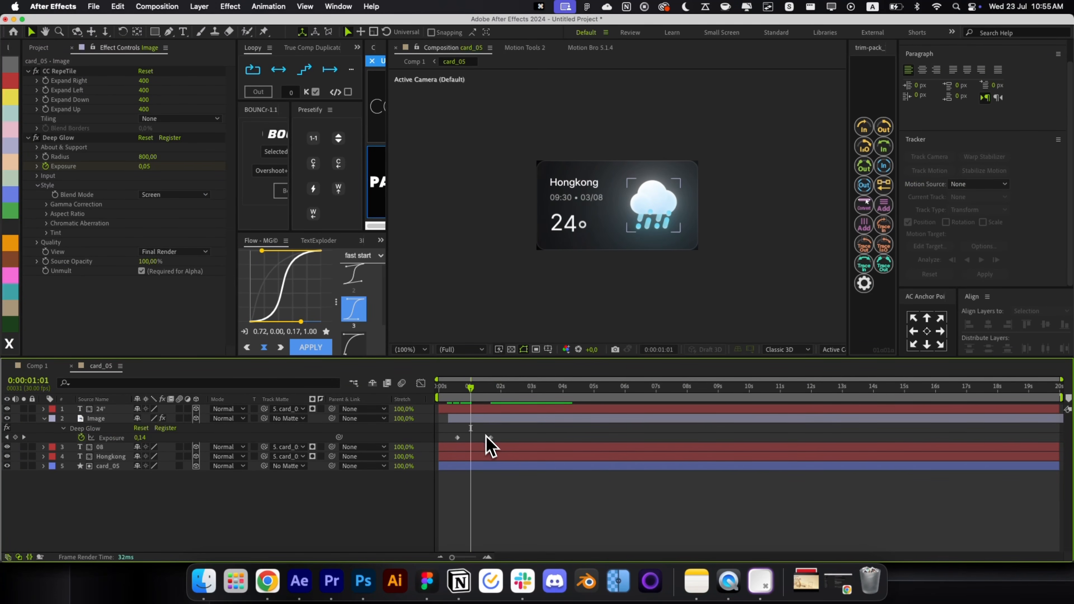
drag(489, 439, 480, 439)
Step: Enable motion blur on all card_05 composition layers and for the composition itself
click(458, 409)
drag(453, 389, 475, 435)
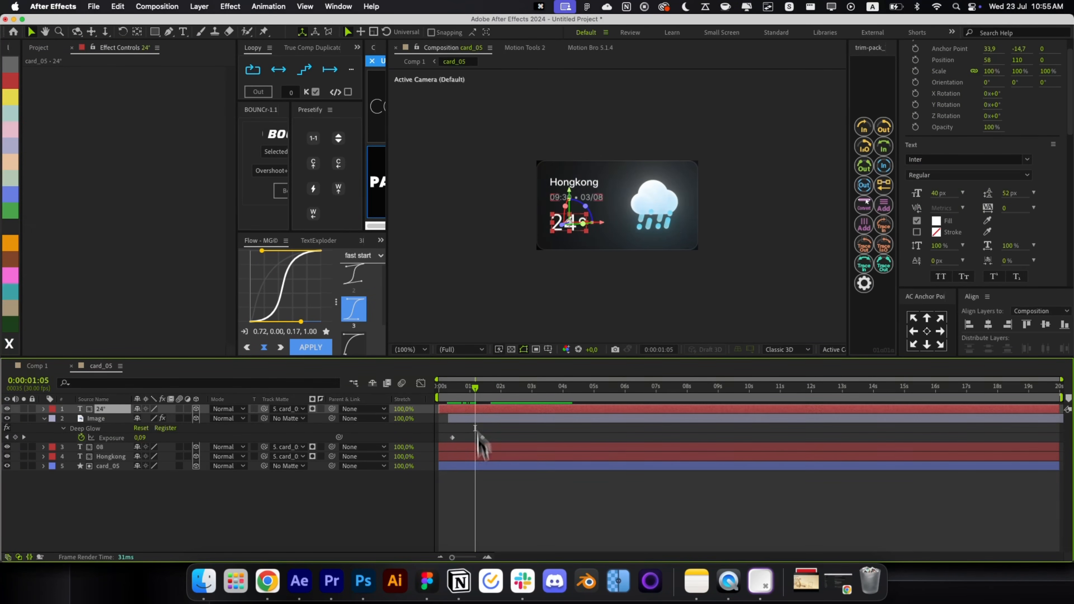
click(481, 502)
key(u)
drag(180, 447, 179, 409)
click(402, 384)
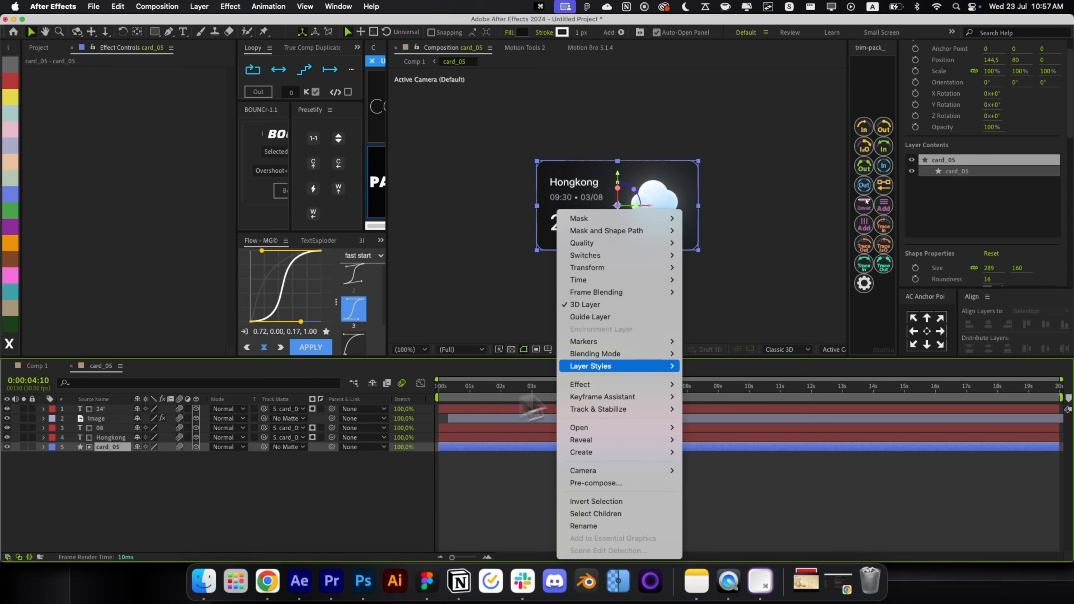
Step: Try a Bevel and Emboss layer style on the card_05 shape layer, comparing the card in Comp 1
mouse_move(660, 366)
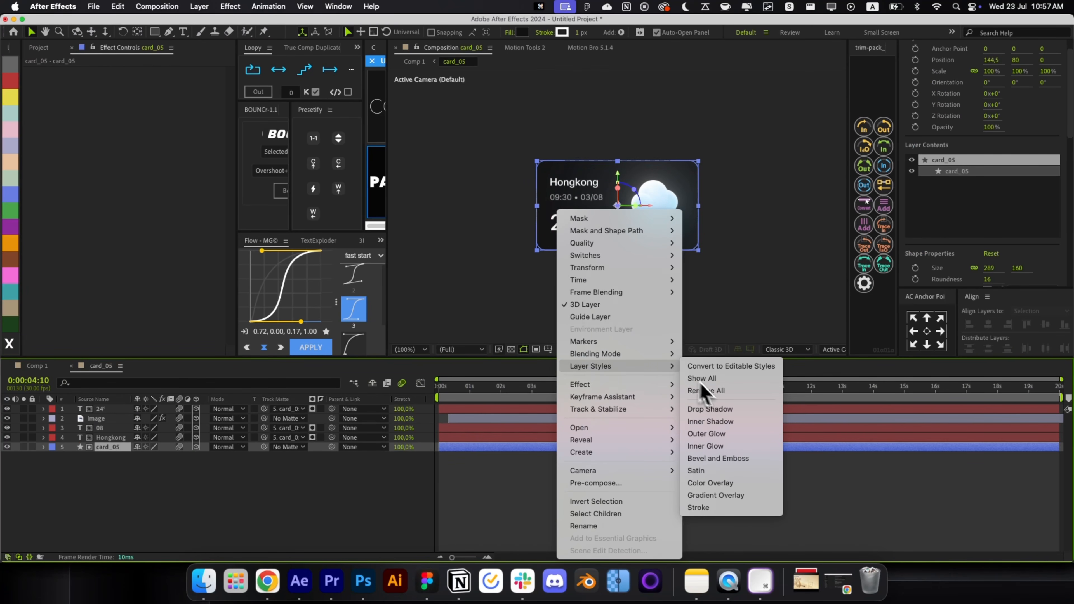
click(719, 458)
click(42, 367)
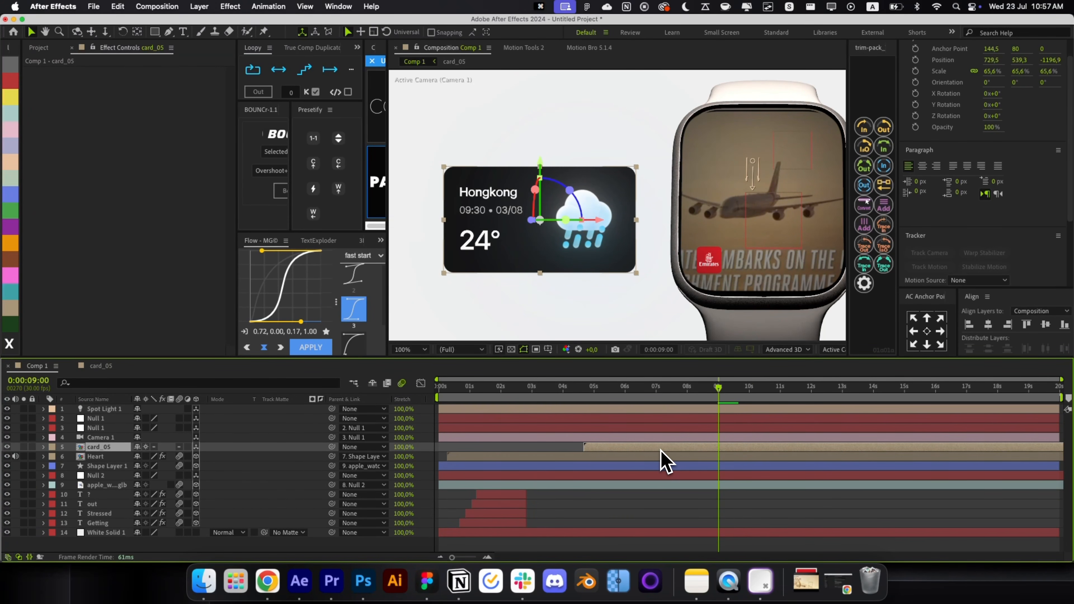
key(shift+super+c)
key(Escape)
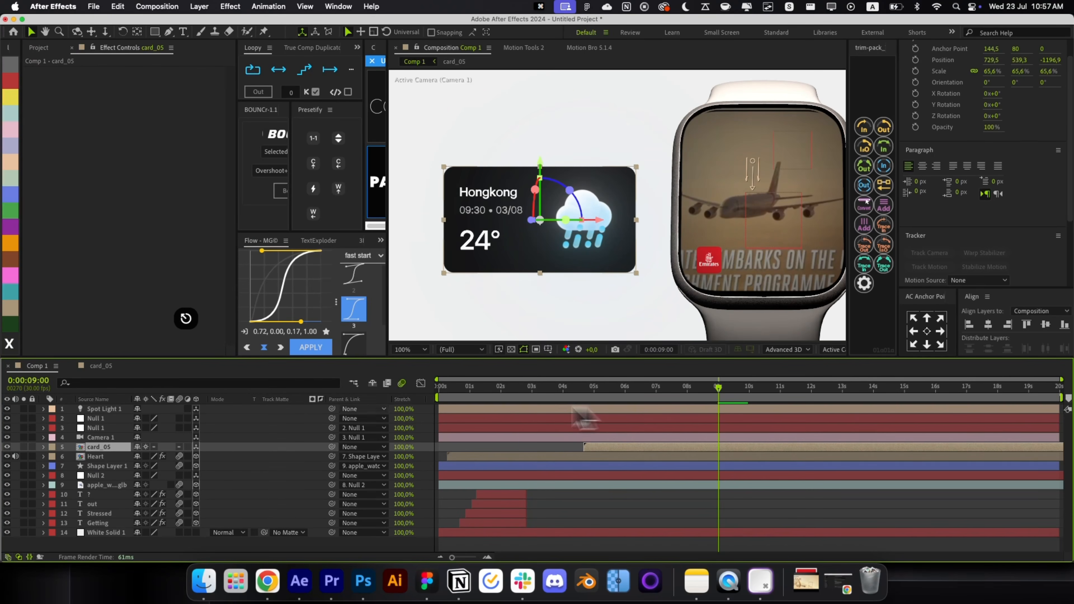
click(124, 367)
key(super+z)
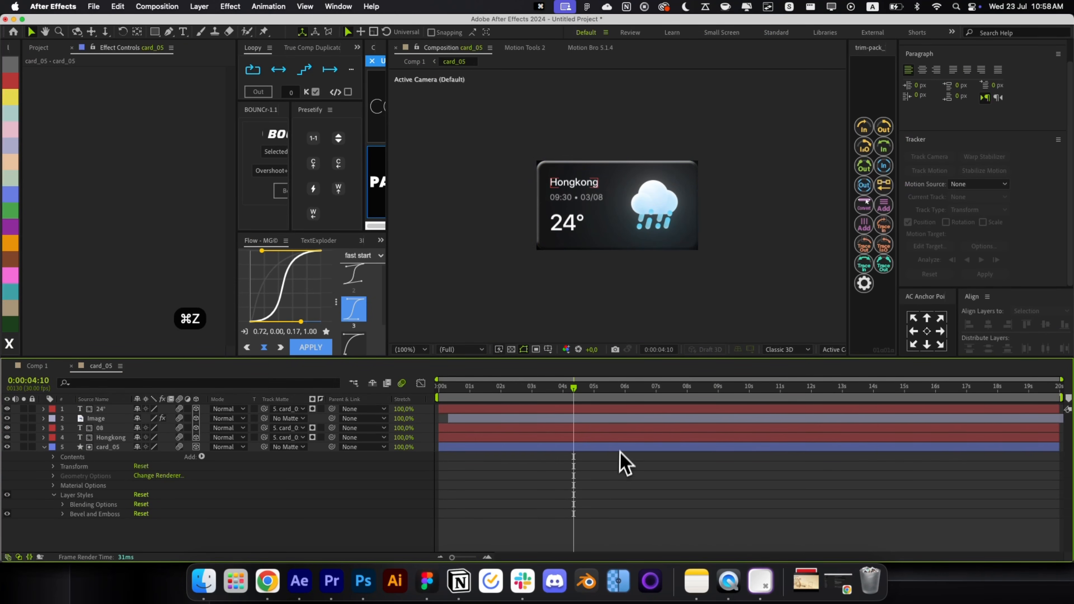
click(616, 476)
Step: Try lowering the card_05 shape layer's opacity to about 81%, undo it and check the card in Comp 1
click(108, 447)
key(t)
key(t)
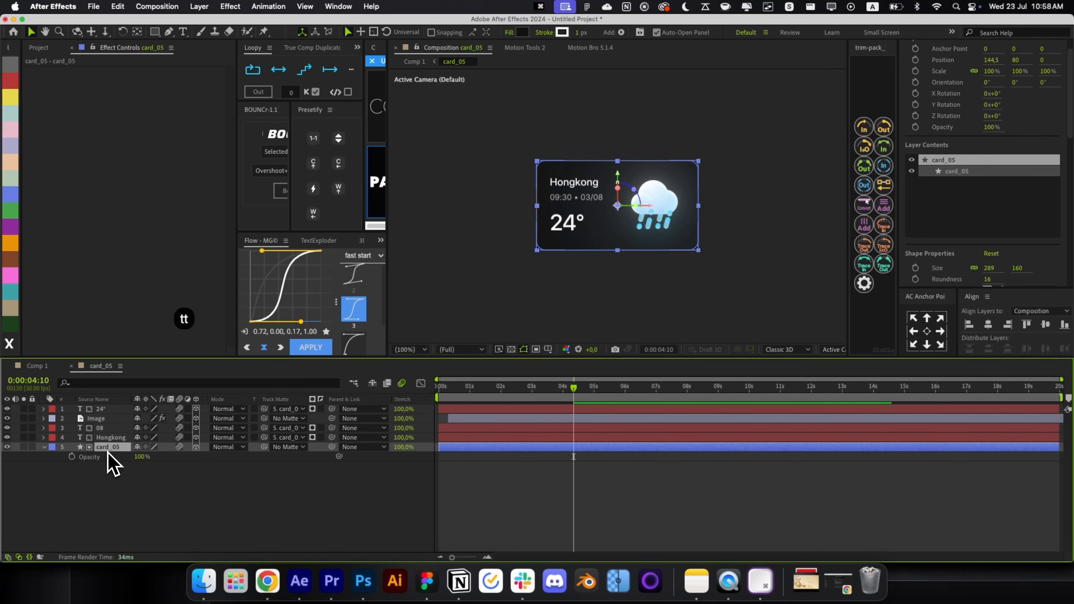
drag(144, 457, 136, 457)
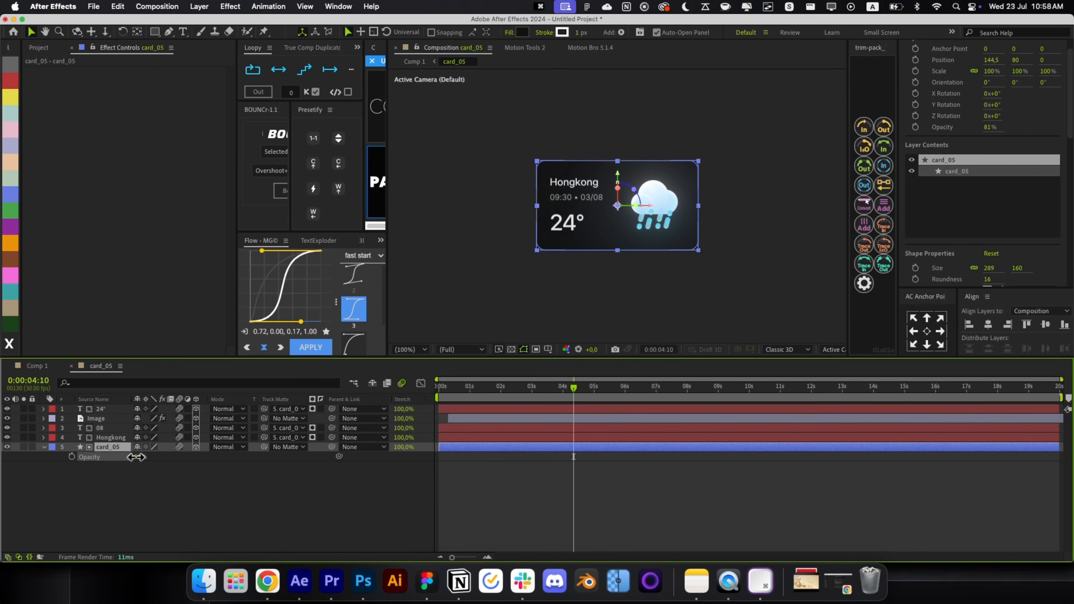
key(super+z)
key(super+z)
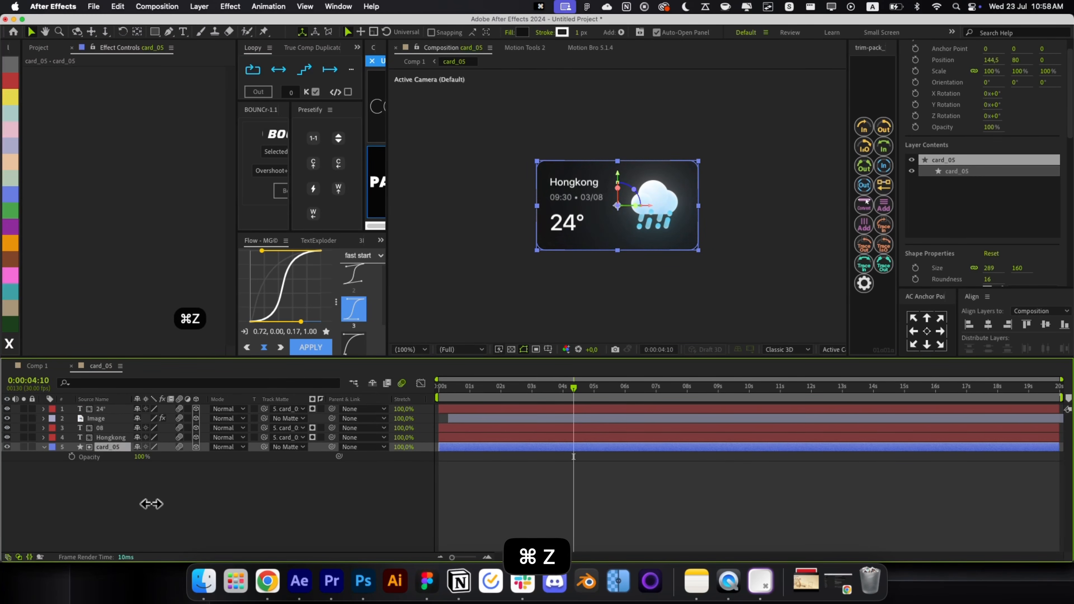
key(super+1)
key(super+1)
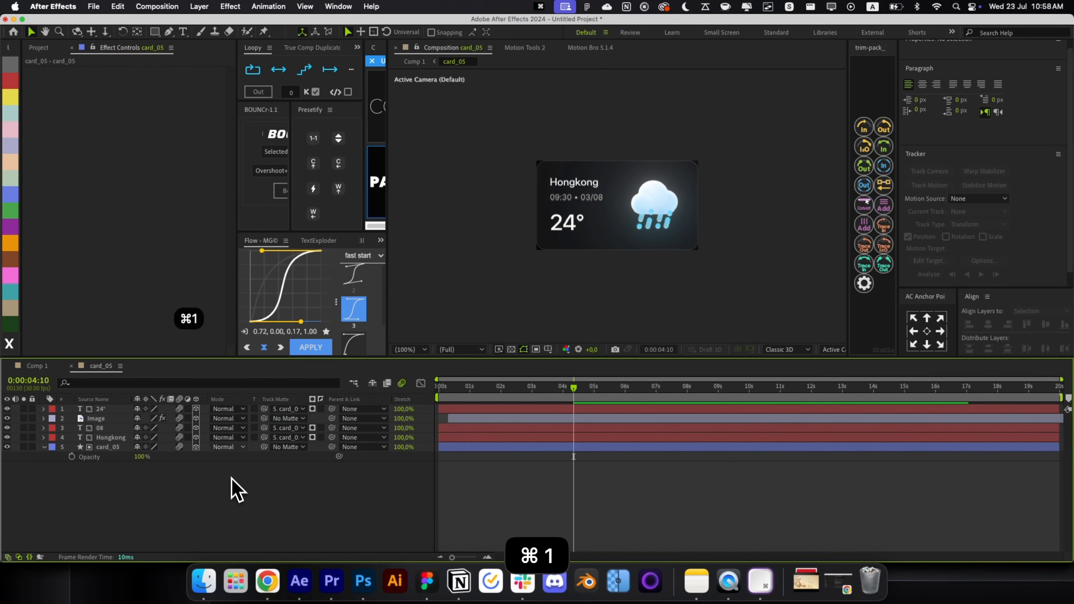
click(44, 371)
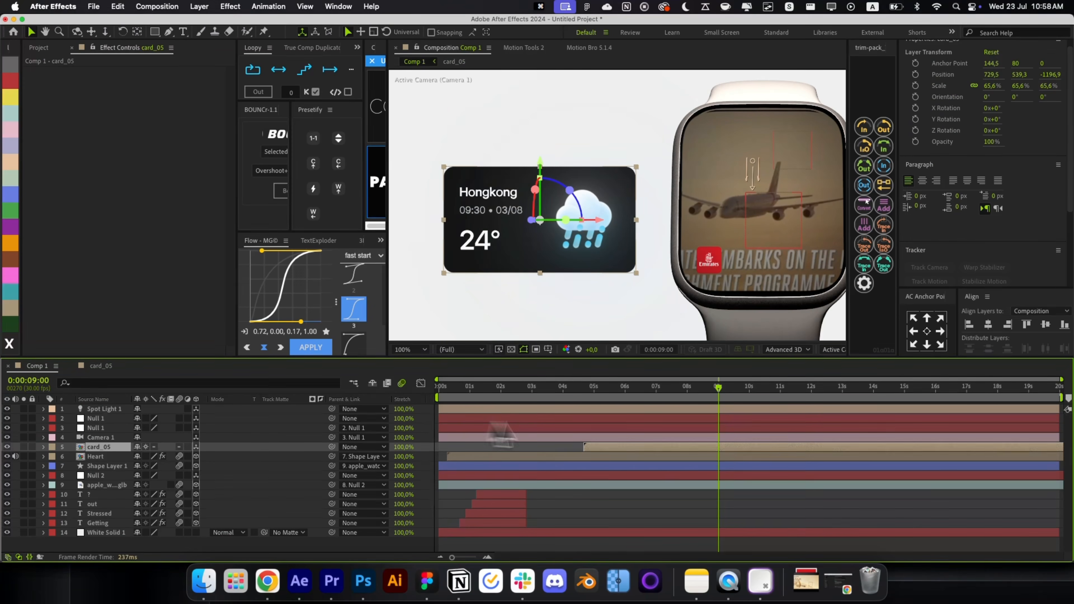
click(102, 366)
Step: Duplicate the card_05 shape layer and place the copy beneath the original
click(115, 447)
key(alt+space)
text(fa)
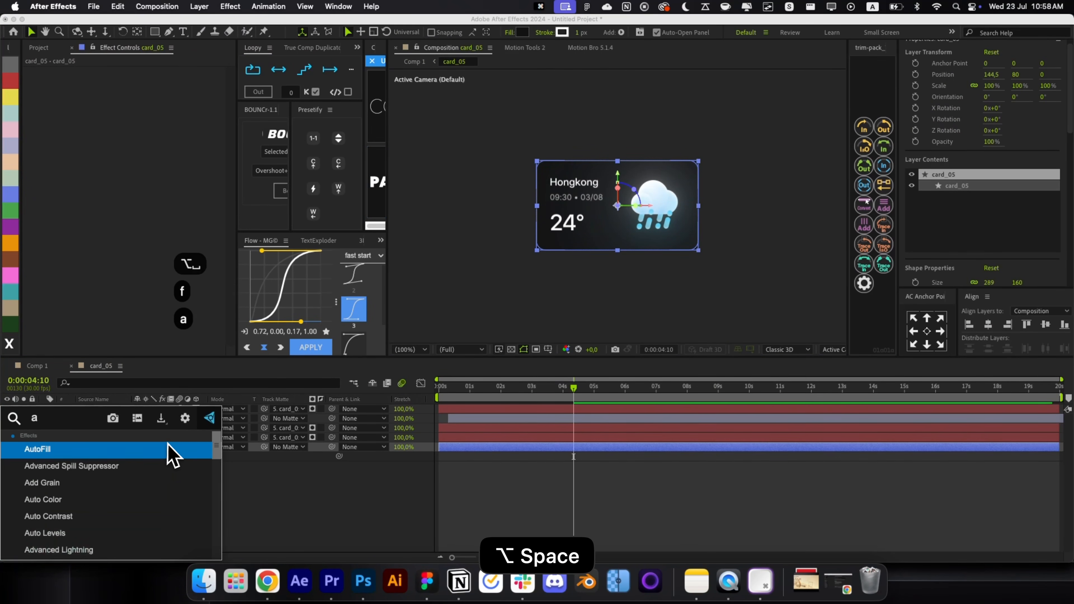
key(Escape)
key(super+d)
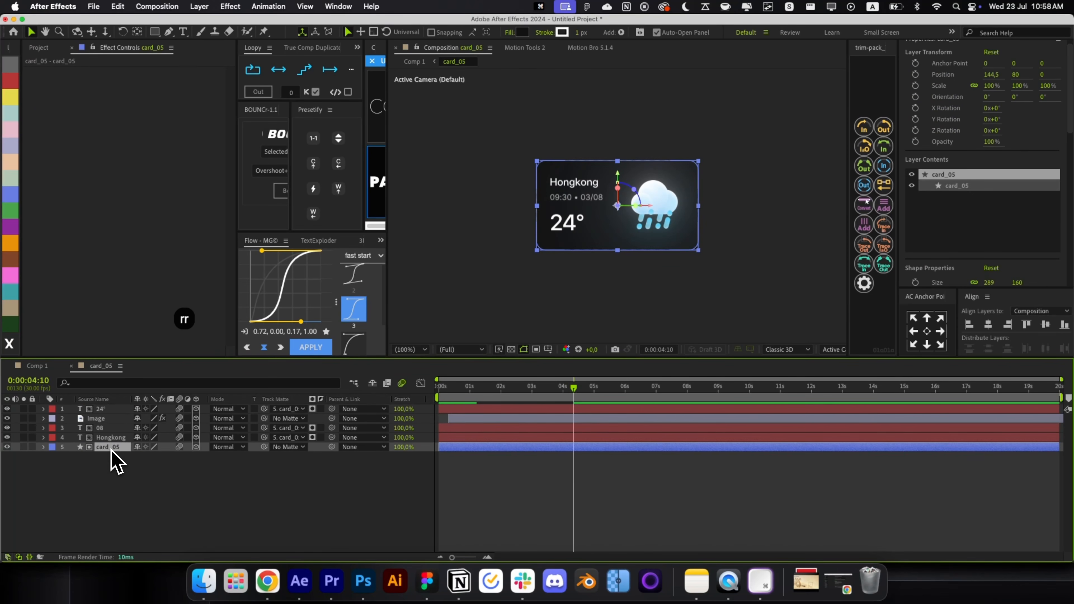
drag(114, 451, 112, 472)
Step: Apply the Fast Box Blur effect to the card_06 shape layer with a blur radius of 111
key(alt+space)
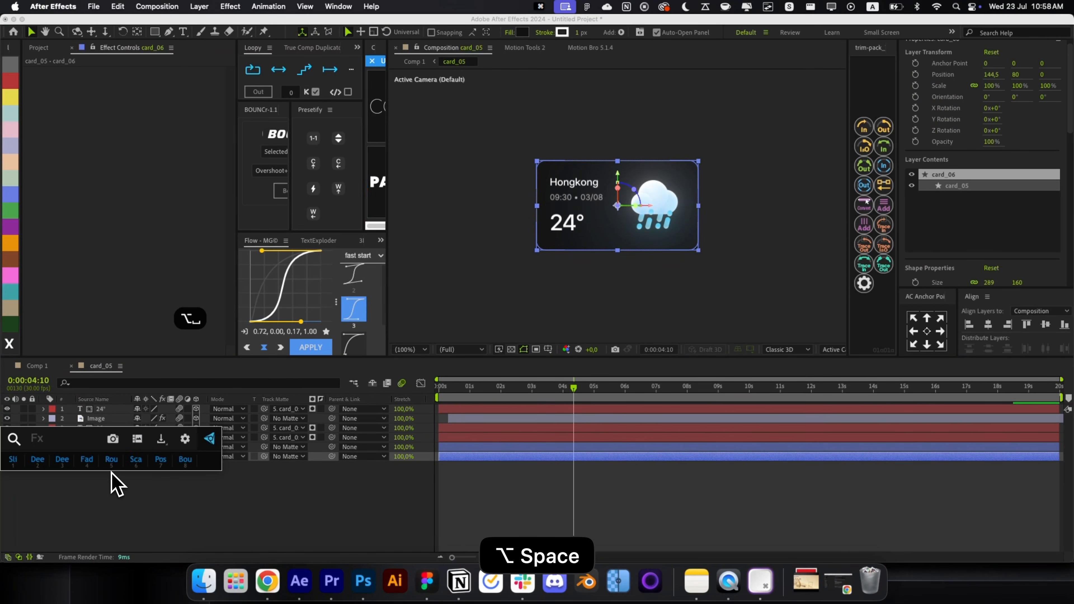
text(fa)
key(super+a)
text(fst)
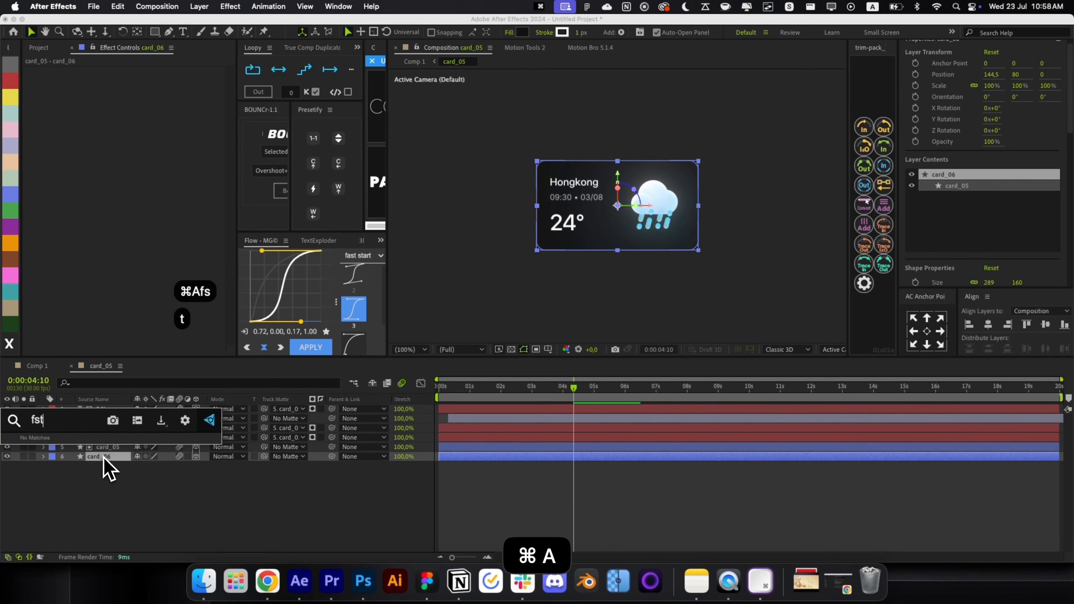
key(super+a)
text(a)
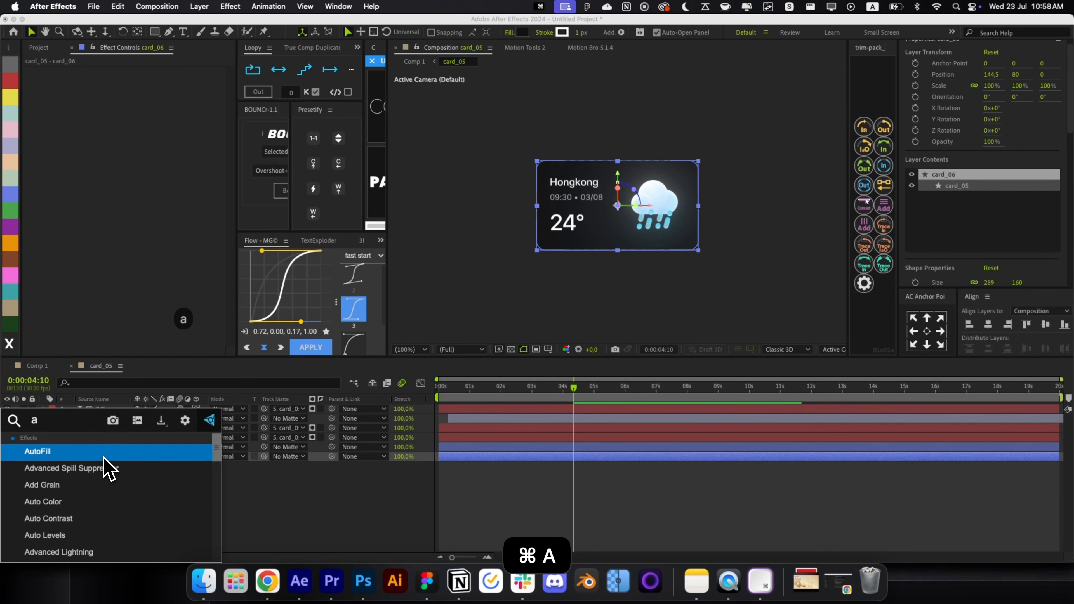
key(super+a)
text(fs)
key(Return)
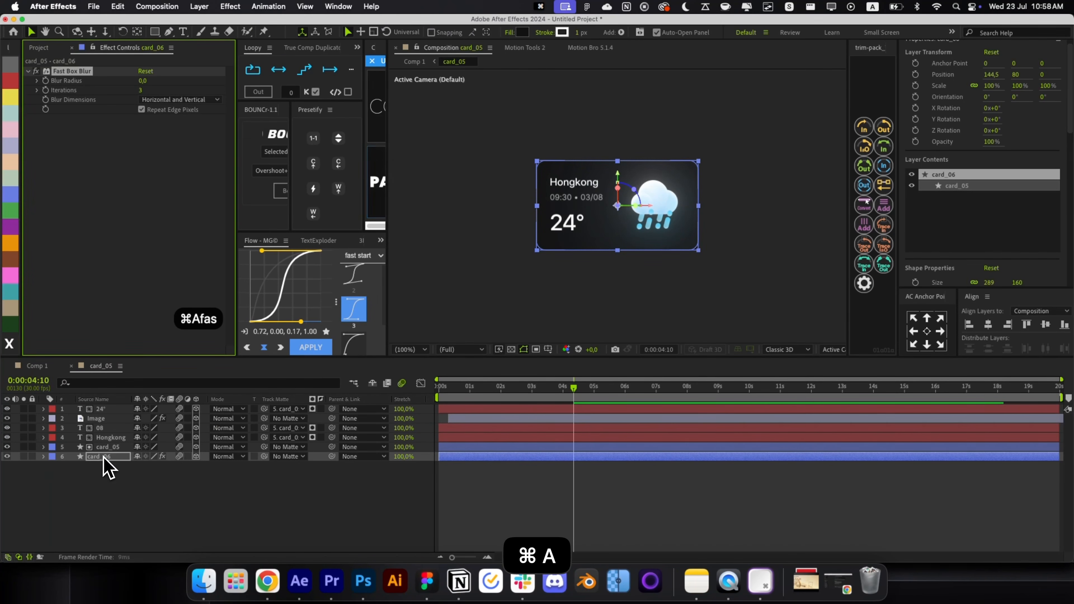
click(146, 81)
text(111)
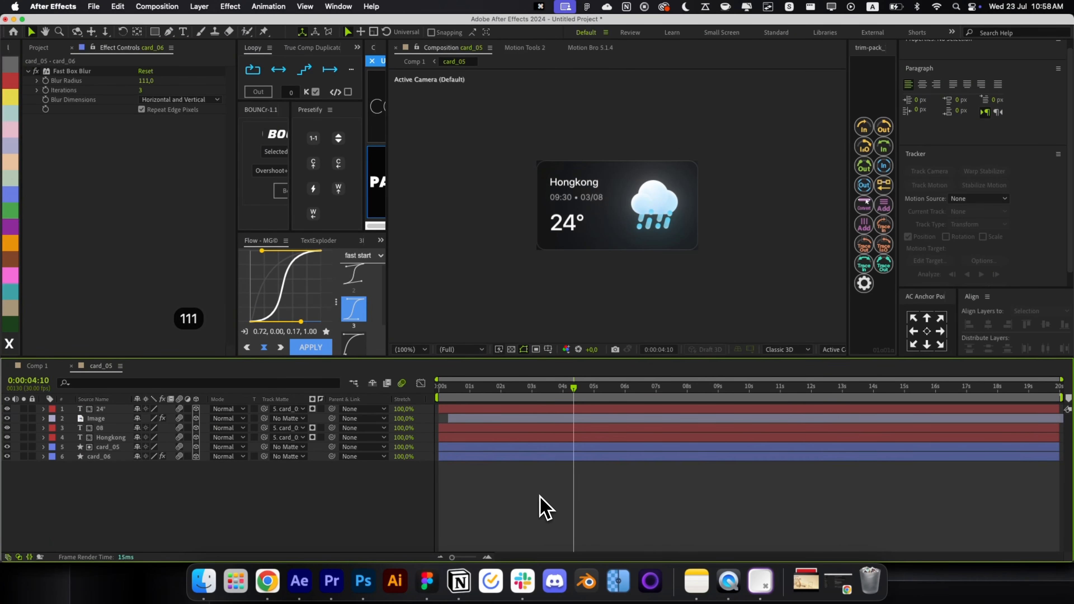
Step: Try starting the card_05 shape layer about two seconds in, comparing the card in Comp 1
key(super+w)
double_click(598, 449)
drag(554, 450, 609, 462)
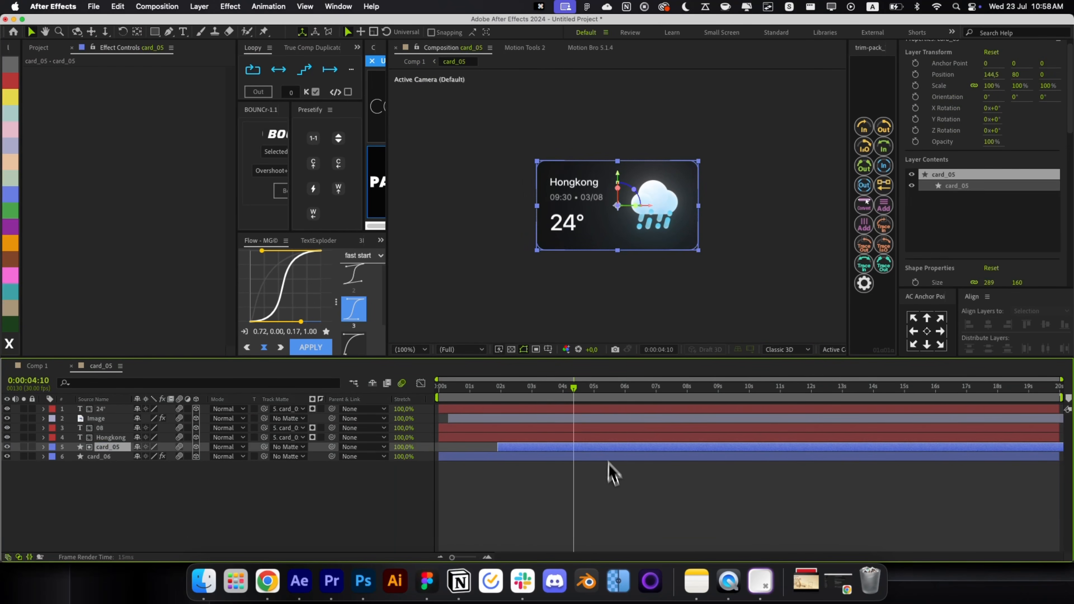
click(596, 473)
click(469, 389)
key(super+w)
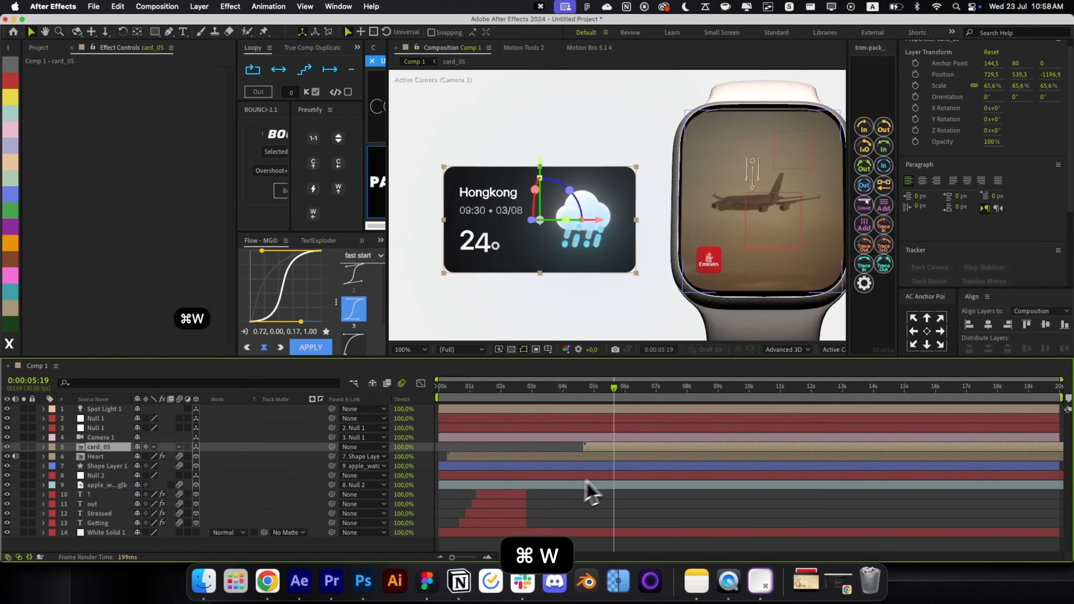
double_click(613, 448)
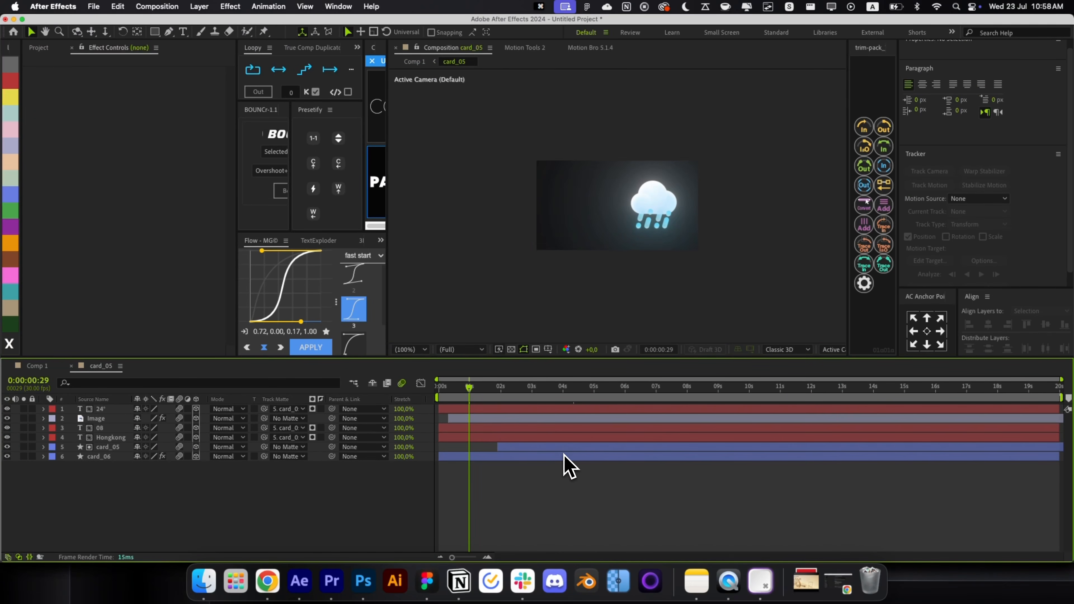
drag(563, 451, 534, 451)
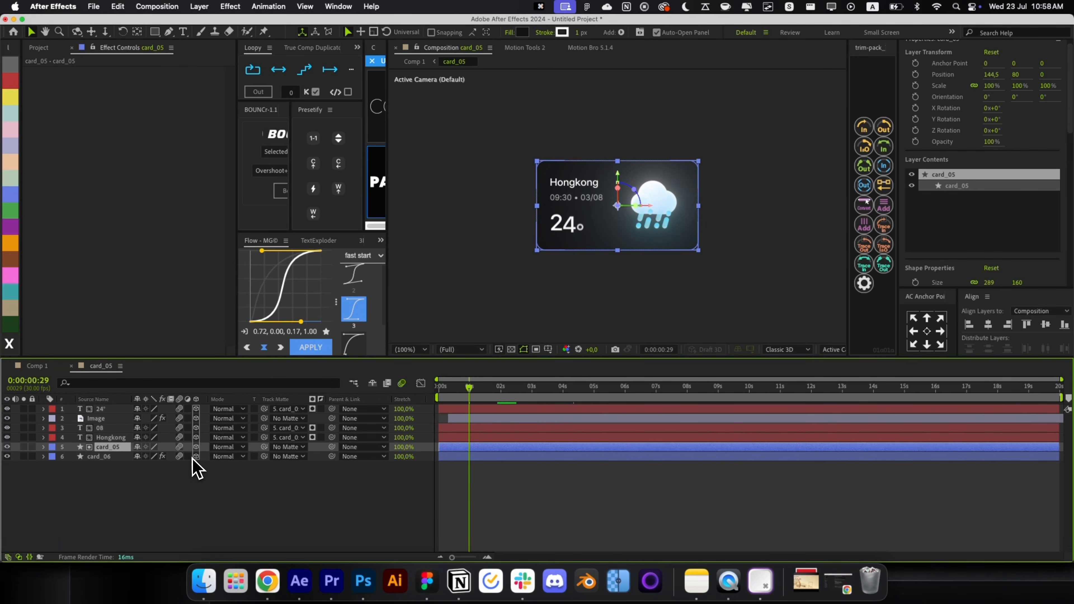
Step: Turn the blurred card_06 layer into an adjustment layer and check the card in Comp 1
key(super+z)
key(super+z)
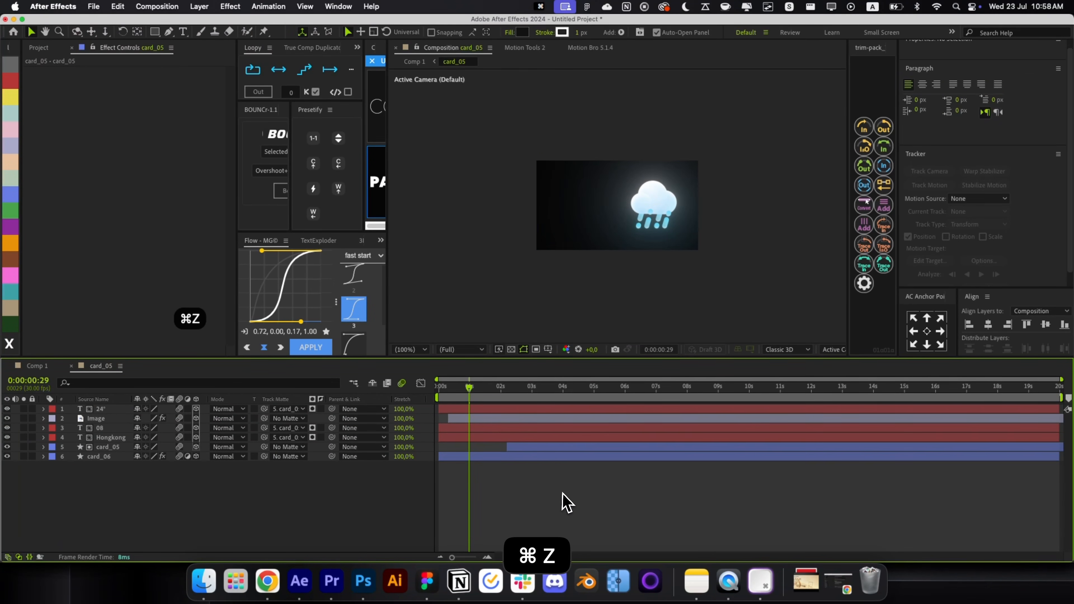
key(super+w)
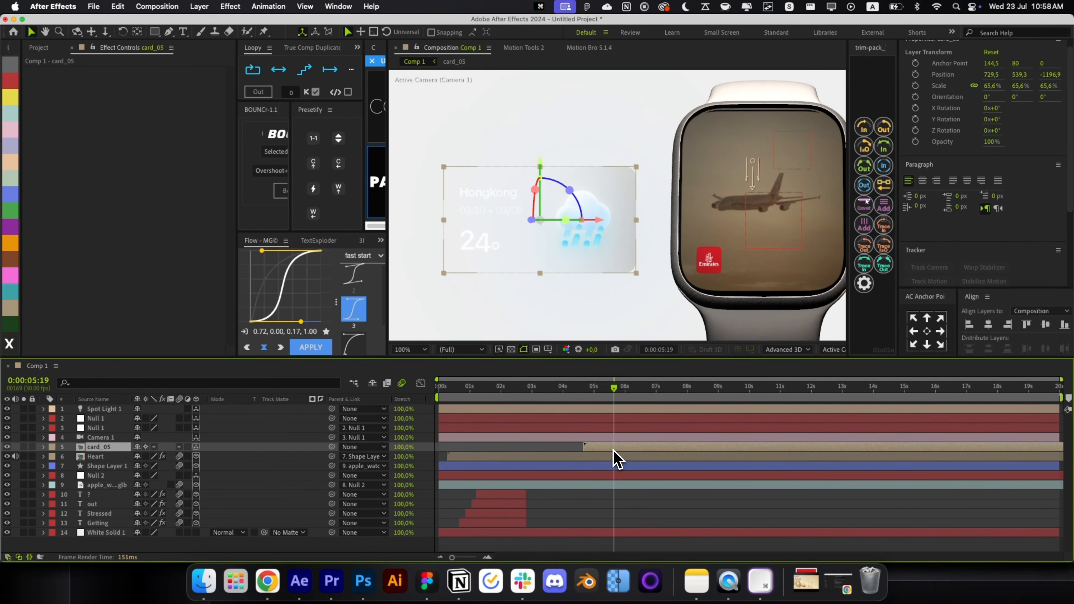
Step: Place the card_05 shape layer beneath the card_06 adjustment layer and inspect the frosted card up close in Comp 1
double_click(614, 449)
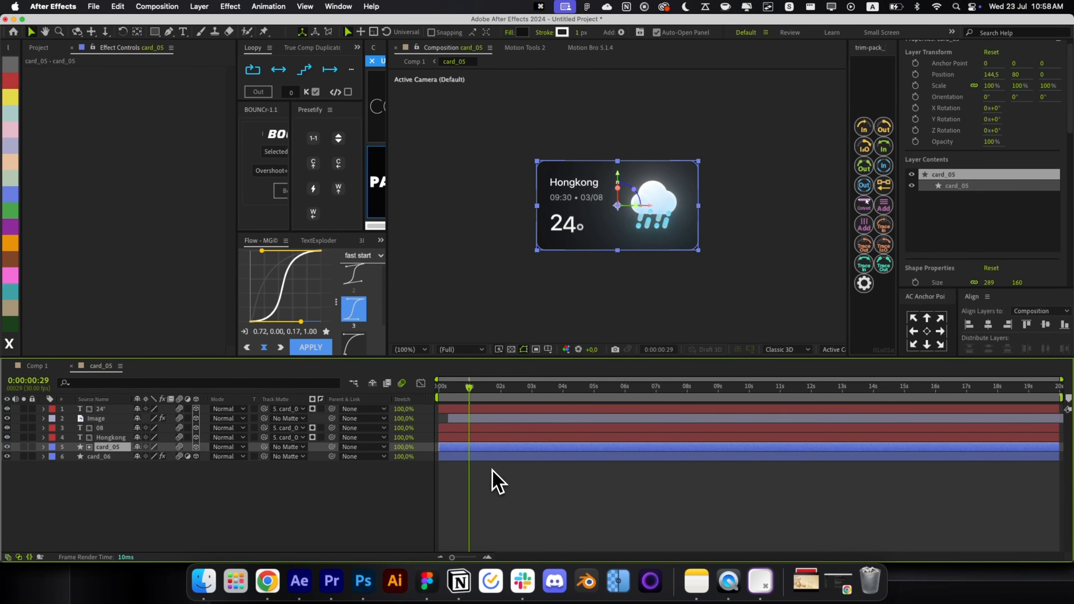
key(super+w)
key(super+bracketleft)
click(592, 518)
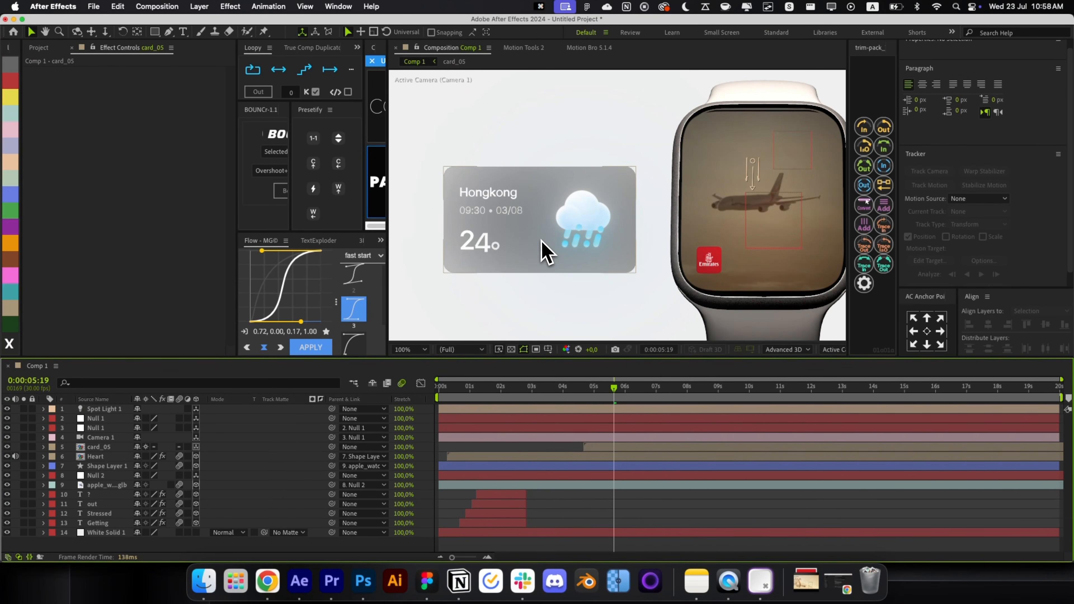
key(alt+slash)
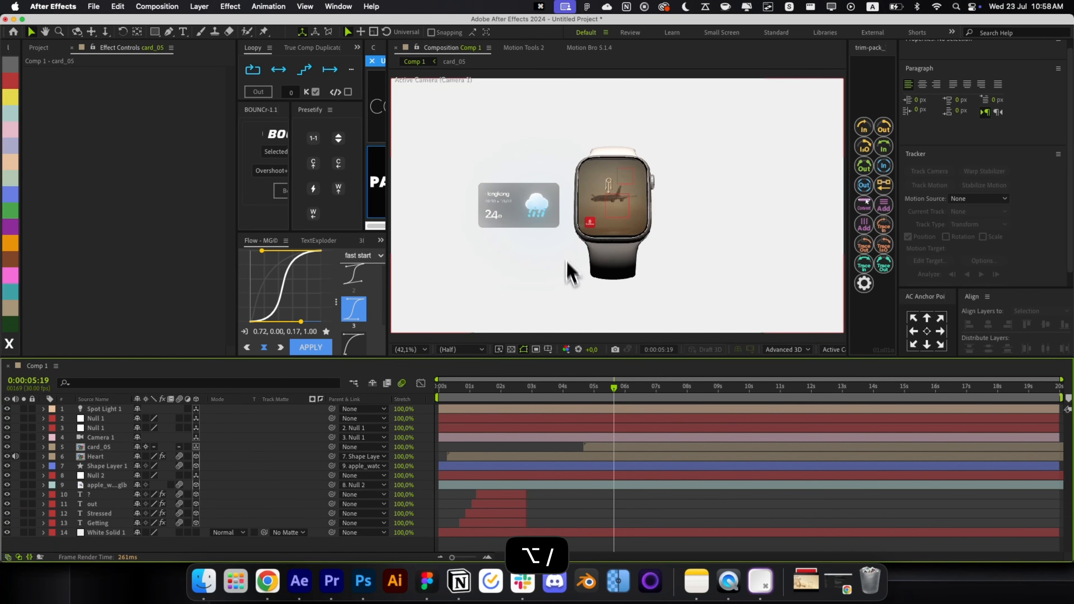
scroll(506, 232, up, 3)
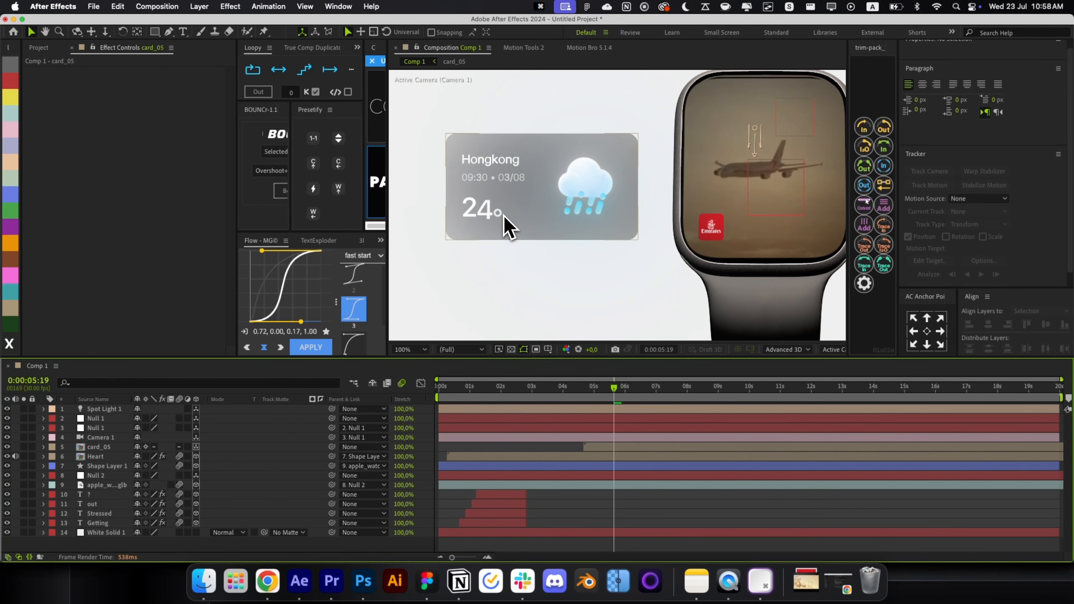
key(space)
drag(504, 215, 514, 252)
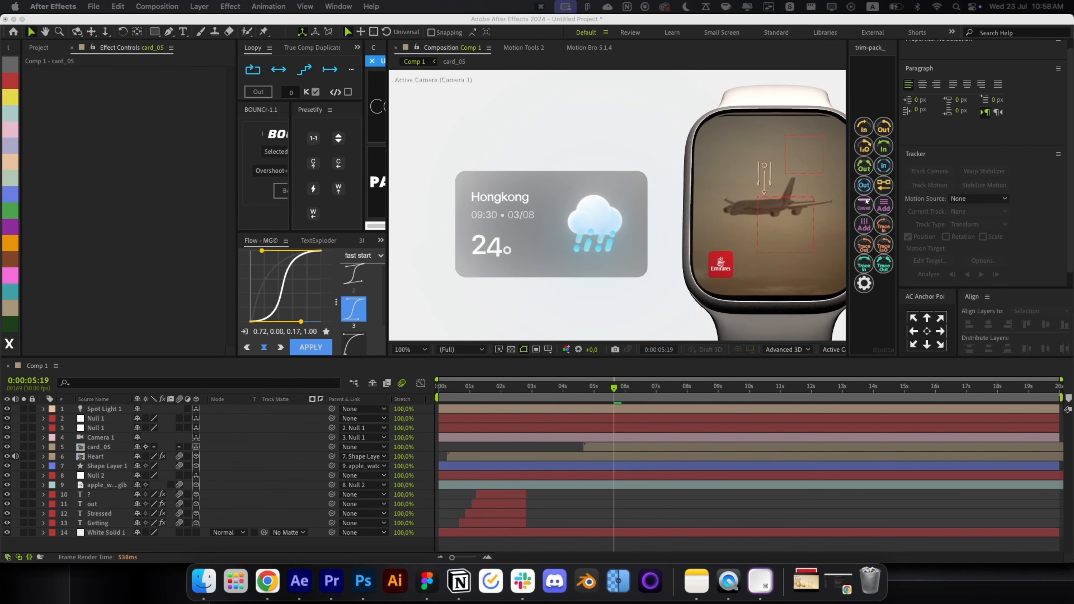
click(549, 273)
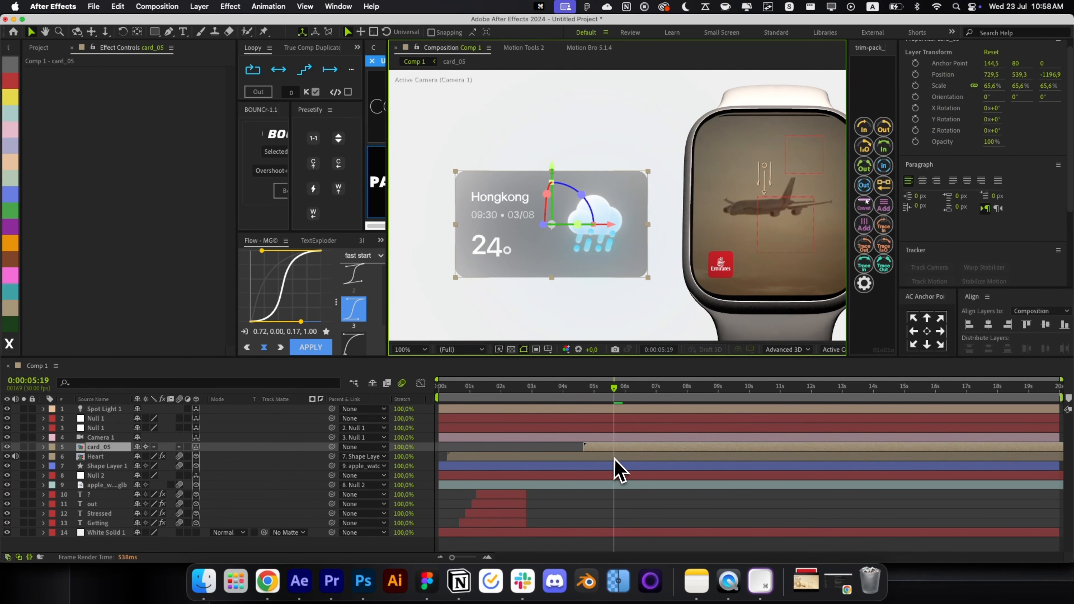
Step: Try lowering the opacity of the card_05 shape layer beneath card_06, compare the card in Comp 1 and undo it
double_click(610, 450)
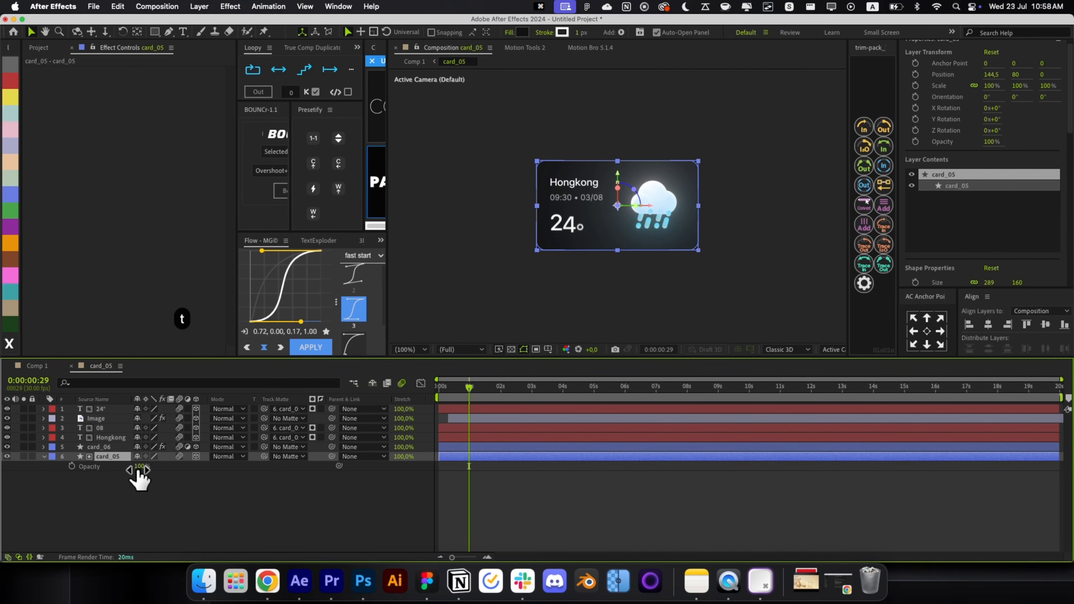
key(super+w)
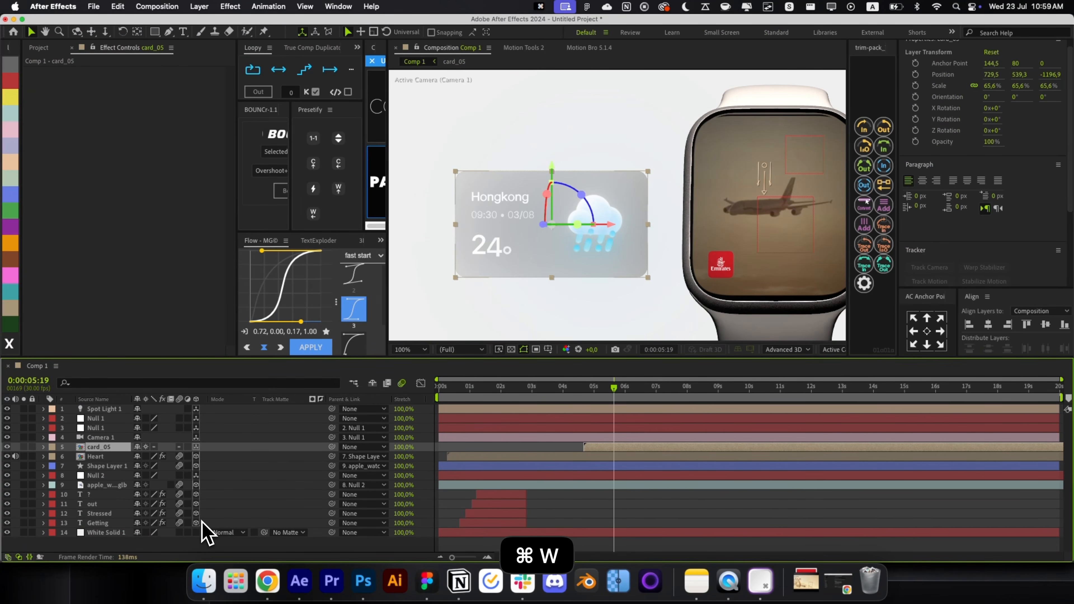
key(super+z)
double_click(605, 446)
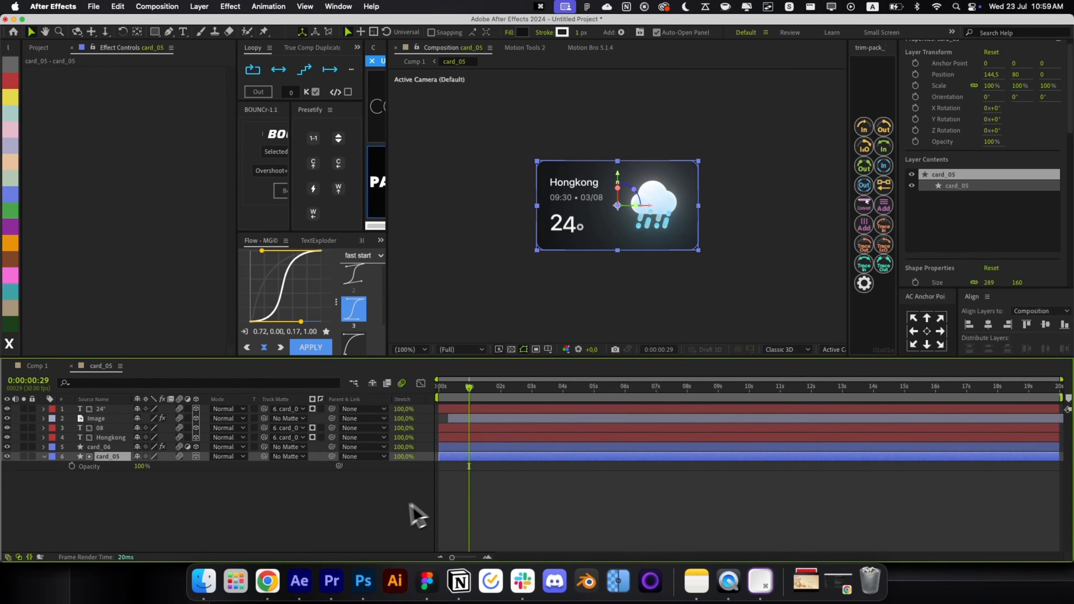
click(400, 516)
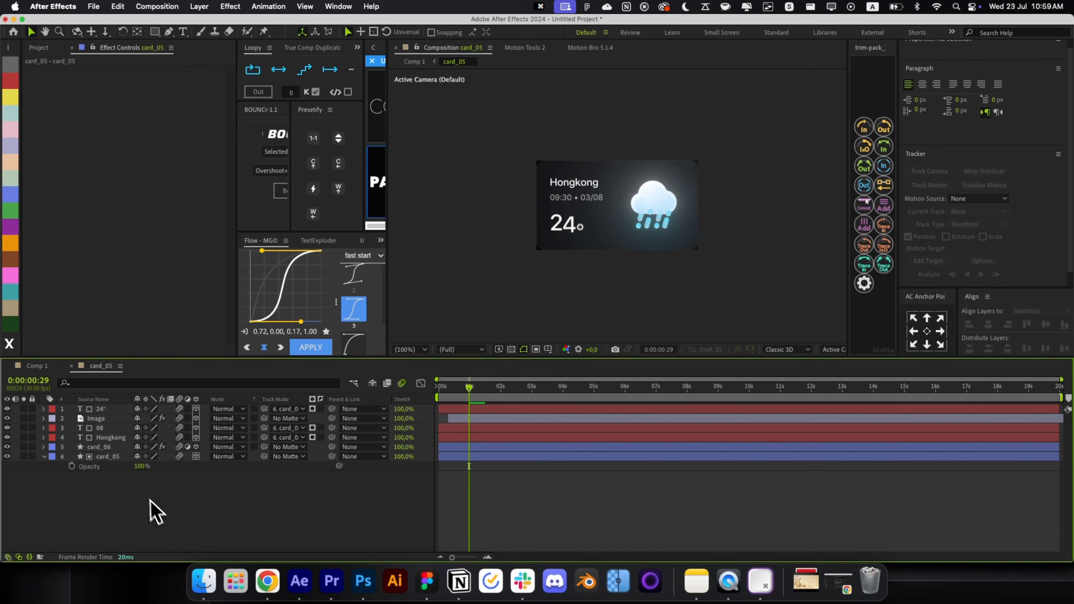
Step: Try duplicating the card_05 shape layer with the copy at 50% opacity, check it in Comp 1 and undo both changes
click(126, 457)
key(super+d)
key(t)
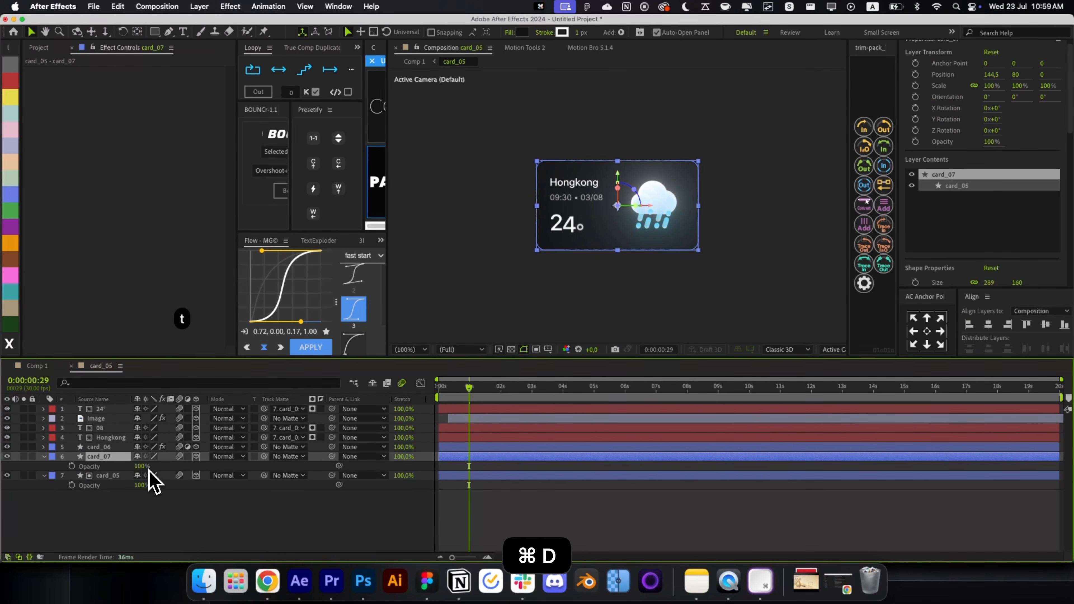
click(480, 523)
key(super+w)
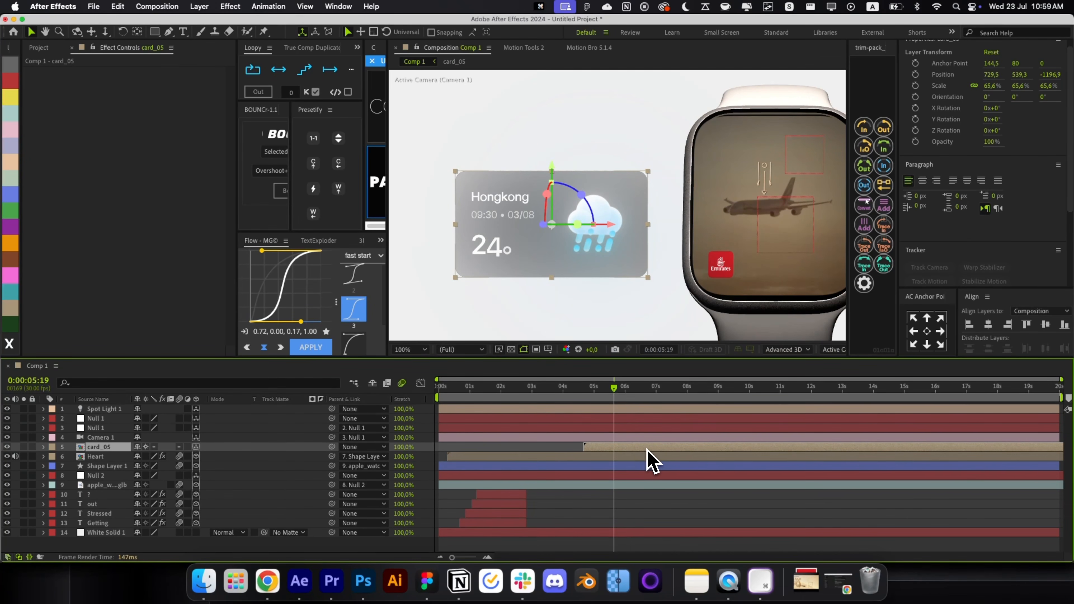
key(super+z)
key(super+shift+z)
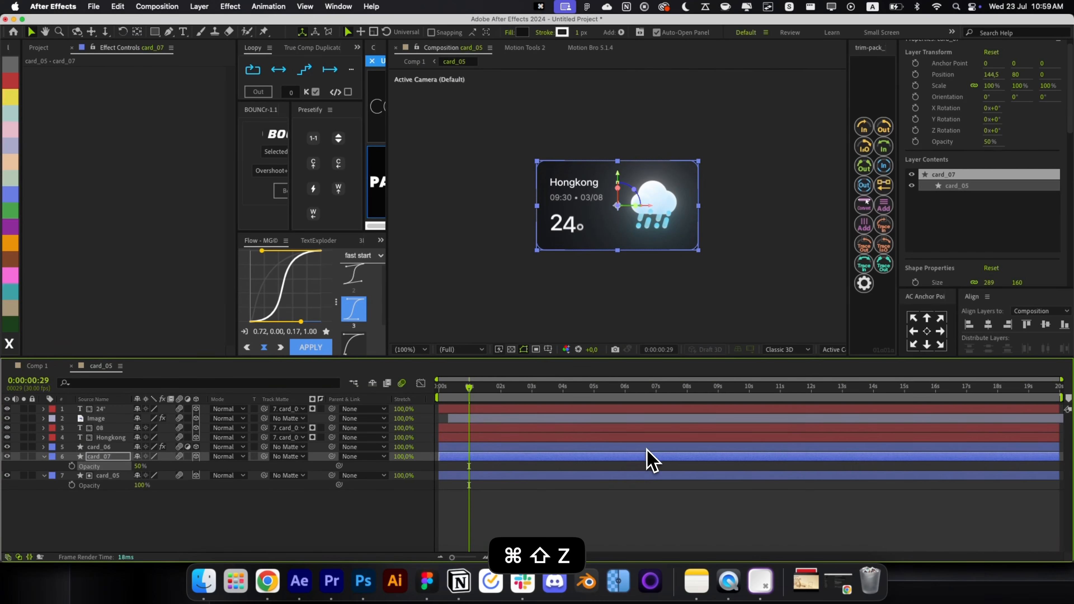
key(super+z)
key(super+z)
key(super+w)
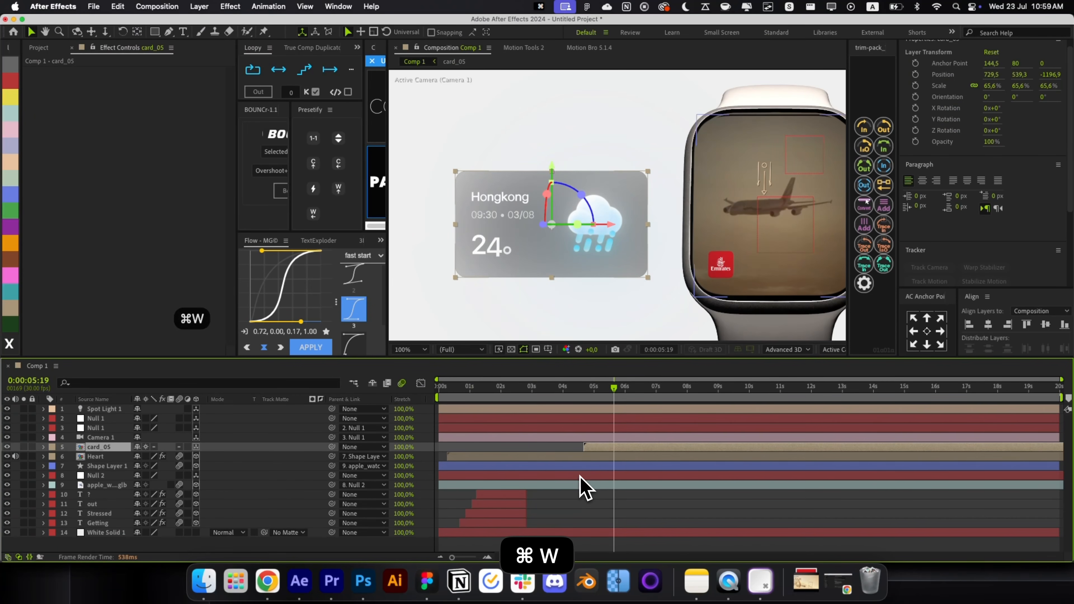
Step: Add Position and Scale keyframes to the card_05 layer in Comp 1 at 0:00:06:08
drag(615, 390, 635, 413)
key(p)
key(shift+s)
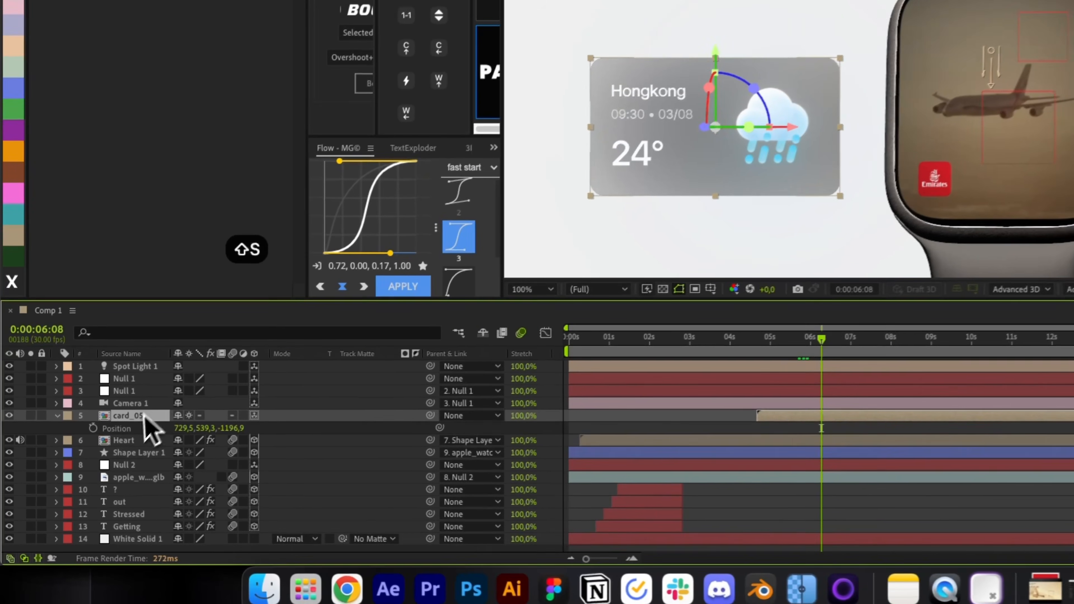
drag(93, 428, 93, 441)
Step: Move the card_05 layer and its keyframes earlier in Comp 1 so it starts shortly after the four-second mark
key(i)
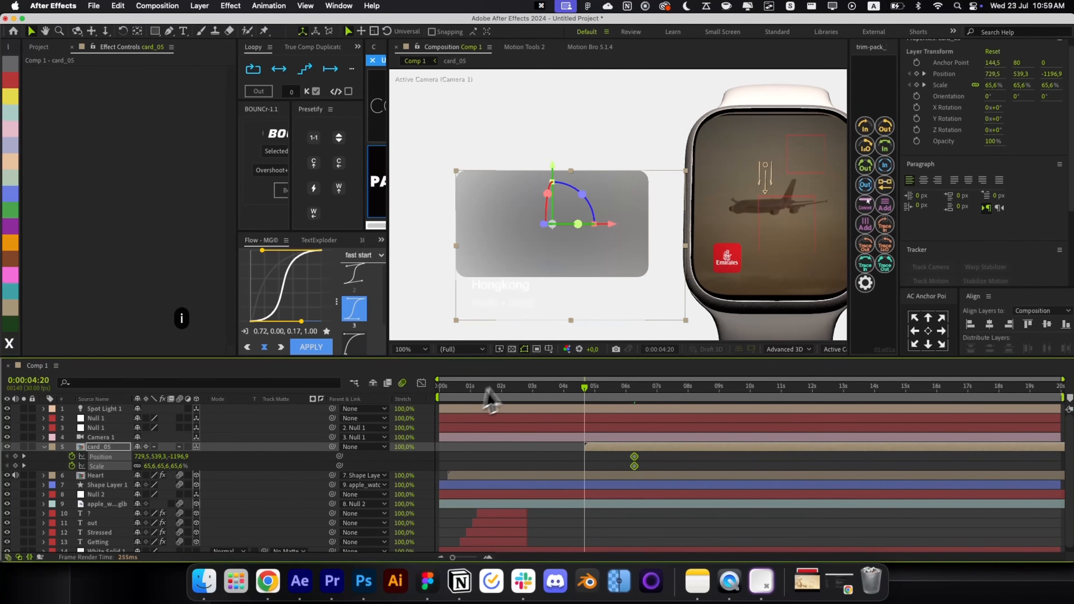
click(561, 386)
drag(601, 447, 585, 447)
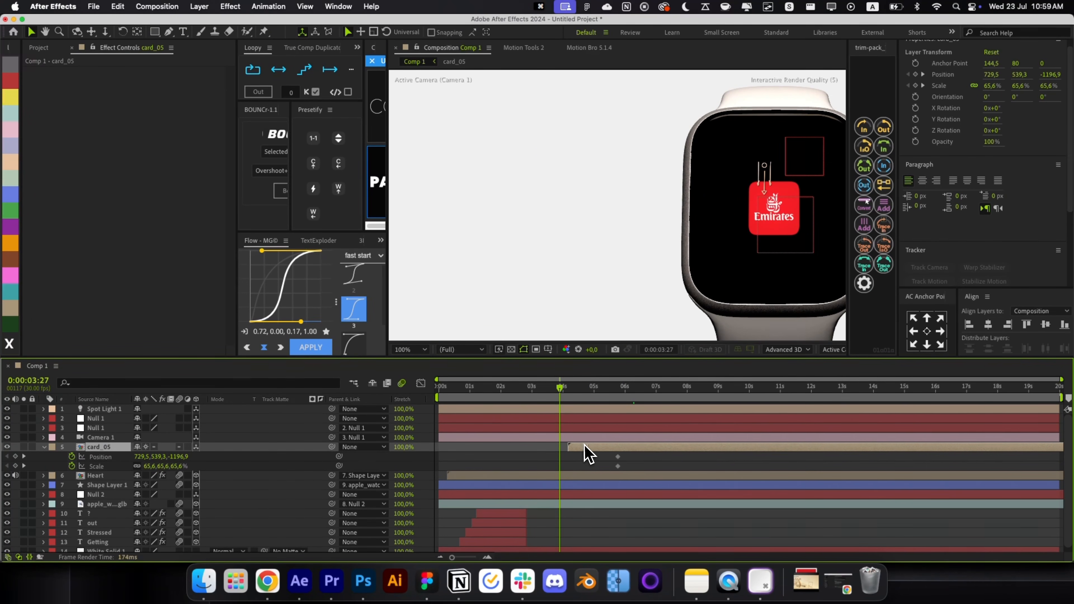
key(i)
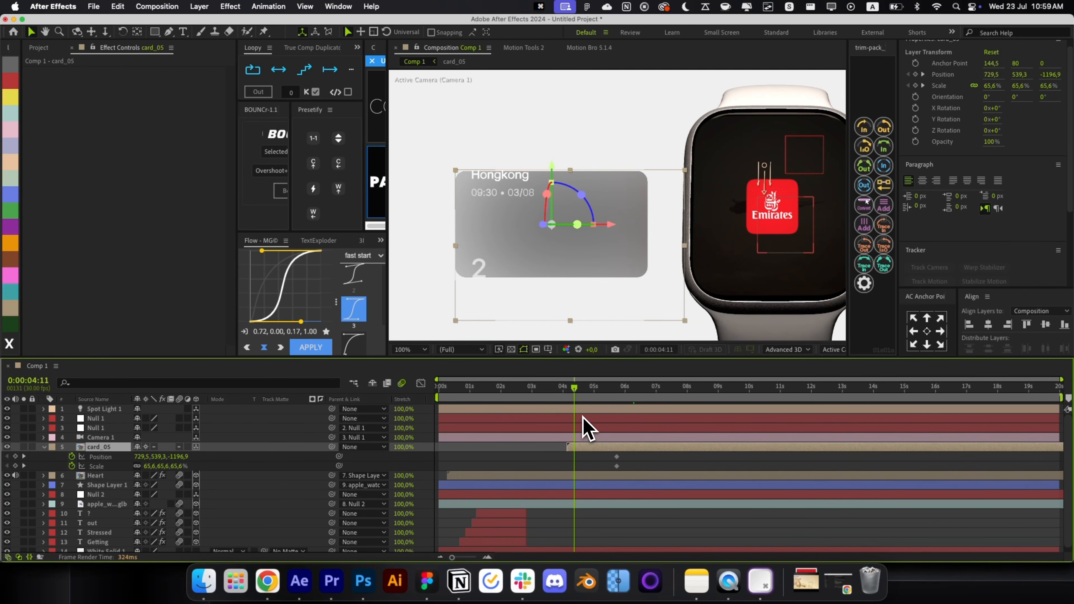
Step: At 0:00:04:11, keyframe the card_05 layer centred at position 960, 540, 0 with its scale at 0%
drag(533, 283, 580, 271)
key(super+Home)
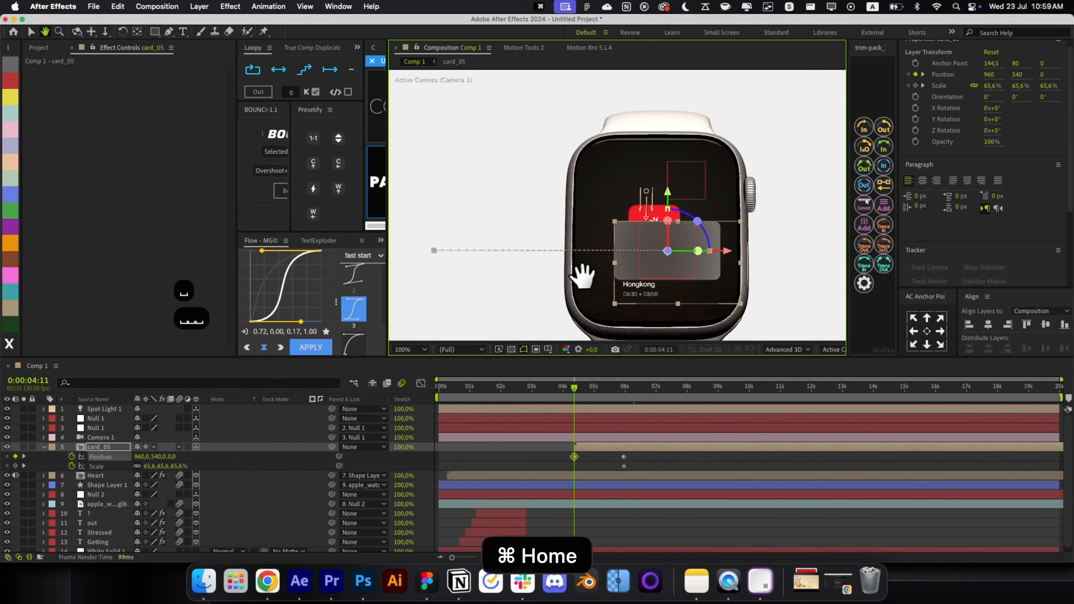
click(153, 466)
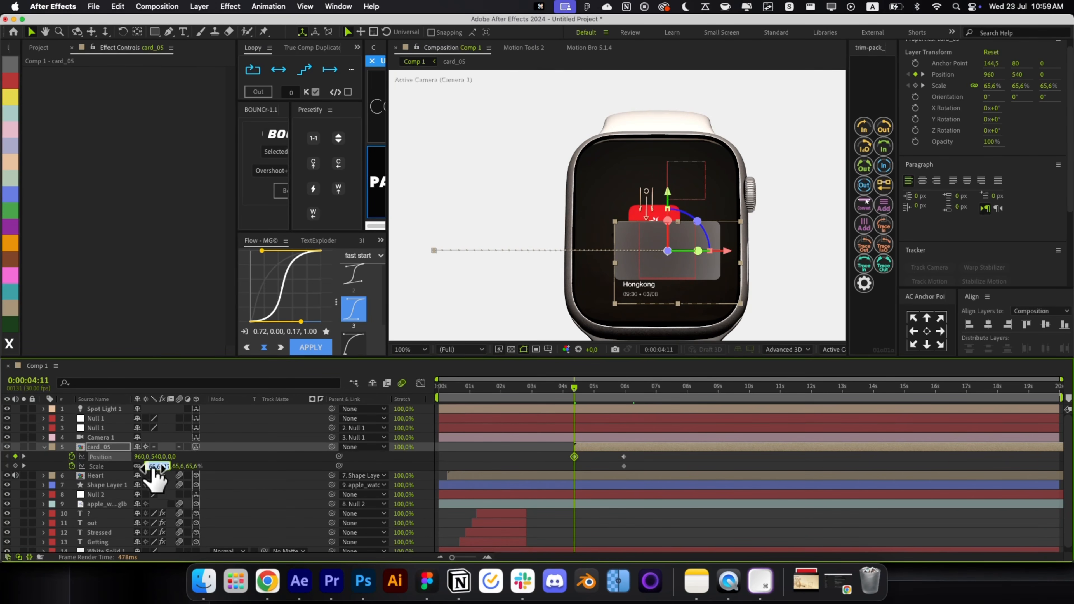
text(0)
click(589, 470)
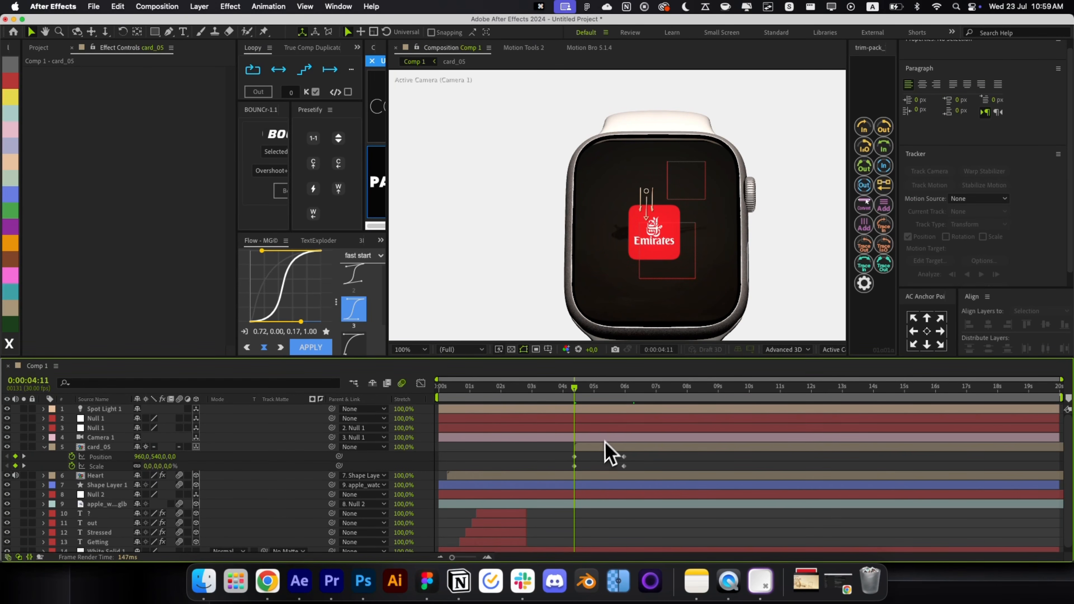
Step: Inspect the text, card_06 and card_05 layers inside the card_05 composition and return to Comp 1
double_click(606, 445)
drag(444, 391, 445, 401)
click(452, 447)
click(453, 456)
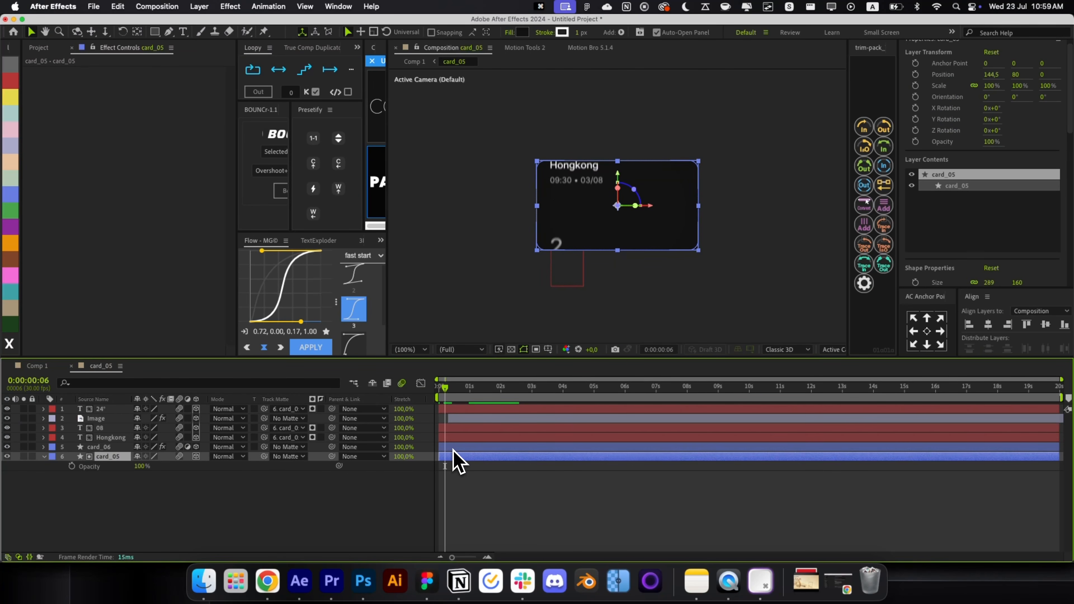
click(453, 449)
click(456, 437)
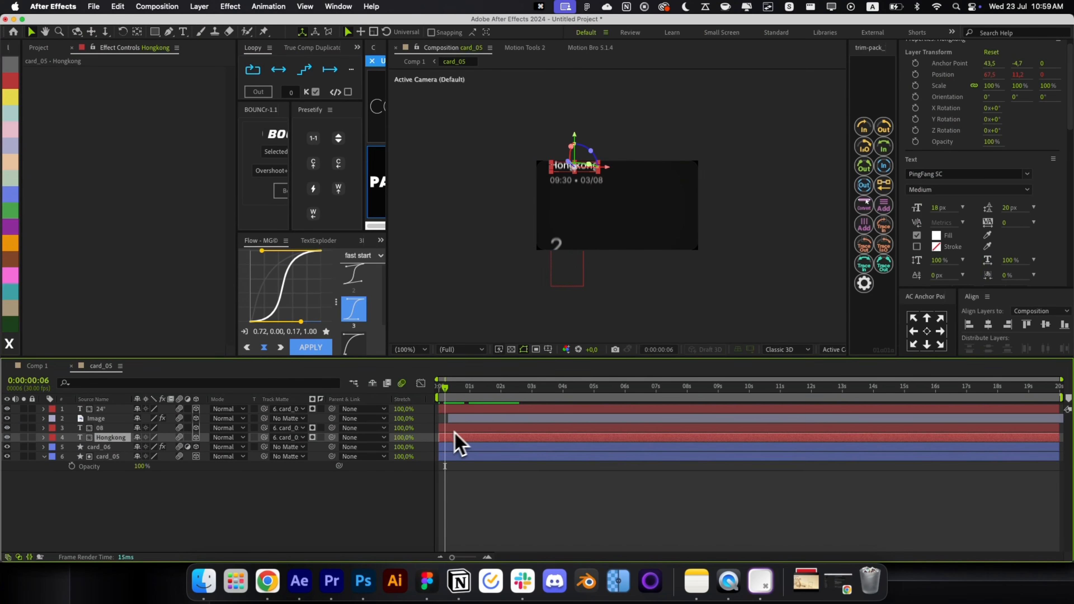
click(123, 448)
click(113, 457)
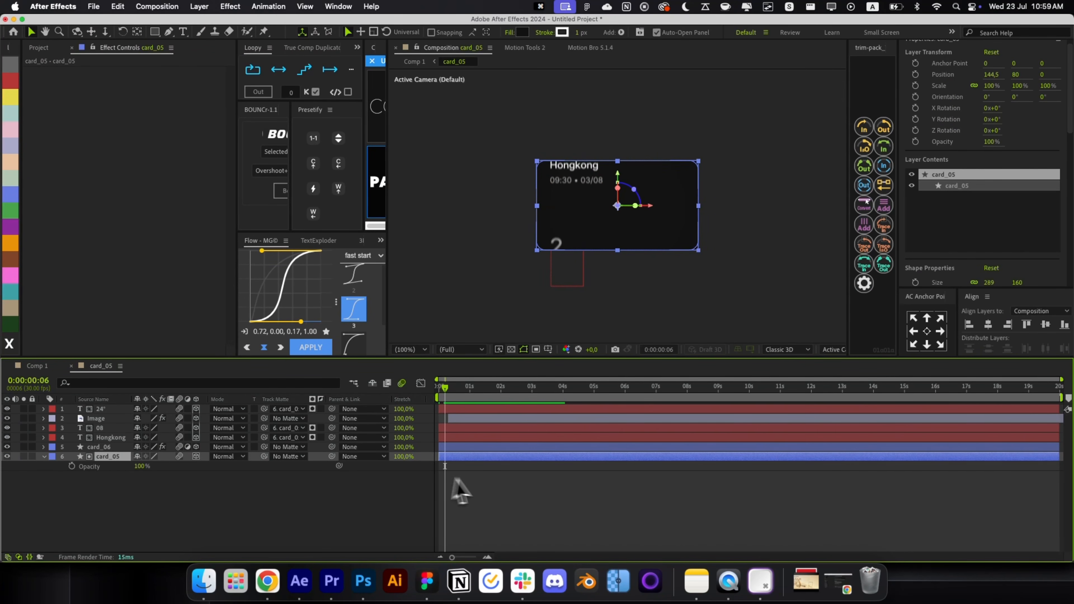
key(super+w)
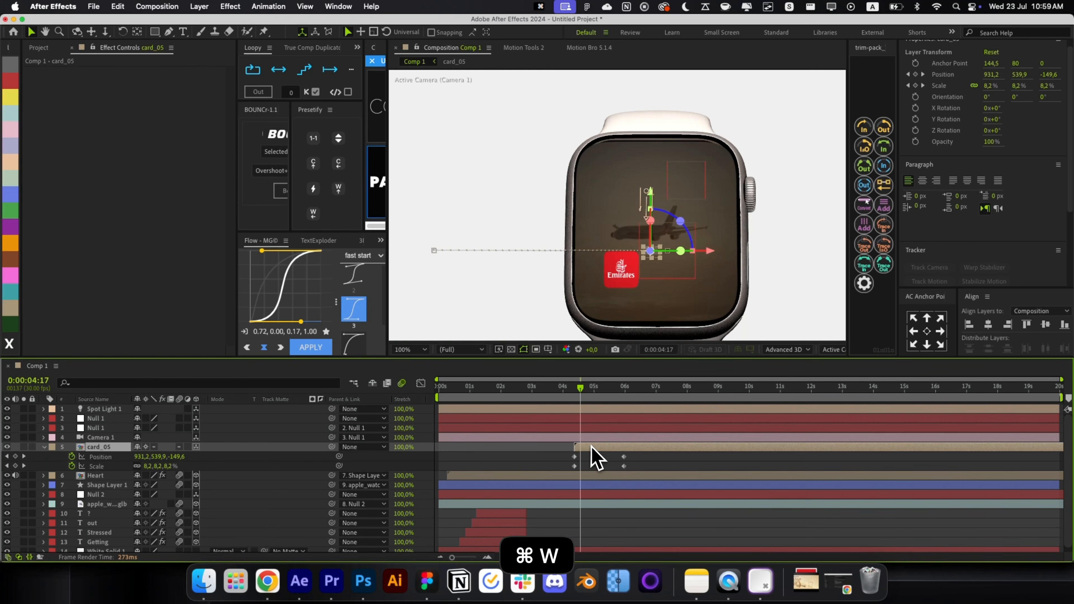
Step: Ease the card_05 layer's Position and Scale keyframes in Comp 1 with the Flow curve 0.10, 0.00, 0.00, 1.00
mouse_move(581, 388)
mouse_down()
mouse_move(585, 403)
mouse_move(604, 407)
mouse_move(589, 409)
mouse_move(593, 400)
mouse_up()
scroll(623, 281, up, 4)
click(583, 398)
key(alt+slash)
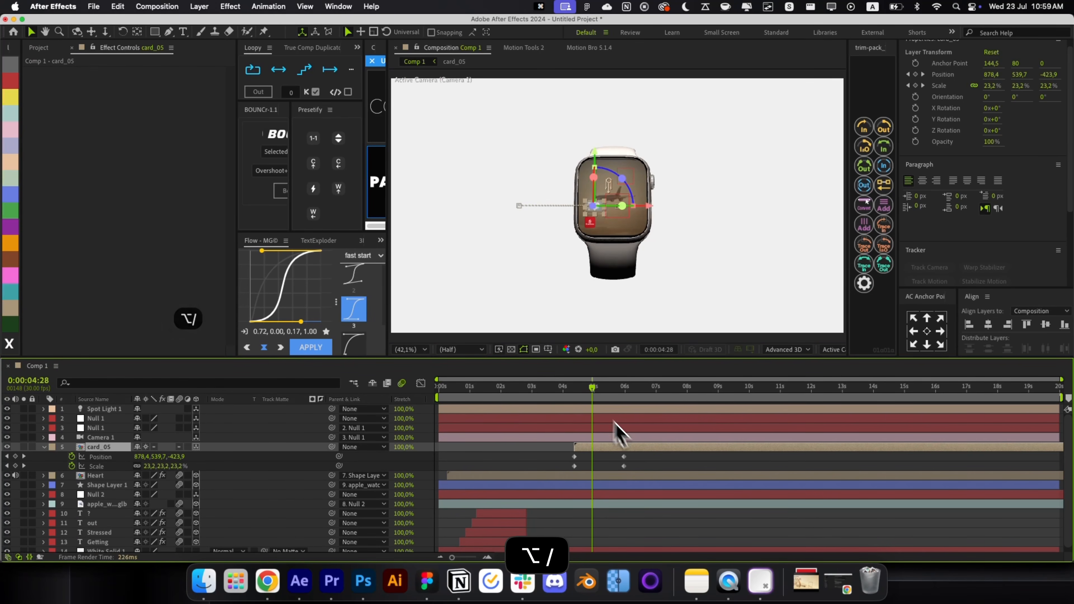
drag(649, 452, 582, 470)
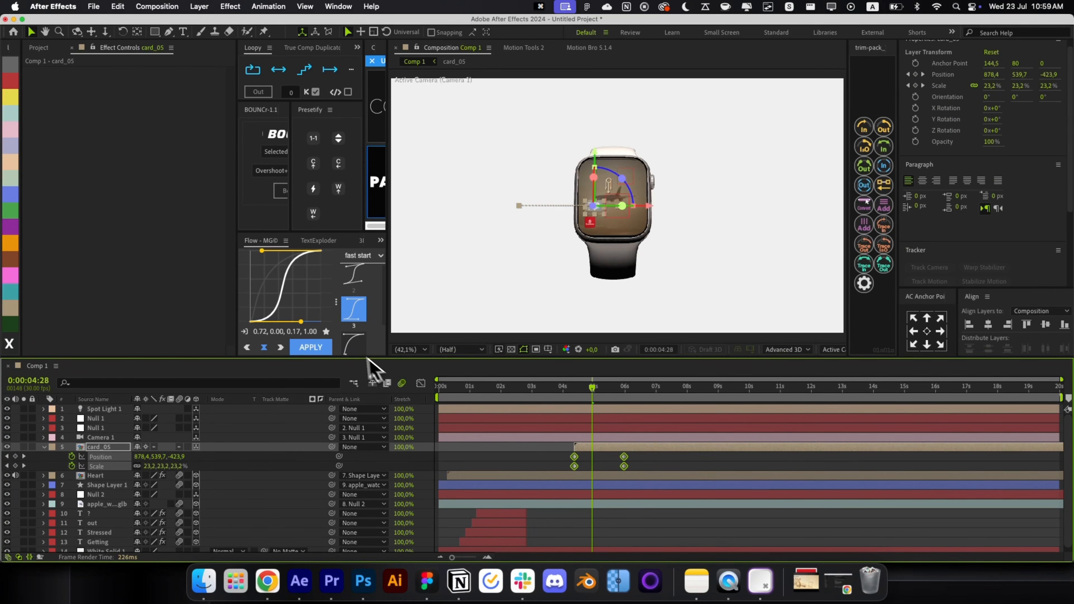
click(353, 342)
click(311, 347)
click(603, 464)
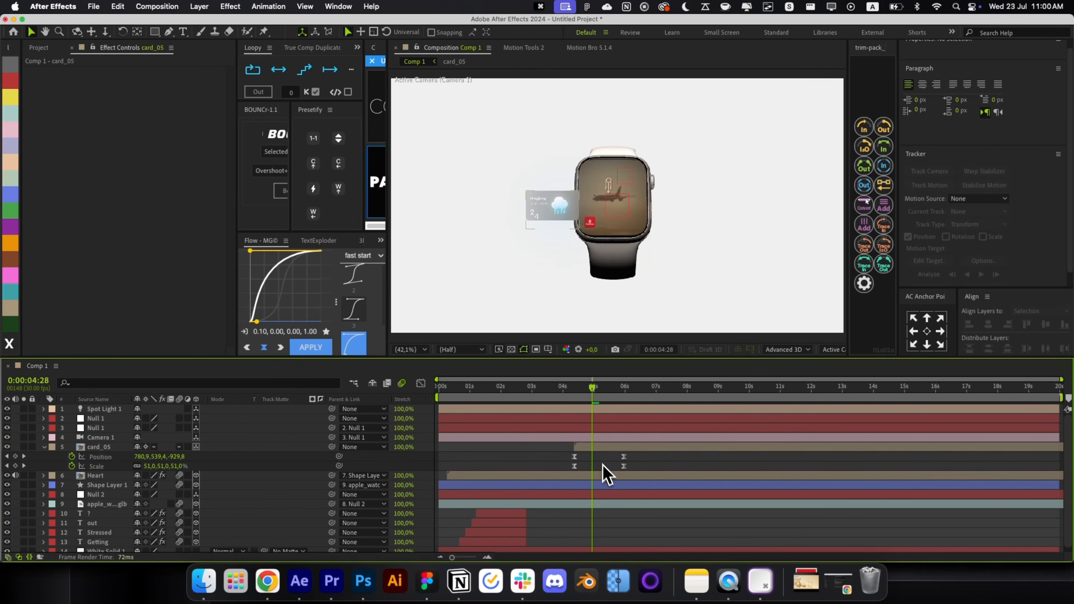
Step: Move card_05's ending Position and Scale keyframes later, to around 0:00:06:16
click(571, 400)
key(alt+slash)
key(alt+slash)
key(shift+super+Right)
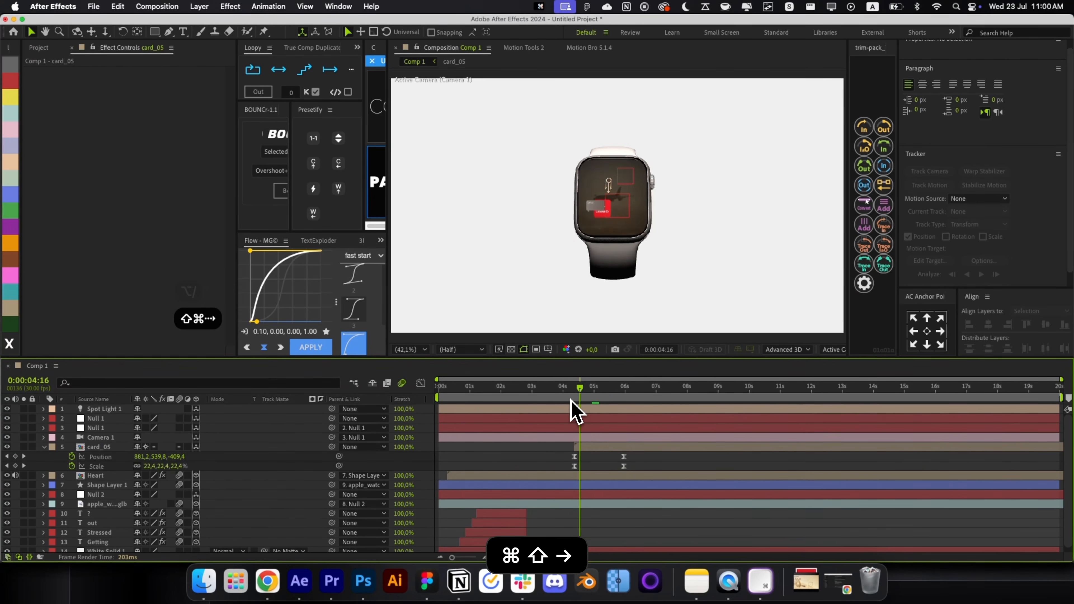
key(shift+super+Right)
key(shift+super+Right)
key(shift+super+Right)
key(shift+super+Right)
key(shift+super+Right)
key(shift+super+Right)
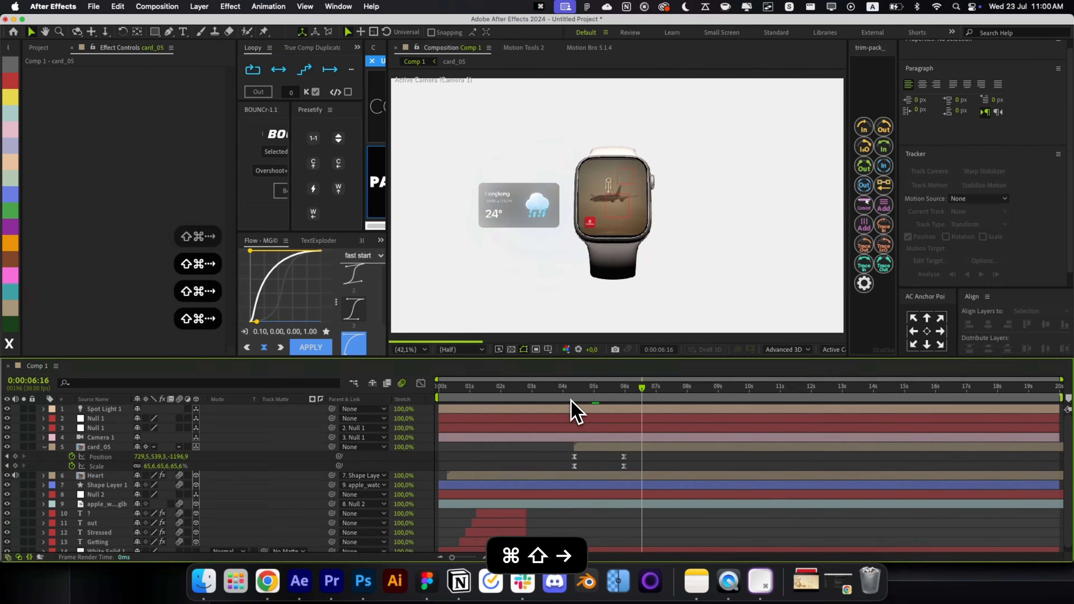
drag(612, 440, 643, 466)
click(653, 461)
click(642, 457)
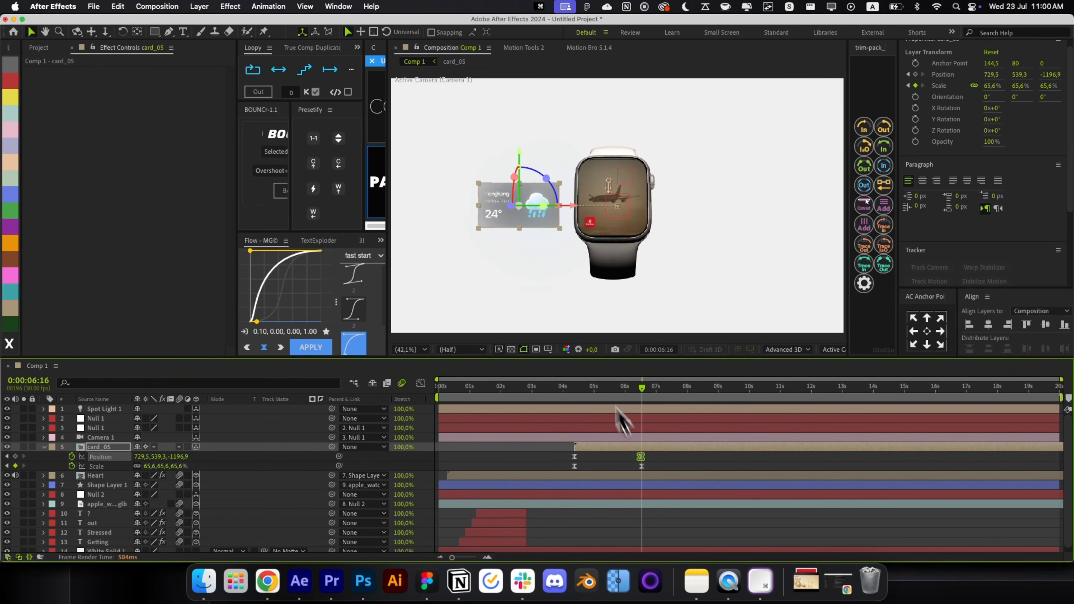
Step: Try a 67.4% end scale on card_05, undo it and line up the end Scale keyframe with the Position one
click(484, 220)
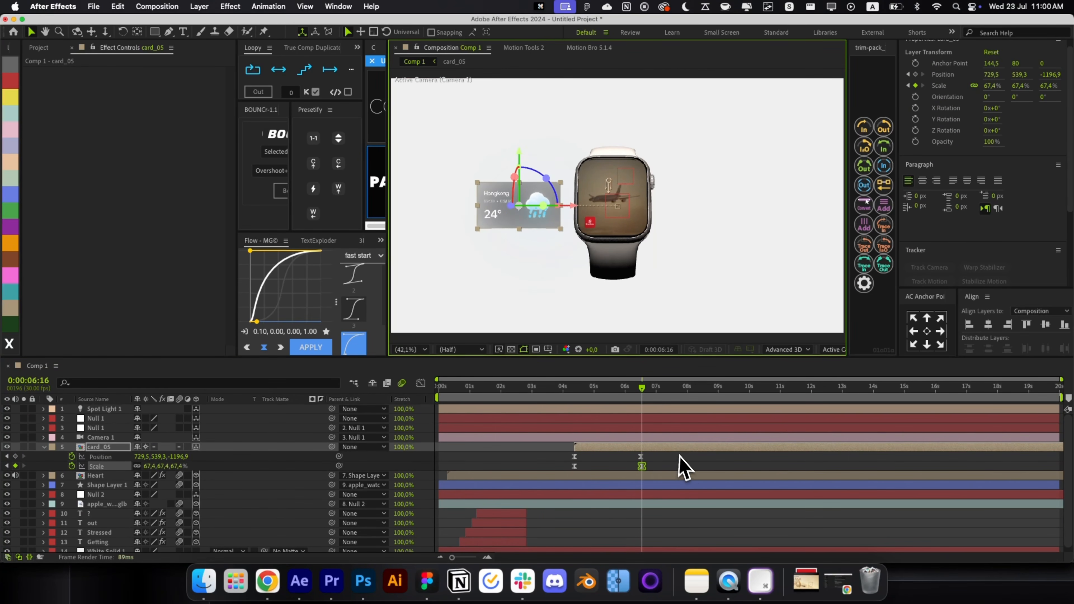
key(super+z)
drag(642, 467, 639, 469)
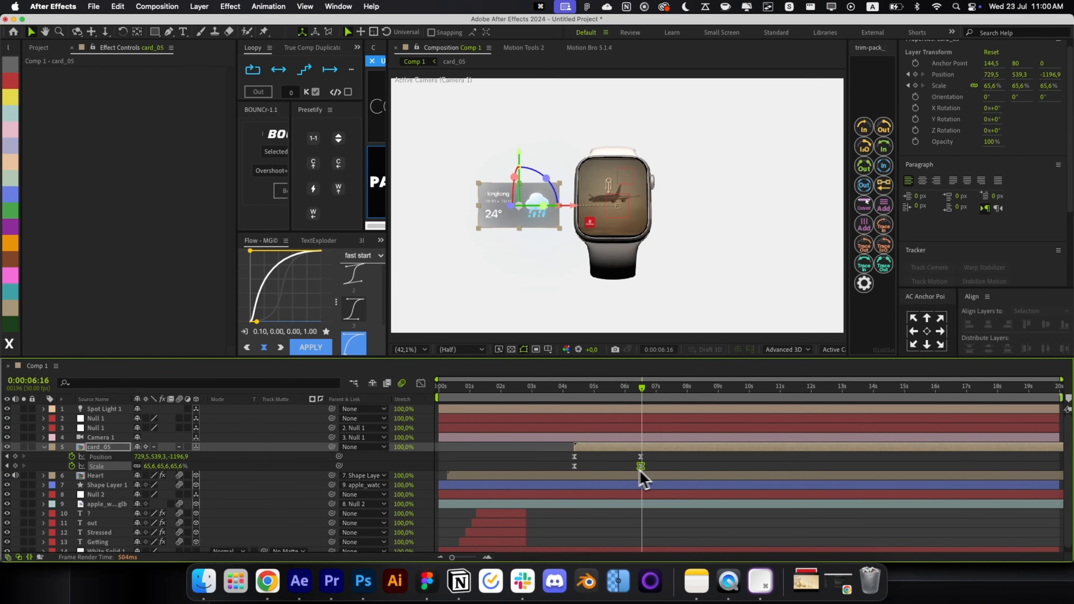
click(662, 465)
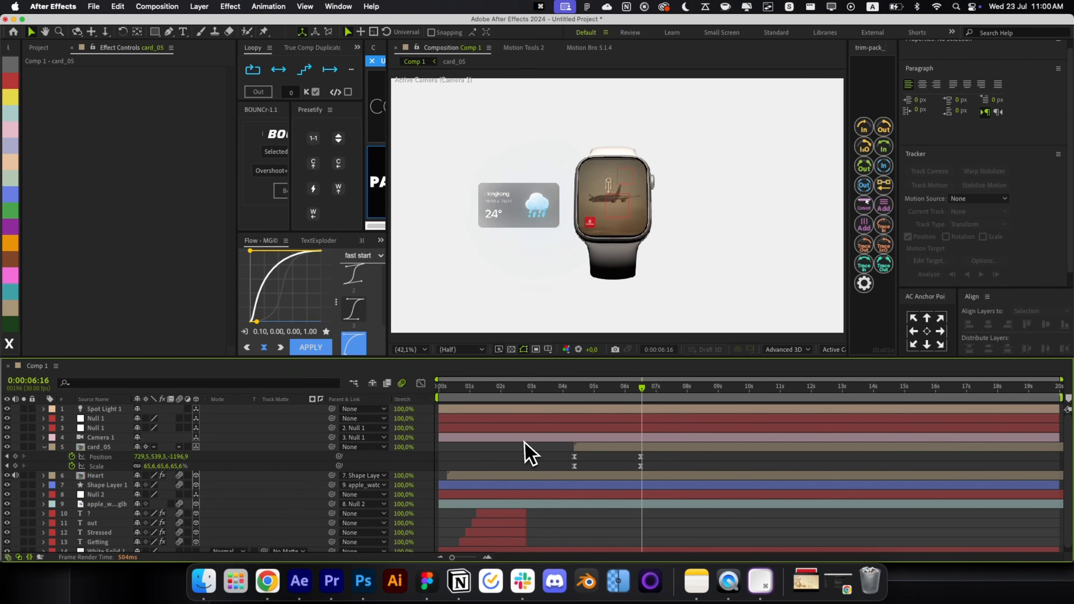
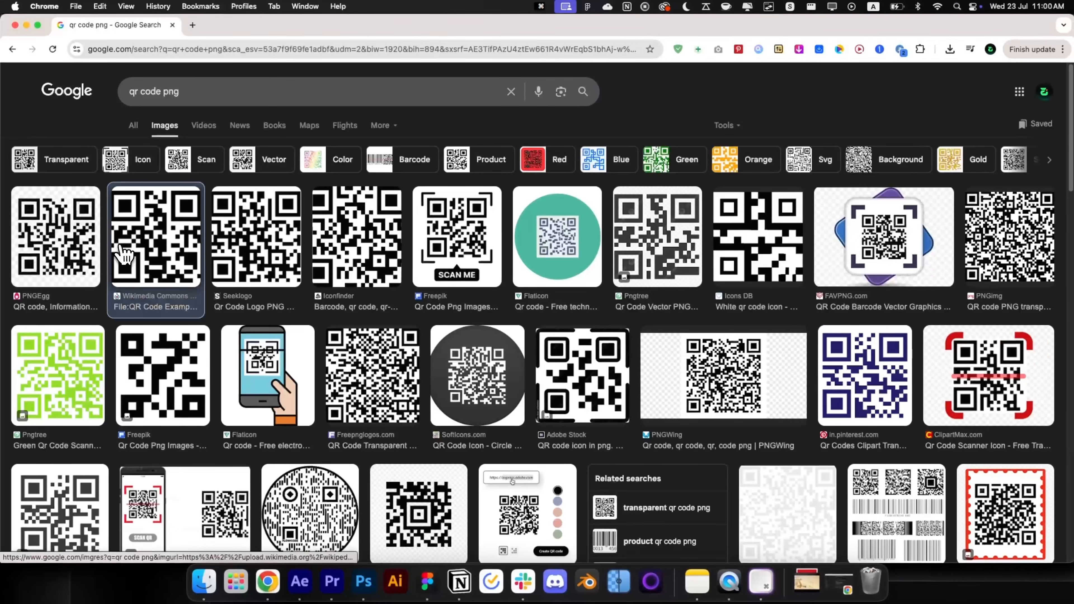
Step: Preview the Wikimedia Commons QR code image in the Google results and return to After Effects
click(166, 294)
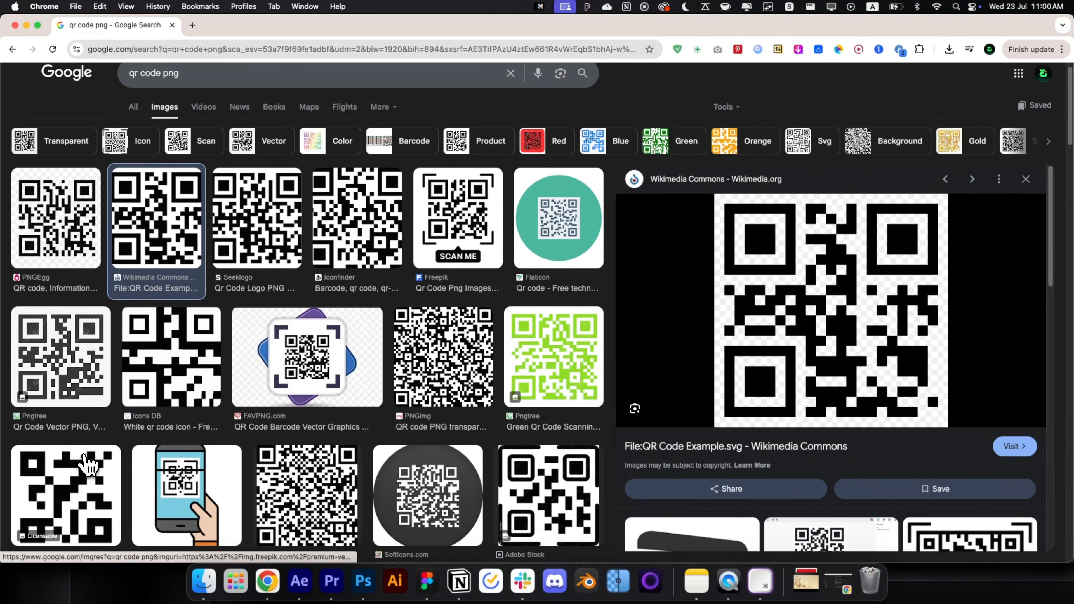
click(301, 582)
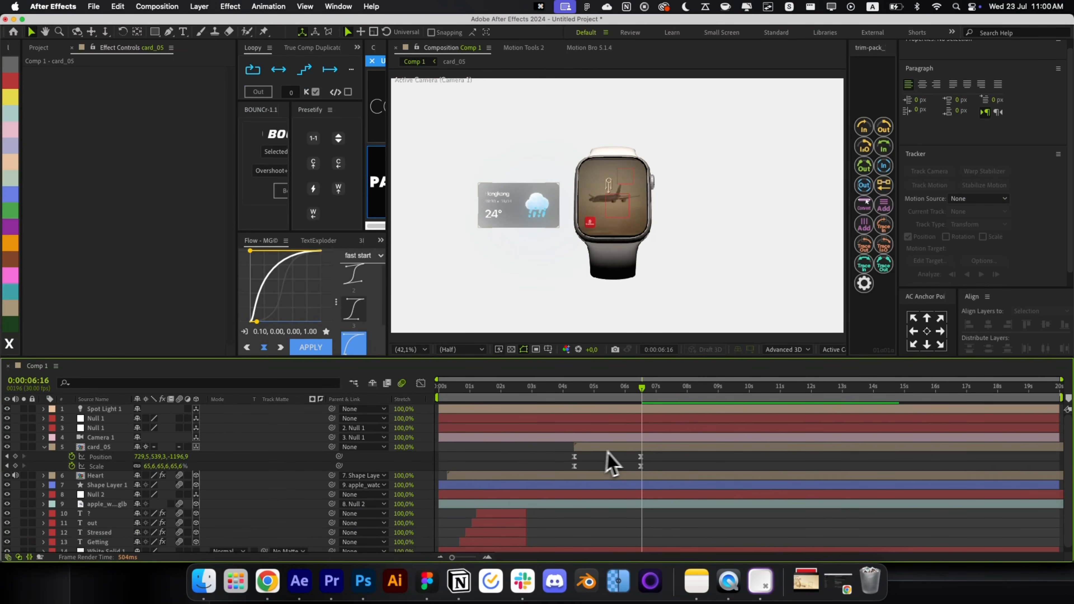
Step: Duplicate the card_05 composition into two independent copies with True Comp Duplicator
click(311, 49)
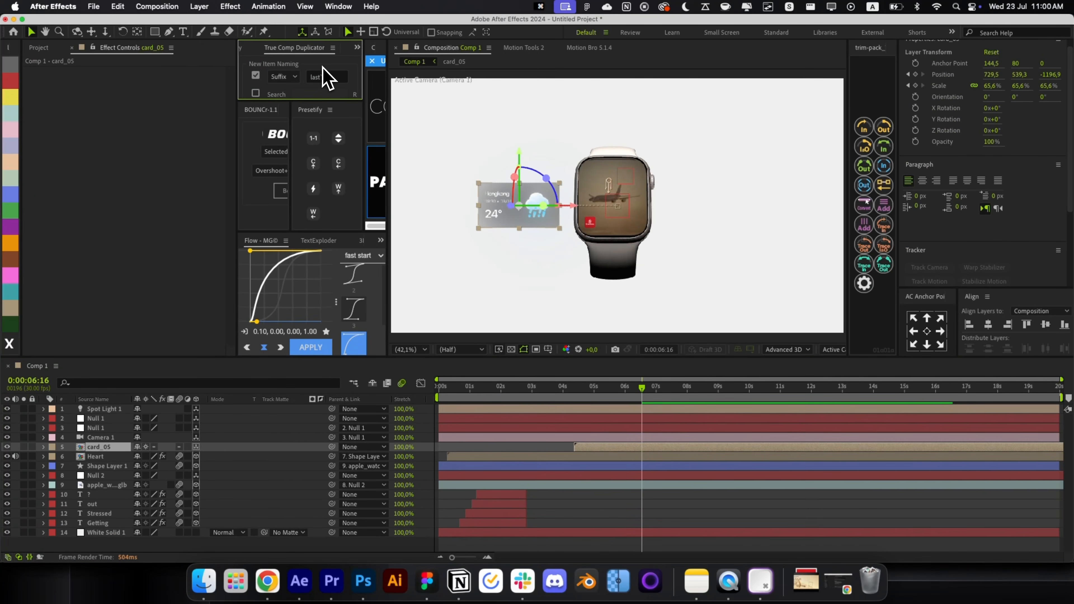
key(grave)
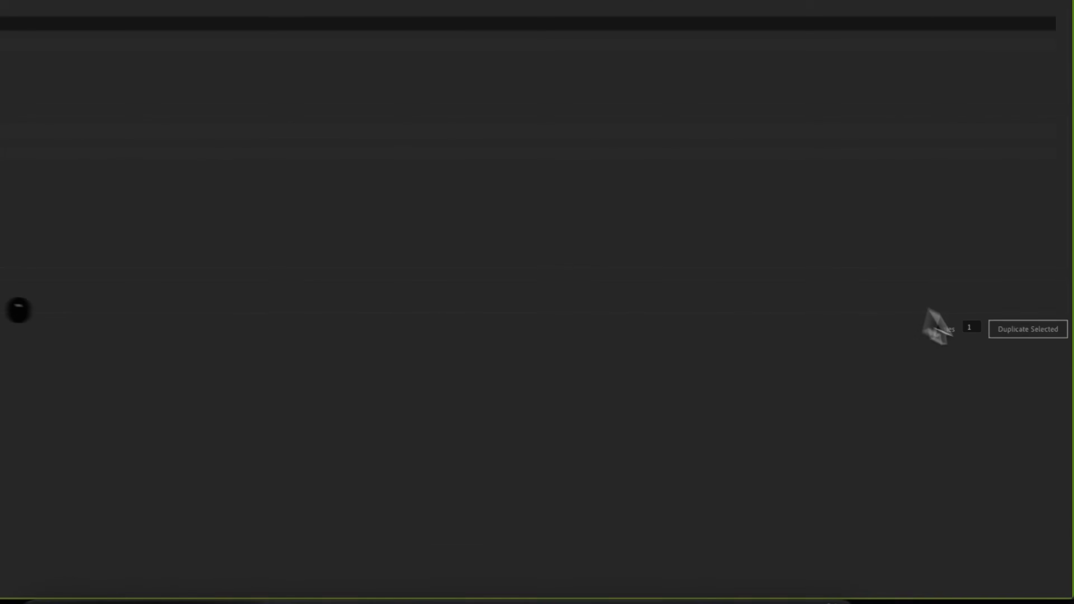
double_click(987, 334)
text(2)
click(1004, 332)
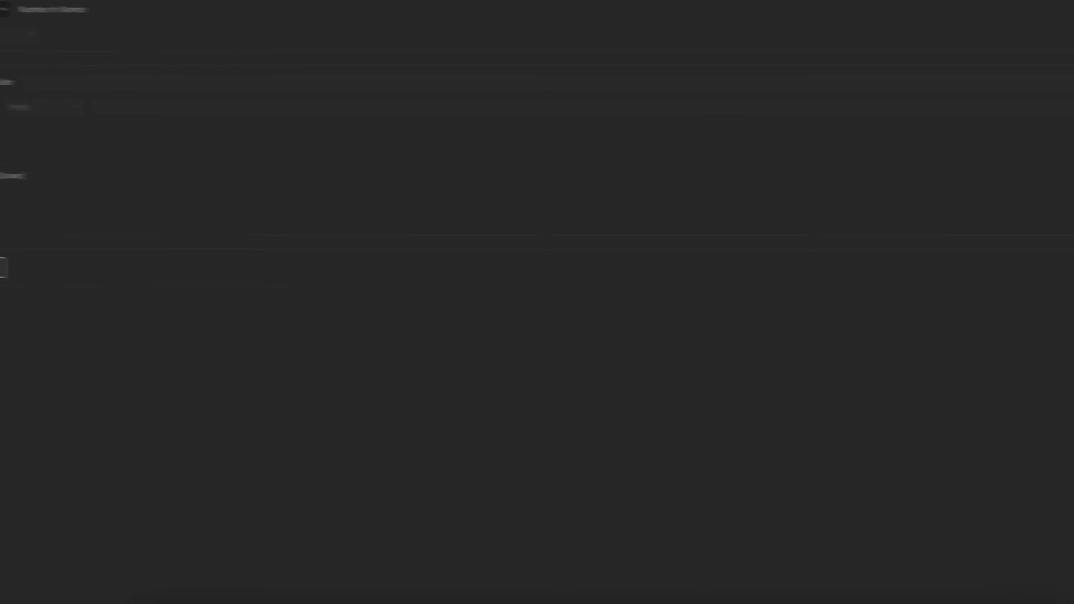
click(690, 307)
key(grave)
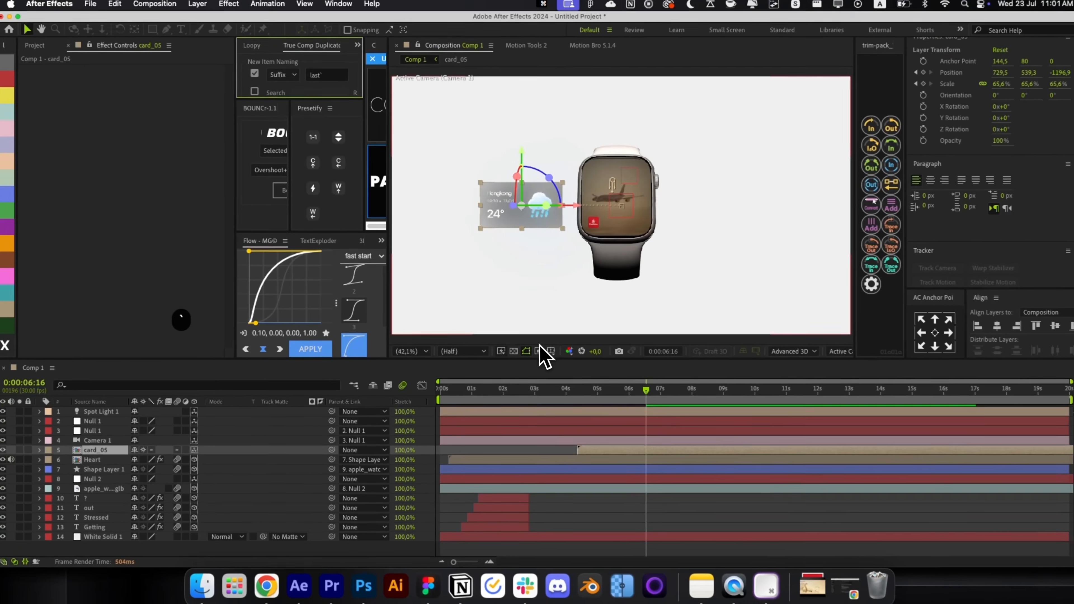
Step: Add the card_06last` and card_07last` compositions to Comp 1 directly above card_05, starting where that layer starts
click(45, 48)
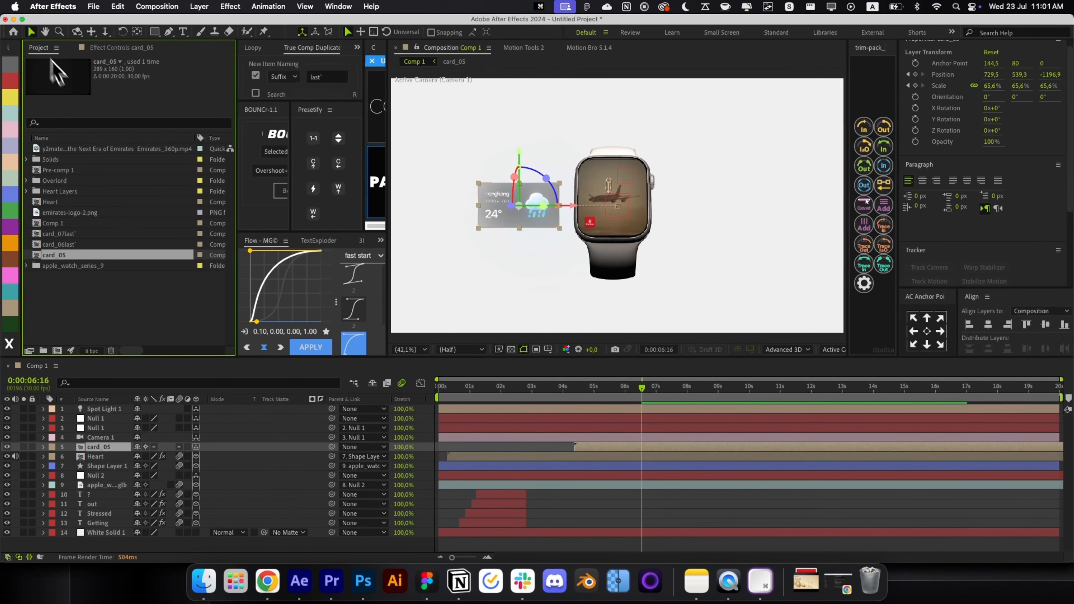
click(91, 244)
shift+click(87, 234)
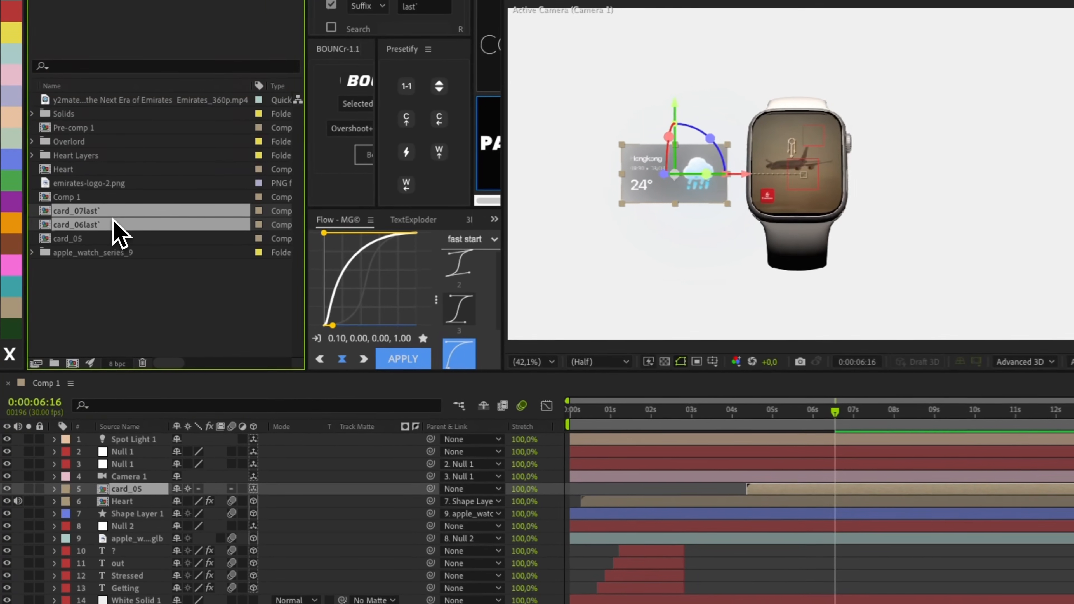
drag(80, 245, 520, 399)
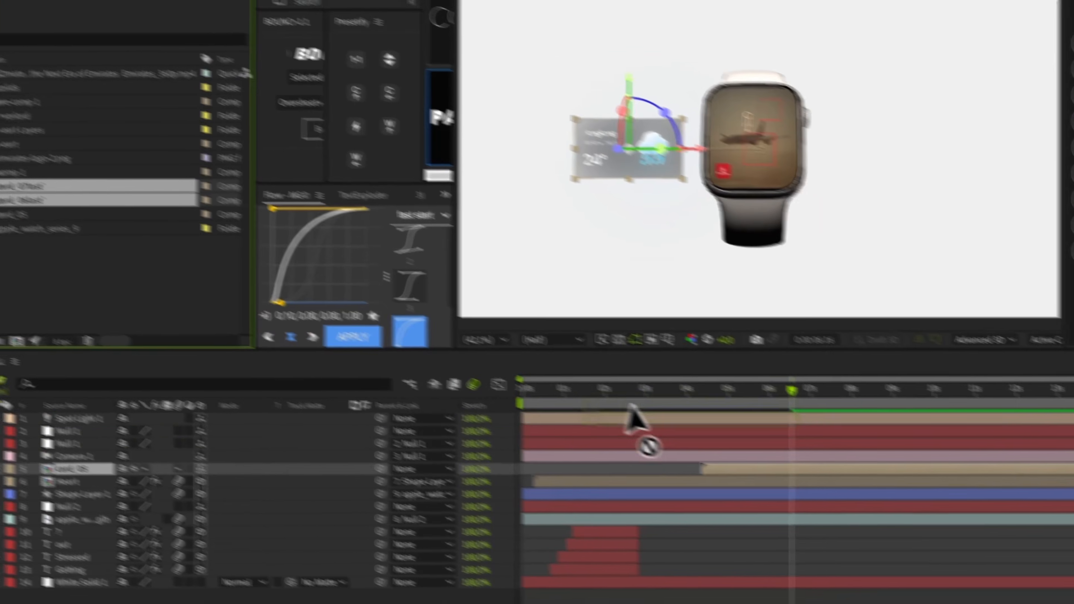
drag(635, 419, 719, 481)
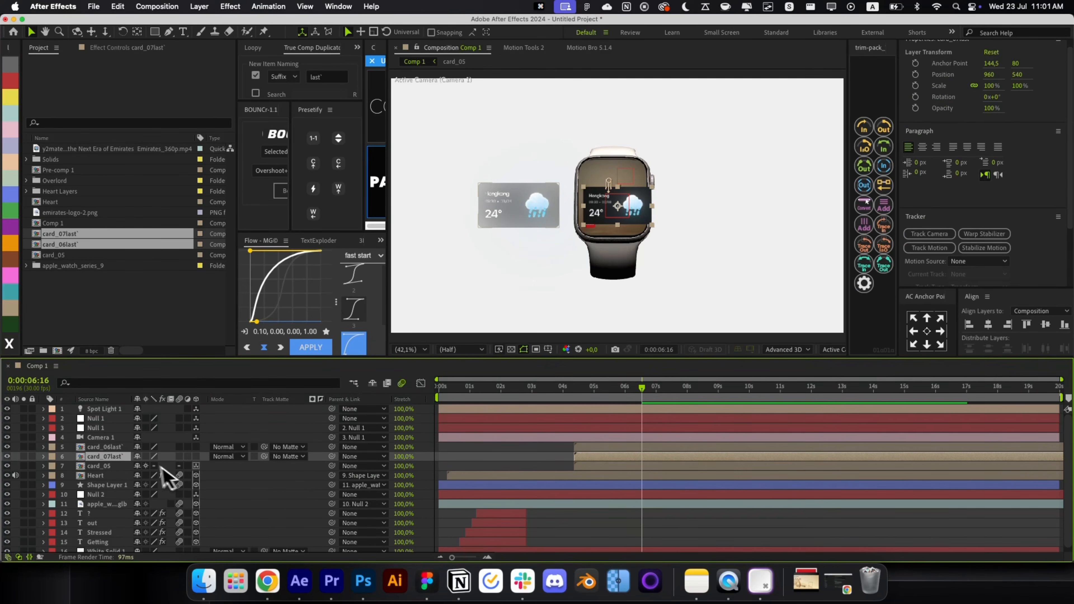
Step: Try copying card_05's Position and Scale keyframes onto card_06last` and card_07last` at 0:00:04:11
click(101, 466)
key(u)
key(super+c)
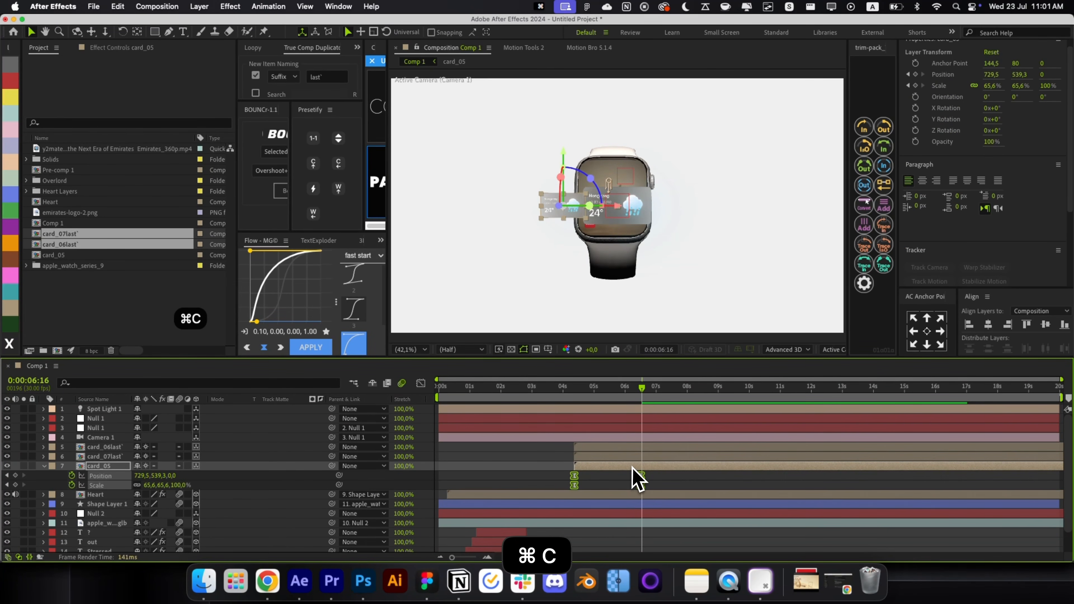
key(i)
click(625, 460)
key(super+v)
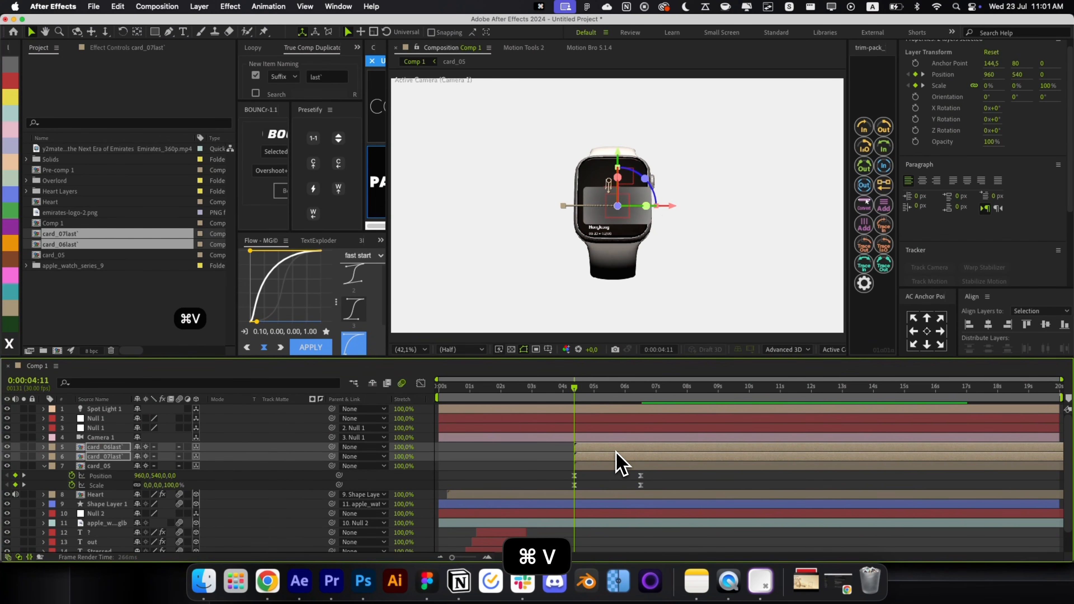
key(i)
key(u)
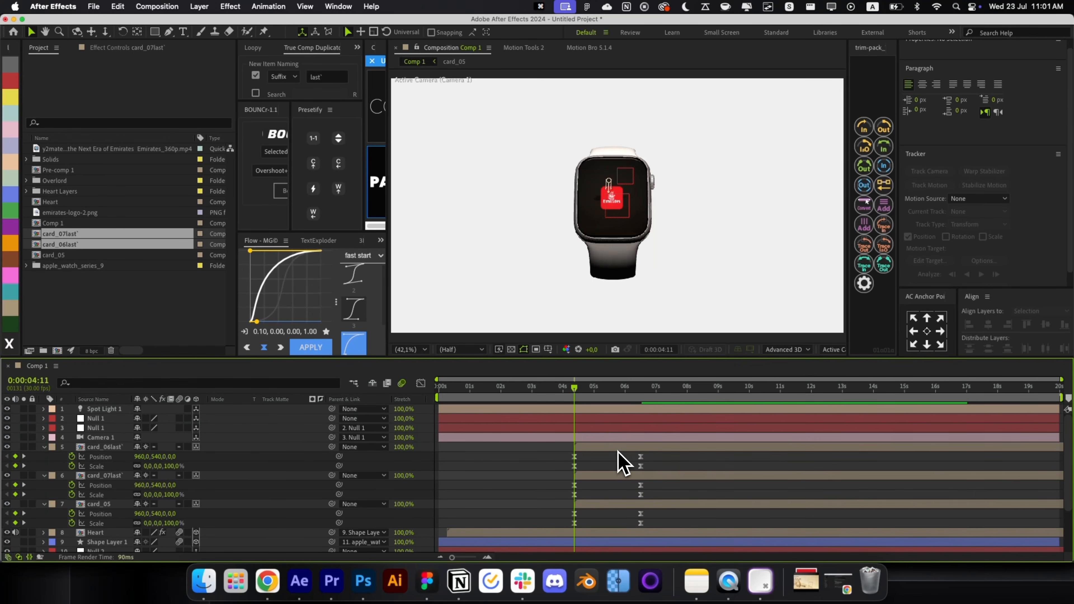
Step: Check card_06last` at its end keyframes and undo the keyframes pasted onto the two card copies
click(618, 449)
key(k)
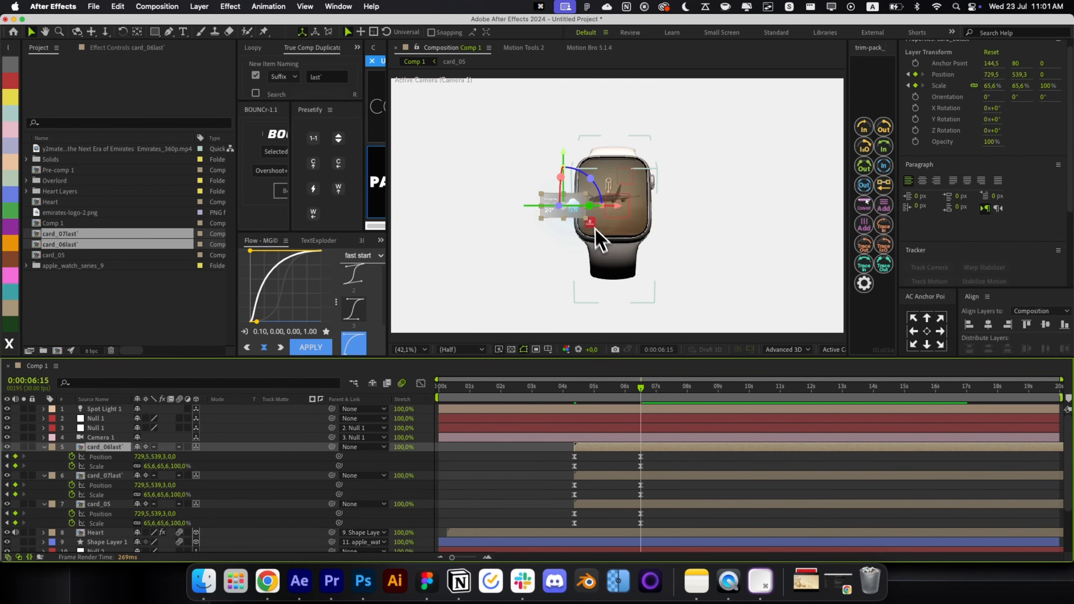
click(674, 466)
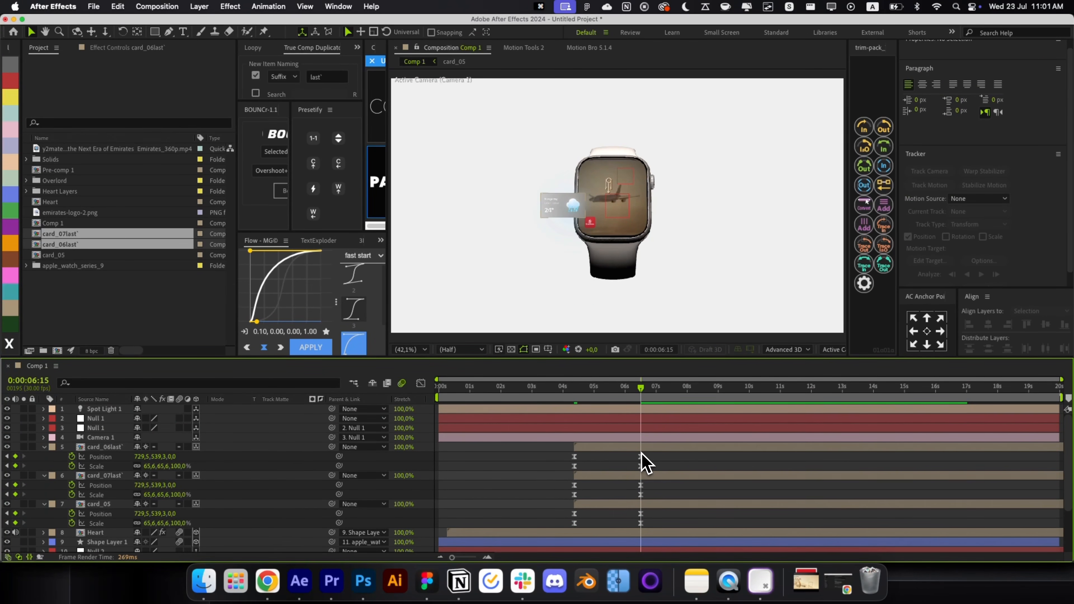
key(super+z)
key(super+z)
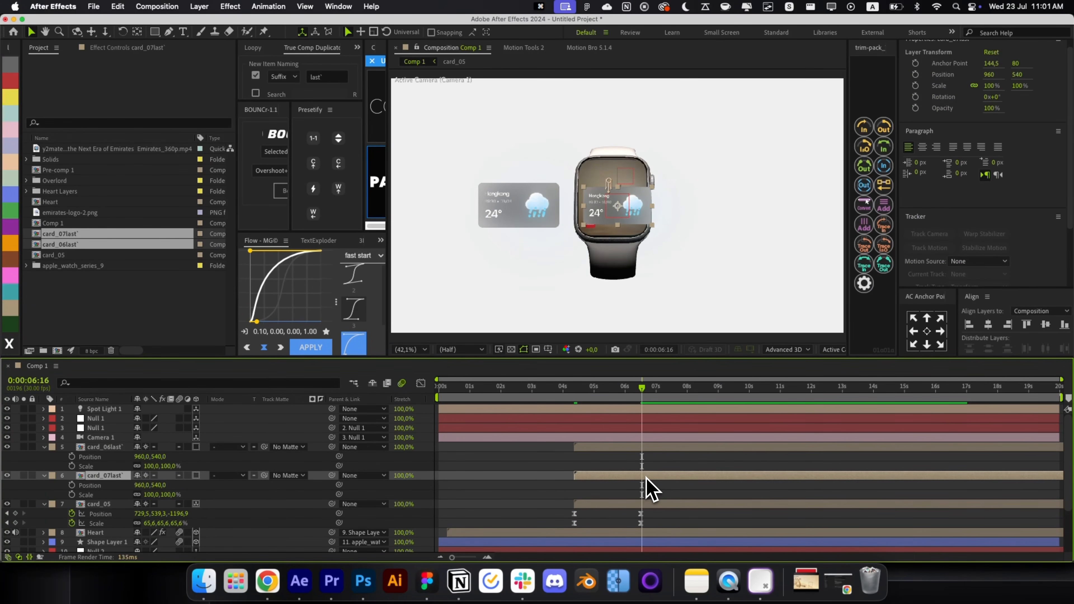
Step: Paste the card_05 Position and Scale keyframes again onto both card copies, starting at 0:00:04:11
shift+click(637, 451)
key(i)
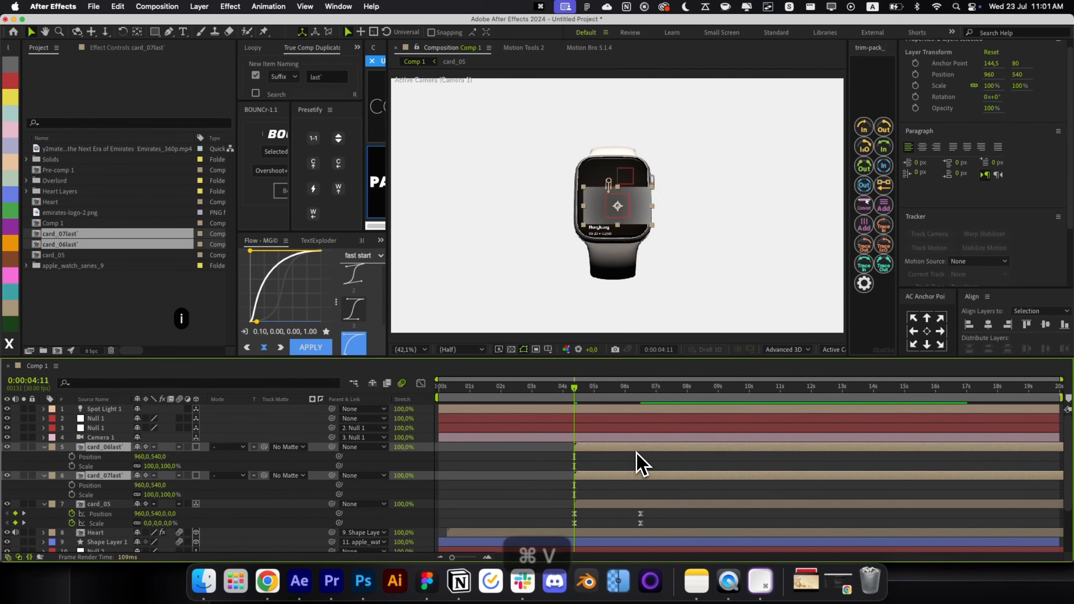
key(cmd+v)
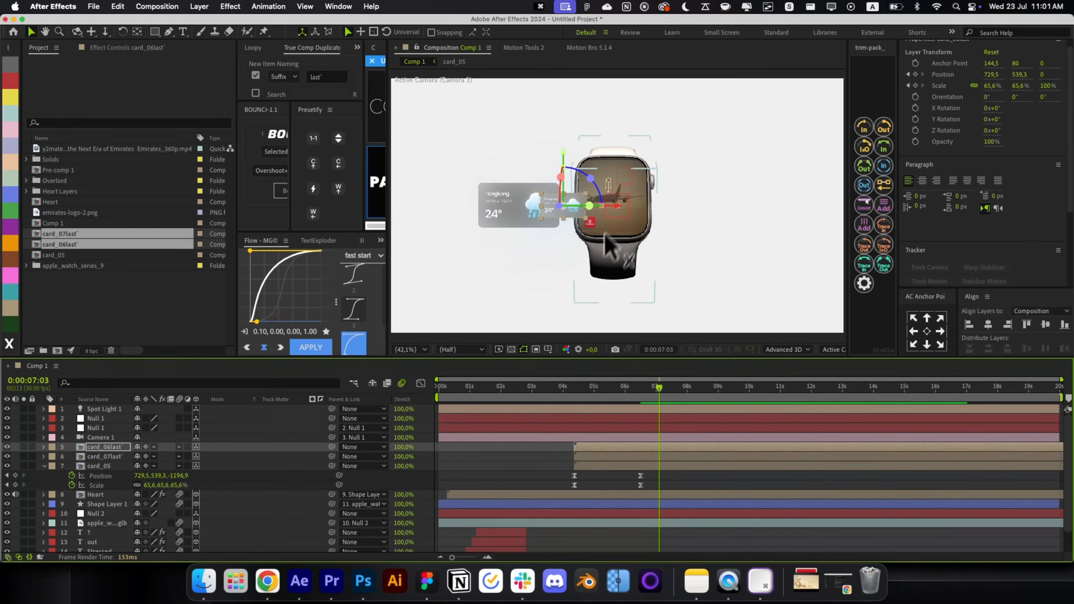
key(cmd+z)
Step: At the 0:00:06:15 keyframes, move card_06last` below the watch to about 1043, 799 and enlarge it to about 101.7%
key(u)
key(j)
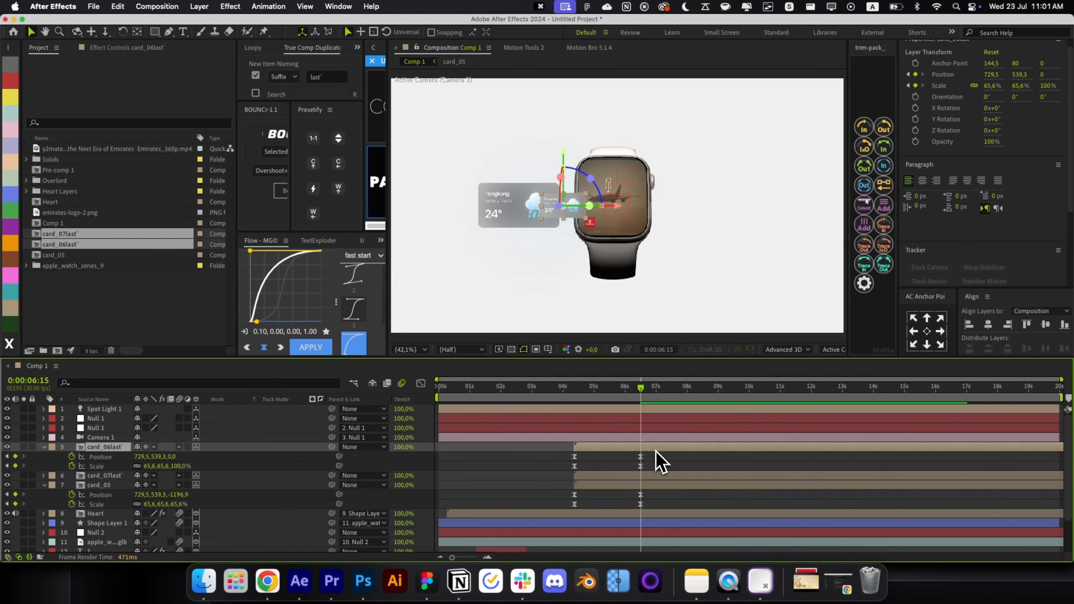
drag(567, 181, 601, 266)
Step: At 0:00:06:15, move card_07last` to the upper right of the watch and enlarge it to about the size of card_05
click(567, 203)
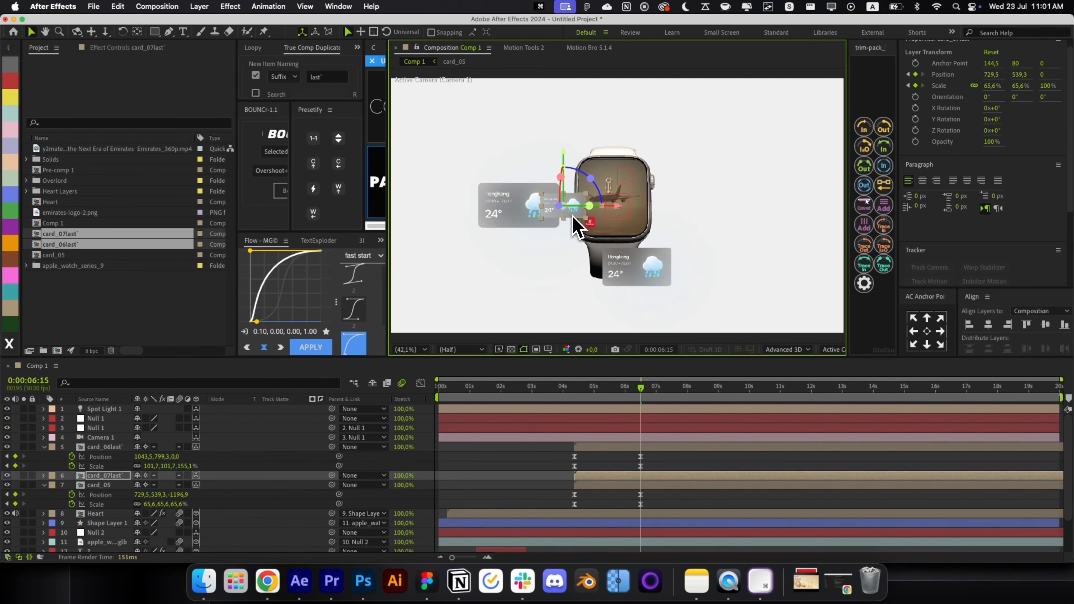
drag(574, 215, 701, 177)
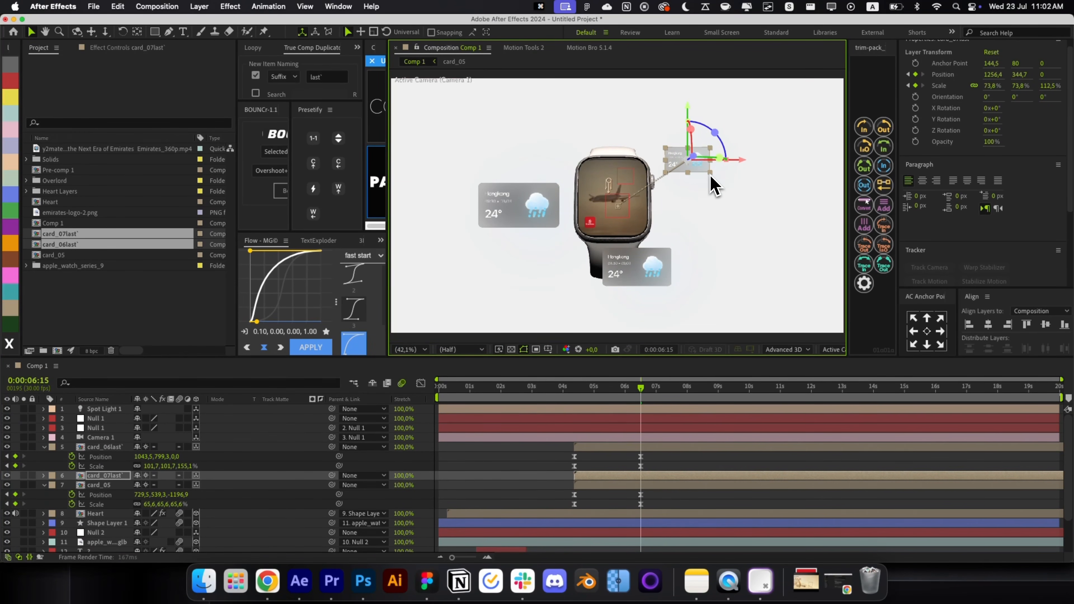
click(662, 282)
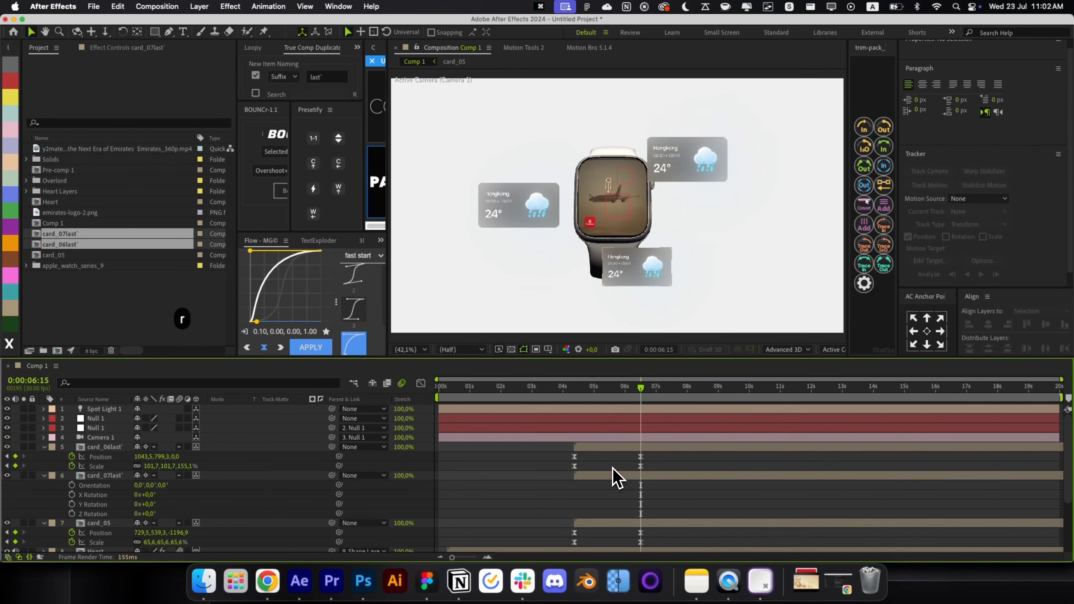
Step: Open the card_06last` composition and resize it to 250 by 250 px
double_click(625, 281)
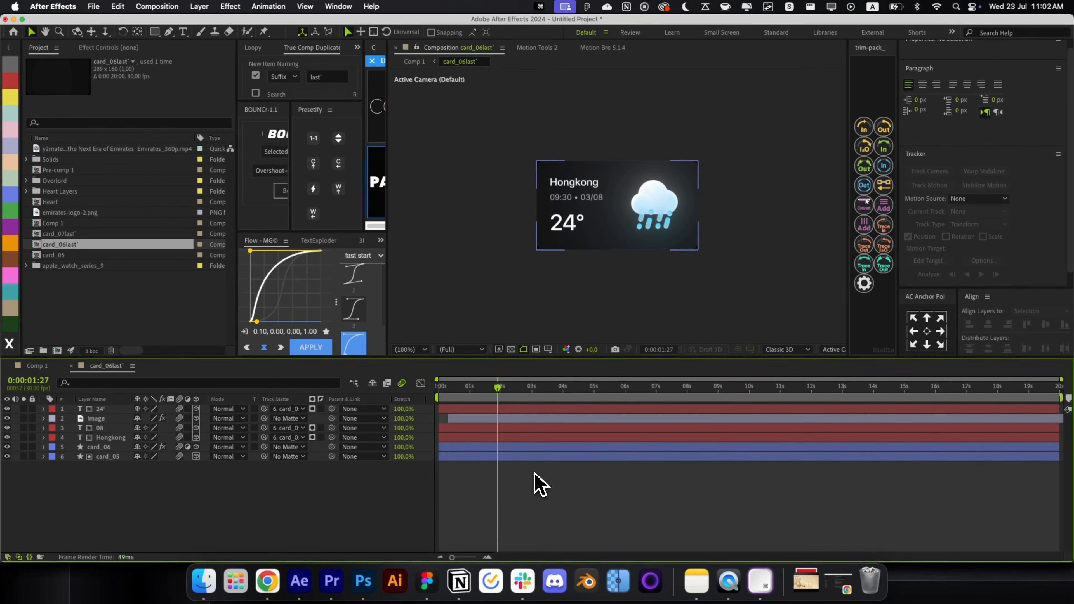
key(super+k)
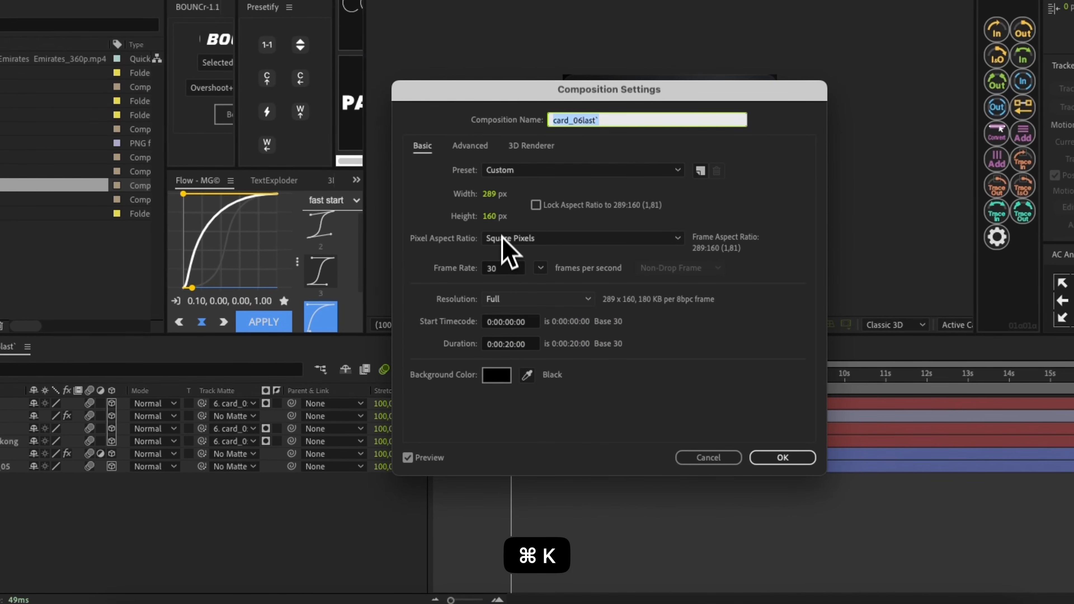
click(491, 194)
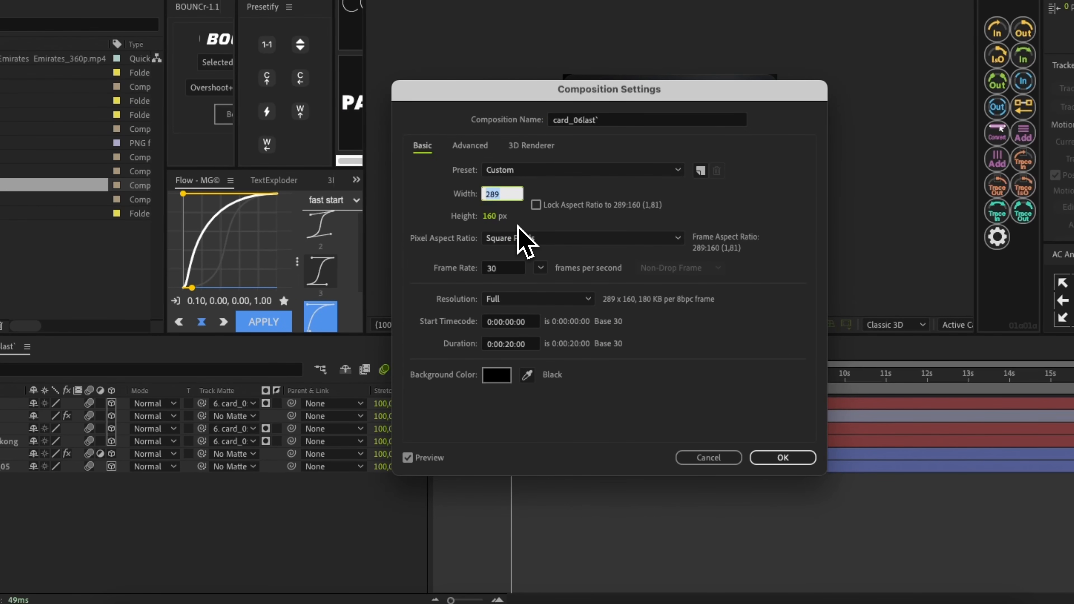
text(250)
key(Tab)
text(250)
key(Return)
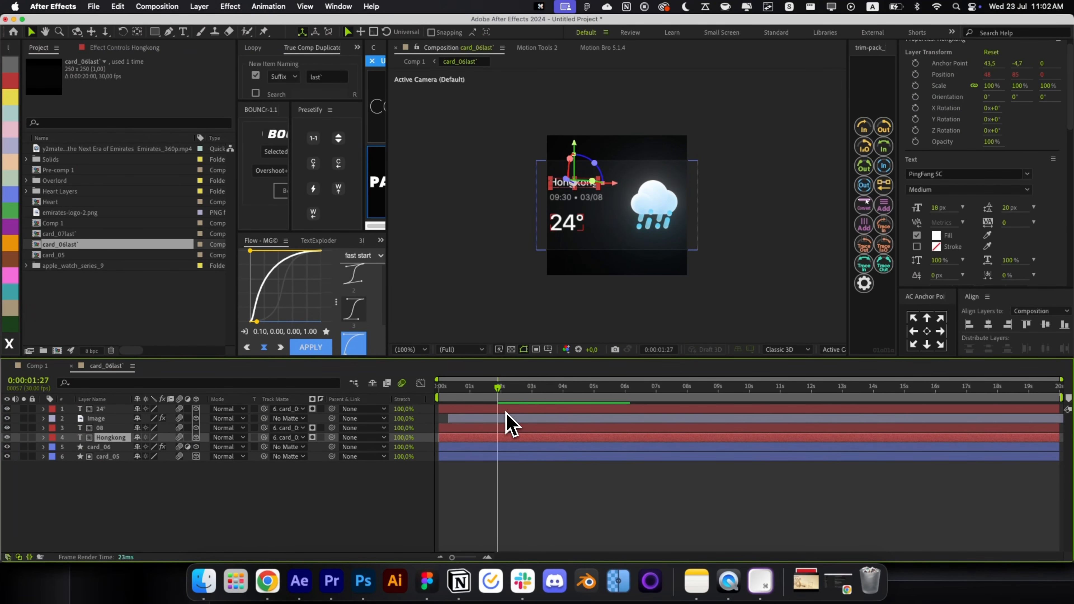
key(super+Home)
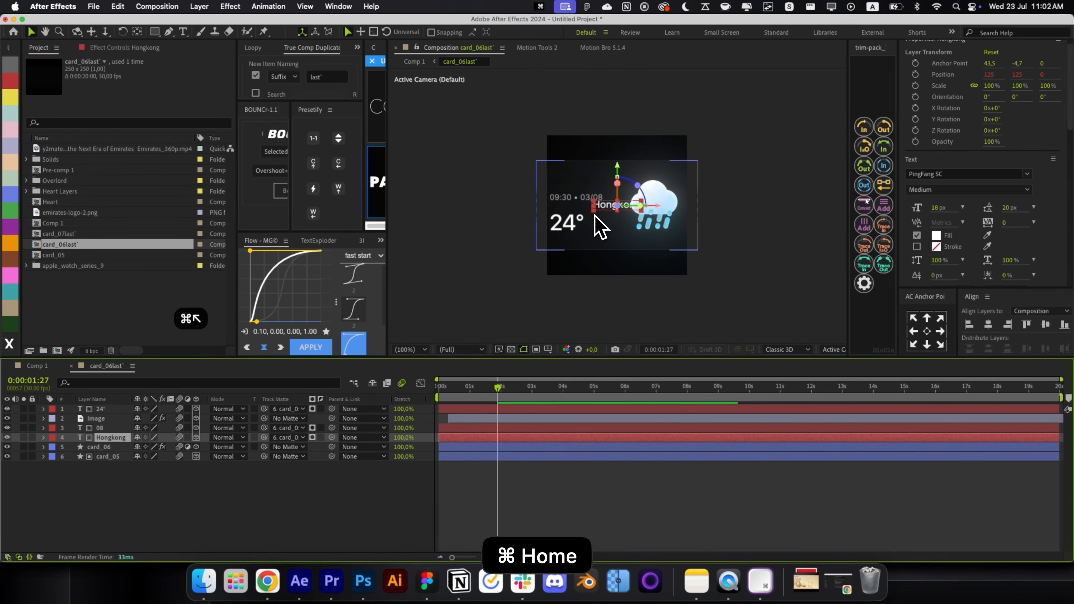
key(super+z)
scroll(577, 210, up, 1)
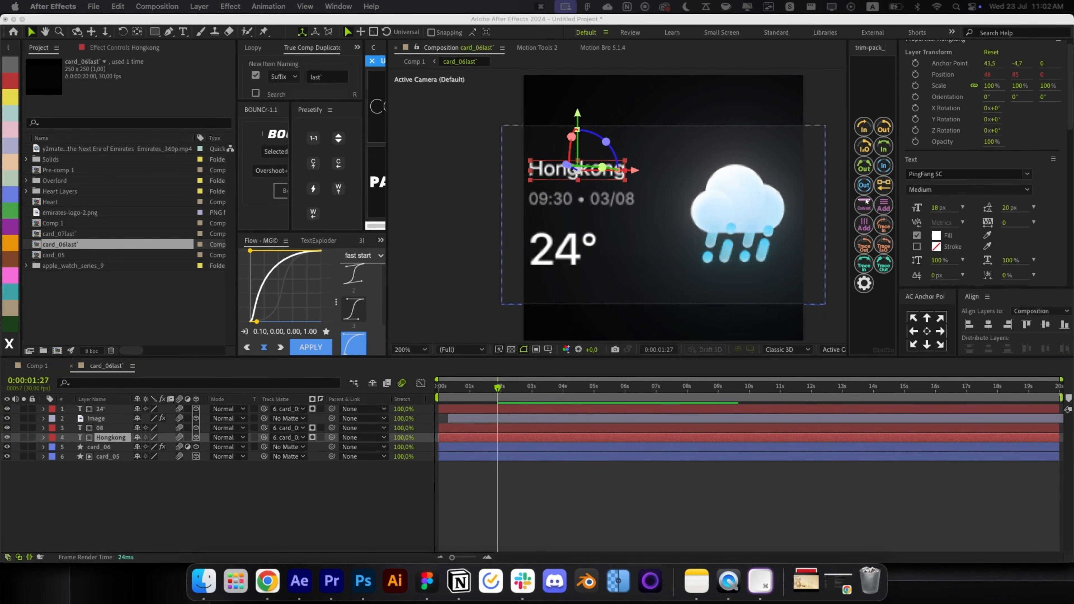
key(super+equal)
key(super+equal)
key(super+minus)
key(super+minus)
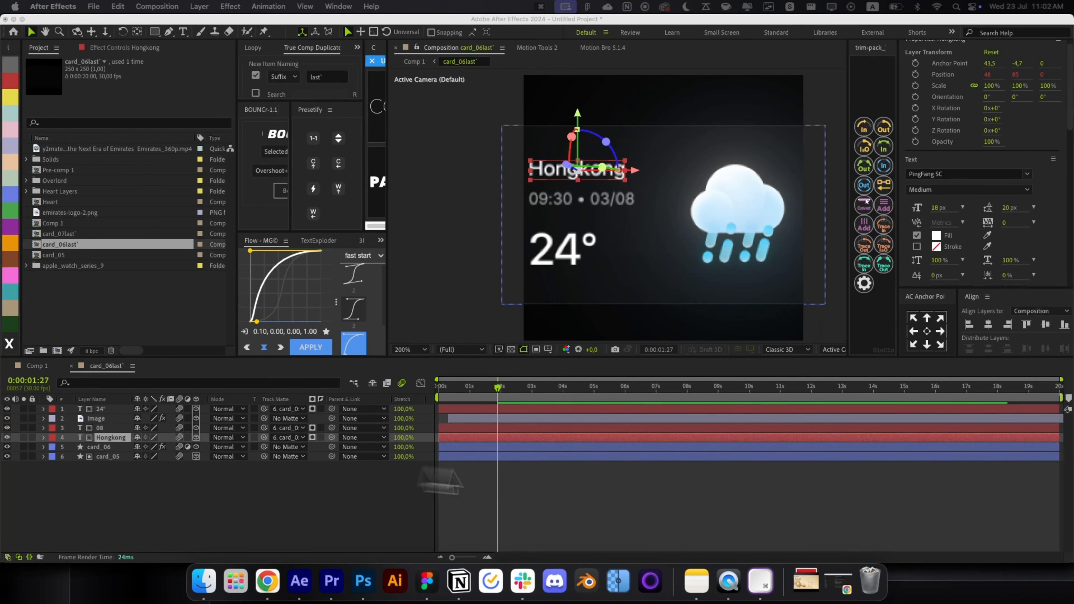
Step: Scale the card_06 shape to about 85.3% by 154.1% so it fills the square composition, and set its corner roundness to 0
click(679, 494)
click(638, 249)
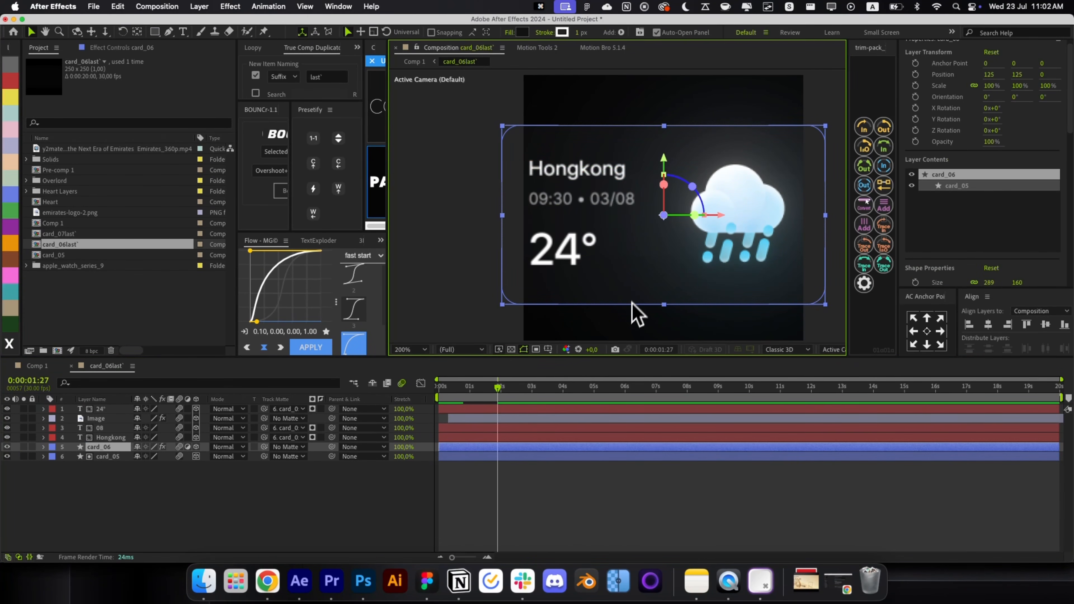
key(alt+slash)
key(s)
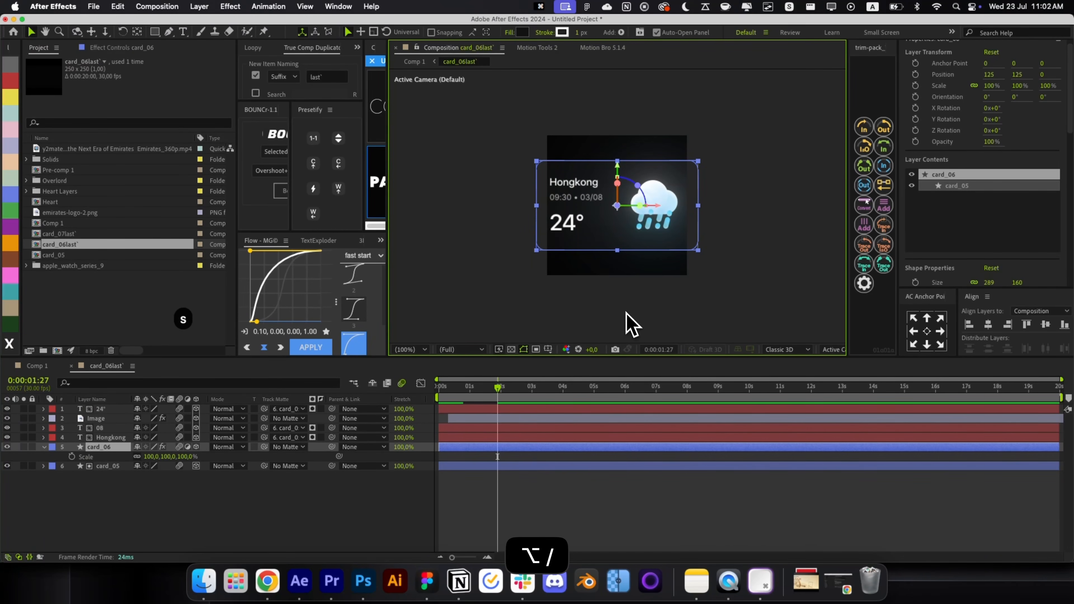
key(s)
key(alt+shift+super+g)
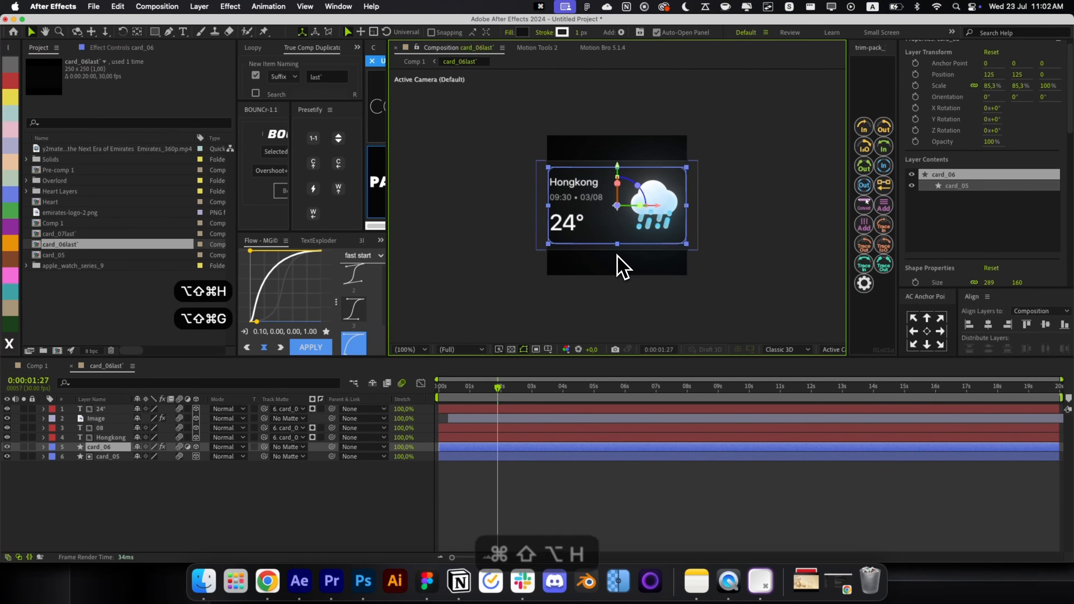
key(super+z)
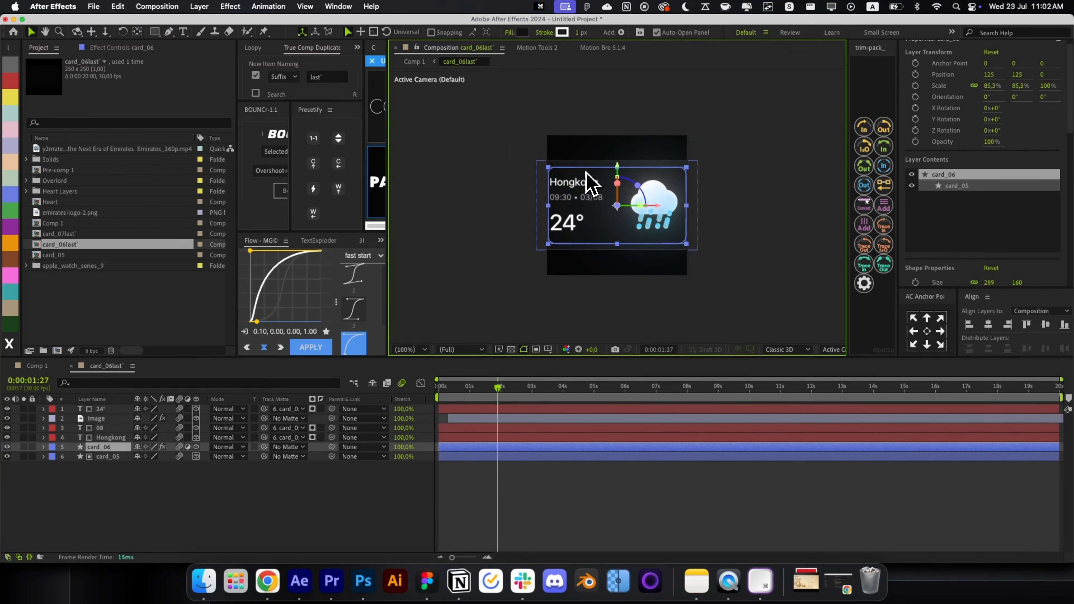
scroll(605, 163, up, 2)
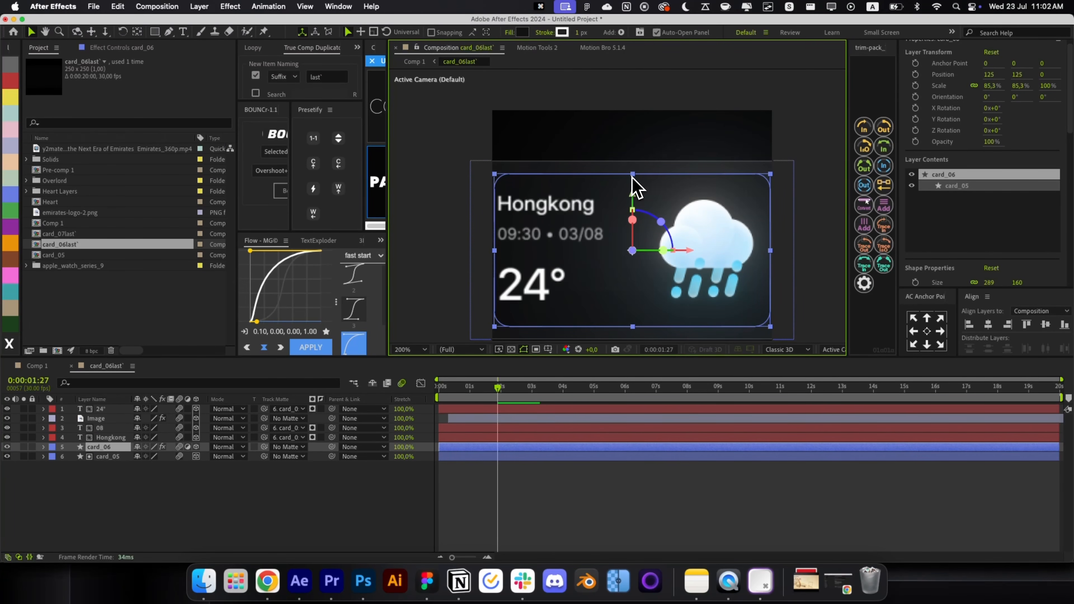
drag(632, 176, 629, 115)
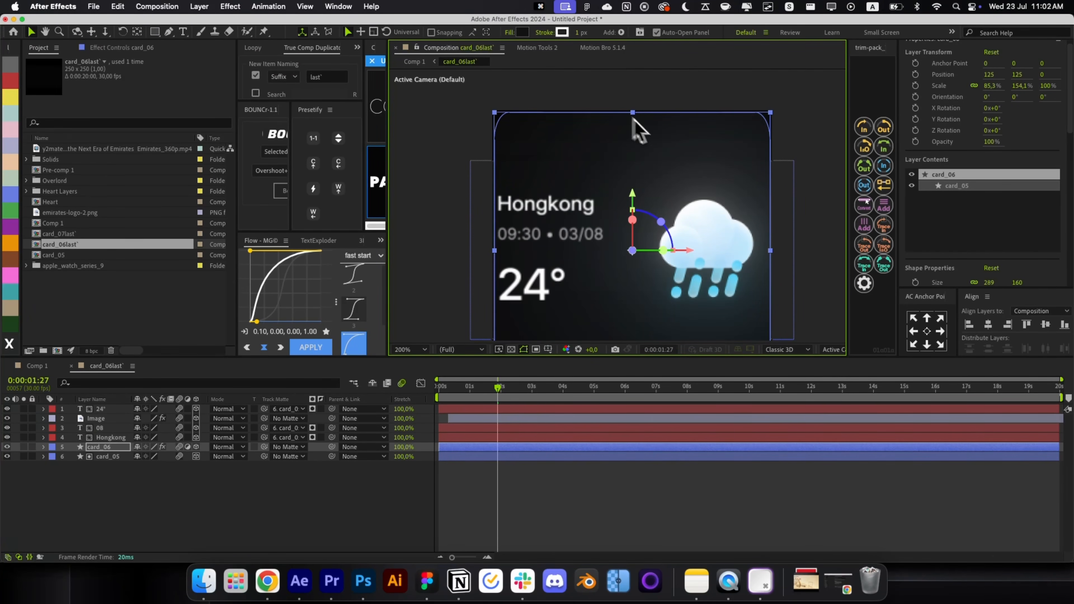
scroll(1011, 254, down, 3)
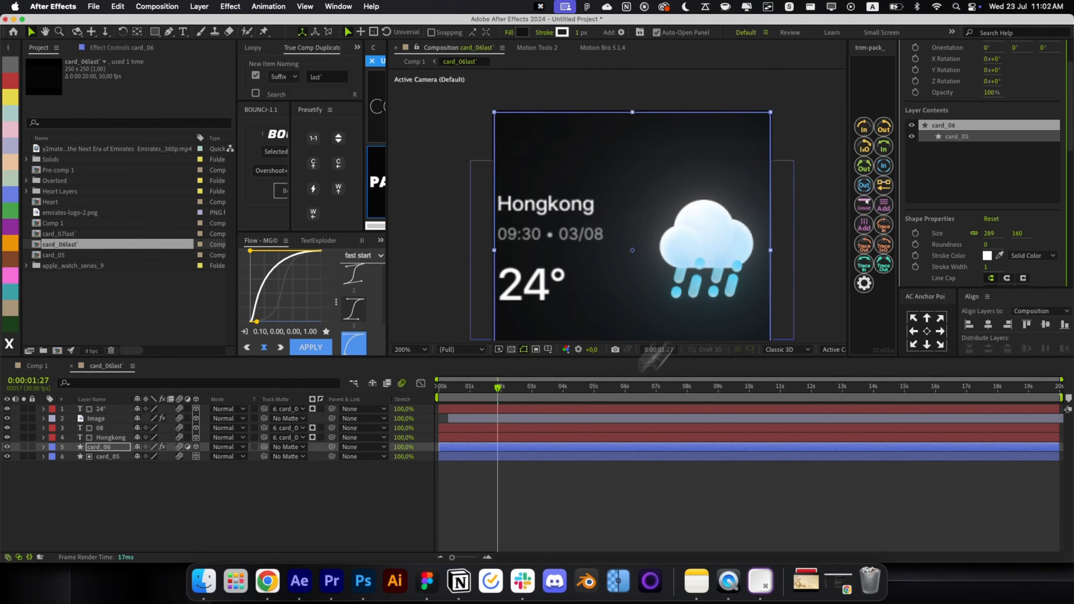
click(558, 523)
Step: Fit the card_05 shape to the composition width and stretch it vertically to about 154.1%
click(510, 457)
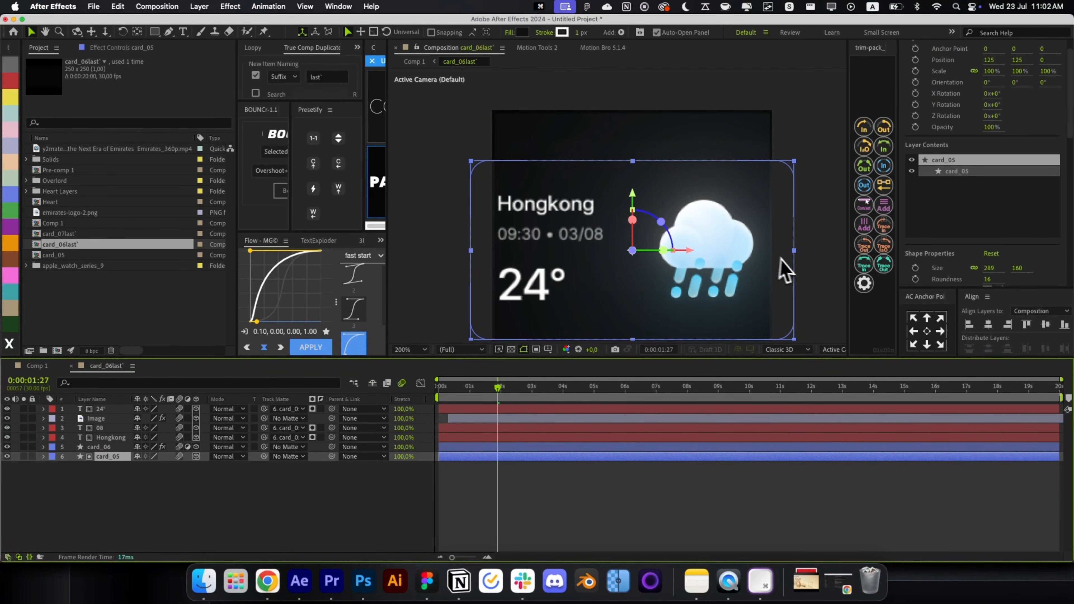
key(super+alt+shift+h)
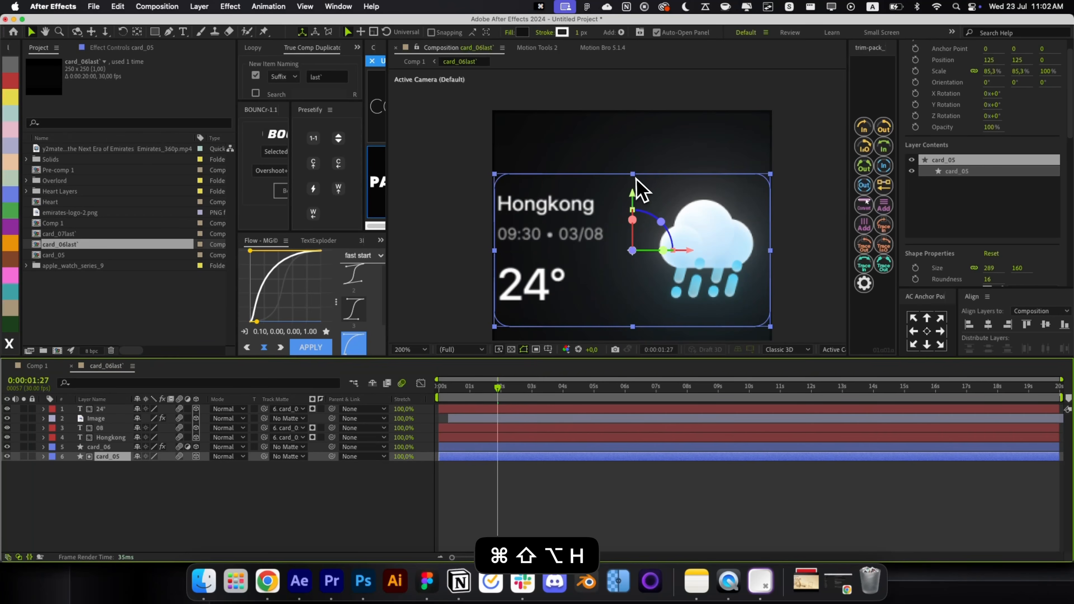
click(633, 167)
drag(633, 165, 633, 116)
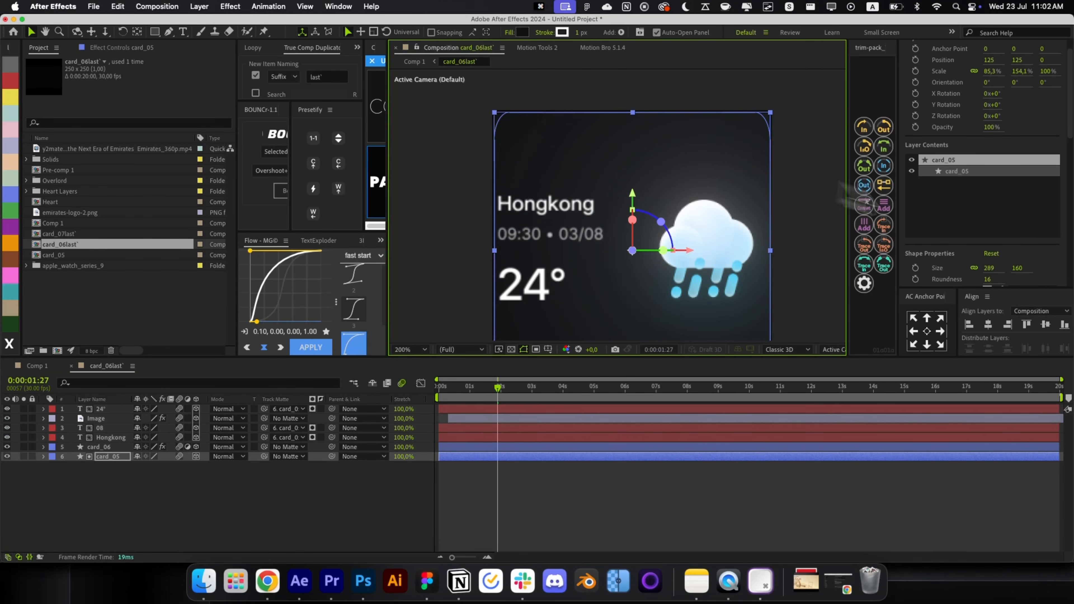
click(551, 532)
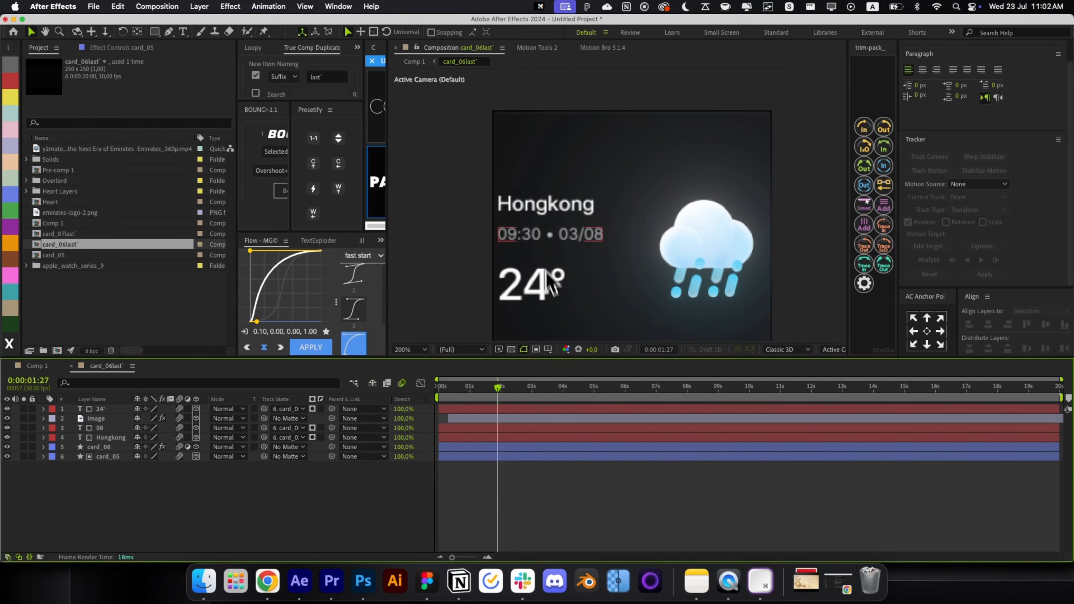
Step: Delete the 24° text and the rain cloud image from the card
click(530, 297)
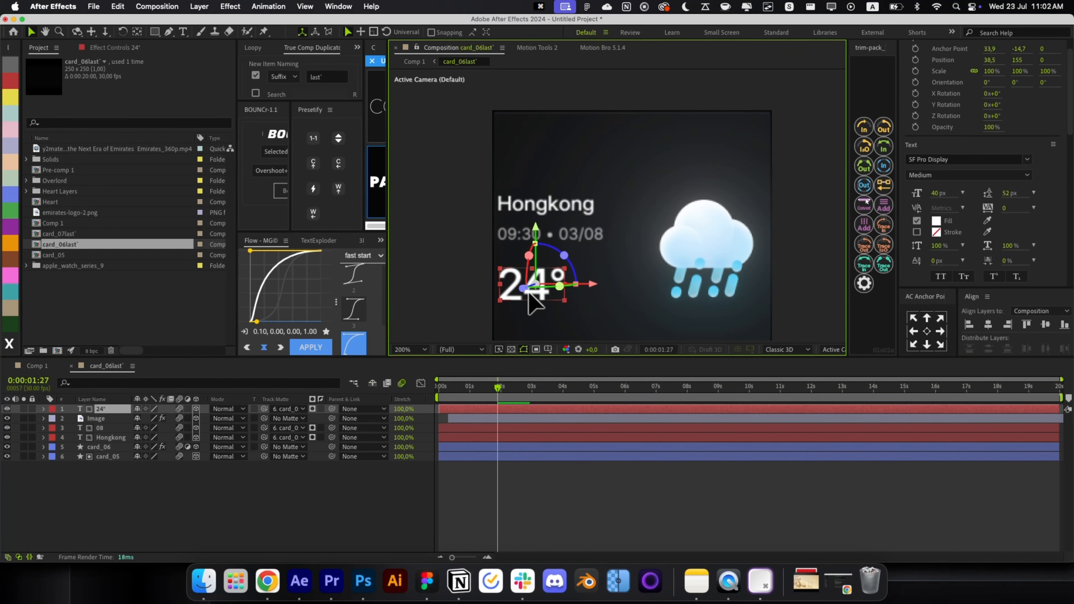
key(BackSpace)
key(BackSpace)
key(alt+slash)
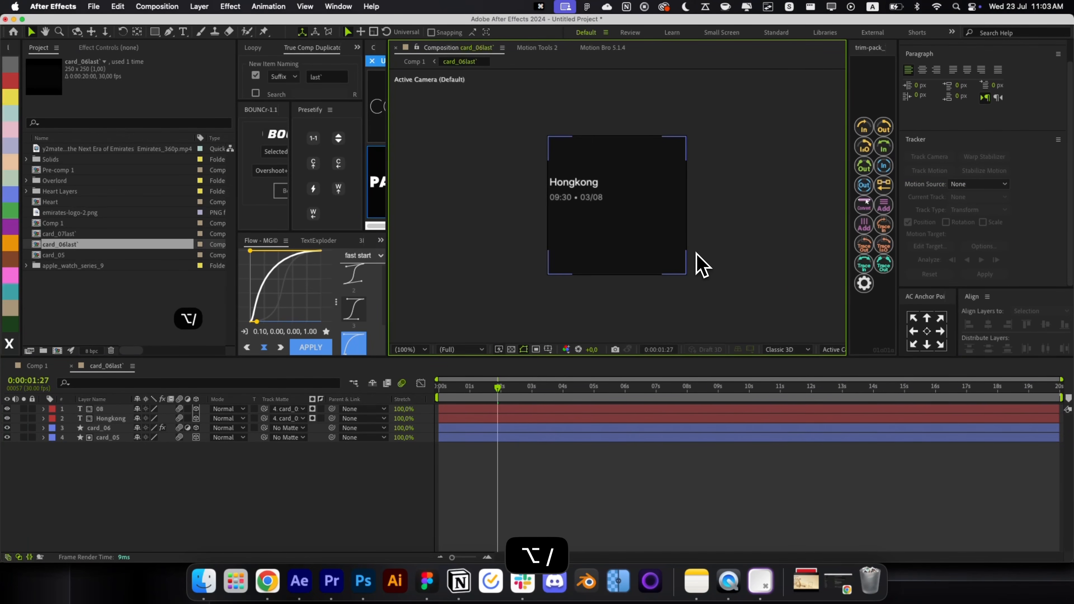
Step: Move the Hongkong and 09:30 • 03/08 text lines together to the card's lower centre, with the date line at about 130, 222
click(584, 197)
shift+click(567, 181)
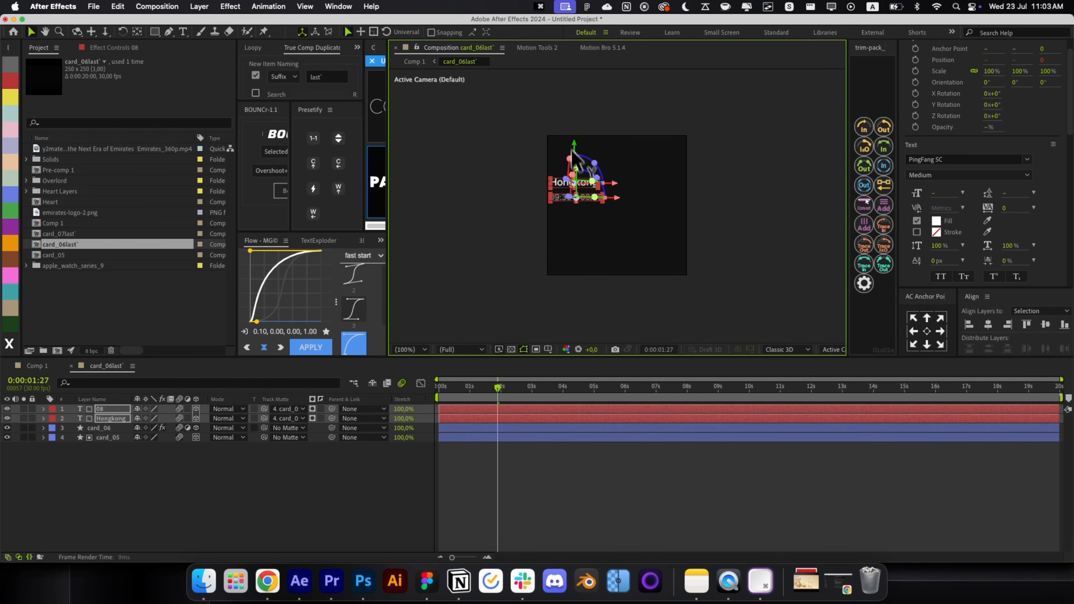
drag(574, 152, 661, 264)
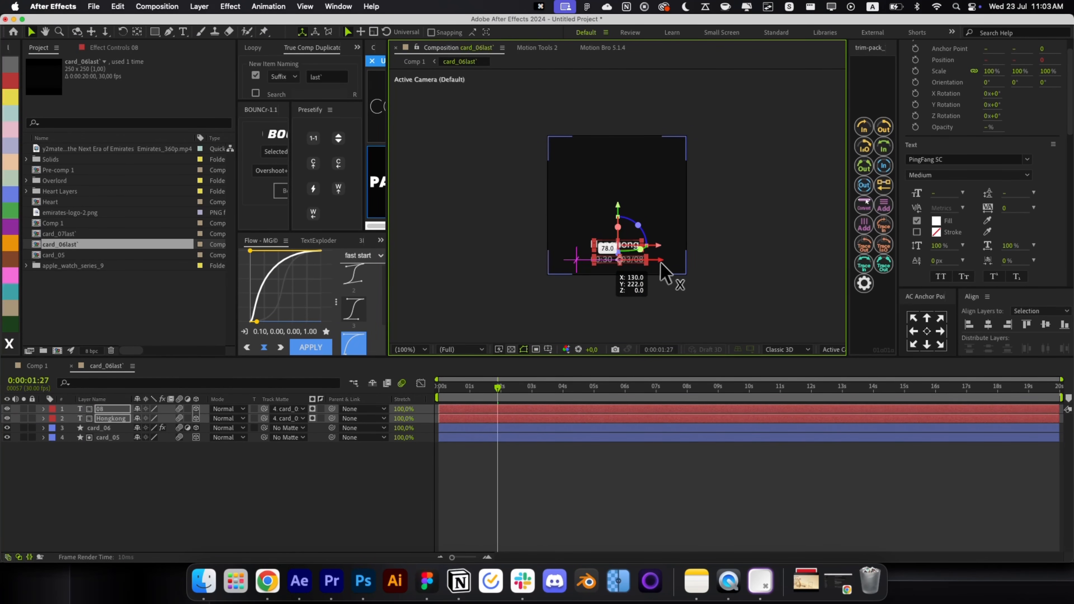
Step: Import 1200px-QR_Code_Example.svg.png into the card composition and scale it to about 14.5% above the text
click(612, 484)
click(806, 582)
drag(808, 537, 592, 279)
key(alt+shift+super+h)
scroll(636, 257, up, 1)
Step: Draw a white rectangle about 173 by 170 px over the QR code and place its layer beneath the QR image
click(562, 478)
key(q)
drag(483, 133, 677, 323)
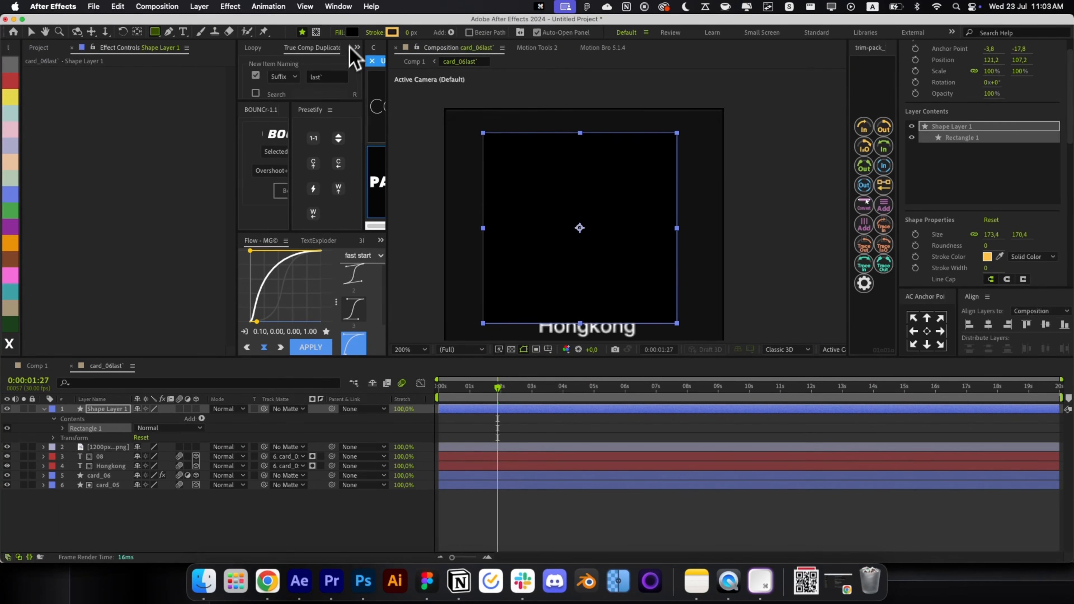
click(352, 32)
click(23, 275)
click(256, 279)
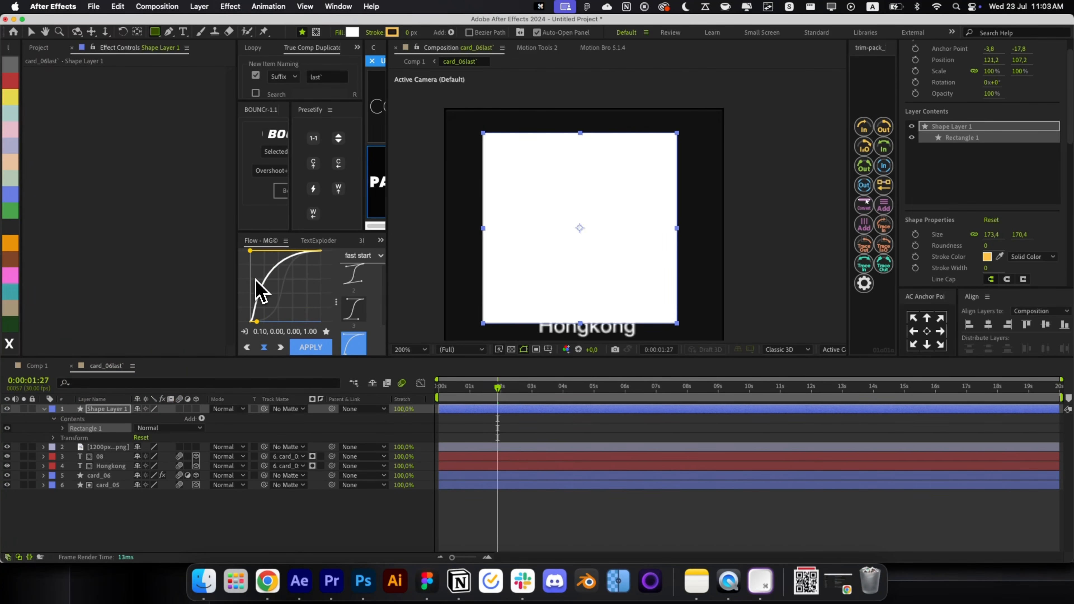
key(super+bracketleft)
key(r)
key(r)
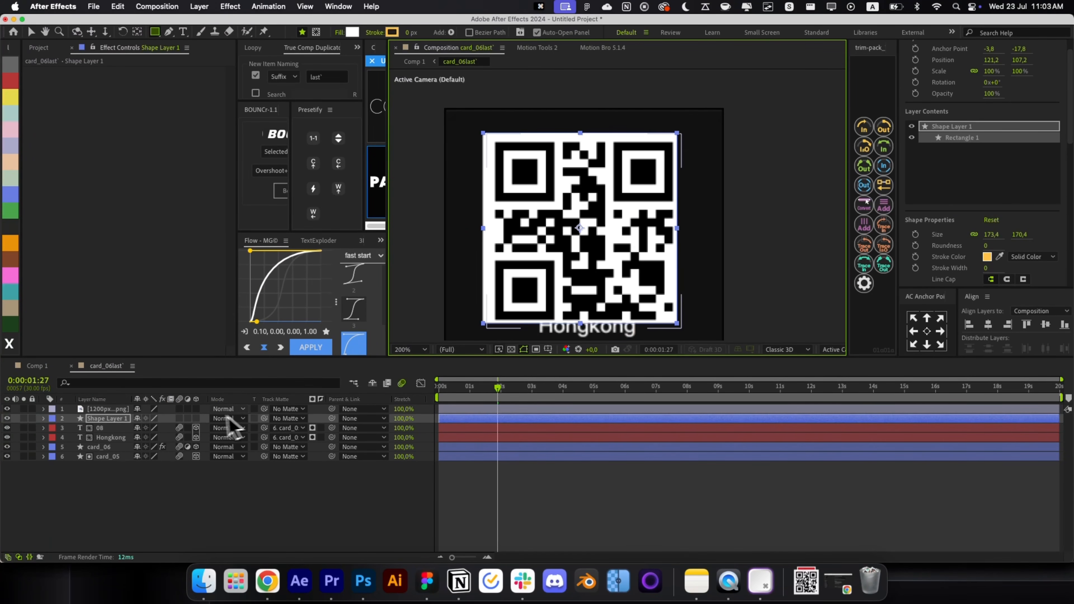
Step: Make the QR image and the white rectangle 3D layers and centre both in the composition
click(196, 419)
click(196, 409)
key(super+Home)
key(alt+slash)
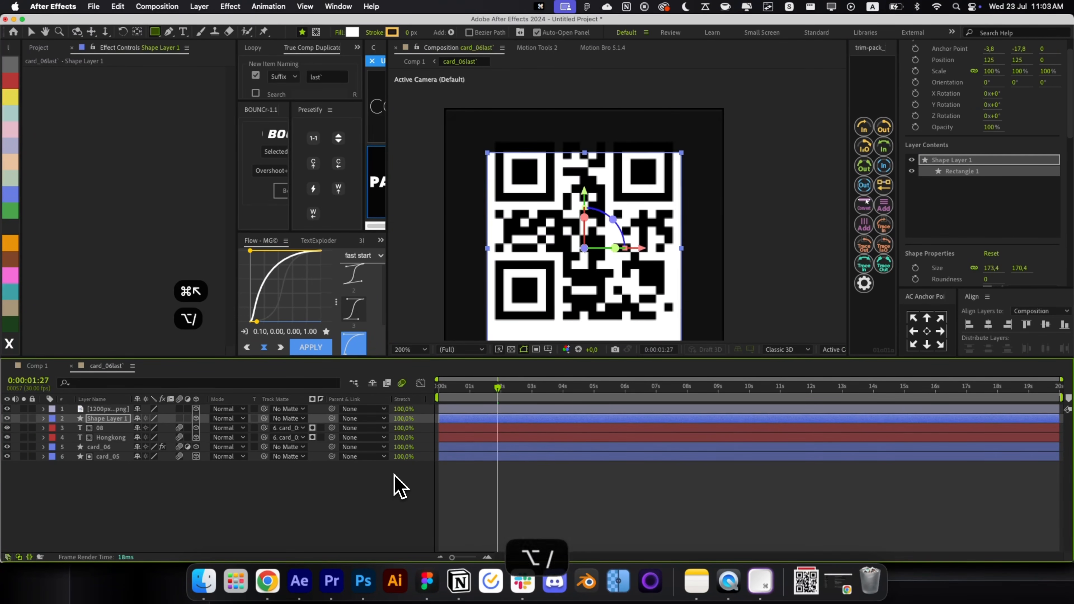
click(473, 409)
key(super+Page_Down)
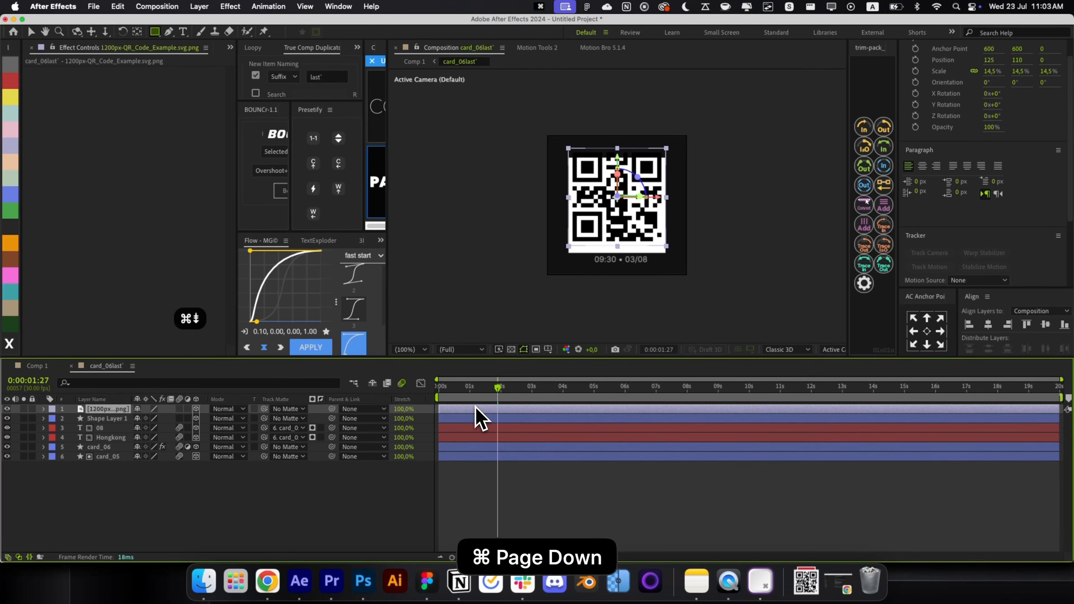
key(super+Home)
key(v)
click(758, 283)
Step: Set the corner roundness of the white rectangle behind the QR code to 22
scroll(639, 228, up, 2)
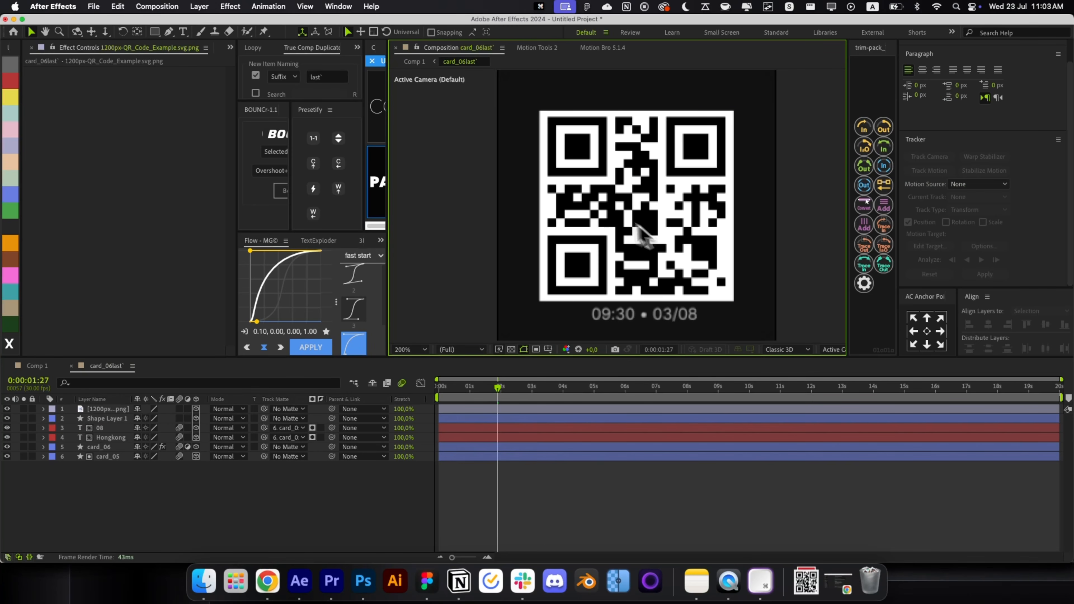
click(544, 297)
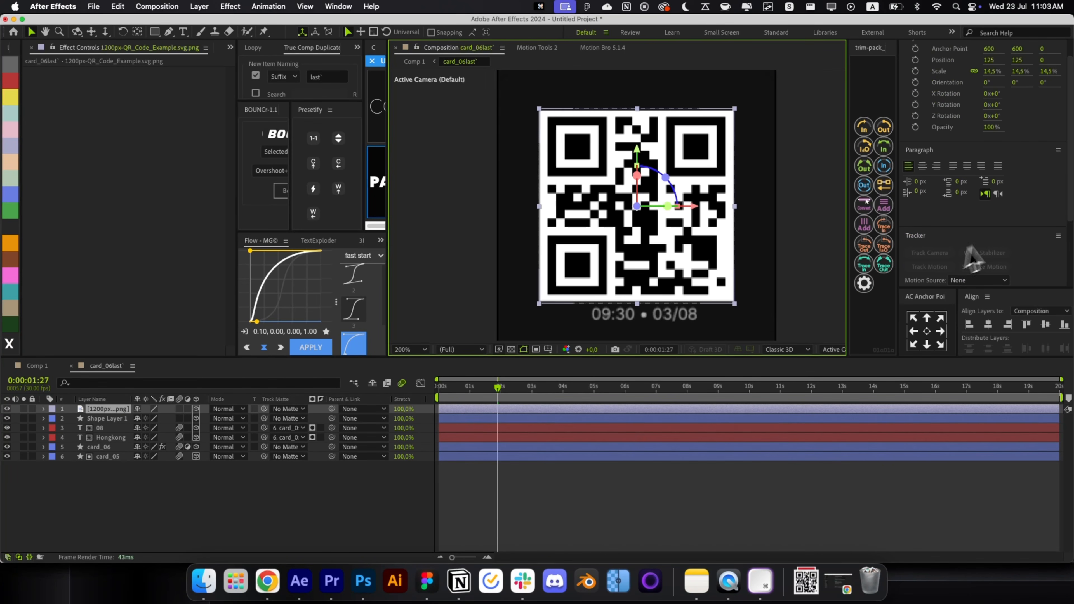
scroll(971, 257, down, 5)
click(878, 419)
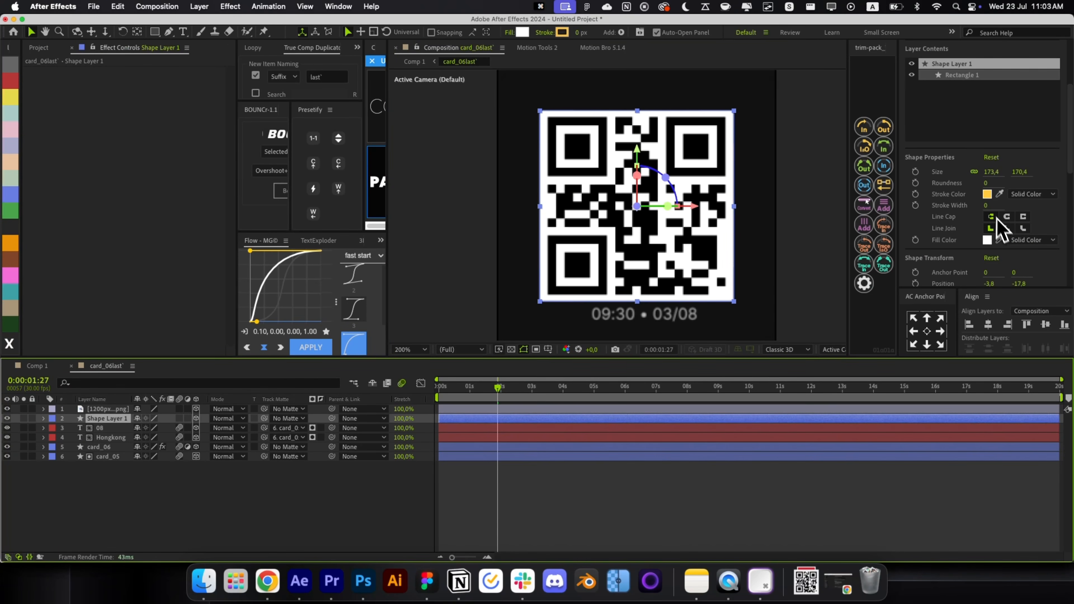
click(751, 546)
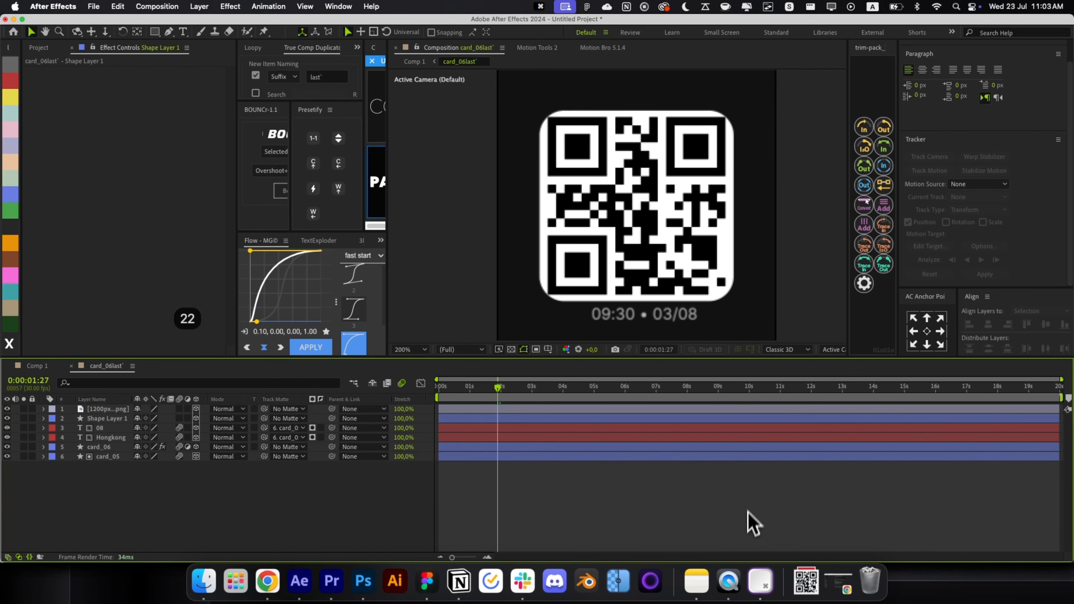
click(694, 215)
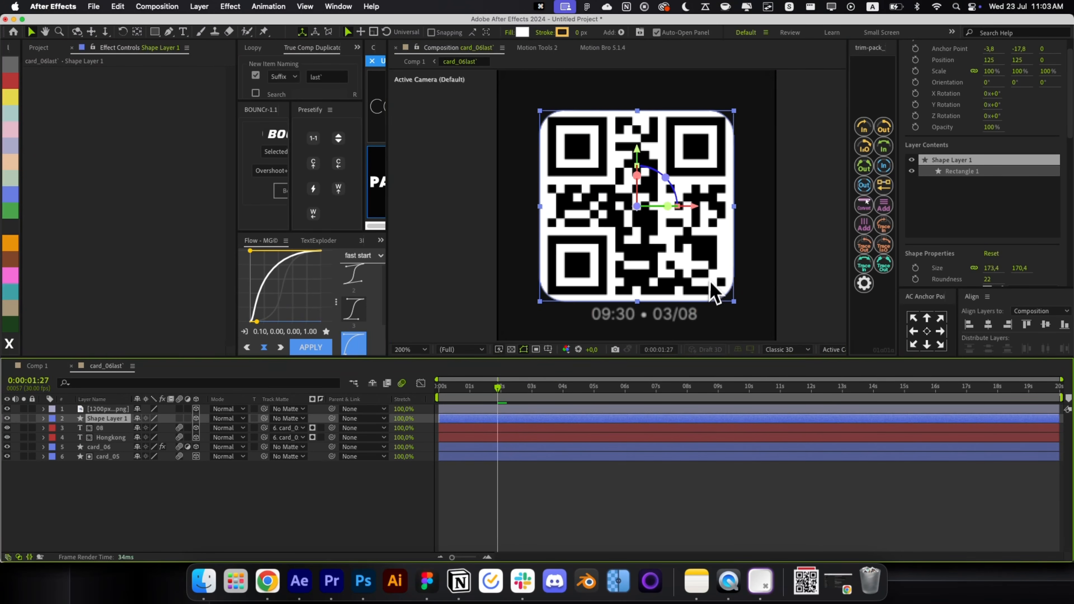
Step: Scale the QR code image to 13.3% and set the corner roundness of the white rectangle behind it to 14
click(796, 283)
click(685, 260)
drag(735, 304, 727, 293)
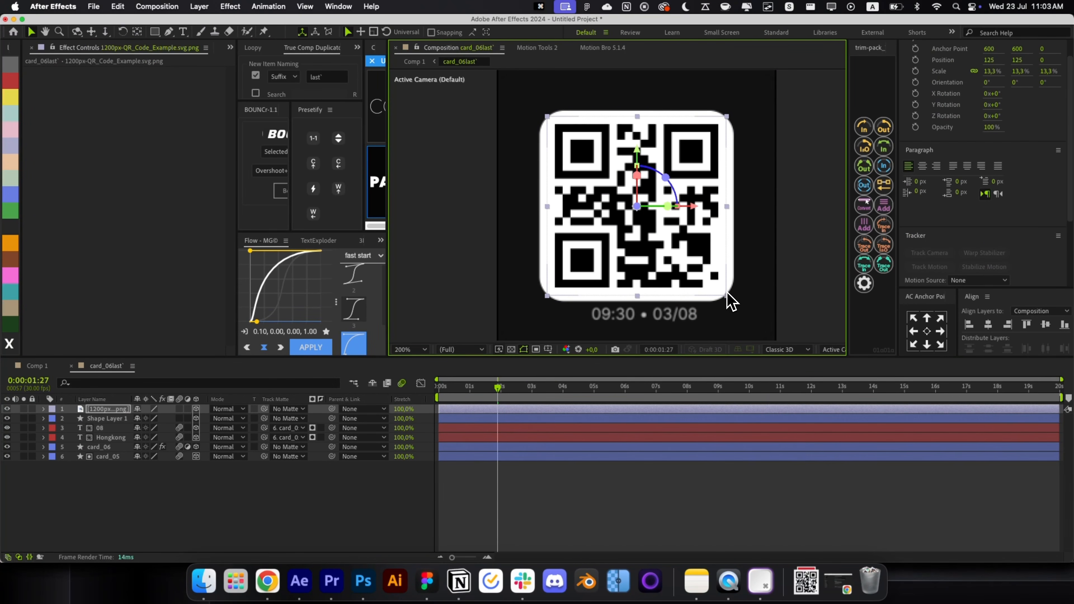
click(562, 281)
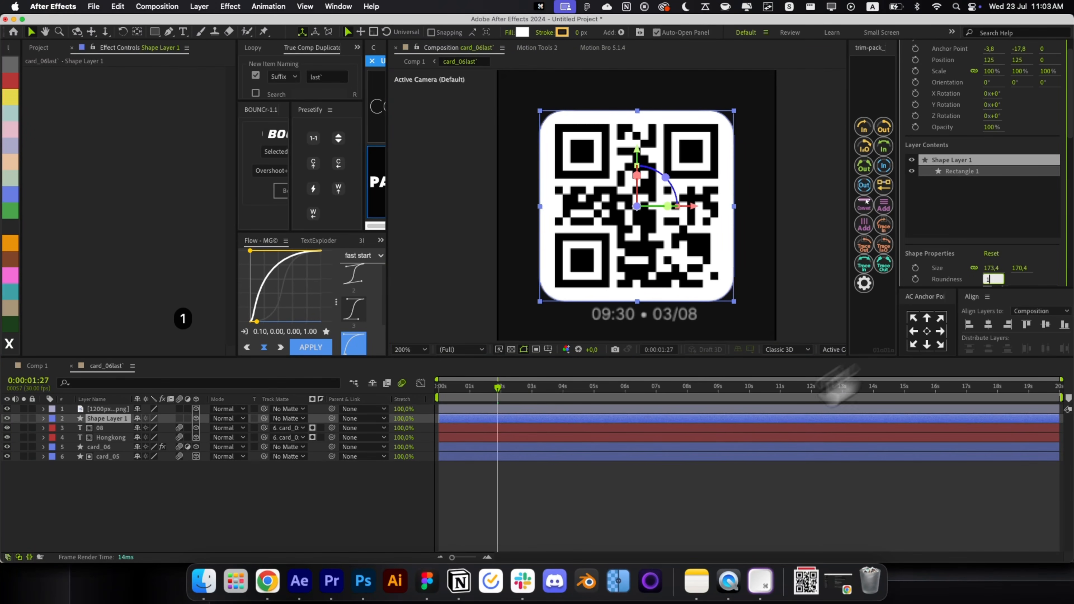
click(673, 498)
key(alt+/)
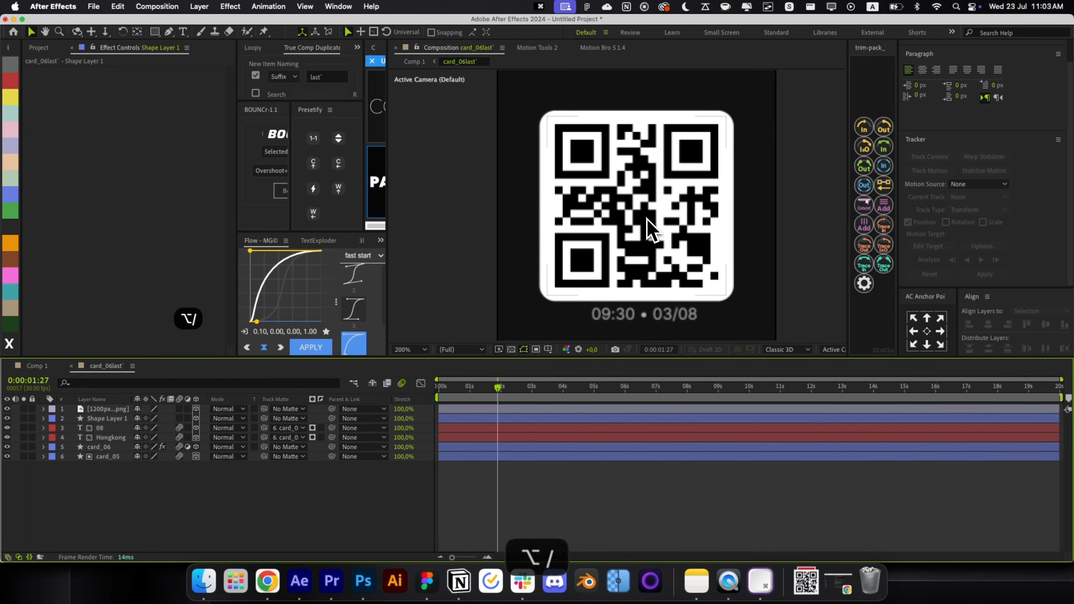
Step: Try scaling the white rectangle behind the QR code to about 97.1%, and undo the change
click(646, 218)
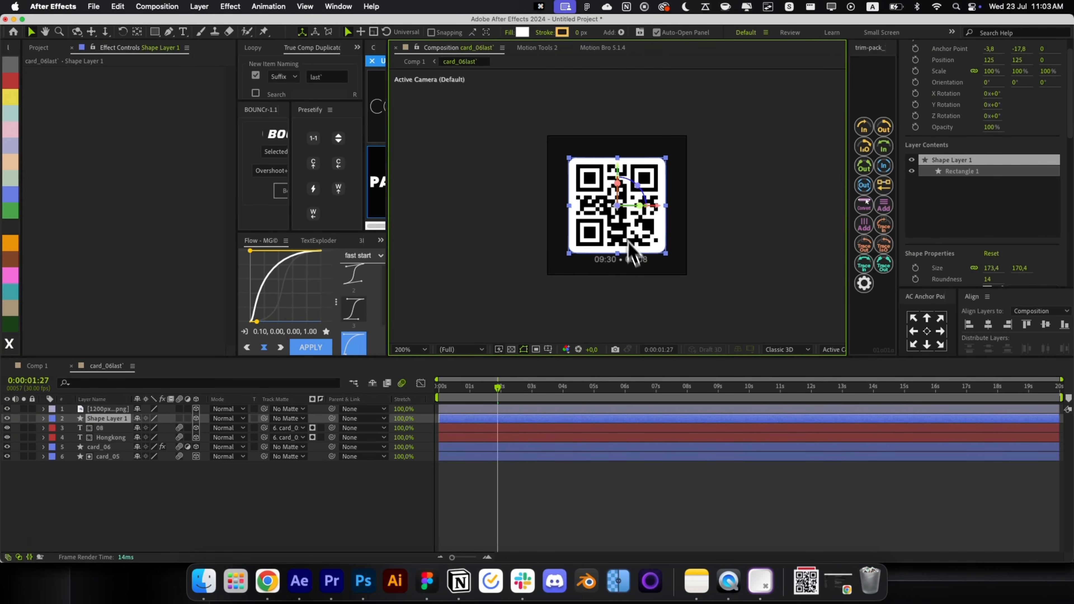
key(period)
drag(720, 294, 717, 291)
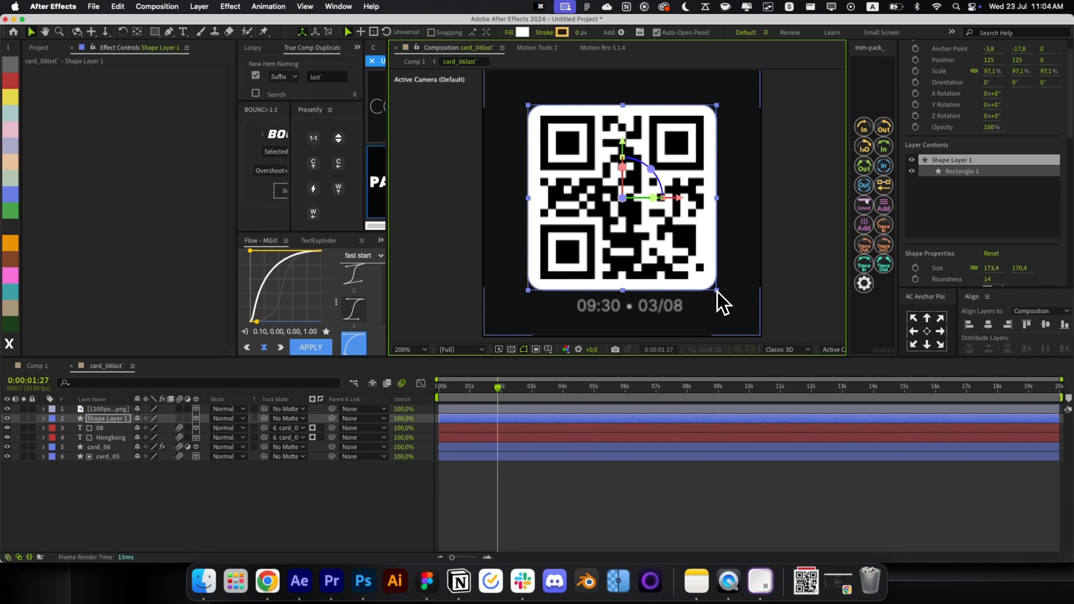
key(super+z)
key(super+z)
key(super+z)
key(super+z)
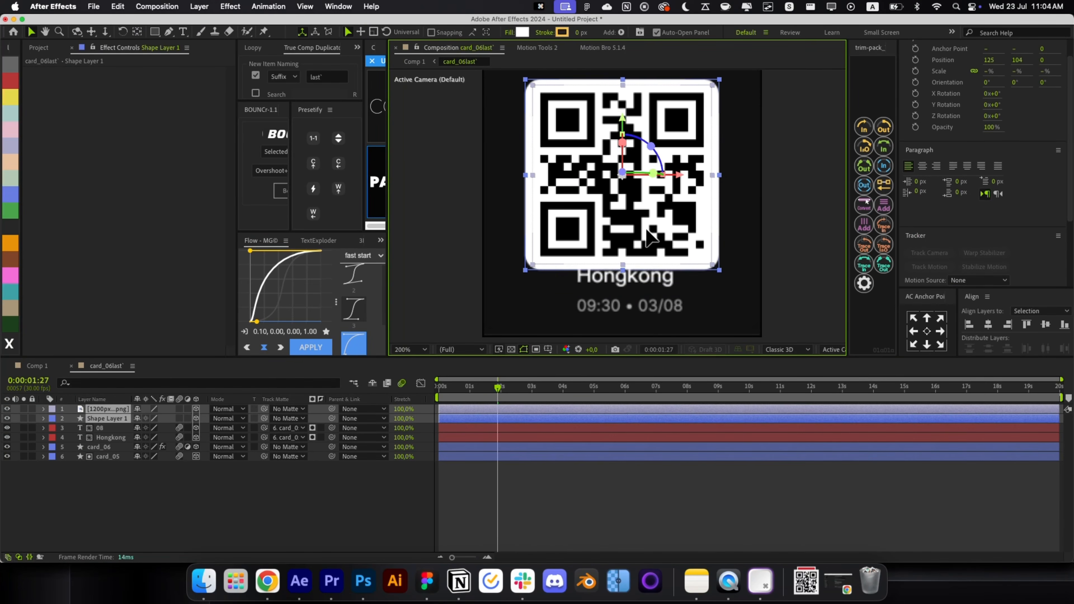
Step: Place the QR image and the white rectangle together higher on the card, at Y position 104
key(super+z)
drag(650, 238, 634, 264)
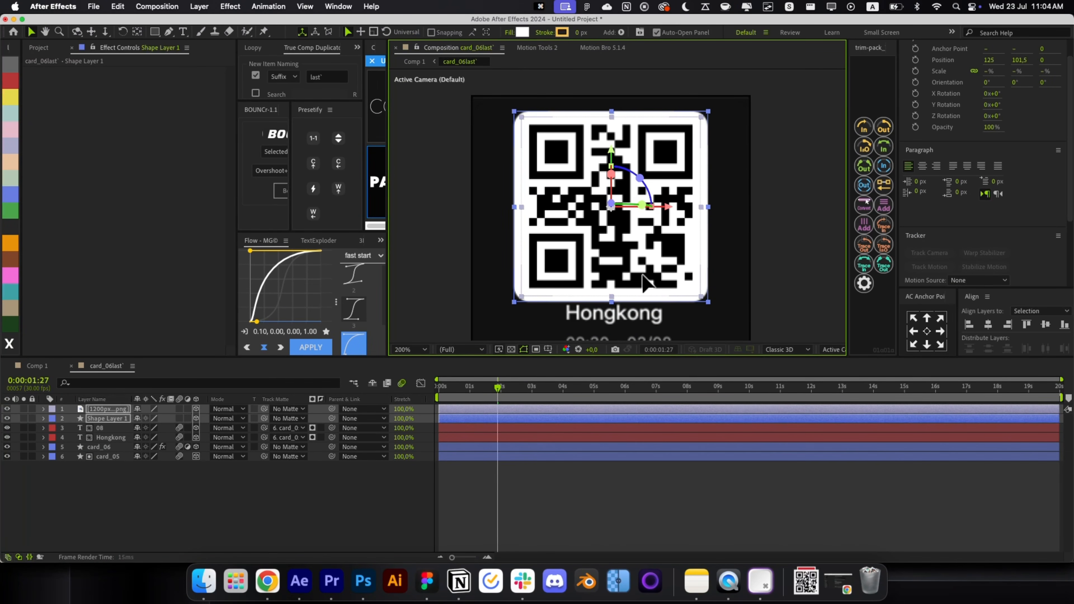
key(alt+slash)
click(643, 301)
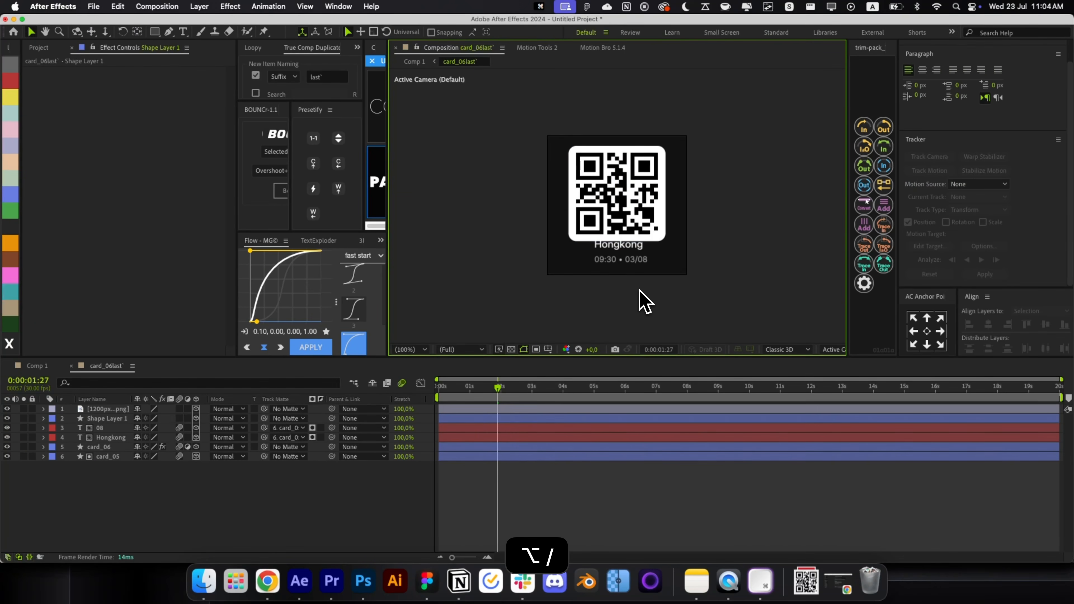
Step: Replace the "Hongkong" text below the QR code with "Scan & win Now"
scroll(643, 300, up, 2)
click(595, 218)
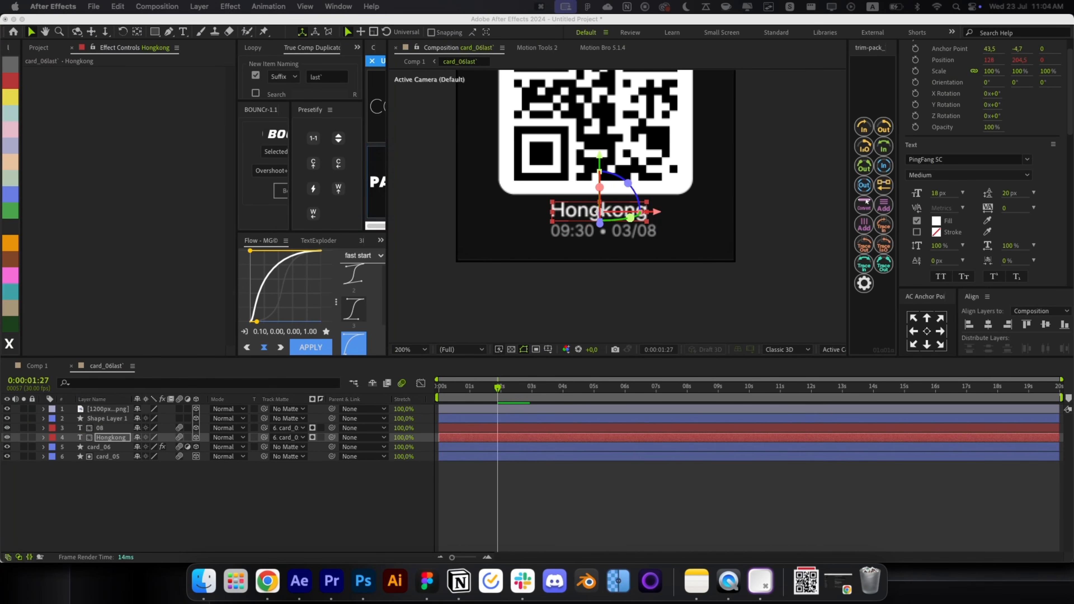
double_click(567, 212)
text(Scan & win Now)
key(super+Return)
key(v)
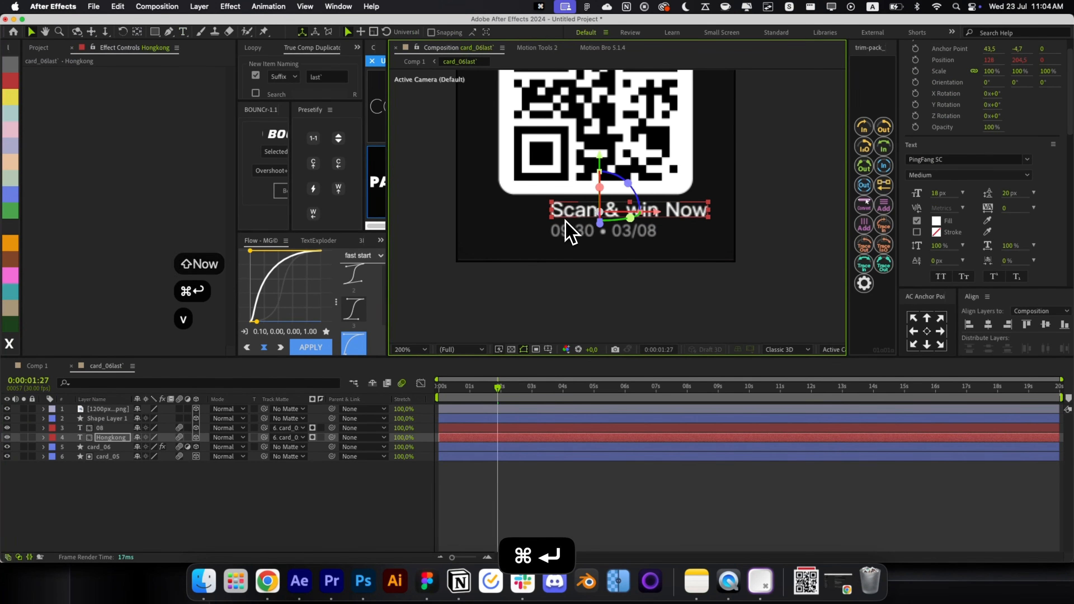
Step: Centre the "Scan & win Now" text's anchor point and position the text centrally under the QR code, at about Y 210
click(927, 331)
key(super+Home)
drag(597, 75, 594, 189)
click(634, 232)
click(575, 213)
key(super+z)
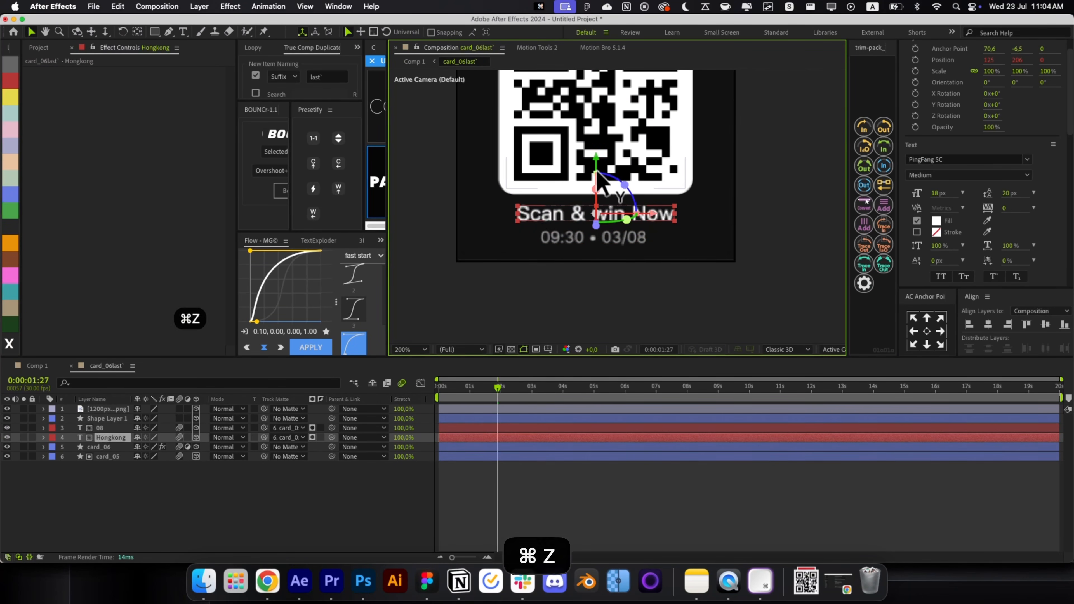
click(204, 580)
click(300, 580)
click(807, 580)
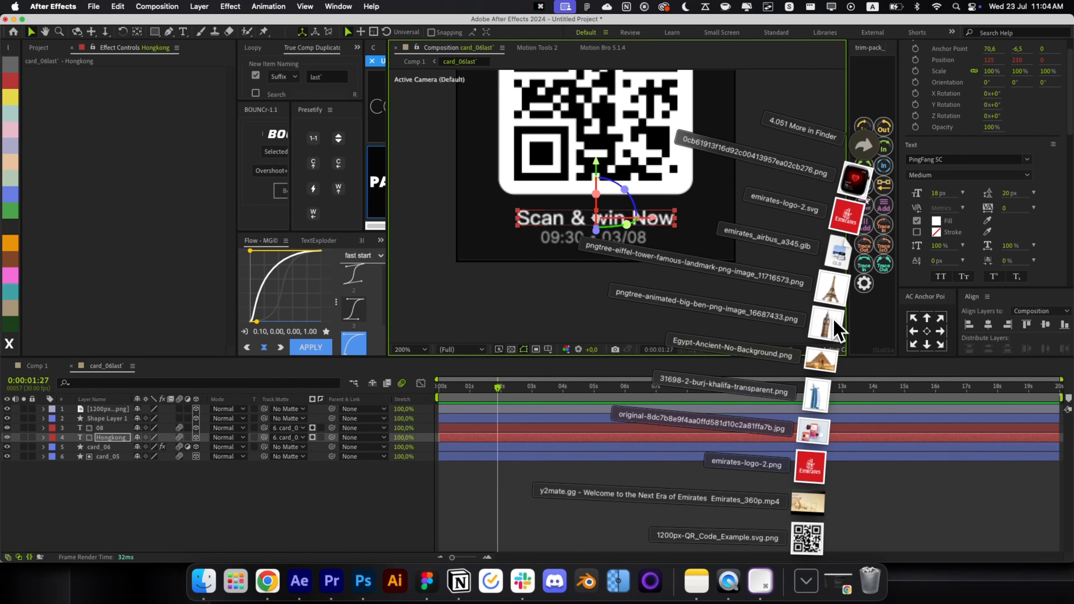
click(838, 328)
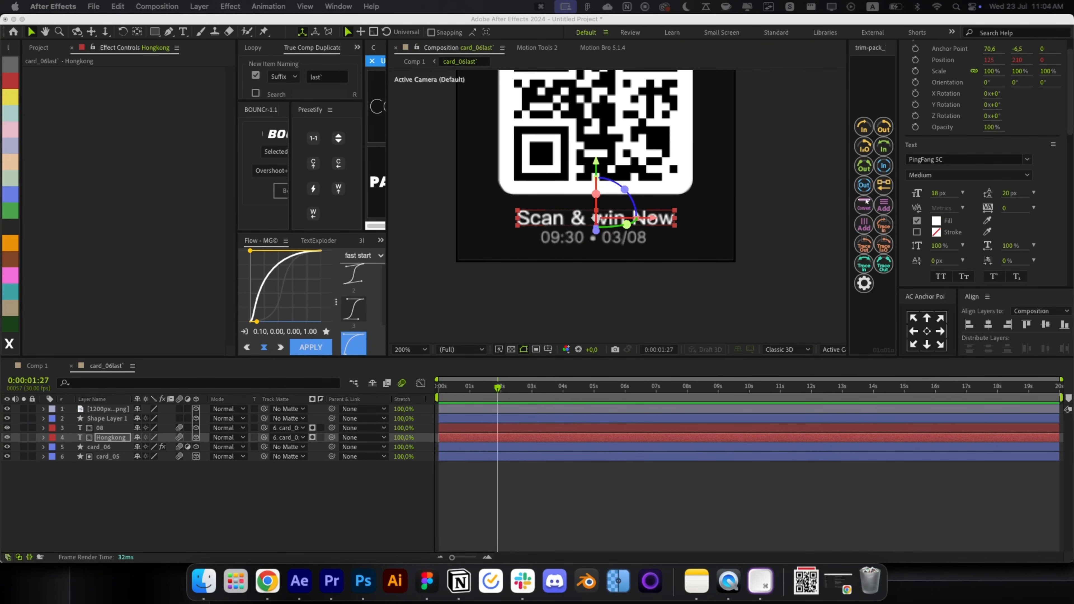
key(super+equal)
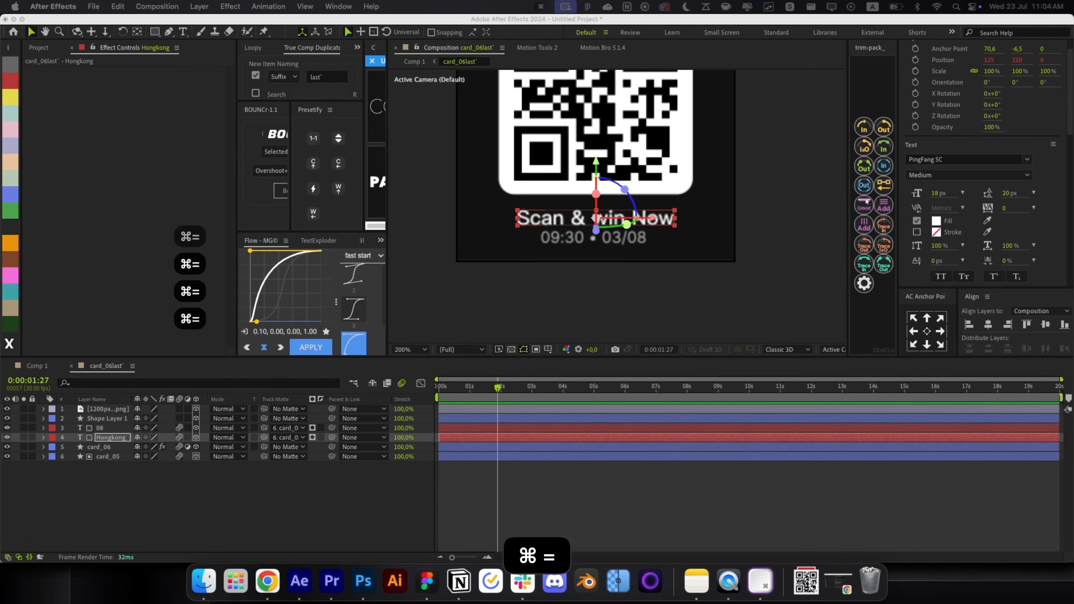
key(super+w)
Step: Replace the time and date text under "Scan & win Now" with "• Live", keeping the bullet
click(578, 247)
key(super+t)
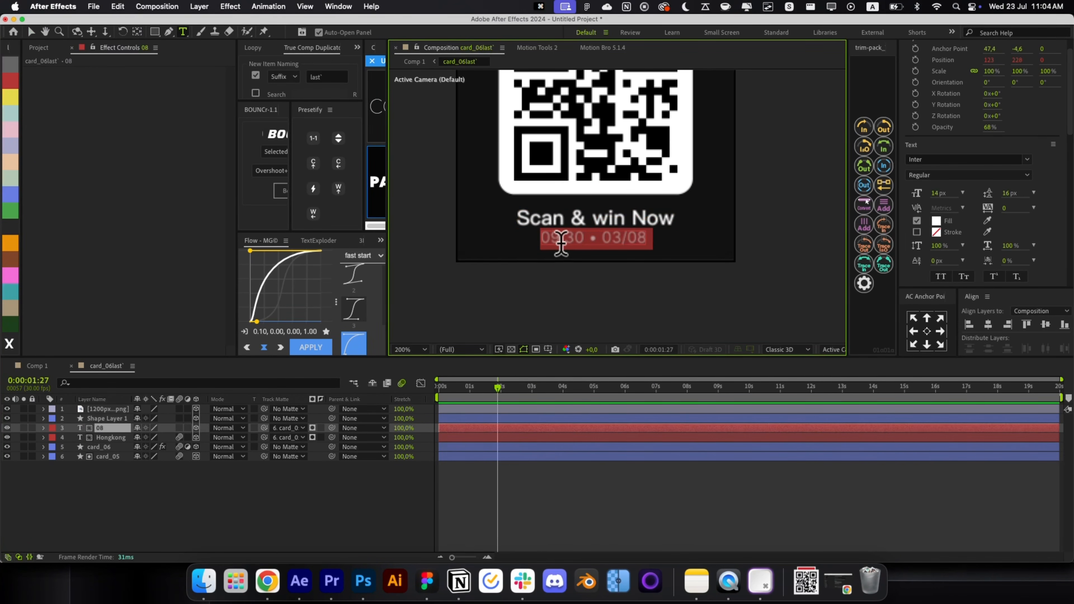
click(561, 244)
key(BackSpace)
key(BackSpace)
key(BackSpace)
key(BackSpace)
key(BackSpace)
key(BackSpace)
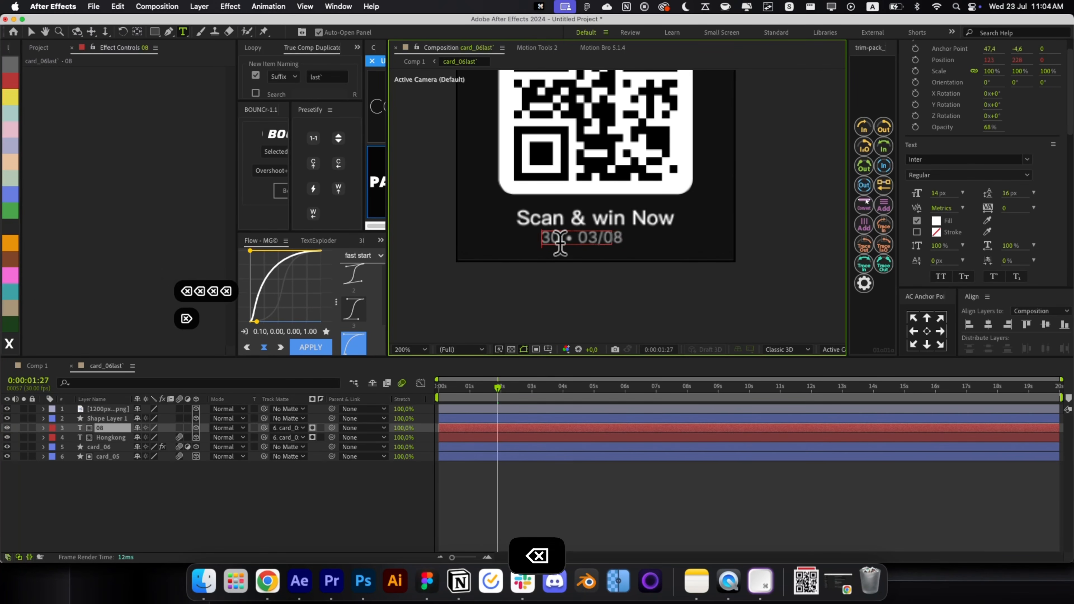
key(super+Right)
key(super+shift+Right)
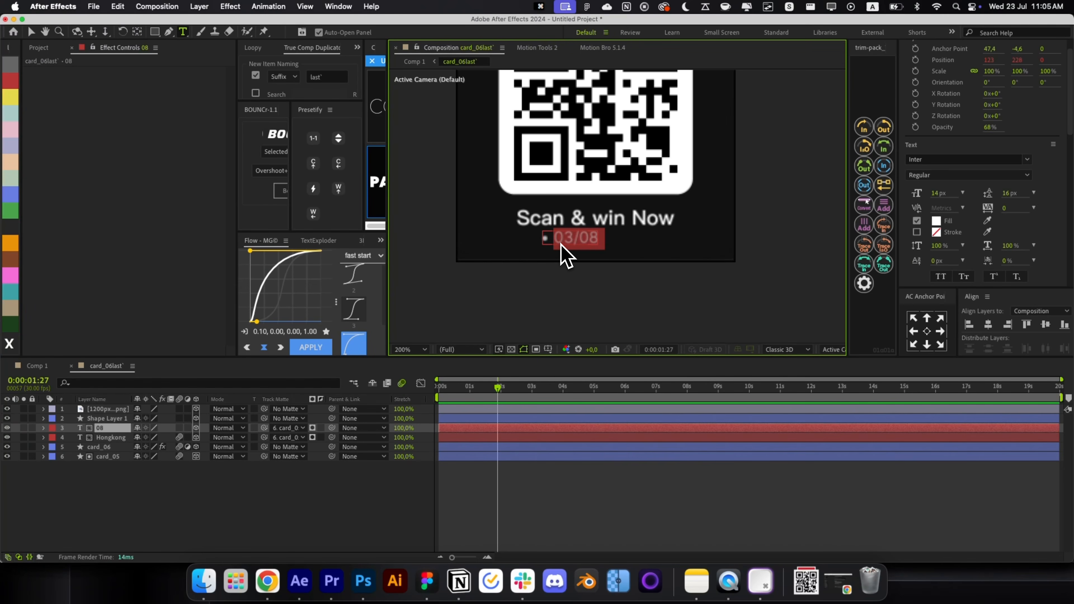
text(Live)
key(super+Return)
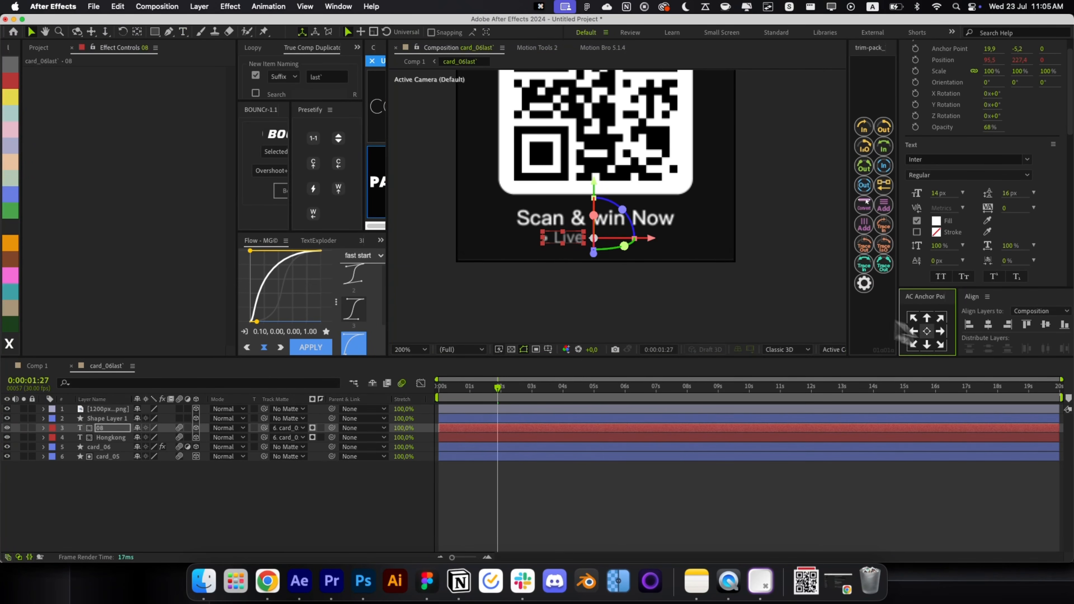
Step: Set the "• Live" text to SF Pro Display Semibold, scale it to about 161.3% and position it beneath "Scan & win Now"
click(933, 160)
text(sf)
click(943, 330)
drag(621, 238, 646, 240)
drag(568, 244, 555, 244)
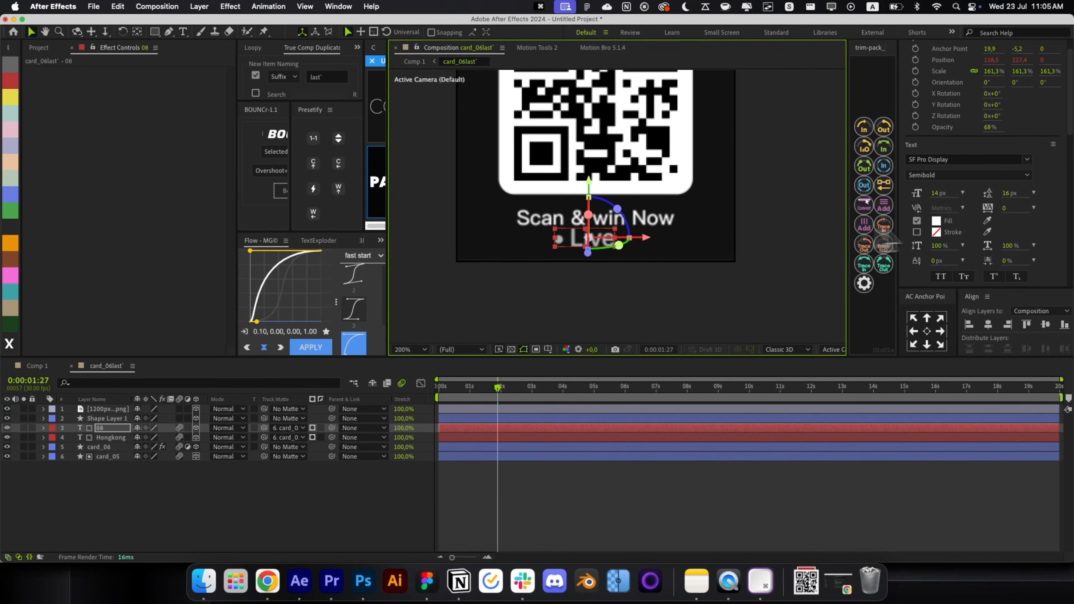
Step: Fill the "• Live" text with green and add the CC RepeTile and Deep Glow effects to it
click(937, 221)
click(155, 327)
click(267, 276)
key(alt+space)
key(2)
key(alt+space)
key(3)
click(574, 486)
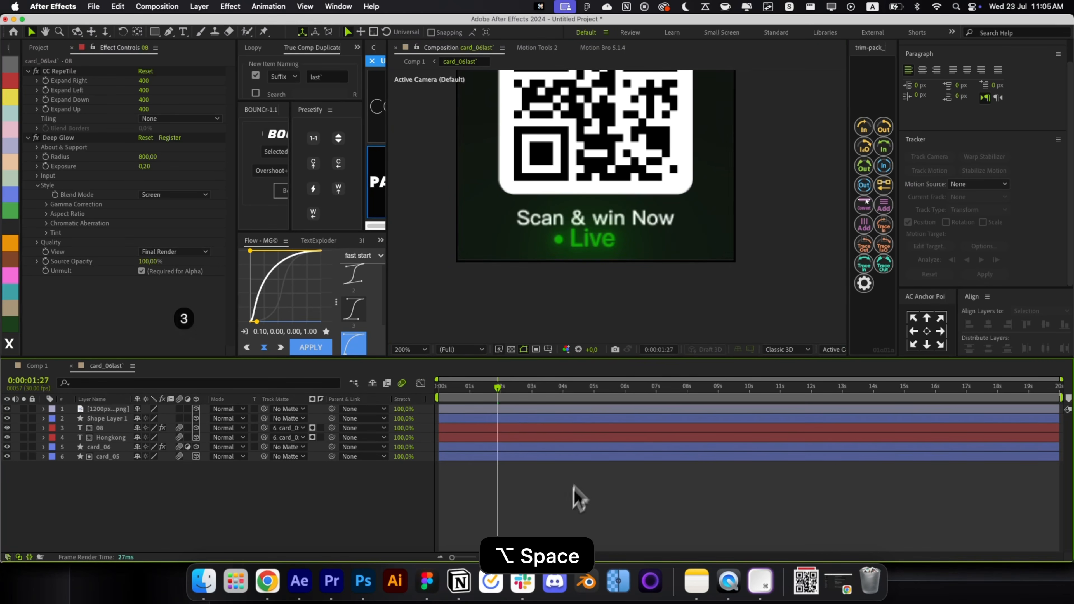
Step: Scale the glowing "• Live" text down slightly beneath "Scan & win Now"
drag(626, 269, 621, 327)
click(592, 297)
drag(550, 304, 554, 303)
click(587, 281)
click(524, 476)
key(alt+/)
key(alt+.)
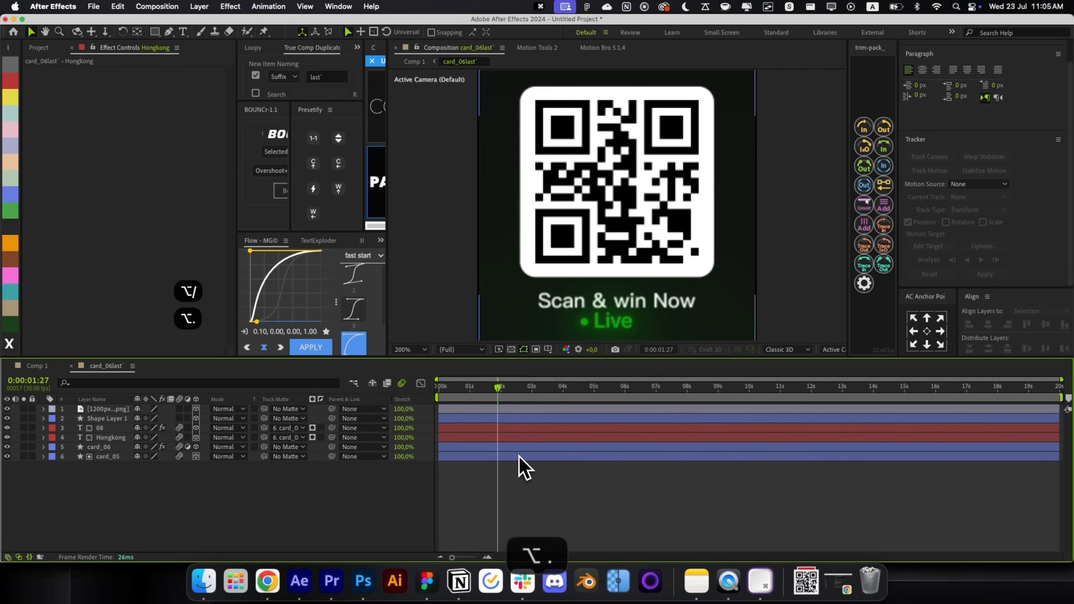
Step: Go to the start of the timeline and parent the QR code image layer to Shape Layer 1
key(alt+/)
drag(460, 387, 439, 388)
click(455, 418)
click(453, 410)
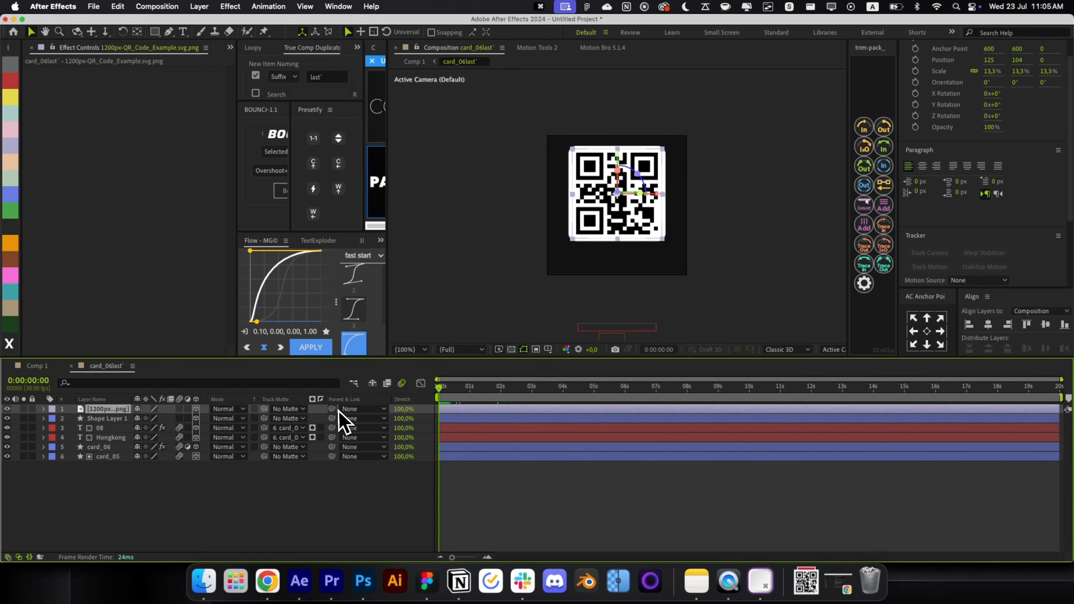
Step: Add Scale and Orientation keyframes to Shape Layer 1 and shift them a few frames after the timeline's start
click(462, 419)
key(alt+space)
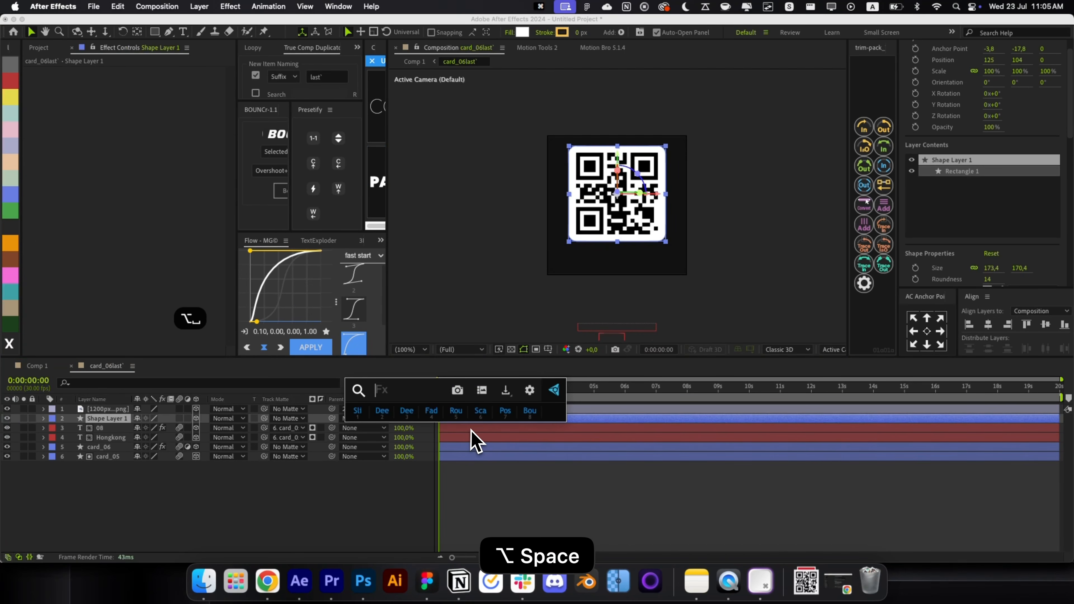
key(Escape)
key(s)
key(shift+r)
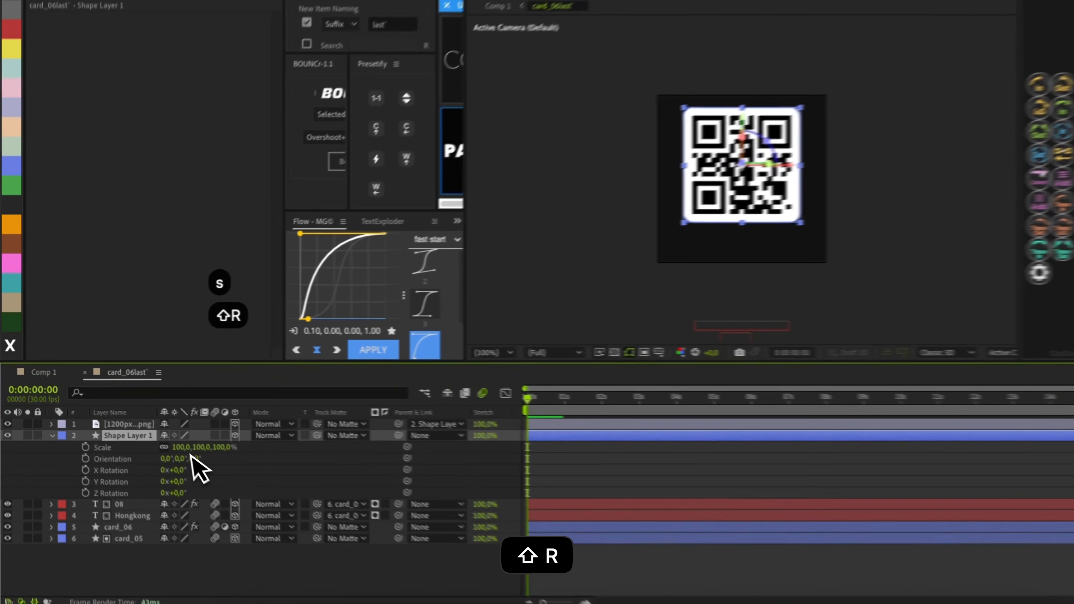
click(85, 447)
click(85, 459)
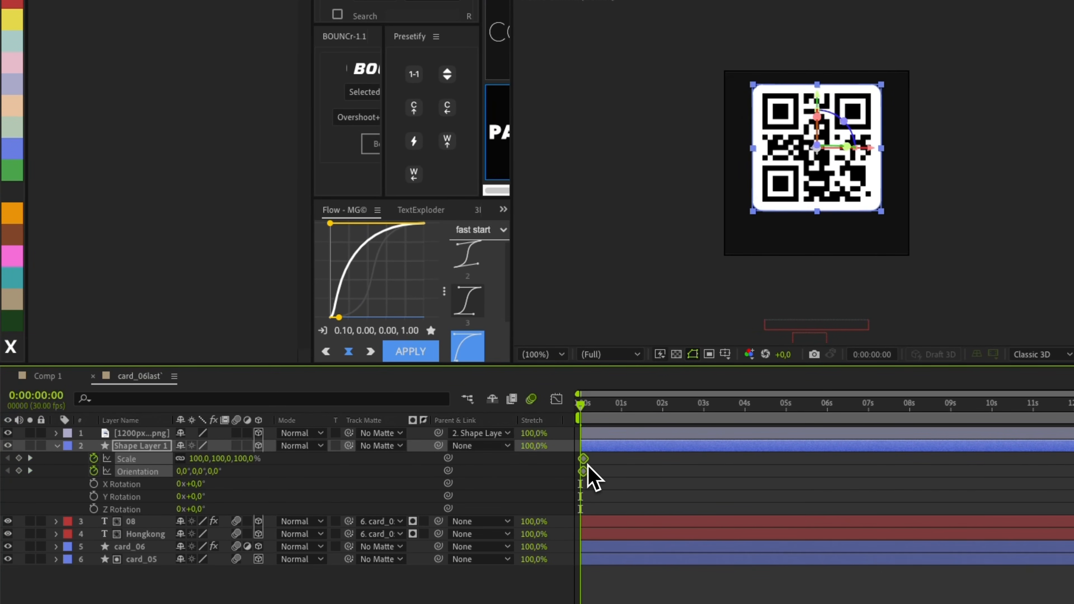
click(612, 480)
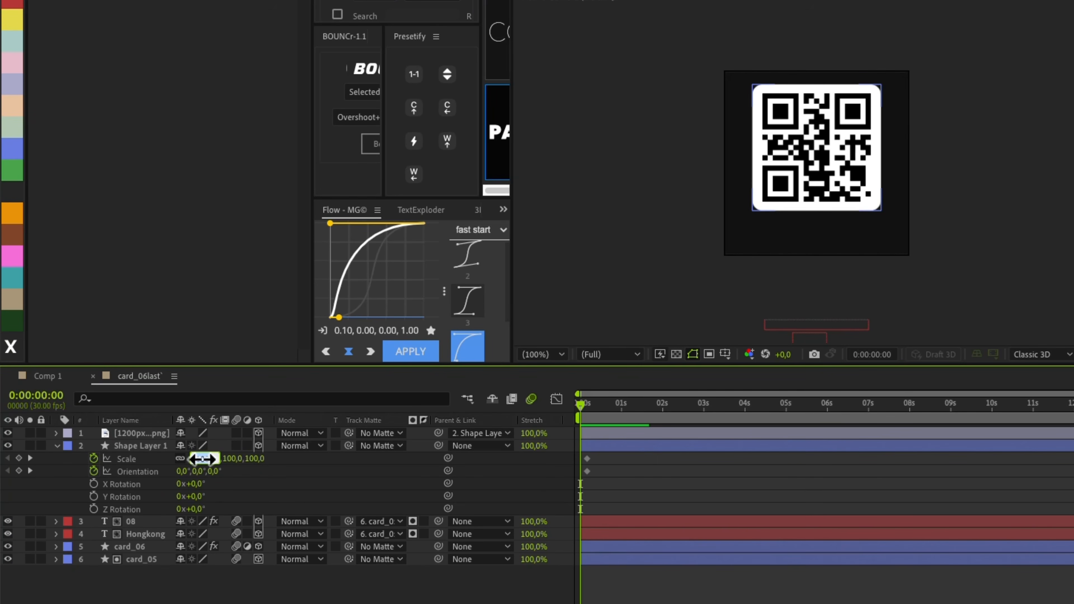
Step: At frame 0, set Shape Layer 1's Z orientation to 21° and its scale to 0%
drag(216, 471, 236, 471)
click(207, 458)
text(0)
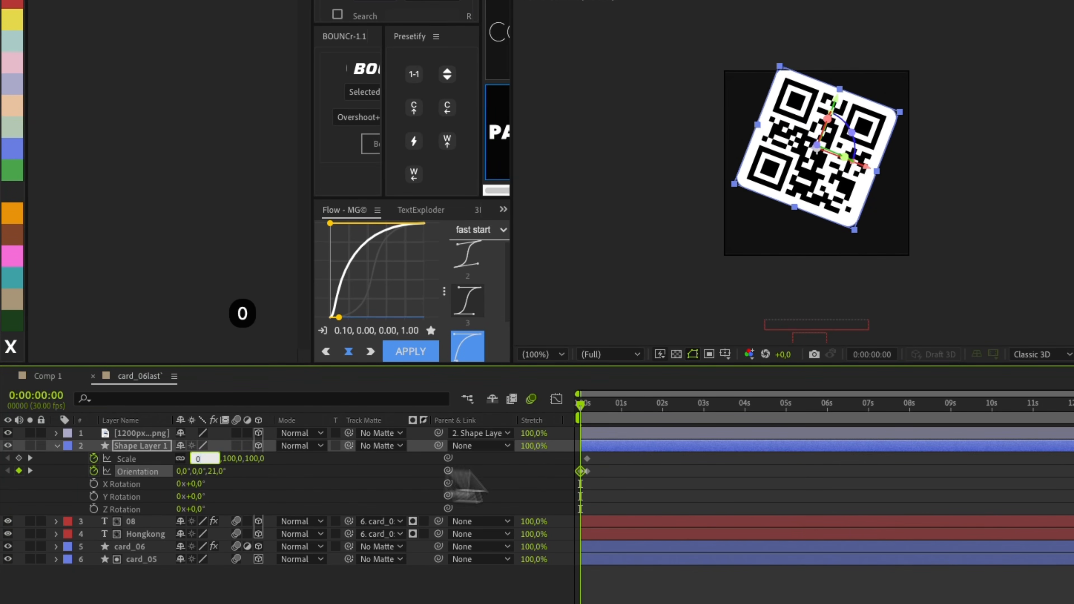
click(621, 480)
Step: Apply the BOUNCr overshoot to the Scale and Orientation keyframes of Shape Layer 1
drag(627, 495, 545, 463)
click(372, 145)
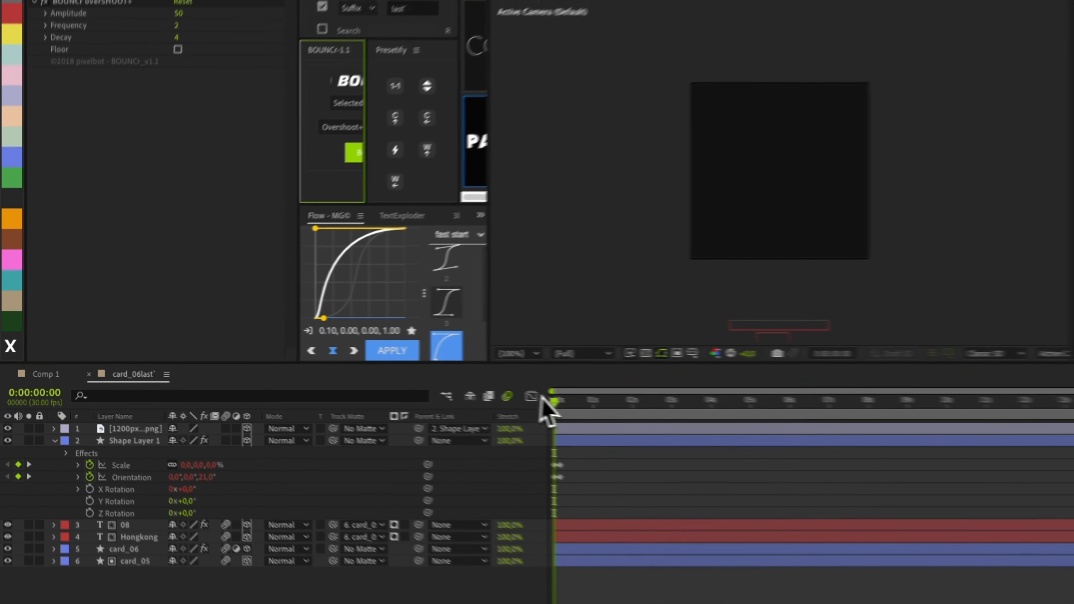
click(654, 506)
key(r)
key(r)
Step: Stagger the text layers so "Scan & win Now" starts shortly after the QR code and "• Live" a few frames after that
drag(581, 407, 585, 416)
drag(442, 395, 448, 397)
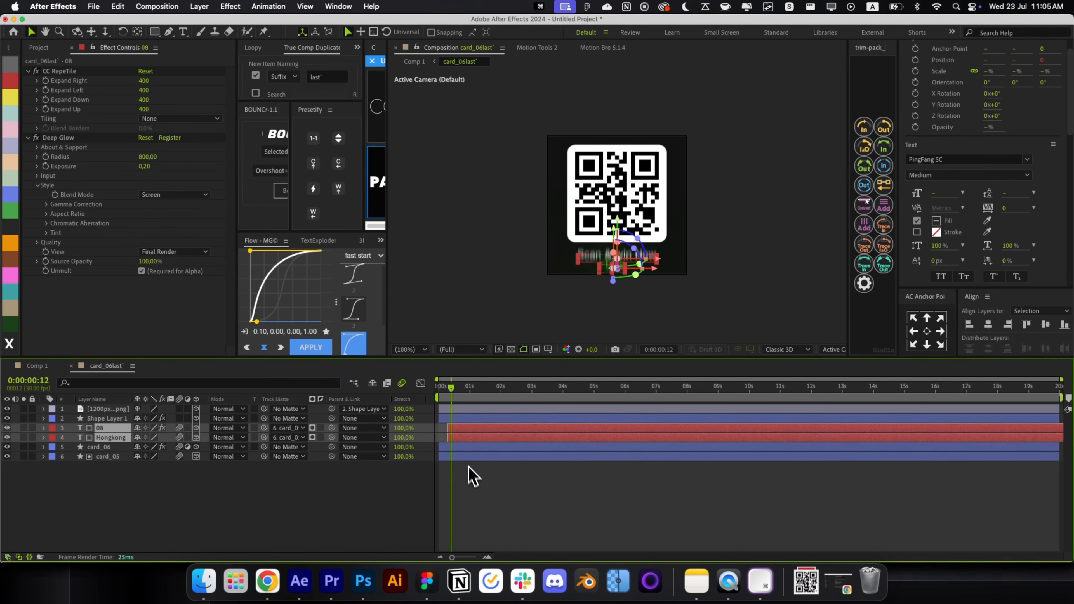
click(468, 468)
click(464, 439)
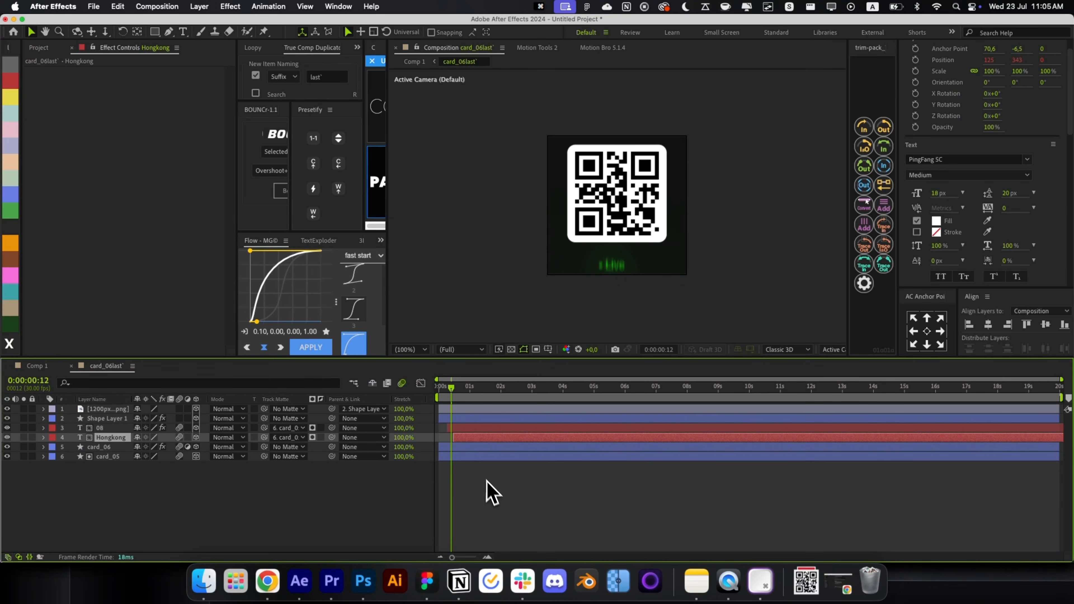
key(super+z)
key(super+z)
key(super+z)
click(486, 497)
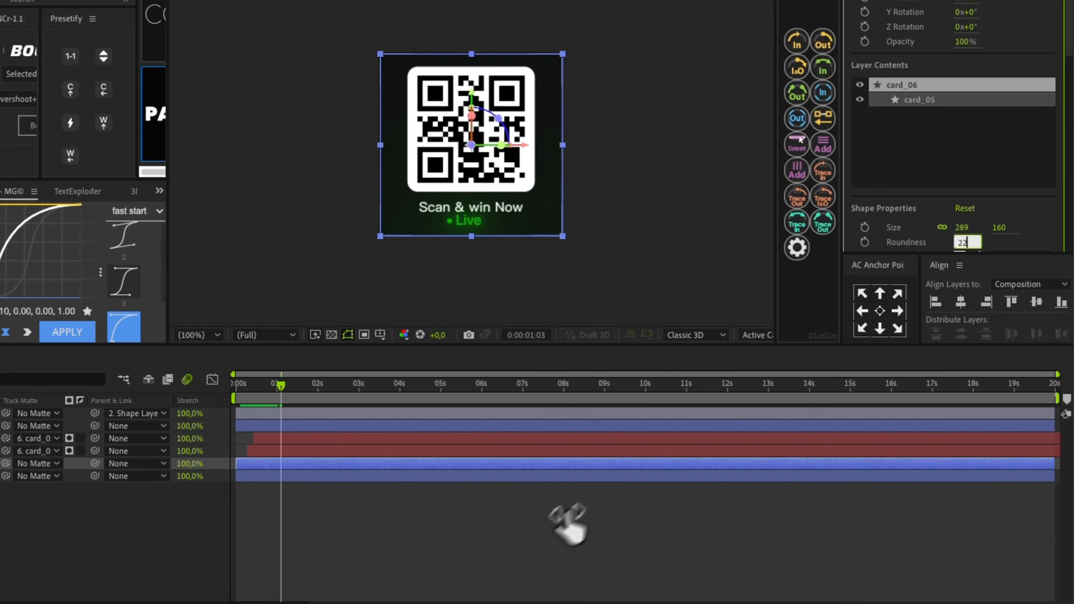
Step: Set the corner roundness of the card_06 and card_05 background shapes to 22
click(647, 512)
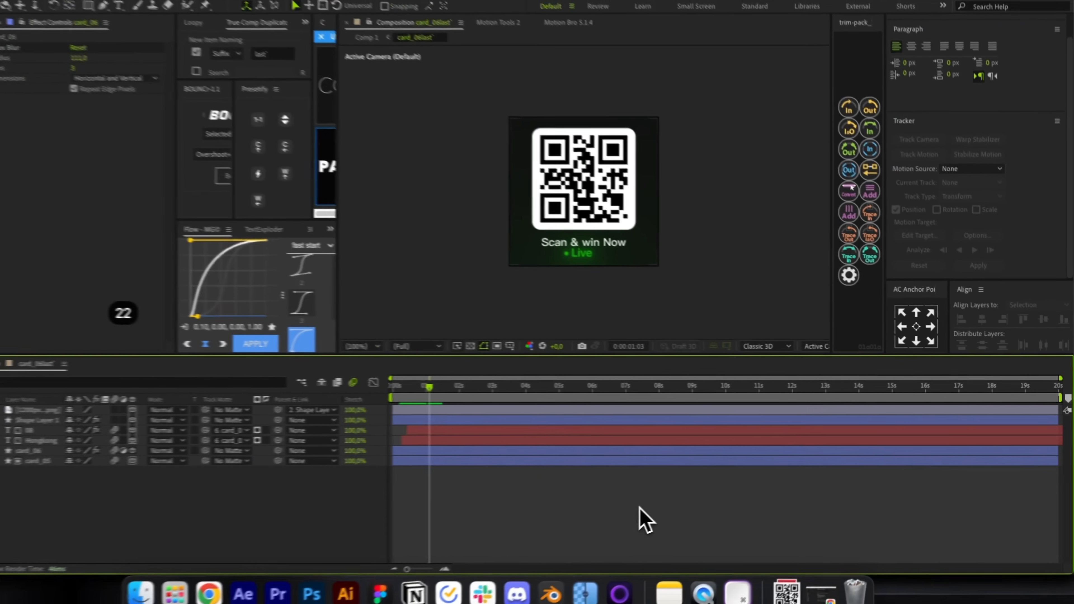
click(643, 460)
click(645, 450)
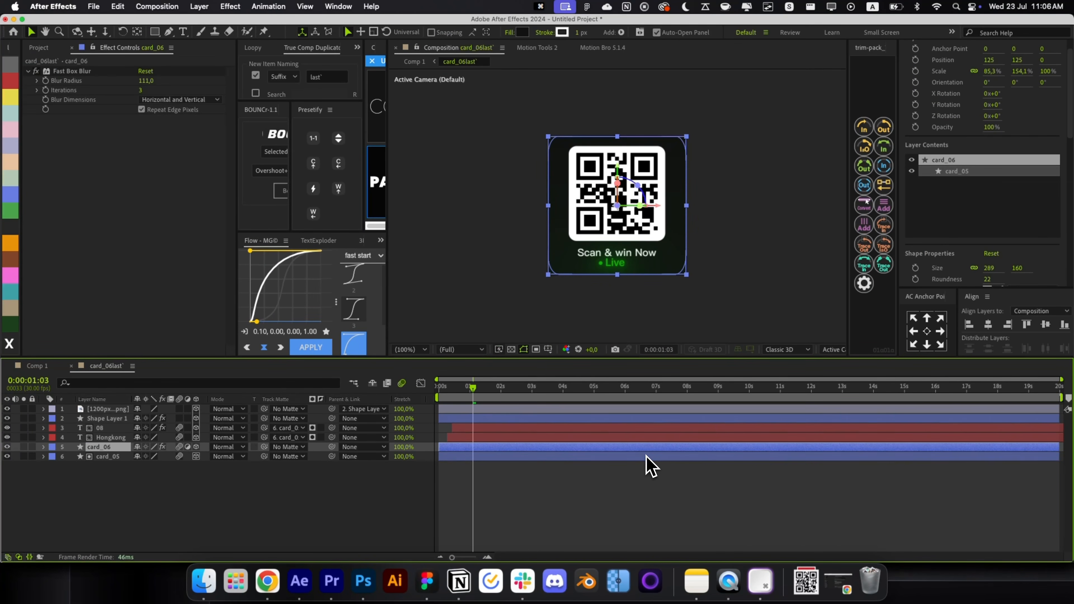
click(646, 456)
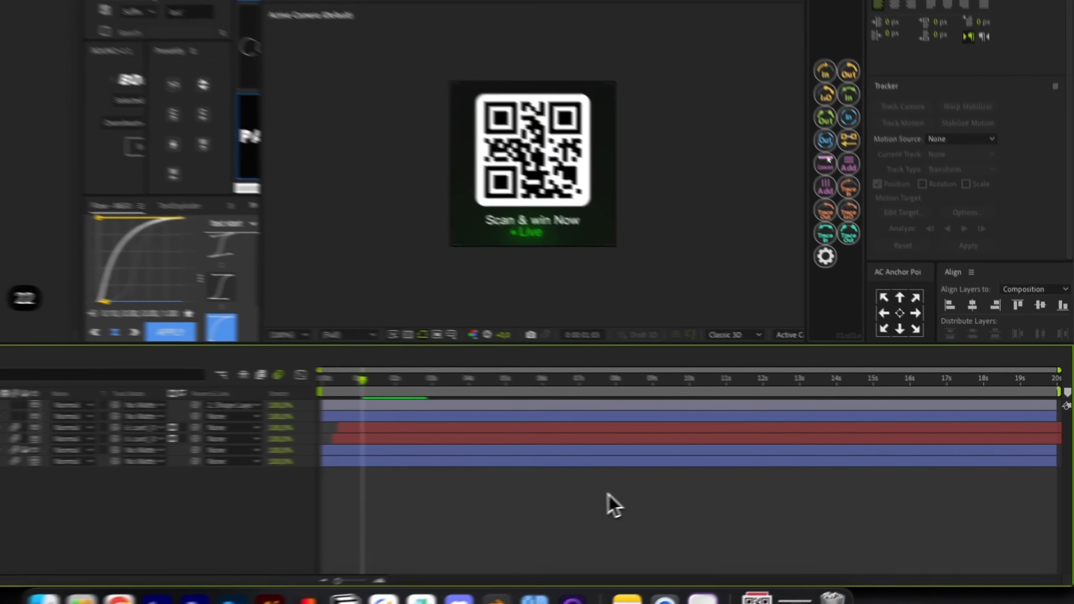
key(super+w)
click(499, 475)
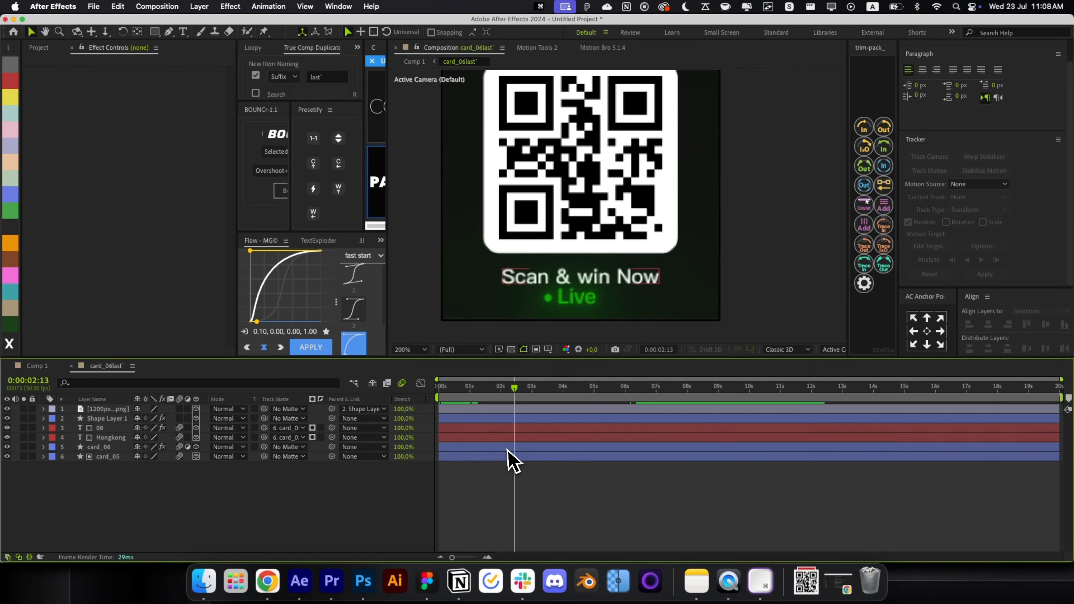
Step: Try the Roughen Edges effect on the card_06 layer, undo it, and reopen the QR card composition
key(alt+space)
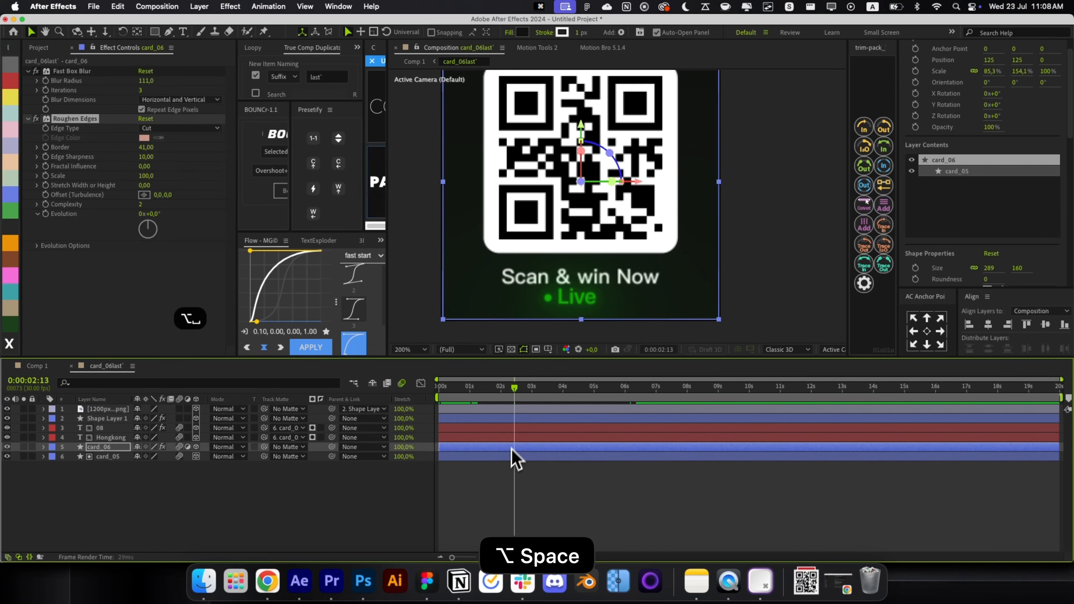
key(alt+space)
key(super+z)
key(super+z)
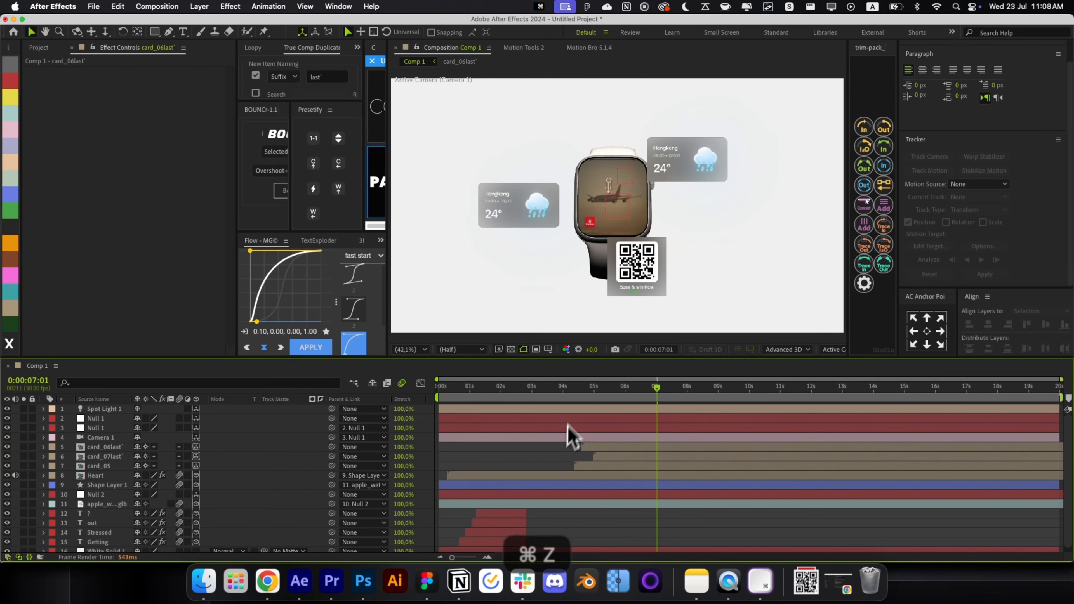
click(657, 293)
double_click(642, 299)
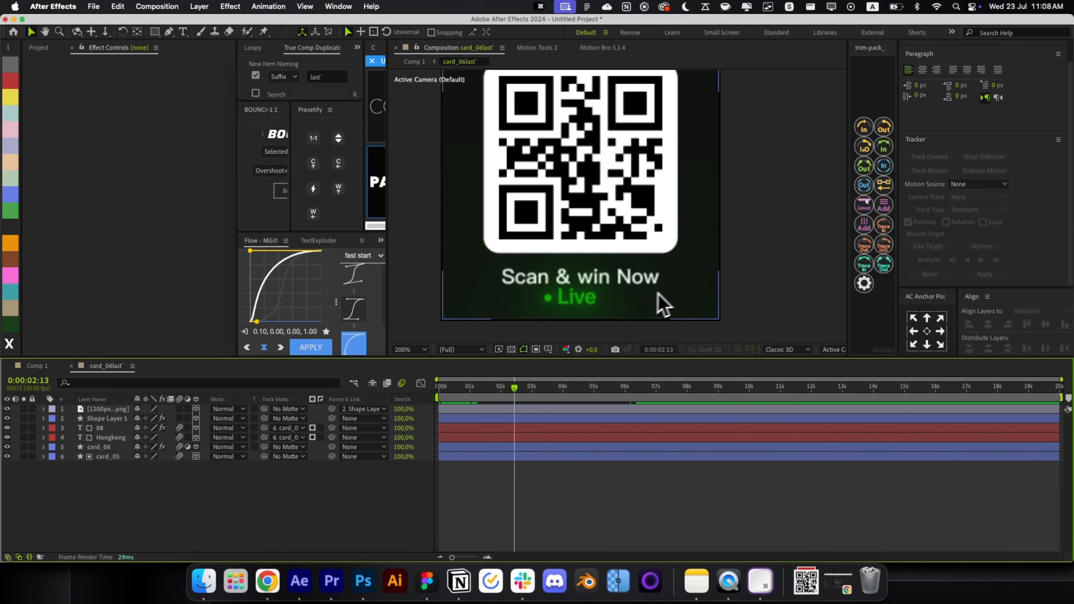
Step: Shift the card_06 and card_05 layers together so they start at about 5 s
click(567, 448)
shift+click(547, 460)
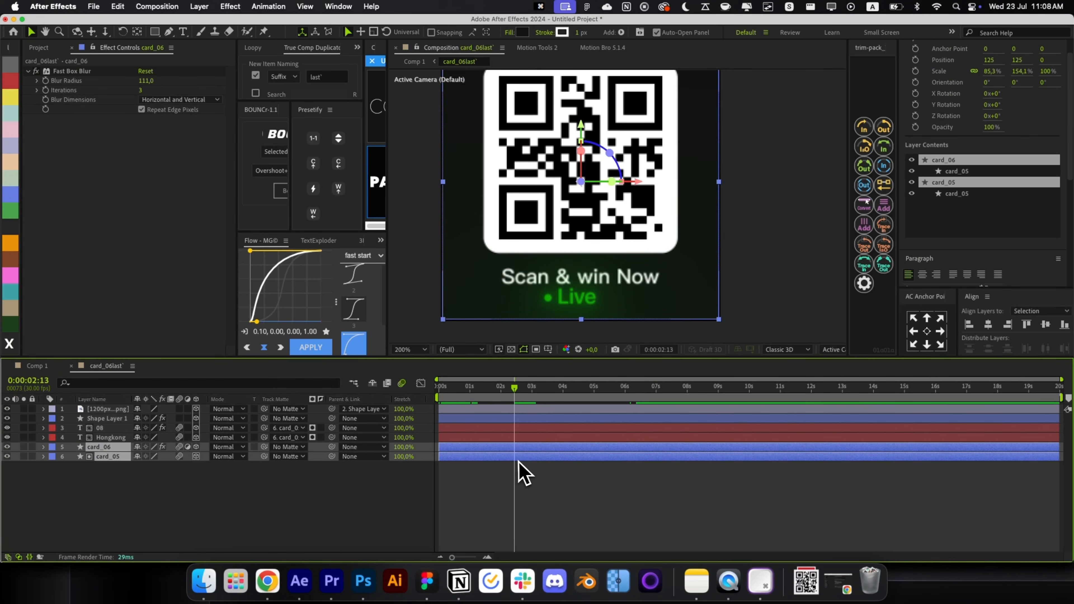
drag(518, 460, 671, 463)
click(594, 489)
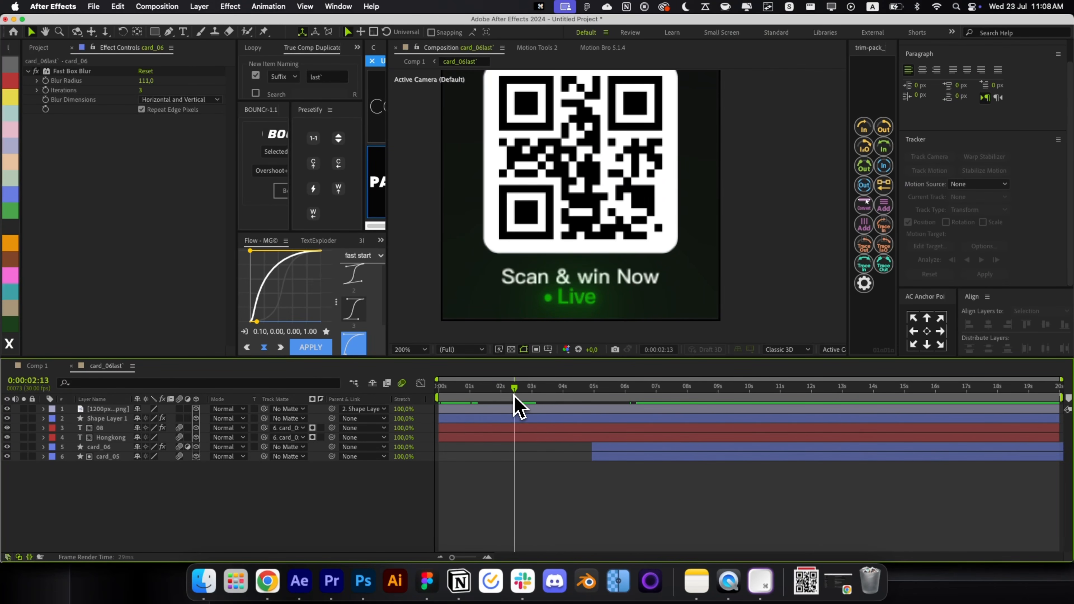
click(501, 440)
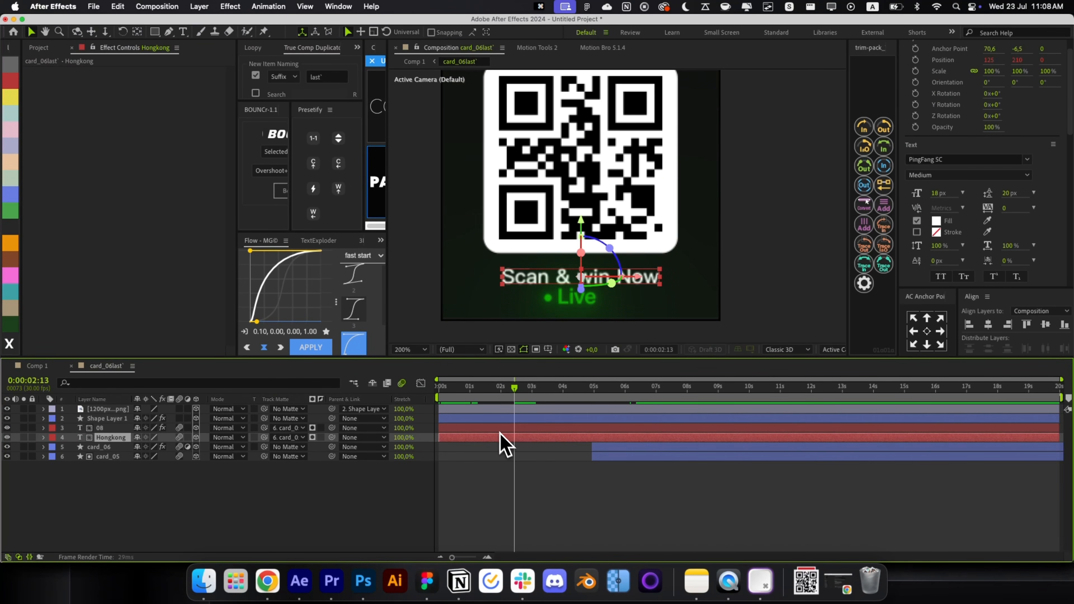
click(515, 452)
click(469, 323)
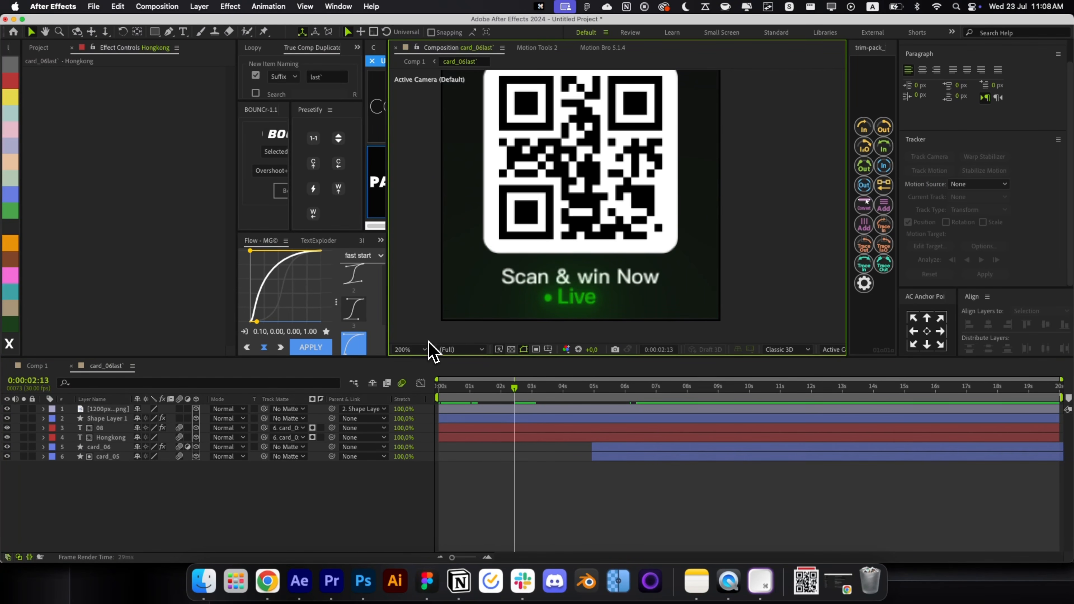
key(super+z)
key(super+z)
key(super+z)
key(super+z)
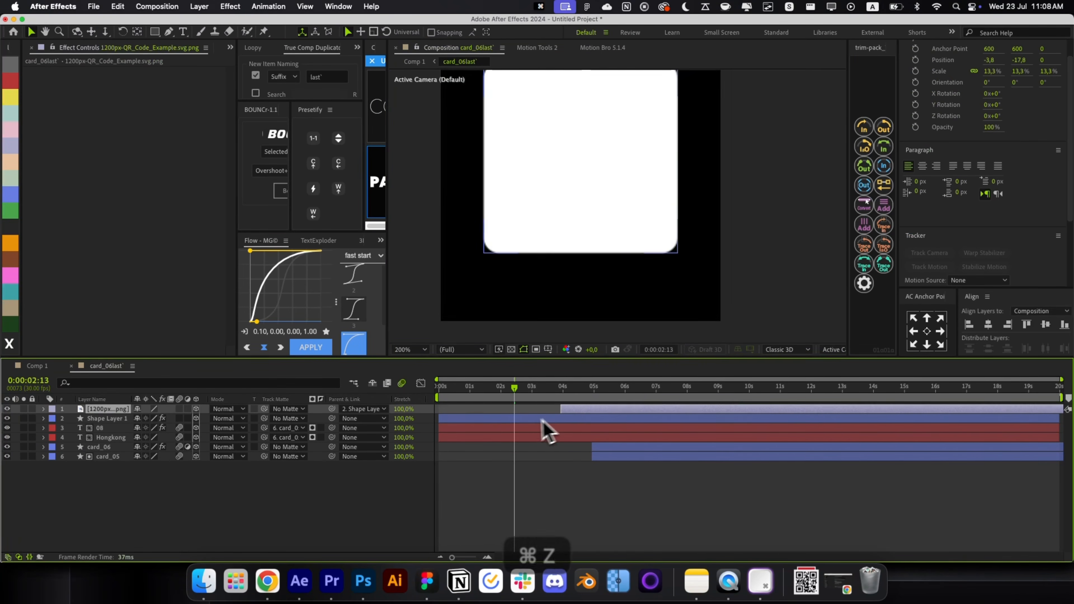
click(582, 475)
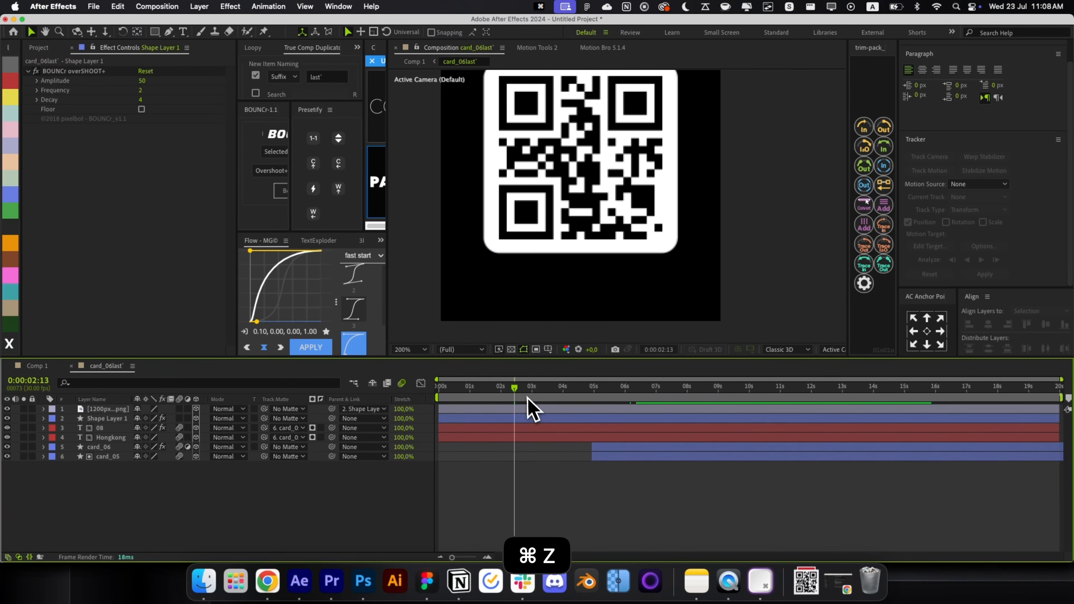
Step: Add a 250 × 250 rectangle shape layer filling the composition and stack it directly above card_06, below the text layers
drag(527, 408, 568, 407)
key(alt+slash)
key(q)
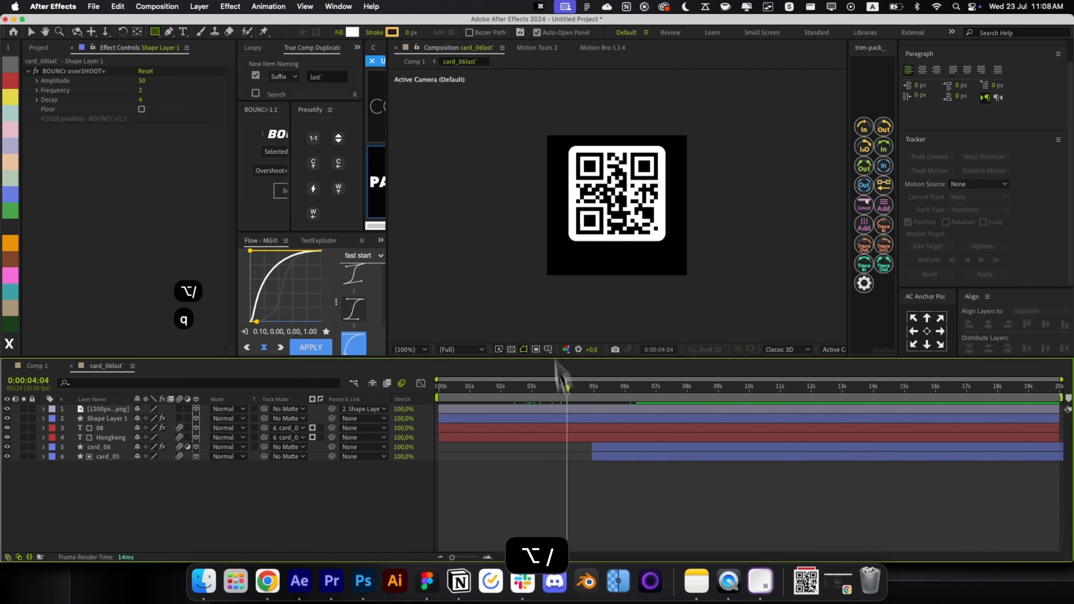
double_click(155, 31)
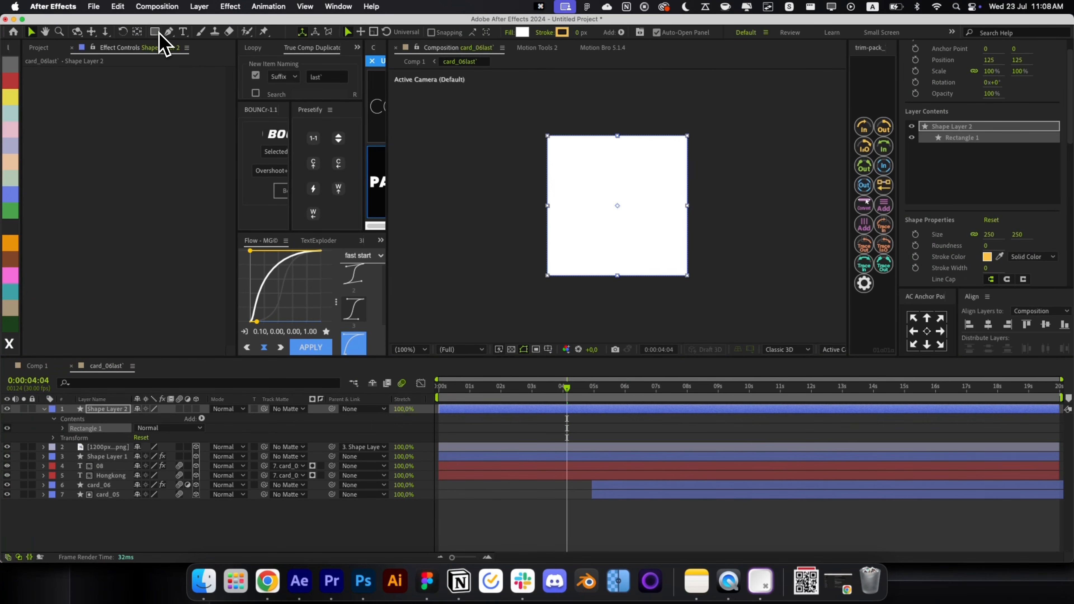
key(v)
key(super+shift+bracketleft)
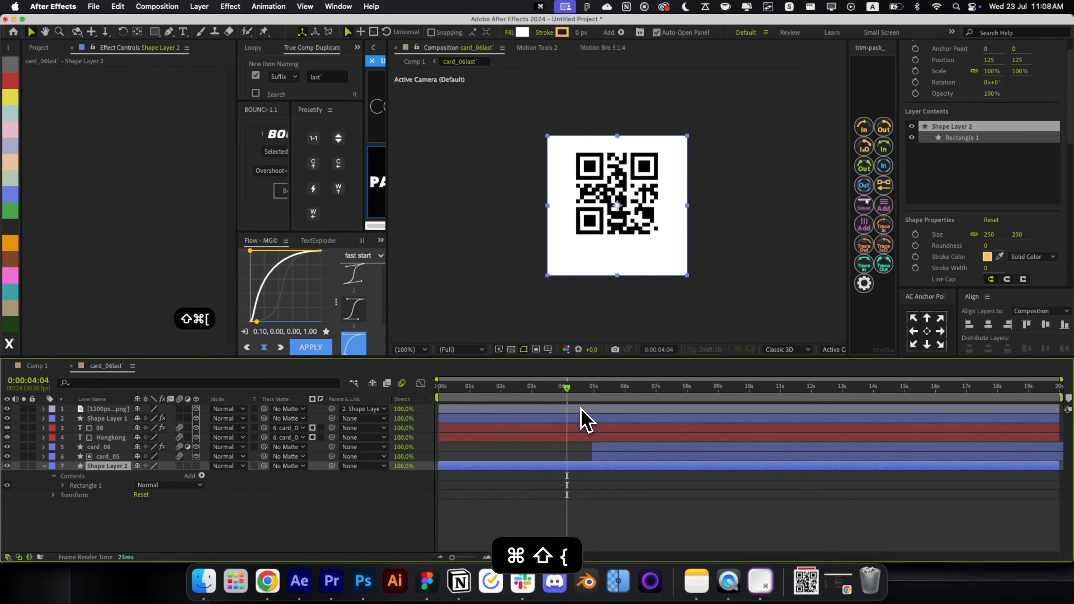
key(super+bracketright)
key(super+bracketright)
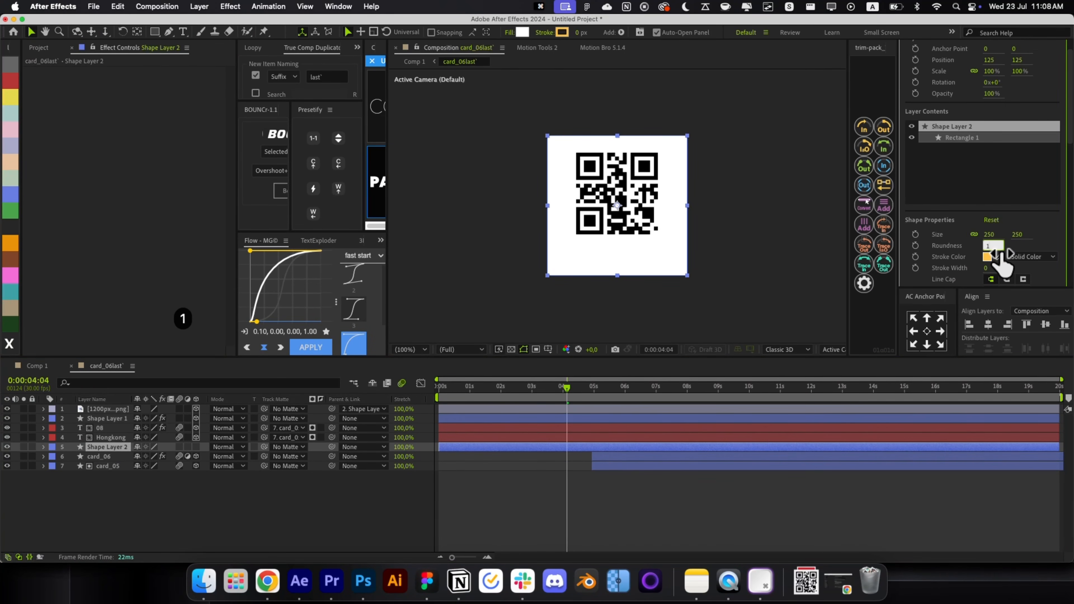
Step: Set the new rectangle layer's corner roundness to 13 and its fill colour to black
text(3)
click(681, 499)
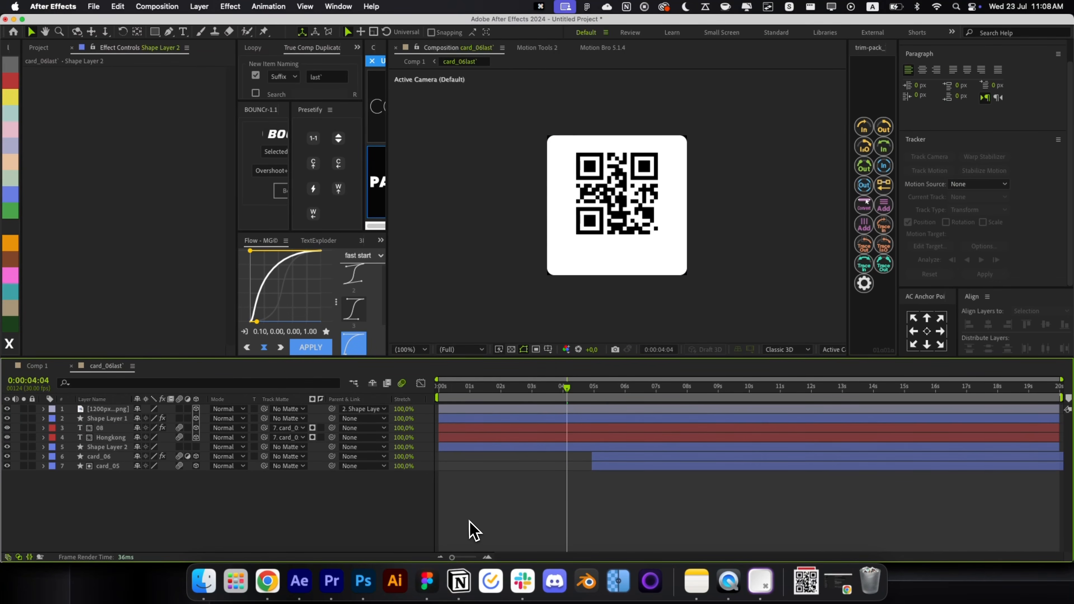
key(super+w)
double_click(585, 449)
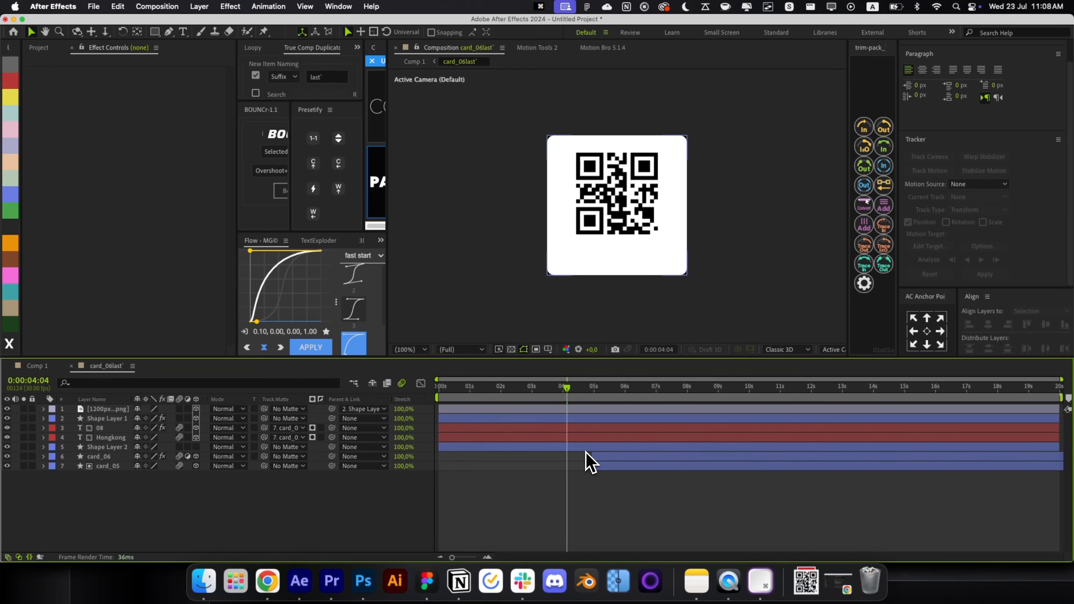
click(580, 447)
click(522, 32)
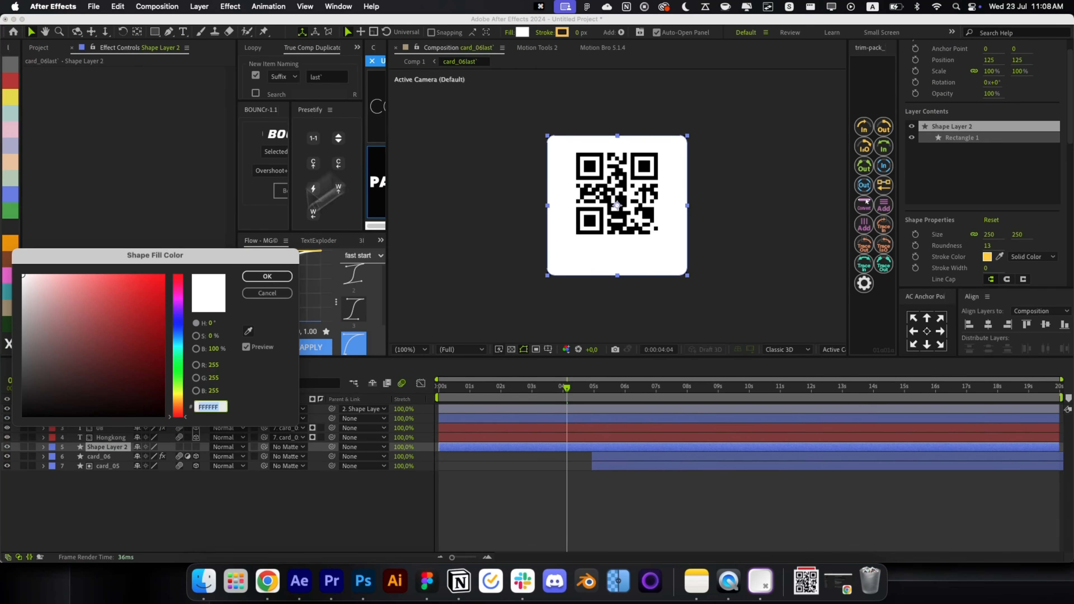
click(26, 409)
click(268, 280)
Step: Copy the Fast Box Blur effect from card_06 and delete the card_06 and card_05 layers
click(610, 466)
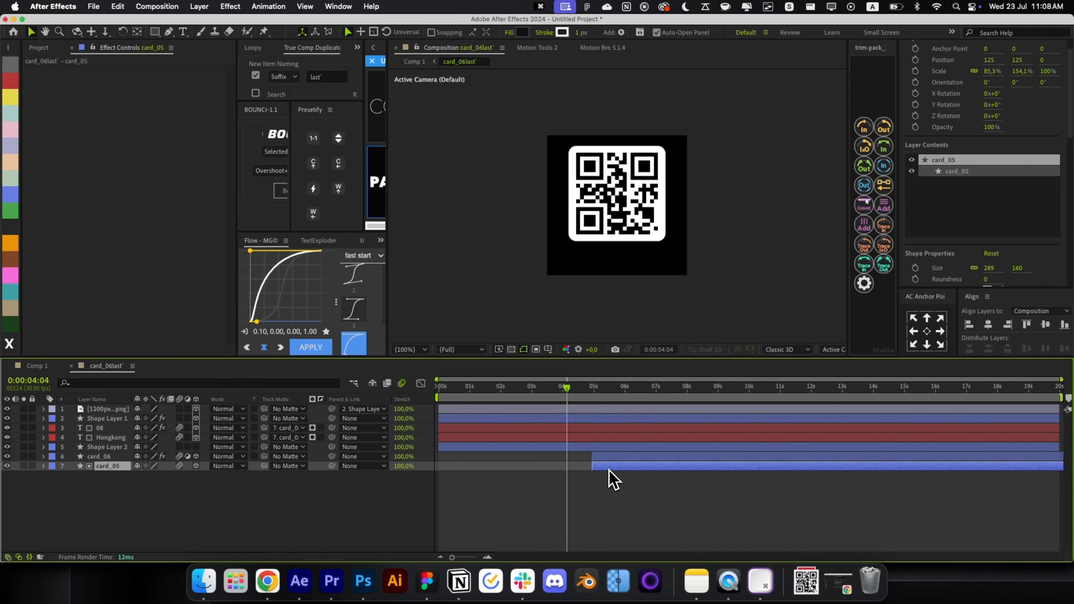
click(615, 460)
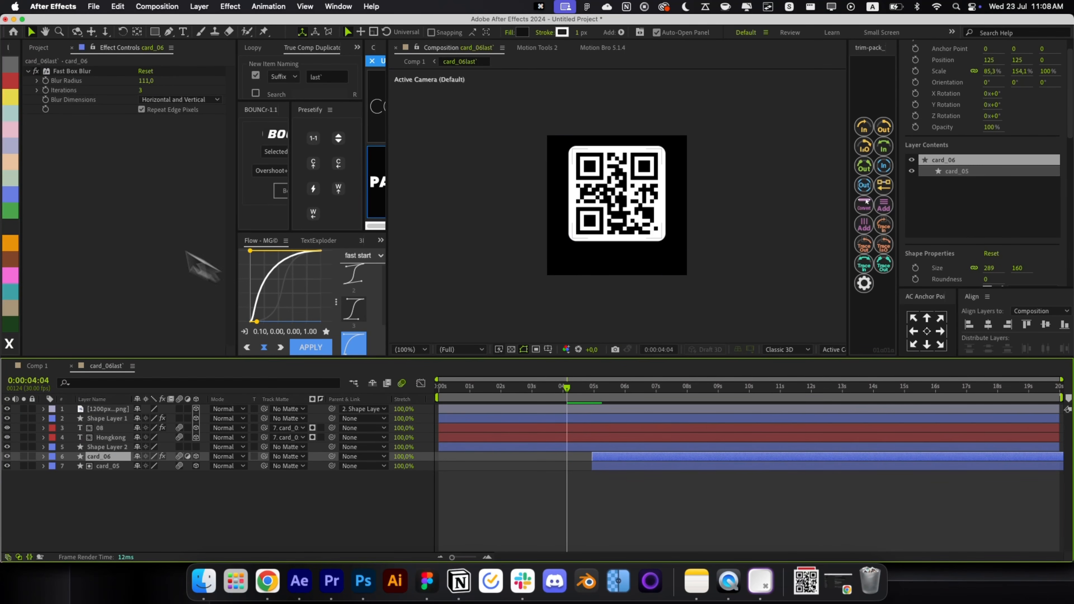
click(86, 202)
key(super+a)
key(super+c)
drag(608, 477, 619, 461)
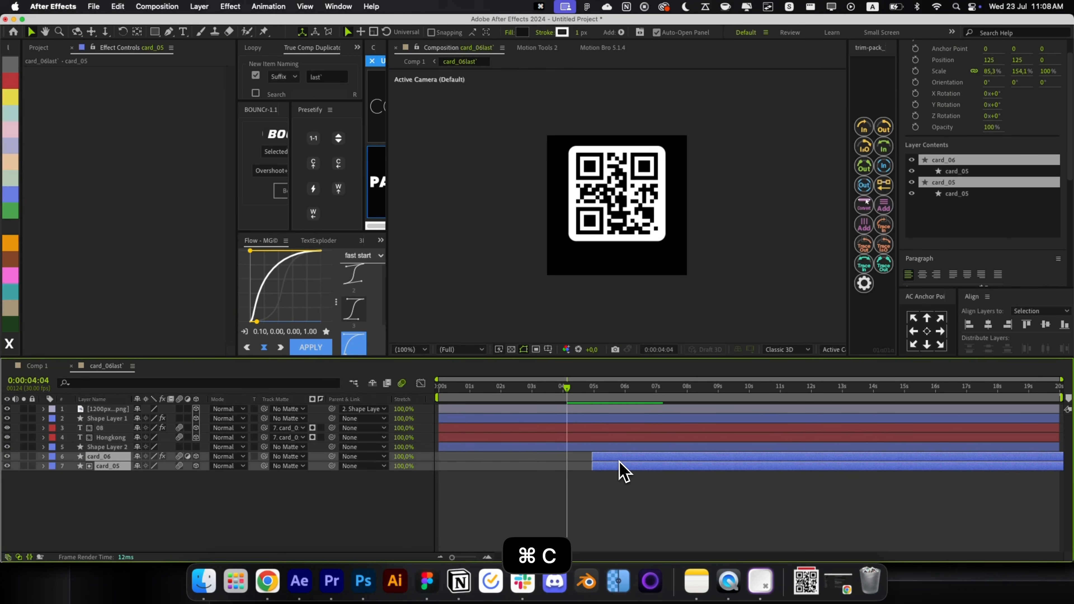
key(BackSpace)
Step: Duplicate the black rectangle layer and make the copy an adjustment layer with the copied Fast Box Blur
click(594, 449)
key(super+d)
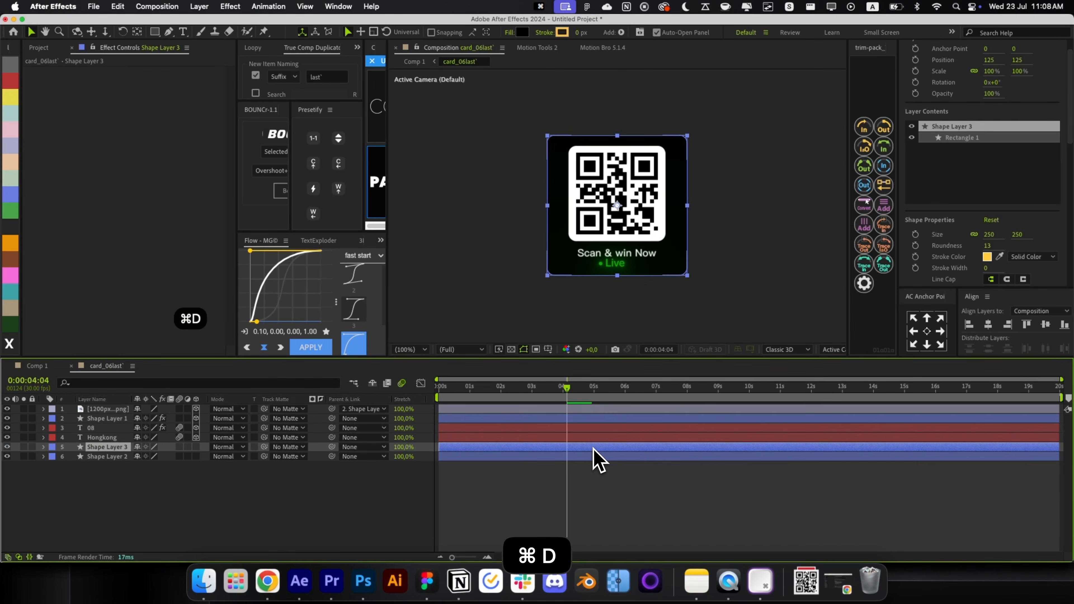
key(super+v)
click(569, 503)
click(187, 447)
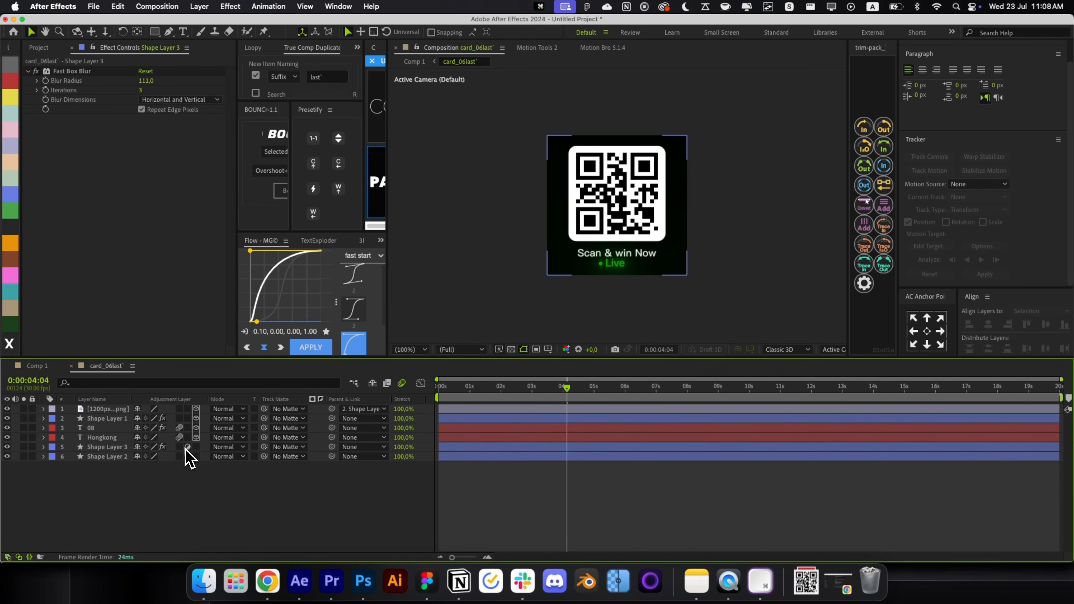
key(super+w)
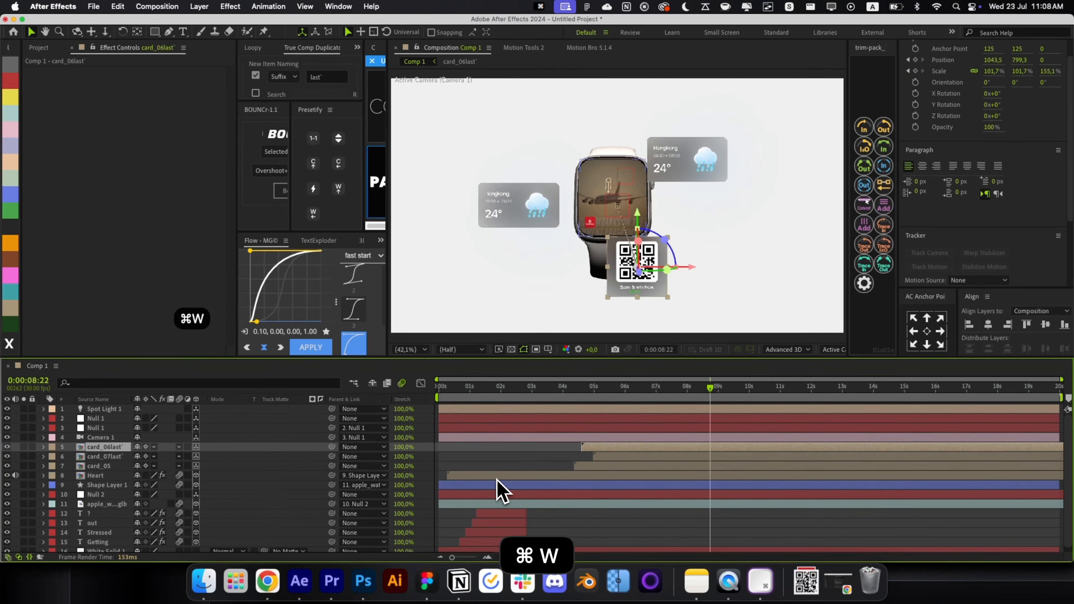
click(492, 476)
scroll(639, 296, up, 2)
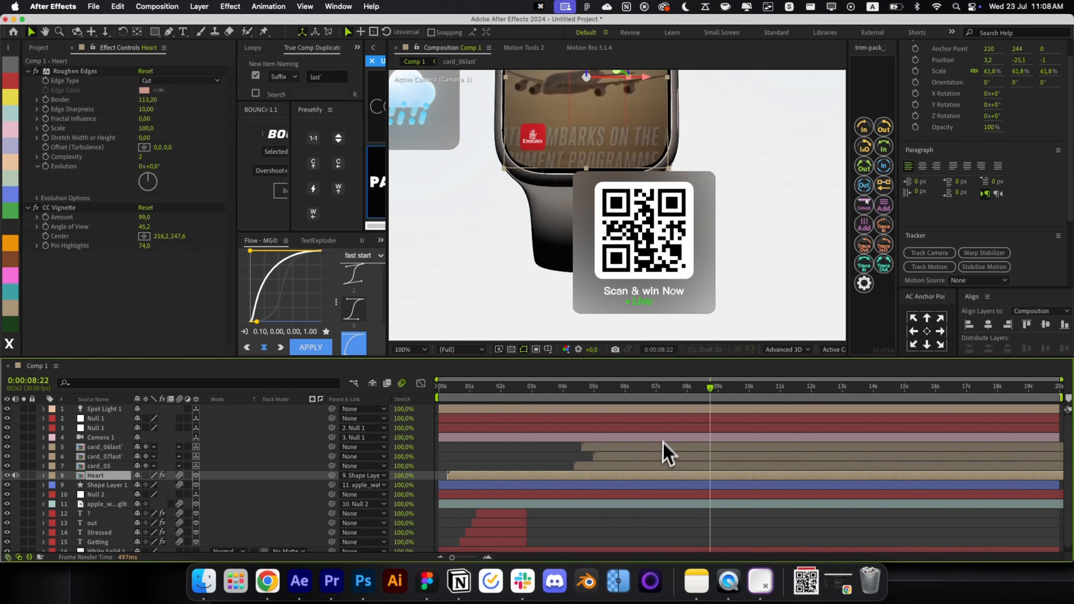
Step: Set the corner roundness of Shape Layer 3 in the QR card composition to 22
double_click(643, 449)
click(611, 449)
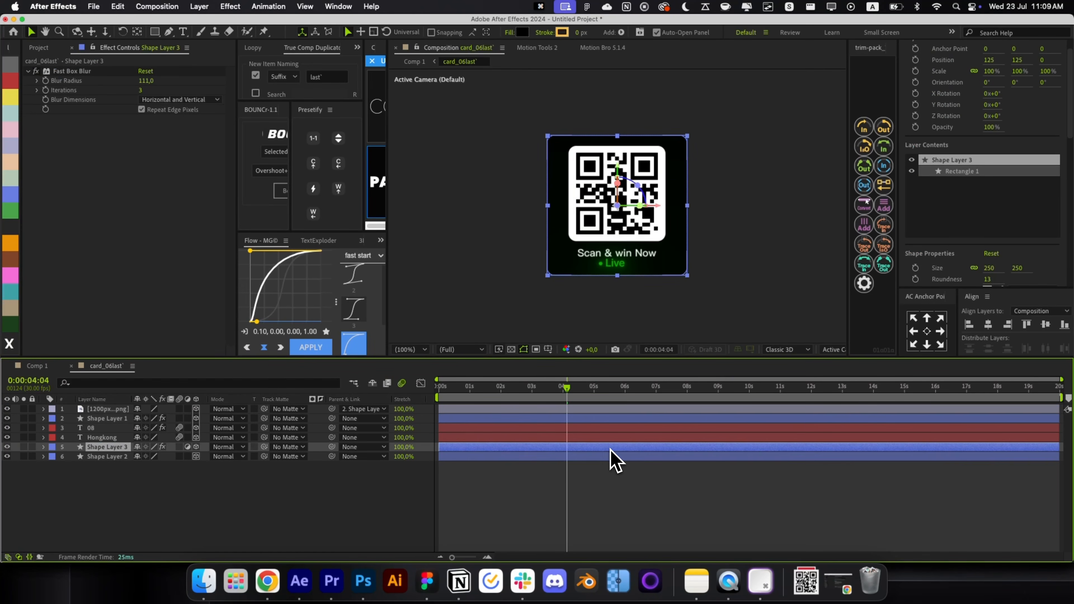
click(987, 280)
text(22)
click(749, 457)
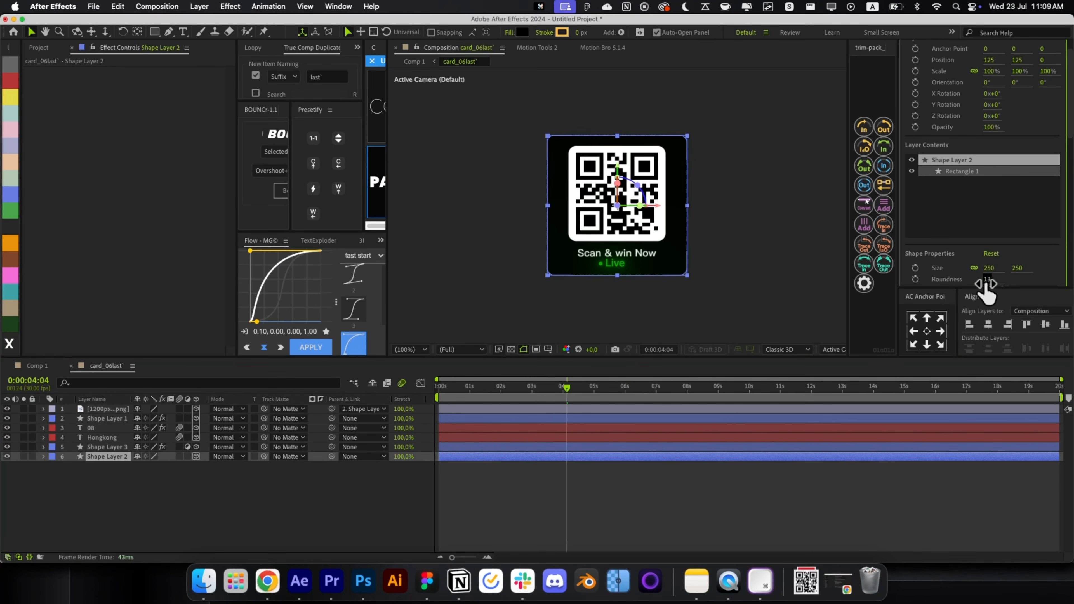
key(cmd+w)
click(520, 476)
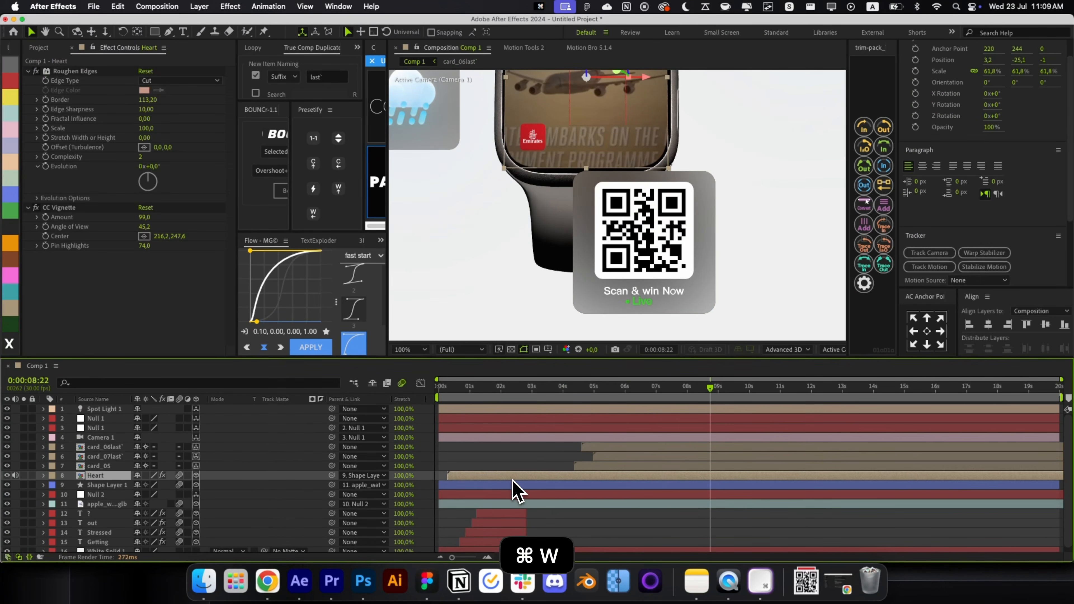
click(723, 408)
key(alt+slash)
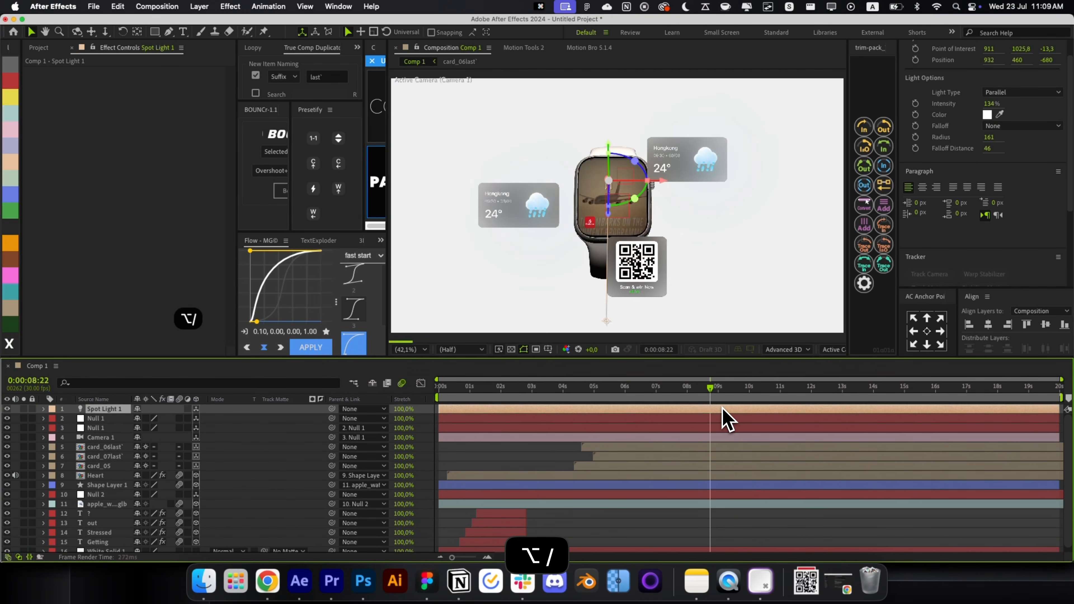
click(533, 469)
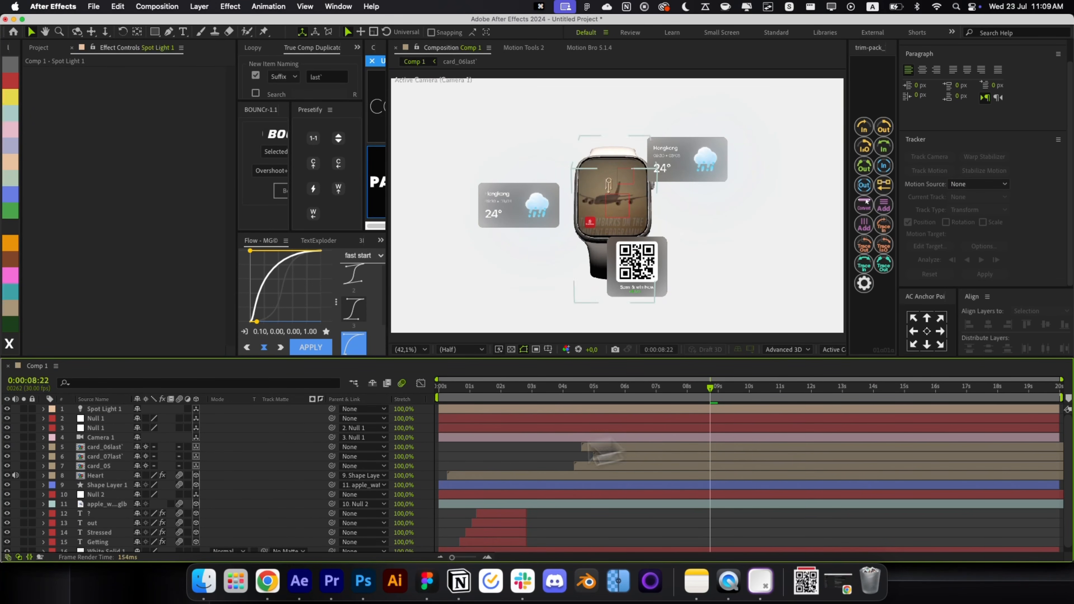
click(276, 588)
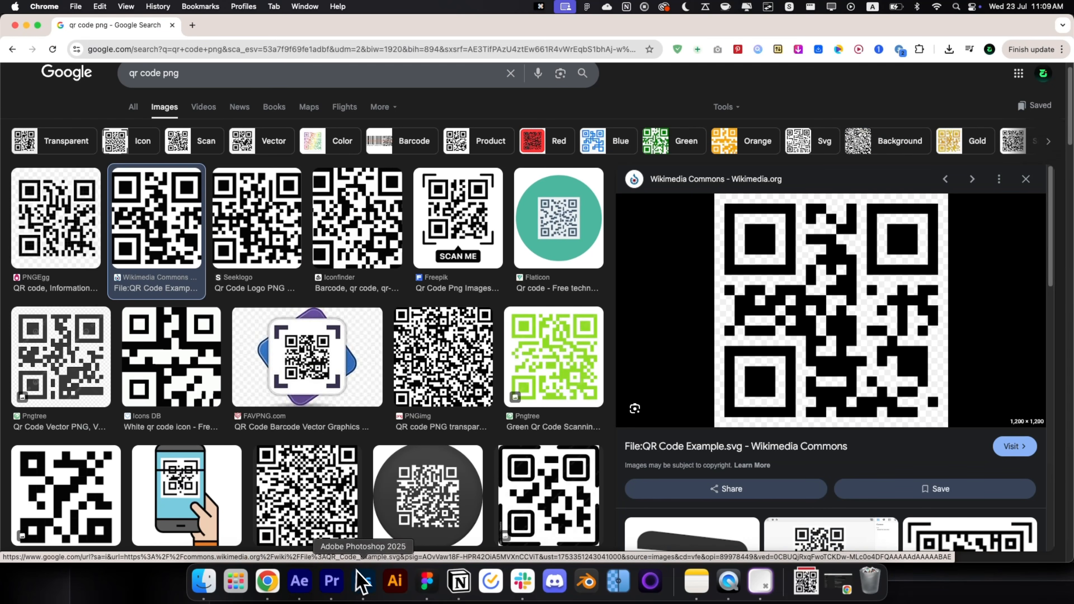
click(313, 589)
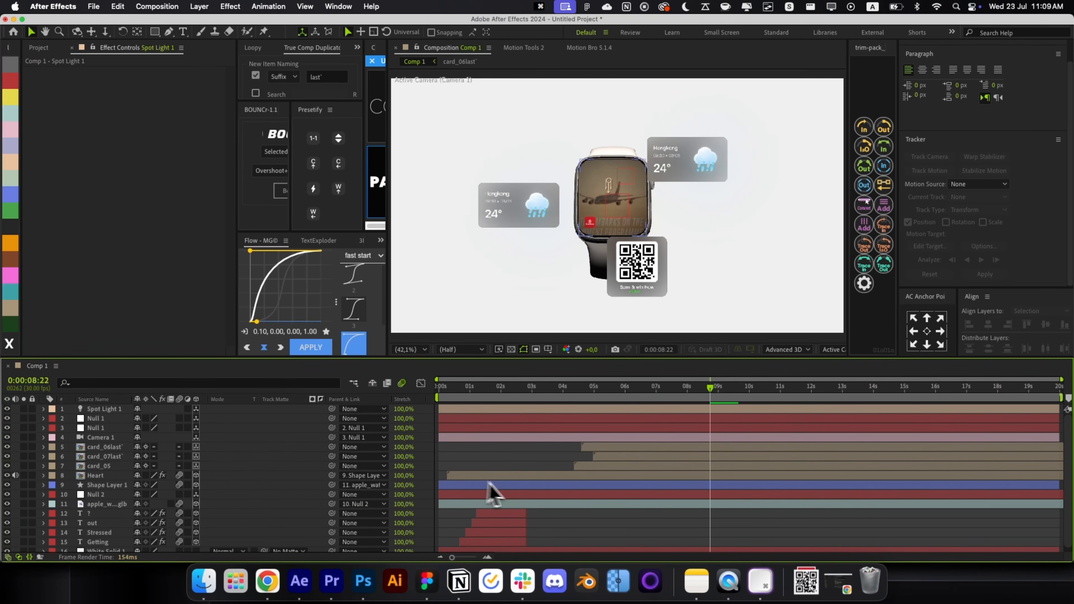
Step: Try setting the QR card composition's height to 222 px and undo the change
click(603, 466)
double_click(608, 447)
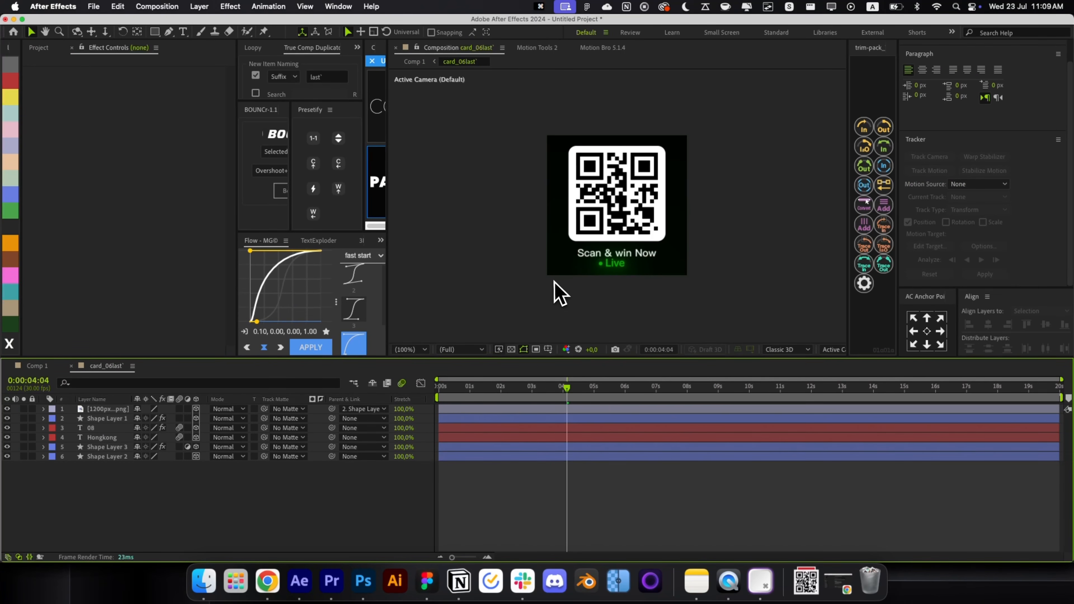
key(super+k)
click(487, 268)
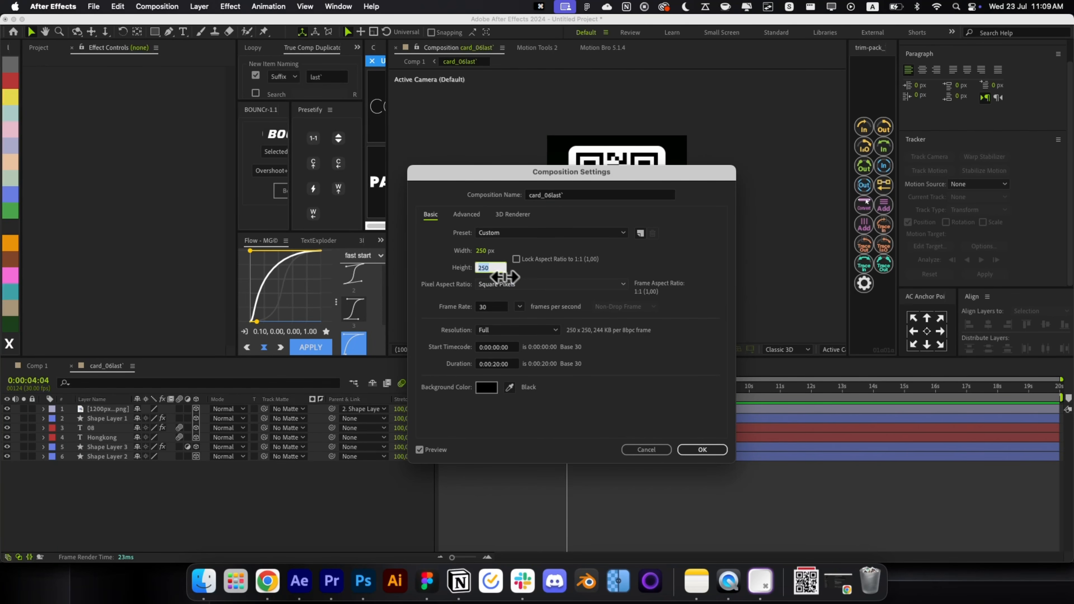
text(1)
key(BackSpace)
text(250)
key(Return)
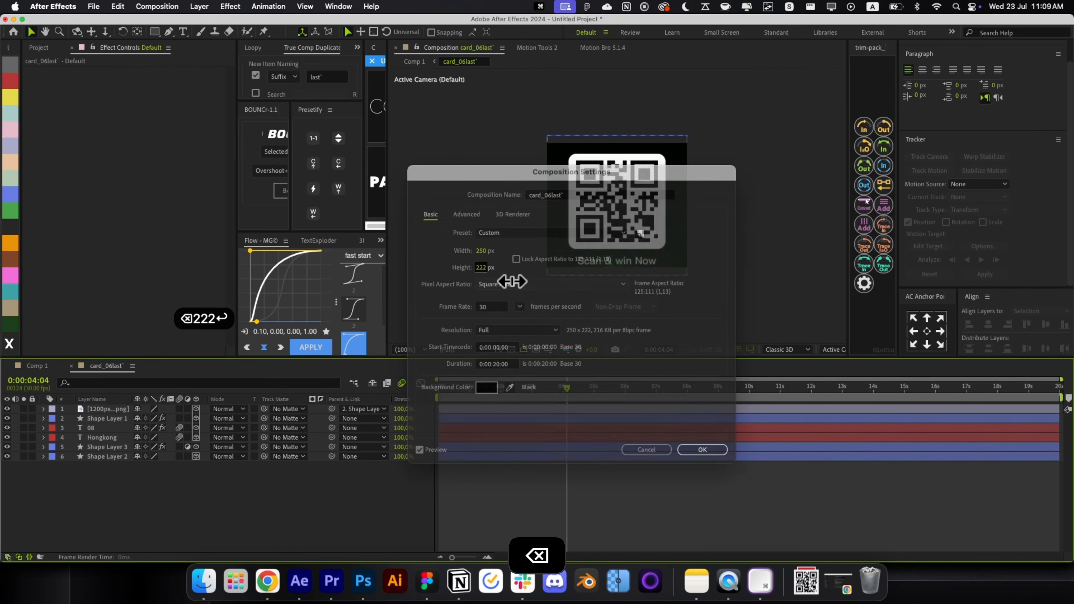
key(super+z)
Step: Set the width of the QR card composition to 222 px
key(super+k)
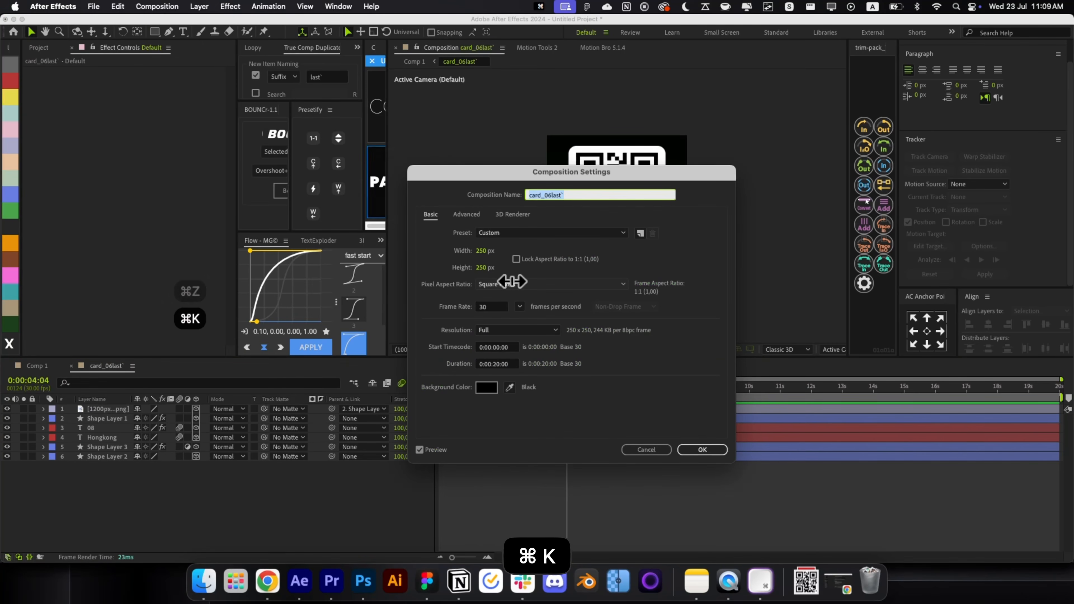
click(484, 253)
text(222)
key(Return)
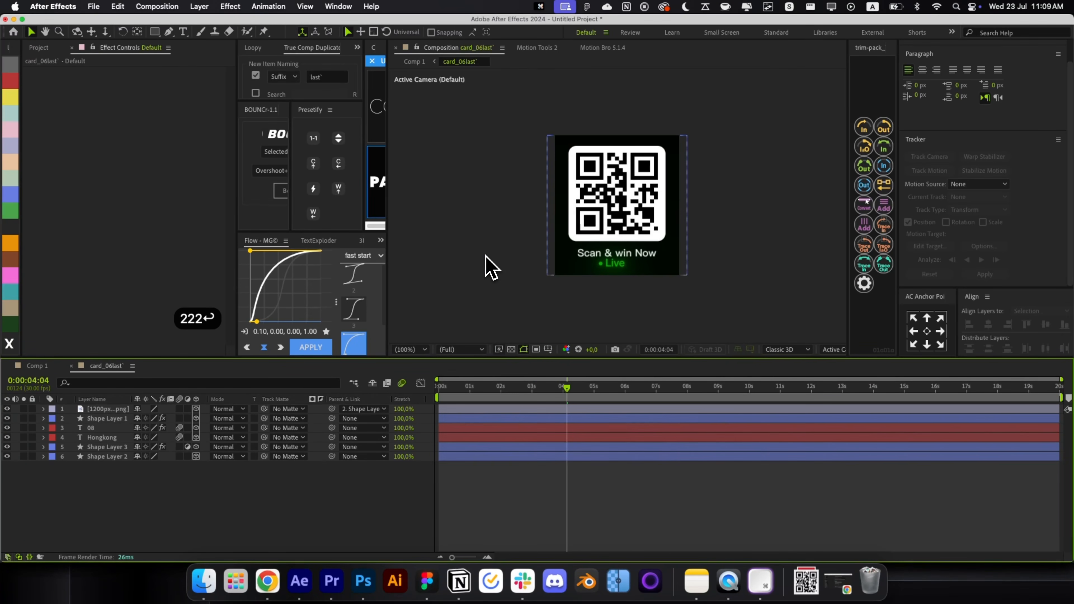
Step: Narrow Shape Layer 3 and Shape Layer 2 to the QR card composition's width, at 88.7% horizontal scale, and close the composition
click(549, 270)
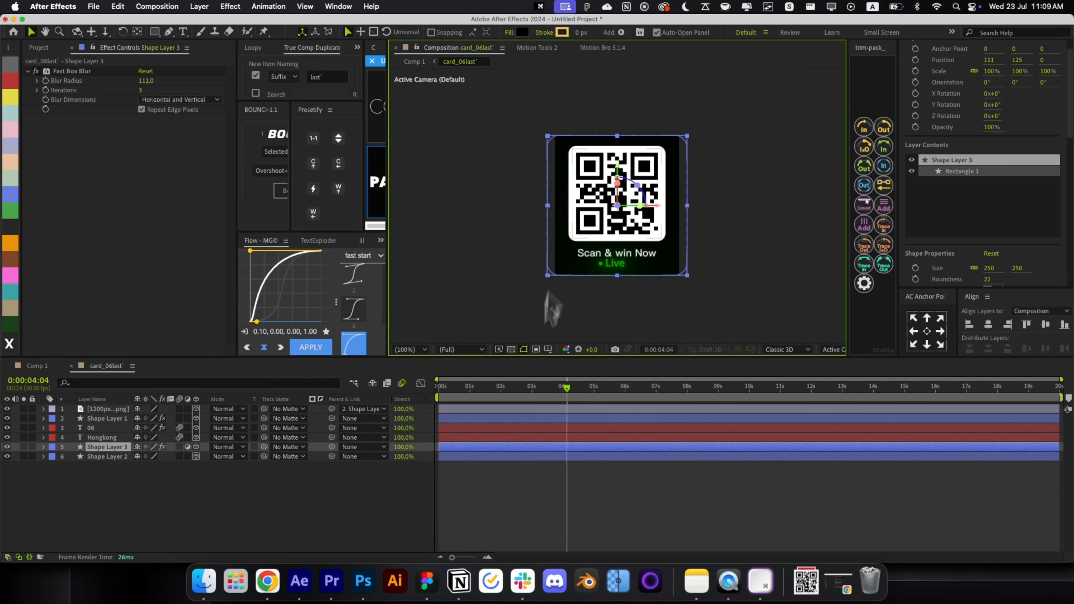
shift+click(501, 457)
scroll(558, 233, up, 5)
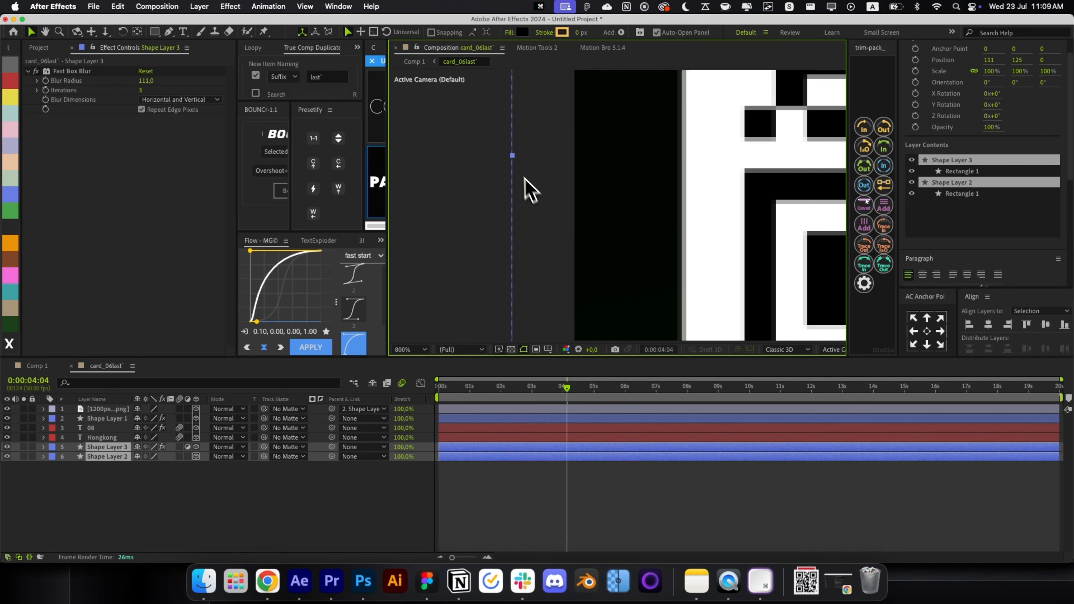
drag(515, 160, 563, 161)
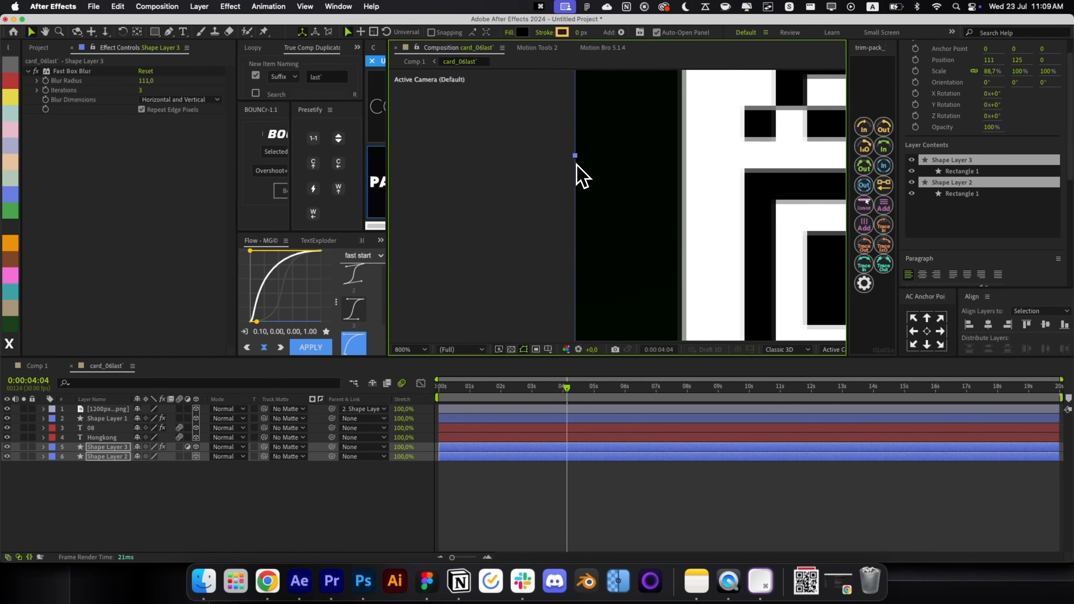
key(alt+slash)
key(super+w)
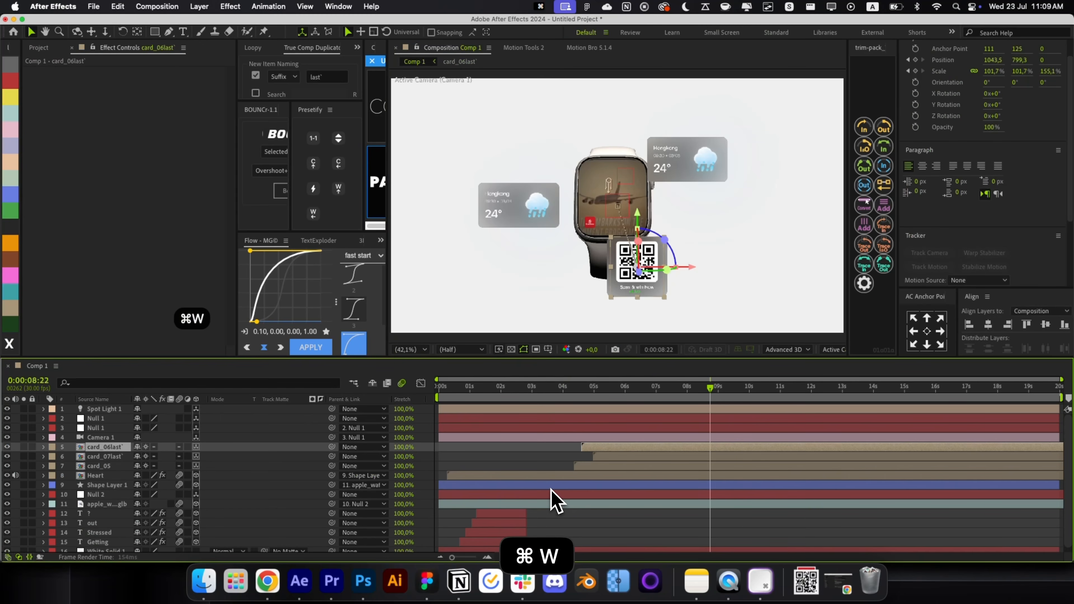
Step: Examine the QR card and the two weather cards around the watch in Comp 1
click(540, 461)
scroll(638, 271, up, 2)
scroll(661, 277, down, 1)
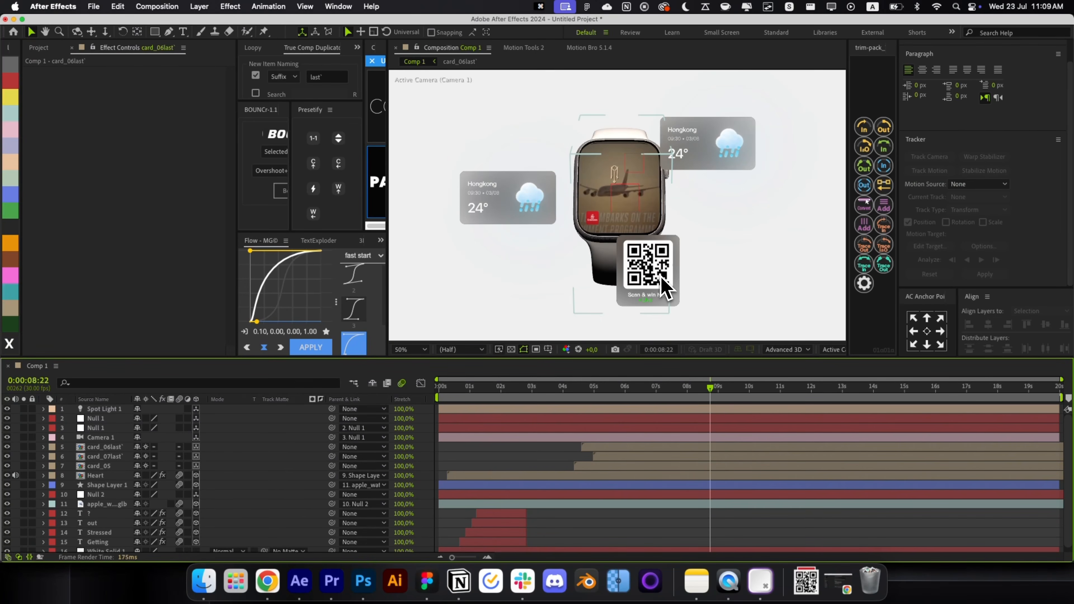
drag(713, 239, 679, 233)
click(696, 200)
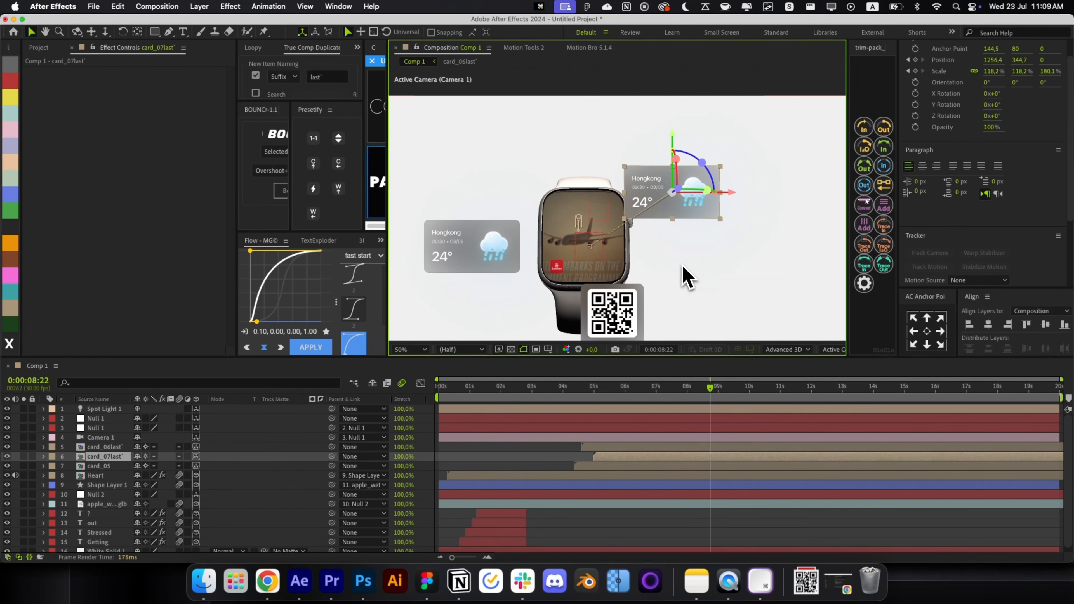
double_click(646, 458)
key(super+w)
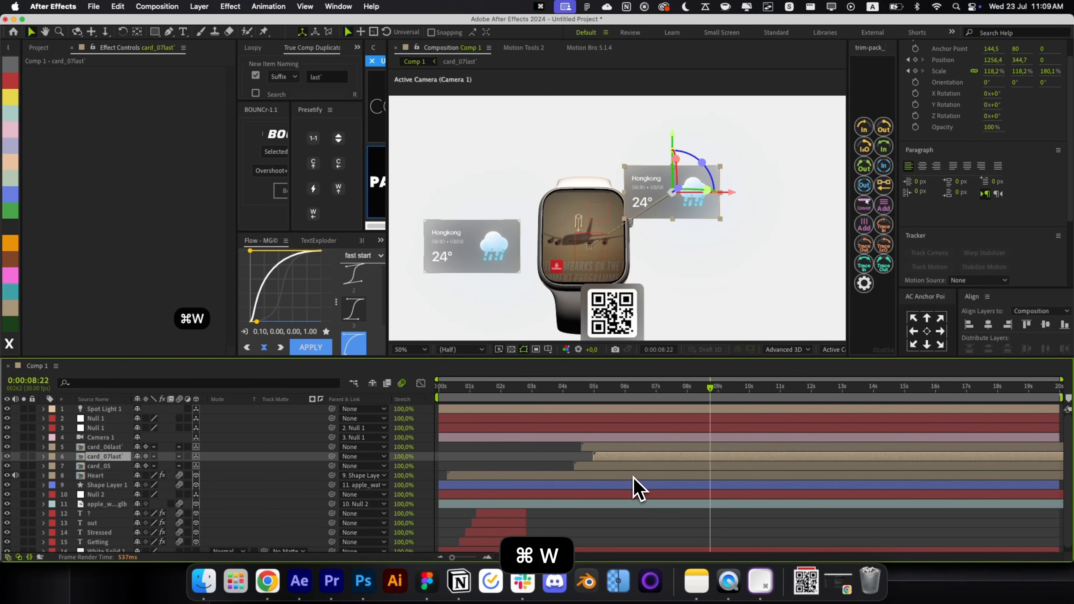
drag(614, 311, 605, 273)
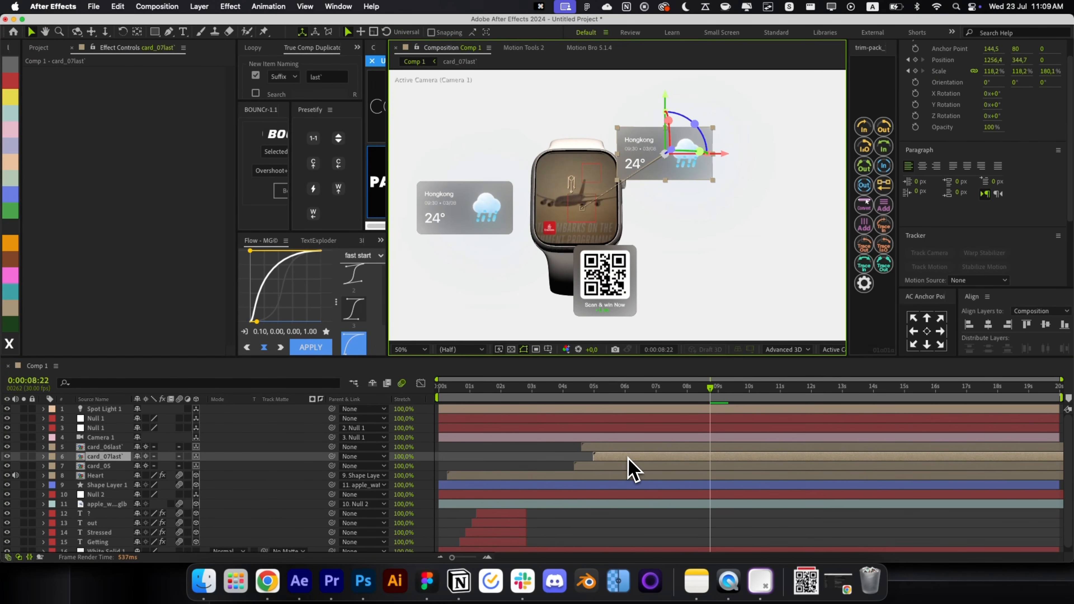
Step: Copy the card_06 and card_05 background shape layers from the card_05 composition and close it
double_click(626, 466)
click(607, 457)
shift+click(602, 449)
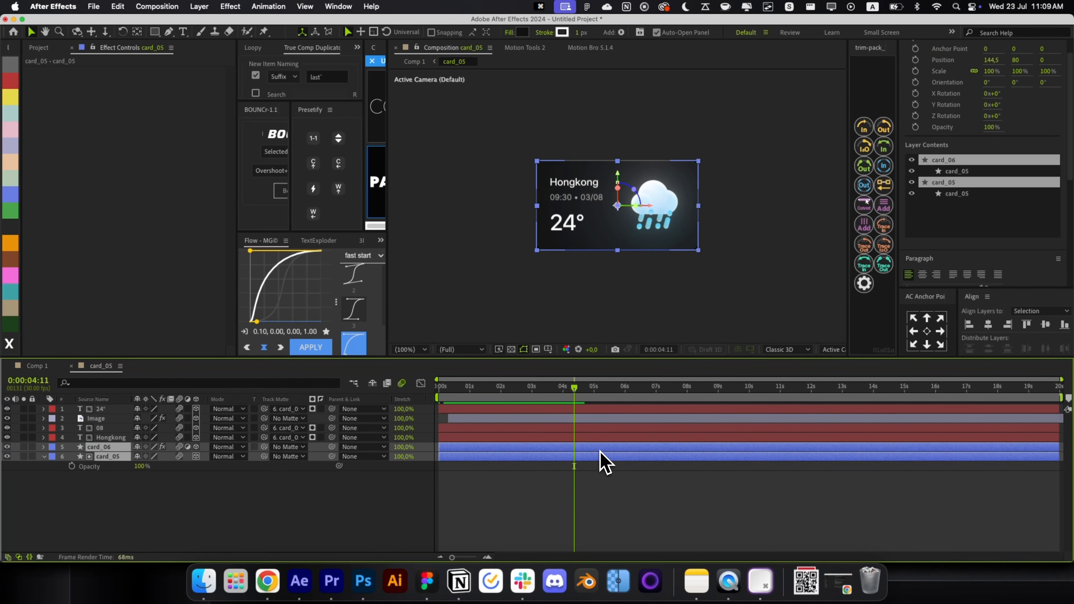
key(super+c)
click(602, 491)
key(super+w)
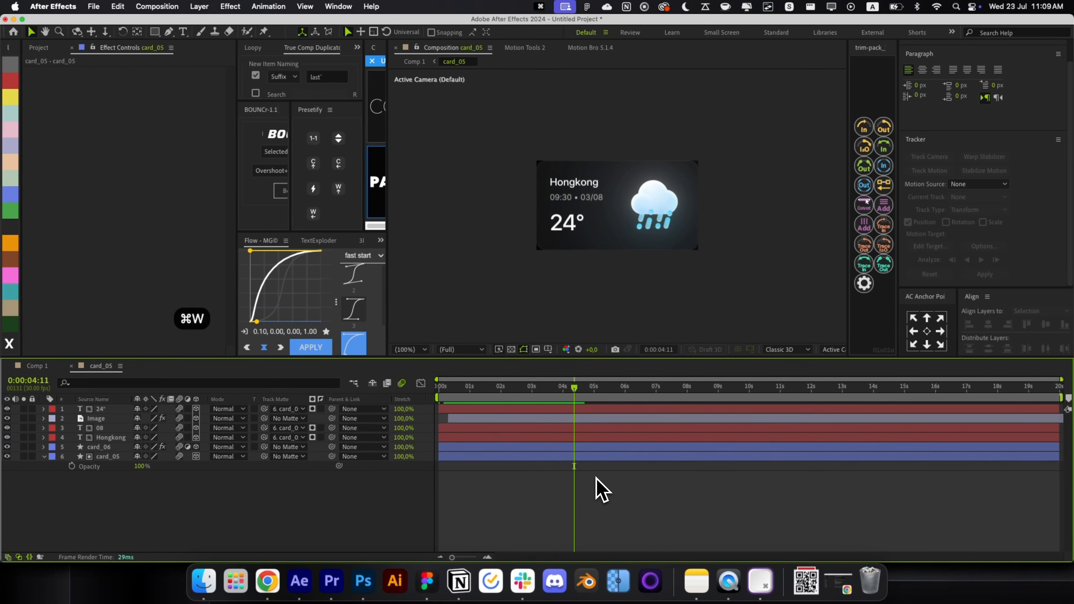
Step: Copy Shape Layer 3 and Shape Layer 2 from the QR card composition
double_click(614, 450)
click(608, 457)
key(super+c)
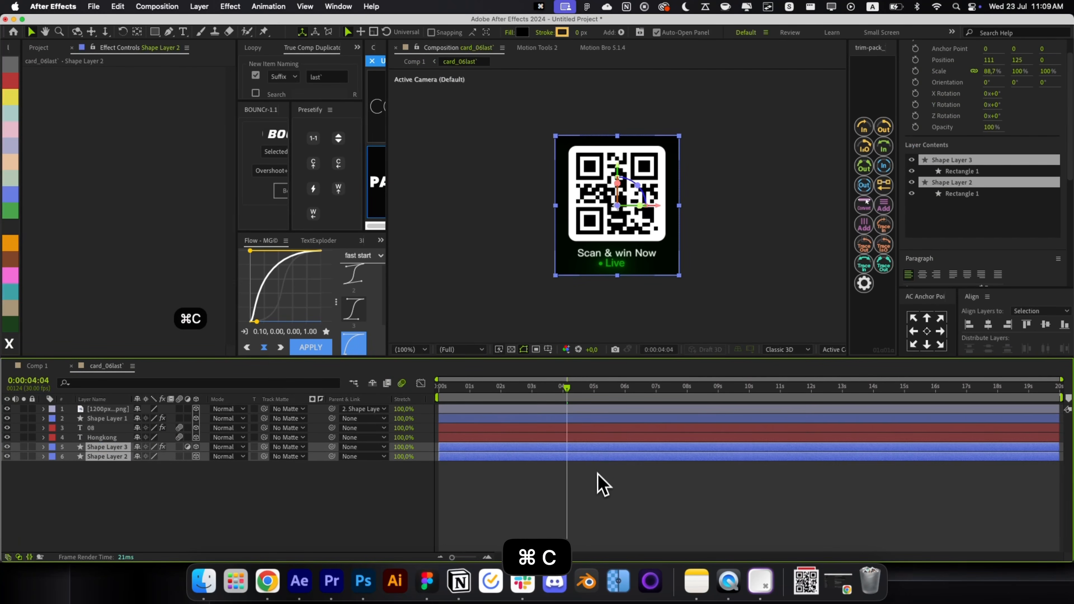
Step: Open the card_07last` composition and delete its rain-cloud image layer
key(super+w)
double_click(620, 466)
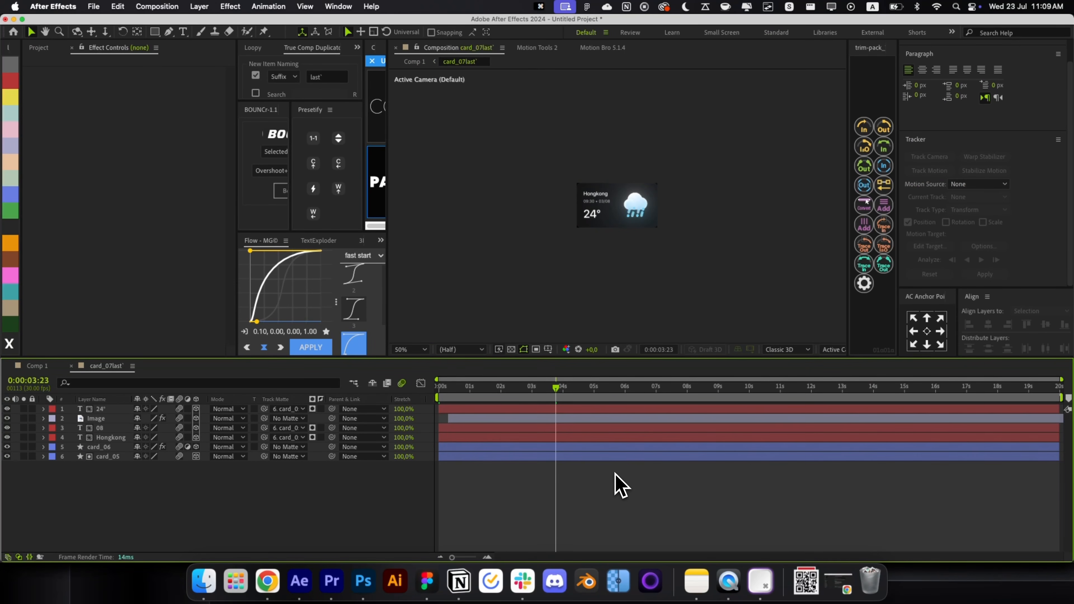
key(super+a)
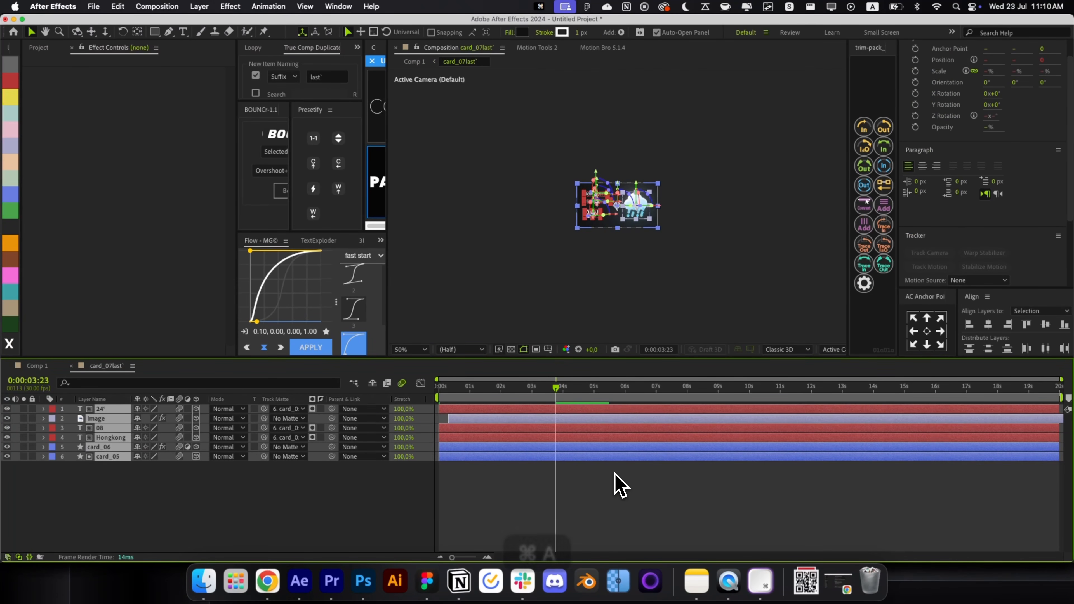
click(620, 486)
click(635, 210)
key(BackSpace)
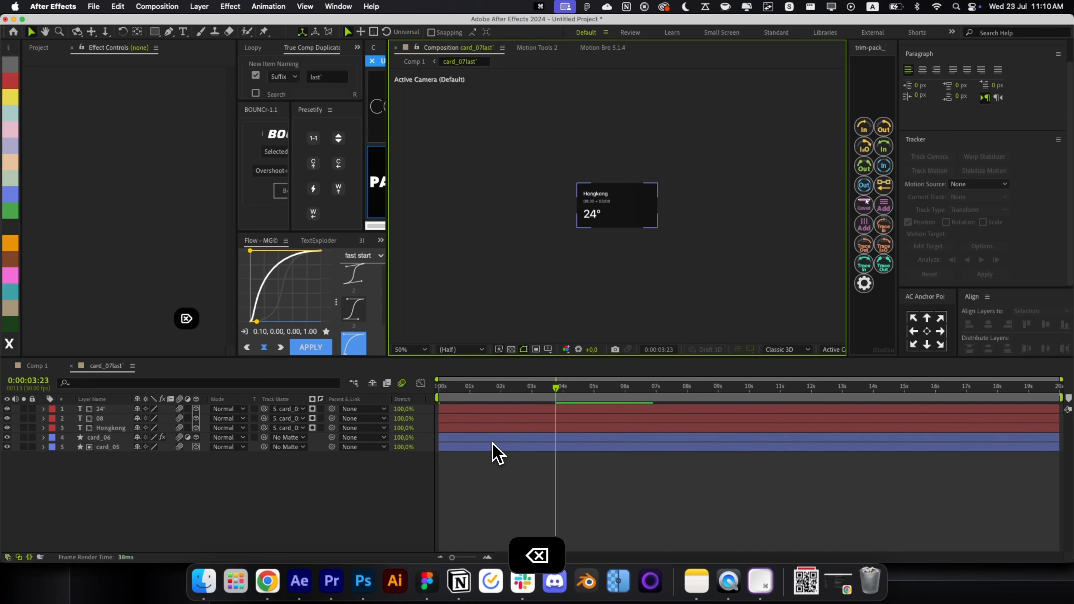
Step: Replace the card_06 and card_05 background layers with the copied Shape Layer 2 and Shape Layer 3
click(494, 440)
shift+click(492, 450)
key(BackSpace)
key(super+v)
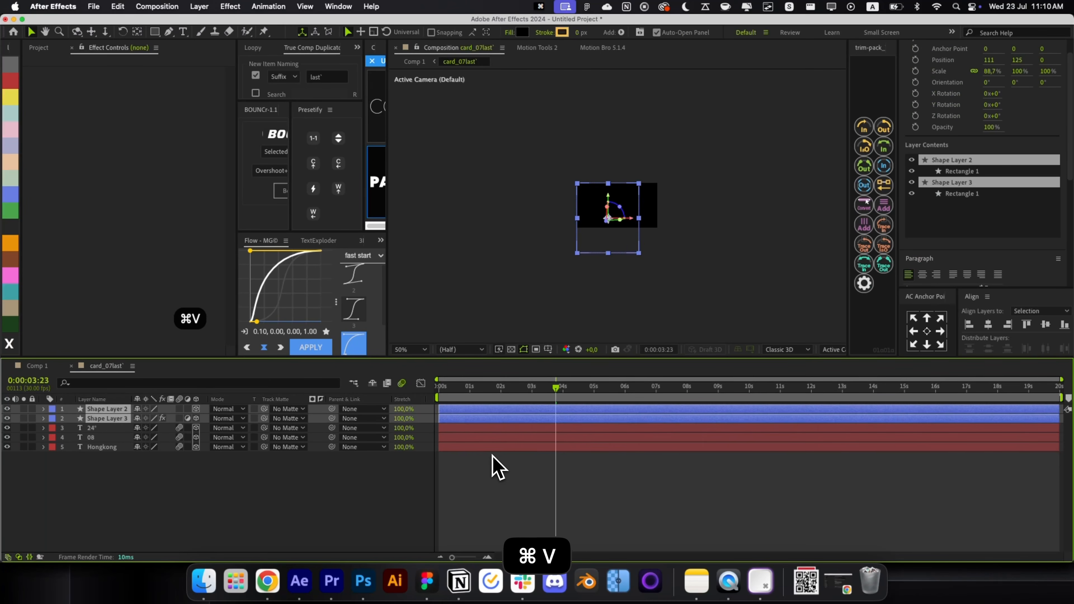
Step: Fit the two pasted shape layers to the composition's height and send them behind the text layers
key(alt+shift+super+h)
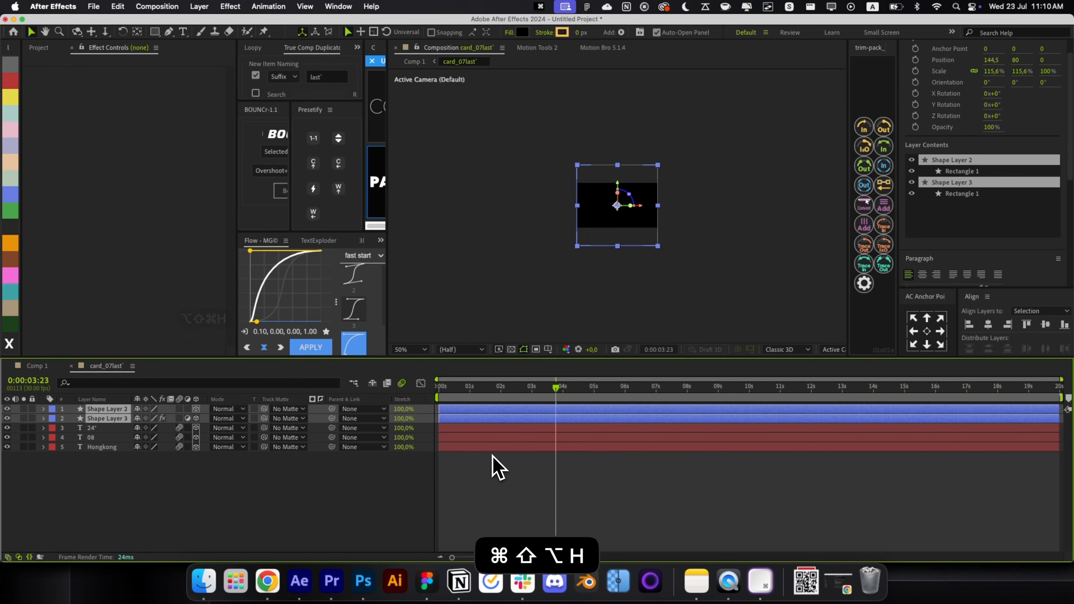
key(alt+shift+super+g)
key(shift+super+bracketleft)
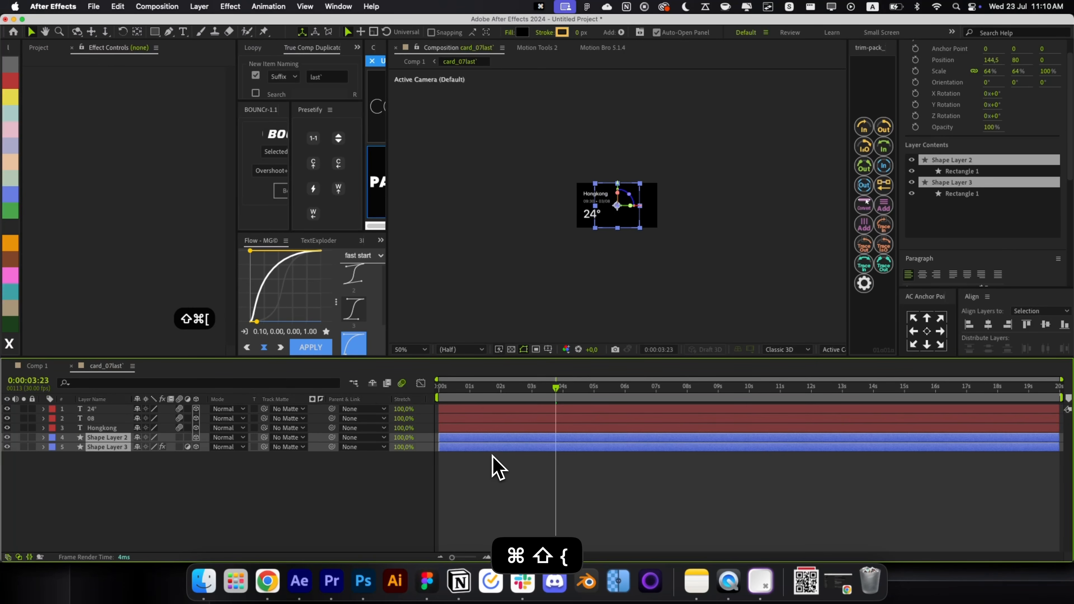
click(499, 467)
scroll(613, 228, up, 2)
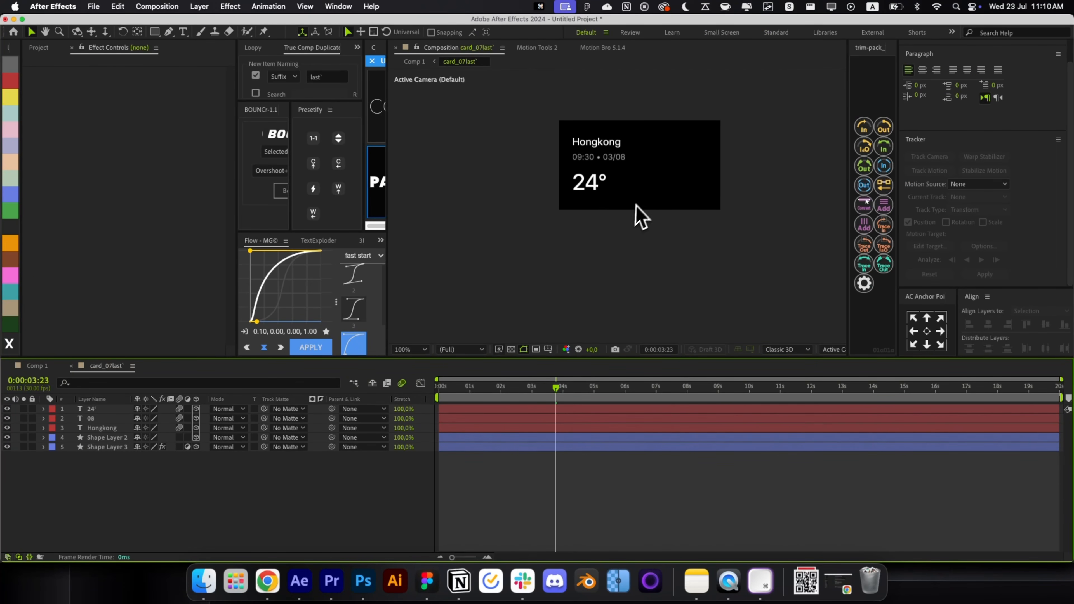
Step: Stretch both shape layers to the card's full width, at 115.2% horizontal scale, and show the transparency grid
drag(636, 216, 599, 269)
click(609, 270)
scroll(612, 271, up, 2)
shift+click(572, 447)
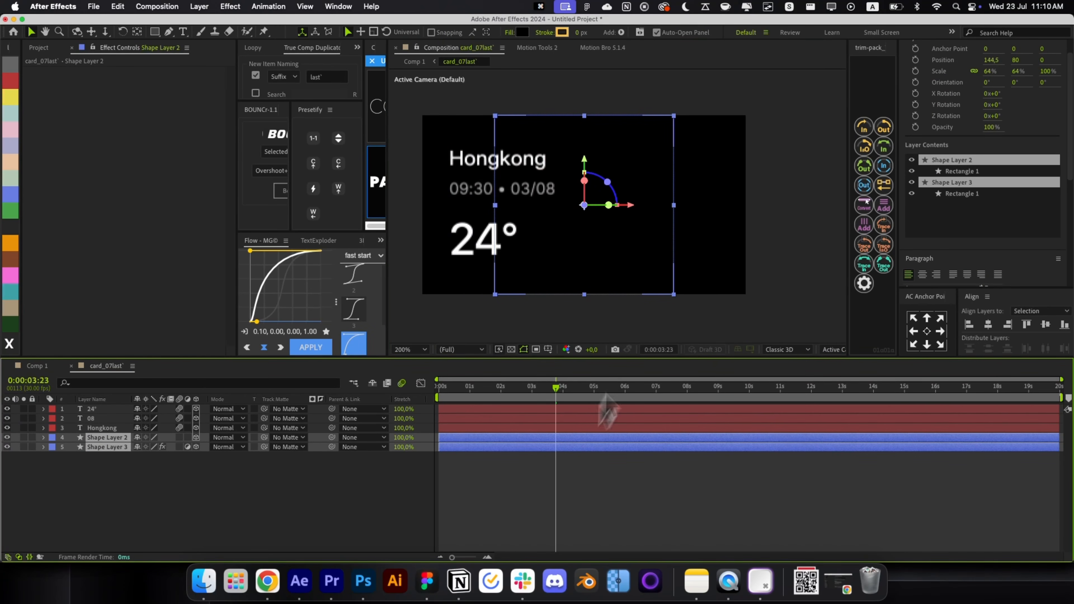
drag(674, 205, 745, 212)
click(511, 350)
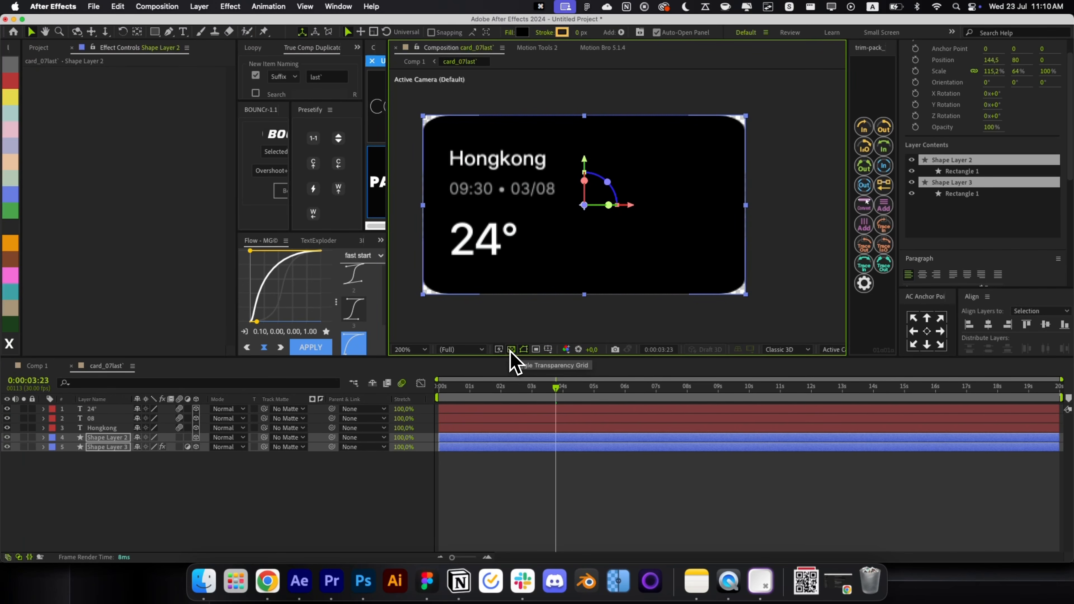
Step: Add a 289 × 160 rectangle to Shape Layer 2, fit it to the card, and delete the old Rectangle 1
click(513, 458)
click(523, 439)
double_click(156, 33)
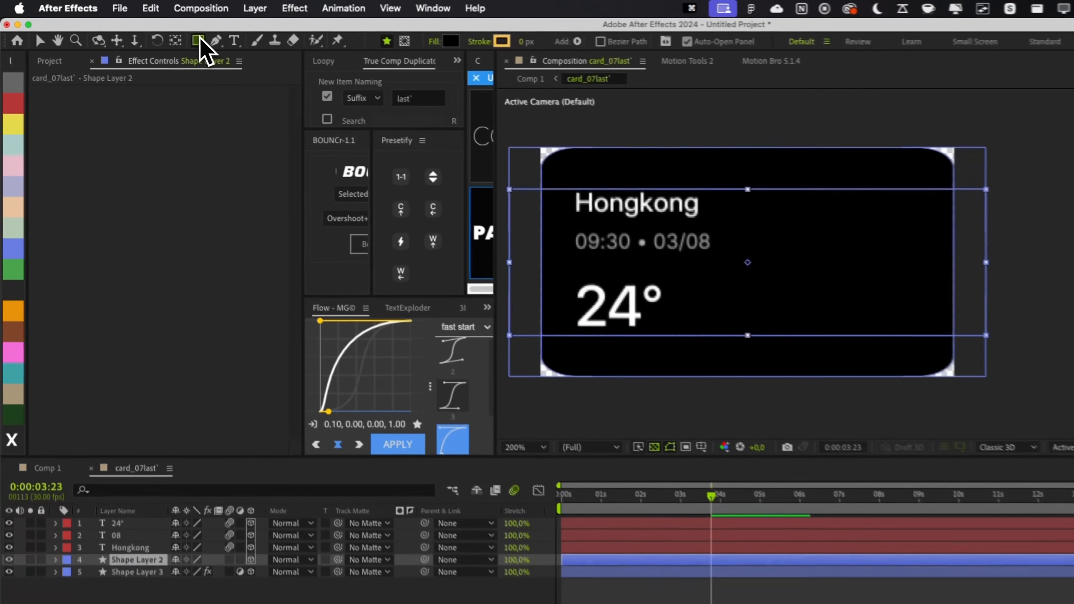
key(v)
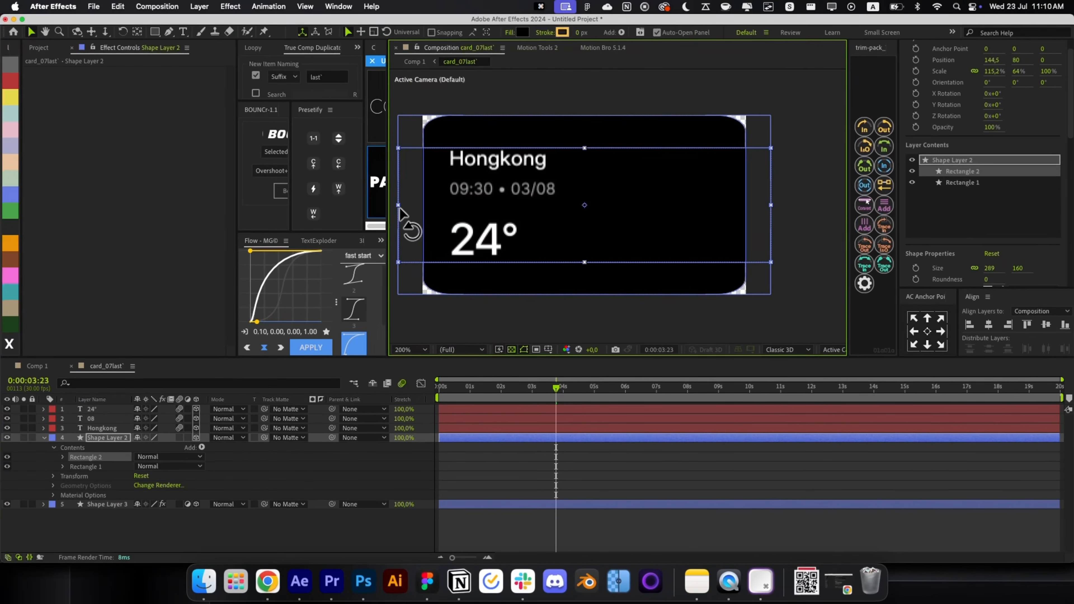
drag(400, 206, 424, 207)
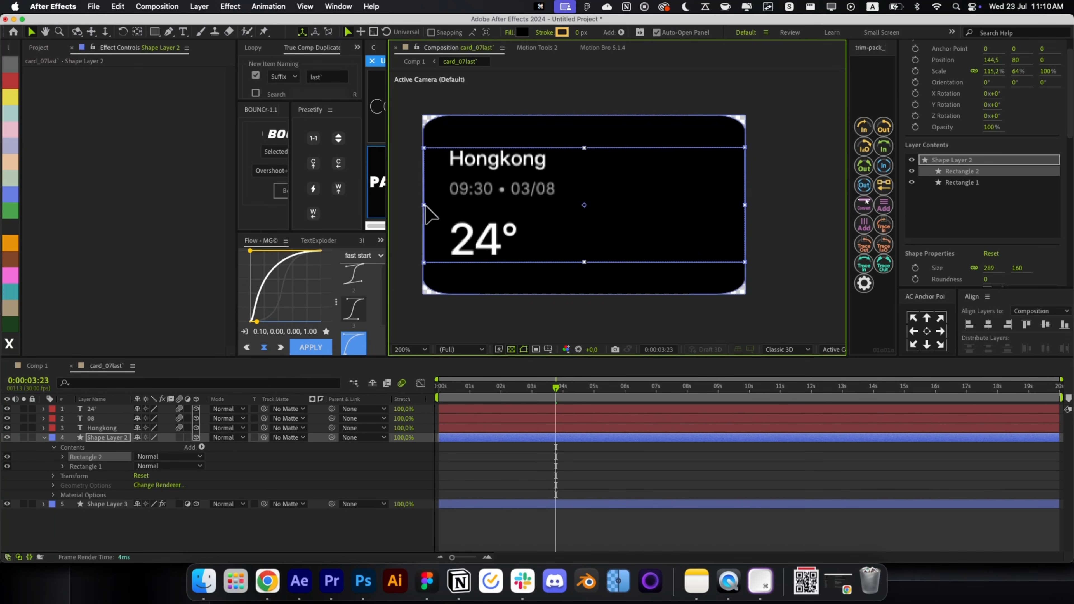
drag(580, 153, 591, 122)
key(BackSpace)
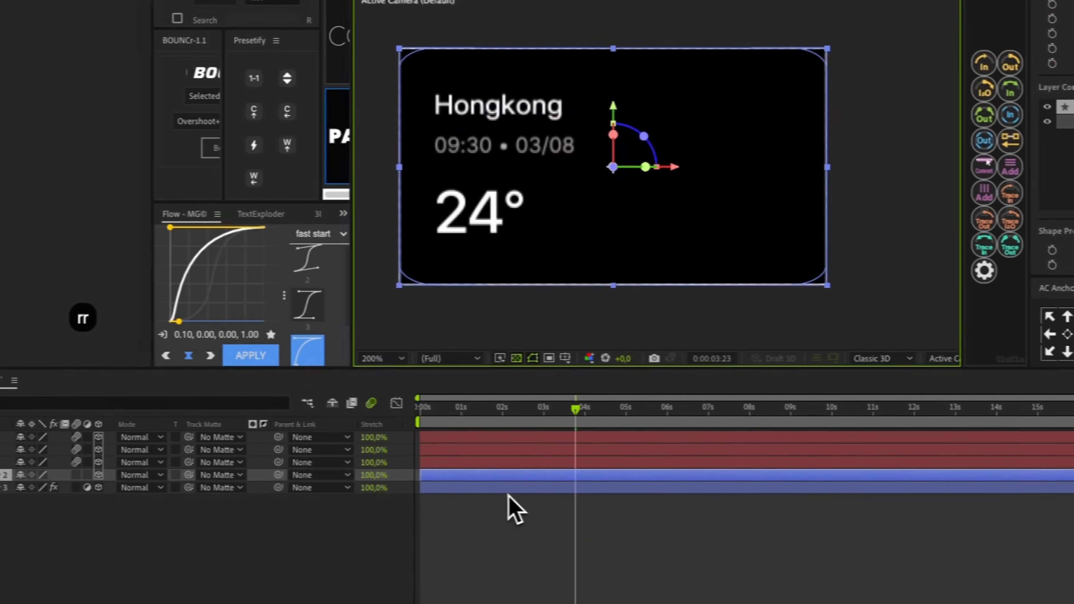
Step: Add a 289 × 160 rectangle to Shape Layer 3, fit it to the card, and delete its old Rectangle 1
click(516, 488)
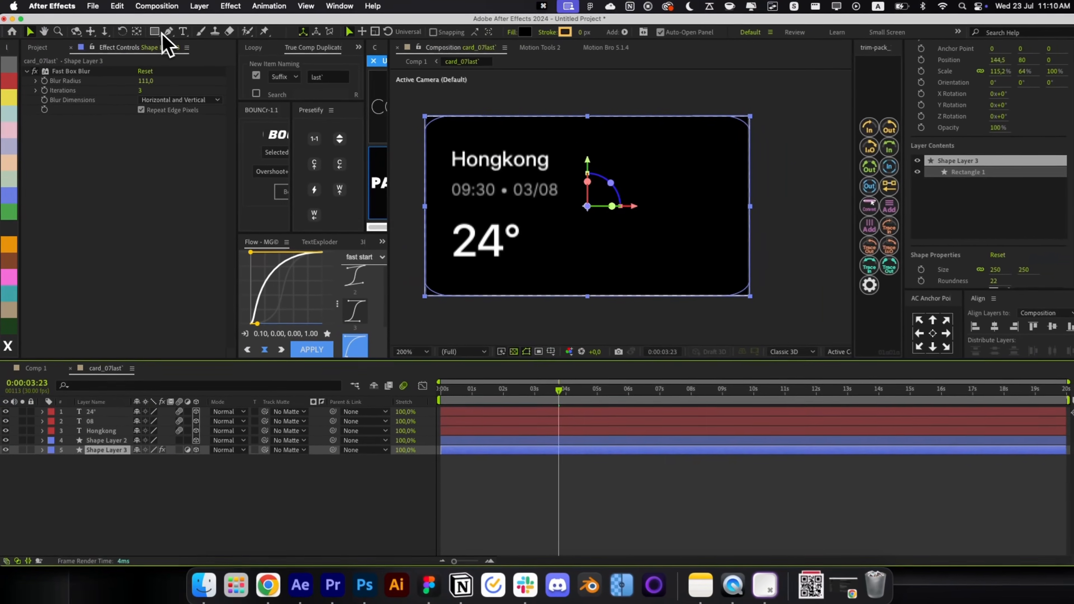
double_click(157, 33)
drag(402, 207, 424, 207)
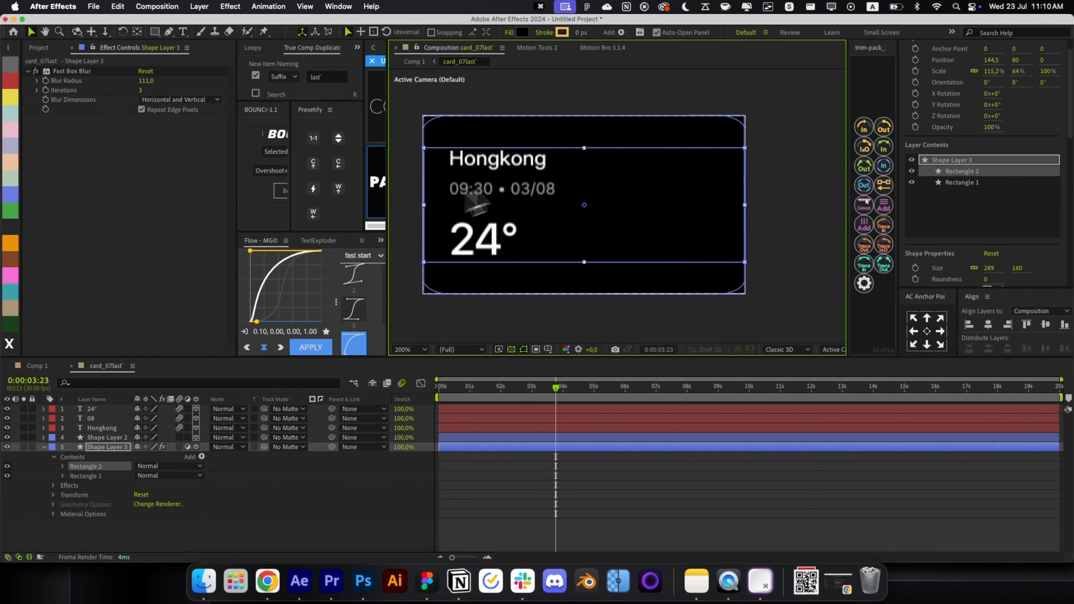
drag(588, 149, 588, 117)
click(966, 184)
key(BackSpace)
Step: Set the corner roundness of the new rectangles in Shape Layer 3 and Shape Layer 2 to 22
click(588, 479)
click(499, 450)
key(t)
key(t)
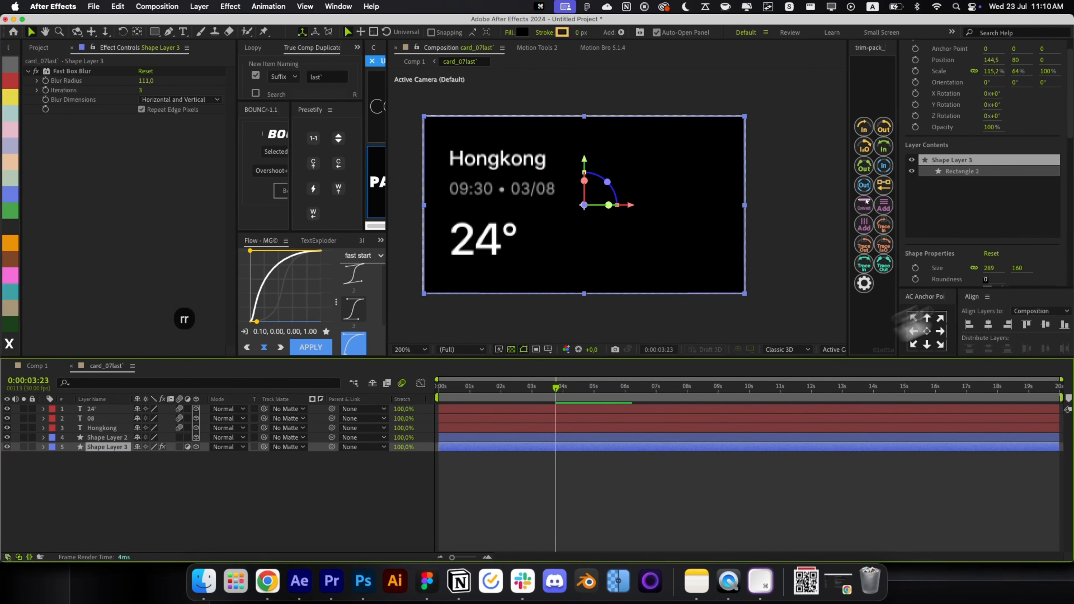
click(986, 279)
text(22)
click(855, 440)
click(986, 279)
text(22)
click(710, 482)
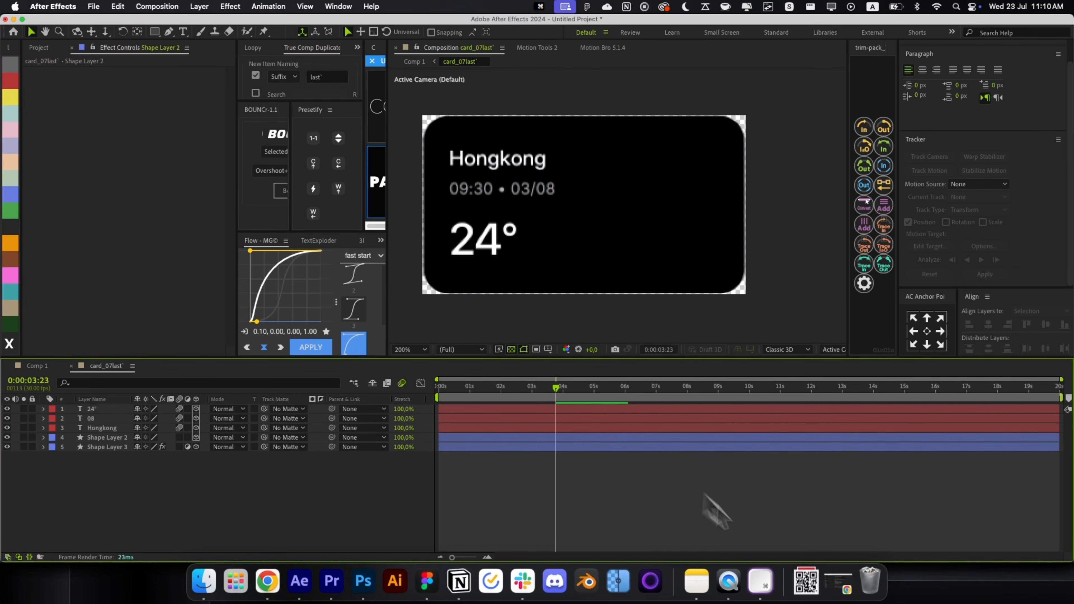
Step: Add the emirates_airbus_a345.glb 3D model to the card composition and accept its default model settings
click(806, 582)
drag(837, 253, 506, 327)
click(644, 310)
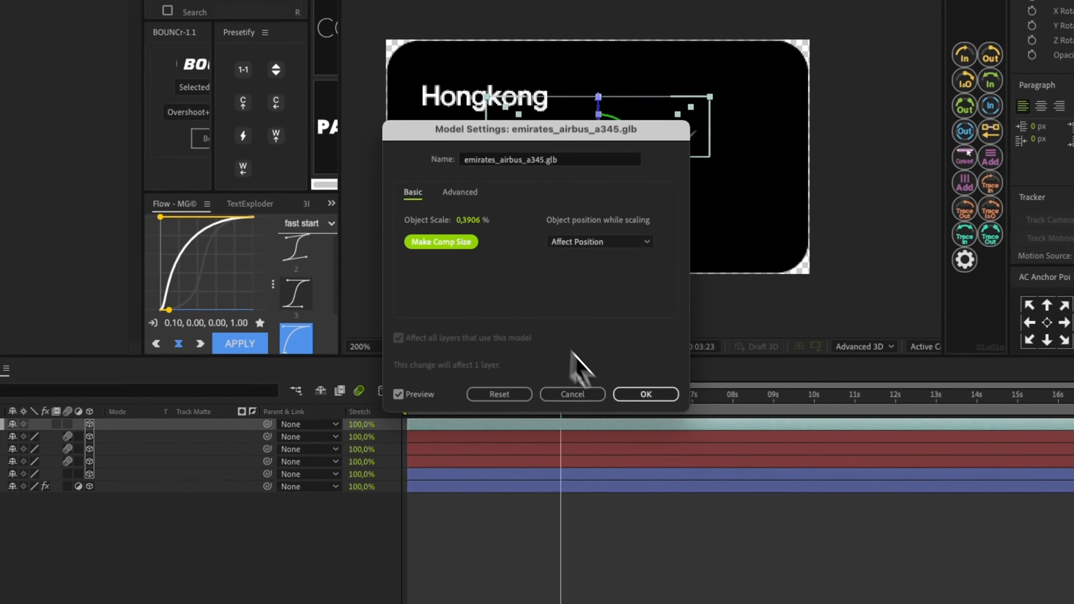
click(637, 396)
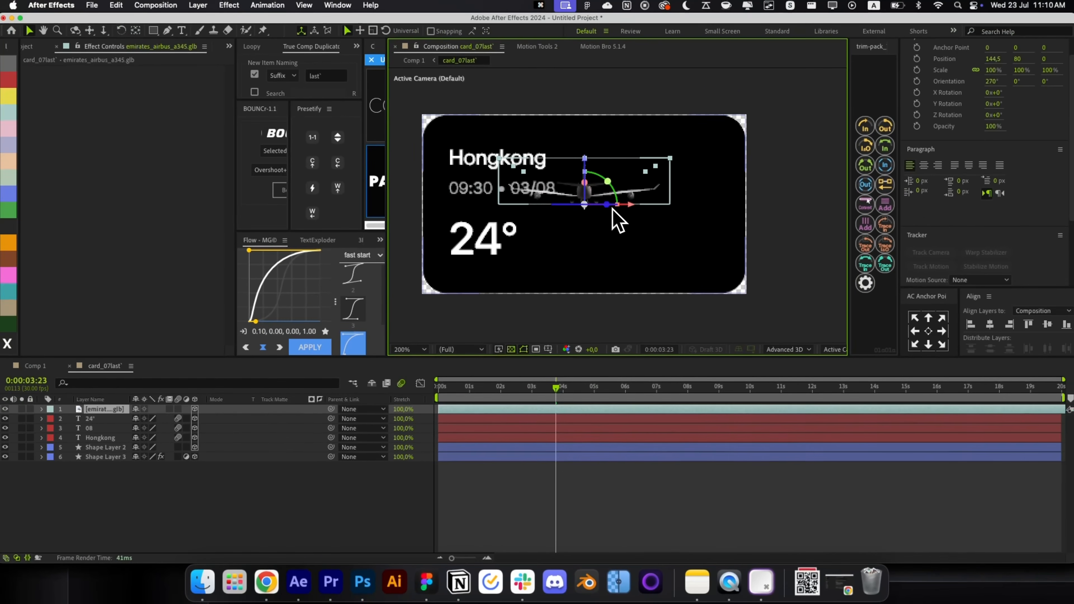
Step: Turn the airplane model to a side view, at about 89.7° Z orientation, and enlarge it across the card
drag(612, 208, 565, 223)
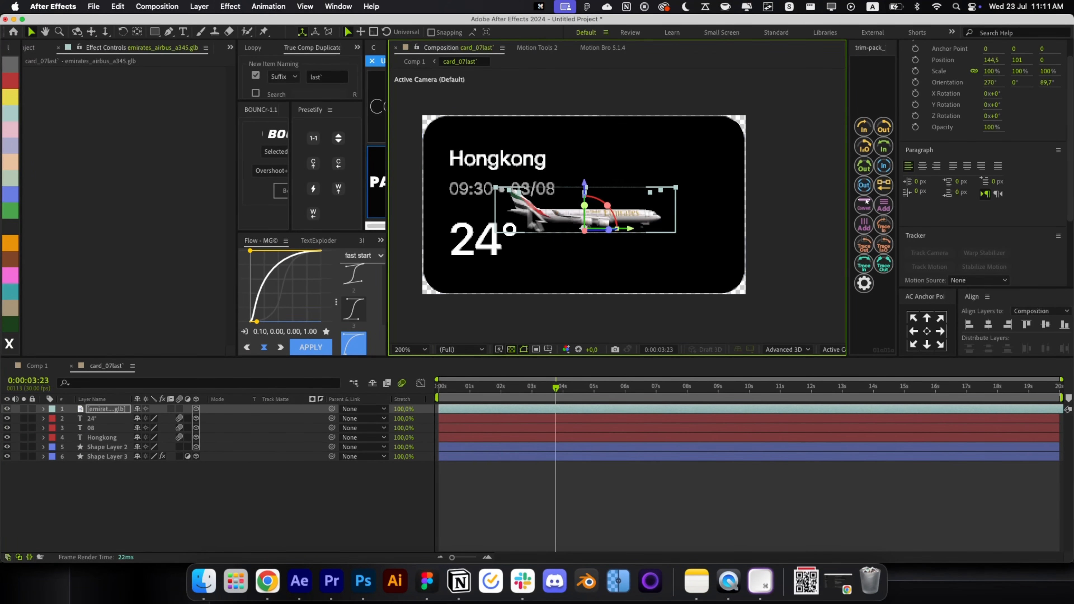
drag(518, 195, 493, 189)
click(520, 476)
Step: Move the blurred Shape Layer 3 above Shape Layer 2 in the layer stack
click(512, 460)
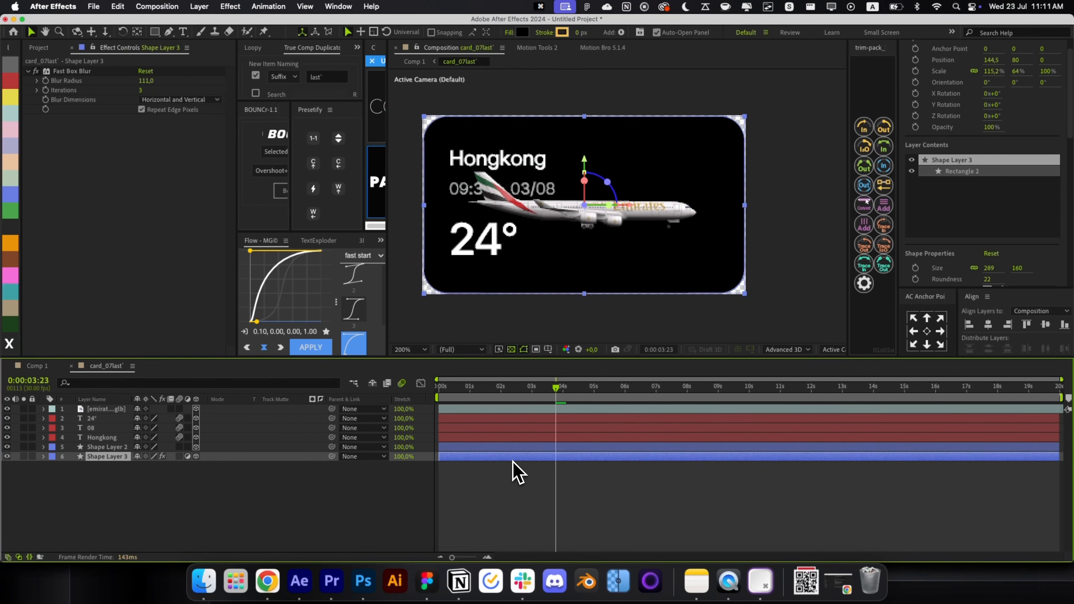
drag(107, 447, 159, 480)
click(169, 484)
key(q)
key(q)
key(v)
Step: Delete the 24° text and shift the airplane slightly down and to the left within the card
click(481, 250)
key(BackSpace)
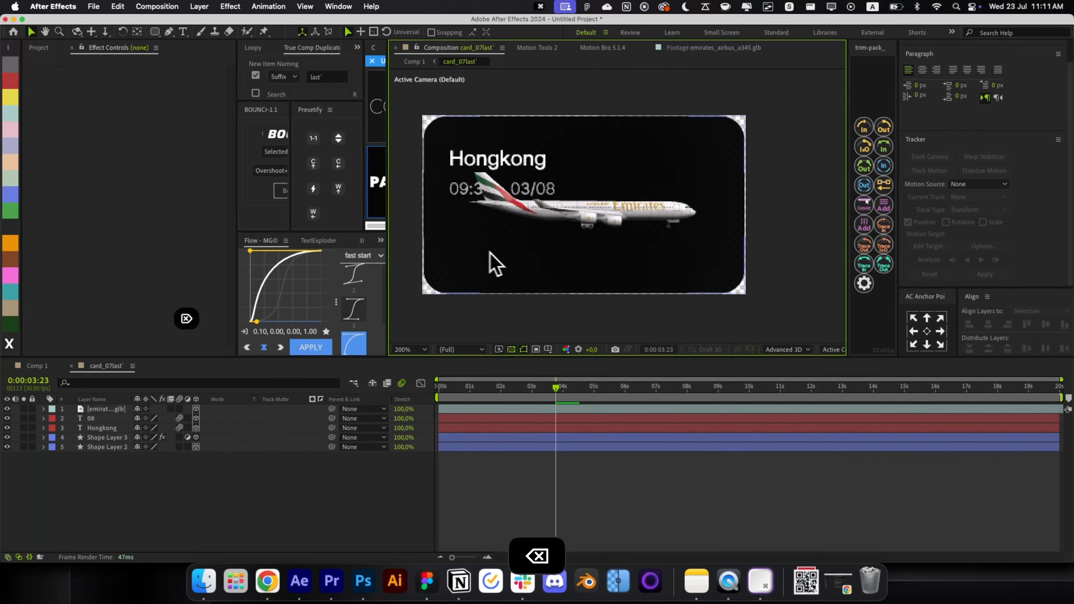
click(545, 206)
drag(585, 188, 586, 201)
drag(631, 235, 619, 238)
Step: Replace the card's Hongkong title text with "your flight"
click(520, 162)
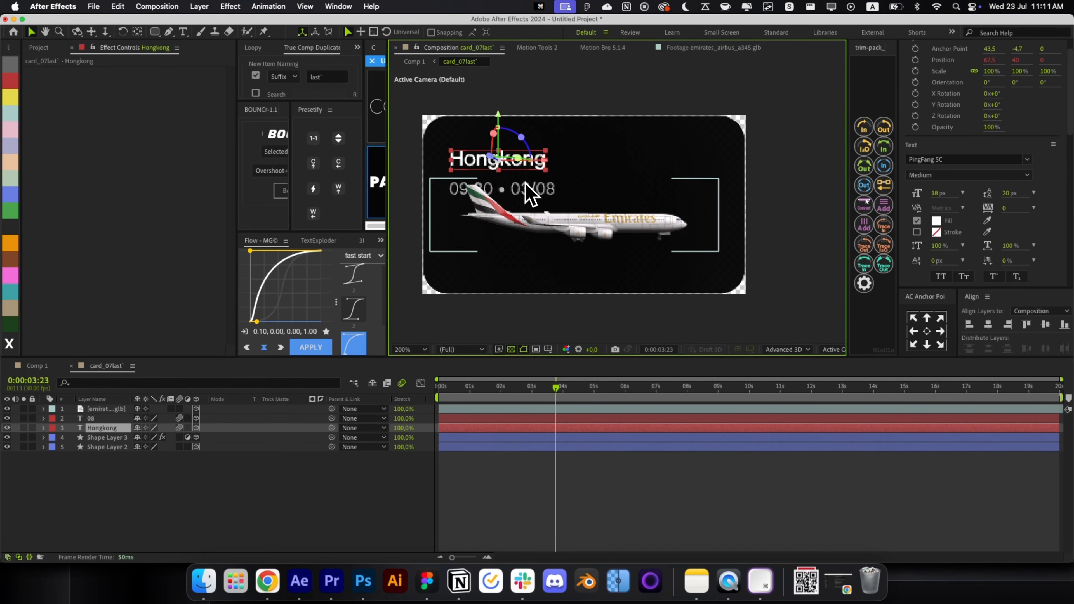
click(544, 421)
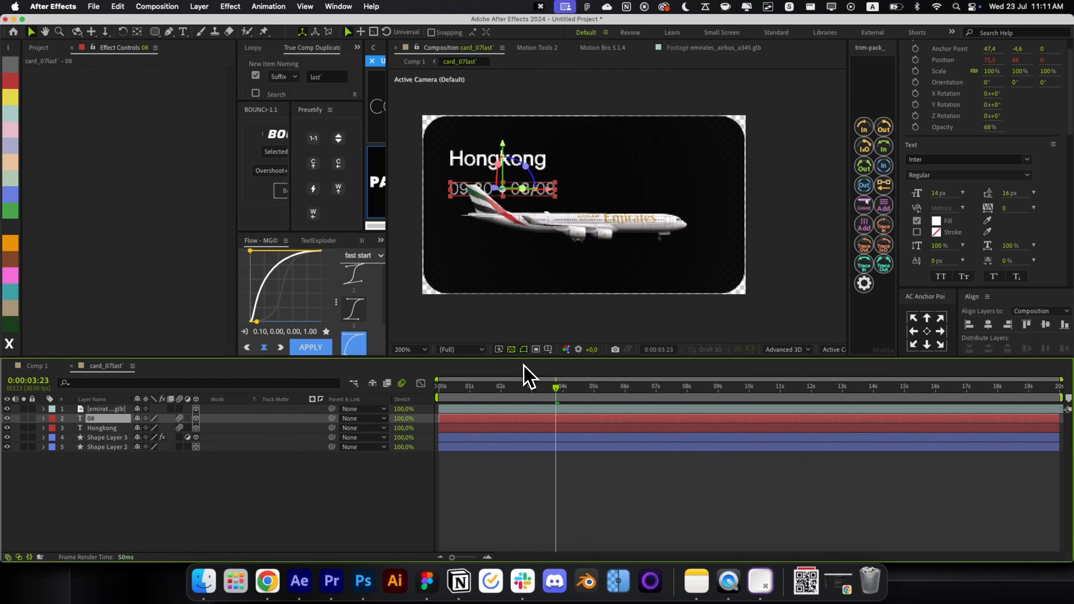
click(480, 161)
double_click(472, 169)
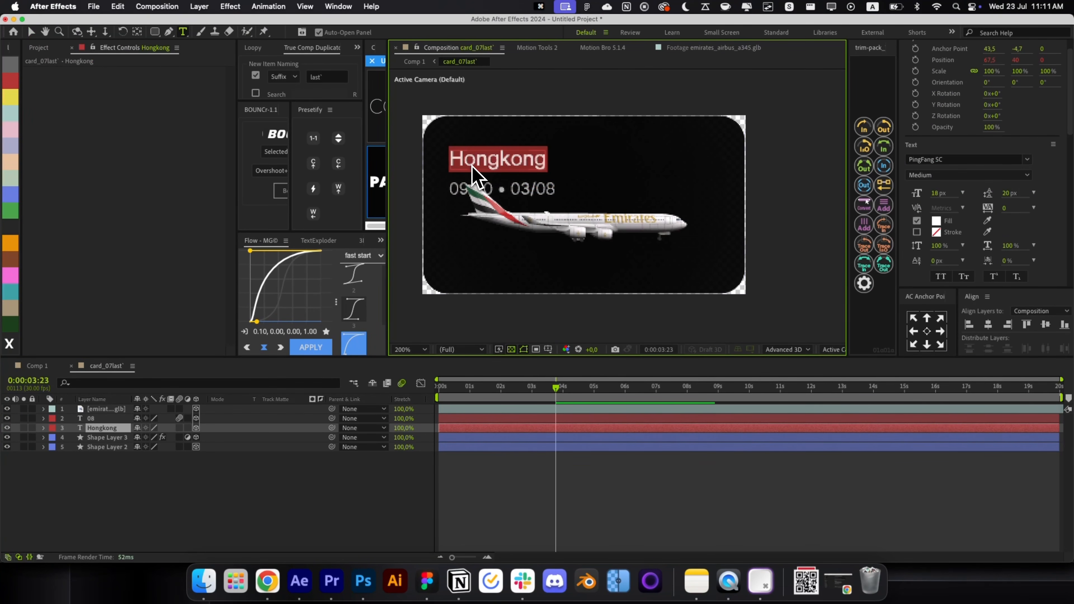
text(your fli)
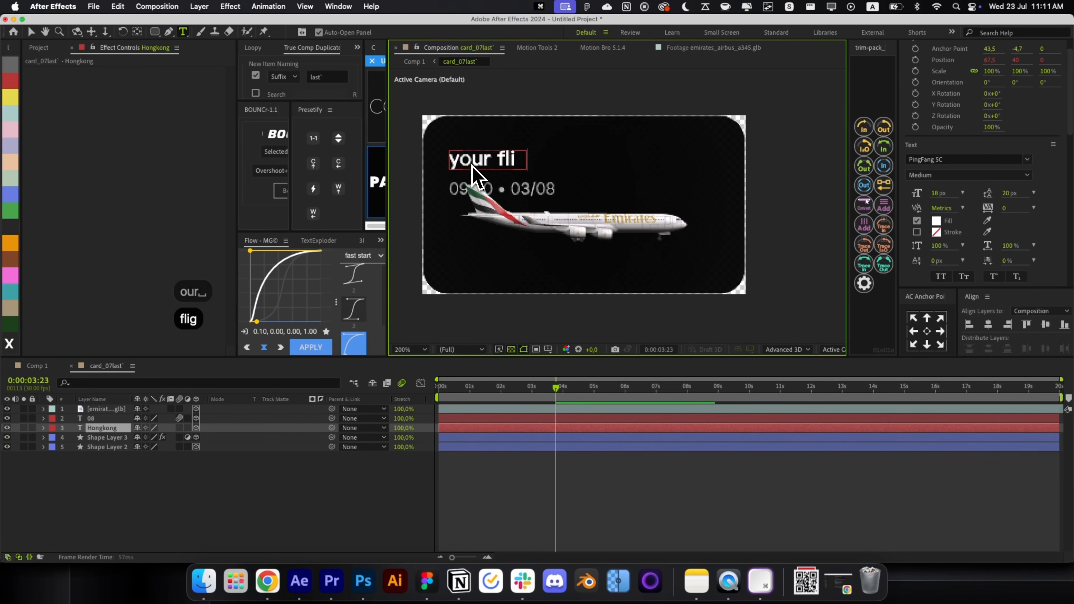
key(super+Return)
Step: Nudge the "your flight" title slightly upward on the card and deselect it
key(v)
key(Up)
key(Up)
key(Up)
key(Up)
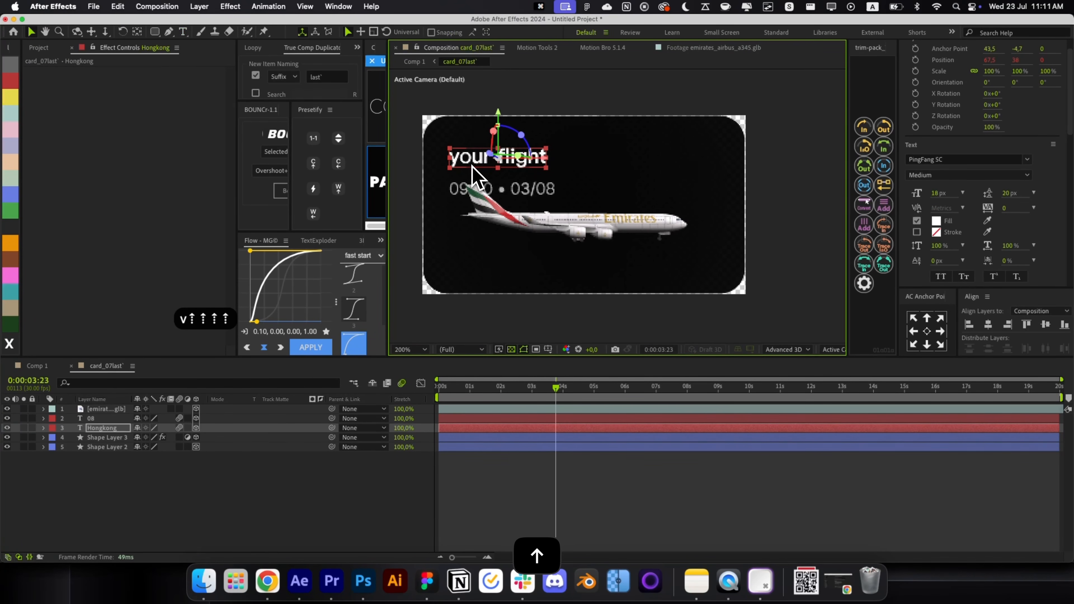
click(540, 472)
Step: Add emirates-logo-2.png to the card composition and fit it to the composition height
click(806, 582)
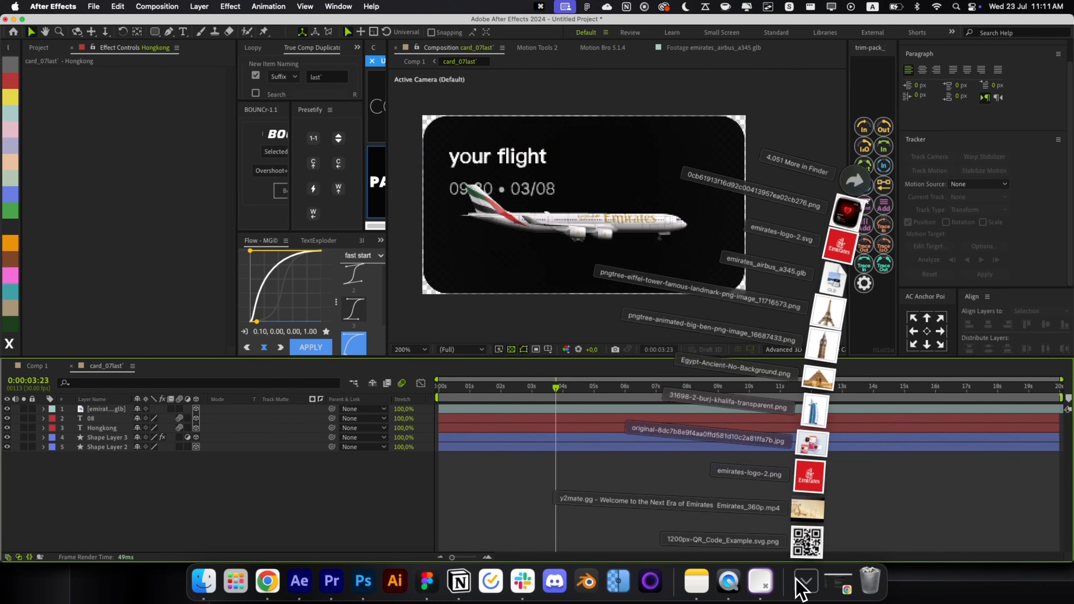
drag(810, 466, 681, 256)
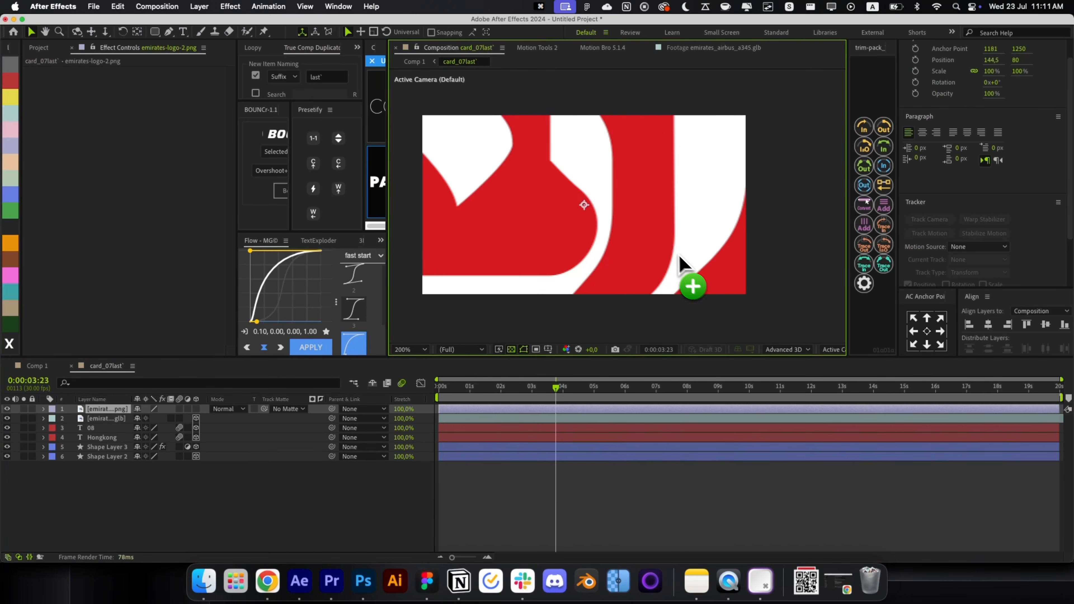
key(alt+shift+super+g)
Step: Mask the logo image with a rounded rectangle that keeps only the Emirates wordmark on red
key(q)
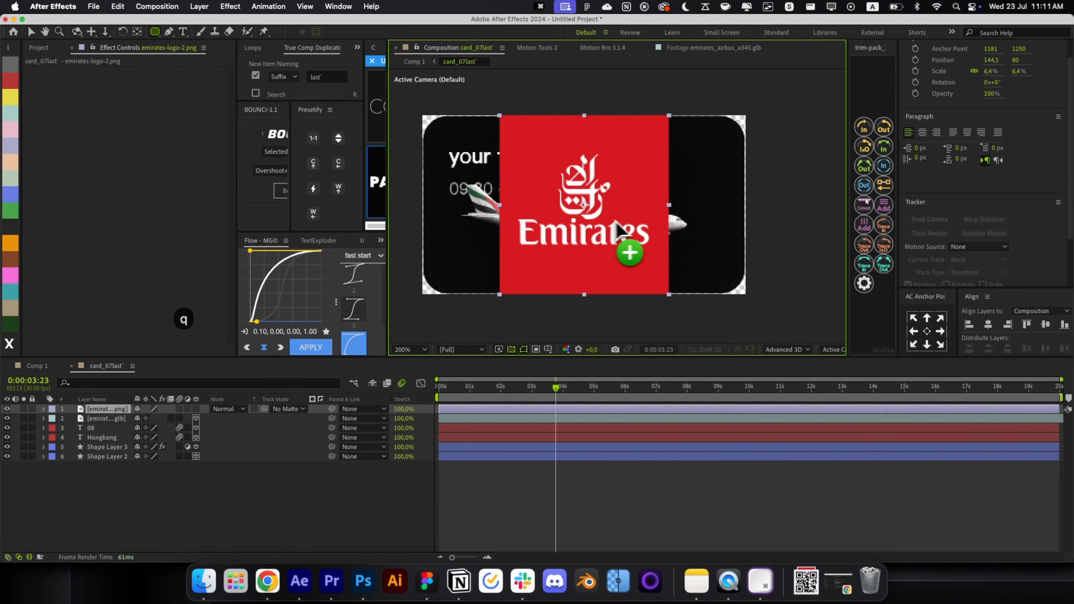
scroll(528, 257, up, 1)
drag(508, 183, 775, 244)
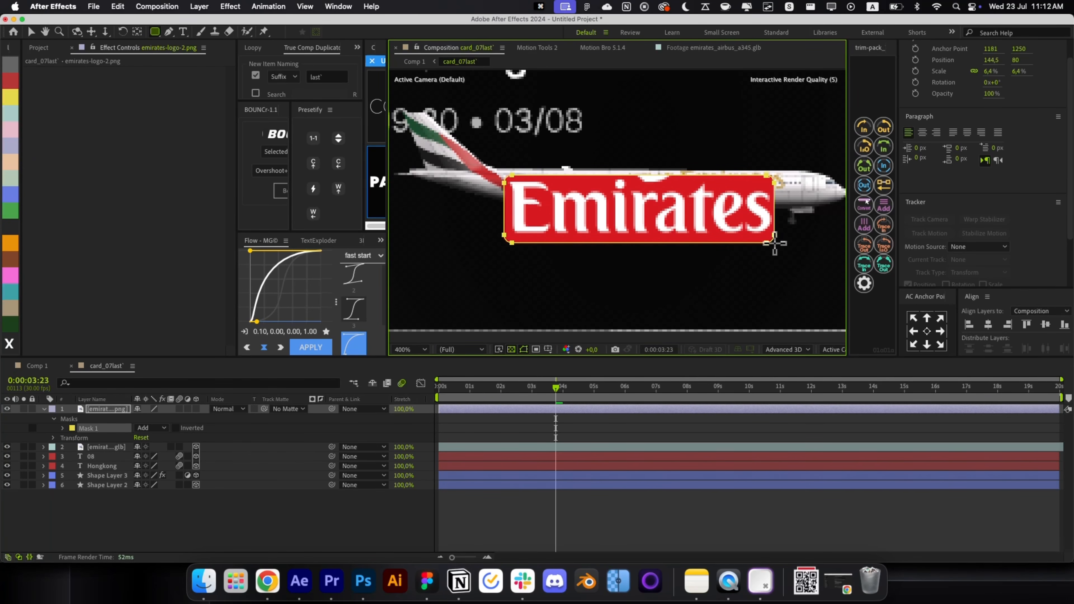
key(u)
key(v)
click(539, 502)
Step: Move the cropped Emirates logo up and to the right, just above the airplane's fuselage
key(v)
drag(676, 227, 746, 146)
key(space)
drag(746, 146, 656, 233)
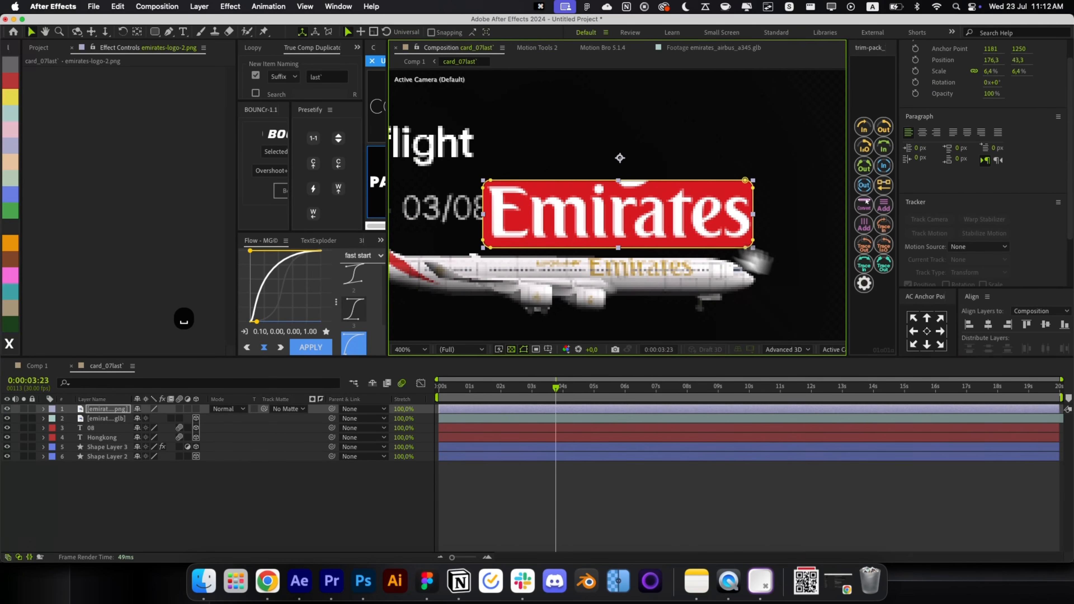
Step: Center the logo's anchor point, scale it down to about 4.6%, and place it near the card's upper-right corner
click(928, 331)
drag(753, 248, 715, 239)
key(space)
drag(616, 219, 748, 162)
key(space)
drag(748, 162, 582, 195)
drag(631, 186, 674, 187)
click(565, 506)
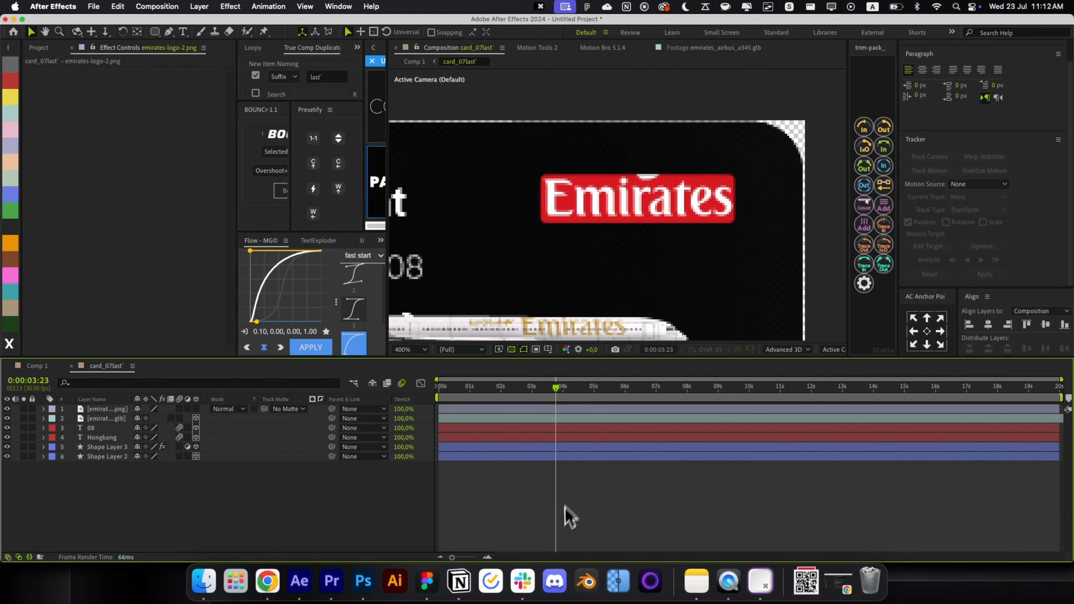
Step: Duplicate the cropped Emirates logo layer and start reshaping the copy's mask with the Pen tool
key(alt+slash)
scroll(669, 186, up, 2)
click(655, 178)
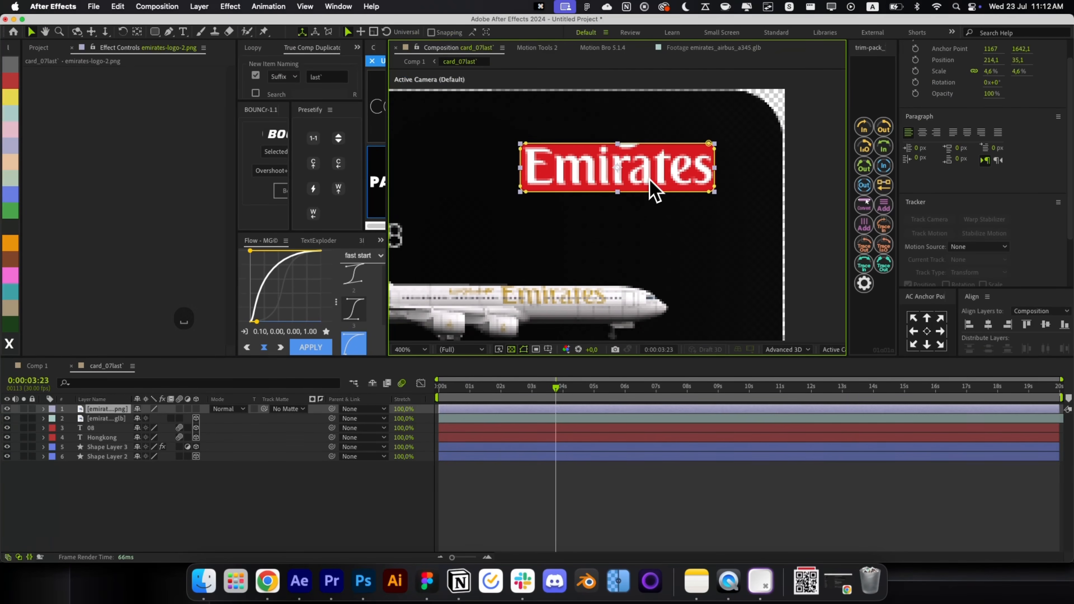
key(cmd+d)
key(g)
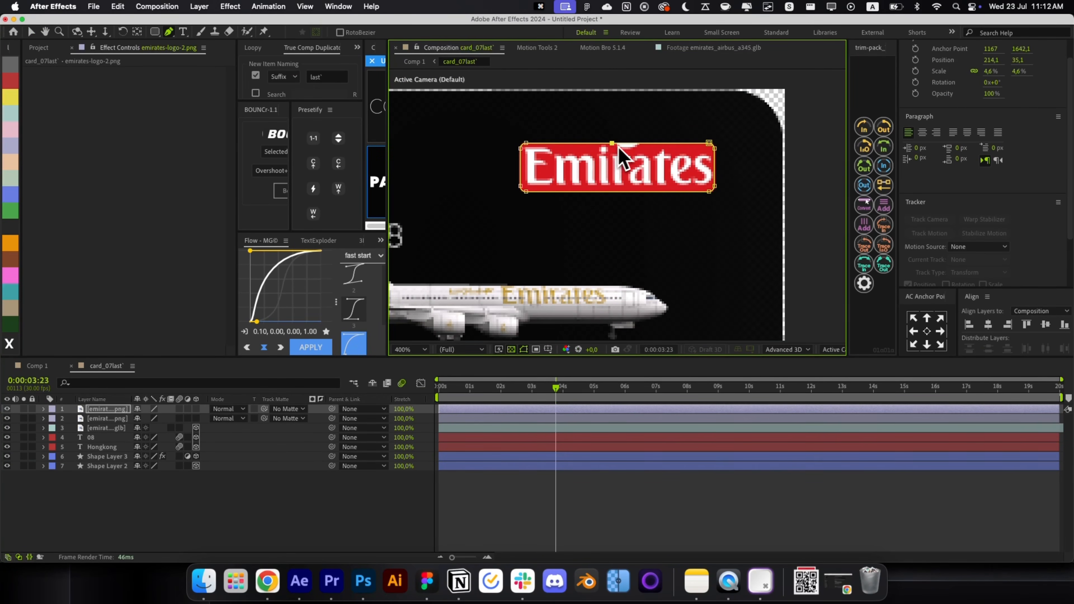